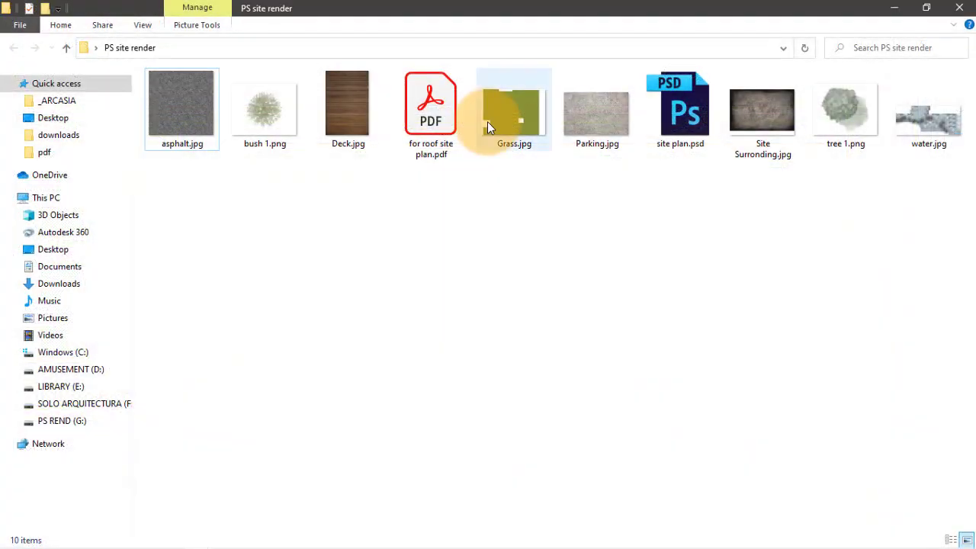
Step: Open "for roof site plan.pdf" in Acrobat Reader and look over the site plan drawing
{"action": "double_click", "coordinate": [431, 114]}
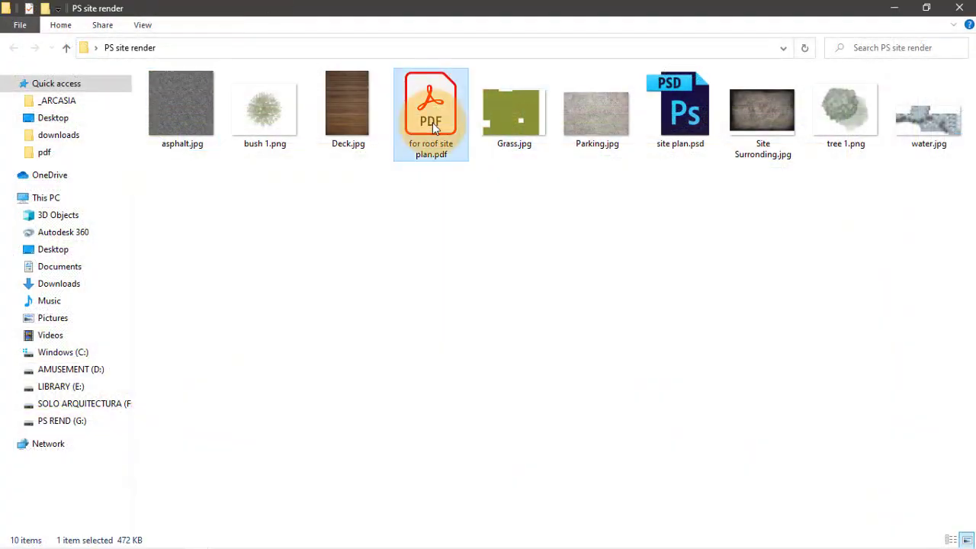
{"action": "scroll", "coordinate": [387, 274], "scroll_direction": "down", "scroll_amount": 1}
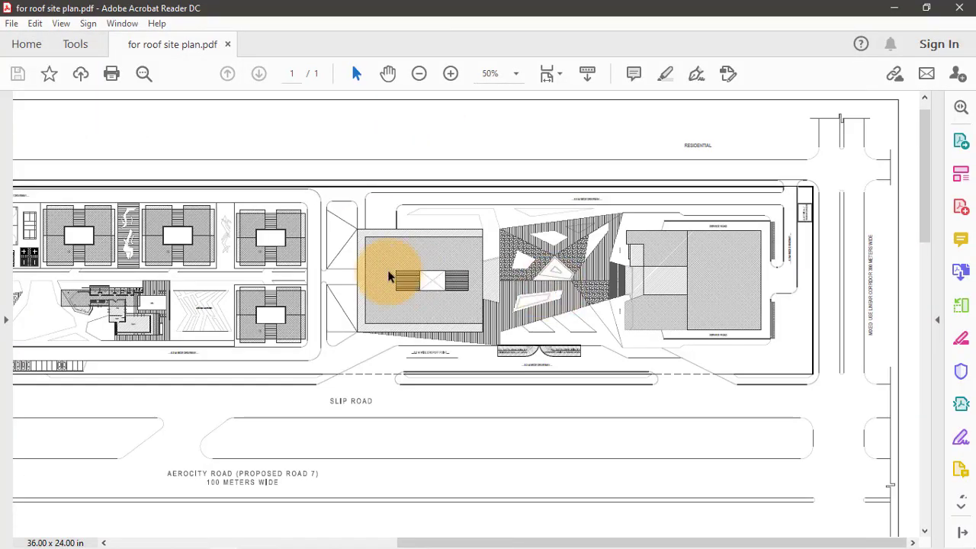
{"action": "scroll", "coordinate": [425, 279], "scroll_direction": "left", "scroll_amount": 5}
{"action": "scroll", "coordinate": [425, 282], "scroll_direction": "left", "scroll_amount": 6}
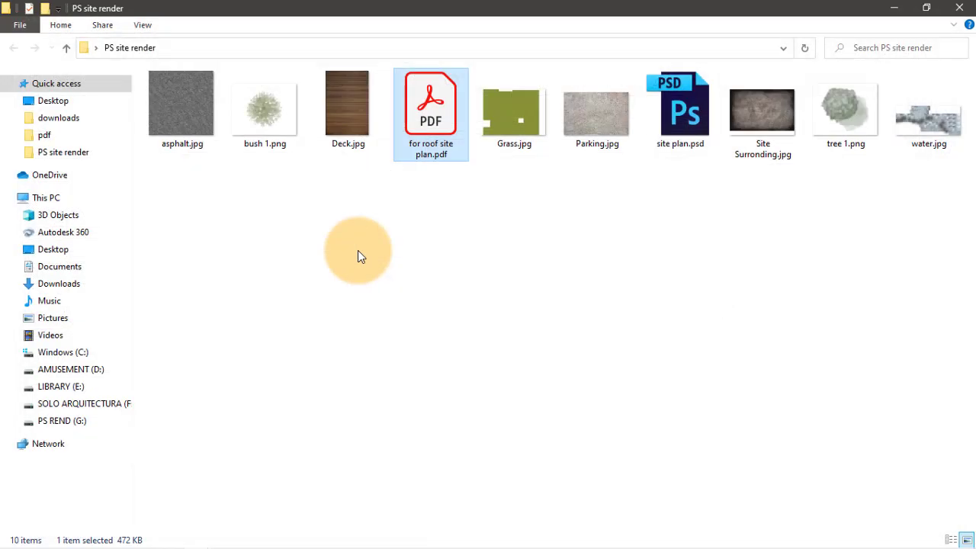
Step: Import "for roof site plan.pdf" into Photoshop CC 2015, cropped to the Art Box
{"action": "right_click", "coordinate": [405, 140]}
{"action": "mouse_move", "coordinate": [647, 256]}
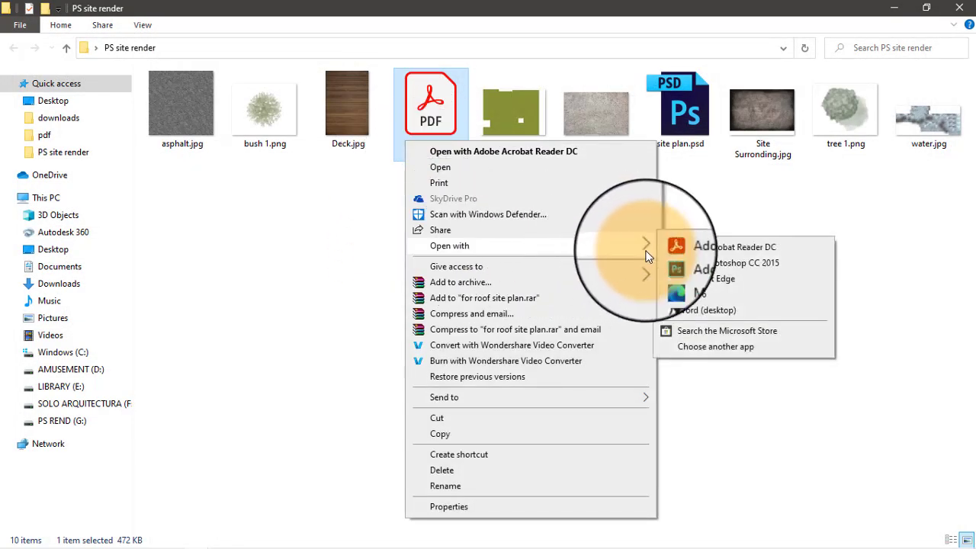
{"action": "left_click", "coordinate": [688, 263]}
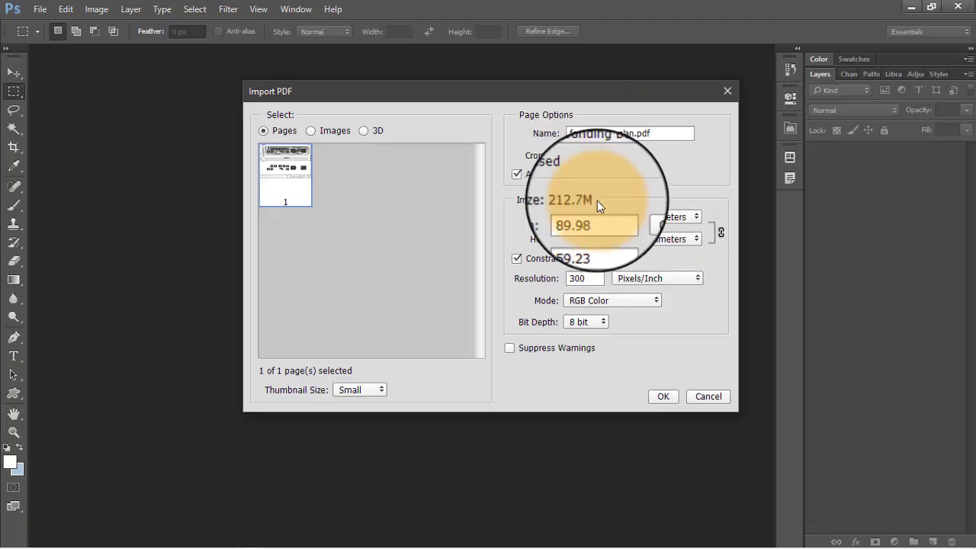
{"action": "left_click", "coordinate": [596, 155]}
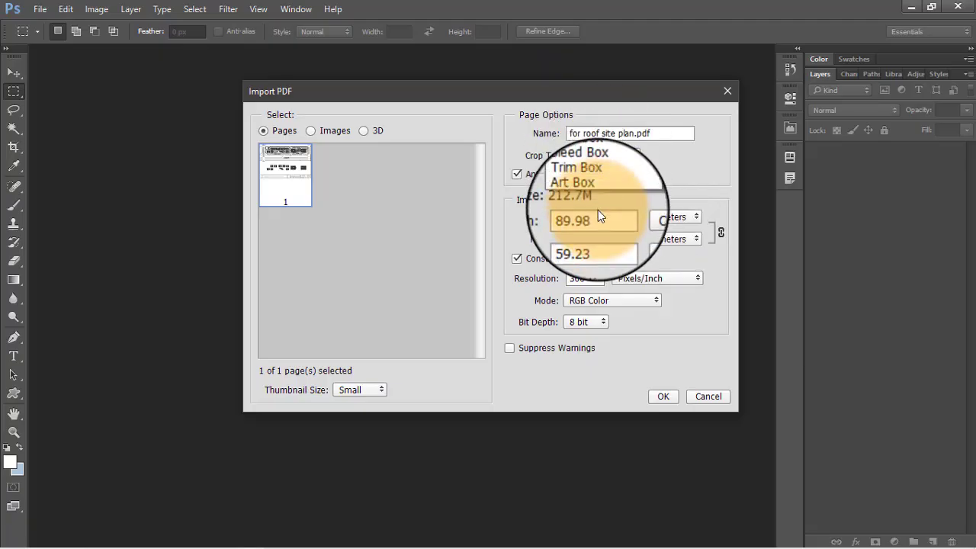
{"action": "left_click", "coordinate": [595, 233]}
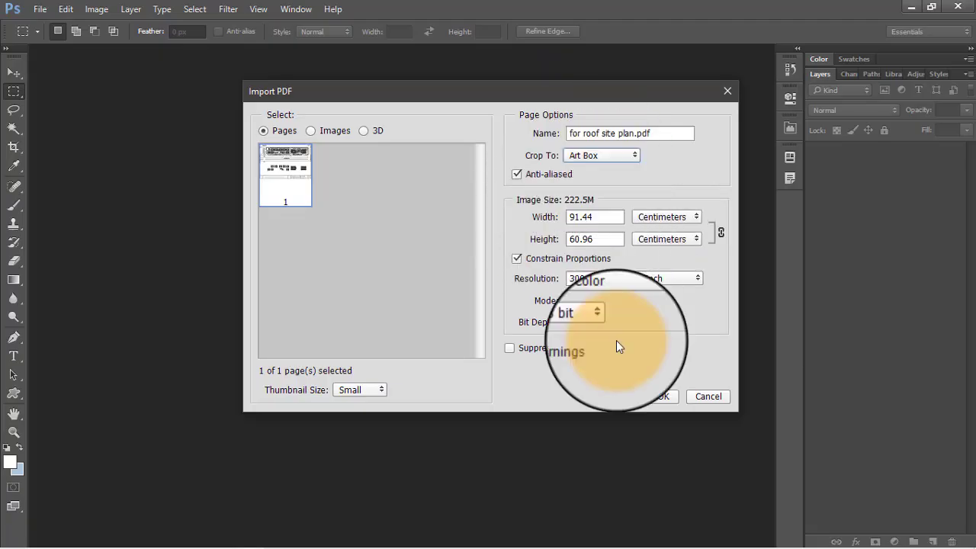
{"action": "left_click", "coordinate": [663, 396]}
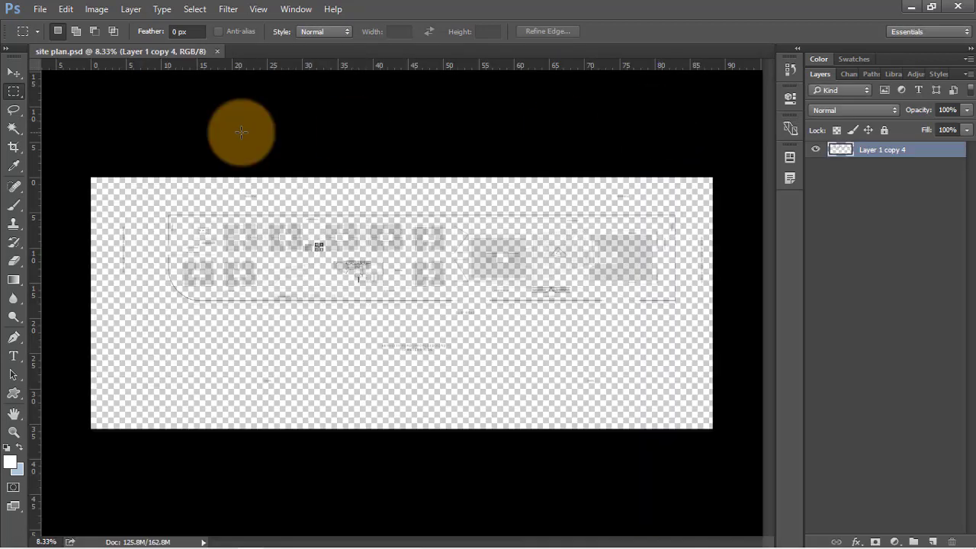
Step: Examine the imported linework across the site plan, from the building blocks to the roads
{"action": "left_click", "coordinate": [13, 72]}
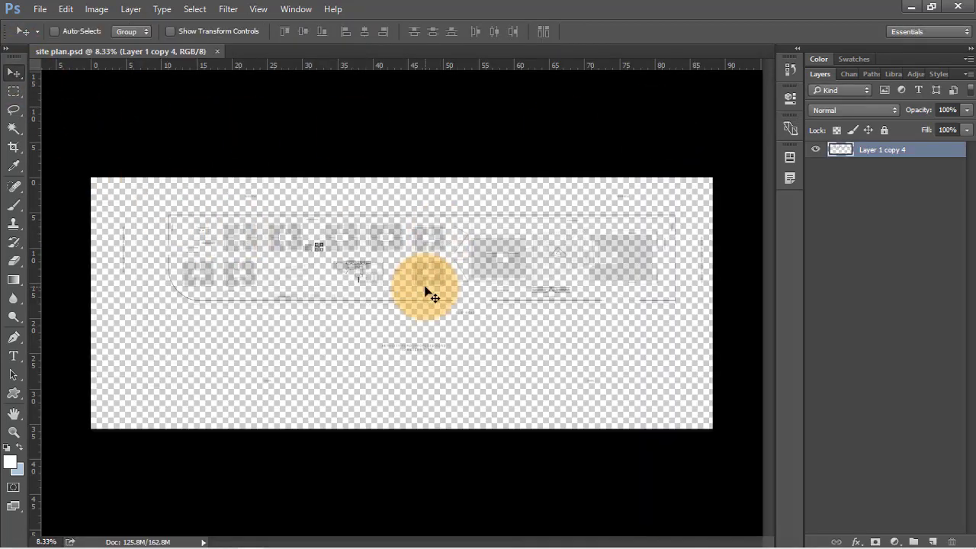
{"action": "scroll", "coordinate": [267, 290], "scroll_direction": "up", "scroll_amount": 5}
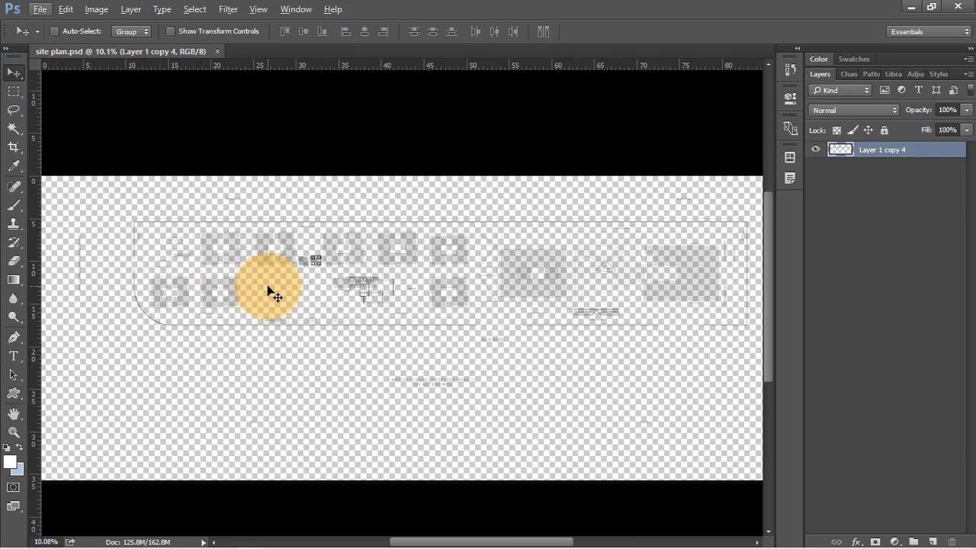
{"action": "scroll", "coordinate": [244, 251], "scroll_direction": "up", "scroll_amount": 3}
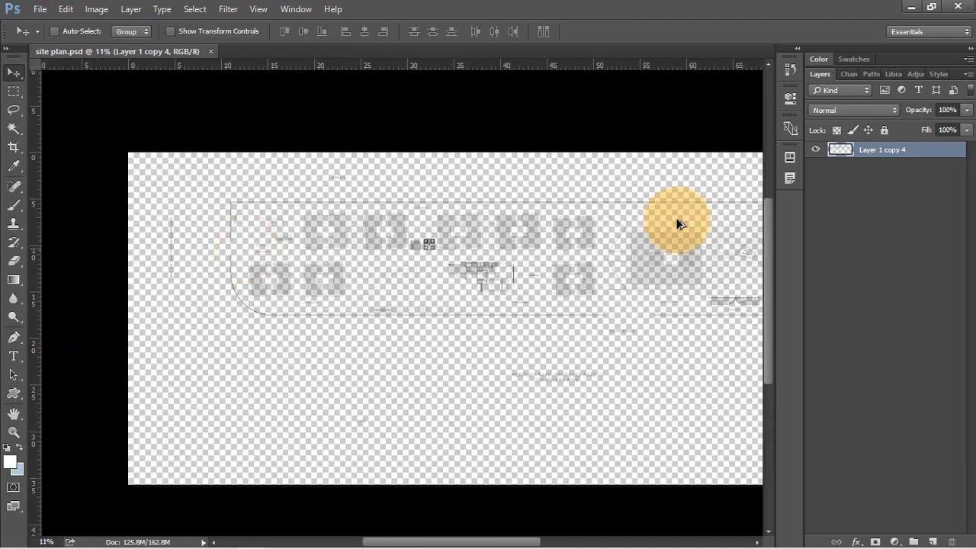
{"action": "scroll", "coordinate": [473, 316], "scroll_direction": "up", "scroll_amount": 2}
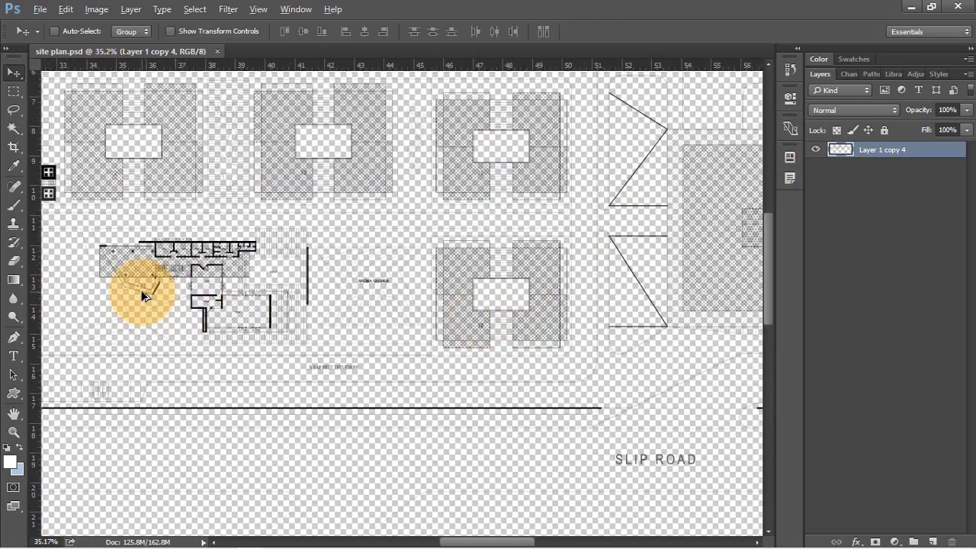
{"action": "scroll", "coordinate": [144, 290], "scroll_direction": "down", "scroll_amount": 2}
{"action": "scroll", "coordinate": [529, 340], "scroll_direction": "up", "scroll_amount": 1}
{"action": "scroll", "coordinate": [595, 339], "scroll_direction": "up", "scroll_amount": 5}
{"action": "scroll", "coordinate": [724, 290], "scroll_direction": "down", "scroll_amount": 4}
{"action": "key", "text": "alt"}
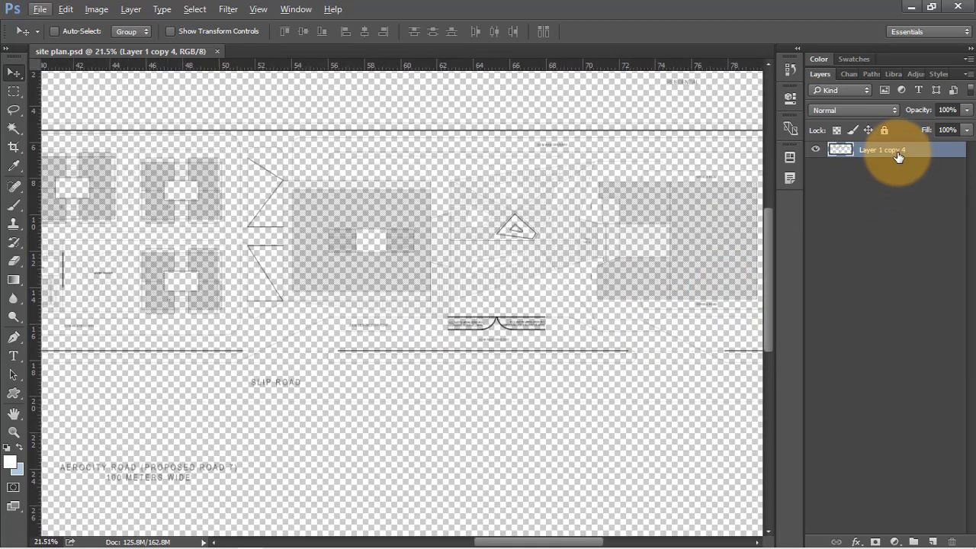
Step: Place a new layer beneath the linework layer and fill it with white (ffffff)
{"action": "left_click_drag", "start_coordinate": [897, 156], "coordinate": [903, 176]}
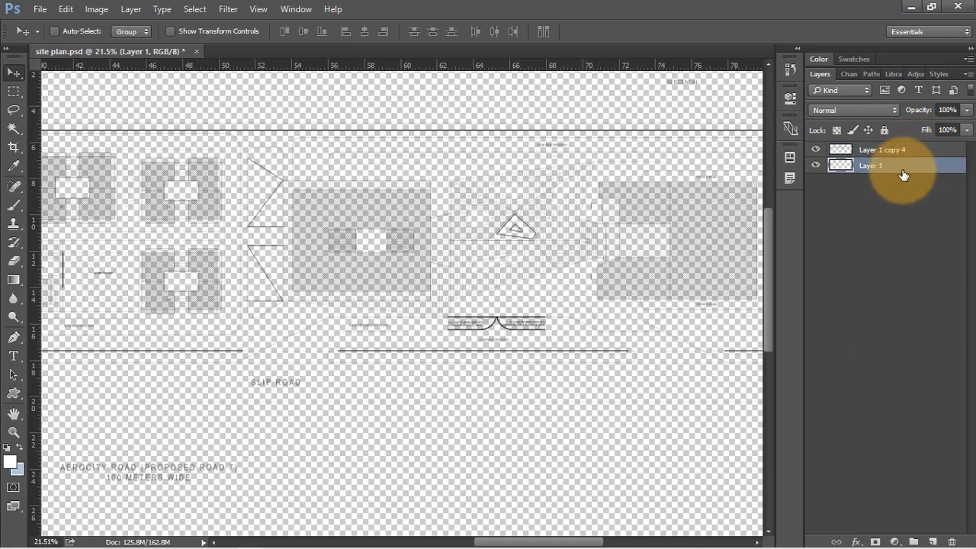
{"action": "key", "text": "shift+BackSpace"}
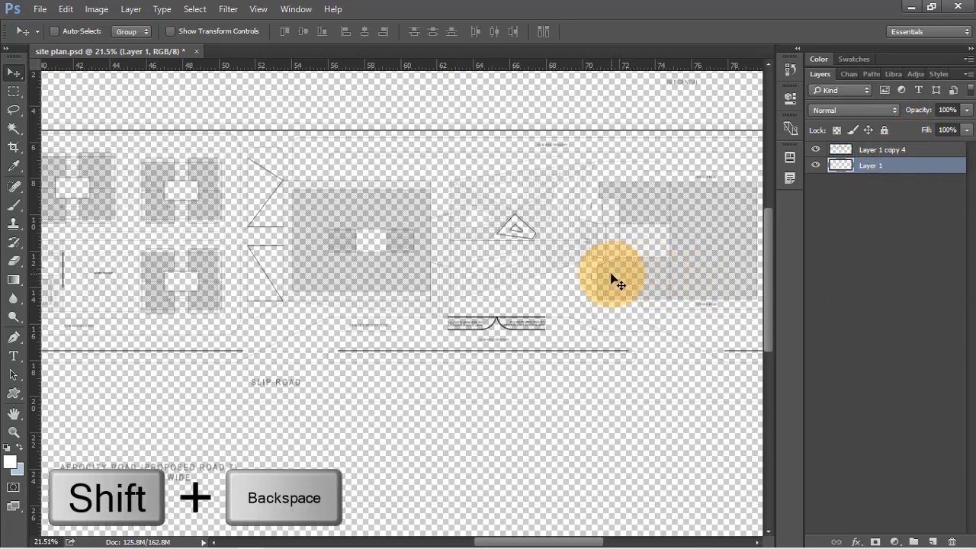
{"action": "left_click", "coordinate": [482, 150]}
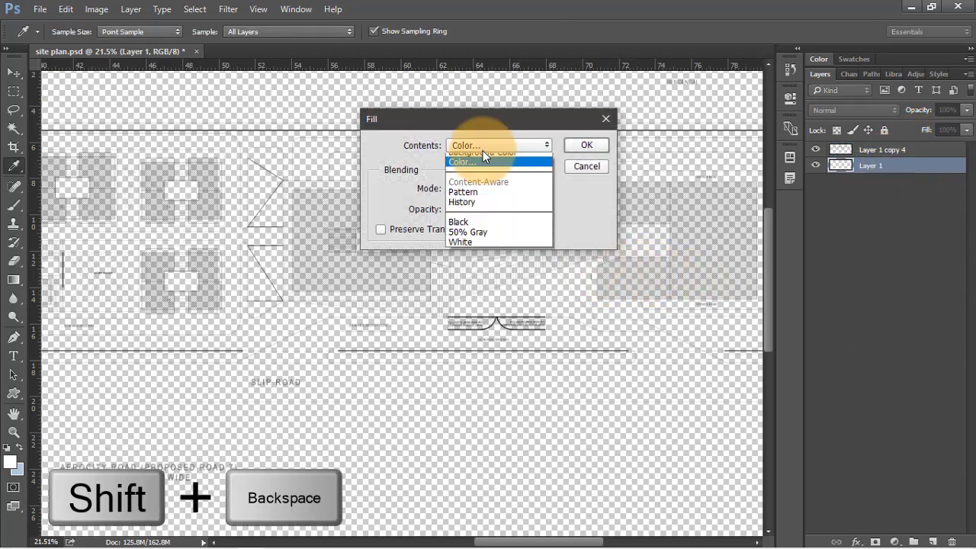
{"action": "left_click", "coordinate": [482, 157]}
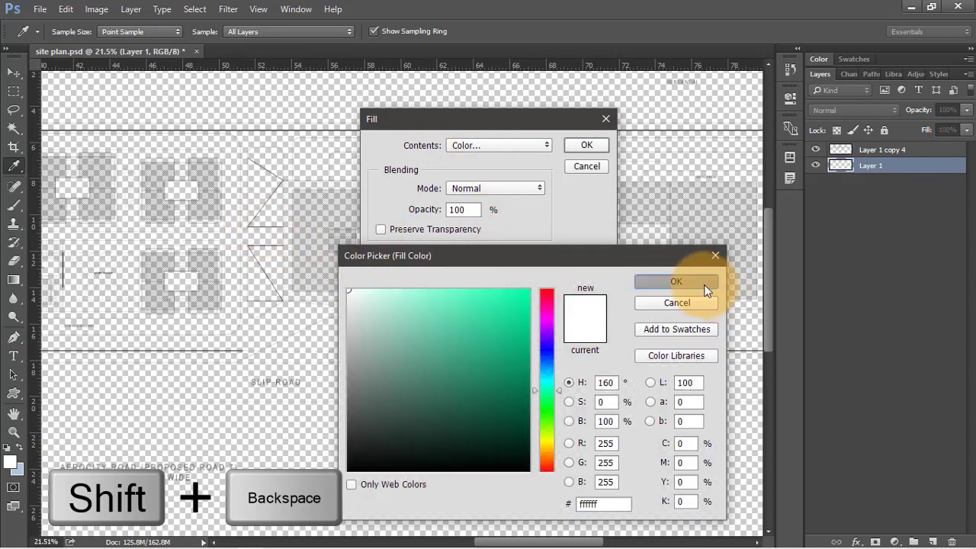
{"action": "left_click", "coordinate": [704, 284]}
{"action": "left_click", "coordinate": [583, 147]}
{"action": "key", "text": "v"}
Step: Rename the linework layer "DWG"
{"action": "scroll", "coordinate": [577, 249], "scroll_direction": "down", "scroll_amount": 2}
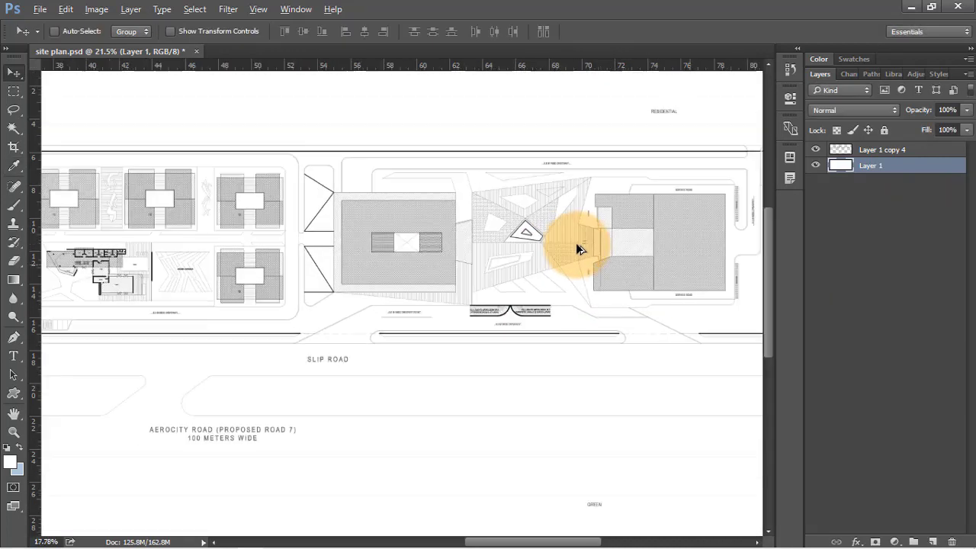
{"action": "scroll", "coordinate": [578, 246], "scroll_direction": "down", "scroll_amount": 3}
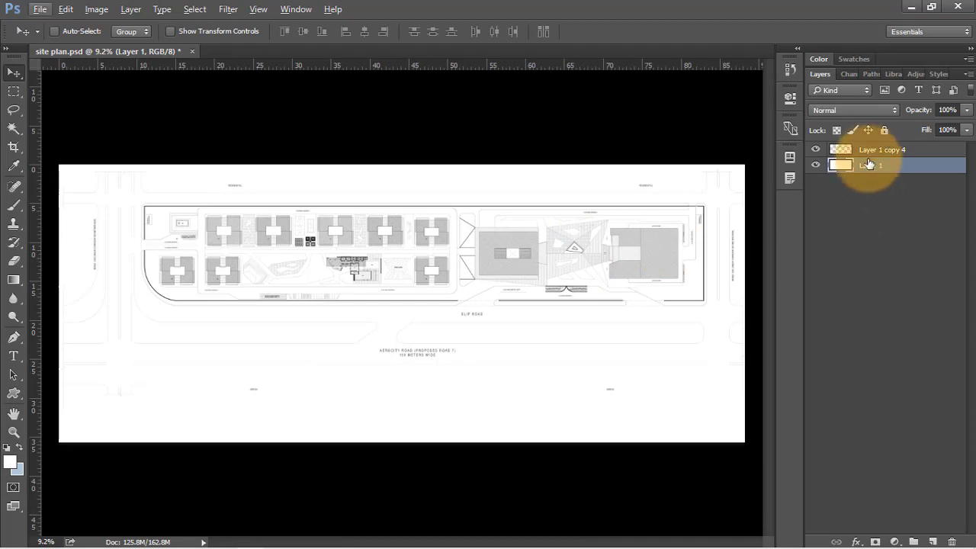
{"action": "left_click", "coordinate": [873, 150]}
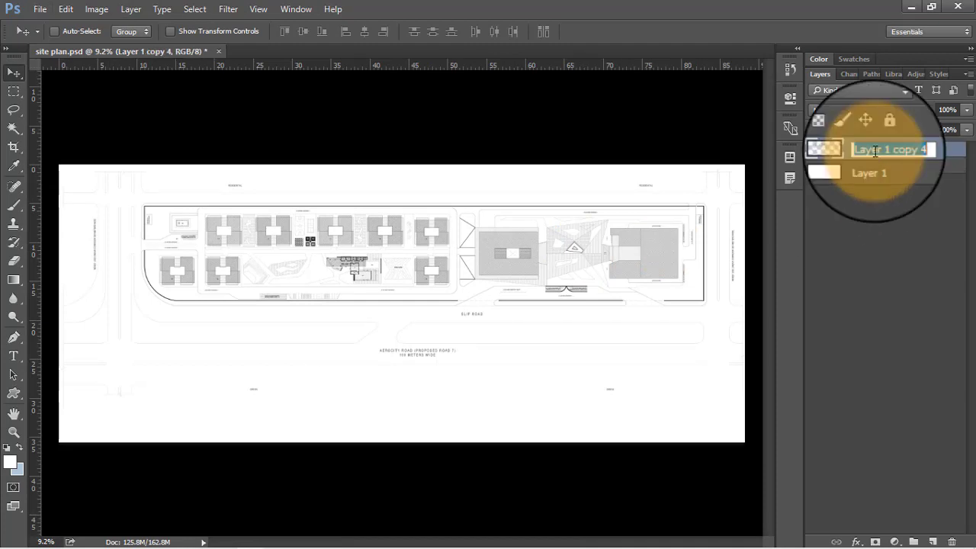
{"action": "type", "text": "DWG"}
{"action": "key", "text": "Return"}
Step: Rename the white-filled layer "Background" and lock it
{"action": "double_click", "coordinate": [872, 165]}
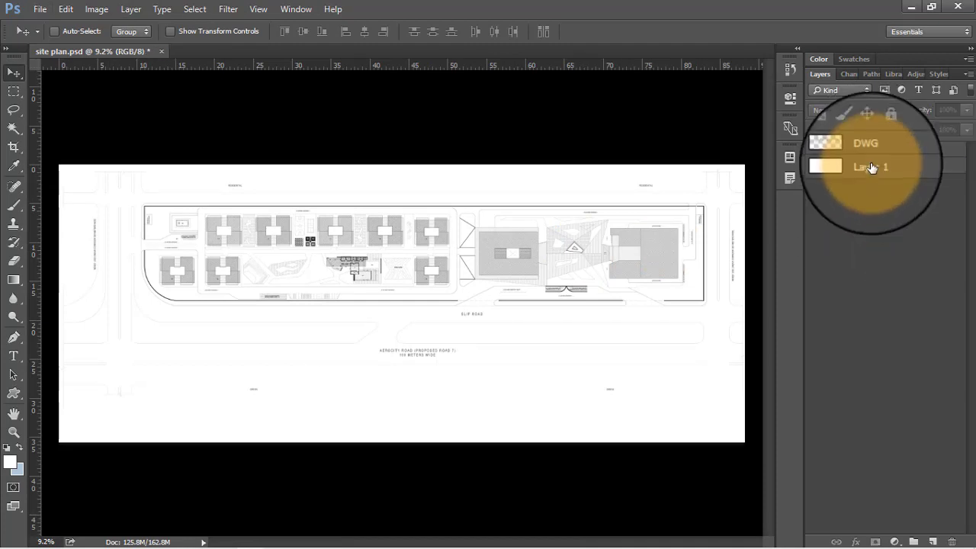
{"action": "type", "text": "Backgroun"}
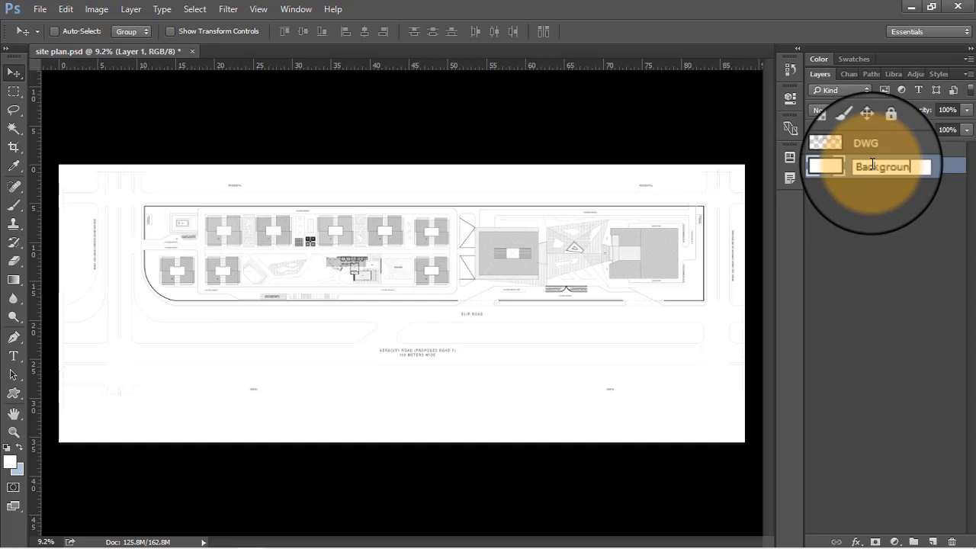
{"action": "type", "text": "d"}
{"action": "key", "text": "Return"}
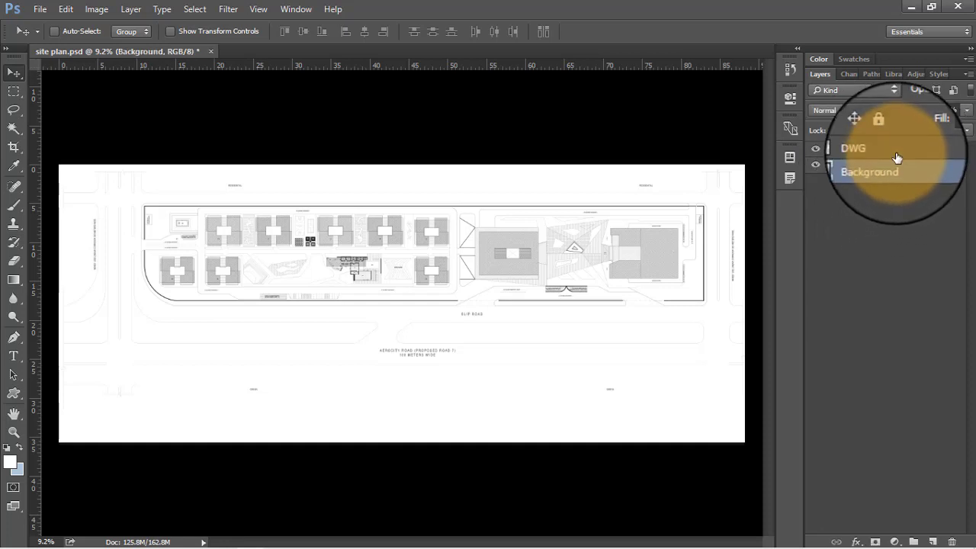
{"action": "left_click", "coordinate": [882, 130]}
{"action": "left_click", "coordinate": [883, 210]}
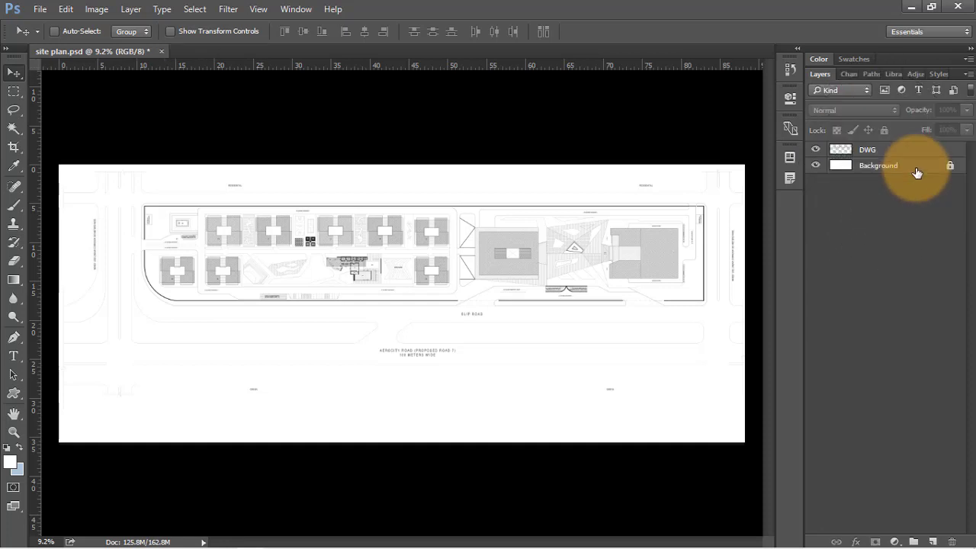
Step: Select the outer road area around the site on the DWG layer with the Magic Wand Tool
{"action": "left_click", "coordinate": [888, 153]}
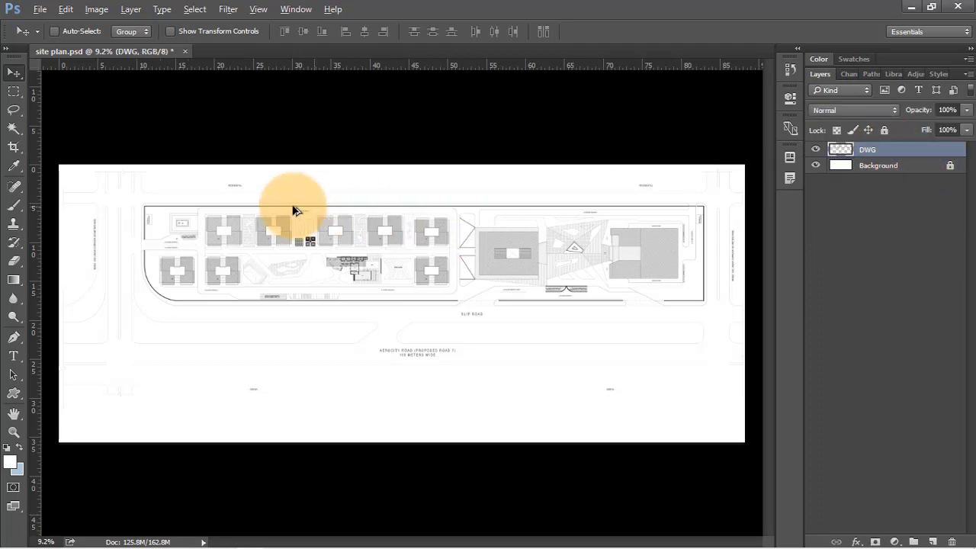
{"action": "scroll", "coordinate": [193, 263], "scroll_direction": "up", "scroll_amount": 4}
{"action": "scroll", "coordinate": [588, 229], "scroll_direction": "down", "scroll_amount": 6}
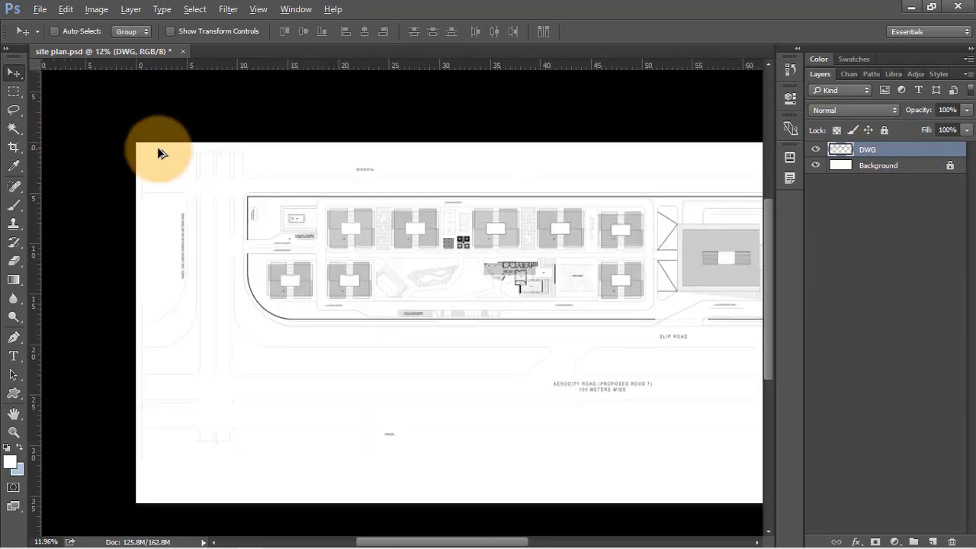
{"action": "scroll", "coordinate": [157, 152], "scroll_direction": "down", "scroll_amount": 2}
{"action": "scroll", "coordinate": [459, 293], "scroll_direction": "up", "scroll_amount": 1}
{"action": "left_click_drag", "start_coordinate": [561, 366], "coordinate": [467, 387]}
{"action": "key", "text": "w"}
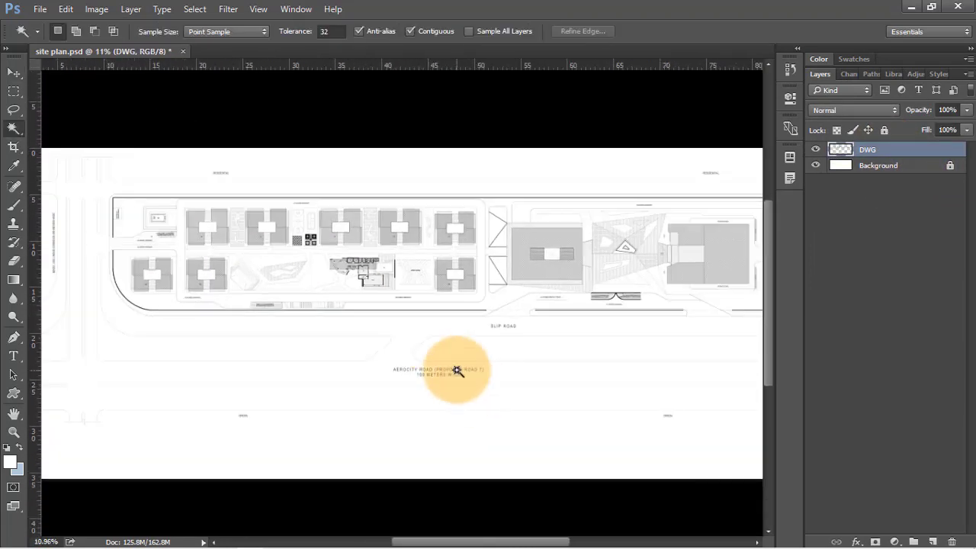
{"action": "right_click", "coordinate": [14, 130]}
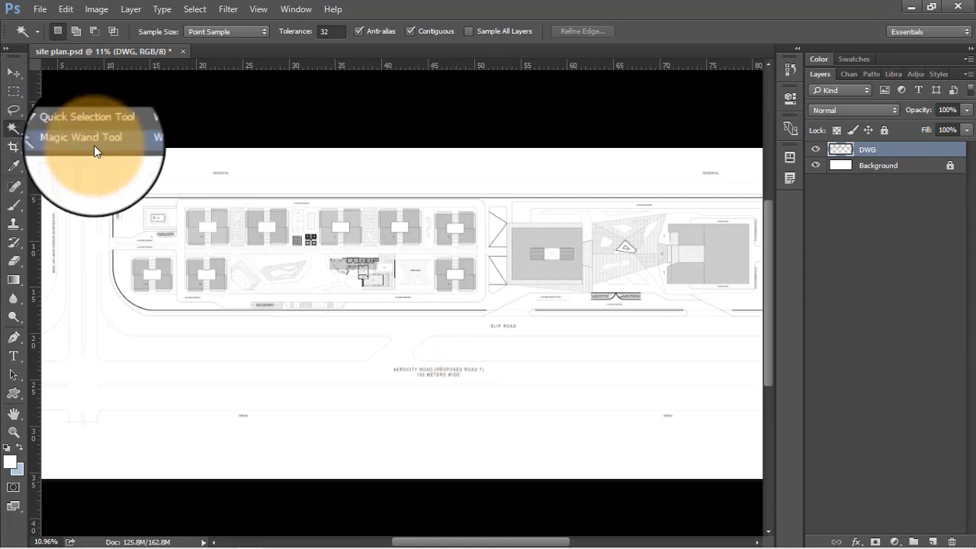
{"action": "left_click", "coordinate": [77, 143]}
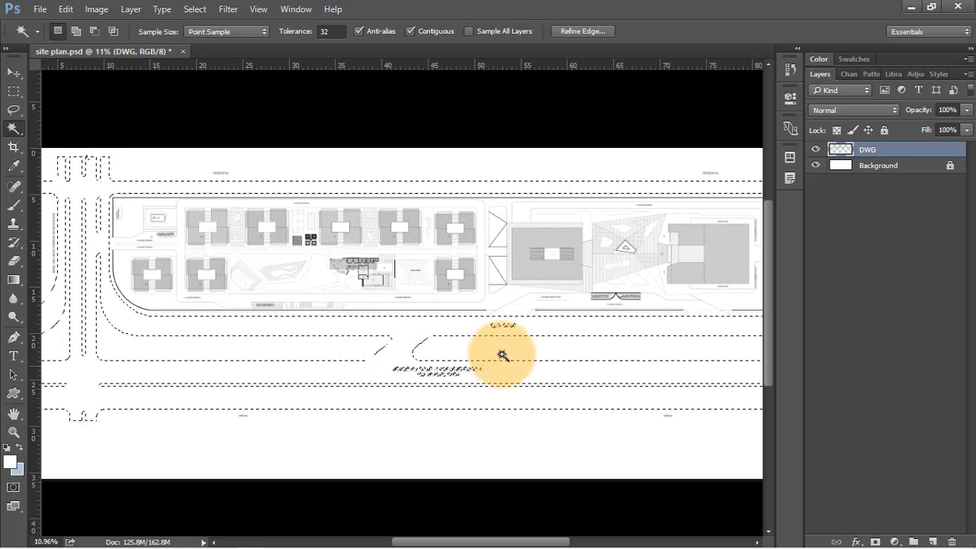
Step: Create a new layer between DWG and Background and name it "Outer Road"
{"action": "scroll", "coordinate": [577, 327], "scroll_direction": "down", "scroll_amount": 1}
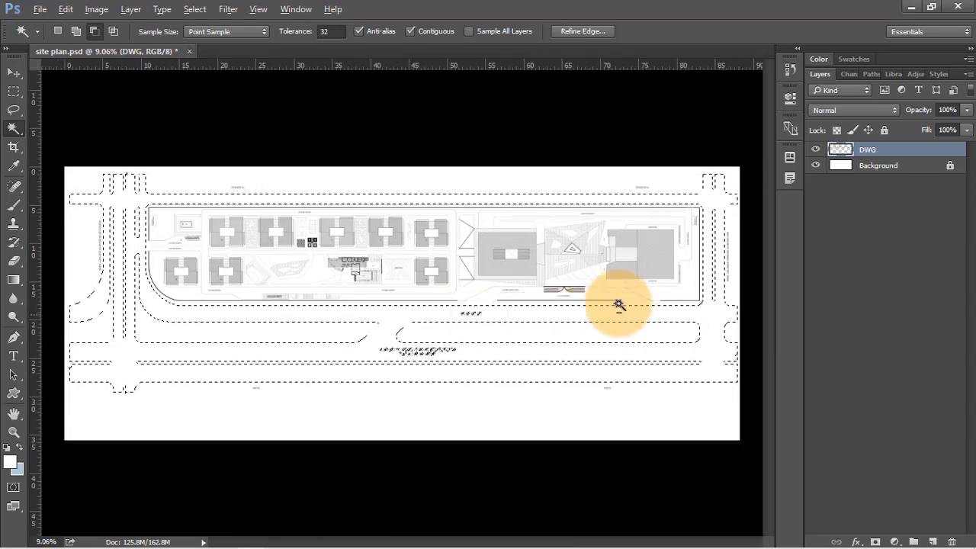
{"action": "scroll", "coordinate": [104, 215], "scroll_direction": "up", "scroll_amount": 1}
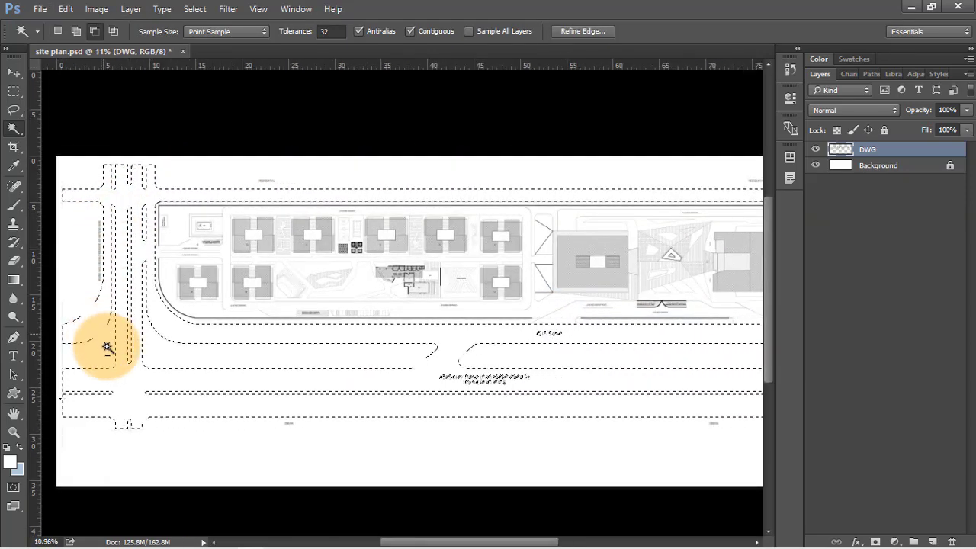
{"action": "scroll", "coordinate": [294, 371], "scroll_direction": "down", "scroll_amount": 1}
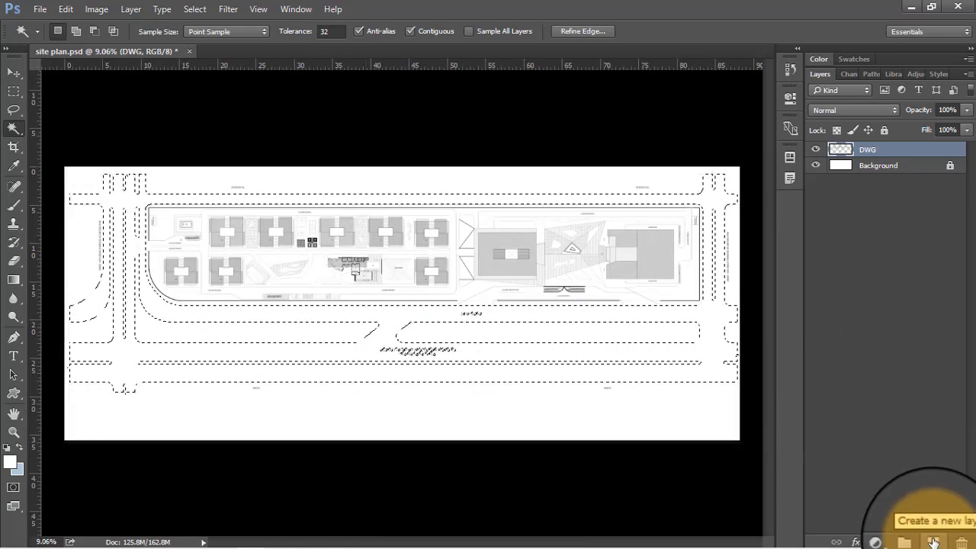
{"action": "left_click", "coordinate": [932, 542]}
{"action": "left_click_drag", "start_coordinate": [910, 151], "coordinate": [900, 166]}
{"action": "double_click", "coordinate": [873, 165]}
{"action": "type", "text": "Road"}
{"action": "key", "text": "Home"}
{"action": "type", "text": "Outer"}
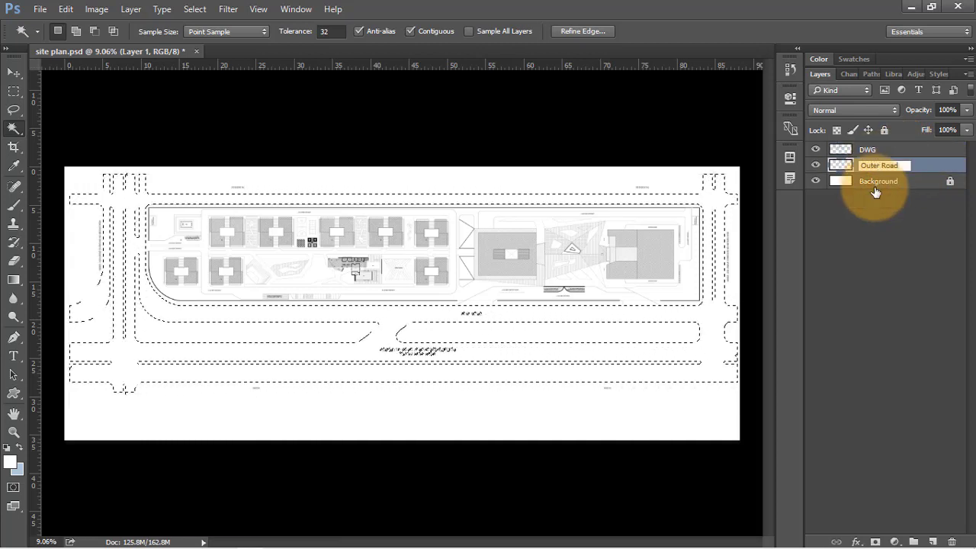
{"action": "left_click", "coordinate": [939, 168]}
Step: Fill the selected road area on the Outer Road layer with white and clear the selection
{"action": "key", "text": "shift+BackSpace"}
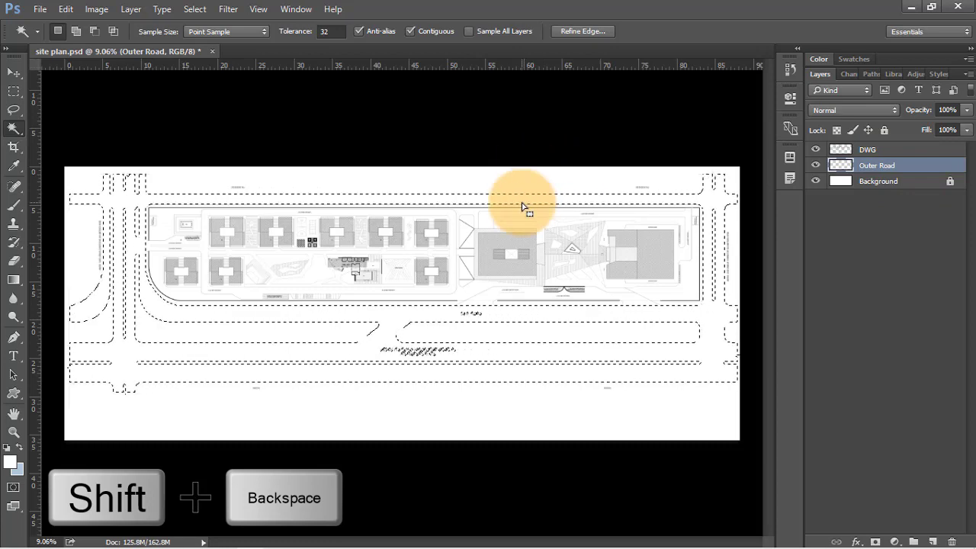
{"action": "left_click", "coordinate": [496, 145]}
{"action": "left_click", "coordinate": [494, 147]}
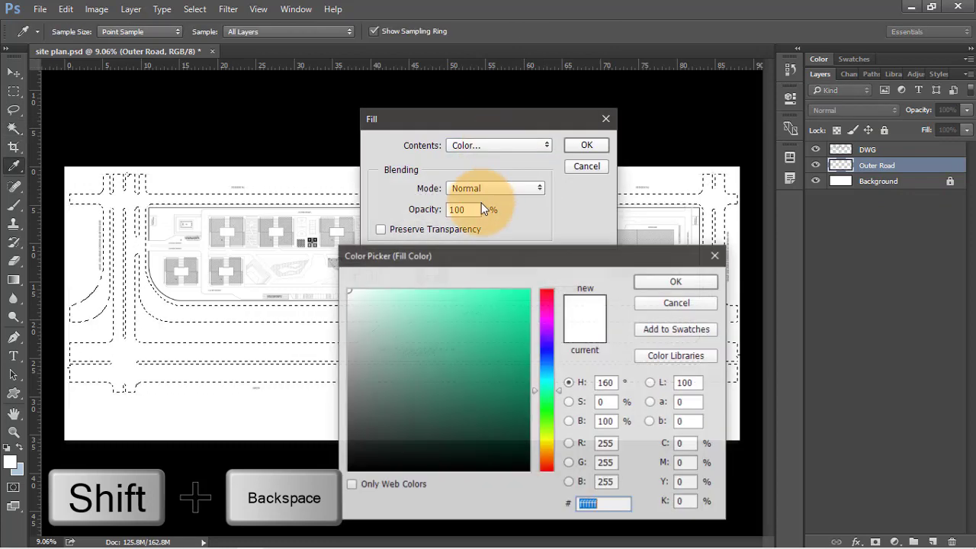
{"action": "left_click", "coordinate": [489, 263]}
{"action": "left_click", "coordinate": [674, 284]}
{"action": "left_click", "coordinate": [586, 145]}
{"action": "key", "text": "w"}
{"action": "right_click", "coordinate": [466, 270]}
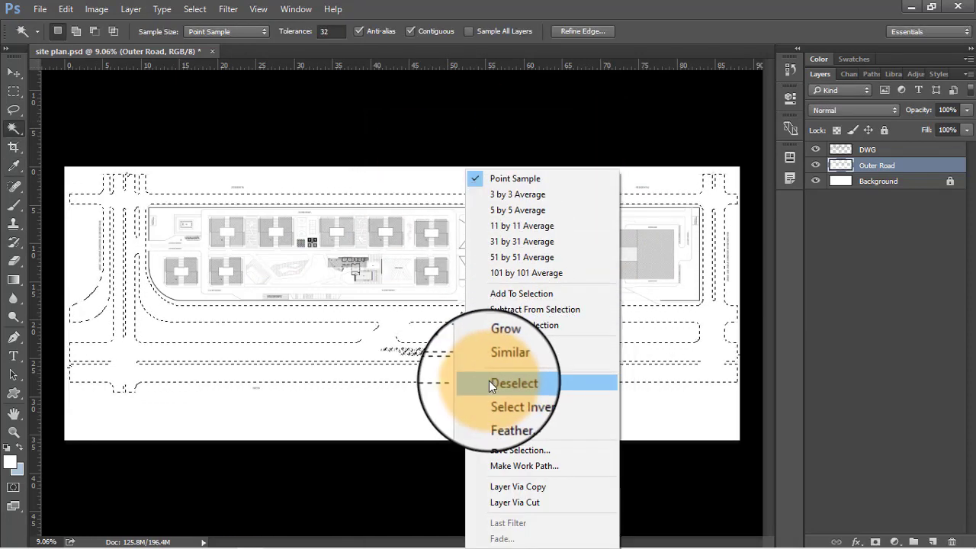
{"action": "left_click", "coordinate": [531, 381]}
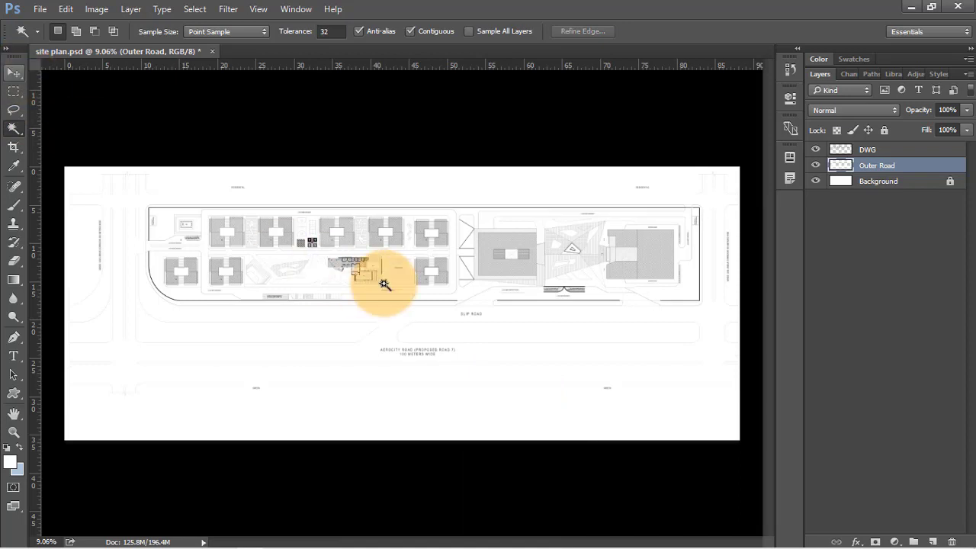
{"action": "left_click", "coordinate": [13, 73]}
{"action": "scroll", "coordinate": [401, 269], "scroll_direction": "up", "scroll_amount": 2}
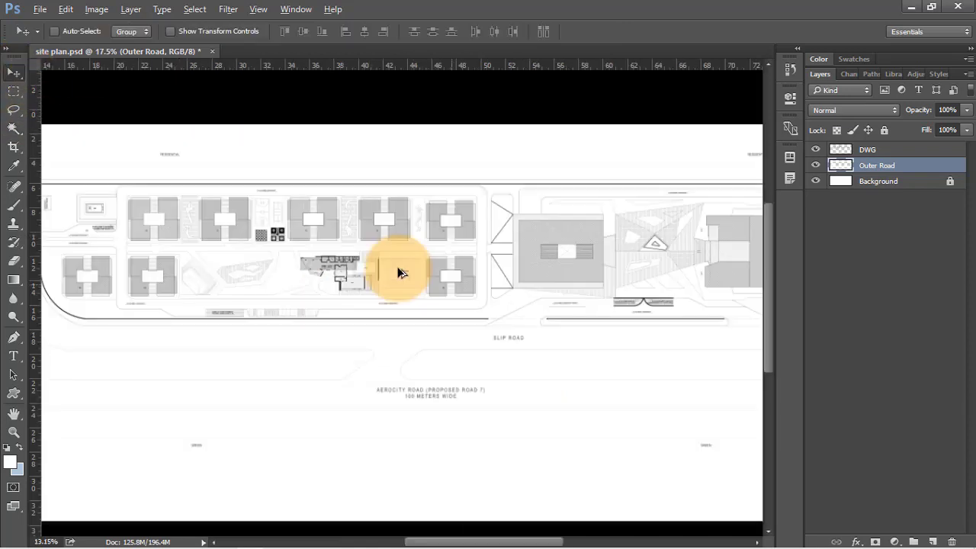
Step: Switch to the PS site render folder and open asphalt.jpg in Photoshop
{"action": "left_click", "coordinate": [910, 7]}
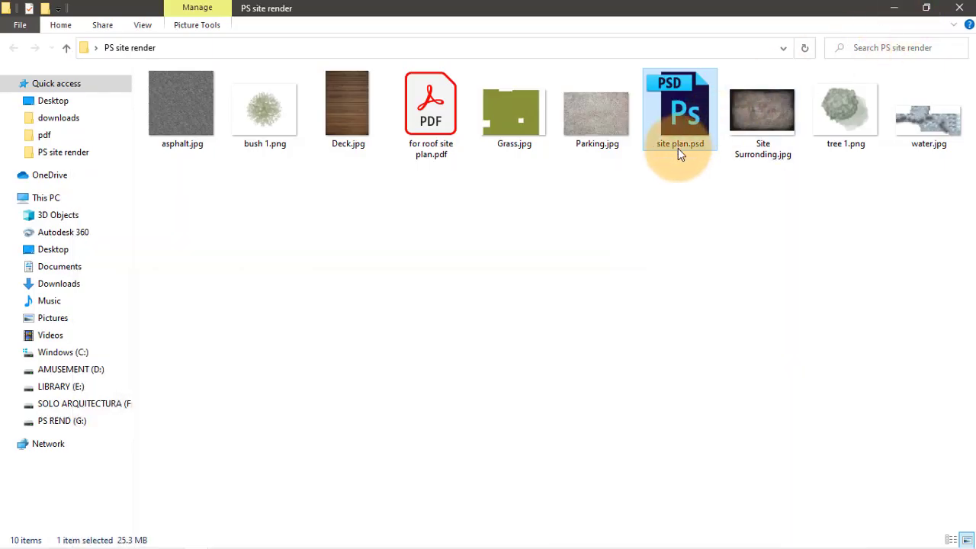
{"action": "right_click", "coordinate": [168, 112]}
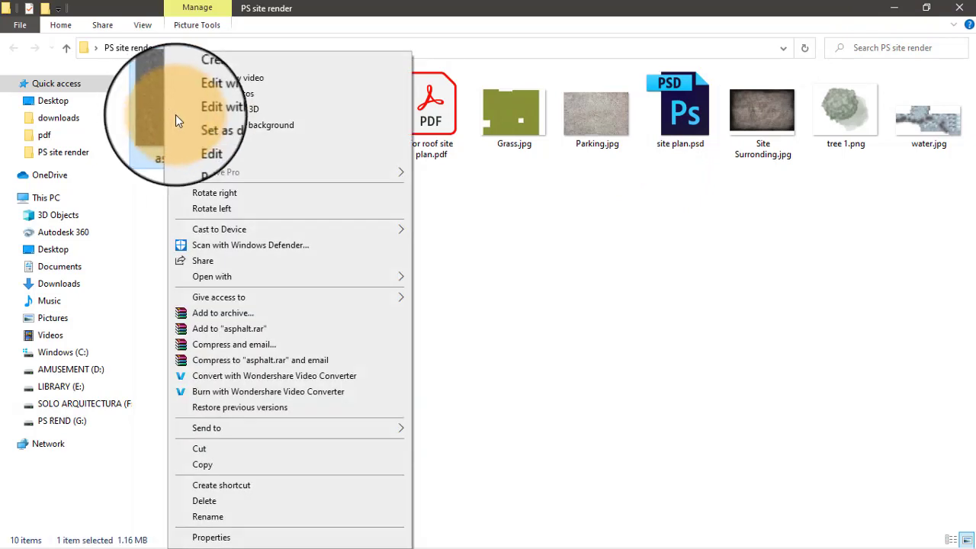
{"action": "mouse_move", "coordinate": [252, 277]}
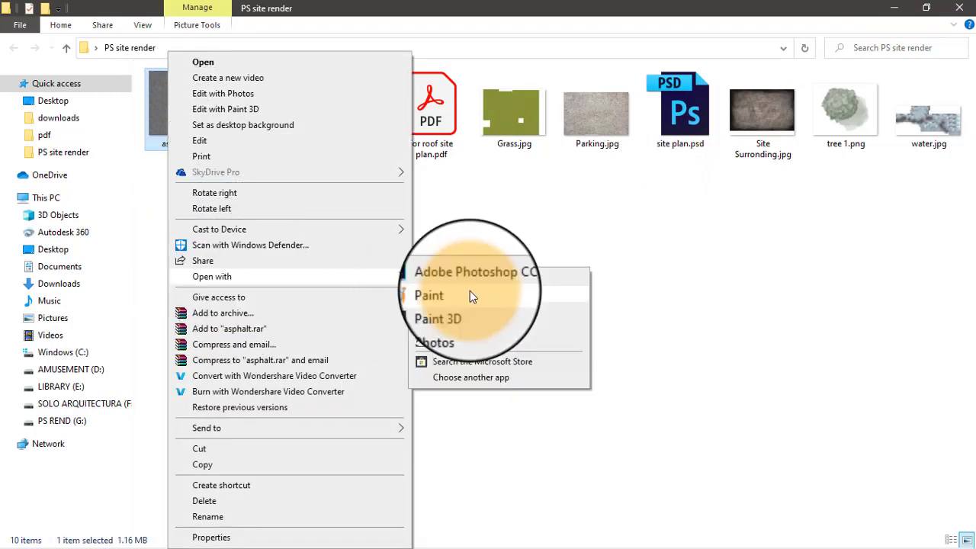
{"action": "left_click", "coordinate": [495, 282]}
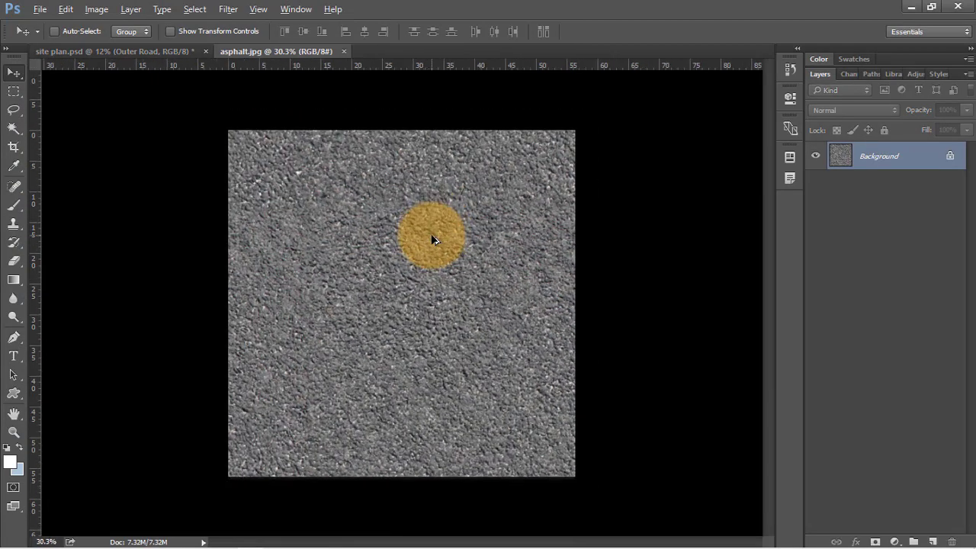
Step: Define the asphalt image as a pattern and close the asphalt.jpg document
{"action": "left_click", "coordinate": [63, 9]}
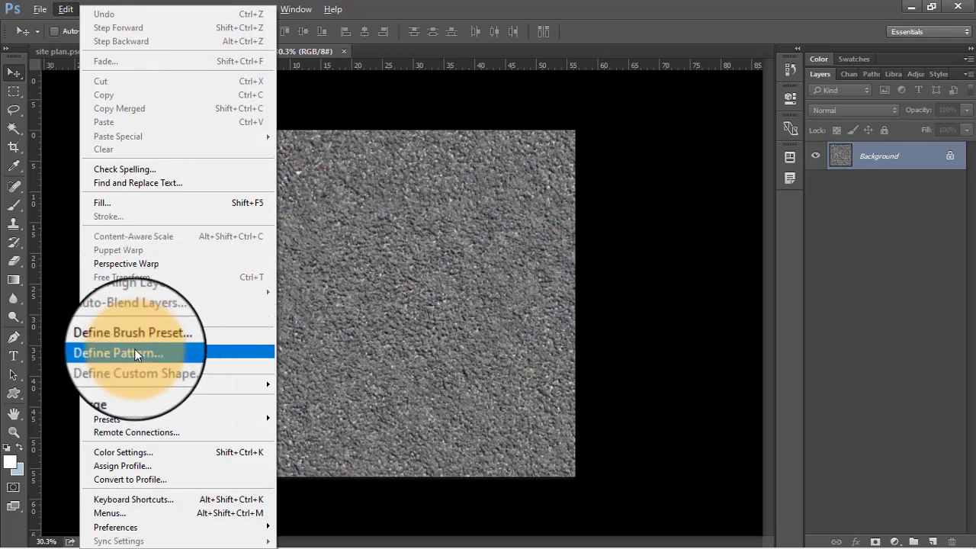
{"action": "left_click", "coordinate": [166, 350]}
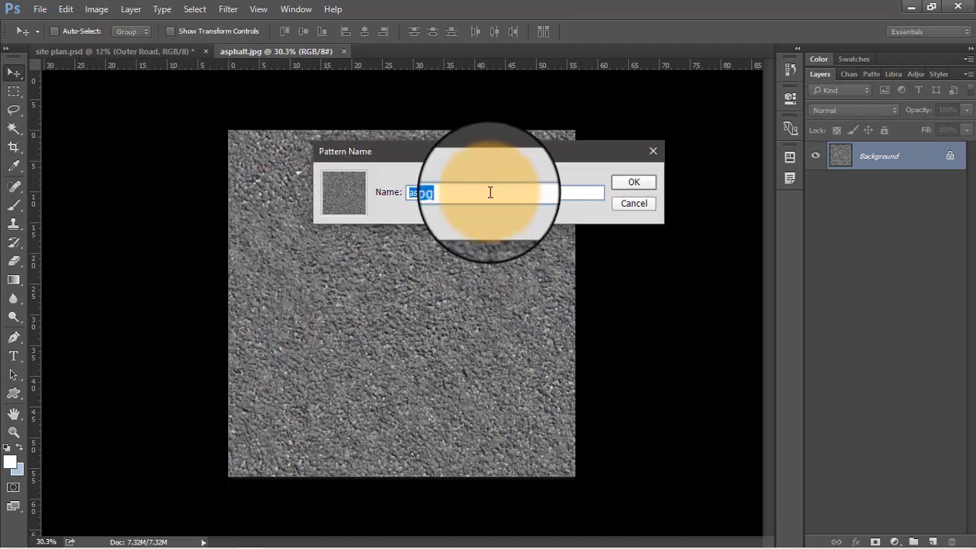
{"action": "left_click", "coordinate": [626, 182]}
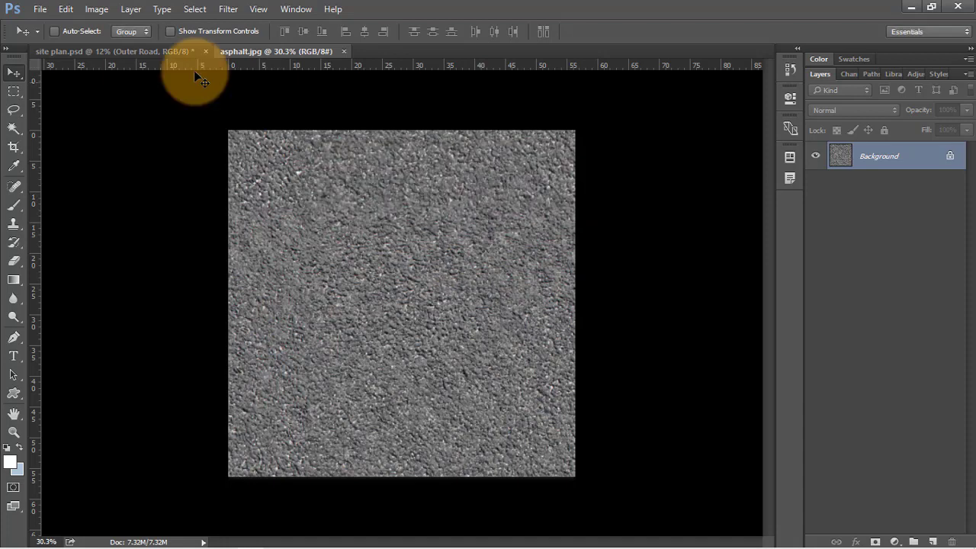
{"action": "left_click", "coordinate": [344, 51]}
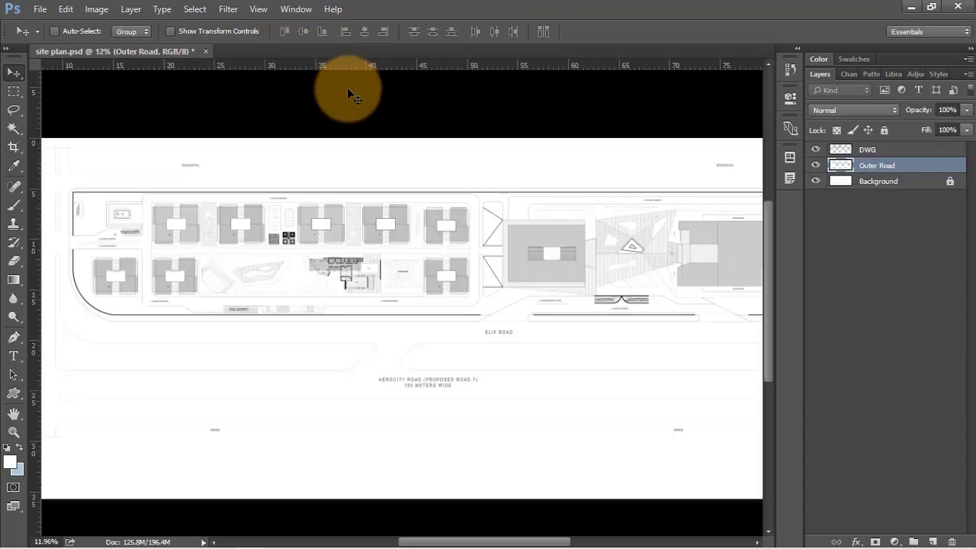
Step: Add a Pattern Overlay to the Outer Road layer with the speckled grey-brown road texture at 75% opacity
{"action": "double_click", "coordinate": [948, 172]}
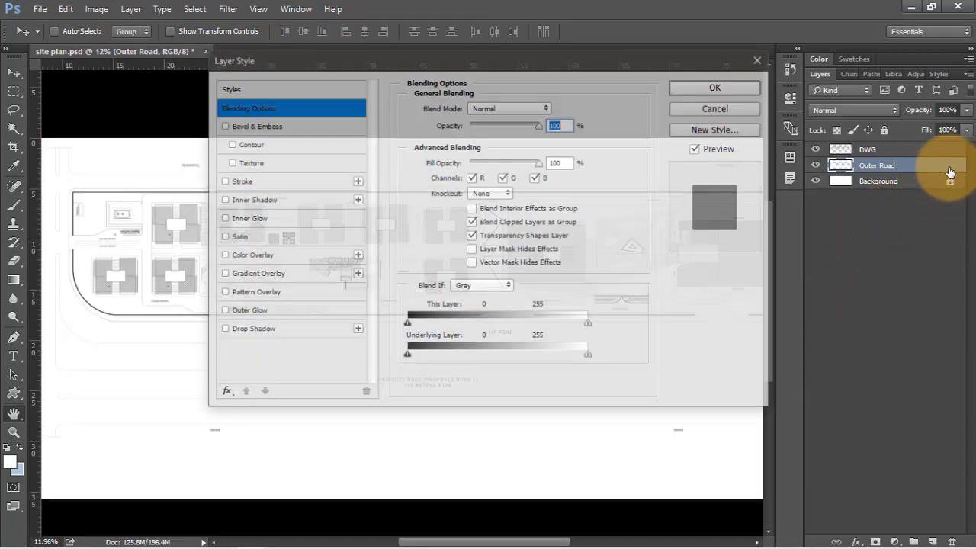
{"action": "left_click", "coordinate": [252, 293]}
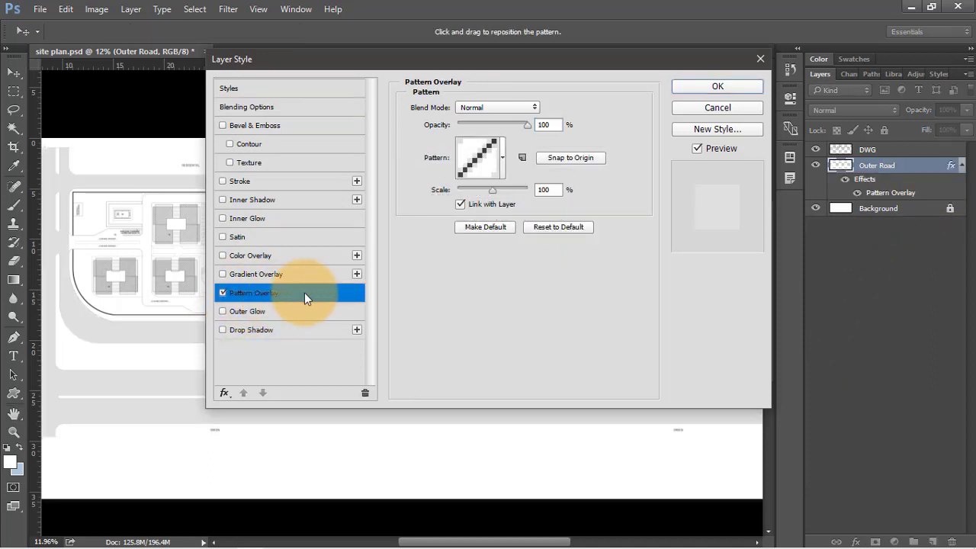
{"action": "left_click", "coordinate": [500, 159]}
{"action": "left_click", "coordinate": [479, 256]}
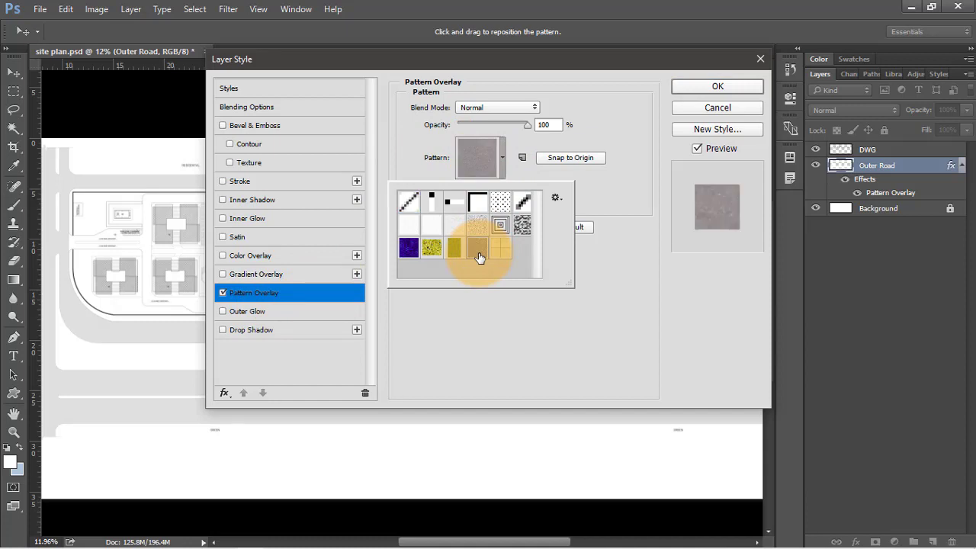
{"action": "left_click", "coordinate": [490, 336]}
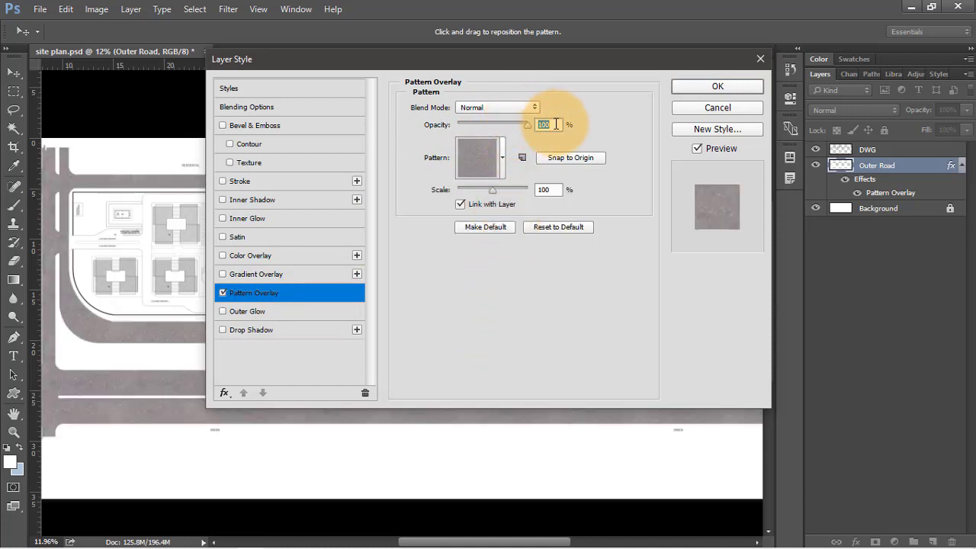
{"action": "type", "text": "75"}
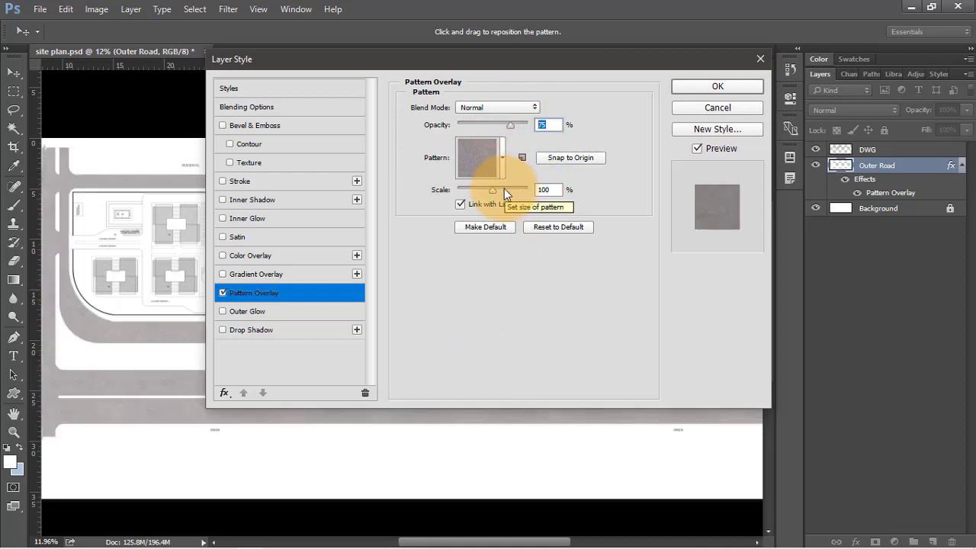
Step: Add a Bevel & Emboss to the Outer Road layer with size 10 px, soften 4 px, highlight opacity 32% and shadow opacity 26%
{"action": "left_click", "coordinate": [243, 127]}
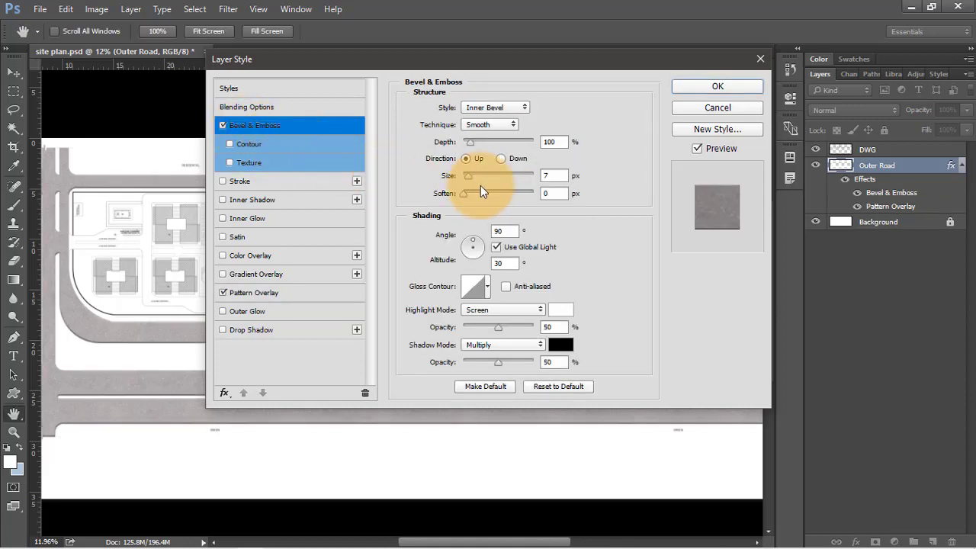
{"action": "scroll", "coordinate": [143, 314], "scroll_direction": "up", "scroll_amount": 2}
{"action": "scroll", "coordinate": [125, 364], "scroll_direction": "up", "scroll_amount": 11}
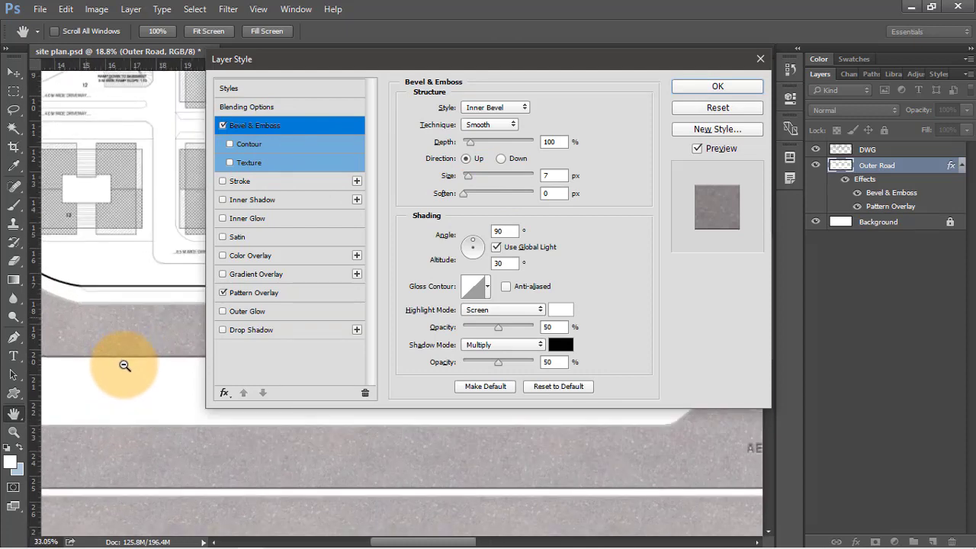
{"action": "scroll", "coordinate": [124, 364], "scroll_direction": "up", "scroll_amount": 1}
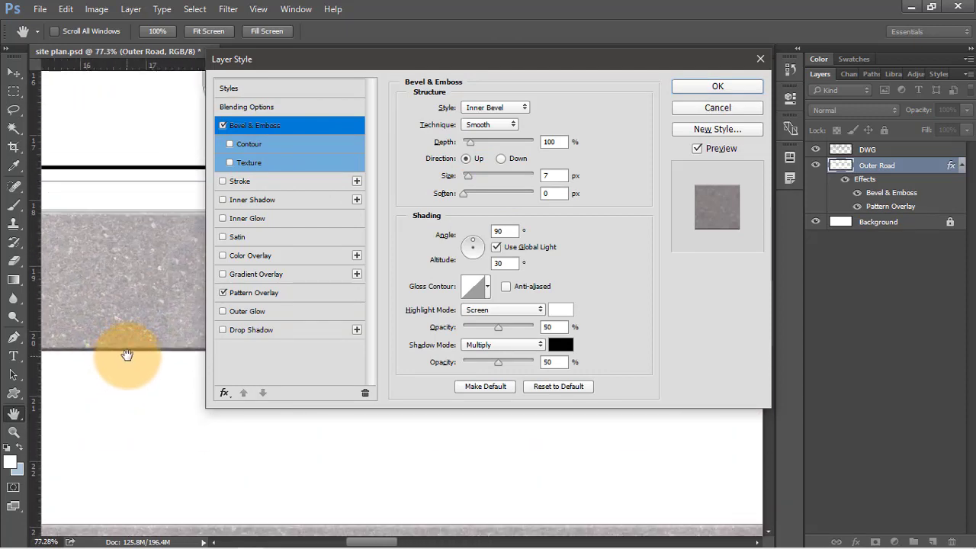
{"action": "scroll", "coordinate": [127, 354], "scroll_direction": "up", "scroll_amount": 2}
{"action": "left_click_drag", "start_coordinate": [498, 326], "coordinate": [481, 359]}
{"action": "mouse_move", "coordinate": [463, 196]}
{"action": "left_mouse_down"}
{"action": "mouse_move", "coordinate": [496, 199]}
{"action": "mouse_move", "coordinate": [479, 194]}
{"action": "left_mouse_up"}
{"action": "mouse_move", "coordinate": [486, 362]}
{"action": "left_mouse_down"}
{"action": "mouse_move", "coordinate": [501, 362]}
{"action": "mouse_move", "coordinate": [481, 358]}
{"action": "left_mouse_up"}
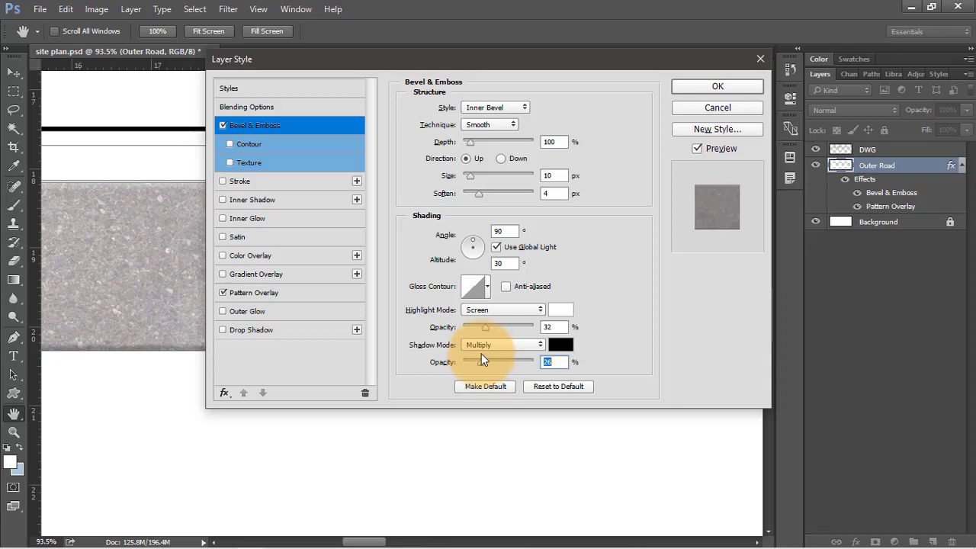
{"action": "left_click", "coordinate": [686, 86]}
{"action": "key", "text": "v"}
{"action": "scroll", "coordinate": [183, 347], "scroll_direction": "down", "scroll_amount": 5}
{"action": "scroll", "coordinate": [251, 303], "scroll_direction": "down", "scroll_amount": 2}
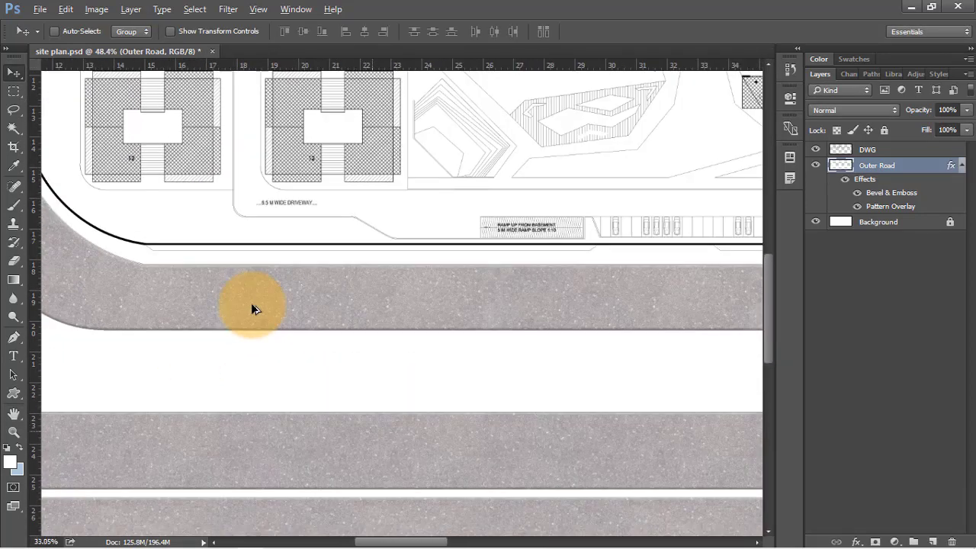
Step: Try 40% opacity on the Outer Road layer and settle on 60%
{"action": "left_click", "coordinate": [950, 109]}
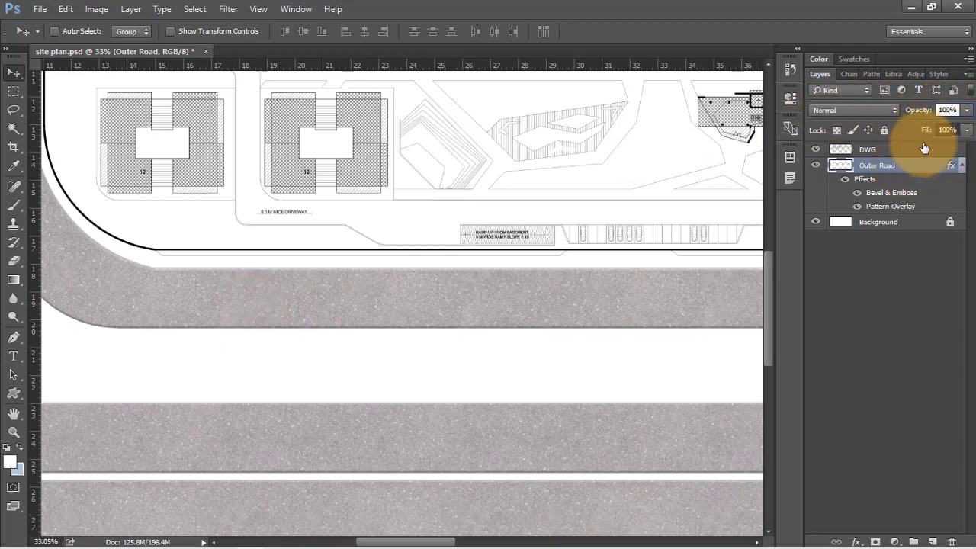
{"action": "type", "text": "40"}
{"action": "key", "text": "Return"}
{"action": "scroll", "coordinate": [220, 314], "scroll_direction": "down", "scroll_amount": 3}
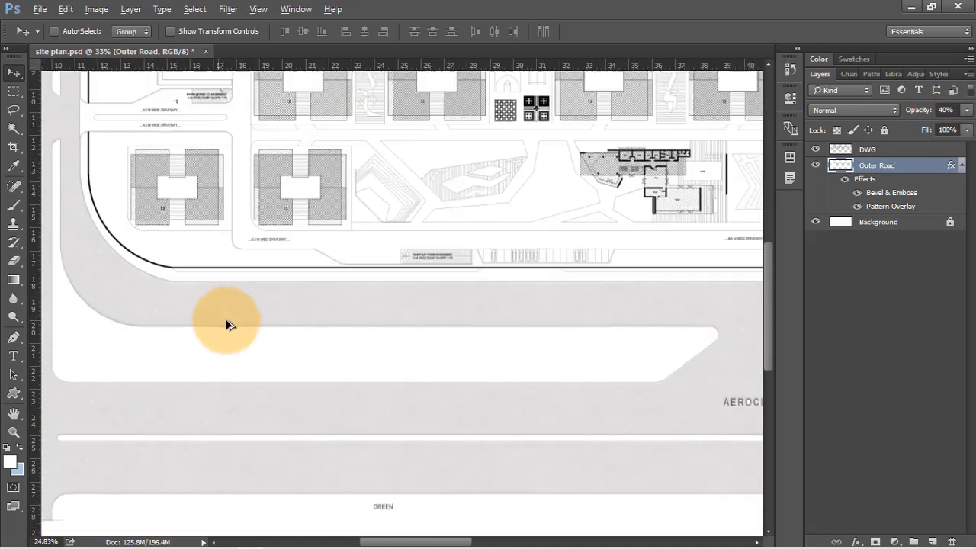
{"action": "scroll", "coordinate": [643, 303], "scroll_direction": "up", "scroll_amount": 10}
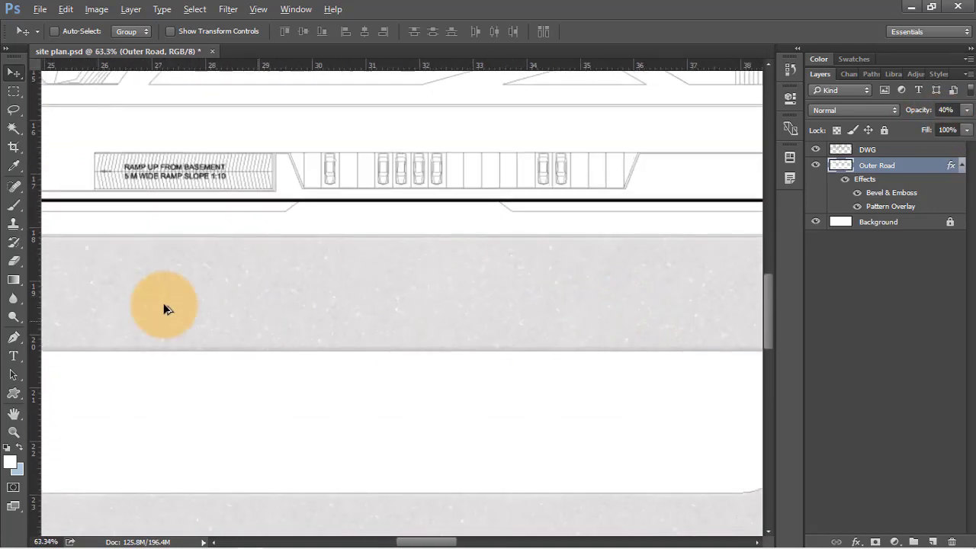
{"action": "scroll", "coordinate": [98, 287], "scroll_direction": "down", "scroll_amount": 7}
{"action": "scroll", "coordinate": [666, 327], "scroll_direction": "up", "scroll_amount": 5}
{"action": "key", "text": "6"}
Step: Adjust the Outer Road layer's bevel to size 18 px, soften 12 px, highlight opacity 24% and shadow opacity 21%
{"action": "double_click", "coordinate": [926, 169]}
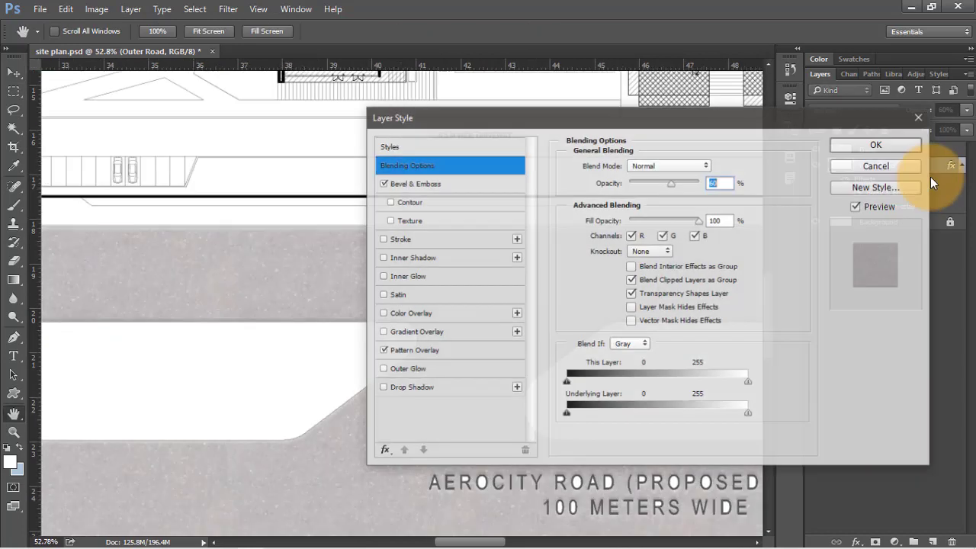
{"action": "left_click", "coordinate": [523, 185]}
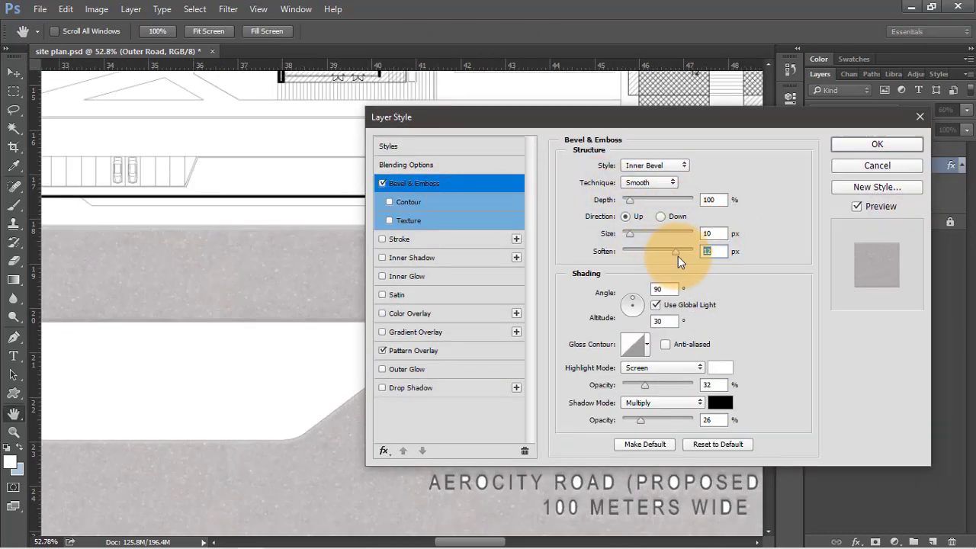
{"action": "left_click_drag", "start_coordinate": [643, 257], "coordinate": [632, 238]}
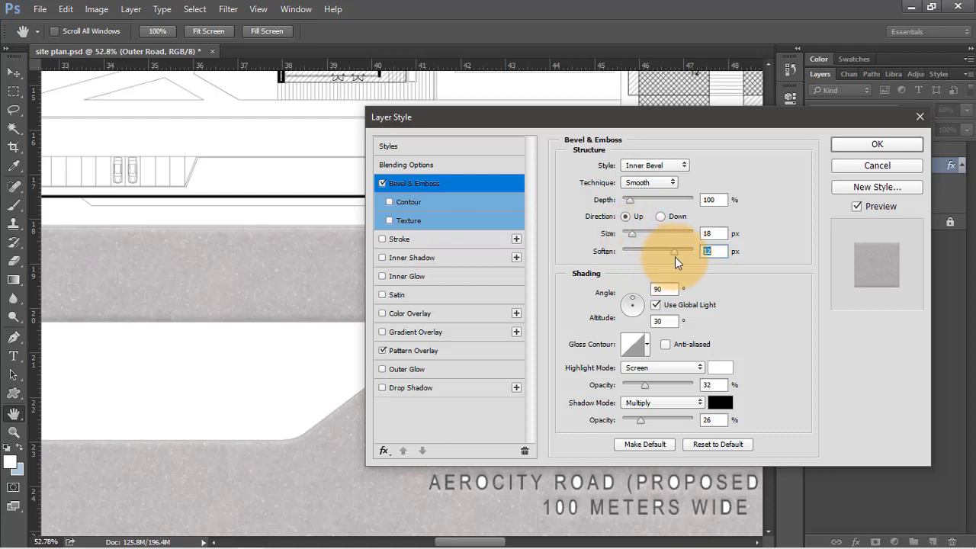
{"action": "left_click_drag", "start_coordinate": [638, 385], "coordinate": [637, 420]}
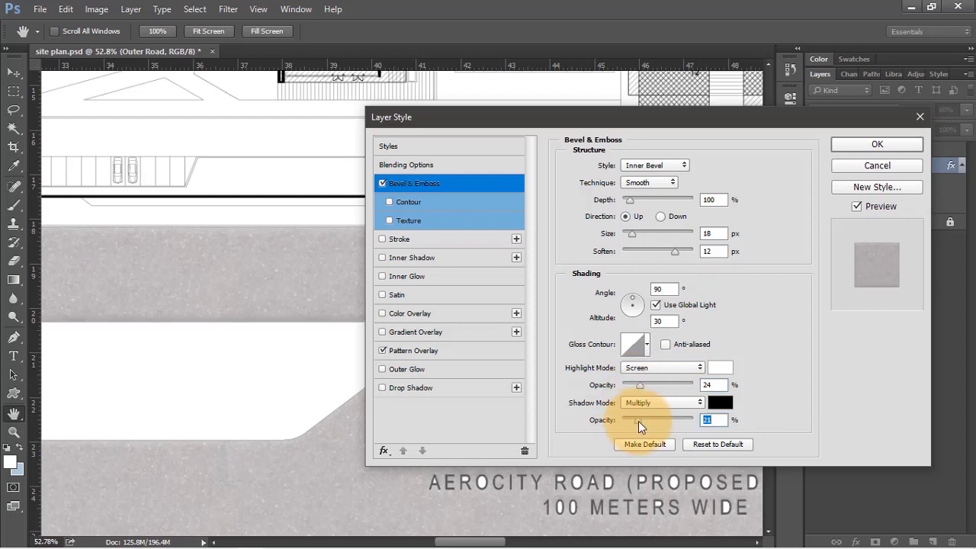
{"action": "left_click", "coordinate": [914, 143]}
{"action": "scroll", "coordinate": [430, 119], "scroll_direction": "down", "scroll_amount": 2}
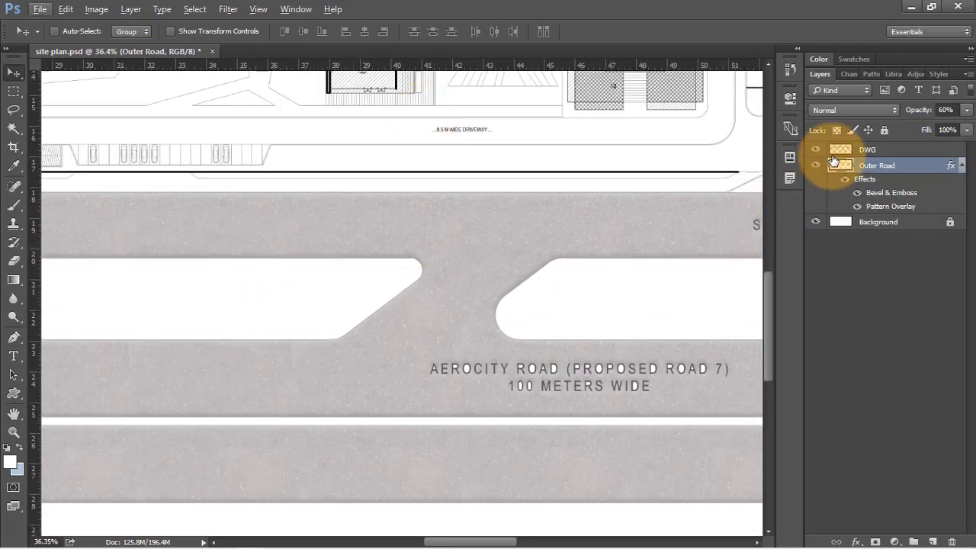
Step: Select a rectangle around the AEROCITY ROAD (PROPOSED ROAD 7) label and fill it with color on the Outer Road layer at 100% opacity
{"action": "key", "text": "m"}
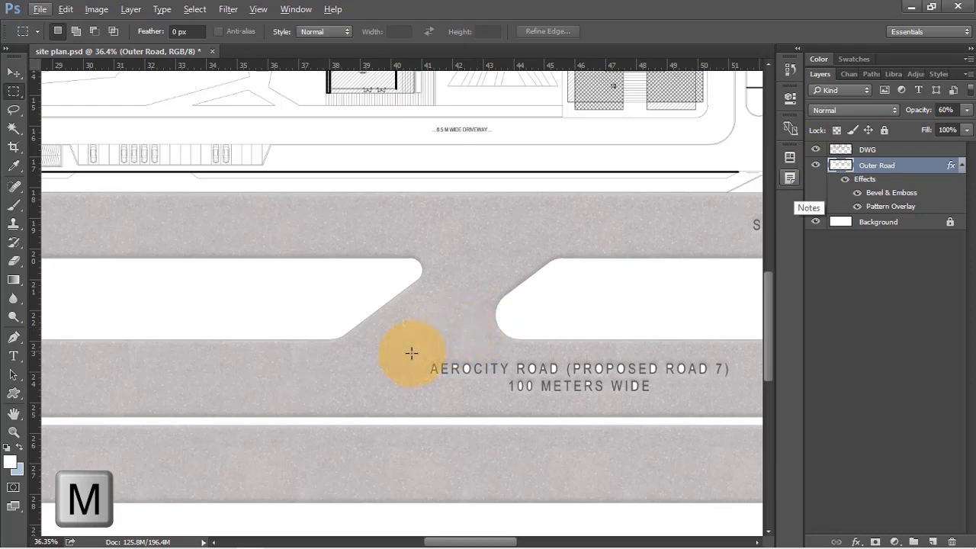
{"action": "left_click_drag", "start_coordinate": [588, 406], "coordinate": [726, 387]}
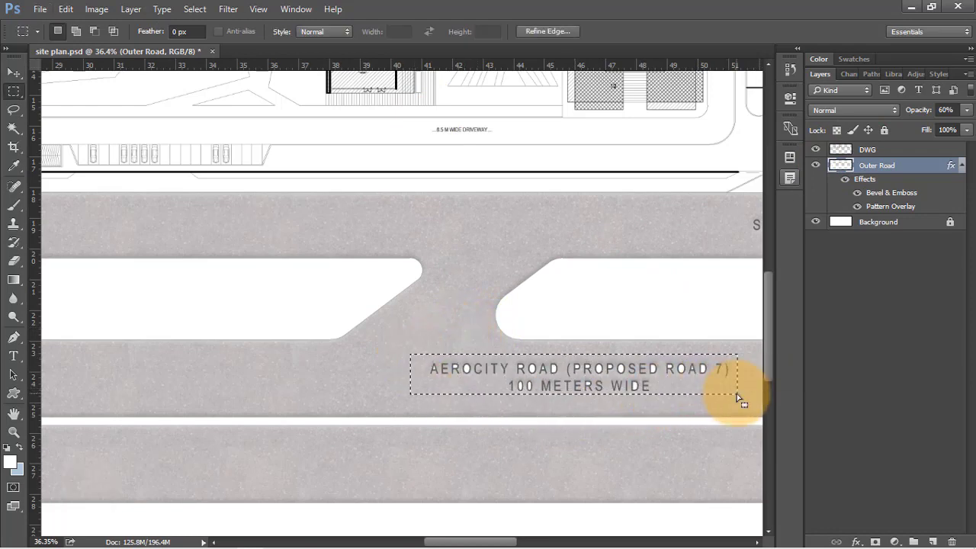
{"action": "key", "text": "i"}
{"action": "key", "text": "shift+BackSpace"}
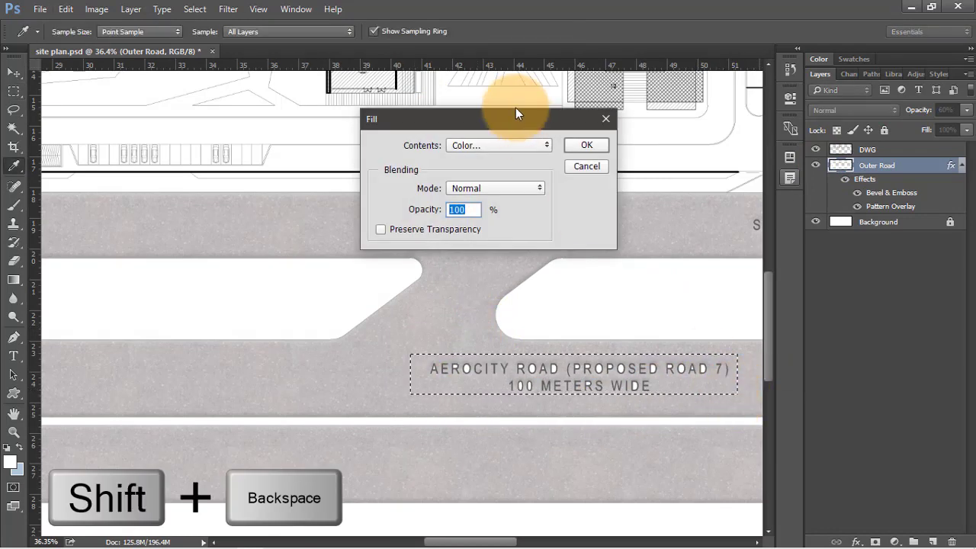
{"action": "left_click", "coordinate": [585, 146]}
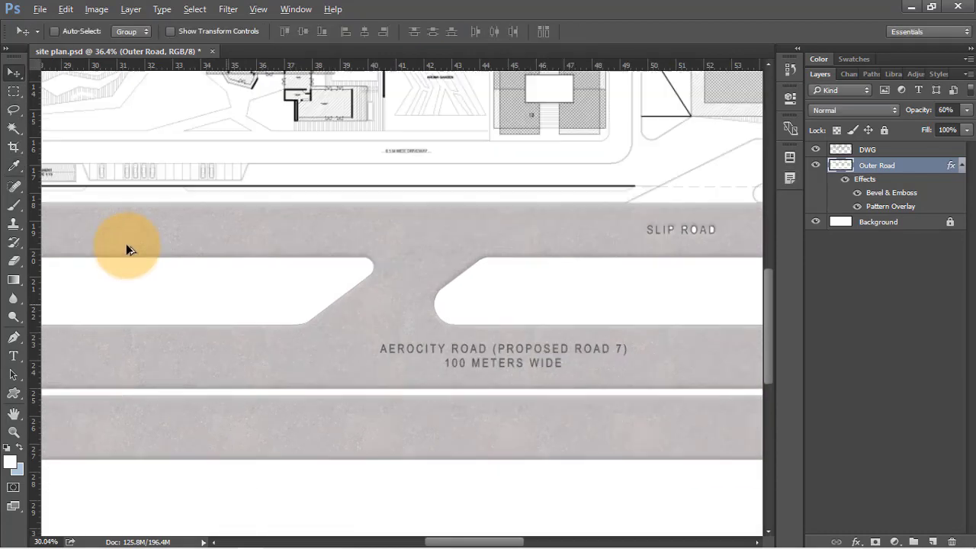
Step: Select a rectangle around the SLIP ROAD label and fill it with color on the Outer Road layer at 100% opacity
{"action": "scroll", "coordinate": [127, 244], "scroll_direction": "down", "scroll_amount": 3}
{"action": "scroll", "coordinate": [518, 190], "scroll_direction": "up", "scroll_amount": 4}
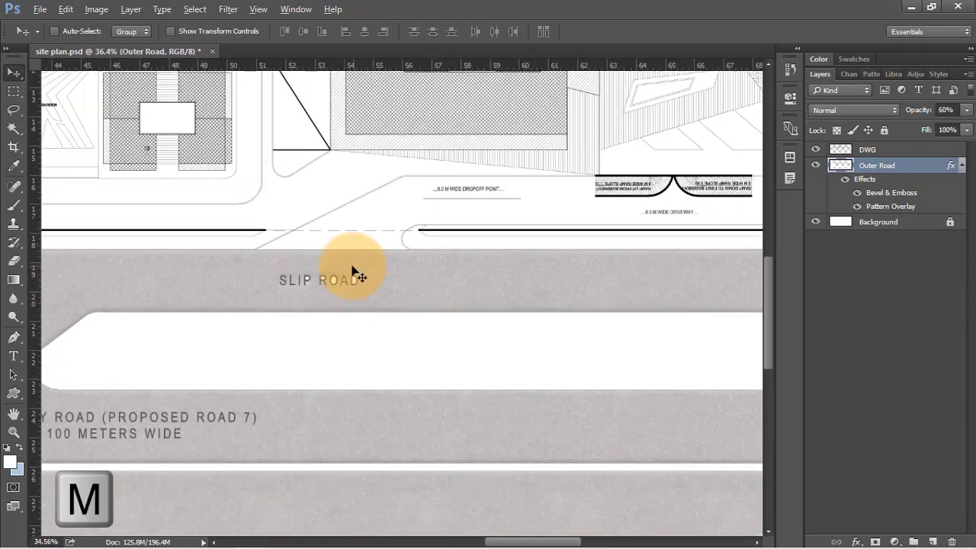
{"action": "scroll", "coordinate": [288, 264], "scroll_direction": "up", "scroll_amount": 1}
{"action": "key", "text": "shift+BackSpace"}
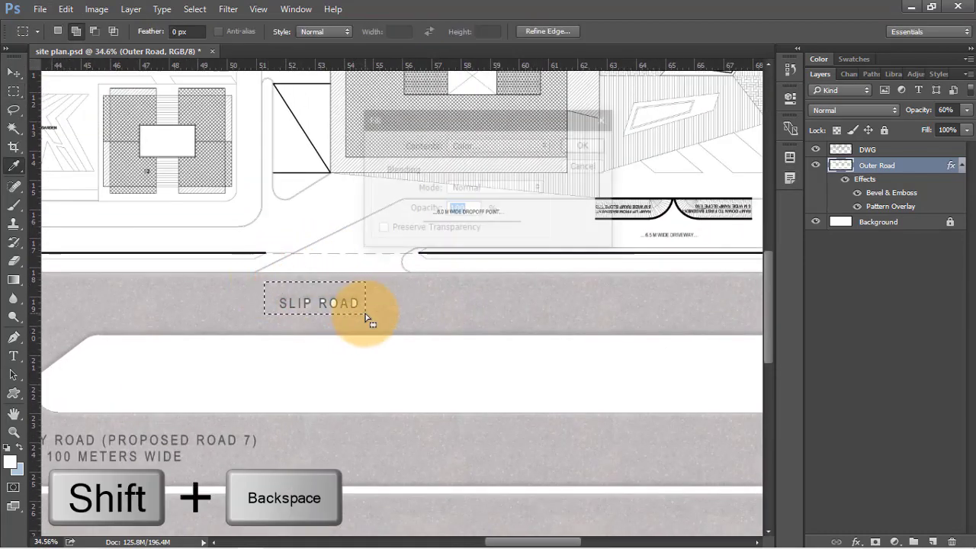
{"action": "key", "text": "Return"}
{"action": "scroll", "coordinate": [227, 256], "scroll_direction": "down", "scroll_amount": 2}
{"action": "scroll", "coordinate": [367, 315], "scroll_direction": "down", "scroll_amount": 4}
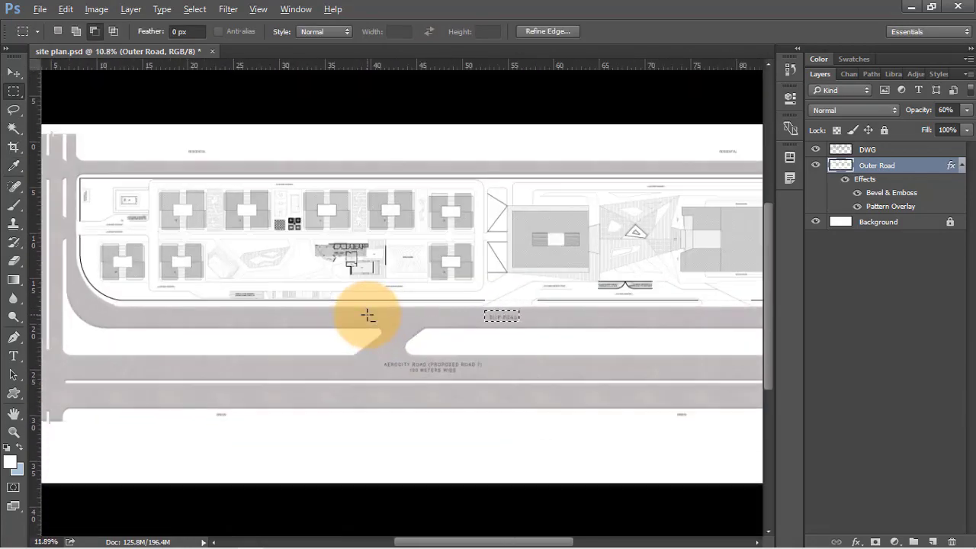
Step: Collapse the Outer Road layer's effects and place the layer in a new group named Road
{"action": "left_click", "coordinate": [14, 71]}
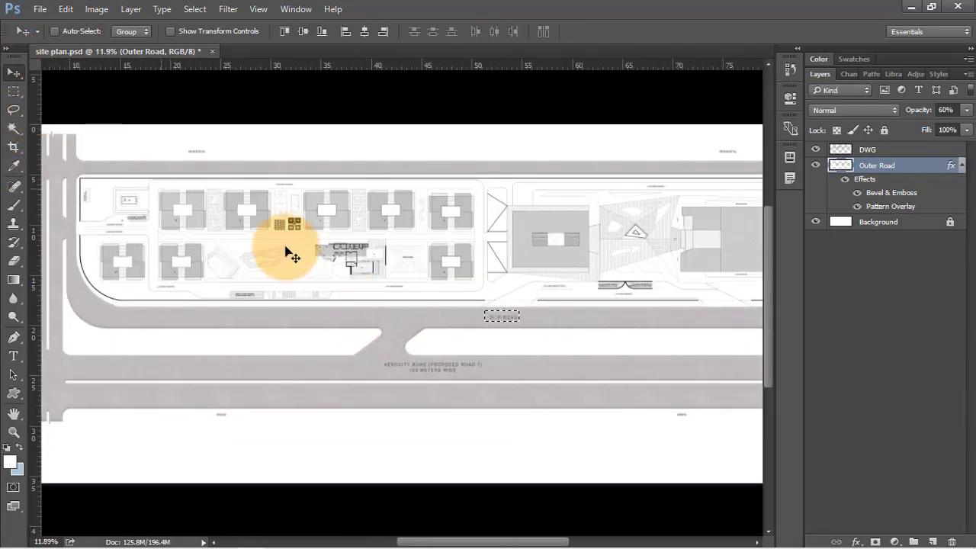
{"action": "scroll", "coordinate": [429, 320], "scroll_direction": "up", "scroll_amount": 2}
{"action": "left_click", "coordinate": [961, 165]}
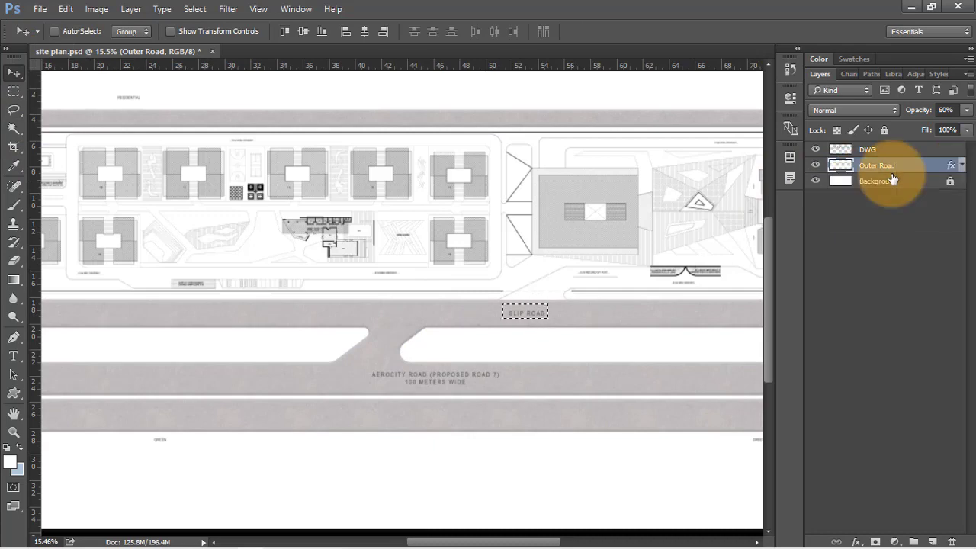
{"action": "left_click_drag", "start_coordinate": [885, 172], "coordinate": [913, 541]}
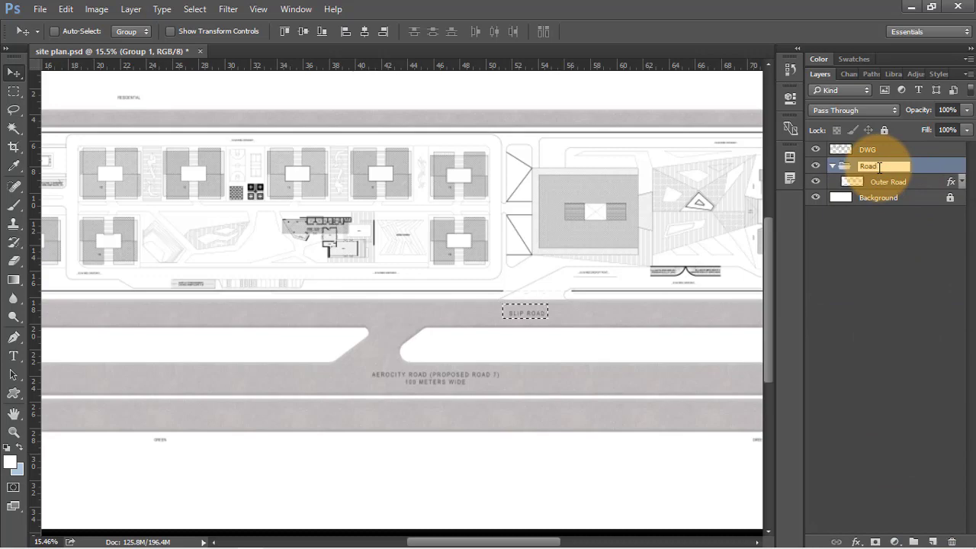
Step: Select all the inner driveway, dropoff and service road areas of the DWG layer with the Magic Wand
{"action": "left_click", "coordinate": [907, 153]}
{"action": "key", "text": "w"}
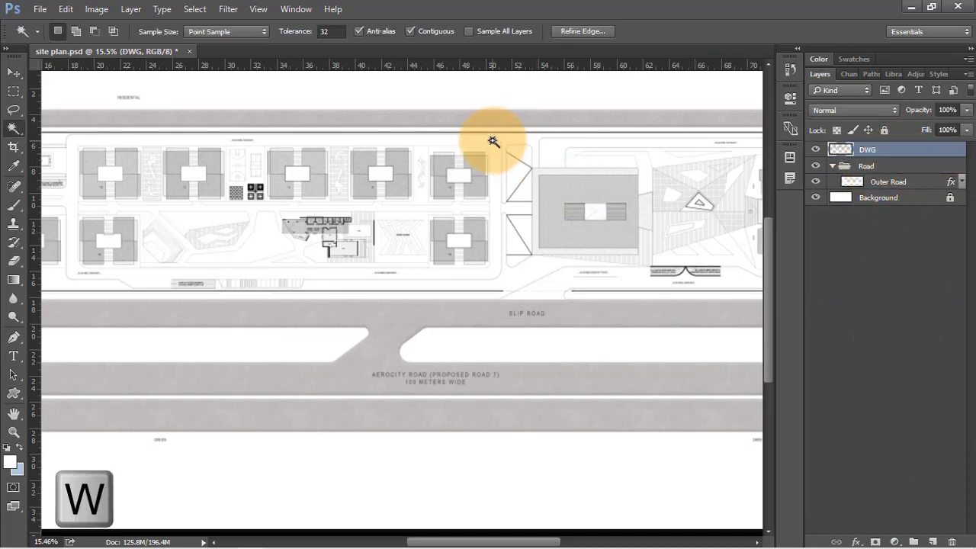
{"action": "left_click", "coordinate": [492, 142]}
{"action": "scroll", "coordinate": [615, 187], "scroll_direction": "down", "scroll_amount": 3}
{"action": "scroll", "coordinate": [192, 182], "scroll_direction": "up", "scroll_amount": 3}
{"action": "scroll", "coordinate": [194, 187], "scroll_direction": "up", "scroll_amount": 2}
{"action": "scroll", "coordinate": [188, 199], "scroll_direction": "down", "scroll_amount": 5}
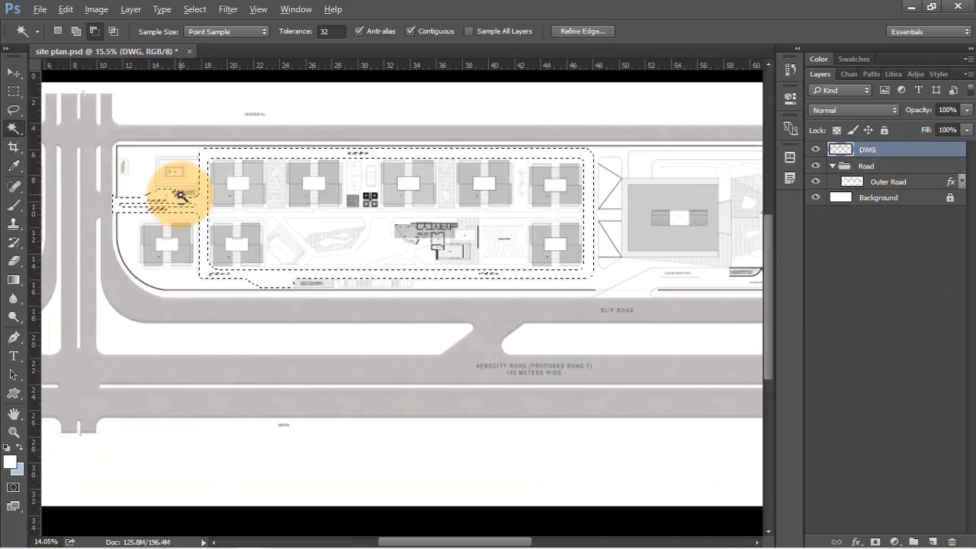
{"action": "scroll", "coordinate": [613, 165], "scroll_direction": "up", "scroll_amount": 5}
{"action": "scroll", "coordinate": [696, 191], "scroll_direction": "down", "scroll_amount": 2}
{"action": "scroll", "coordinate": [643, 233], "scroll_direction": "up", "scroll_amount": 2}
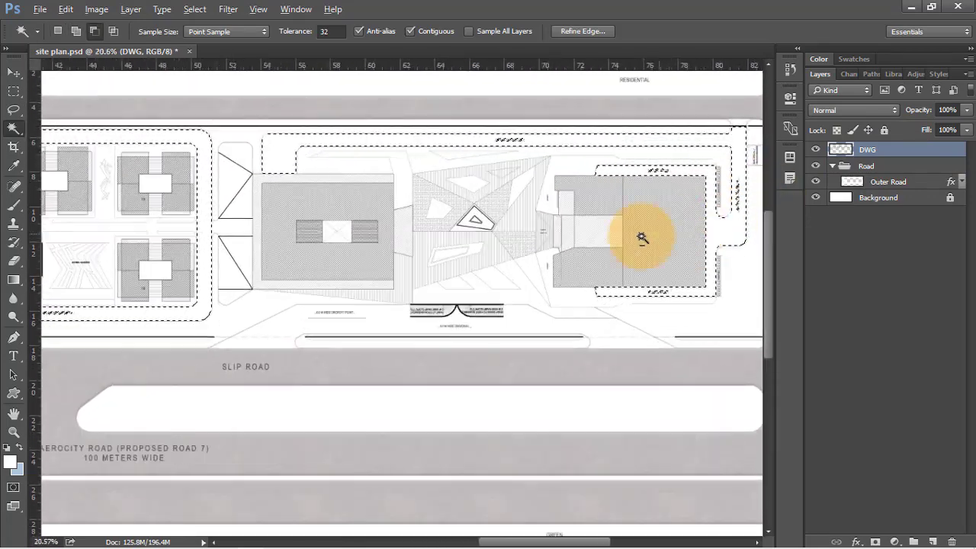
{"action": "scroll", "coordinate": [632, 305], "scroll_direction": "down", "scroll_amount": 3}
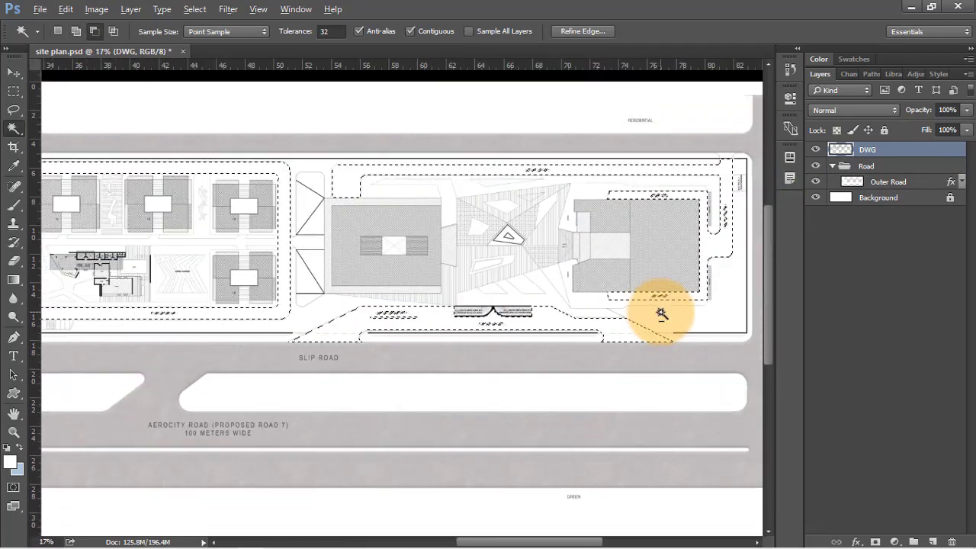
Step: Create a layer named Inner Road above Outer Road and fill the driveway selection with white (ffffff) at 100% opacity
{"action": "left_click", "coordinate": [912, 183]}
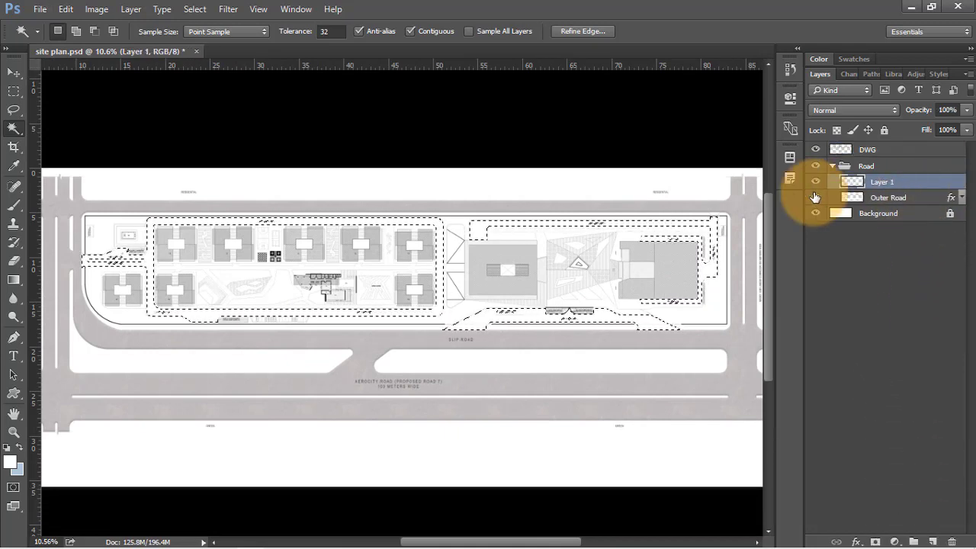
{"action": "key", "text": "shift+BackSpace"}
{"action": "left_click", "coordinate": [501, 143]}
{"action": "left_click", "coordinate": [484, 173]}
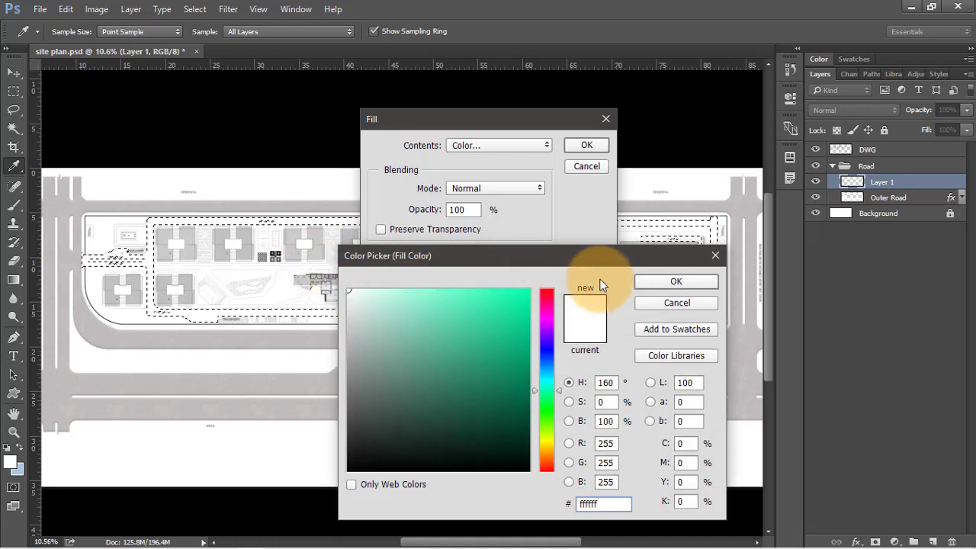
{"action": "key", "text": "Return"}
{"action": "left_click", "coordinate": [580, 145]}
{"action": "key", "text": "w"}
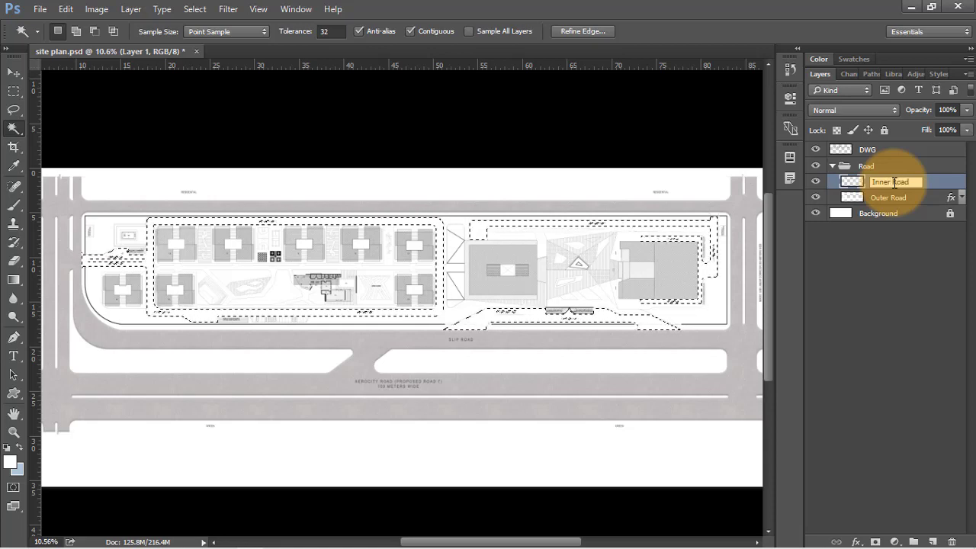
Step: Copy the layer style from the Outer Road layer and paste it onto the Inner Road layer
{"action": "right_click", "coordinate": [898, 197]}
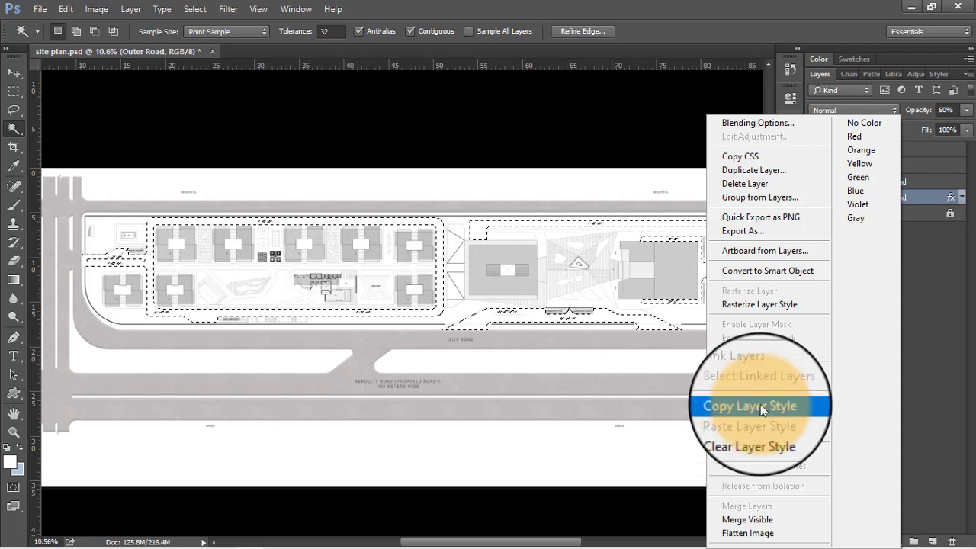
{"action": "left_click", "coordinate": [796, 401]}
{"action": "left_click", "coordinate": [886, 182]}
{"action": "right_click", "coordinate": [885, 183]}
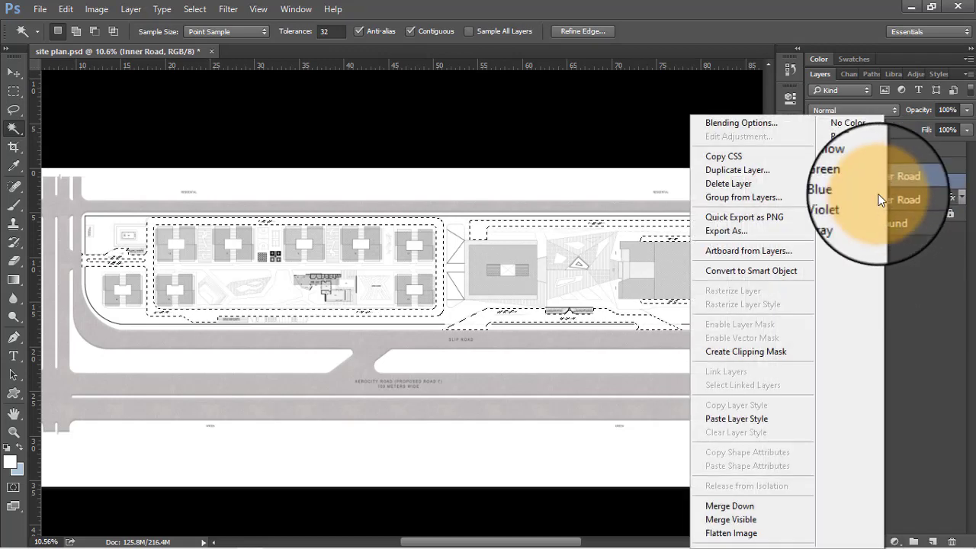
{"action": "left_click", "coordinate": [762, 411]}
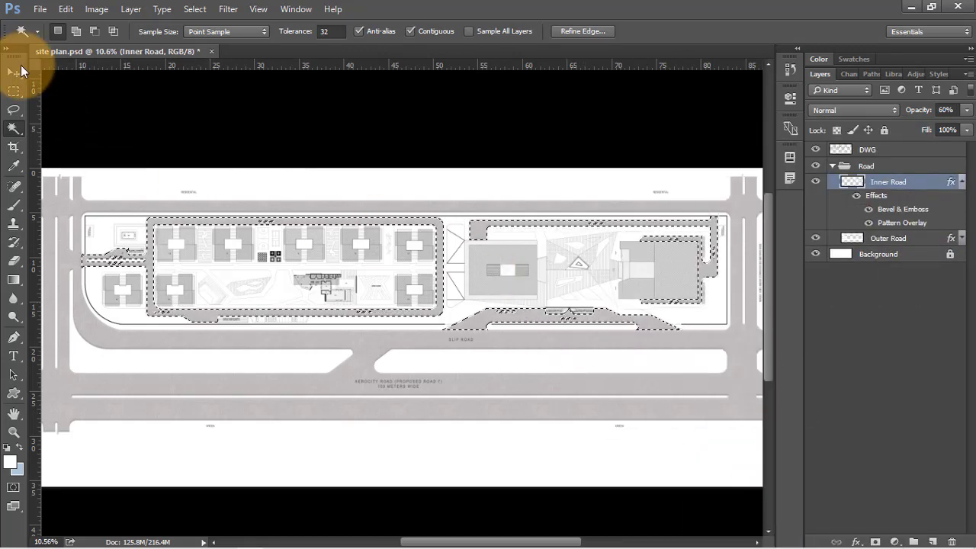
Step: Set the Inner Road layer's opacity to 40%, clear the driveway selection and collapse the layer's effects
{"action": "left_click", "coordinate": [13, 72]}
{"action": "scroll", "coordinate": [427, 257], "scroll_direction": "up", "scroll_amount": 12}
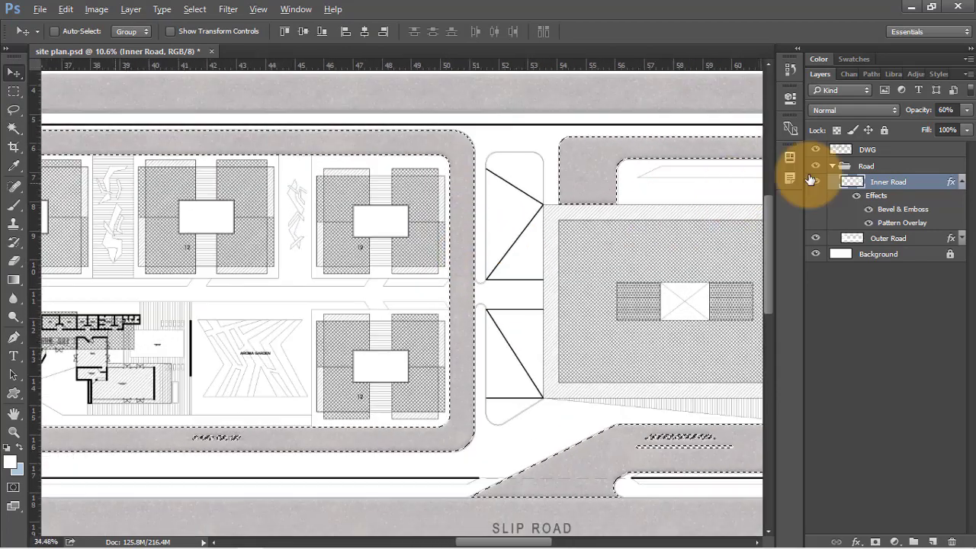
{"action": "type", "text": "40"}
{"action": "key", "text": "Return"}
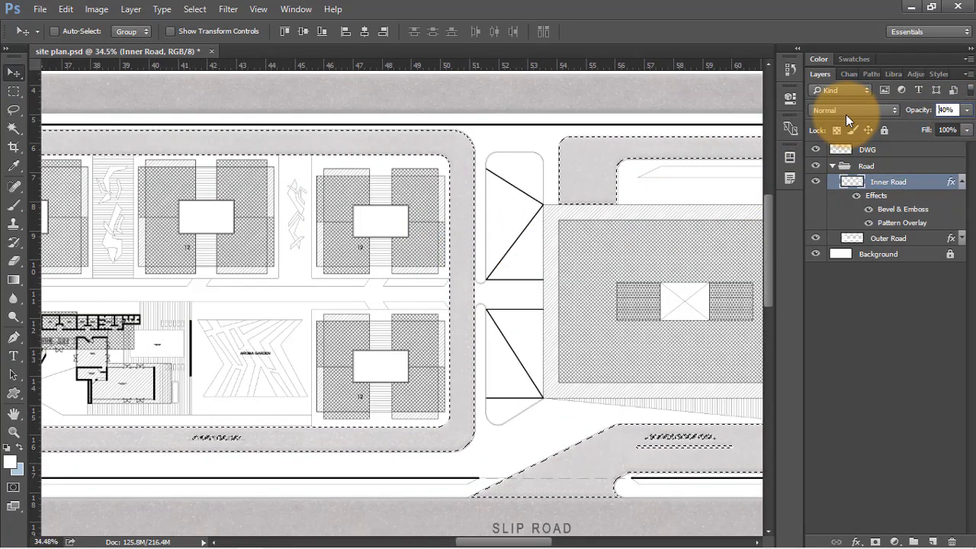
{"action": "left_click", "coordinate": [13, 111]}
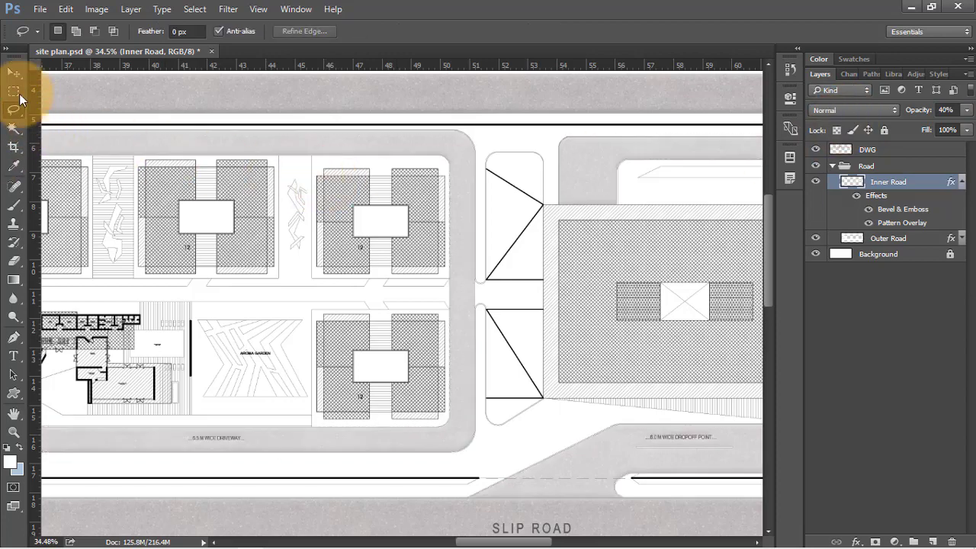
{"action": "scroll", "coordinate": [537, 158], "scroll_direction": "up", "scroll_amount": 5}
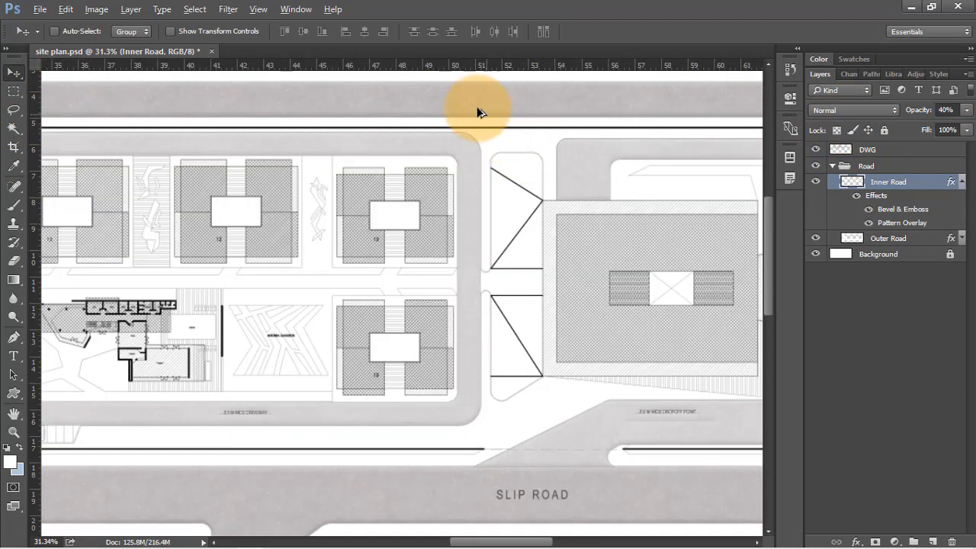
{"action": "scroll", "coordinate": [460, 188], "scroll_direction": "down", "scroll_amount": 5}
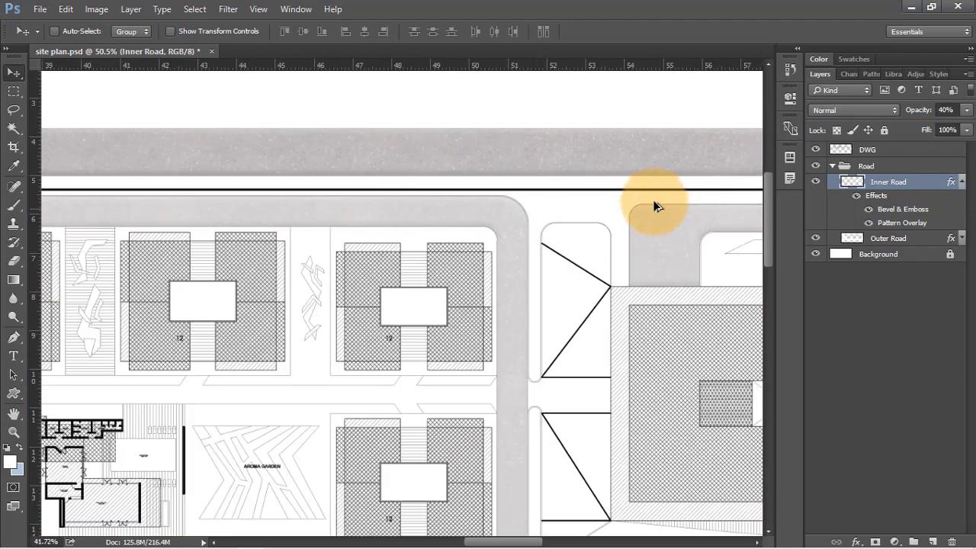
{"action": "left_click", "coordinate": [961, 182]}
{"action": "scroll", "coordinate": [682, 261], "scroll_direction": "down", "scroll_amount": 5}
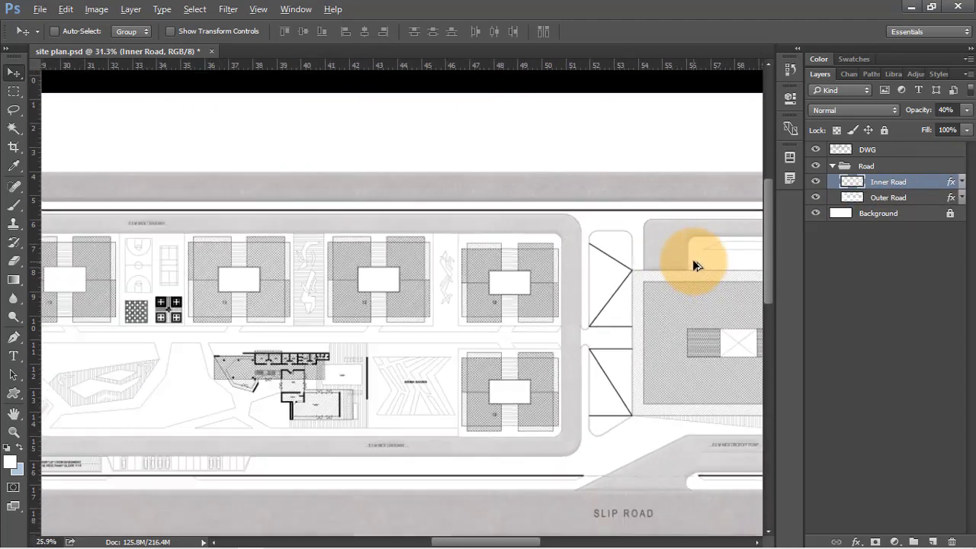
Step: Select rectangles around the 6.5 M WIDE DRIVEWAY label above the sports courts and both 4.0 M WIDE DRIVEWAY labels
{"action": "scroll", "coordinate": [281, 197], "scroll_direction": "up", "scroll_amount": 5}
{"action": "scroll", "coordinate": [139, 237], "scroll_direction": "up", "scroll_amount": 6}
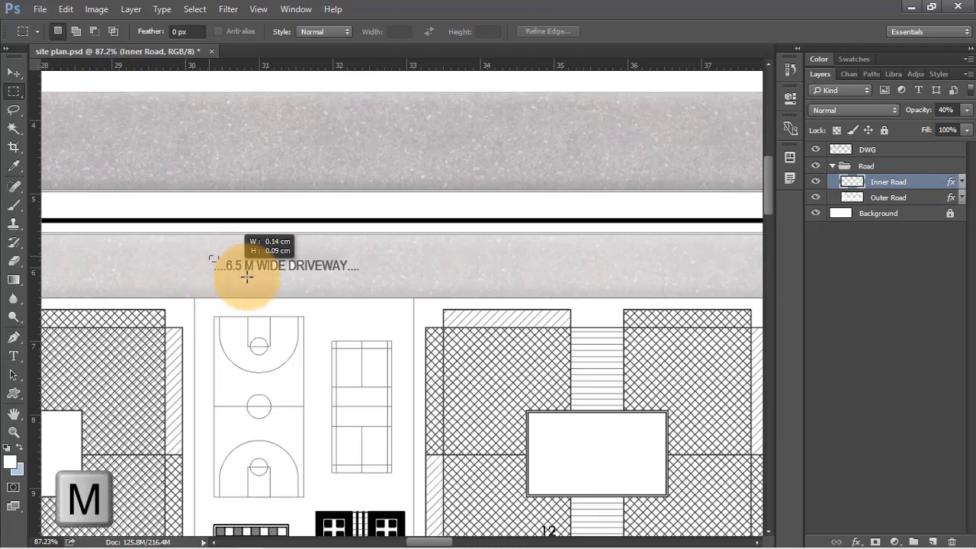
{"action": "left_click_drag", "start_coordinate": [359, 282], "coordinate": [361, 282]}
{"action": "scroll", "coordinate": [426, 187], "scroll_direction": "down", "scroll_amount": 7}
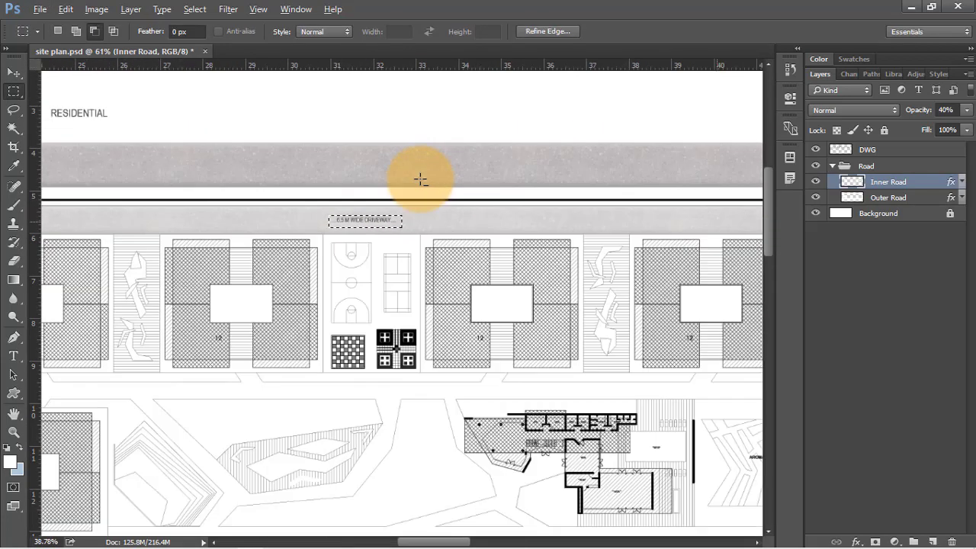
{"action": "scroll", "coordinate": [341, 184], "scroll_direction": "down", "scroll_amount": 1}
{"action": "scroll", "coordinate": [31, 279], "scroll_direction": "up", "scroll_amount": 7}
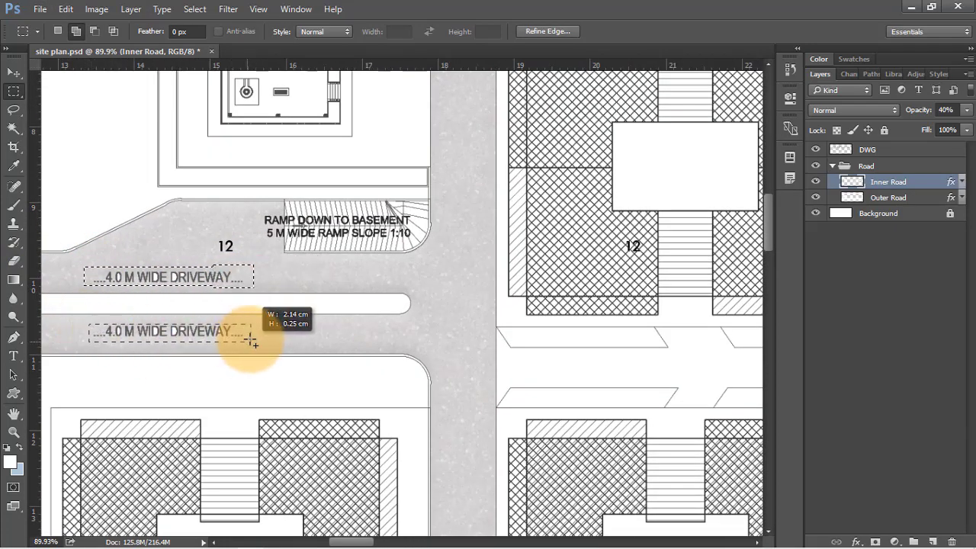
{"action": "left_click_drag", "start_coordinate": [250, 339], "coordinate": [252, 342]}
Step: Add the two 6.5 M WIDE DRIVEWAY labels on the lower driveway of the residential block to the selection
{"action": "scroll", "coordinate": [241, 223], "scroll_direction": "down", "scroll_amount": 6}
{"action": "scroll", "coordinate": [404, 429], "scroll_direction": "up", "scroll_amount": 6}
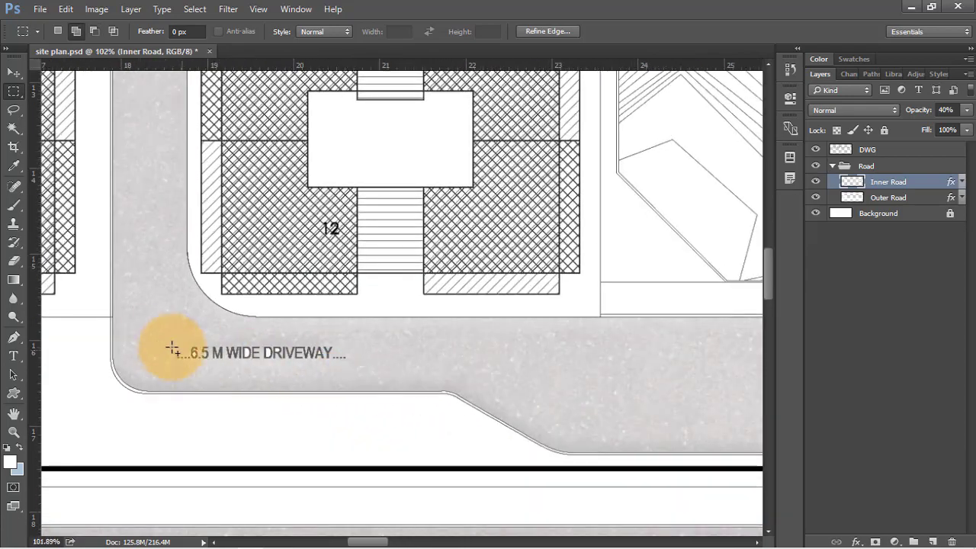
{"action": "left_click_drag", "start_coordinate": [351, 371], "coordinate": [350, 372]}
{"action": "scroll", "coordinate": [98, 272], "scroll_direction": "down", "scroll_amount": 6}
{"action": "scroll", "coordinate": [620, 310], "scroll_direction": "up", "scroll_amount": 7}
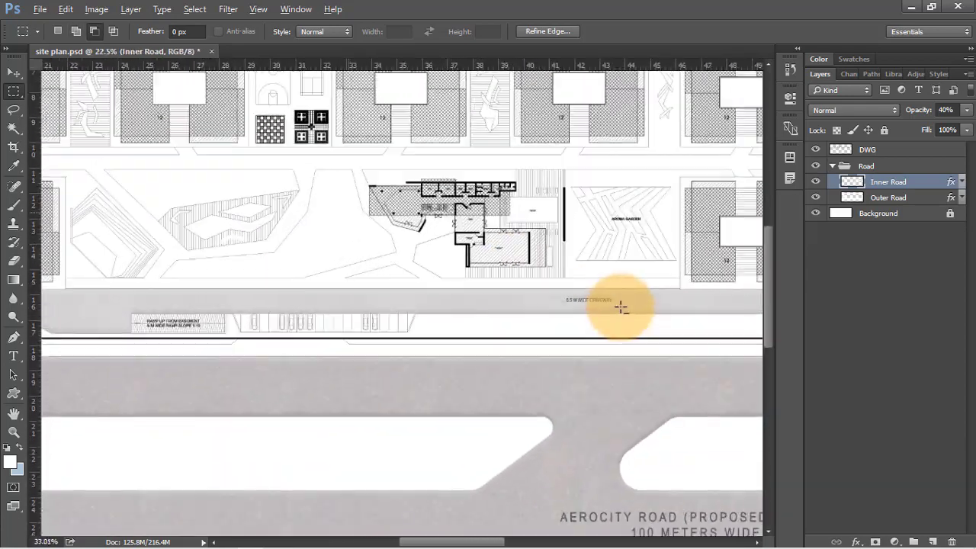
{"action": "left_click_drag", "start_coordinate": [398, 289], "coordinate": [592, 322]}
Step: Add the WIDE DROPOFF POINT label and the driveway label below the basement ramps to the selection
{"action": "scroll", "coordinate": [148, 272], "scroll_direction": "down", "scroll_amount": 6}
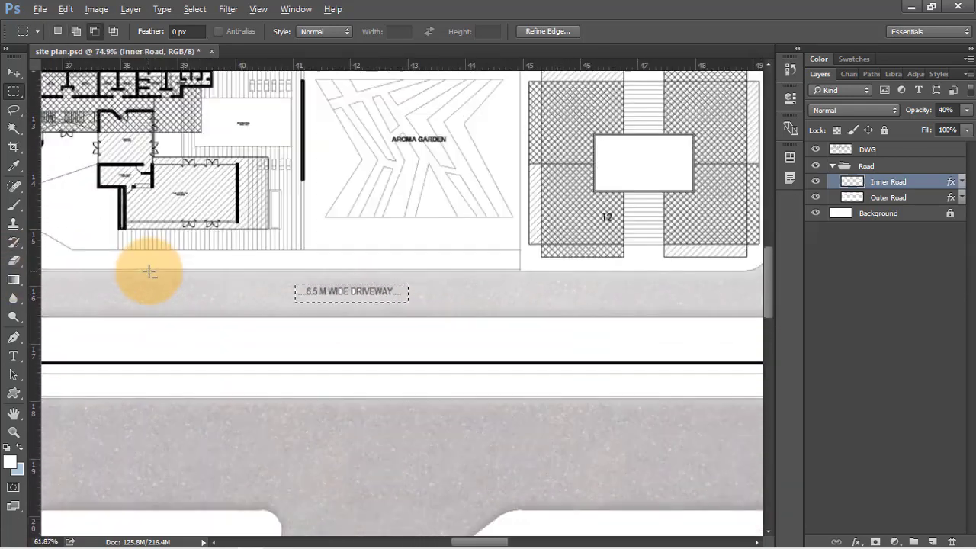
{"action": "scroll", "coordinate": [664, 167], "scroll_direction": "down", "scroll_amount": 2}
{"action": "scroll", "coordinate": [364, 302], "scroll_direction": "up", "scroll_amount": 7}
{"action": "left_click_drag", "start_coordinate": [255, 347], "coordinate": [364, 364]}
{"action": "scroll", "coordinate": [448, 358], "scroll_direction": "down", "scroll_amount": 6}
{"action": "left_click_drag", "start_coordinate": [449, 370], "coordinate": [493, 370]}
Step: Add both SERVICE ROAD labels, the vertical 6.5 M WIDE DRIVEWAY label and the upper 6.0 M WIDE DRIVEWAY label to the selection
{"action": "scroll", "coordinate": [375, 343], "scroll_direction": "up", "scroll_amount": 6}
{"action": "scroll", "coordinate": [183, 320], "scroll_direction": "down", "scroll_amount": 5}
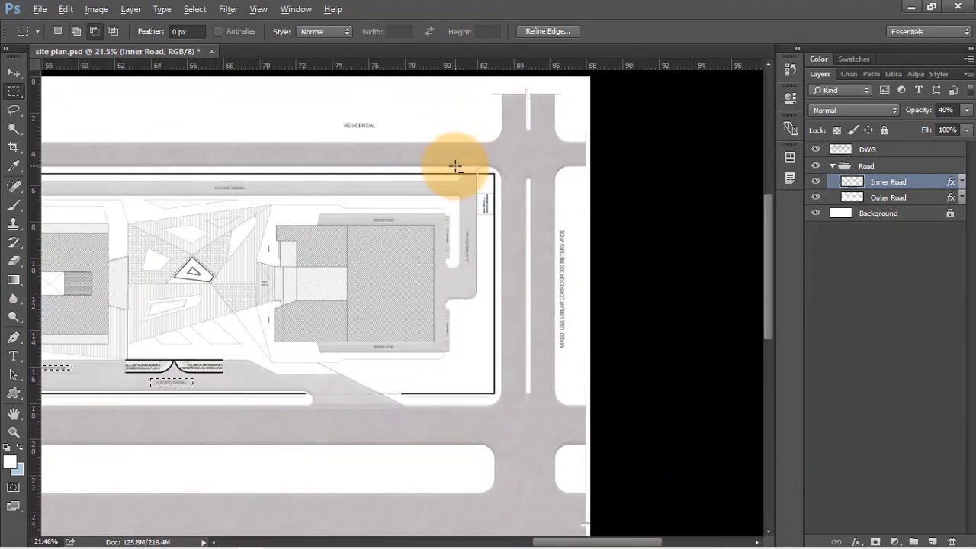
{"action": "scroll", "coordinate": [506, 229], "scroll_direction": "up", "scroll_amount": 4}
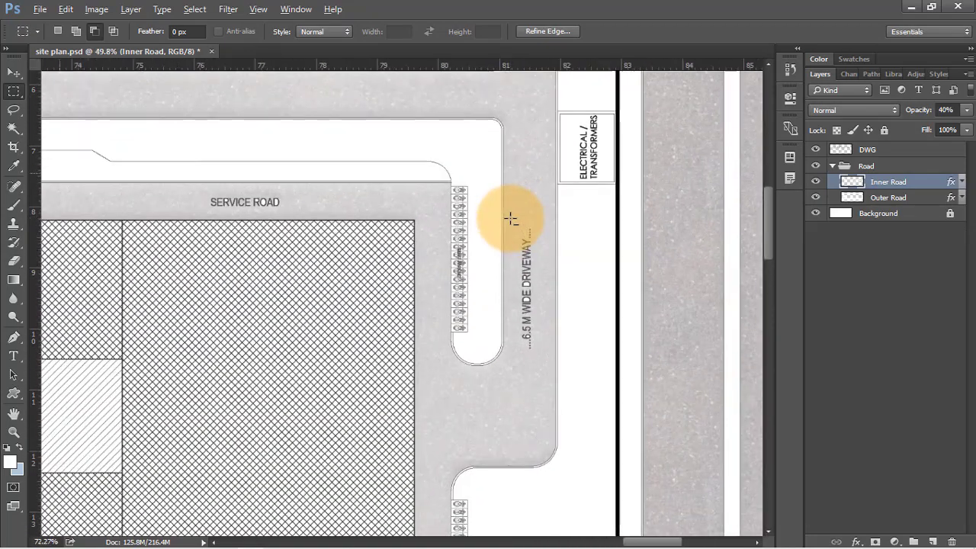
{"action": "scroll", "coordinate": [361, 162], "scroll_direction": "down", "scroll_amount": 3}
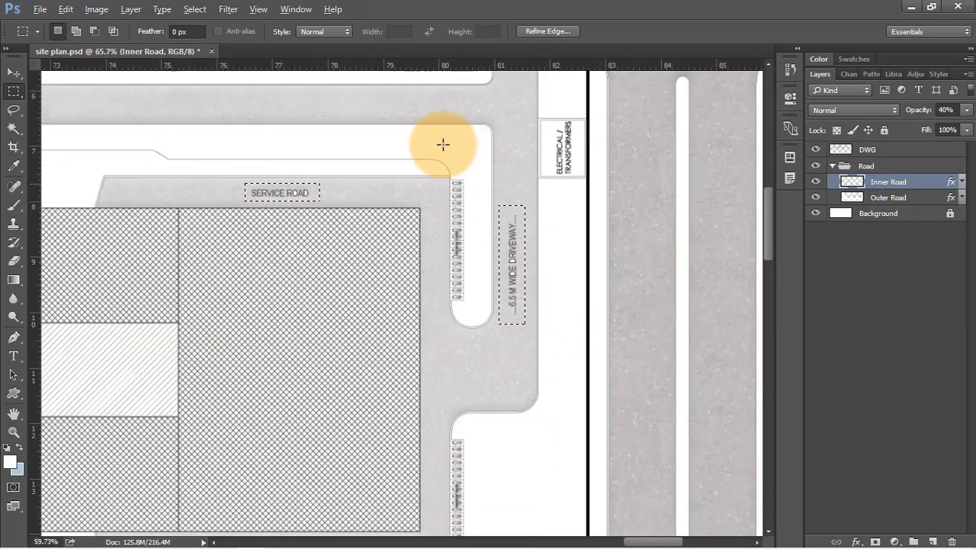
{"action": "scroll", "coordinate": [313, 386], "scroll_direction": "up", "scroll_amount": 3}
{"action": "left_click_drag", "start_coordinate": [408, 403], "coordinate": [408, 403]}
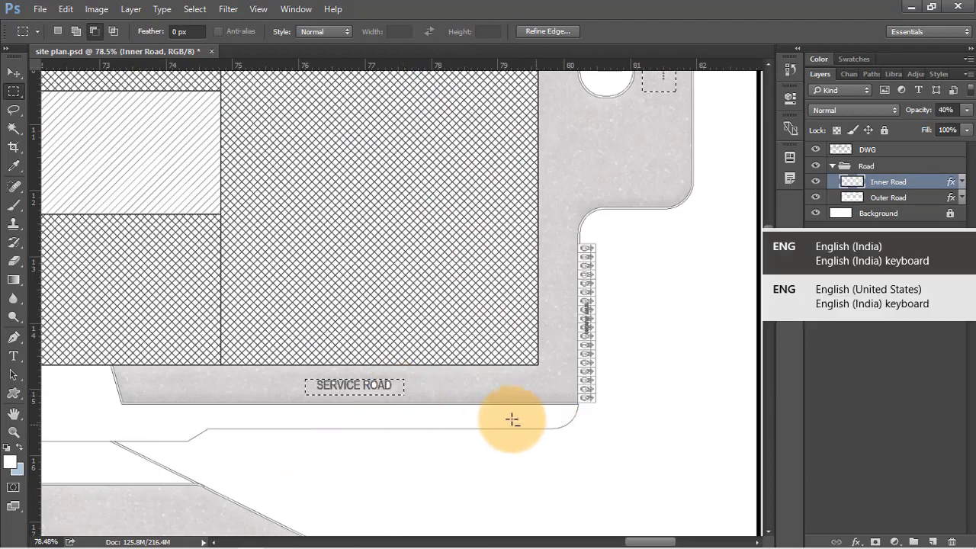
{"action": "scroll", "coordinate": [491, 409], "scroll_direction": "down", "scroll_amount": 3}
{"action": "scroll", "coordinate": [244, 224], "scroll_direction": "up", "scroll_amount": 3}
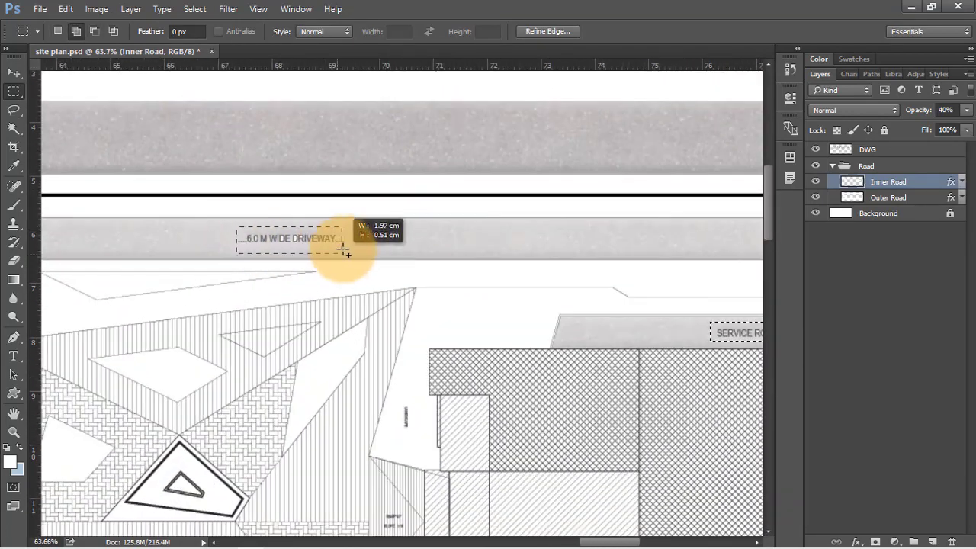
{"action": "left_click_drag", "start_coordinate": [344, 248], "coordinate": [345, 247]}
{"action": "scroll", "coordinate": [434, 231], "scroll_direction": "down", "scroll_amount": 6}
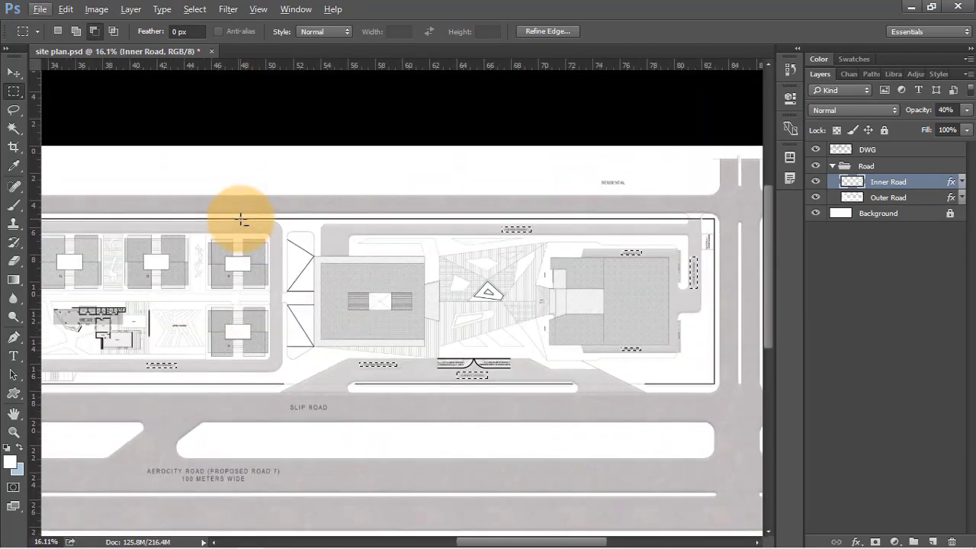
Step: Fill the selected driveway and service road label areas on the Inner Road layer with a solid colour at 100% opacity
{"action": "key", "text": "shift+BackSpace"}
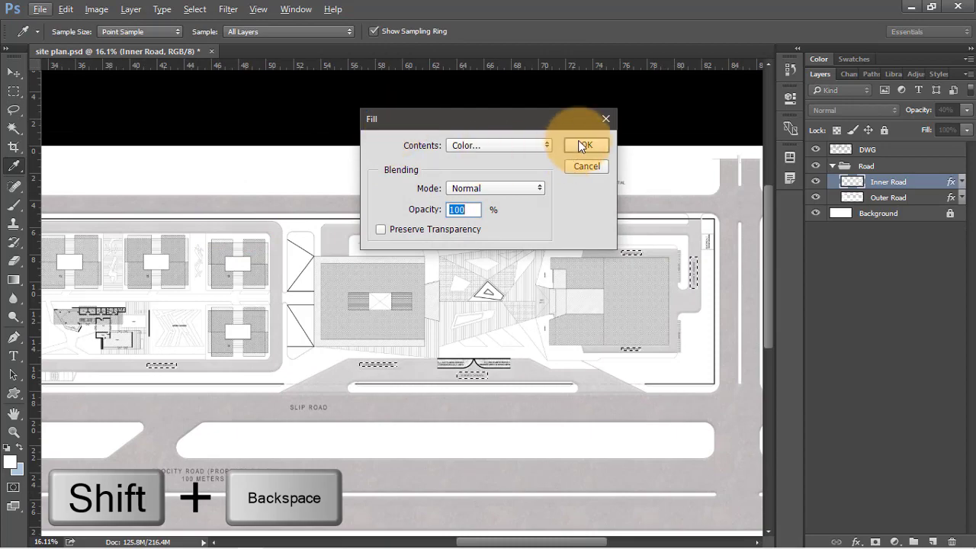
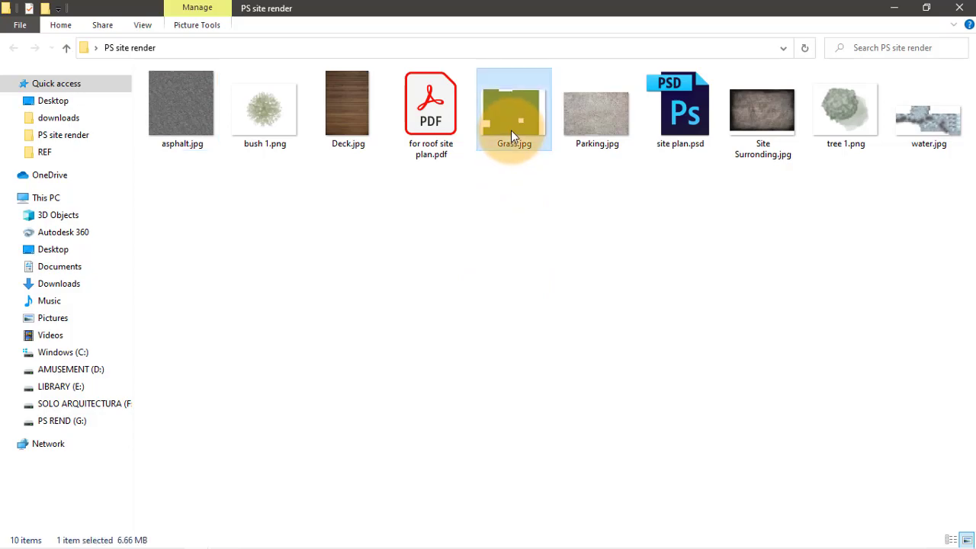
Step: Open Grass.jpg from the PS site render folder in Photoshop
{"action": "right_click", "coordinate": [510, 130]}
{"action": "mouse_move", "coordinate": [550, 276]}
{"action": "left_click", "coordinate": [785, 277]}
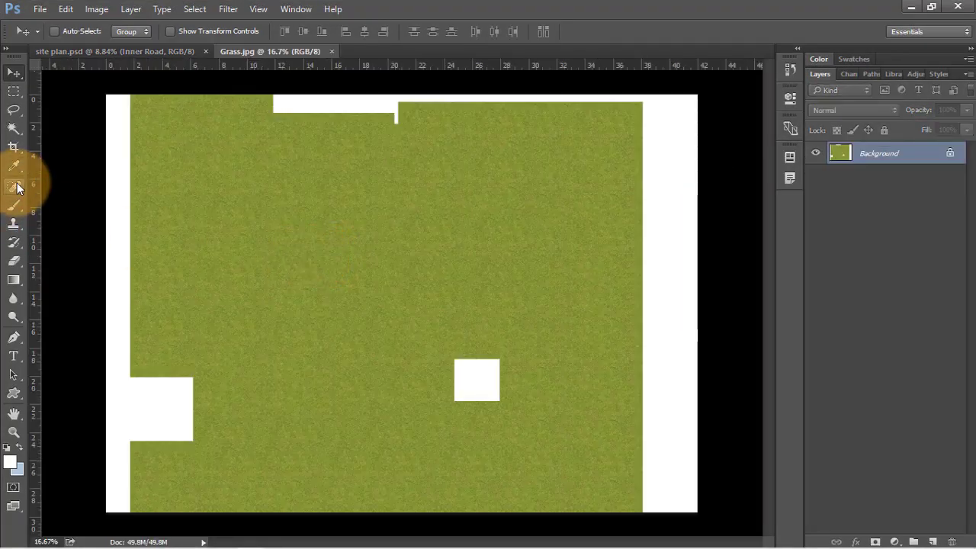
Step: Crop the grass image to a plain grass area that excludes the white margins, notches and square
{"action": "left_click", "coordinate": [18, 151]}
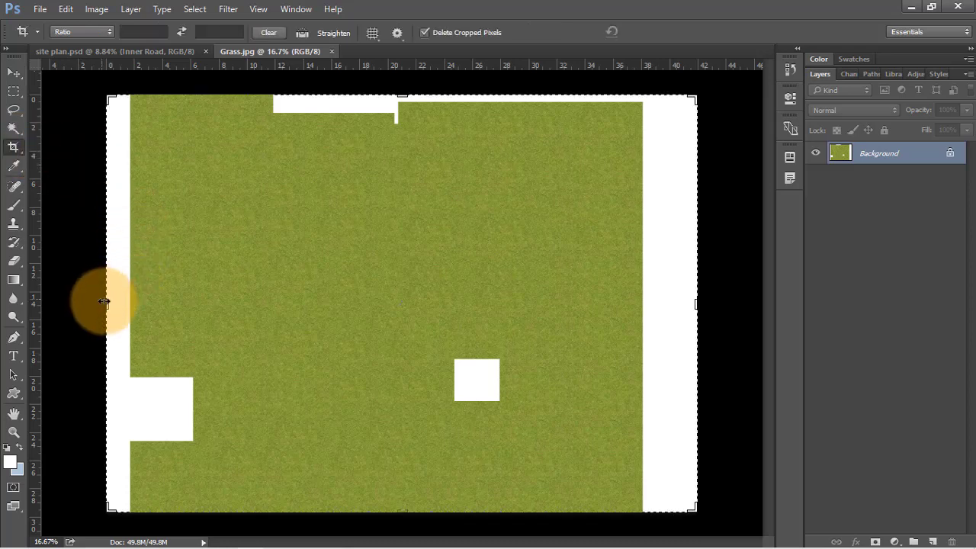
{"action": "mouse_move", "coordinate": [104, 298]}
{"action": "left_mouse_down"}
{"action": "mouse_move", "coordinate": [191, 300]}
{"action": "mouse_move", "coordinate": [156, 306]}
{"action": "left_mouse_up"}
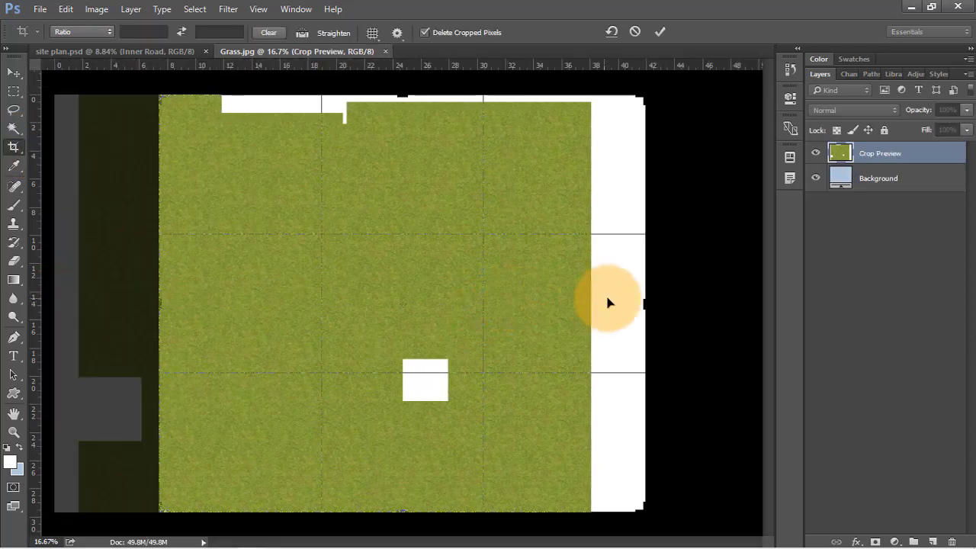
{"action": "left_click_drag", "start_coordinate": [640, 303], "coordinate": [516, 323]}
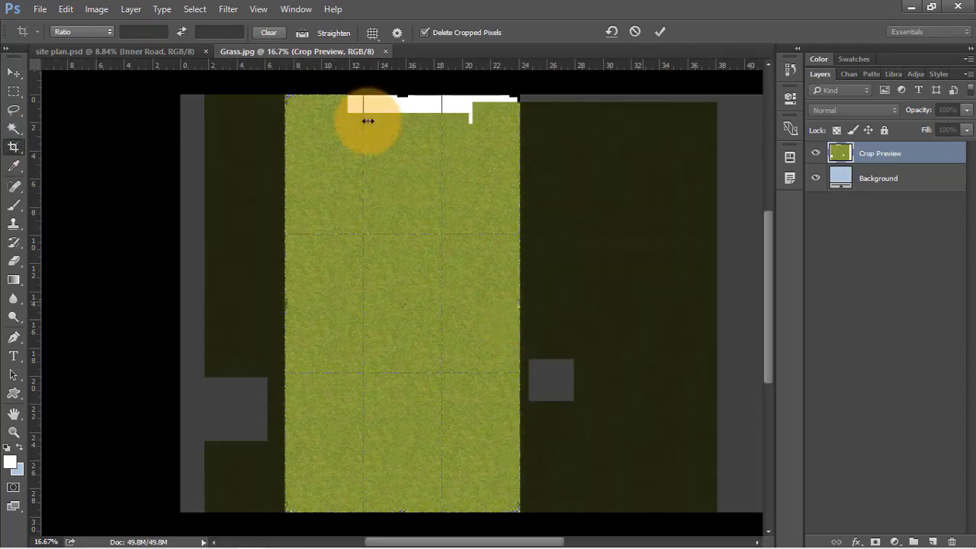
{"action": "left_click_drag", "start_coordinate": [388, 92], "coordinate": [397, 114]}
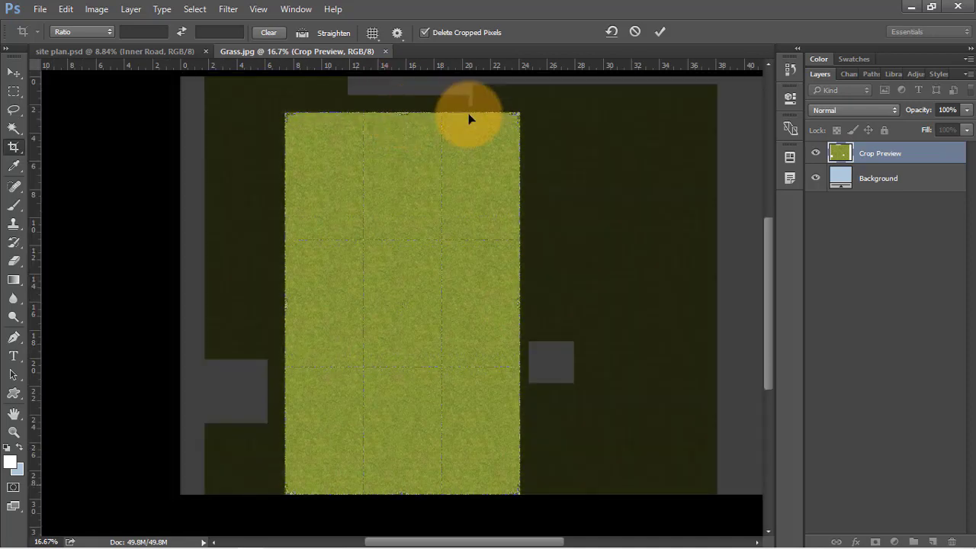
{"action": "left_click", "coordinate": [660, 31]}
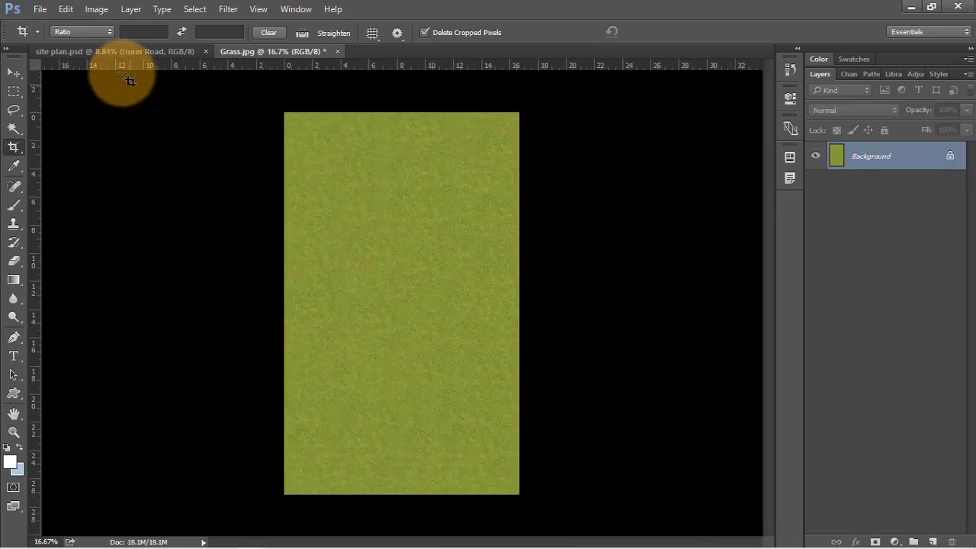
Step: Define the cropped grass image as a pattern named Grass.jpg and close the image without saving it
{"action": "left_click", "coordinate": [66, 9]}
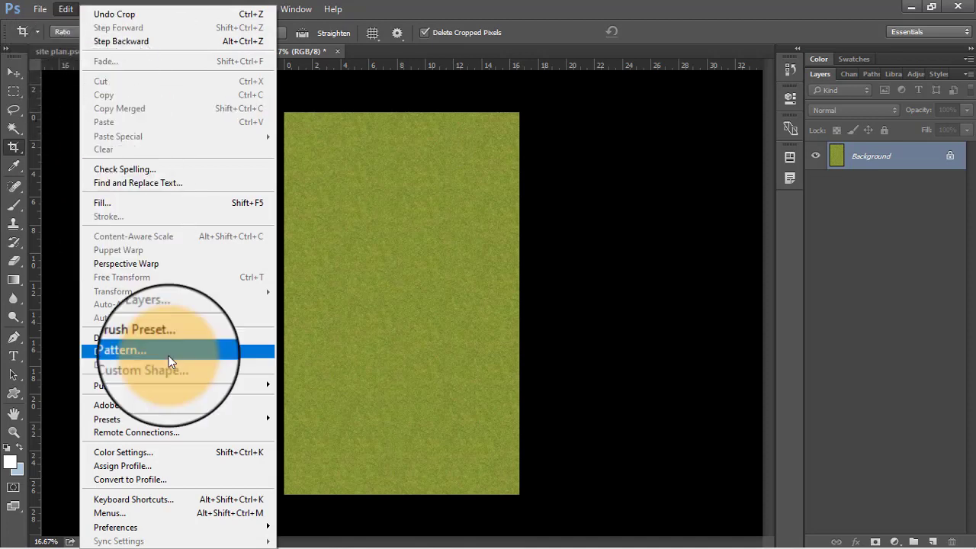
{"action": "left_click", "coordinate": [169, 351]}
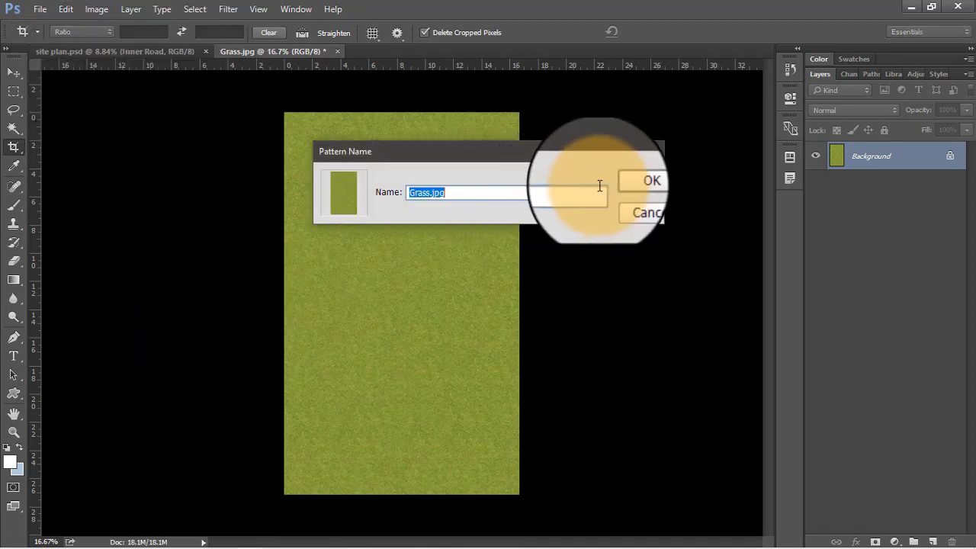
{"action": "left_click", "coordinate": [626, 186]}
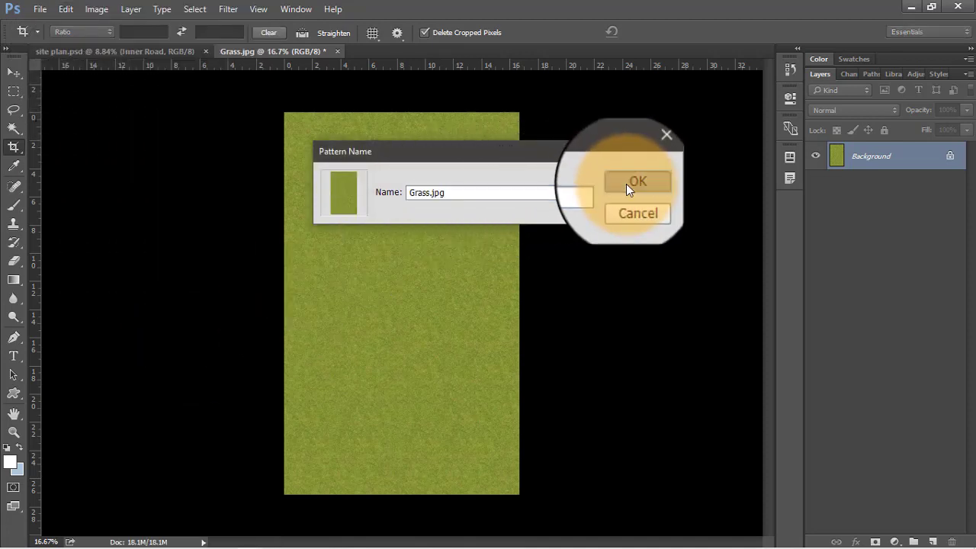
{"action": "left_click", "coordinate": [337, 52]}
{"action": "left_click", "coordinate": [490, 222]}
{"action": "key", "text": "v"}
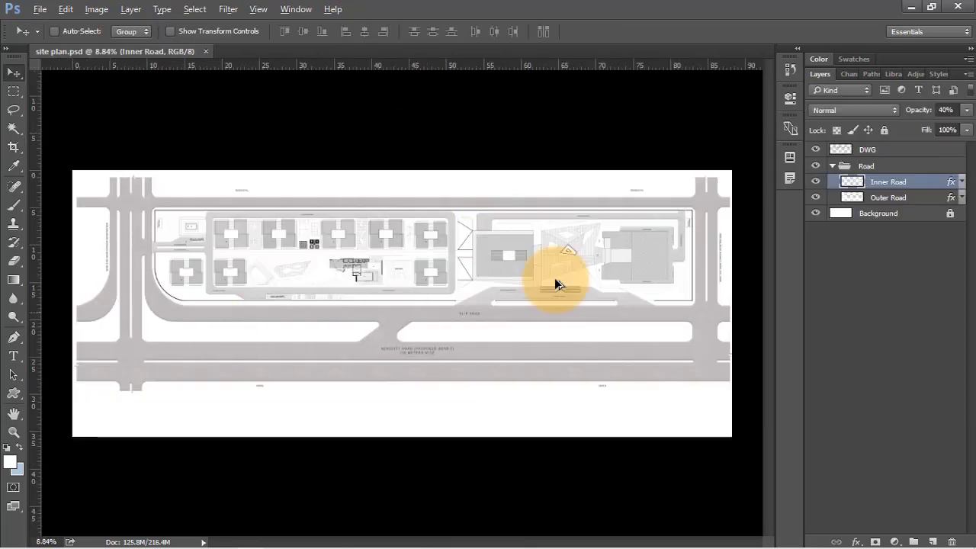
Step: Collapse the Road group and select the white islands above Aerocity Road beside the vertical road with the Magic Wand on the DWG layer
{"action": "left_click", "coordinate": [831, 165]}
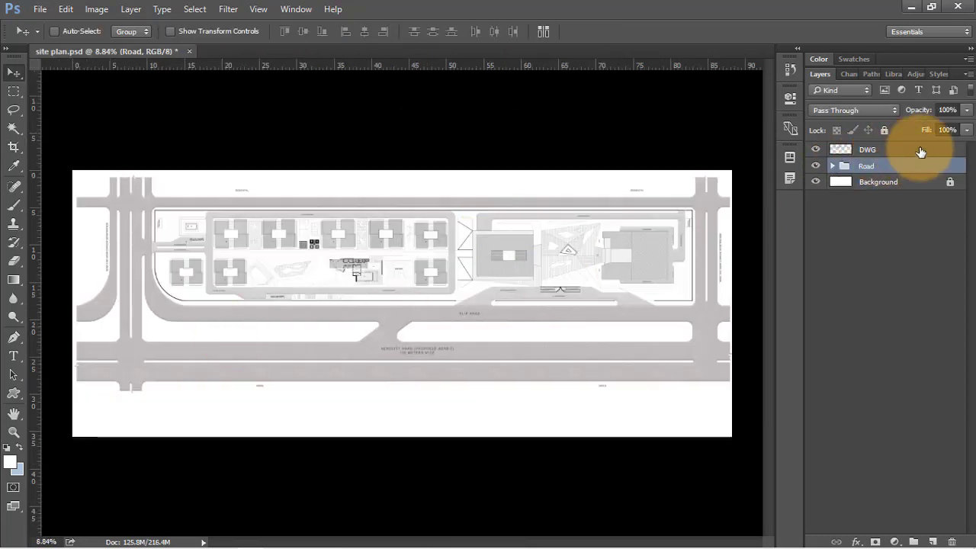
{"action": "left_click", "coordinate": [919, 150]}
{"action": "scroll", "coordinate": [110, 333], "scroll_direction": "up", "scroll_amount": 1}
{"action": "scroll", "coordinate": [110, 333], "scroll_direction": "up", "scroll_amount": 2}
{"action": "key", "text": "w"}
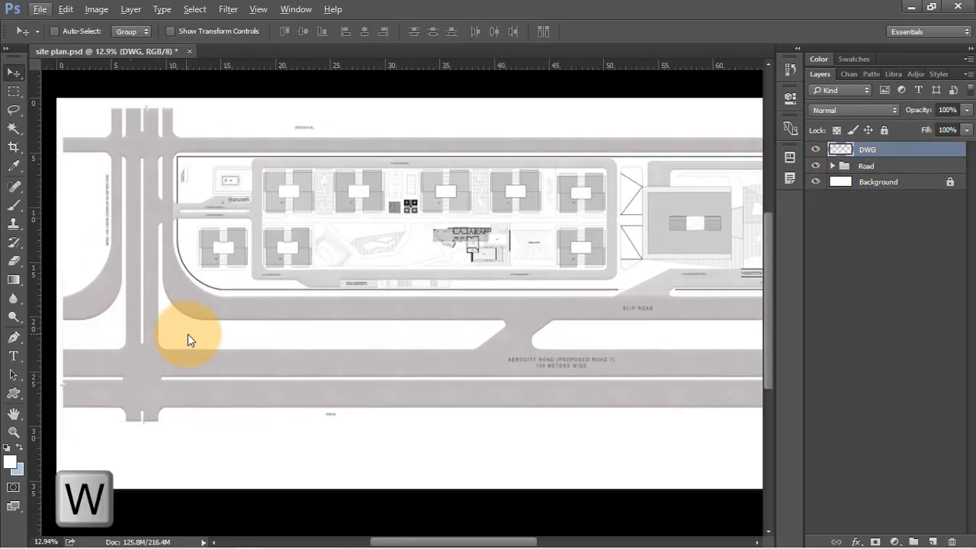
{"action": "left_click", "coordinate": [171, 338]}
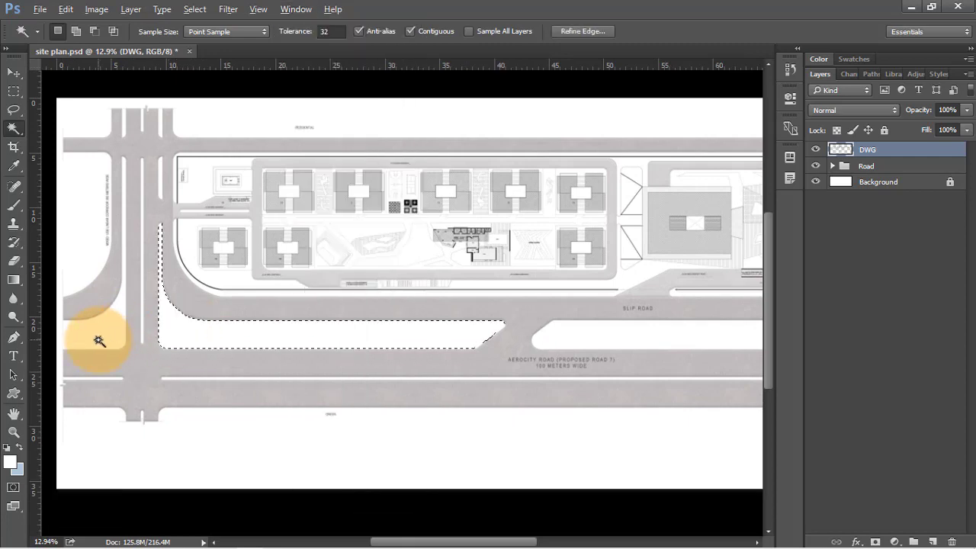
{"action": "scroll", "coordinate": [98, 338], "scroll_direction": "up", "scroll_amount": 2}
{"action": "scroll", "coordinate": [98, 359], "scroll_direction": "up", "scroll_amount": 2}
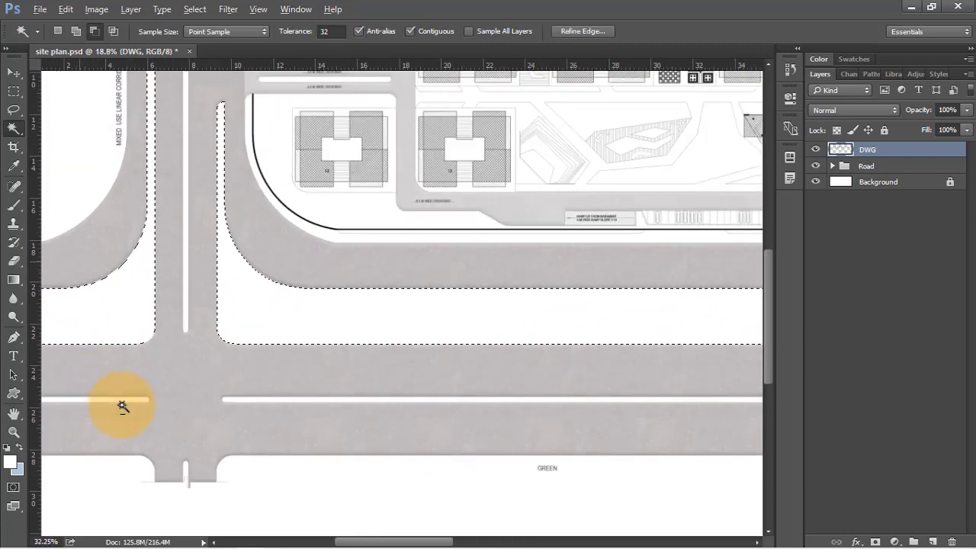
Step: Add the thin road medians, the strips along the site's lower boundary and the remaining islands above Aerocity Road to the selection
{"action": "scroll", "coordinate": [129, 406], "scroll_direction": "up", "scroll_amount": 3}
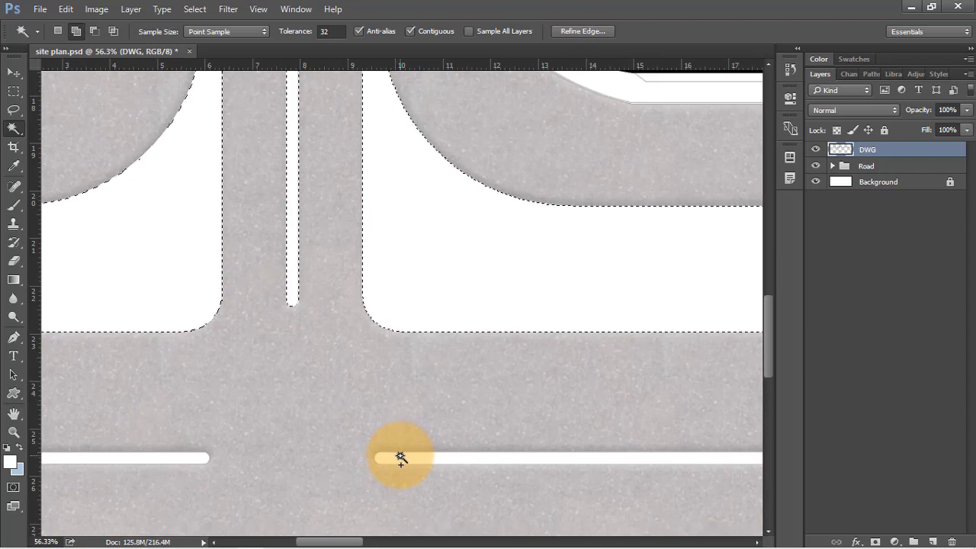
{"action": "scroll", "coordinate": [72, 283], "scroll_direction": "down", "scroll_amount": 5}
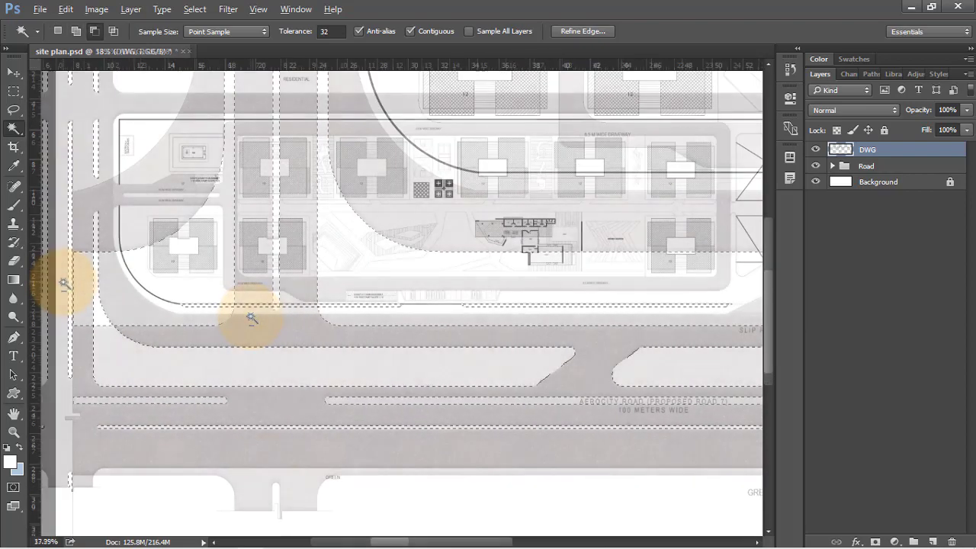
{"action": "scroll", "coordinate": [66, 283], "scroll_direction": "down", "scroll_amount": 1}
{"action": "scroll", "coordinate": [507, 263], "scroll_direction": "down", "scroll_amount": 2}
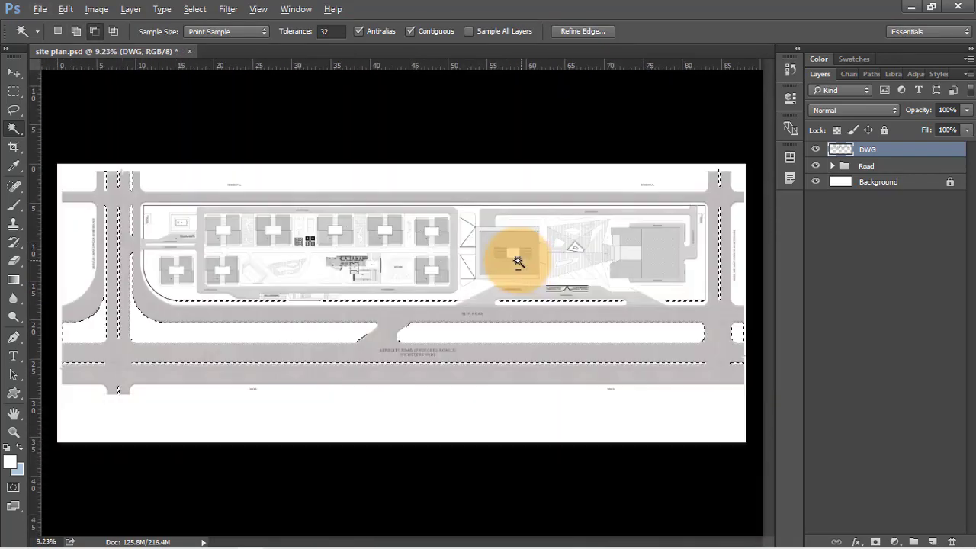
{"action": "key", "text": "alt"}
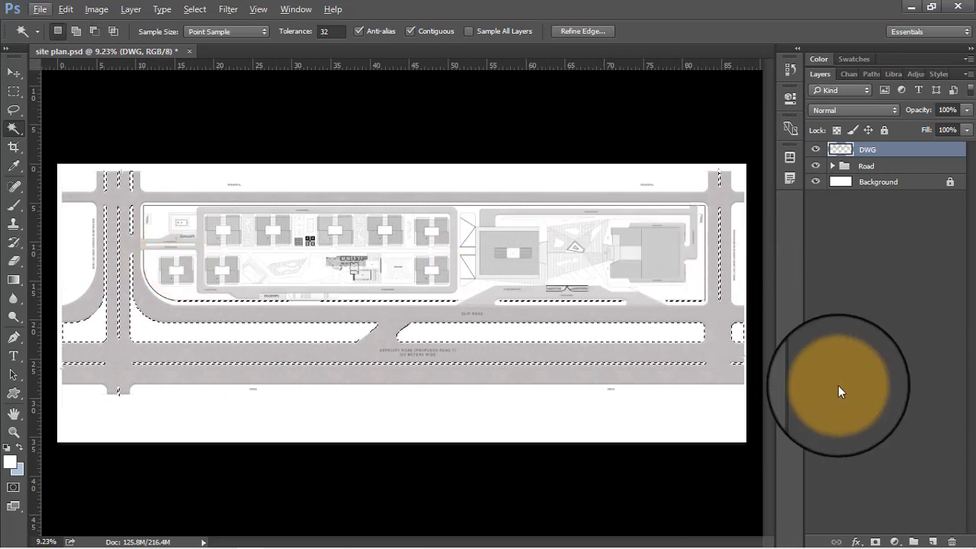
Step: Create a new layer below DWG and fill the selected areas on it with white (ffffff)
{"action": "left_click", "coordinate": [932, 541]}
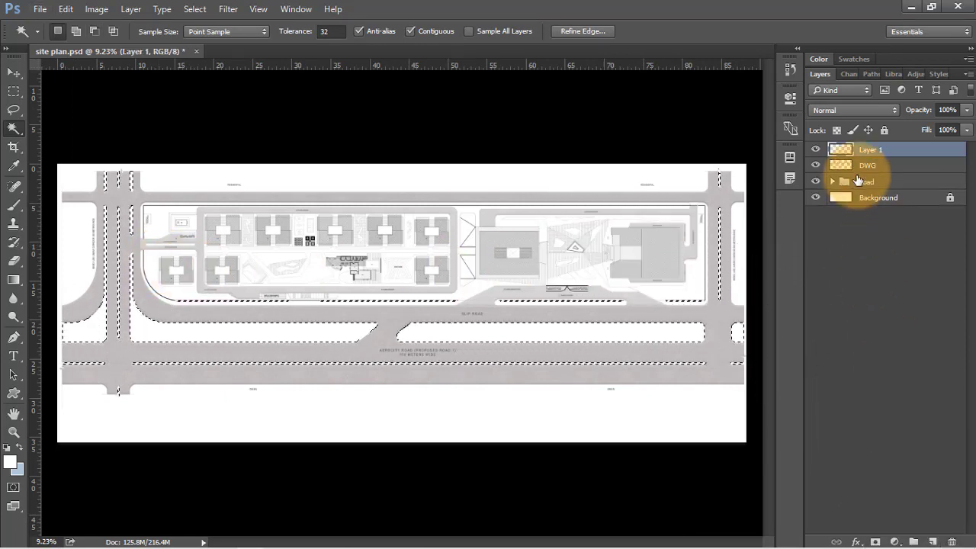
{"action": "left_click_drag", "start_coordinate": [866, 157], "coordinate": [882, 170]}
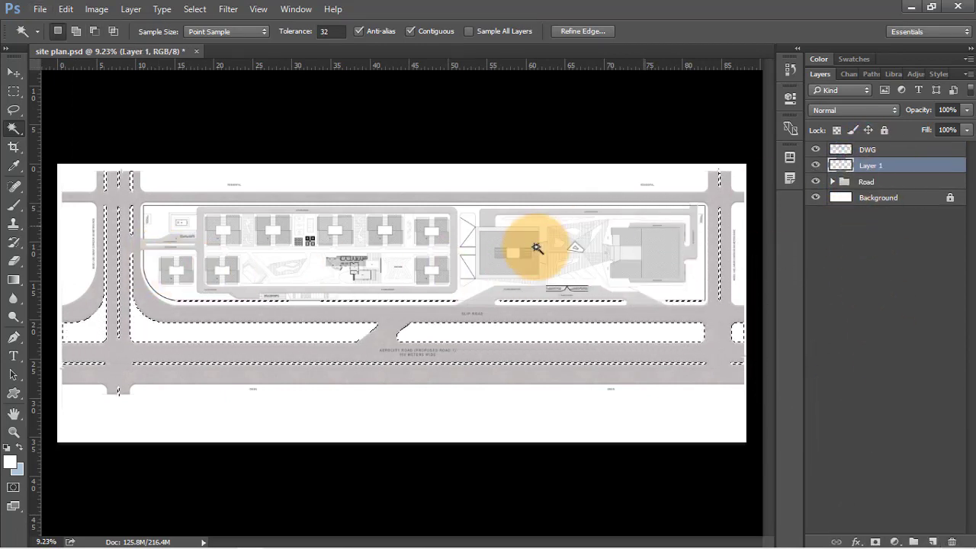
{"action": "key", "text": "shift+BackSpace"}
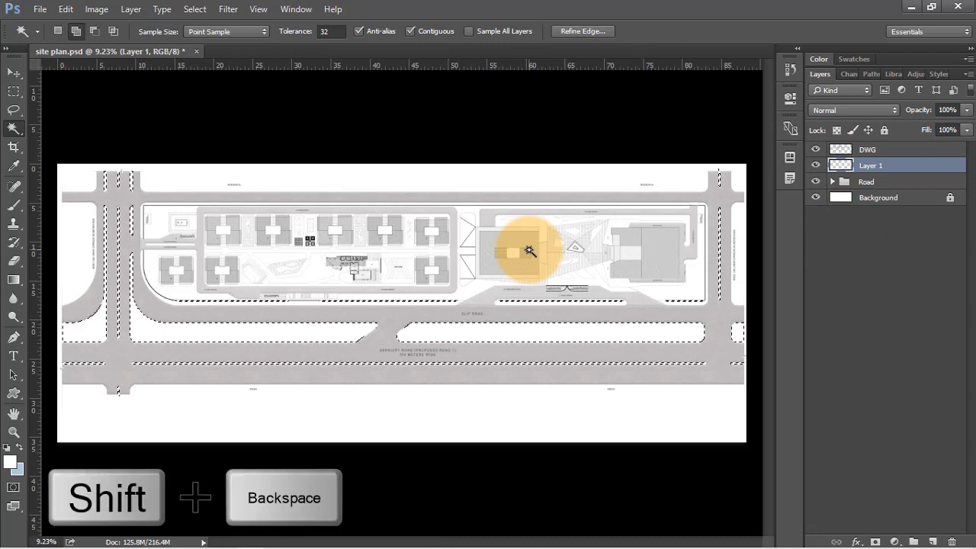
{"action": "left_click", "coordinate": [495, 144]}
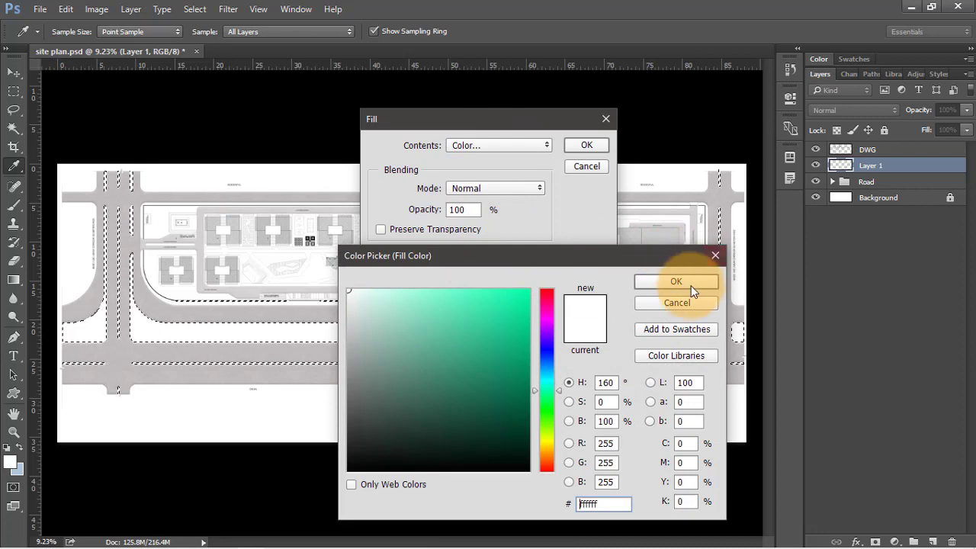
{"action": "left_click", "coordinate": [691, 285]}
{"action": "left_click", "coordinate": [585, 145]}
{"action": "key", "text": "w"}
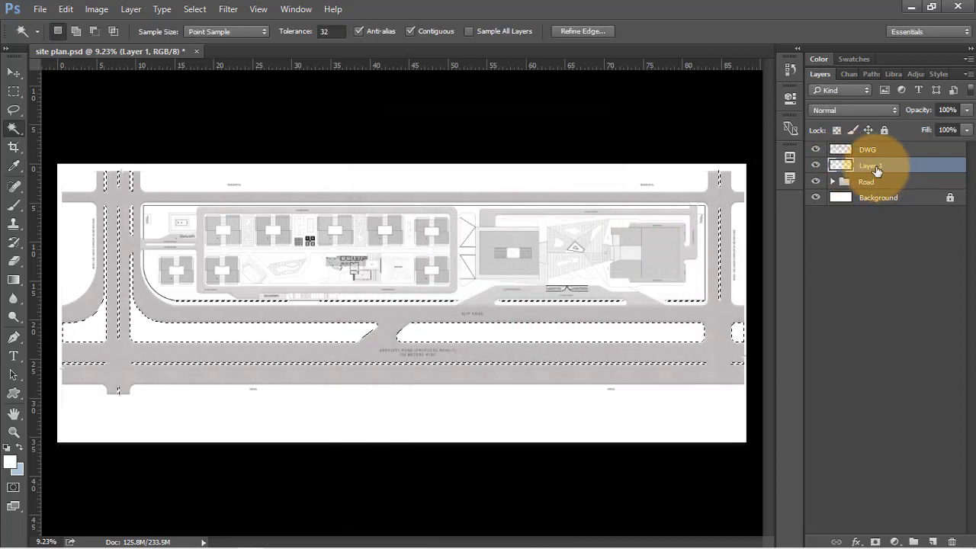
Step: Rename the new filled layer as Outer Grass
{"action": "double_click", "coordinate": [869, 165]}
{"action": "type", "text": "Outer"}
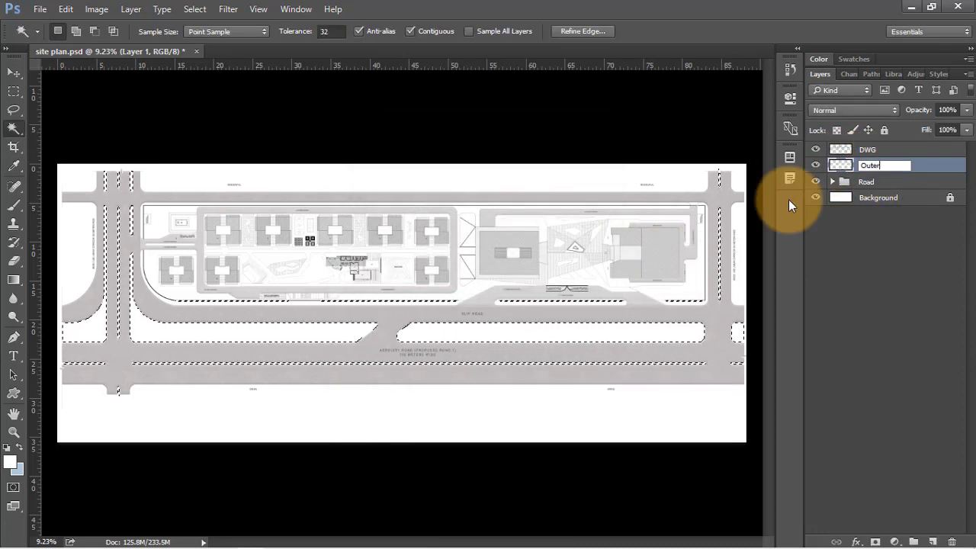
{"action": "type", "text": " Grass"}
{"action": "key", "text": "Return"}
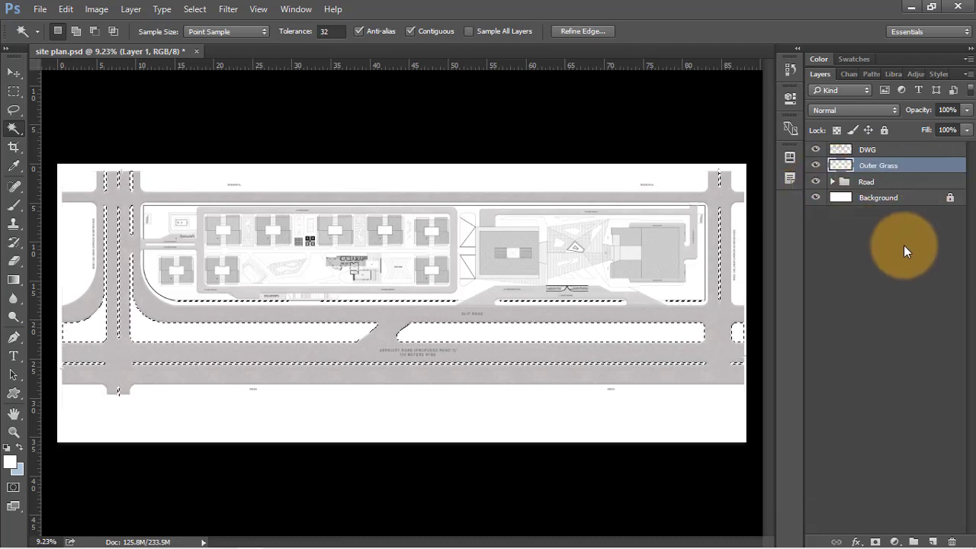
Step: Put the Outer Grass layer into a new group named Green
{"action": "left_click_drag", "start_coordinate": [834, 163], "coordinate": [913, 535]}
{"action": "double_click", "coordinate": [873, 165]}
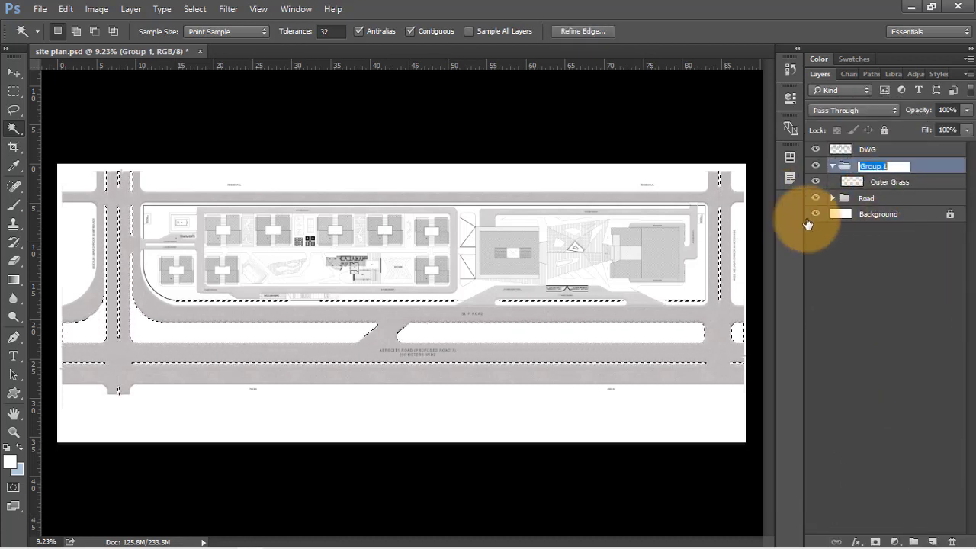
{"action": "type", "text": "Green"}
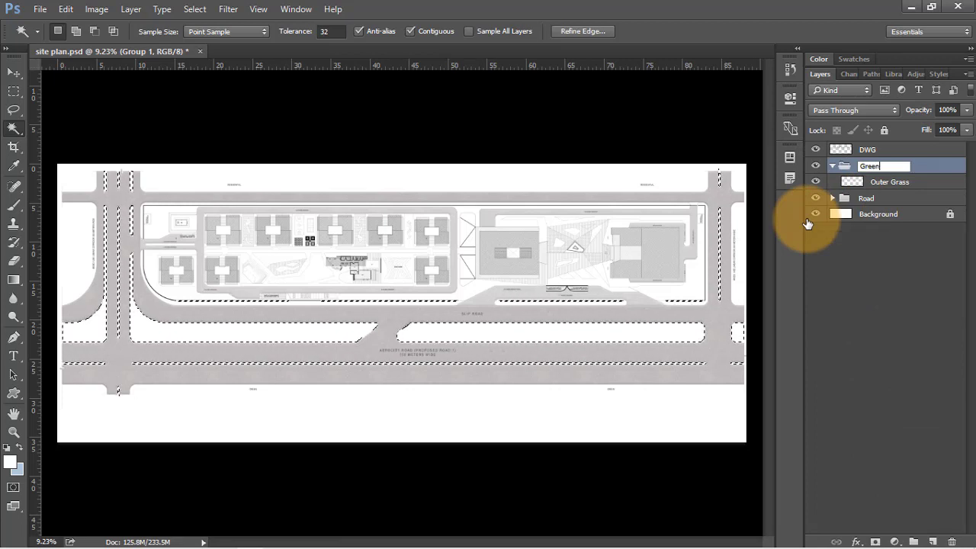
{"action": "key", "text": "Return"}
Step: Make the Outer Grass layer active and deselect the median and island areas
{"action": "key", "text": "v"}
{"action": "left_click", "coordinate": [890, 182]}
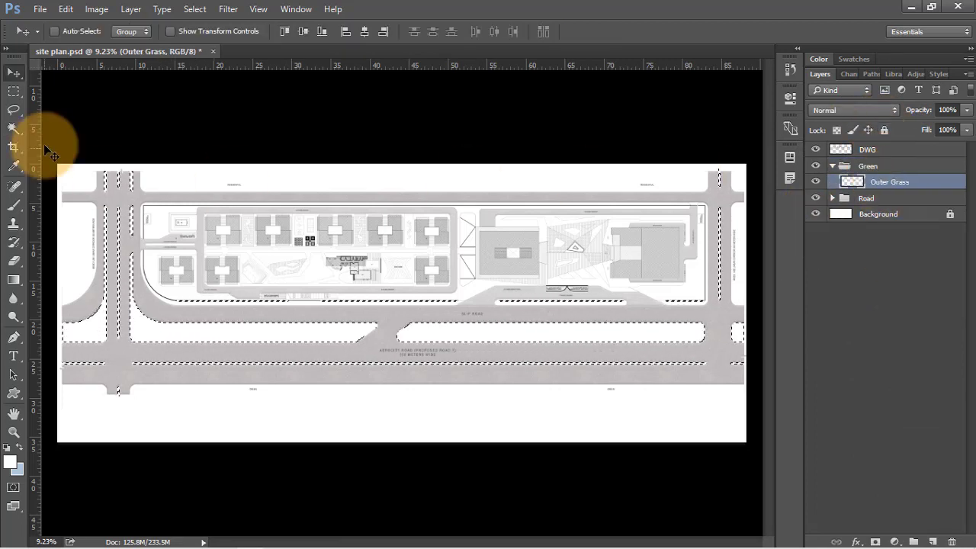
{"action": "key", "text": "w"}
{"action": "right_click", "coordinate": [425, 267]}
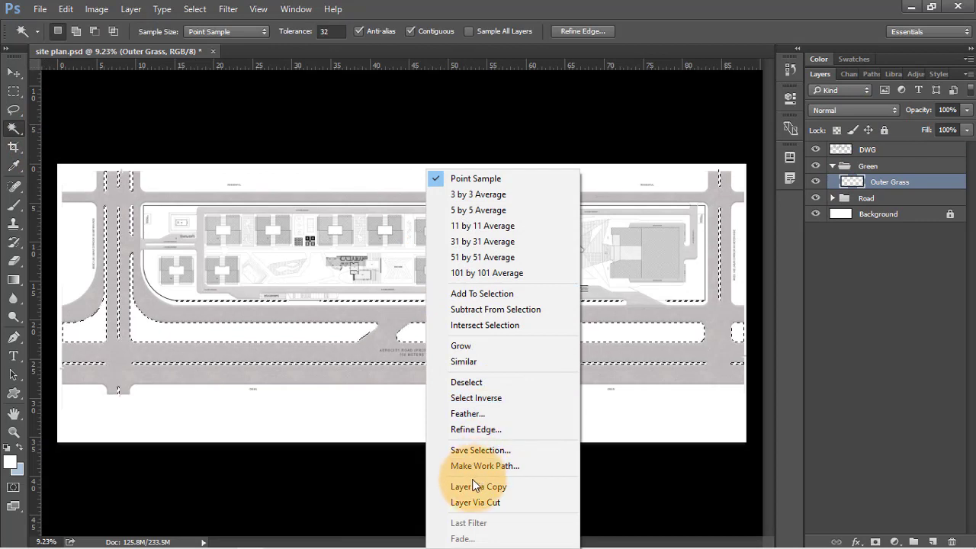
{"action": "left_click", "coordinate": [463, 382]}
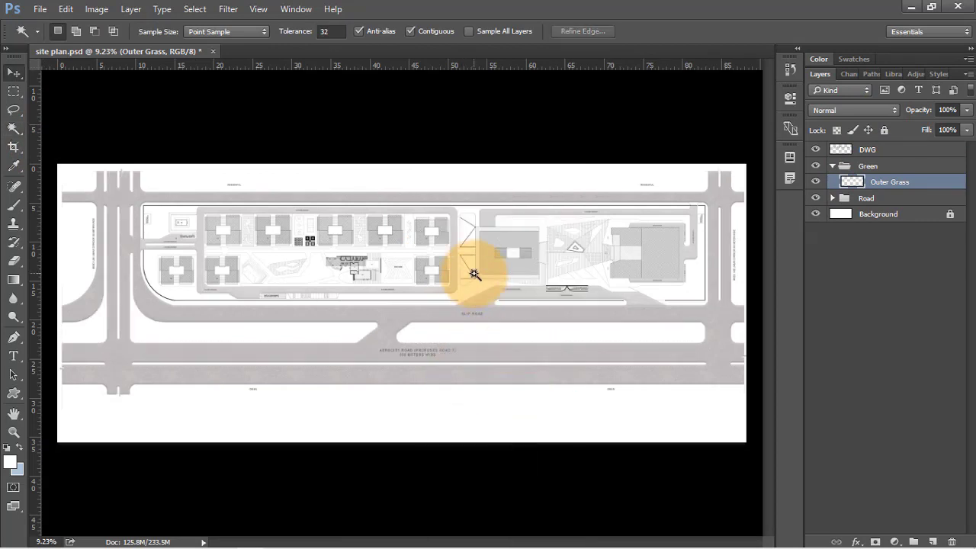
{"action": "key", "text": "v"}
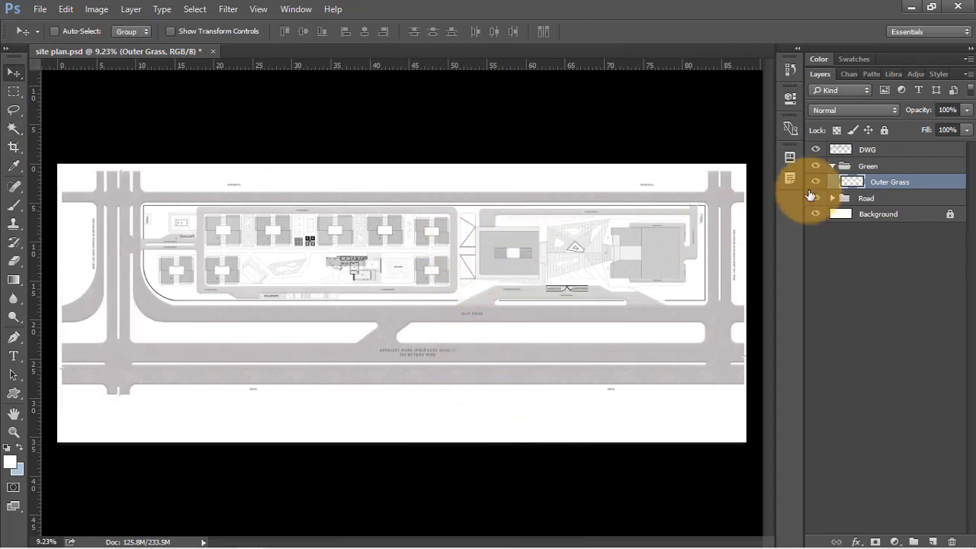
Step: Apply a Pattern Overlay to the Outer Grass layer using the green grass pattern at 75% opacity and 85% scale
{"action": "double_click", "coordinate": [945, 182]}
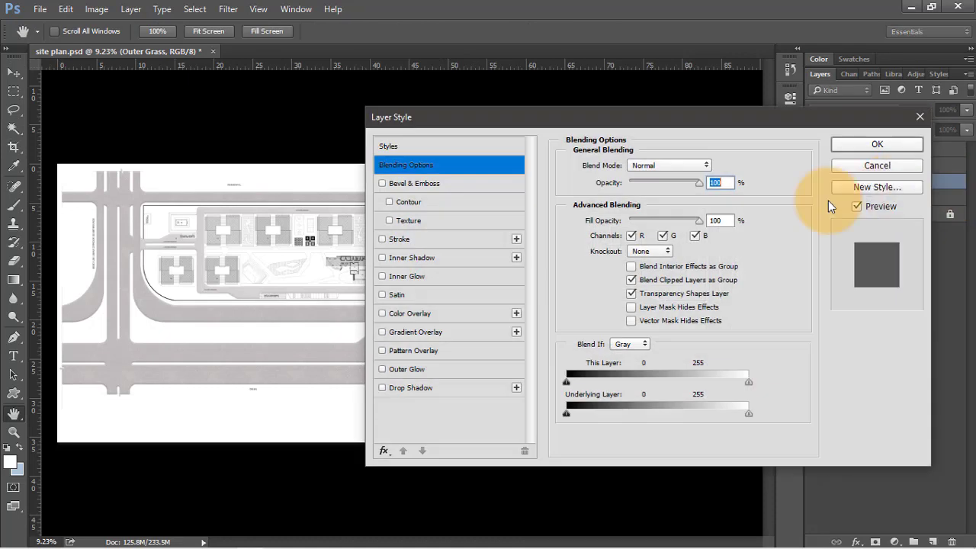
{"action": "left_click", "coordinate": [420, 352]}
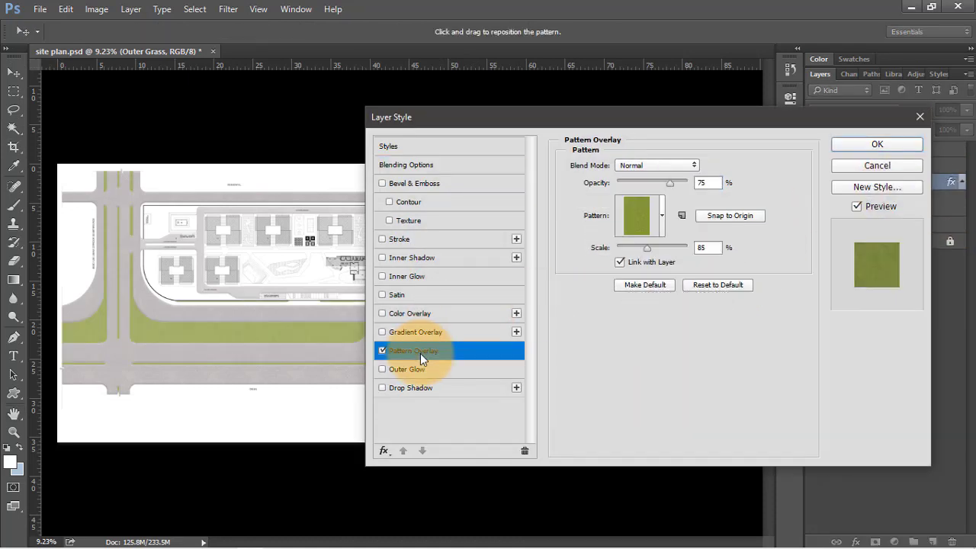
{"action": "left_click", "coordinate": [661, 217]}
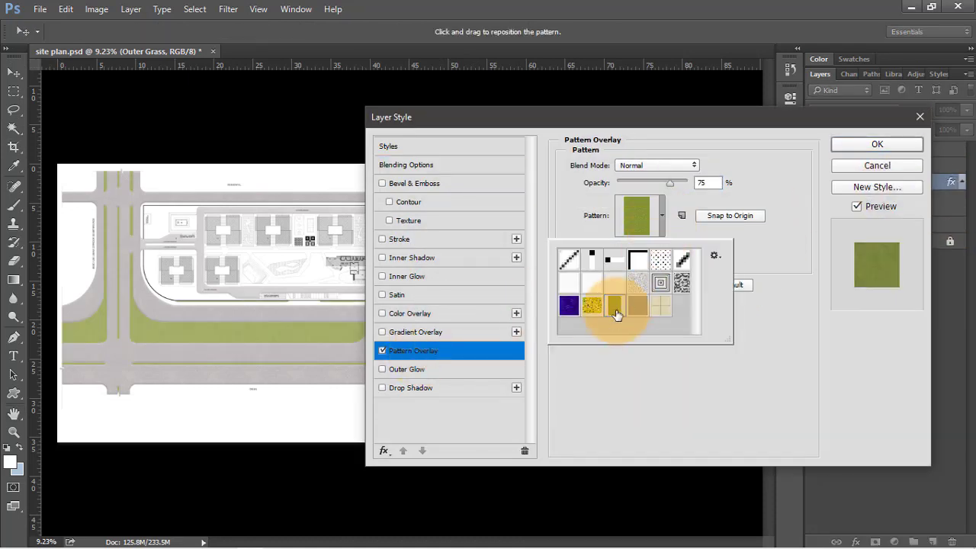
{"action": "left_click", "coordinate": [694, 370]}
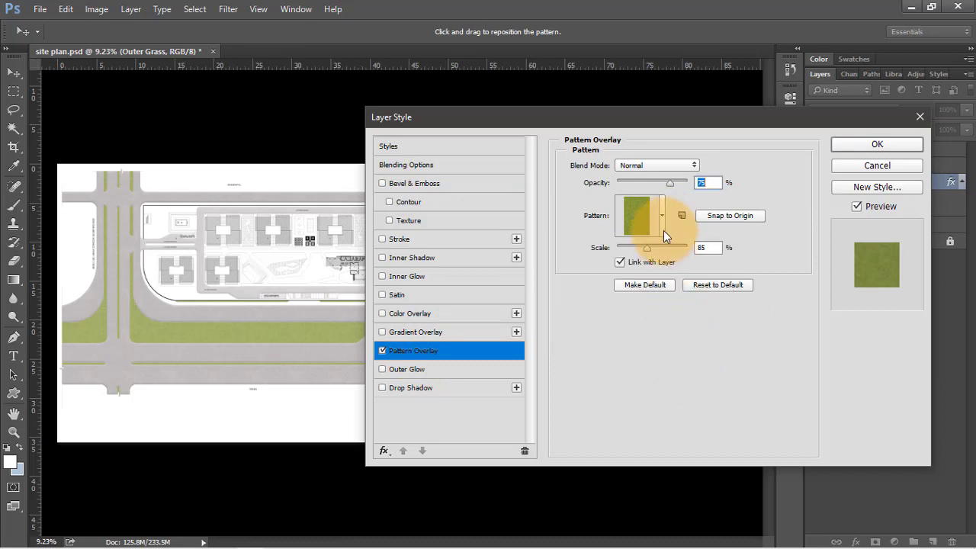
{"action": "left_click", "coordinate": [701, 182]}
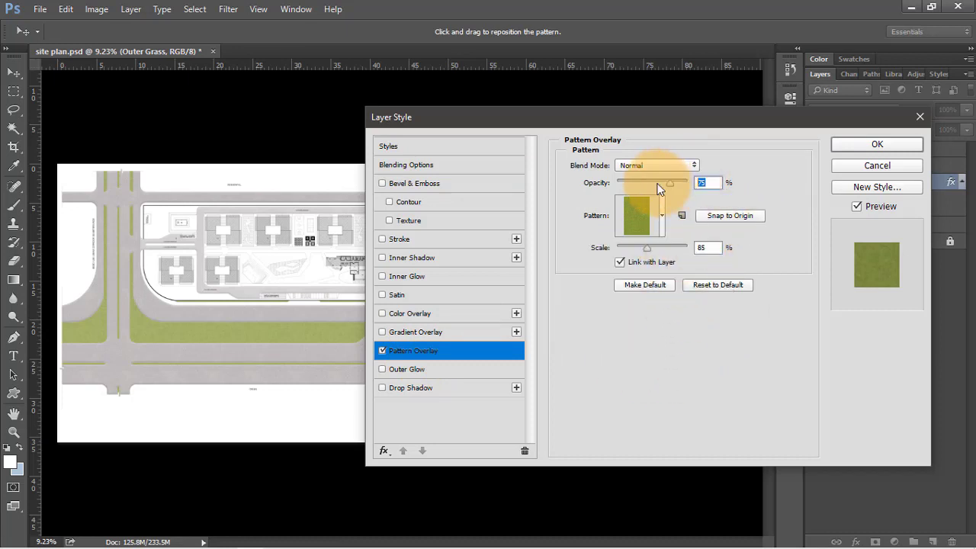
Step: Add a smooth Inner Bevel to Outer Grass with size 27 px, soften 7 px, highlight opacity 37% and shadow opacity 26%
{"action": "left_click", "coordinate": [439, 183]}
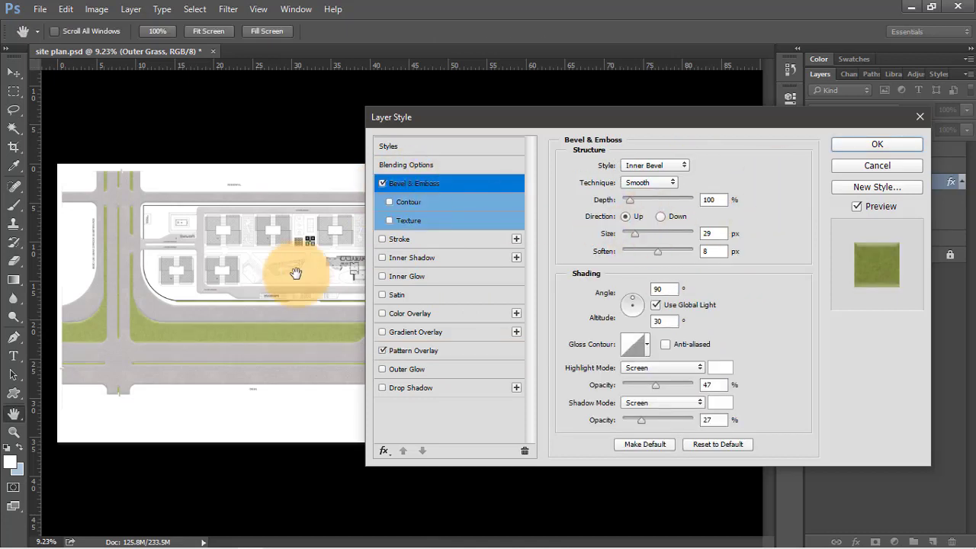
{"action": "key", "text": "alt"}
{"action": "scroll", "coordinate": [234, 335], "scroll_direction": "up", "scroll_amount": 5}
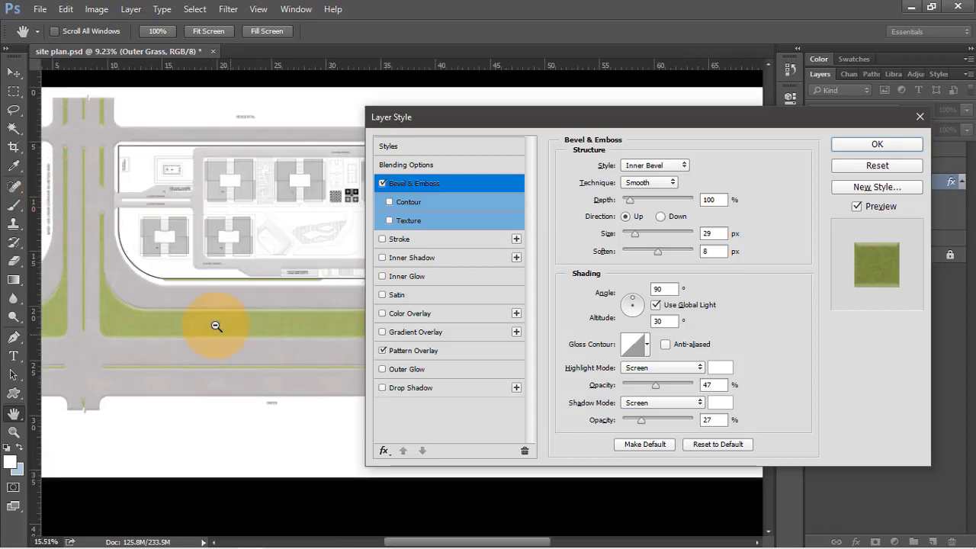
{"action": "scroll", "coordinate": [280, 289], "scroll_direction": "up", "scroll_amount": 4}
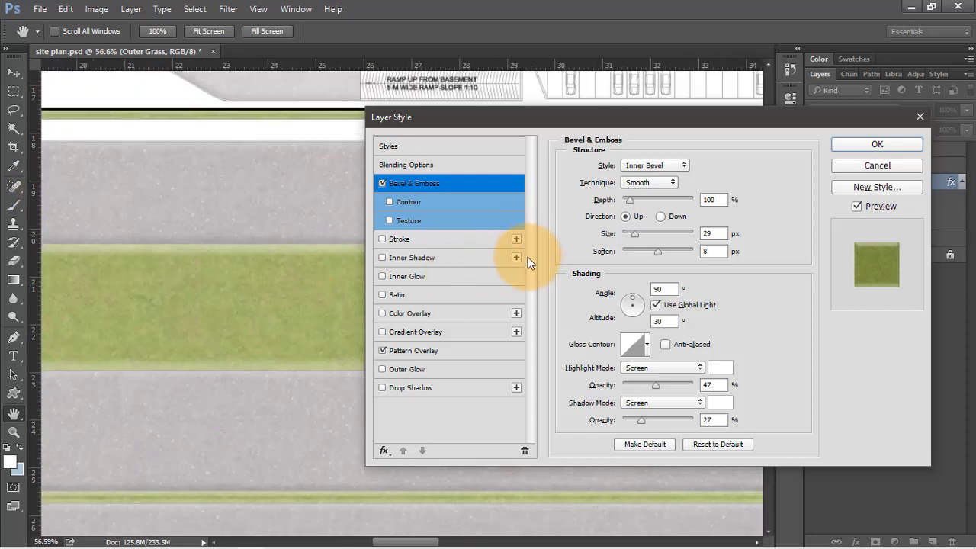
{"action": "left_click_drag", "start_coordinate": [642, 237], "coordinate": [648, 380]}
{"action": "left_click", "coordinate": [655, 250]}
{"action": "left_click_drag", "start_coordinate": [641, 420], "coordinate": [640, 419]}
{"action": "left_click", "coordinate": [848, 151]}
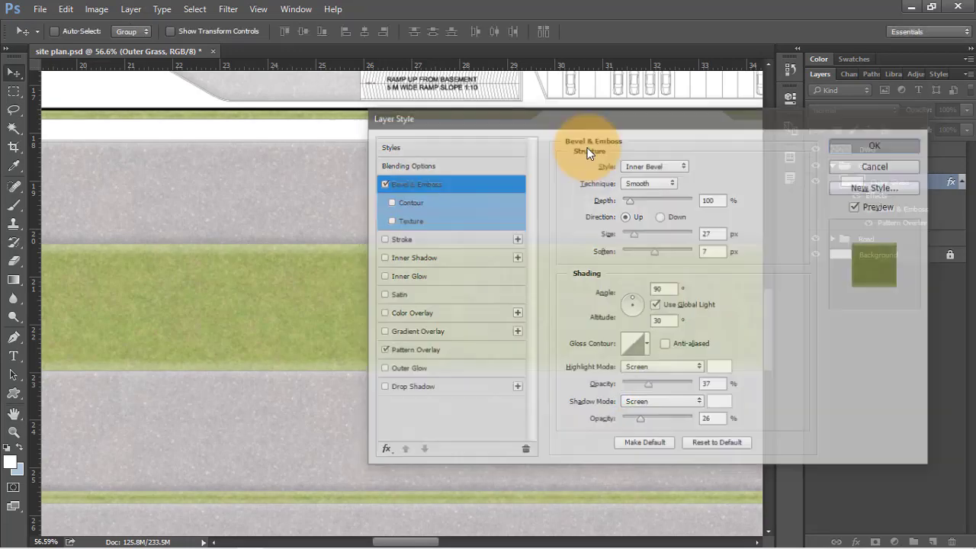
Step: Collapse the effects list of the Outer Grass layer
{"action": "scroll", "coordinate": [274, 217], "scroll_direction": "down", "scroll_amount": 3}
{"action": "scroll", "coordinate": [155, 221], "scroll_direction": "down", "scroll_amount": 5}
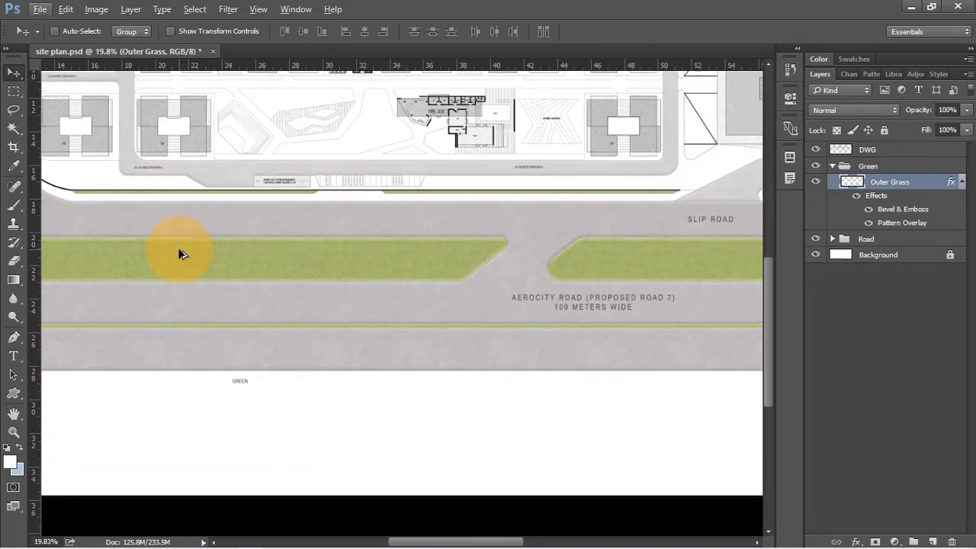
{"action": "scroll", "coordinate": [233, 294], "scroll_direction": "down", "scroll_amount": 5}
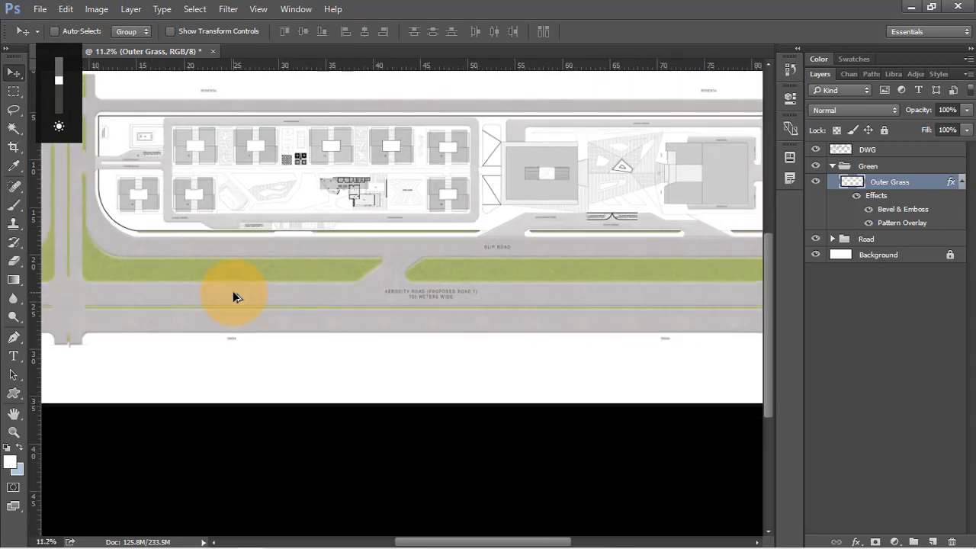
{"action": "scroll", "coordinate": [233, 294], "scroll_direction": "down", "scroll_amount": 1}
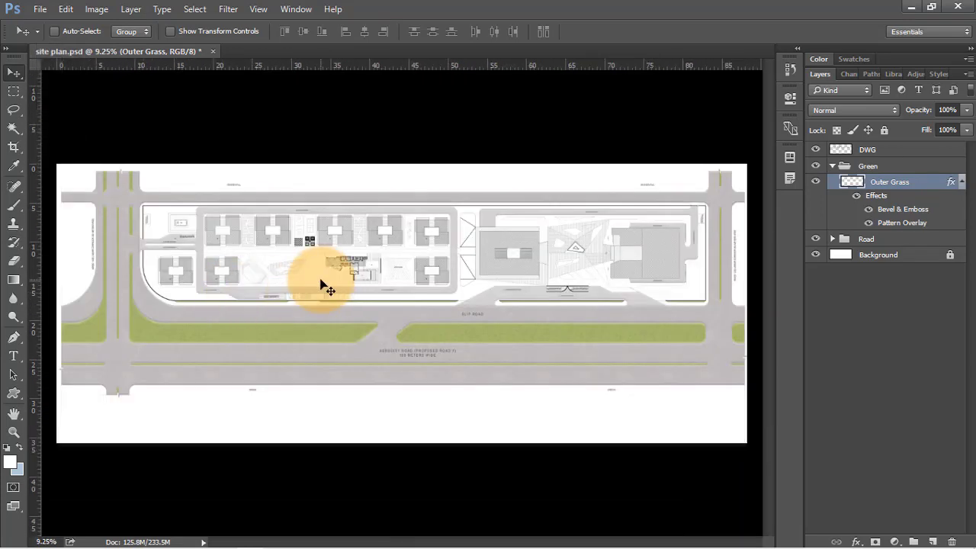
{"action": "left_click", "coordinate": [961, 184]}
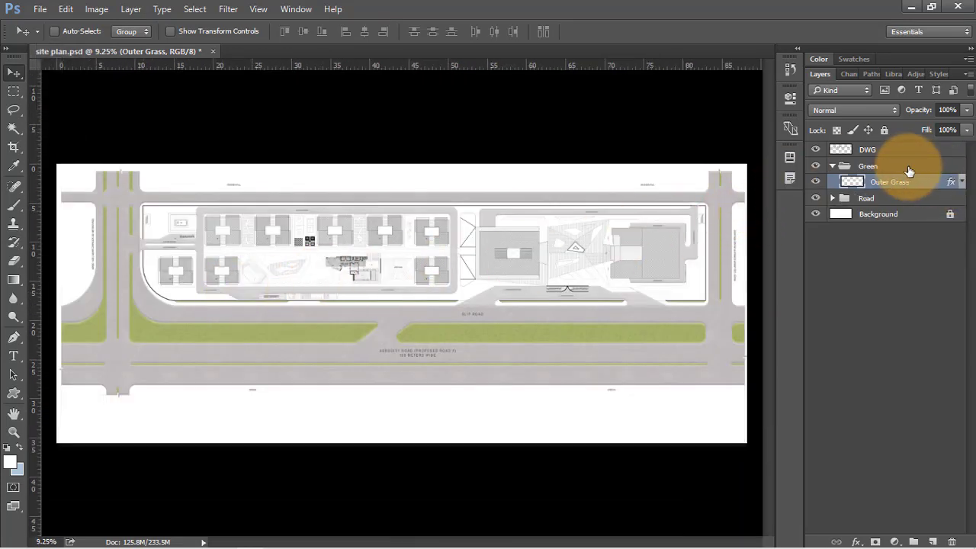
Step: Select the empty area outside the roads on the DWG layer with the Magic Wand
{"action": "left_click", "coordinate": [903, 149]}
{"action": "key", "text": "w"}
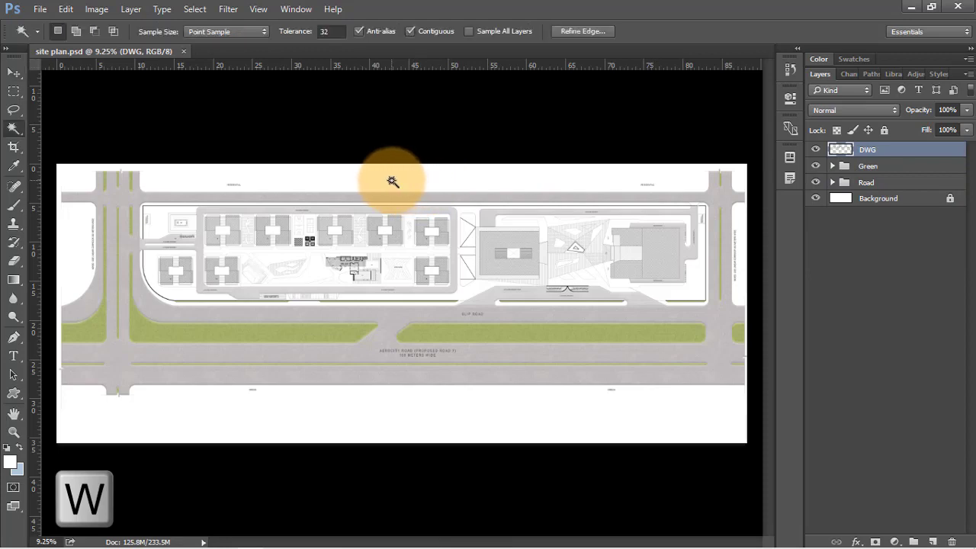
{"action": "left_click", "coordinate": [392, 181]}
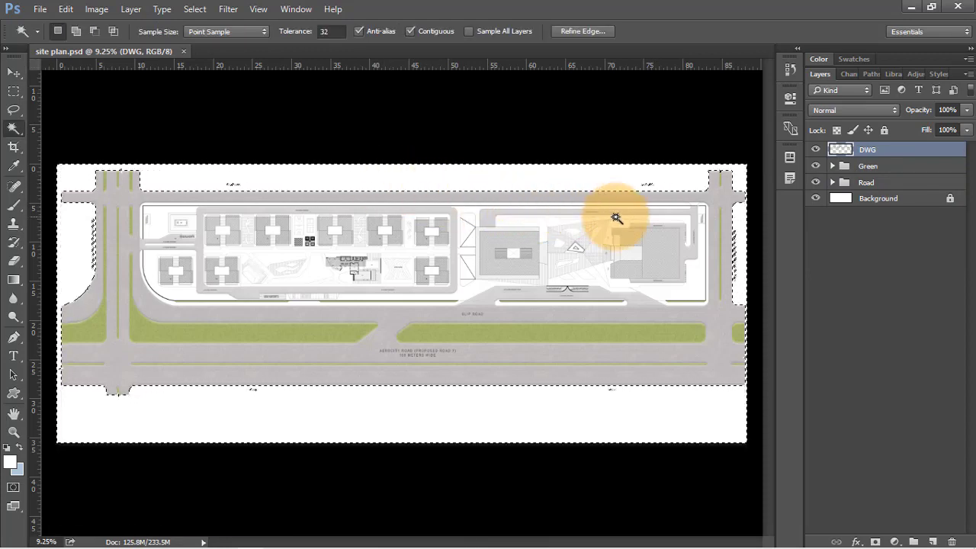
Step: Add the RESIDENTIAL labels and the vertical road label on the plan's west side to the selection with the Rectangular Marquee
{"action": "scroll", "coordinate": [664, 165], "scroll_direction": "up", "scroll_amount": 3}
{"action": "scroll", "coordinate": [669, 182], "scroll_direction": "up", "scroll_amount": 4}
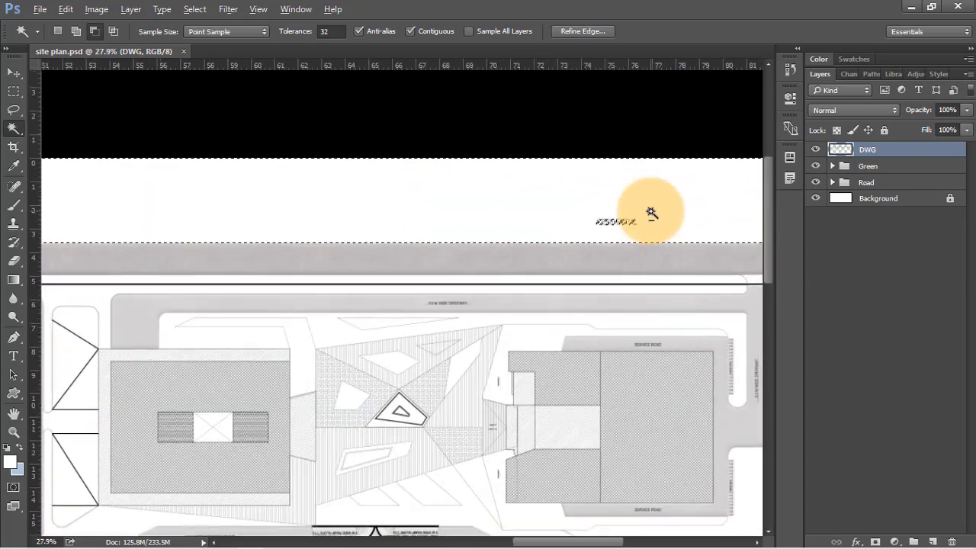
{"action": "key", "text": "m"}
{"action": "key", "text": "shift"}
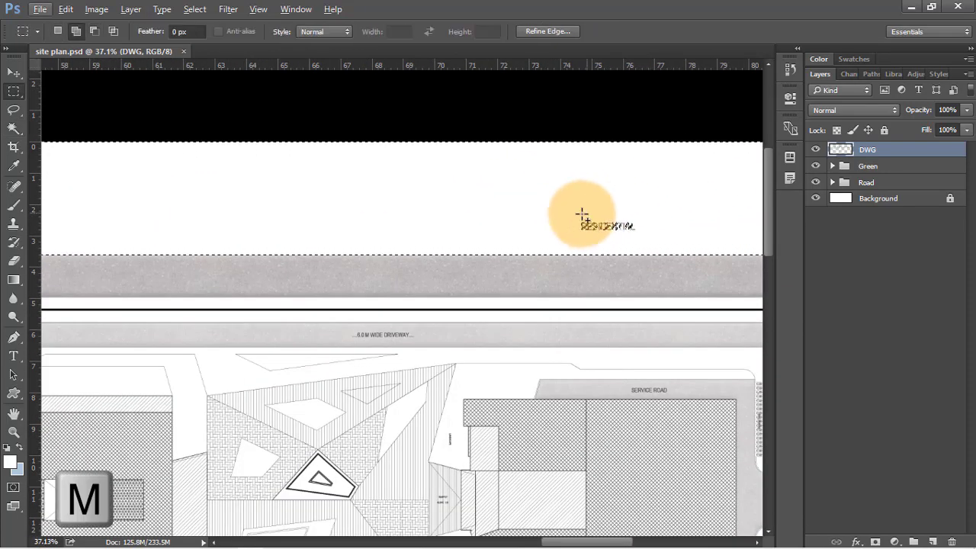
{"action": "key", "text": "alt"}
{"action": "scroll", "coordinate": [675, 218], "scroll_direction": "down", "scroll_amount": 6}
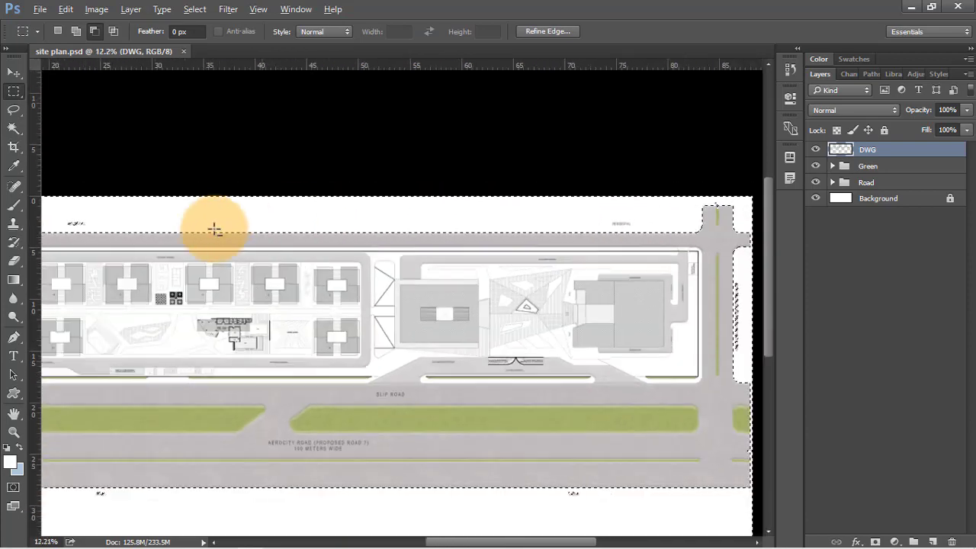
{"action": "scroll", "coordinate": [105, 235], "scroll_direction": "up", "scroll_amount": 3}
{"action": "key", "text": "alt+shift"}
{"action": "scroll", "coordinate": [411, 214], "scroll_direction": "down", "scroll_amount": 3}
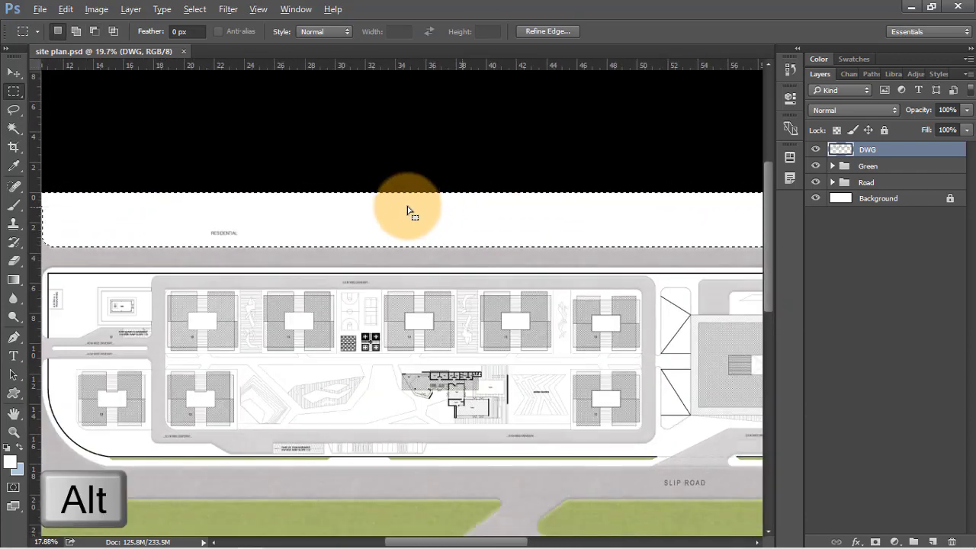
{"action": "scroll", "coordinate": [126, 276], "scroll_direction": "up", "scroll_amount": 1}
{"action": "scroll", "coordinate": [127, 276], "scroll_direction": "up", "scroll_amount": 5}
{"action": "left_click_drag", "start_coordinate": [173, 195], "coordinate": [200, 454]}
Step: Add the two GREEN labels below the main road and the vertical corridor label on the east side to the selection
{"action": "scroll", "coordinate": [211, 199], "scroll_direction": "down", "scroll_amount": 4}
{"action": "scroll", "coordinate": [506, 455], "scroll_direction": "up", "scroll_amount": 4}
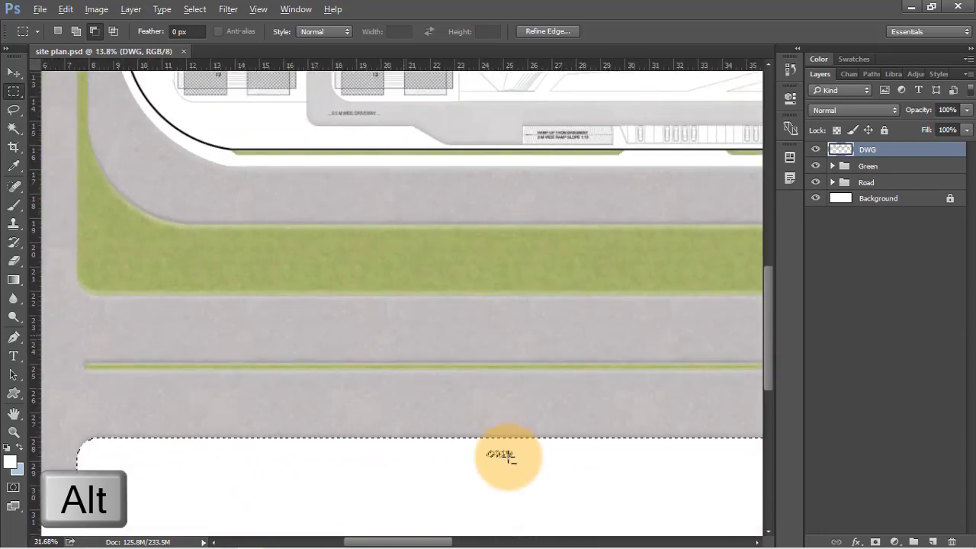
{"action": "left_click_drag", "start_coordinate": [479, 445], "coordinate": [565, 482]}
{"action": "scroll", "coordinate": [145, 333], "scroll_direction": "down", "scroll_amount": 4}
{"action": "scroll", "coordinate": [633, 403], "scroll_direction": "up", "scroll_amount": 3}
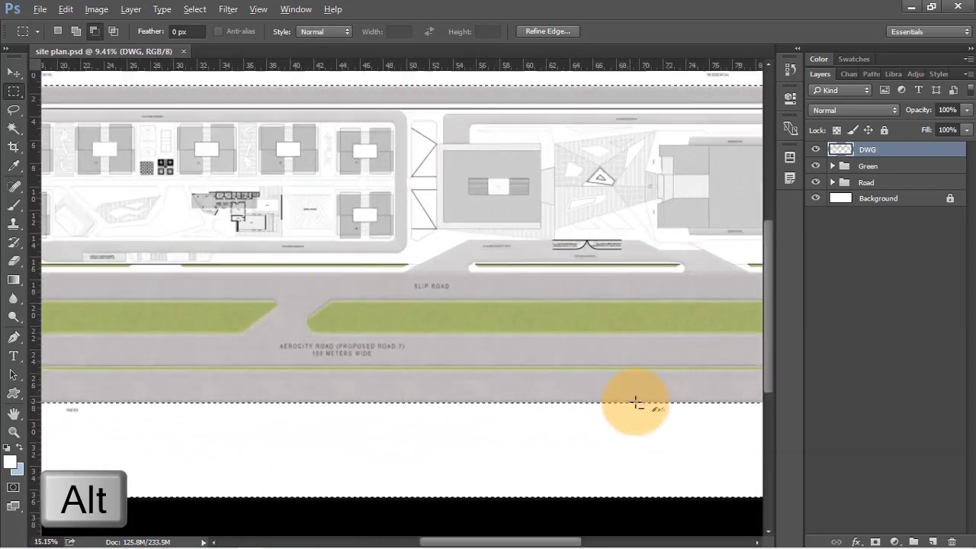
{"action": "left_click_drag", "start_coordinate": [660, 445], "coordinate": [690, 460]}
{"action": "scroll", "coordinate": [200, 344], "scroll_direction": "down", "scroll_amount": 5}
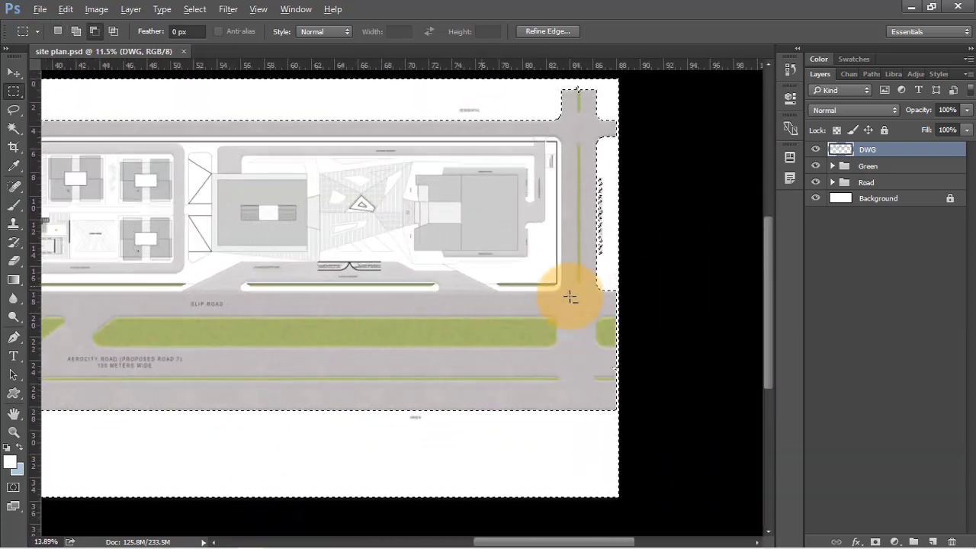
{"action": "scroll", "coordinate": [597, 184], "scroll_direction": "up", "scroll_amount": 2}
{"action": "scroll", "coordinate": [606, 181], "scroll_direction": "up", "scroll_amount": 3}
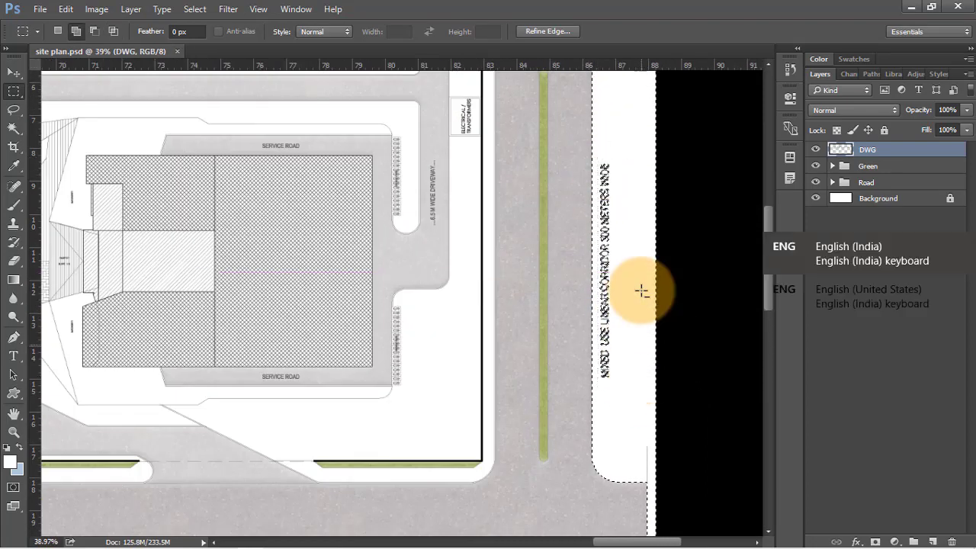
{"action": "scroll", "coordinate": [607, 253], "scroll_direction": "down", "scroll_amount": 3}
{"action": "scroll", "coordinate": [298, 220], "scroll_direction": "down", "scroll_amount": 2}
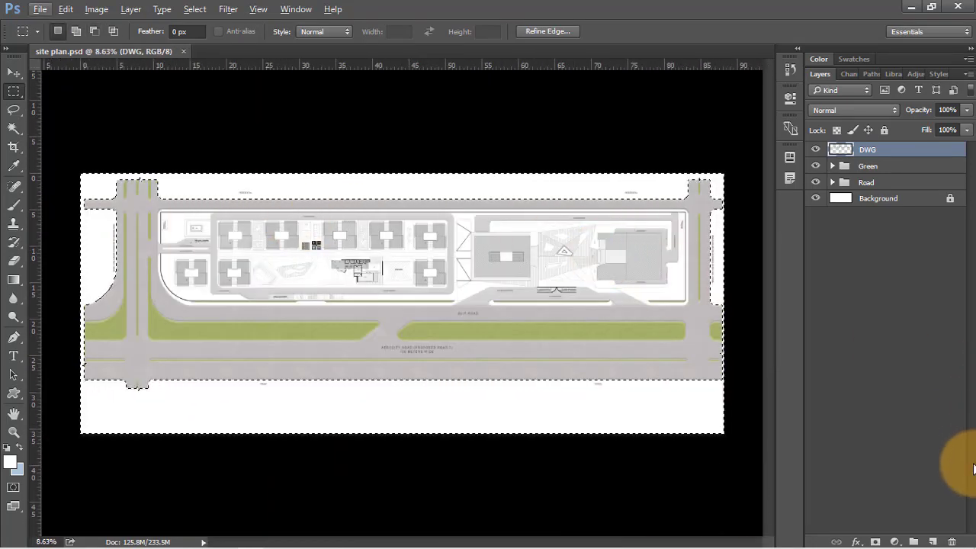
Step: Create a new layer directly below DWG and name it Sourroundings
{"action": "left_click", "coordinate": [931, 540]}
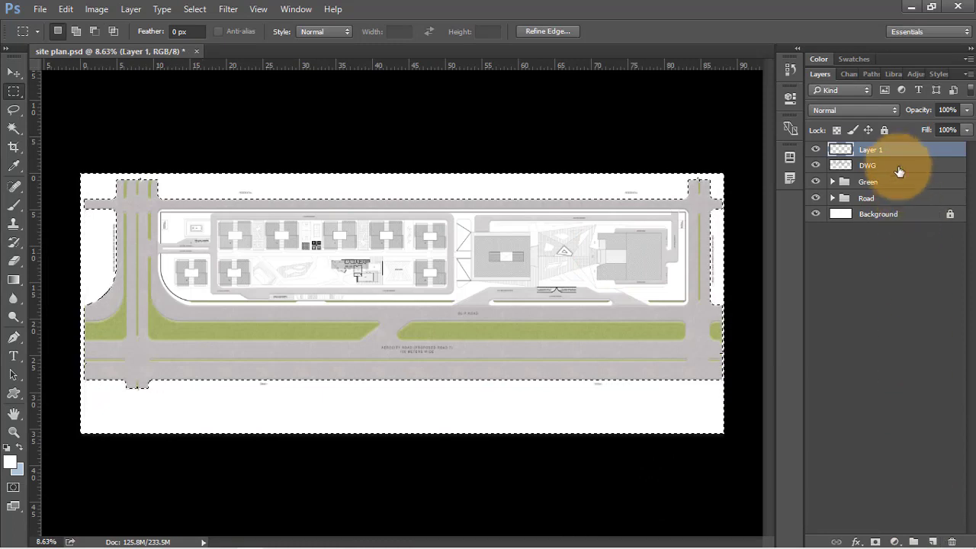
{"action": "left_click_drag", "start_coordinate": [890, 165], "coordinate": [885, 166]}
{"action": "double_click", "coordinate": [874, 166]}
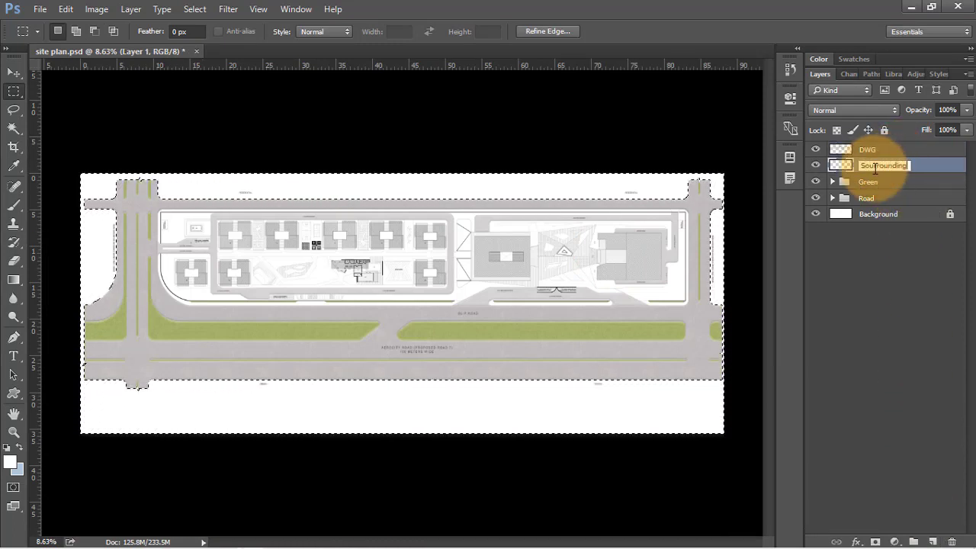
{"action": "left_click", "coordinate": [930, 159]}
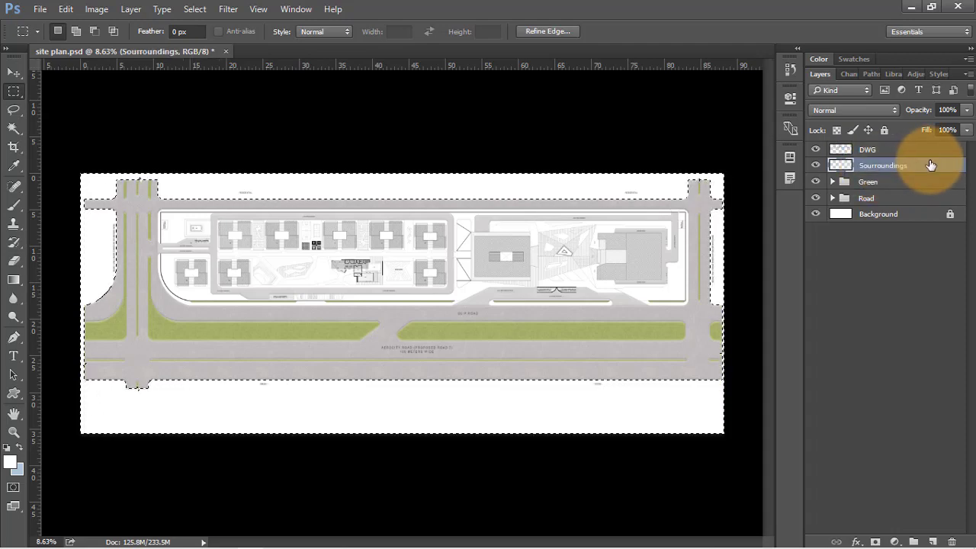
Step: Fill the selected surroundings with light grey e5e5e5 (hue 0, saturation 0%, brightness 90%) in Normal mode at 100% opacity
{"action": "key", "text": "shift+BackSpace"}
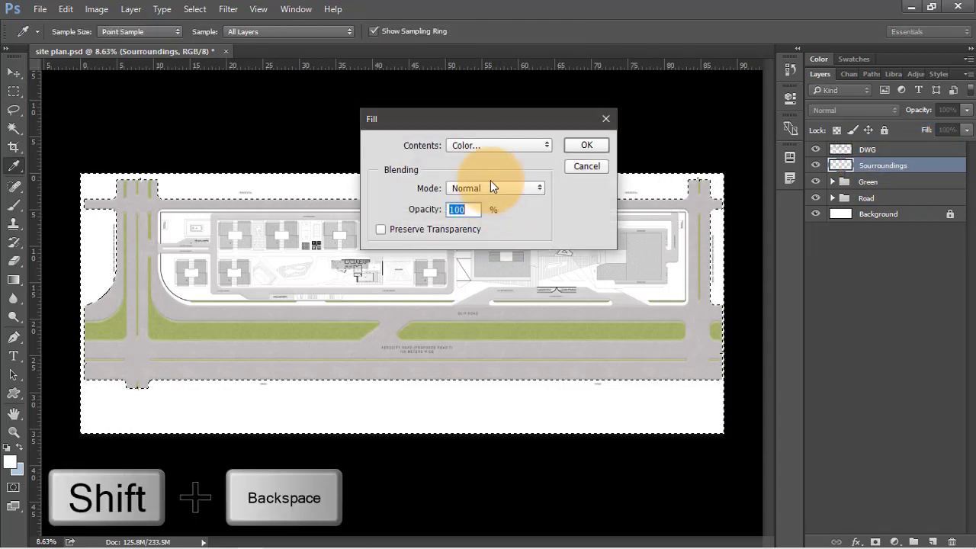
{"action": "left_click", "coordinate": [487, 147]}
{"action": "left_click", "coordinate": [487, 177]}
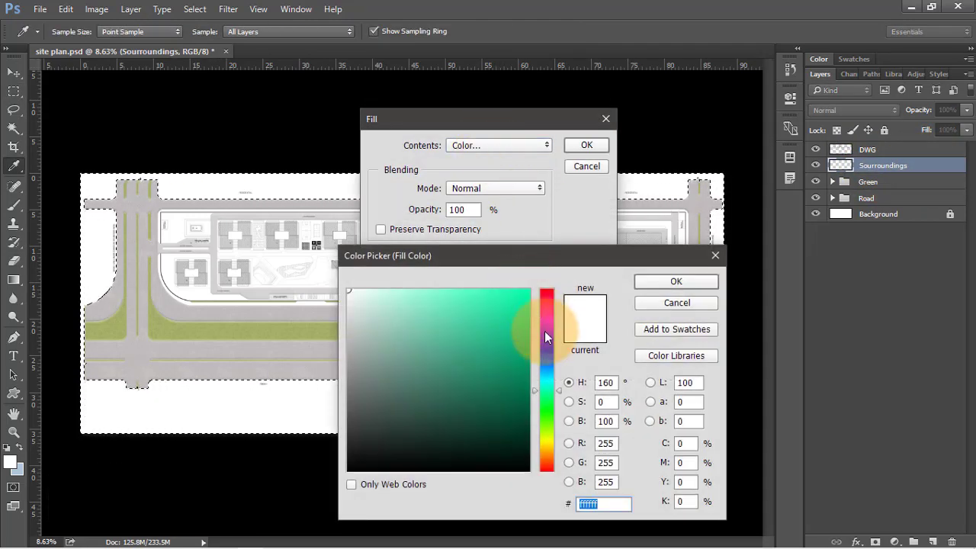
{"action": "left_click_drag", "start_coordinate": [639, 264], "coordinate": [648, 174]}
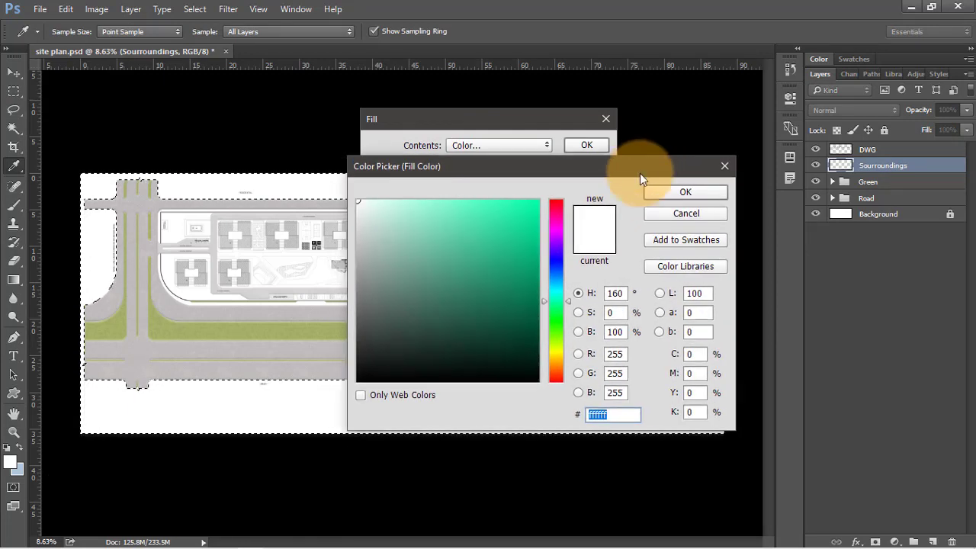
{"action": "double_click", "coordinate": [616, 294]}
{"action": "type", "text": "0"}
{"action": "double_click", "coordinate": [628, 331]}
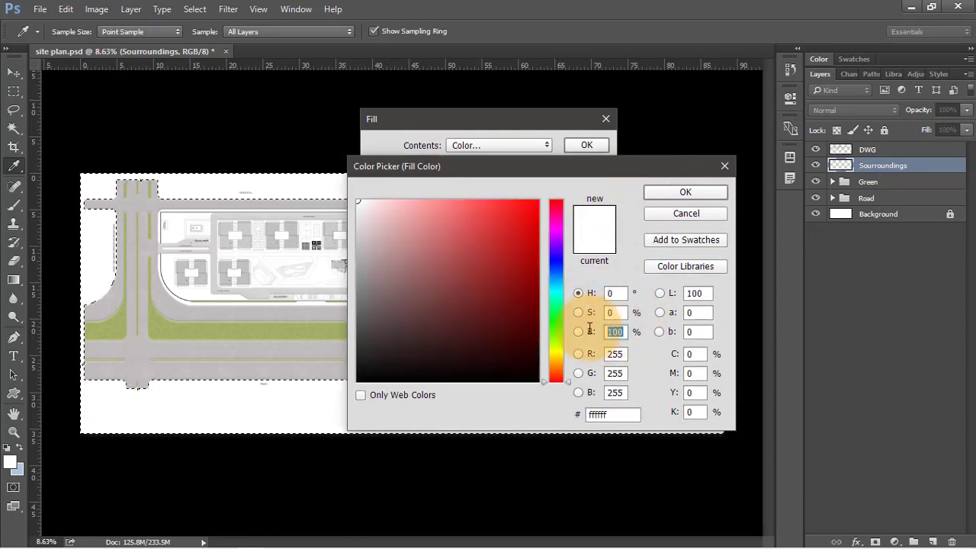
{"action": "type", "text": "90"}
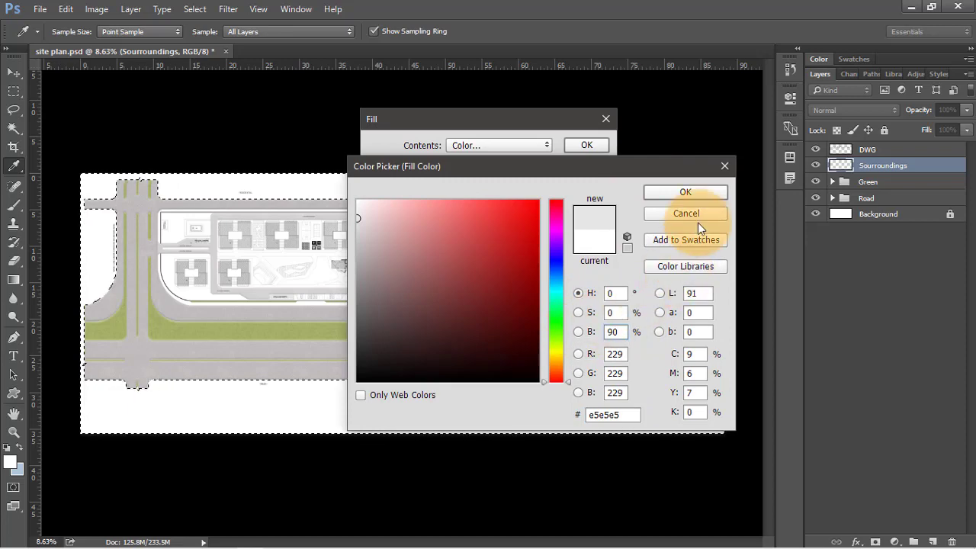
{"action": "left_click", "coordinate": [671, 197]}
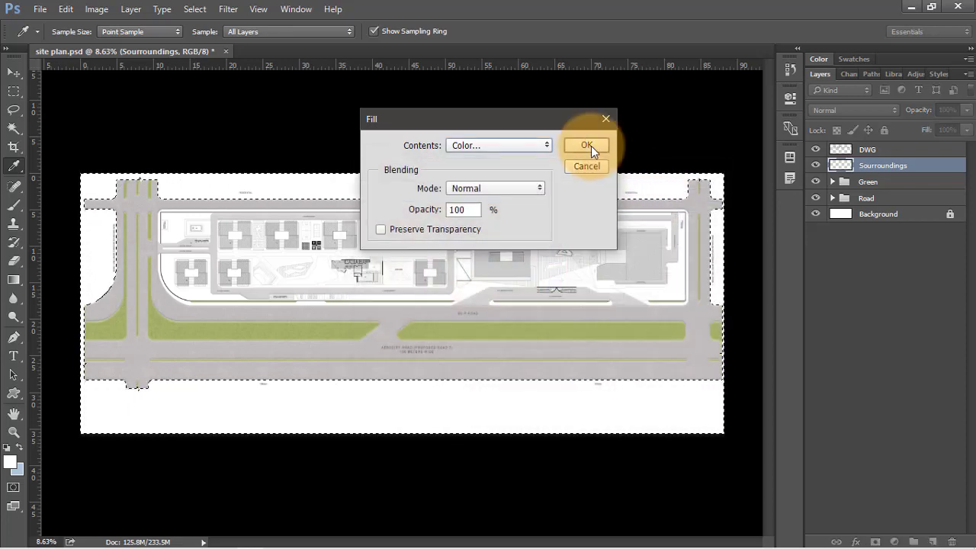
{"action": "left_click", "coordinate": [586, 145]}
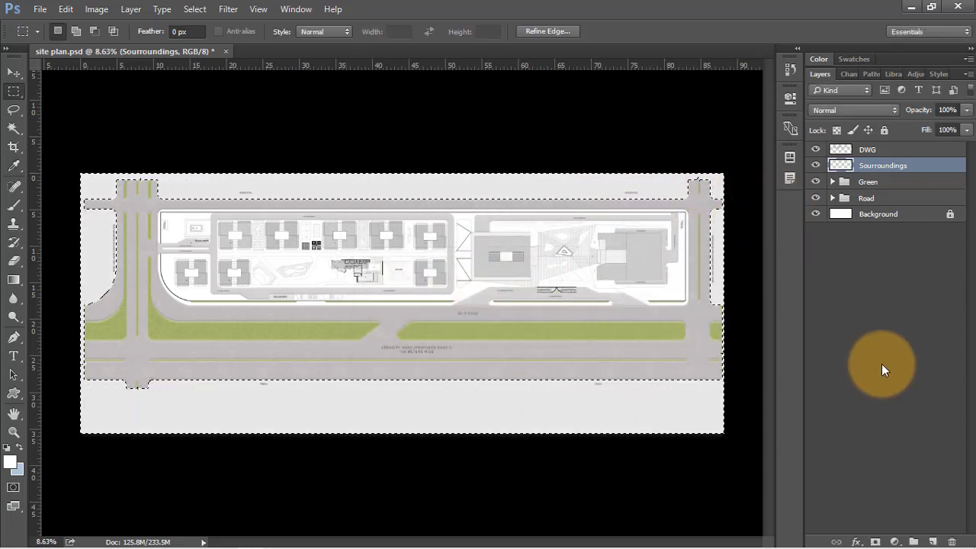
Step: Put the Sourroundings layer into a new group named Surroundings
{"action": "left_click_drag", "start_coordinate": [887, 167], "coordinate": [931, 540]}
{"action": "key", "text": "ctrl+g"}
{"action": "double_click", "coordinate": [872, 165]}
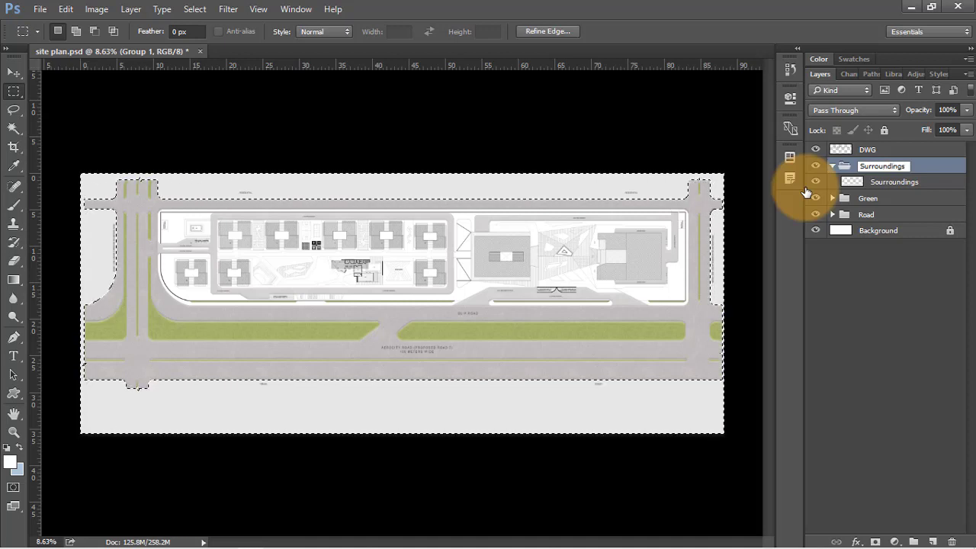
Step: Add a layer mask to the Surroundings group, mask out the roads and inner site area, and clear the selection
{"action": "key", "text": "Return"}
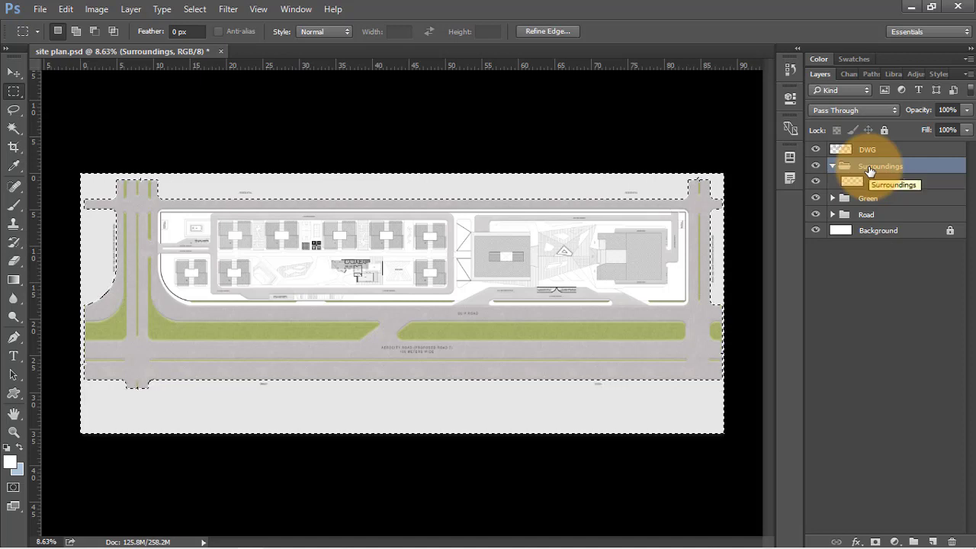
{"action": "left_click_drag", "start_coordinate": [869, 171], "coordinate": [875, 541]}
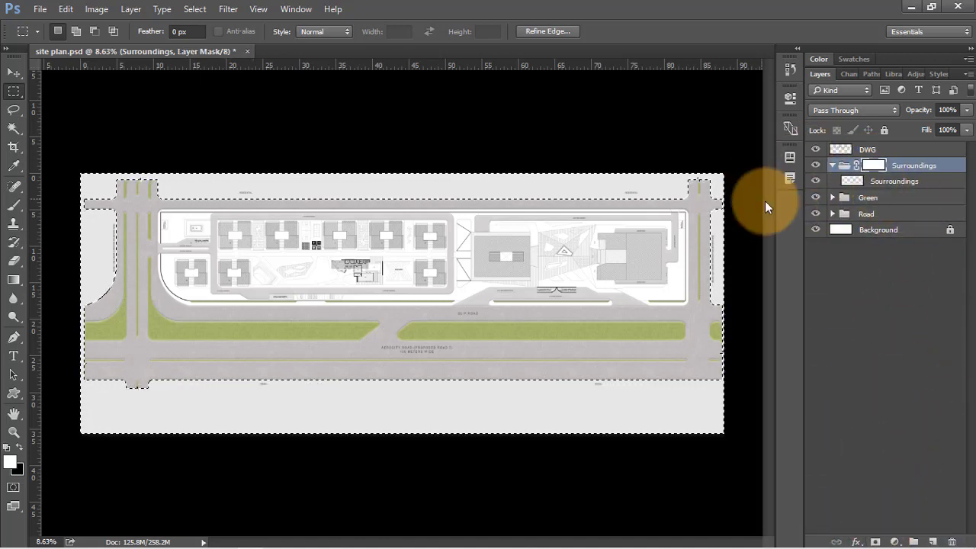
{"action": "key", "text": "ctrl+shift+i"}
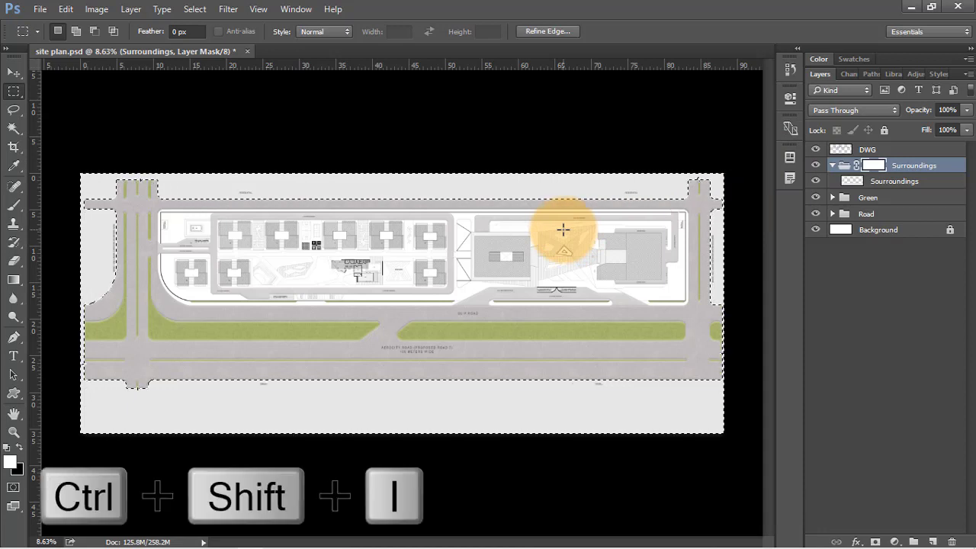
{"action": "key", "text": "Delete"}
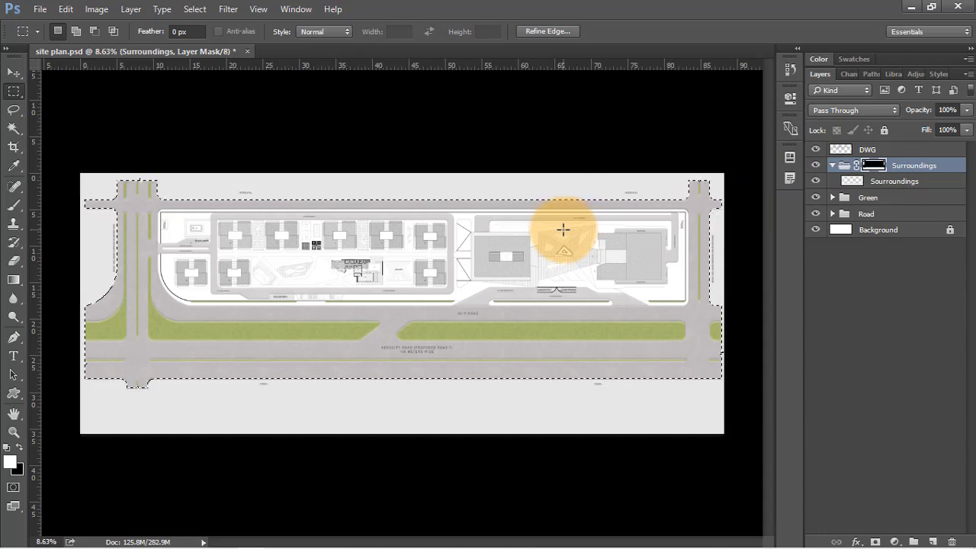
{"action": "key", "text": "v"}
{"action": "key", "text": "w"}
{"action": "right_click", "coordinate": [388, 232]}
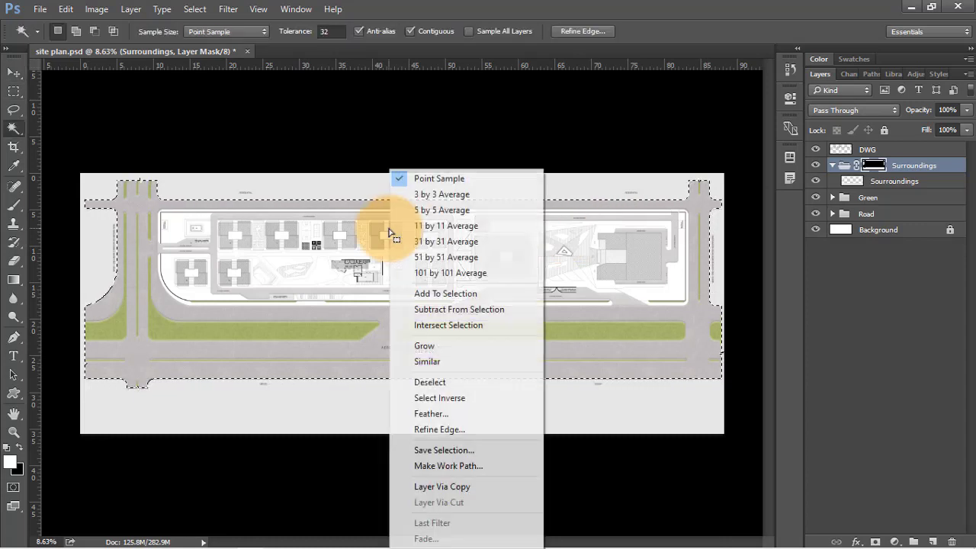
{"action": "left_click", "coordinate": [440, 382]}
{"action": "key", "text": "v"}
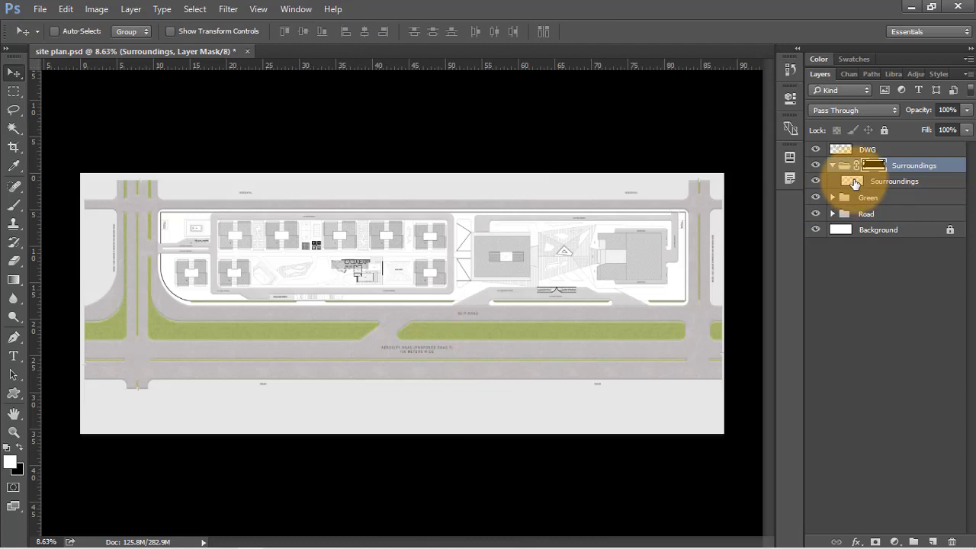
Step: Select the Sourroundings layer, switch to the PS site render folder and preview the Site Surronding.jpg texture
{"action": "left_click", "coordinate": [831, 165]}
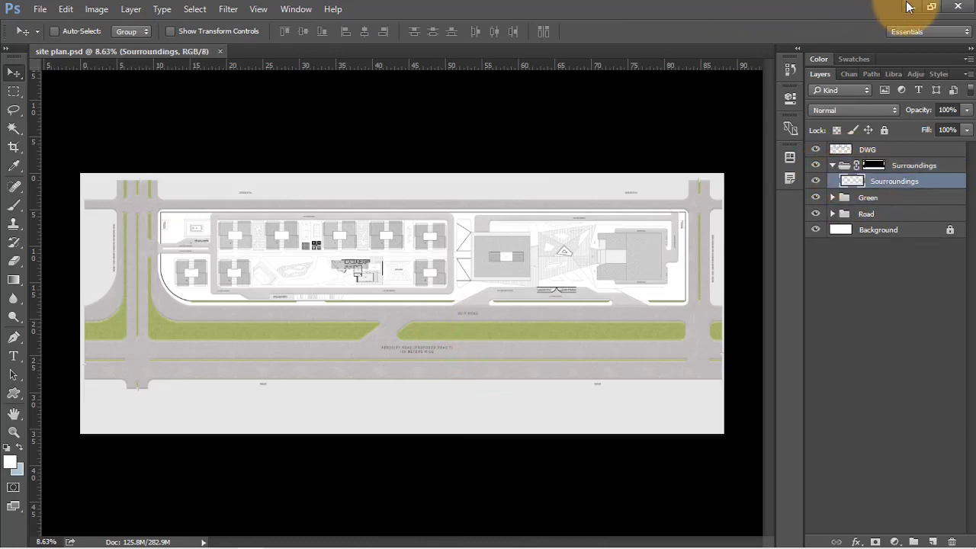
{"action": "left_click", "coordinate": [907, 6]}
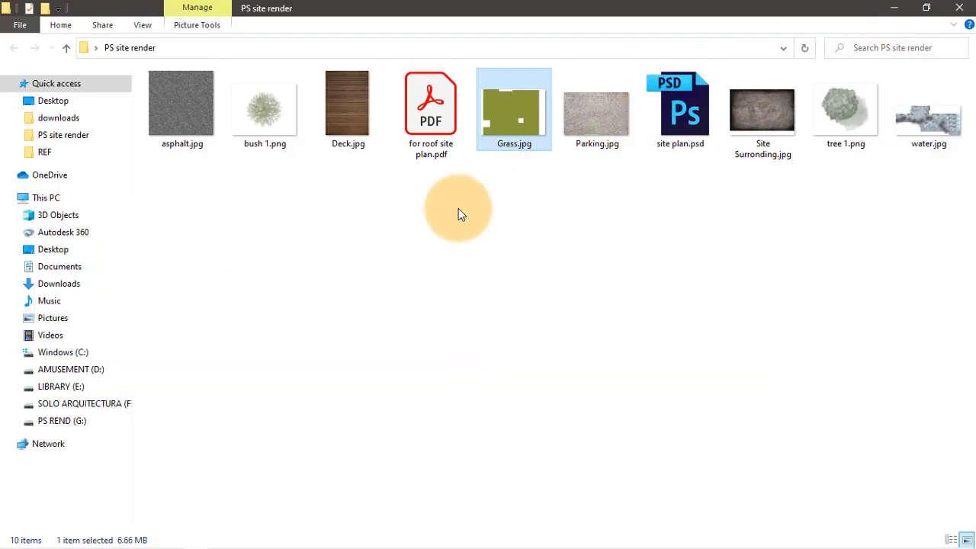
{"action": "left_click", "coordinate": [516, 196]}
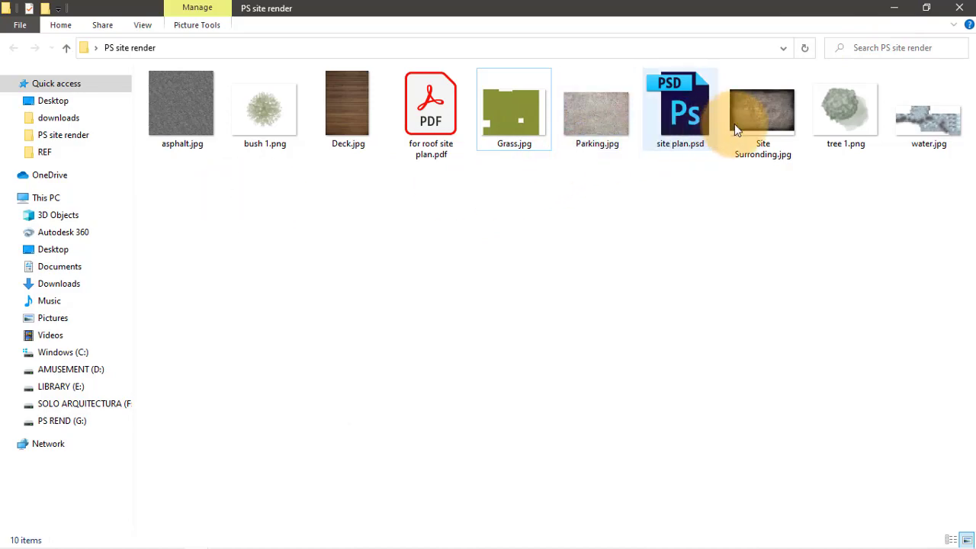
{"action": "double_click", "coordinate": [772, 122]}
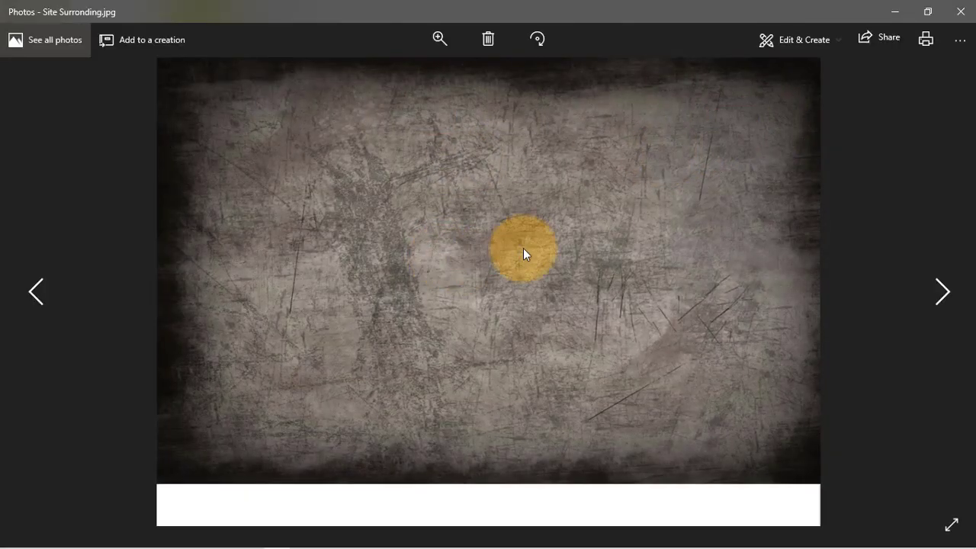
{"action": "left_click", "coordinate": [957, 14]}
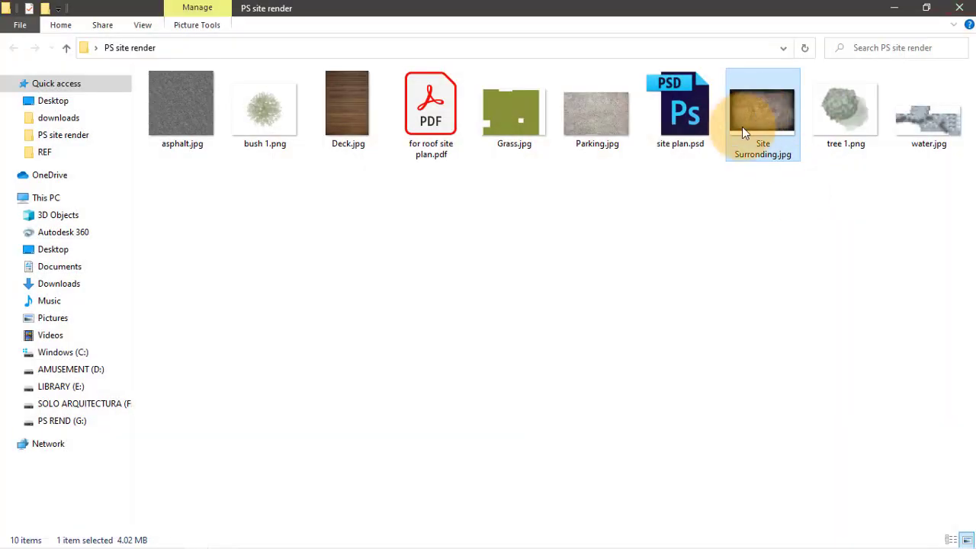
Step: Place Site Surronding.jpg above the Sourroundings layer, scaled to about 229% so its textured area covers the whole plan
{"action": "left_click_drag", "start_coordinate": [741, 127], "coordinate": [309, 318]}
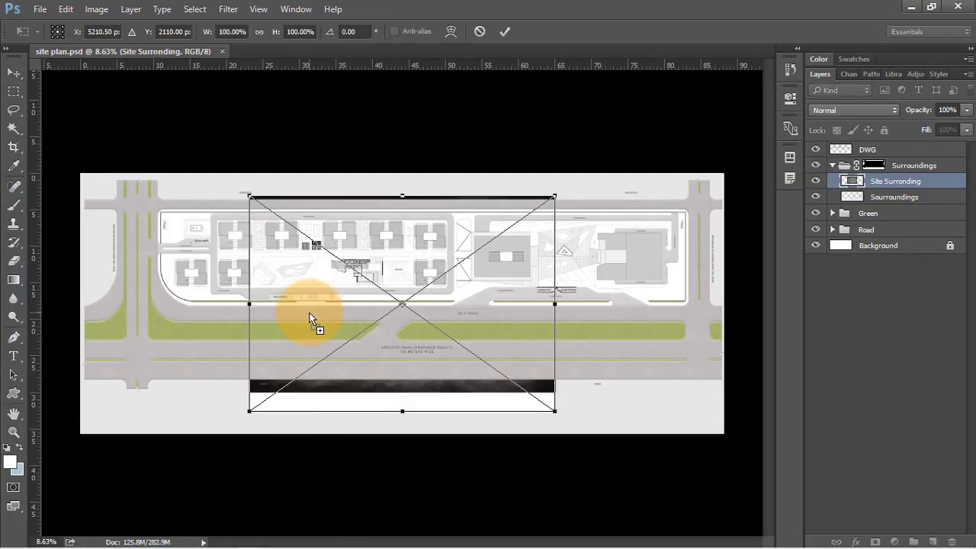
{"action": "scroll", "coordinate": [404, 296], "scroll_direction": "down", "scroll_amount": 2}
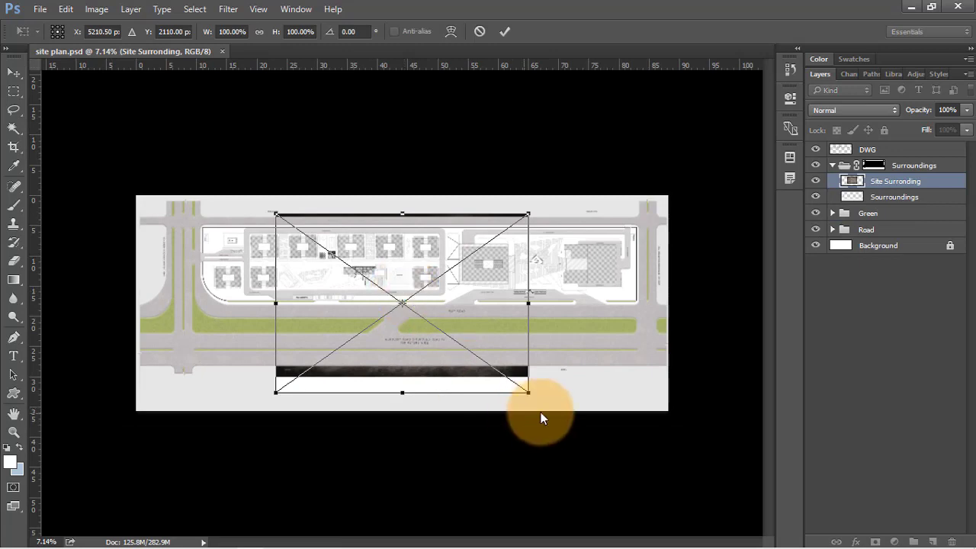
{"action": "left_click_drag", "start_coordinate": [526, 390], "coordinate": [696, 485]}
{"action": "mouse_move", "coordinate": [528, 272]}
{"action": "left_mouse_down"}
{"action": "mouse_move", "coordinate": [523, 259]}
{"action": "mouse_move", "coordinate": [533, 269]}
{"action": "left_mouse_up"}
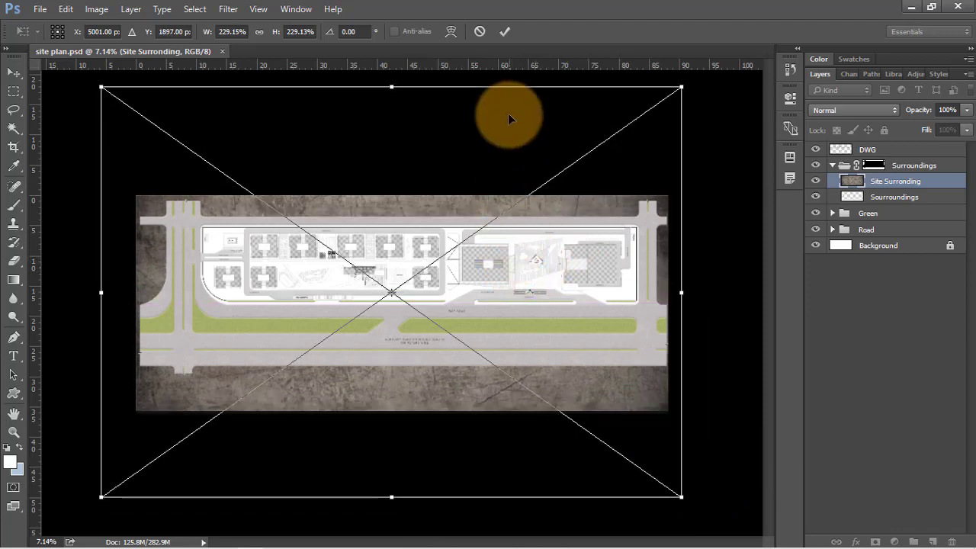
{"action": "left_click", "coordinate": [505, 32]}
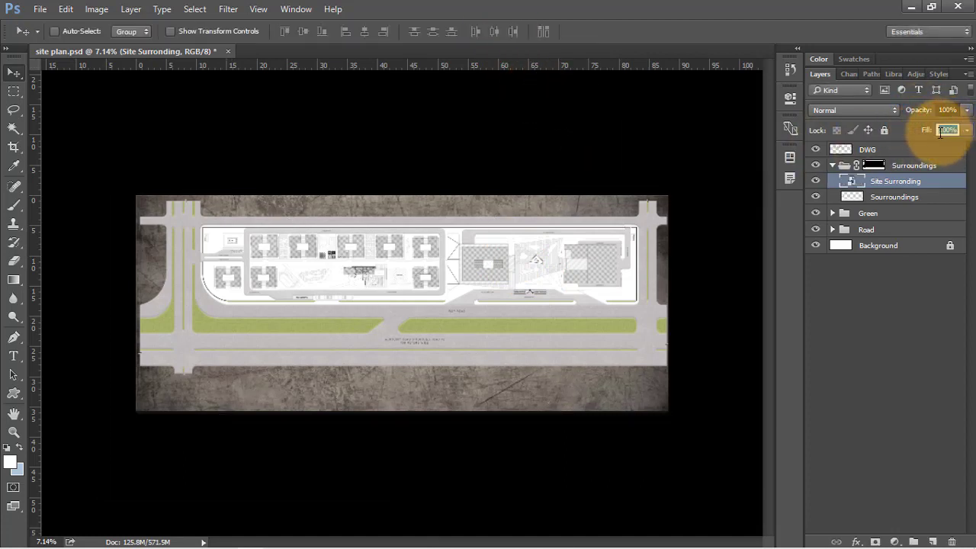
Step: Set the fill of the Site Surronding texture layer to 45%
{"action": "left_click_drag", "start_coordinate": [915, 133], "coordinate": [891, 135]}
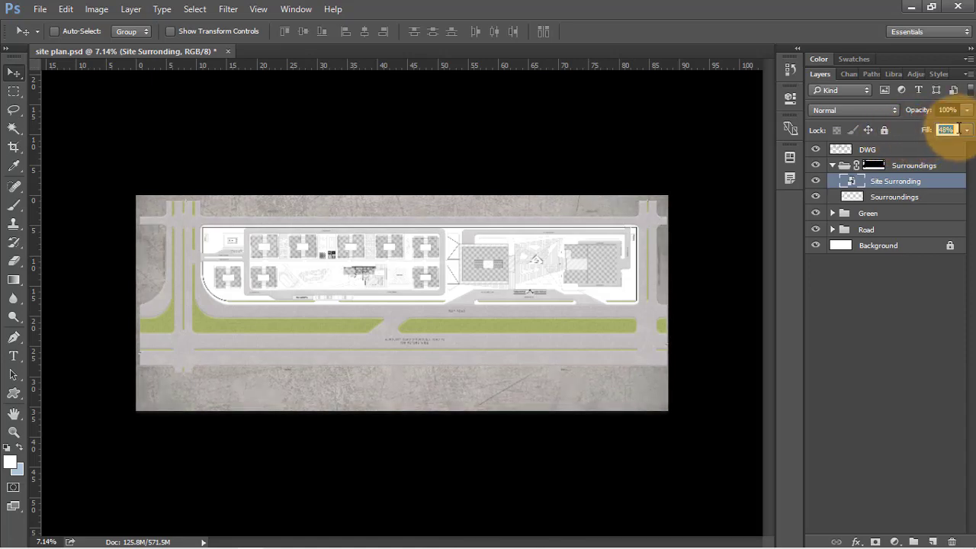
{"action": "type", "text": "45"}
{"action": "key", "text": "Return"}
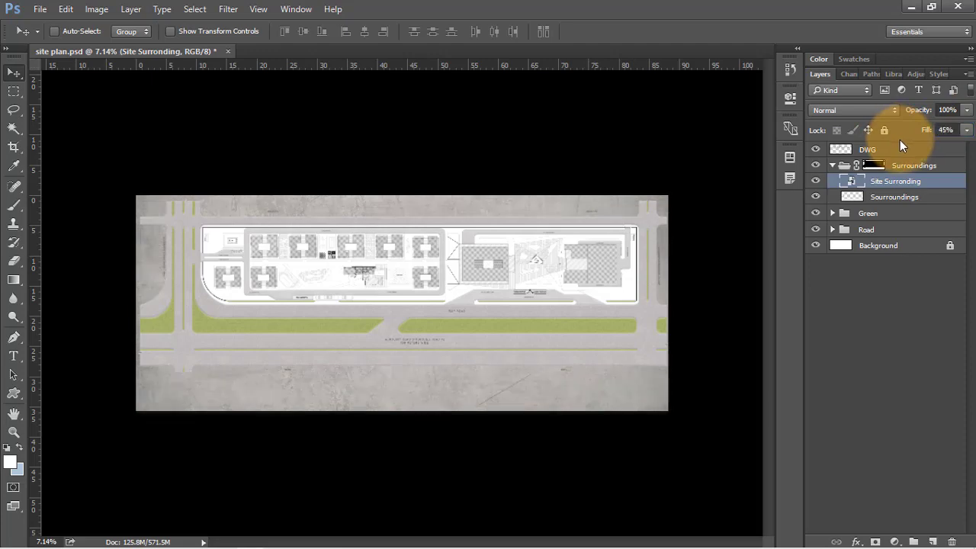
{"action": "scroll", "coordinate": [465, 320], "scroll_direction": "up", "scroll_amount": 2}
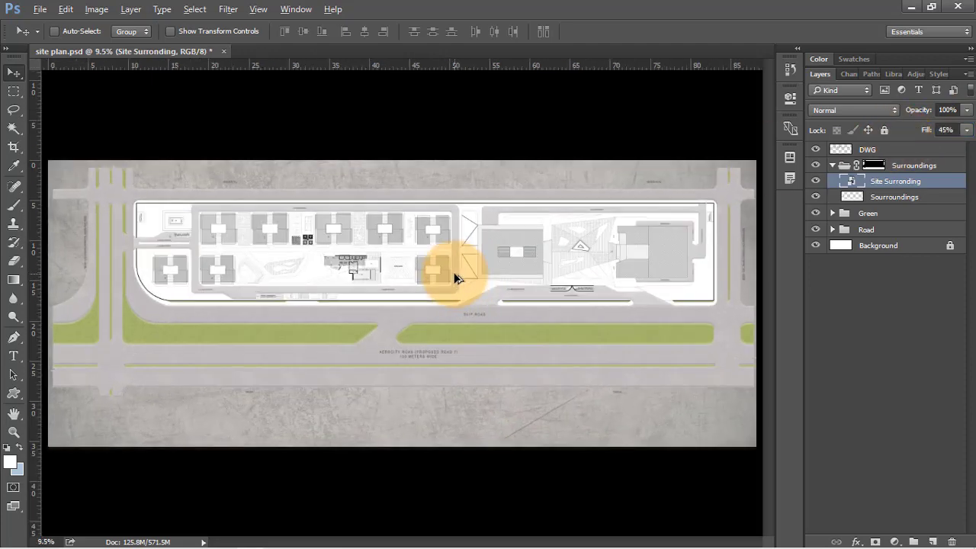
{"action": "scroll", "coordinate": [455, 276], "scroll_direction": "down", "scroll_amount": 1}
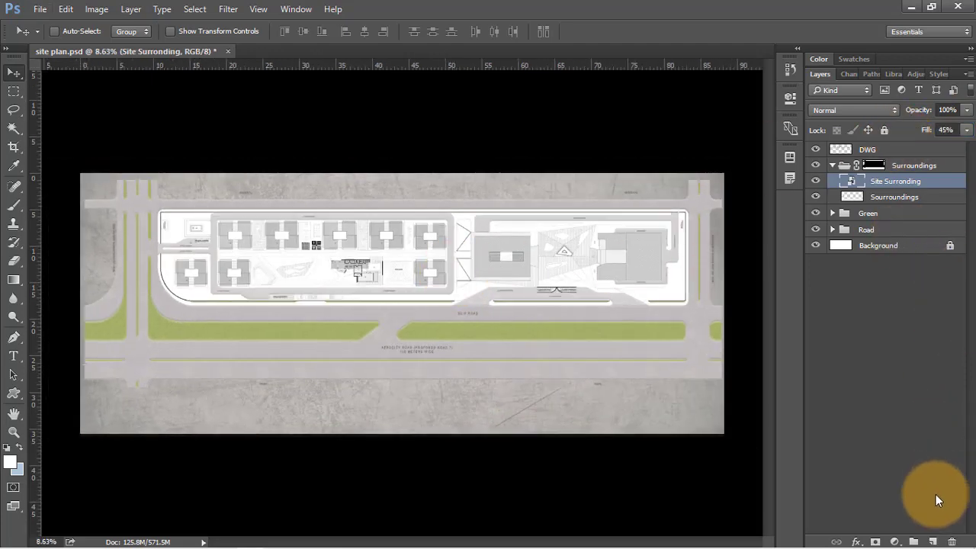
Step: Create a new layer above Site Surronding and set up a white ffffff soft round brush at 1000 px
{"action": "left_click", "coordinate": [930, 540]}
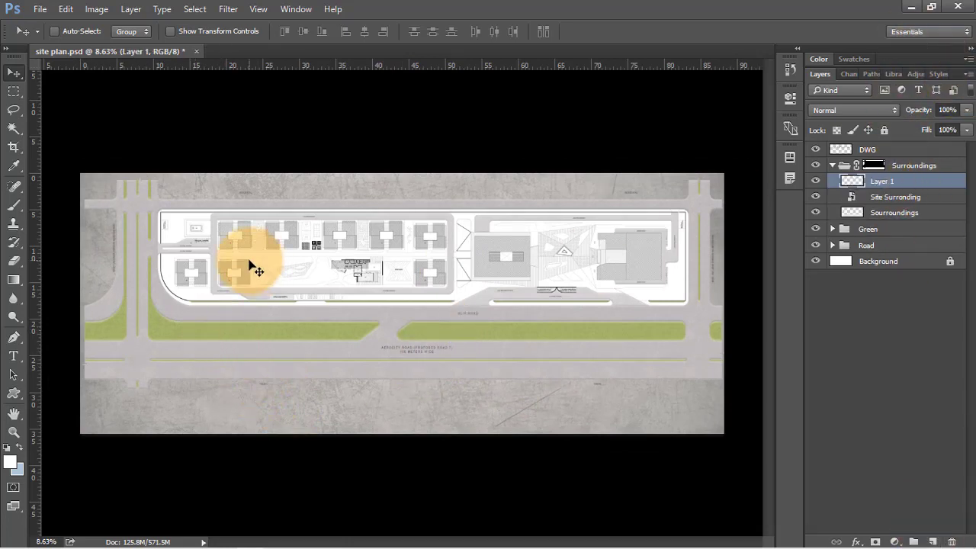
{"action": "key", "text": "b"}
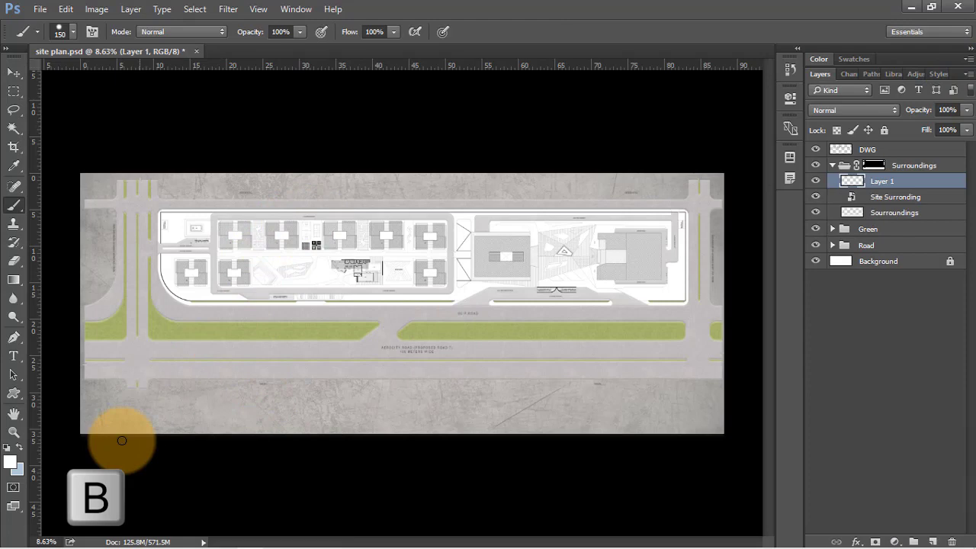
{"action": "left_click", "coordinate": [10, 462]}
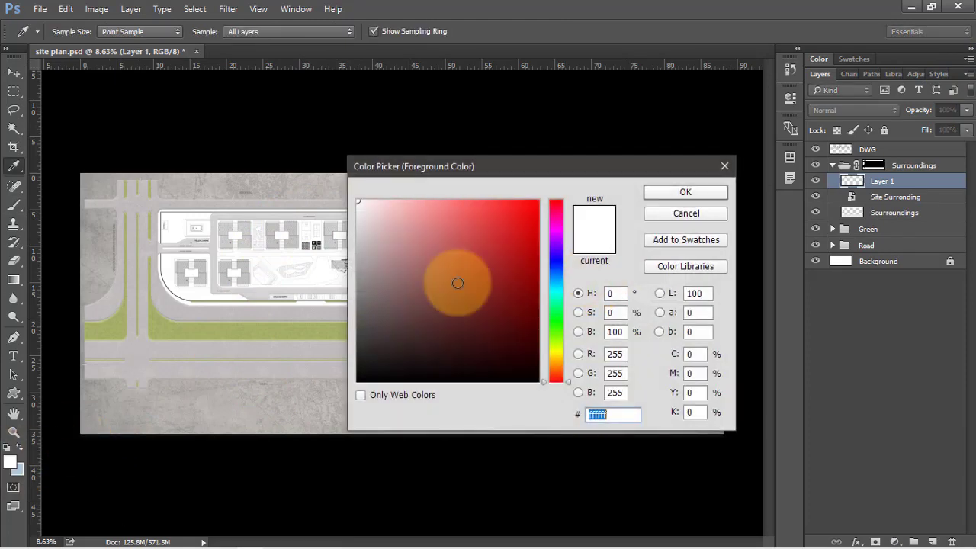
{"action": "left_click", "coordinate": [685, 192]}
{"action": "right_click", "coordinate": [392, 271]}
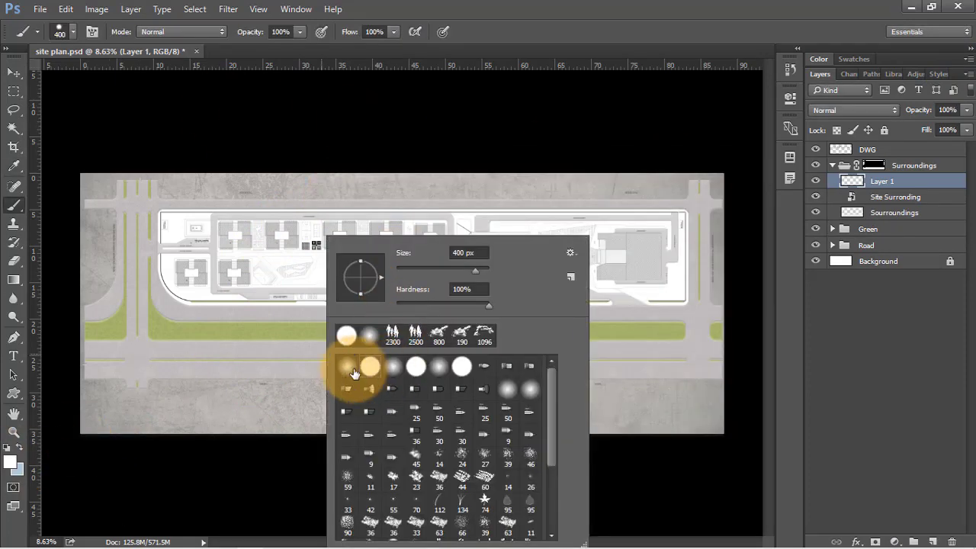
{"action": "left_click", "coordinate": [349, 367]}
{"action": "left_click", "coordinate": [706, 463]}
{"action": "right_click", "coordinate": [515, 385]}
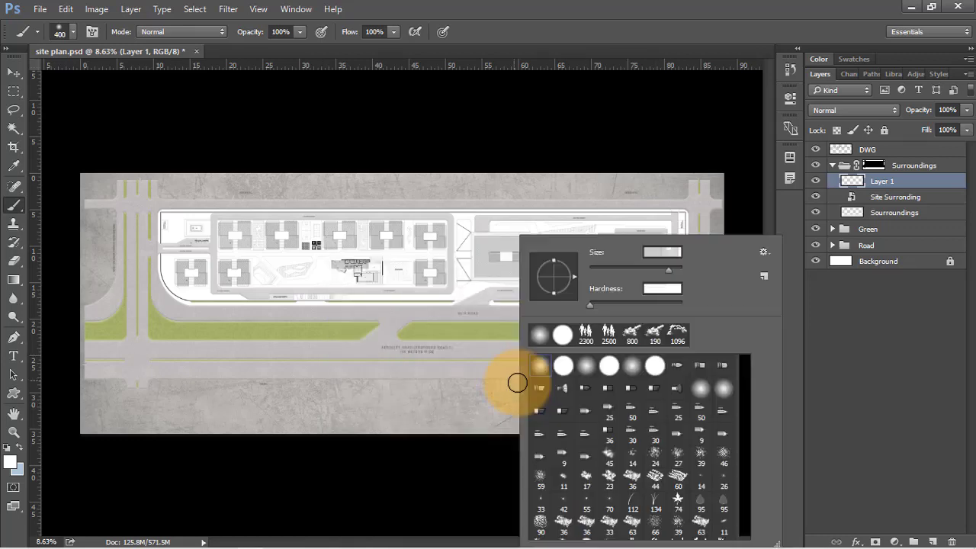
{"action": "left_click", "coordinate": [460, 415]}
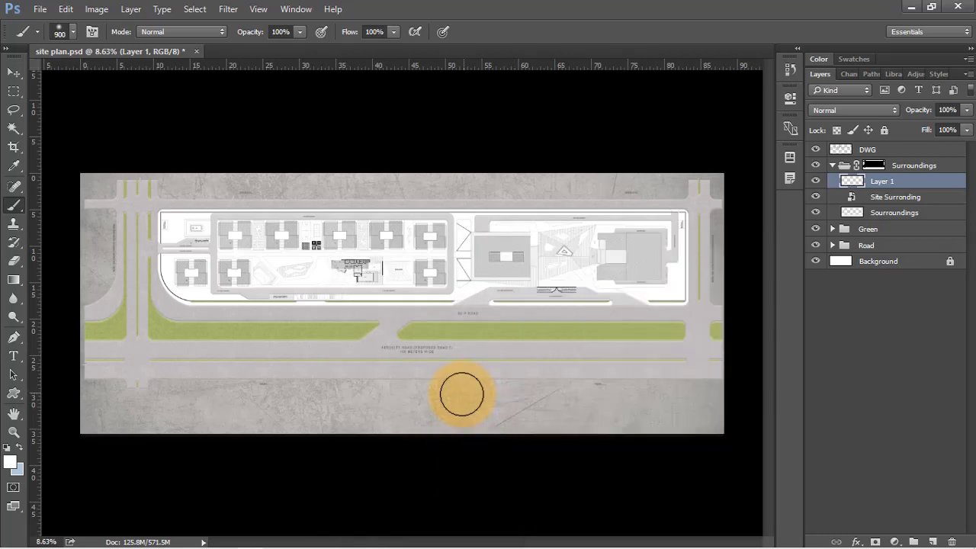
{"action": "key", "text": "bracketright"}
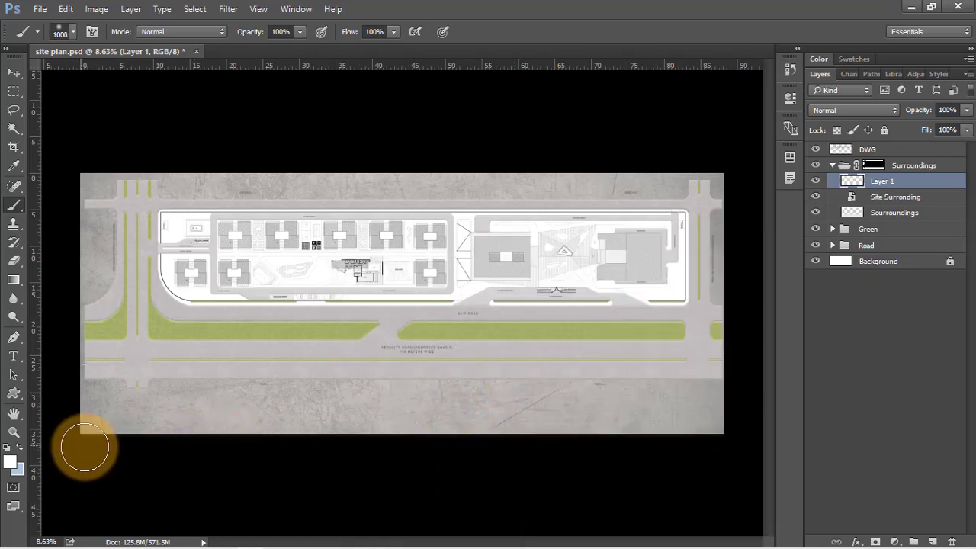
Step: Paint a soft white fade along the outer edges of the plan and set the layer's opacity to 85%
{"action": "left_click_drag", "start_coordinate": [84, 447], "coordinate": [760, 469]}
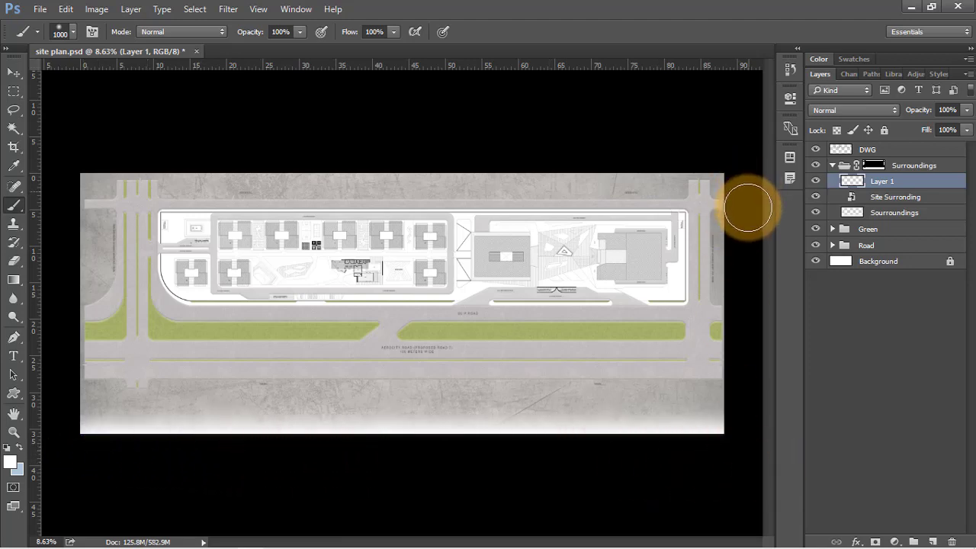
{"action": "mouse_move", "coordinate": [748, 207]}
{"action": "left_mouse_down"}
{"action": "mouse_move", "coordinate": [745, 414]}
{"action": "mouse_move", "coordinate": [728, 179]}
{"action": "mouse_move", "coordinate": [710, 158]}
{"action": "mouse_move", "coordinate": [261, 153]}
{"action": "mouse_move", "coordinate": [51, 164]}
{"action": "mouse_move", "coordinate": [60, 244]}
{"action": "mouse_move", "coordinate": [45, 338]}
{"action": "left_mouse_up"}
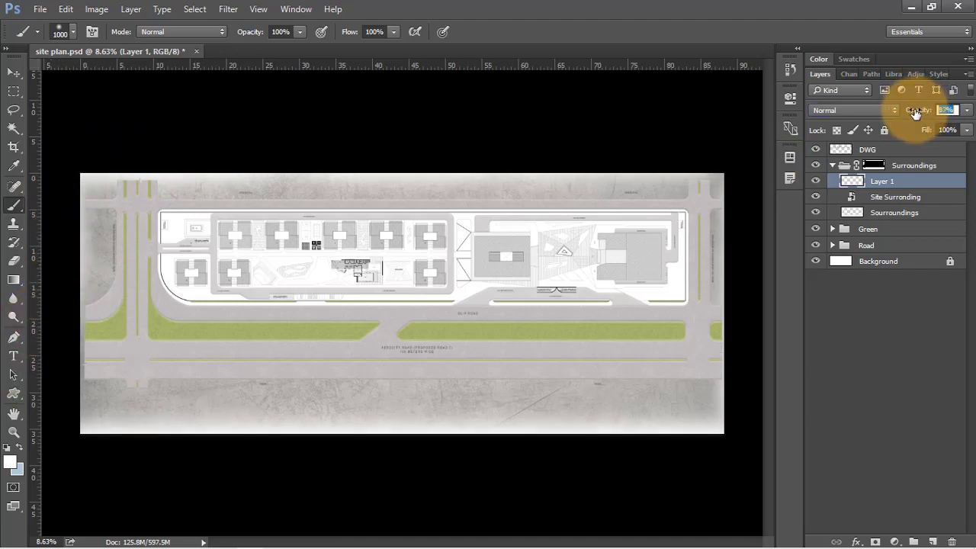
{"action": "left_click_drag", "start_coordinate": [908, 113], "coordinate": [922, 113]}
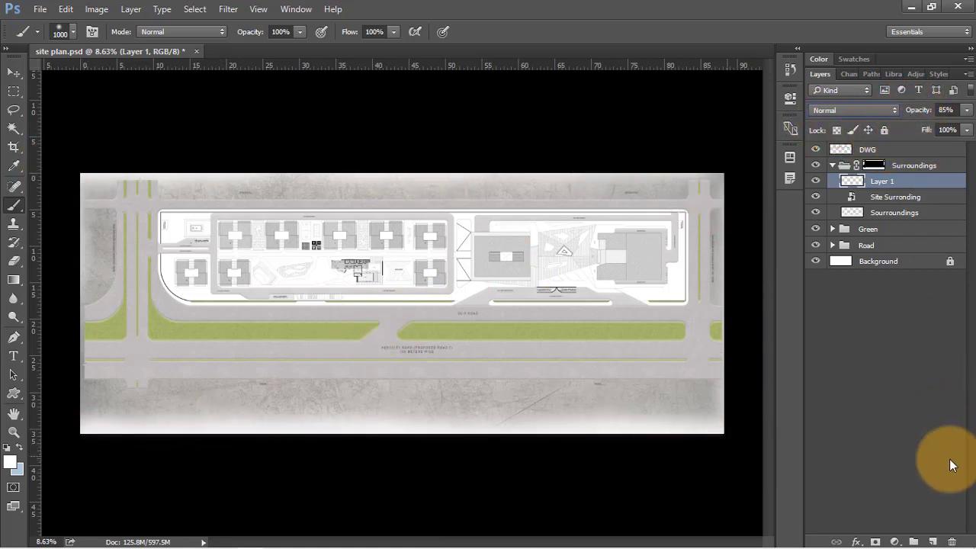
Step: Create another new layer above the white fade layer and set the foreground colour to black
{"action": "left_click", "coordinate": [932, 542]}
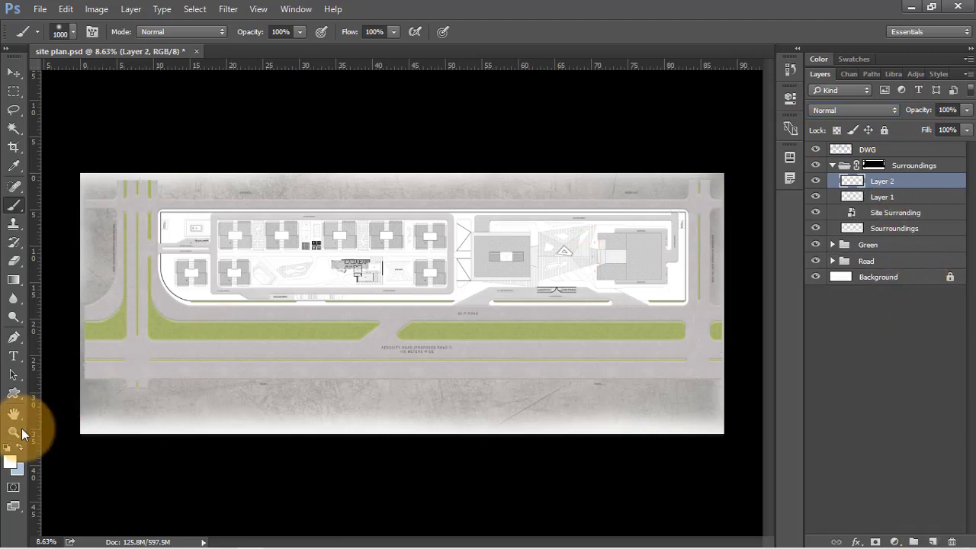
{"action": "left_click", "coordinate": [14, 461]}
{"action": "left_click_drag", "start_coordinate": [514, 277], "coordinate": [301, 419]}
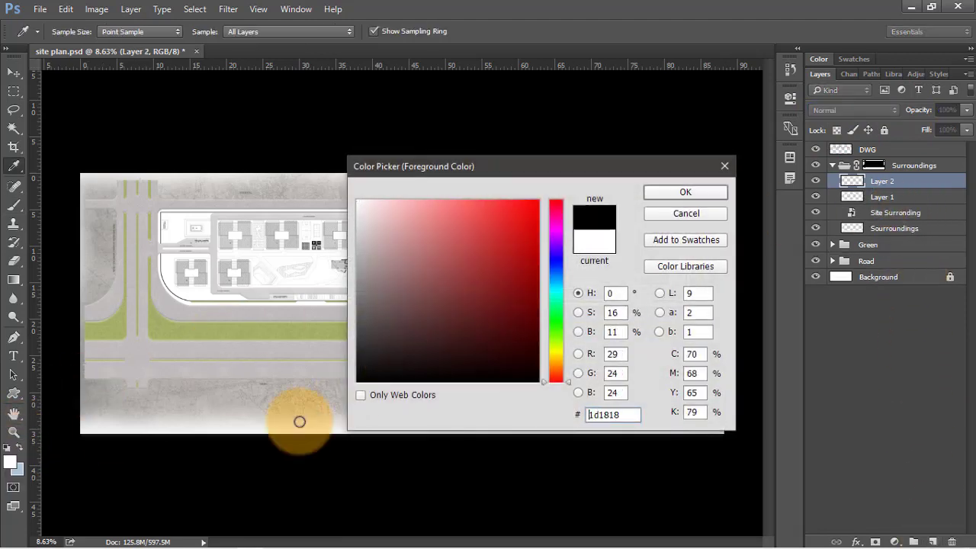
{"action": "left_click", "coordinate": [685, 193]}
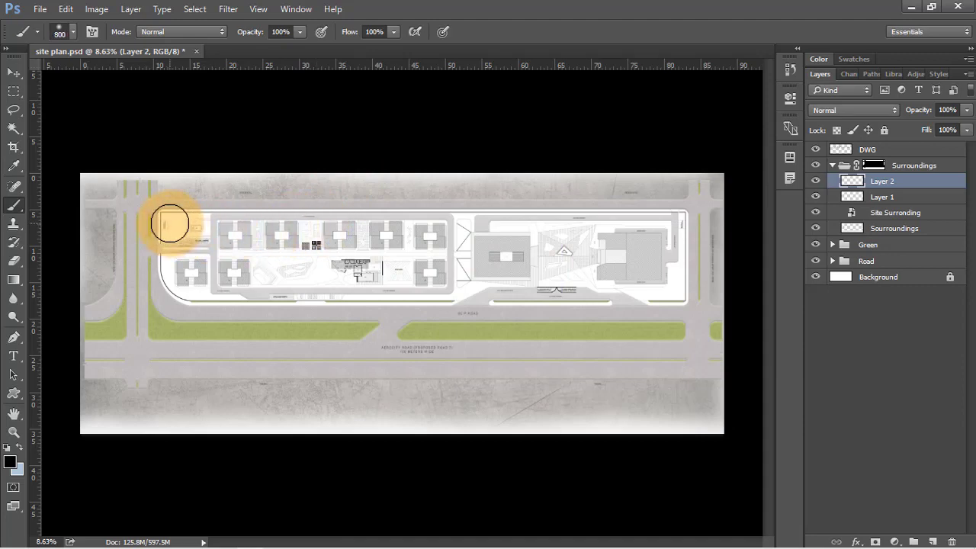
Step: Paint soft black shadows on the surroundings along the outer edges of the roads
{"action": "mouse_move", "coordinate": [181, 213]}
{"action": "left_mouse_down"}
{"action": "mouse_move", "coordinate": [699, 213]}
{"action": "mouse_move", "coordinate": [689, 244]}
{"action": "mouse_move", "coordinate": [693, 274]}
{"action": "left_mouse_up"}
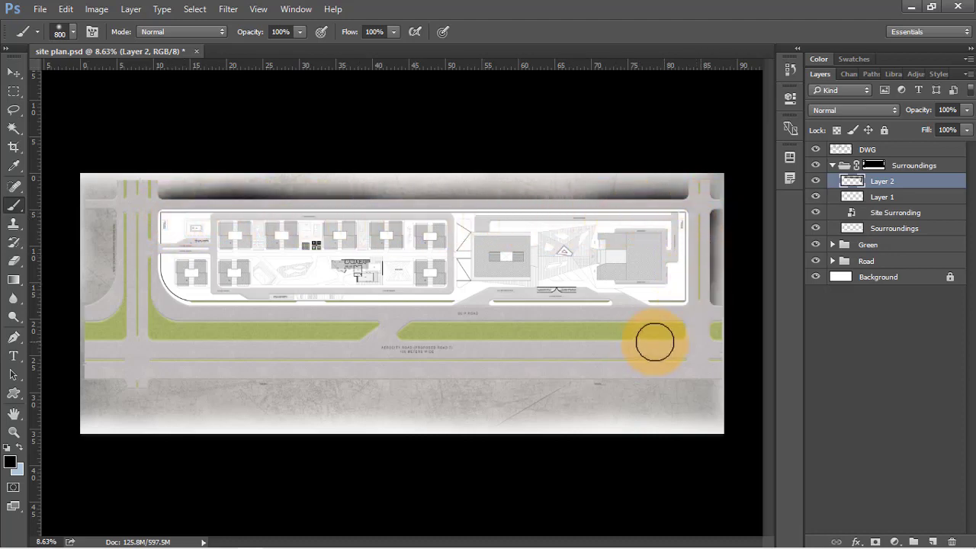
{"action": "left_click_drag", "start_coordinate": [688, 359], "coordinate": [480, 366]}
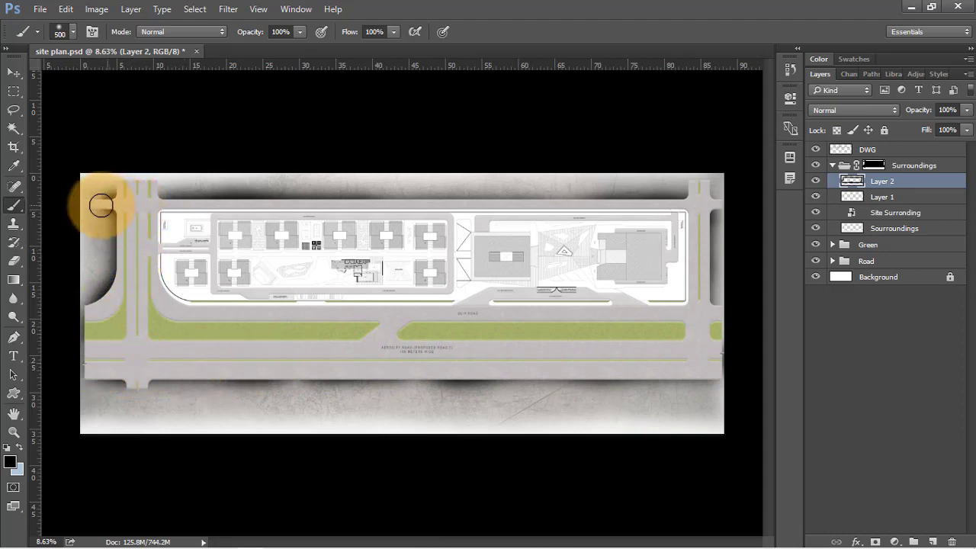
{"action": "key", "text": "bracketright"}
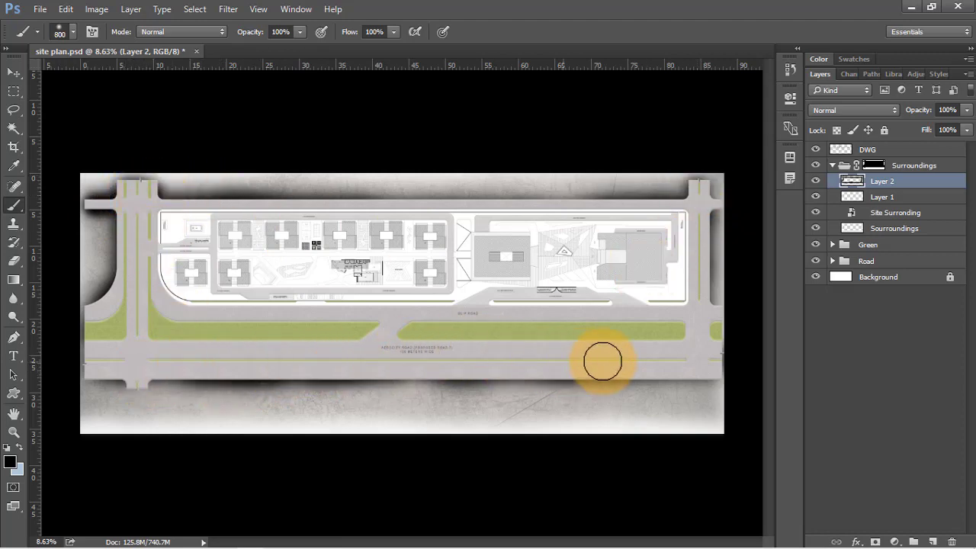
Step: Set the painted shadow layer to Multiply blending at 43% opacity
{"action": "left_click", "coordinate": [863, 111]}
{"action": "left_click", "coordinate": [826, 160]}
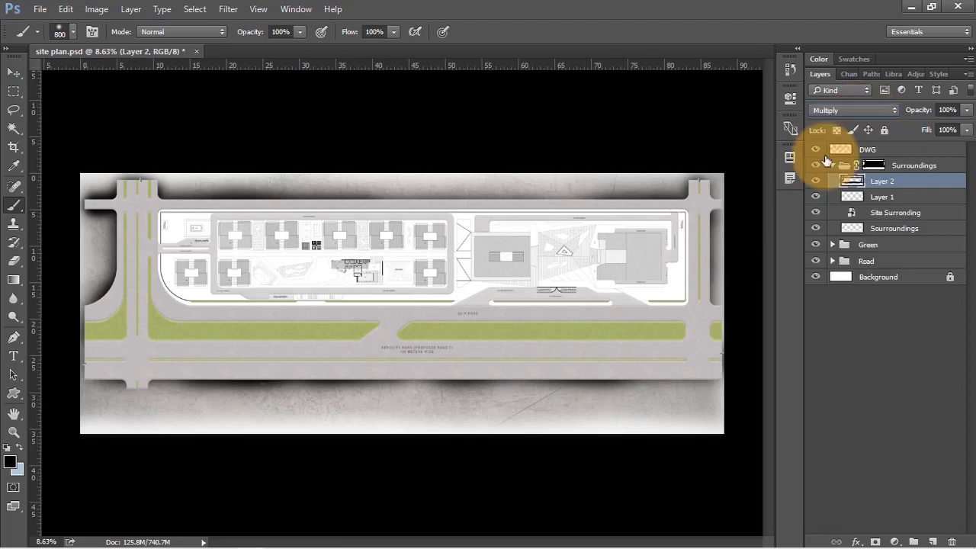
{"action": "left_click_drag", "start_coordinate": [920, 119], "coordinate": [909, 117]}
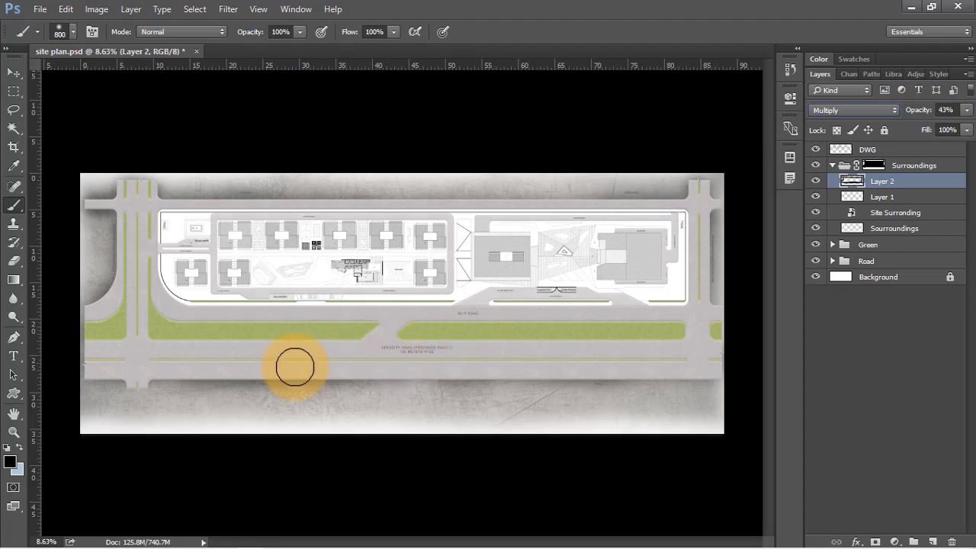
Step: Soften and widen the road-edge shadows with a soft black brush enlarged to 1100 px
{"action": "left_click_drag", "start_coordinate": [393, 355], "coordinate": [617, 354]}
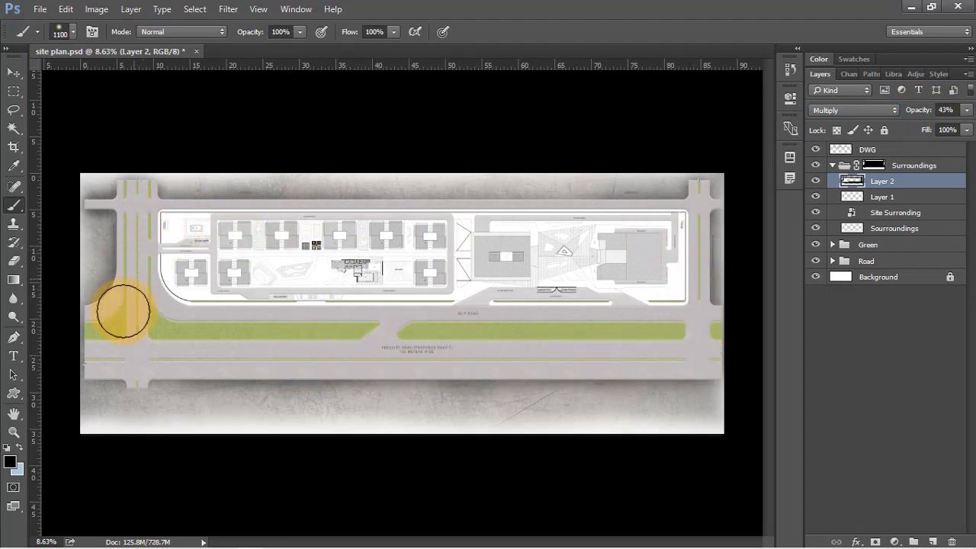
{"action": "mouse_move", "coordinate": [477, 349]}
{"action": "left_mouse_down"}
{"action": "mouse_move", "coordinate": [680, 229]}
{"action": "mouse_move", "coordinate": [468, 218]}
{"action": "mouse_move", "coordinate": [190, 244]}
{"action": "mouse_move", "coordinate": [428, 231]}
{"action": "left_mouse_up"}
{"action": "scroll", "coordinate": [427, 231], "scroll_direction": "down", "scroll_amount": 1}
{"action": "scroll", "coordinate": [428, 231], "scroll_direction": "up", "scroll_amount": 1}
Step: Set up a soft round eraser at 900 px with 0% hardness
{"action": "key", "text": "e"}
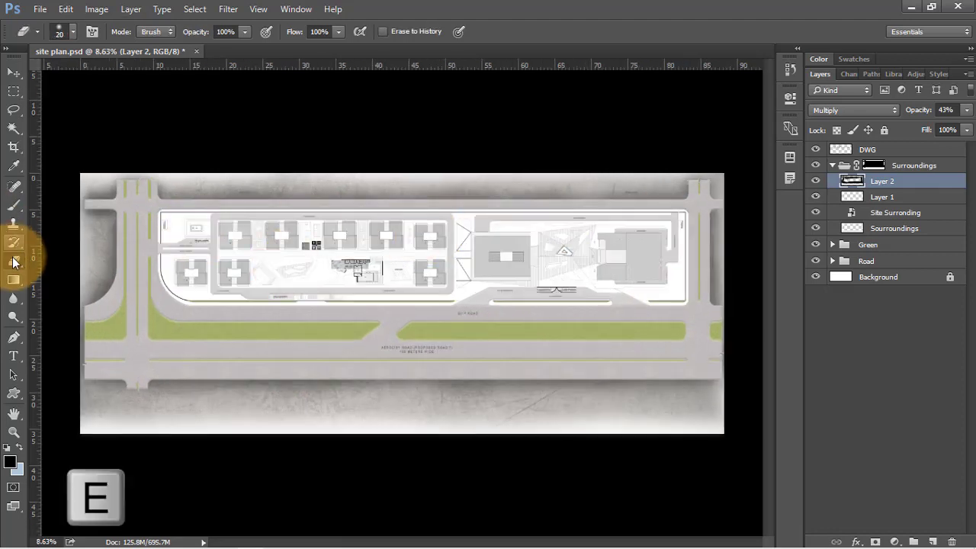
{"action": "left_click_drag", "start_coordinate": [14, 263], "coordinate": [81, 256]}
{"action": "left_click", "coordinate": [287, 252]}
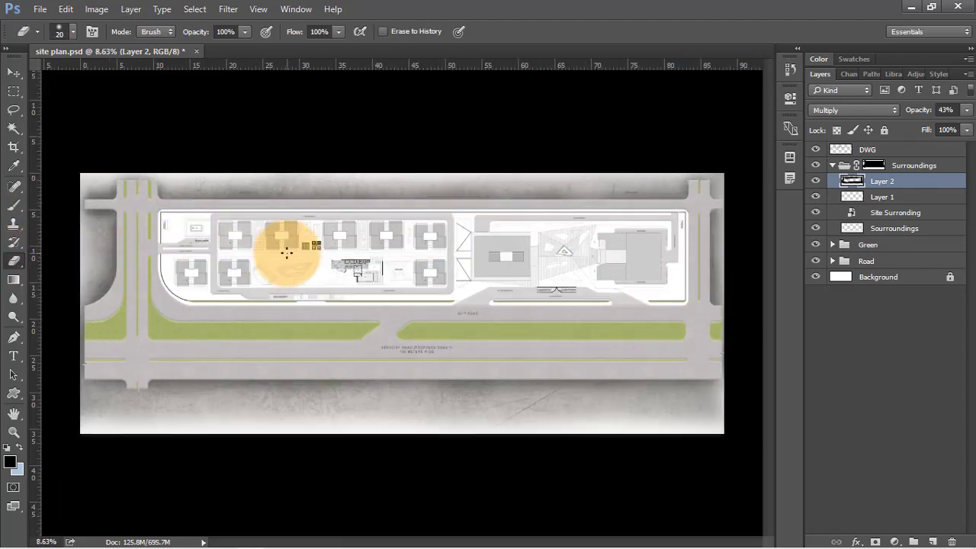
{"action": "key", "text": "bracketright"}
{"action": "key", "text": "bracketright"}
{"action": "key", "text": "bracketright"}
{"action": "key", "text": "bracketright"}
{"action": "key", "text": "bracketright"}
{"action": "key", "text": "bracketright"}
{"action": "key", "text": "bracketright"}
{"action": "key", "text": "bracketright"}
{"action": "mouse_move", "coordinate": [287, 252]}
{"action": "left_mouse_down"}
{"action": "mouse_move", "coordinate": [185, 254]}
{"action": "mouse_move", "coordinate": [201, 205]}
{"action": "left_mouse_up"}
{"action": "right_click", "coordinate": [202, 194]}
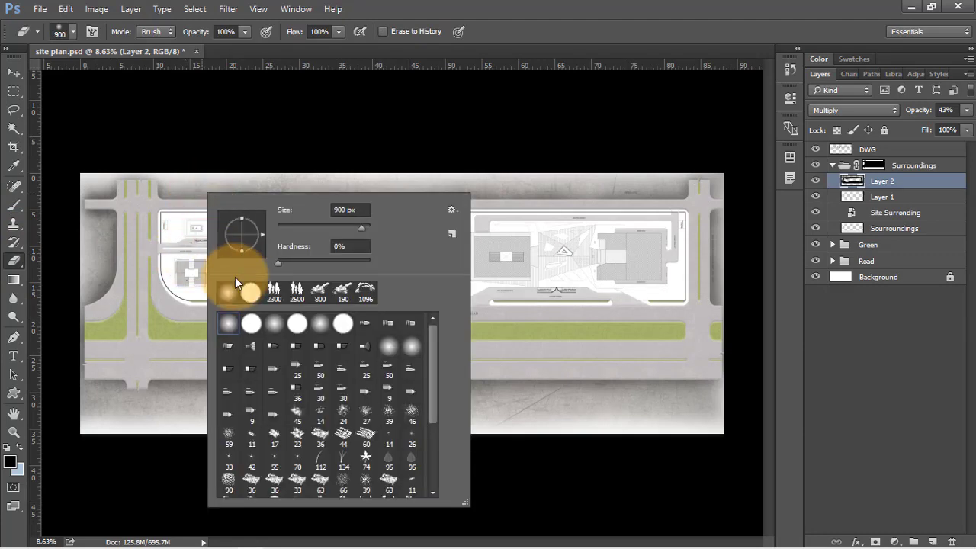
{"action": "left_click", "coordinate": [196, 147]}
Step: Erase the excess shadow around the plan's outer surroundings with the soft eraser enlarged to 1100 px
{"action": "key", "text": "bracketright"}
{"action": "mouse_move", "coordinate": [199, 163]}
{"action": "left_mouse_down"}
{"action": "mouse_move", "coordinate": [718, 155]}
{"action": "mouse_move", "coordinate": [756, 305]}
{"action": "mouse_move", "coordinate": [754, 386]}
{"action": "left_mouse_up"}
{"action": "mouse_move", "coordinate": [95, 480]}
{"action": "left_mouse_down"}
{"action": "mouse_move", "coordinate": [230, 423]}
{"action": "mouse_move", "coordinate": [686, 418]}
{"action": "mouse_move", "coordinate": [48, 355]}
{"action": "mouse_move", "coordinate": [81, 254]}
{"action": "mouse_move", "coordinate": [70, 211]}
{"action": "mouse_move", "coordinate": [175, 138]}
{"action": "mouse_move", "coordinate": [435, 206]}
{"action": "left_mouse_up"}
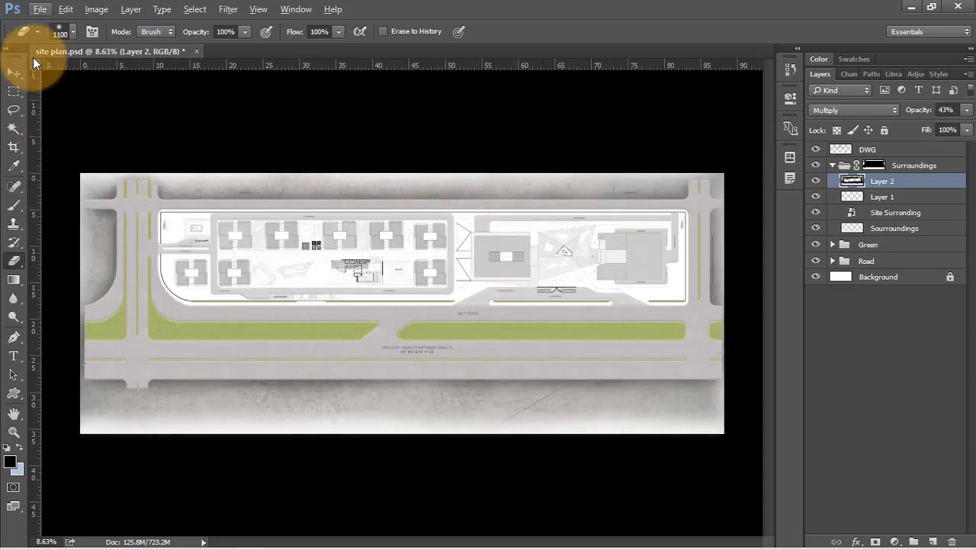
Step: Collapse the Surroundings group and toggle the DWG linework off and back on to check the rendering
{"action": "left_click", "coordinate": [13, 73]}
{"action": "scroll", "coordinate": [275, 275], "scroll_direction": "up", "scroll_amount": 10}
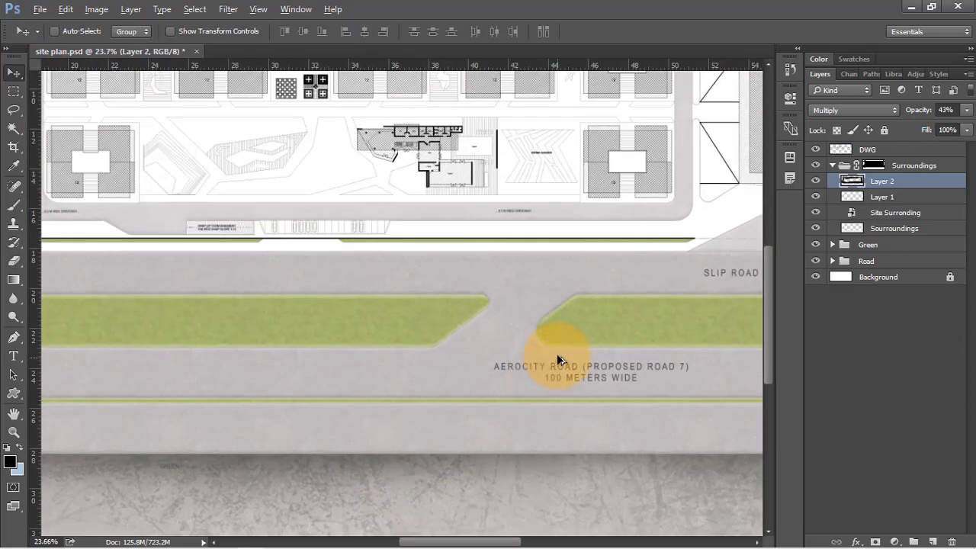
{"action": "scroll", "coordinate": [547, 345], "scroll_direction": "down", "scroll_amount": 4}
{"action": "left_click_drag", "start_coordinate": [491, 325], "coordinate": [449, 396]}
{"action": "scroll", "coordinate": [199, 381], "scroll_direction": "up", "scroll_amount": 1}
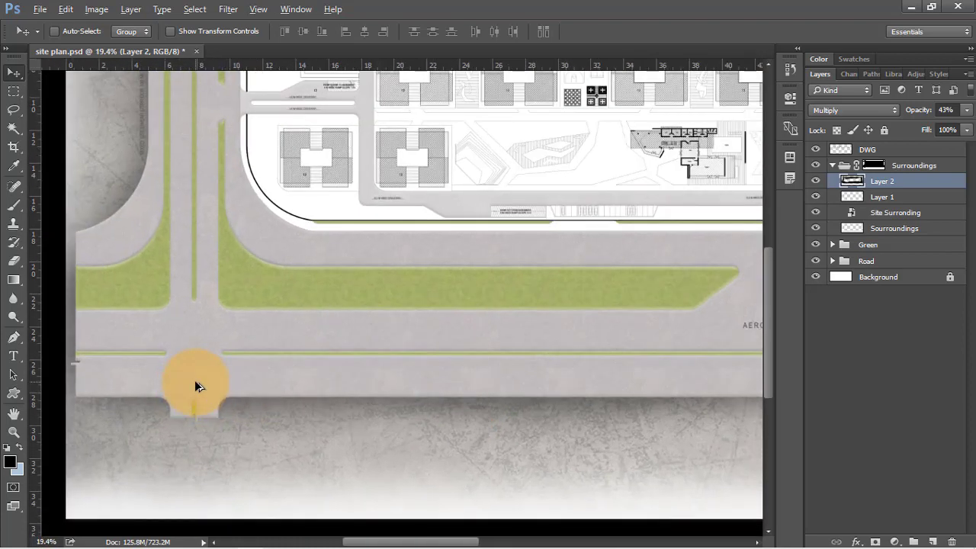
{"action": "left_click", "coordinate": [846, 165]}
{"action": "left_click", "coordinate": [831, 164]}
{"action": "left_click", "coordinate": [817, 151]}
{"action": "left_click", "coordinate": [817, 151]}
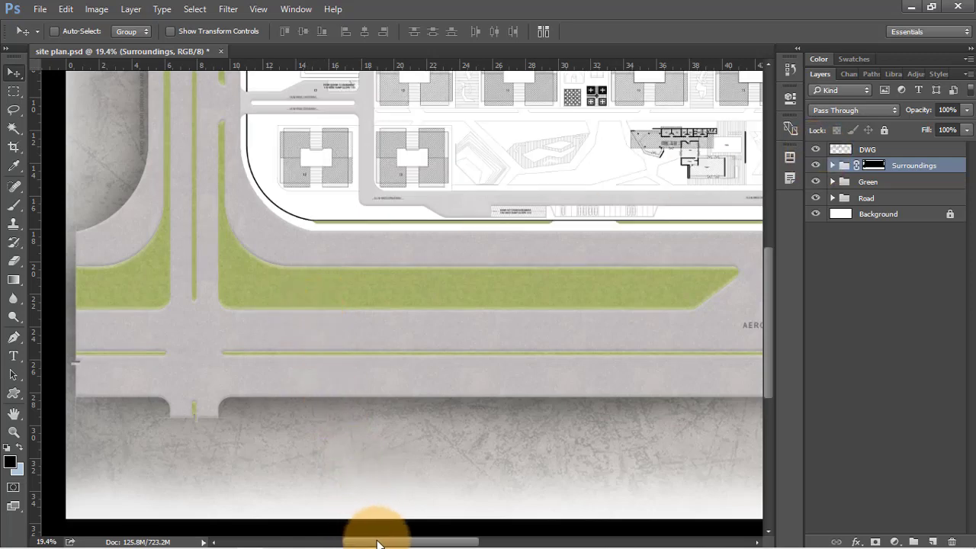
Step: Examine the road shadows, grass strips and faded edges across the whole site plan
{"action": "left_click_drag", "start_coordinate": [377, 543], "coordinate": [559, 542]}
{"action": "scroll", "coordinate": [475, 420], "scroll_direction": "up", "scroll_amount": 3}
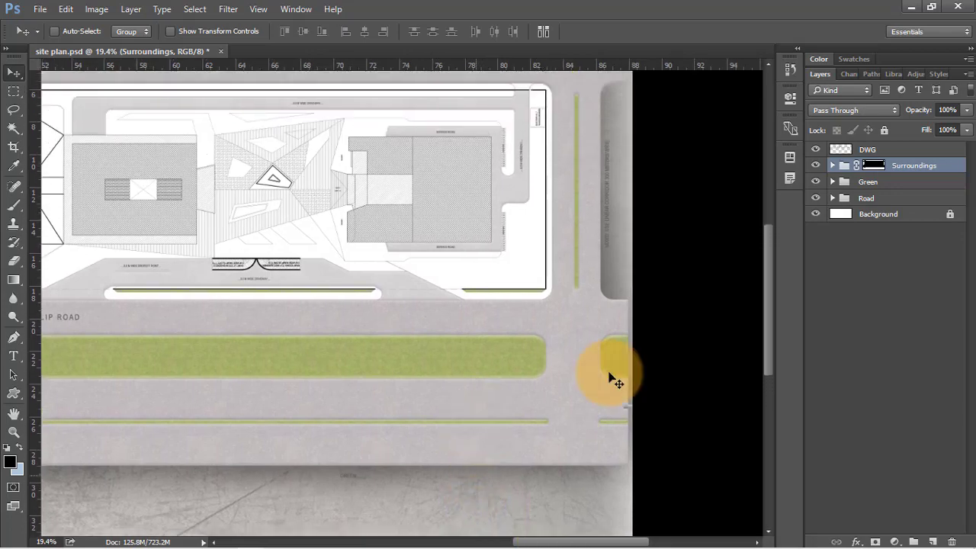
{"action": "scroll", "coordinate": [609, 375], "scroll_direction": "up", "scroll_amount": 1}
{"action": "scroll", "coordinate": [714, 390], "scroll_direction": "down", "scroll_amount": 3}
{"action": "scroll", "coordinate": [242, 303], "scroll_direction": "up", "scroll_amount": 2}
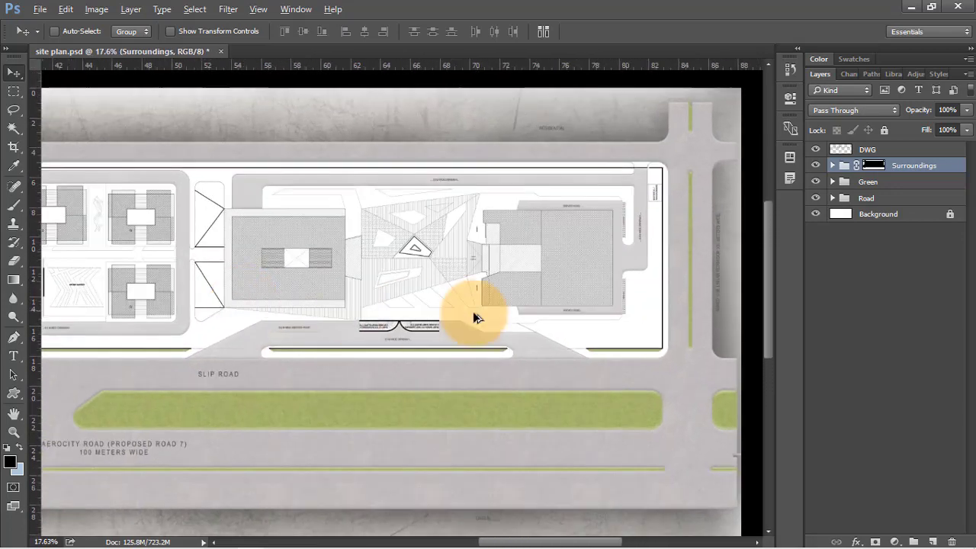
{"action": "scroll", "coordinate": [533, 313], "scroll_direction": "down", "scroll_amount": 2}
{"action": "scroll", "coordinate": [114, 277], "scroll_direction": "up", "scroll_amount": 2}
{"action": "scroll", "coordinate": [485, 316], "scroll_direction": "up", "scroll_amount": 1}
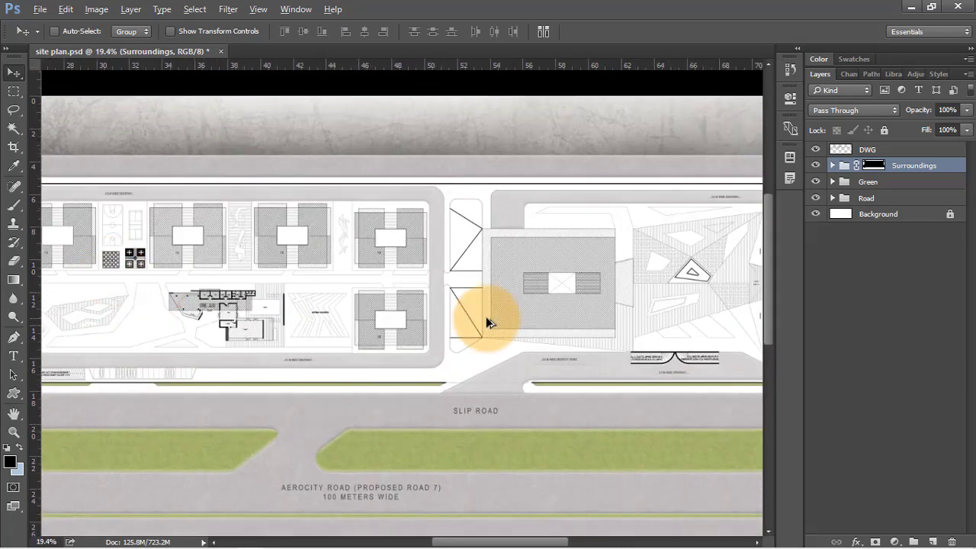
{"action": "scroll", "coordinate": [578, 327], "scroll_direction": "down", "scroll_amount": 3}
{"action": "scroll", "coordinate": [99, 278], "scroll_direction": "up", "scroll_amount": 4}
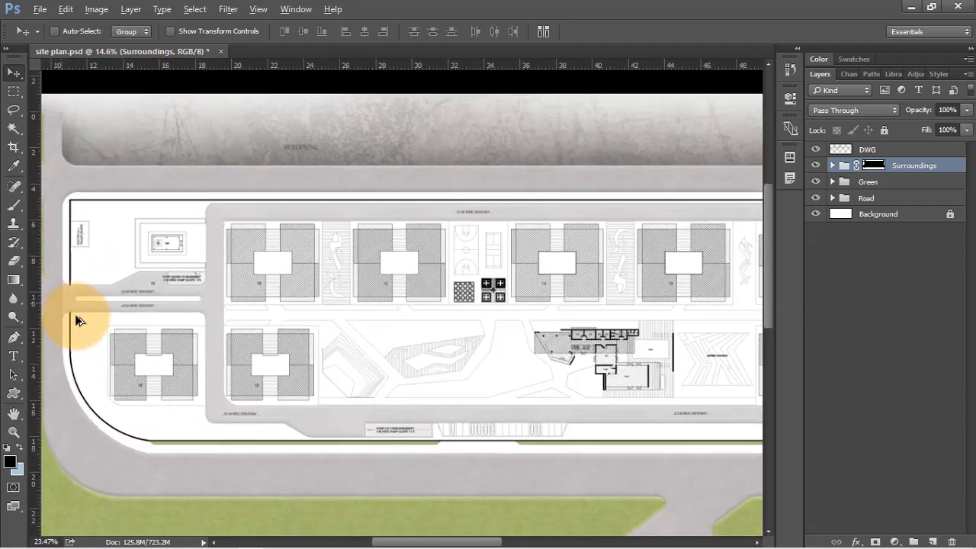
{"action": "scroll", "coordinate": [77, 320], "scroll_direction": "up", "scroll_amount": 2}
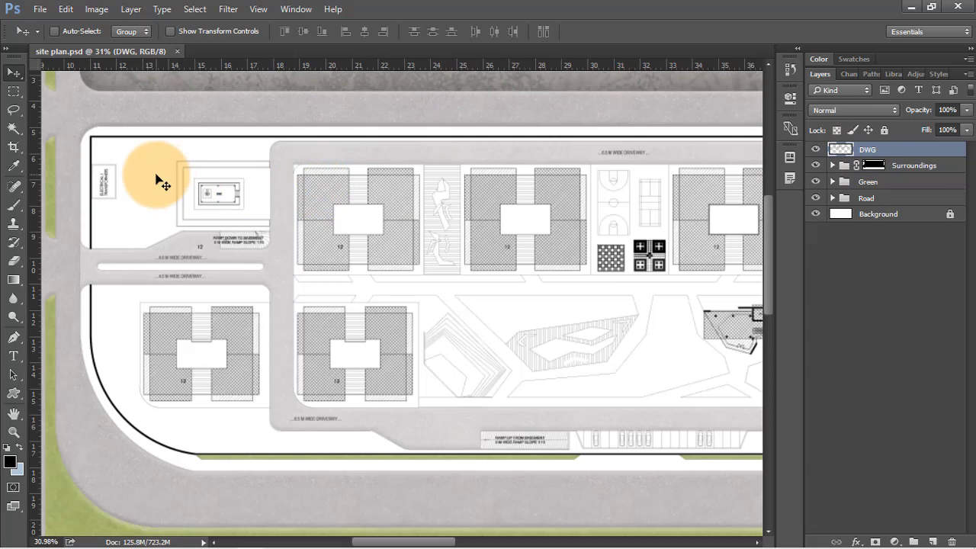
Step: On the DWG layer, select the open areas inside the western site boundary on both sides of the entrance driveway with the Magic Wand
{"action": "key", "text": "w"}
{"action": "key", "text": "w"}
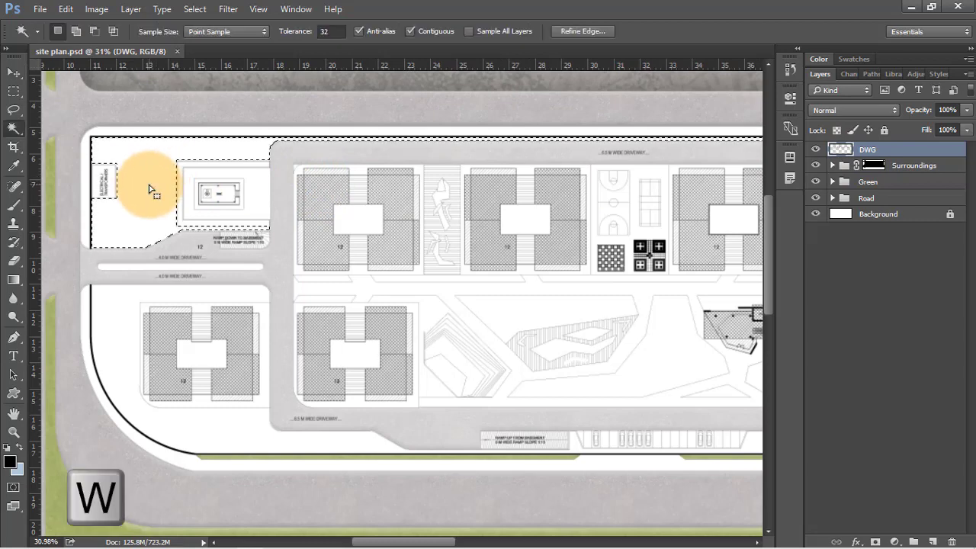
{"action": "scroll", "coordinate": [132, 414], "scroll_direction": "up", "scroll_amount": 1}
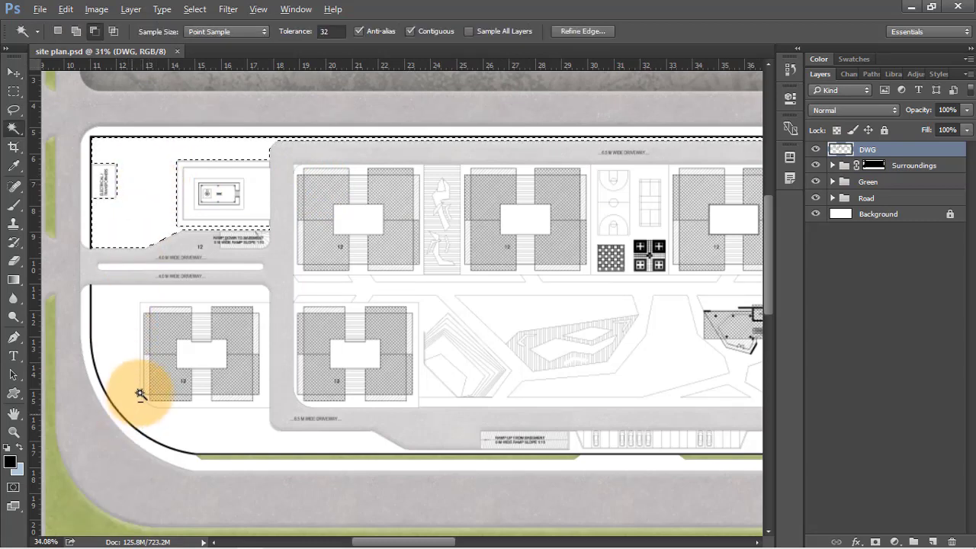
{"action": "scroll", "coordinate": [359, 183], "scroll_direction": "up", "scroll_amount": 3}
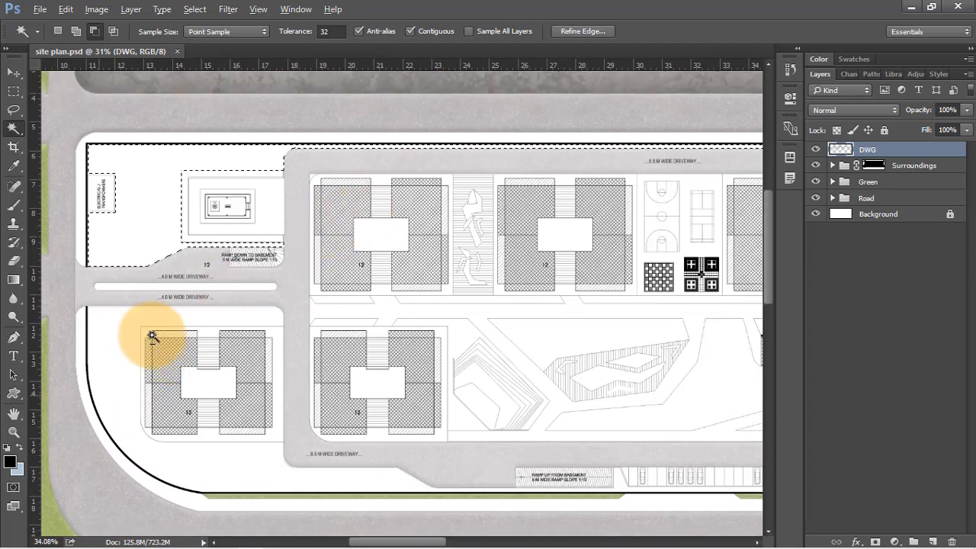
{"action": "scroll", "coordinate": [153, 336], "scroll_direction": "up", "scroll_amount": 1}
{"action": "left_click", "coordinate": [127, 354], "text": "shift"}
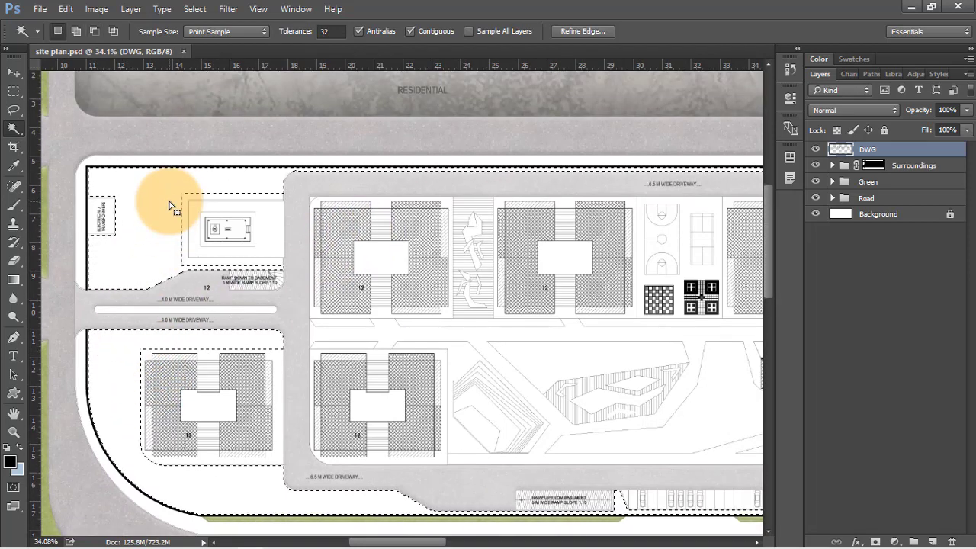
Step: Add the planting strips along the central walkway and the area around the stepped landscape feature to the selection
{"action": "scroll", "coordinate": [172, 208], "scroll_direction": "down", "scroll_amount": 1}
{"action": "scroll", "coordinate": [152, 244], "scroll_direction": "up", "scroll_amount": 1}
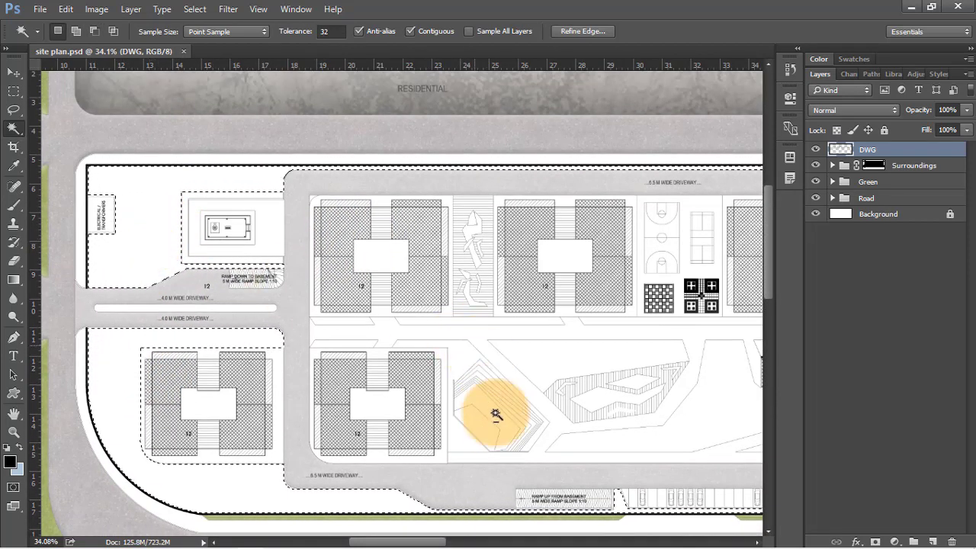
{"action": "scroll", "coordinate": [501, 435], "scroll_direction": "up", "scroll_amount": 3}
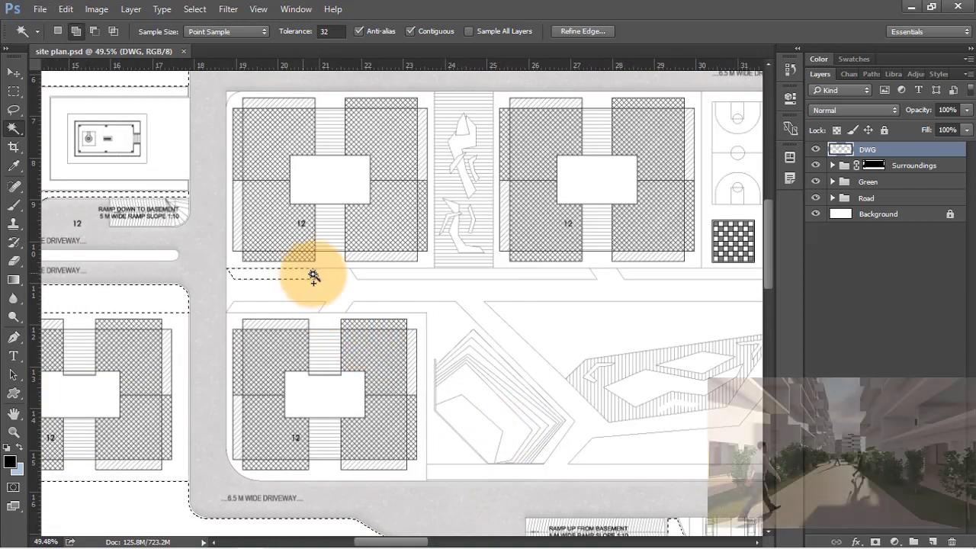
{"action": "left_click", "coordinate": [372, 276], "text": "shift"}
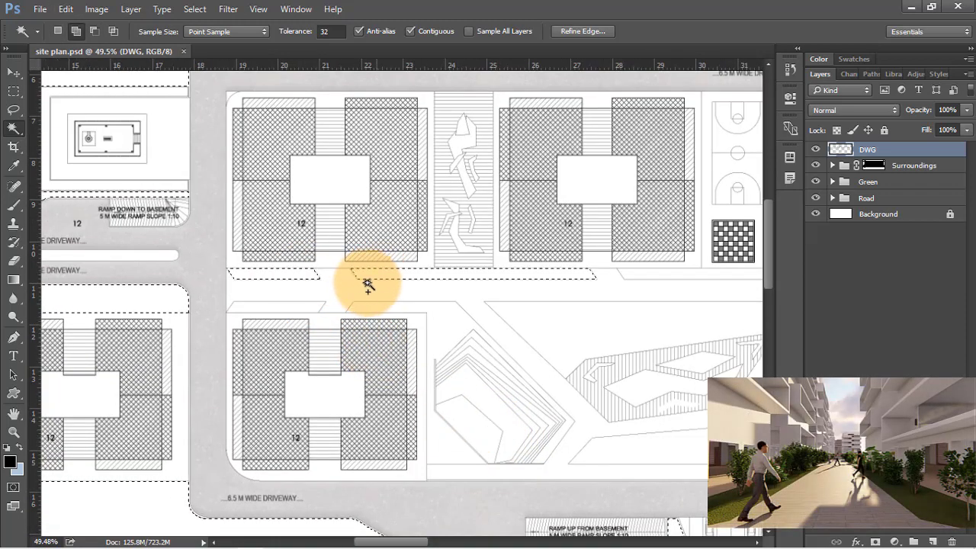
{"action": "left_click", "coordinate": [305, 309], "text": "shift"}
{"action": "left_click", "coordinate": [460, 322], "text": "shift"}
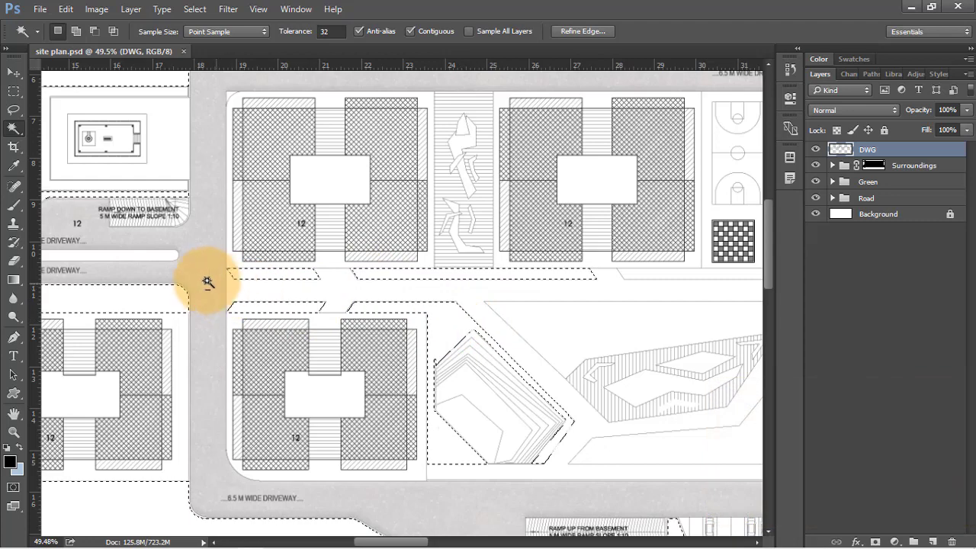
Step: Add the lawn above the hatched angular feature and the next strip along the central walkway to the selection
{"action": "scroll", "coordinate": [206, 285], "scroll_direction": "down", "scroll_amount": 2}
{"action": "scroll", "coordinate": [686, 364], "scroll_direction": "up", "scroll_amount": 2}
{"action": "scroll", "coordinate": [706, 372], "scroll_direction": "up", "scroll_amount": 1}
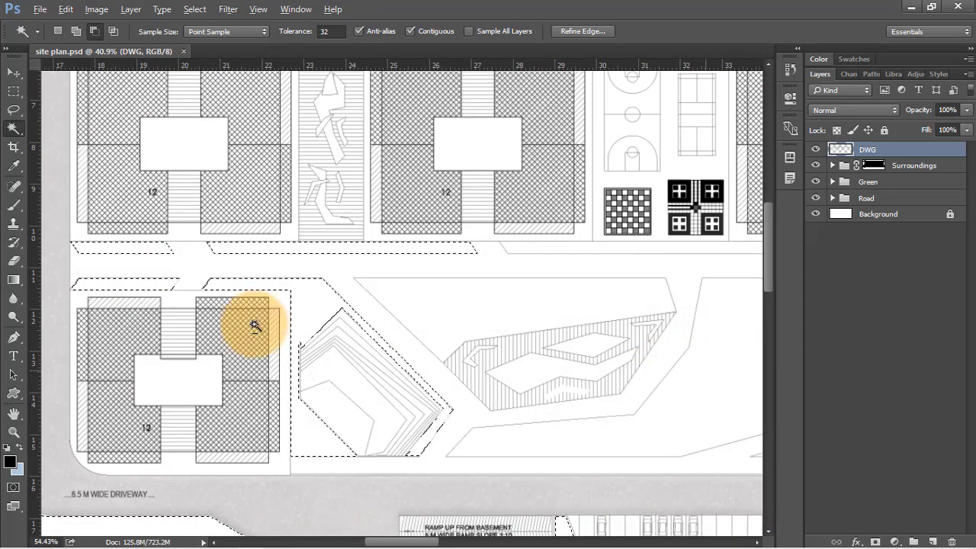
{"action": "scroll", "coordinate": [518, 296], "scroll_direction": "up", "scroll_amount": 3}
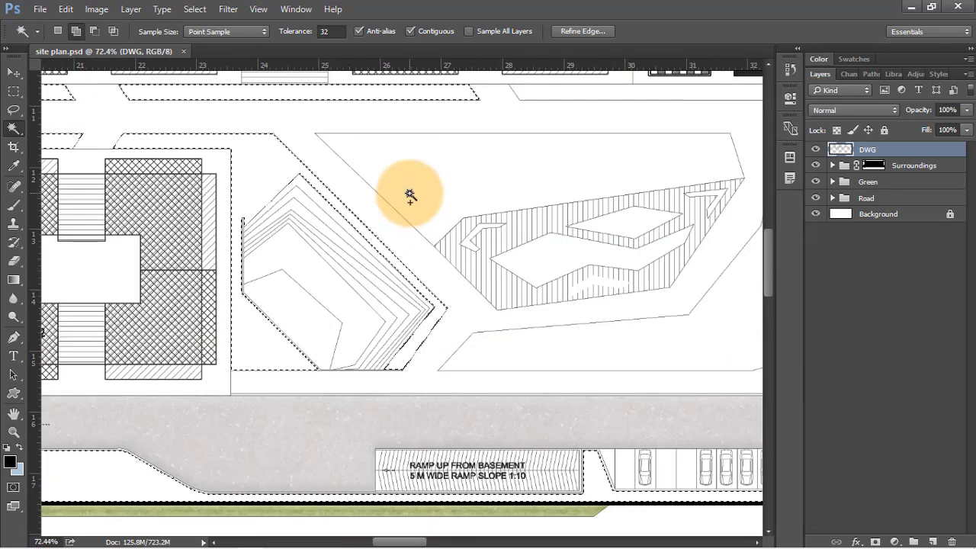
{"action": "left_click", "coordinate": [410, 196], "text": "shift"}
{"action": "left_click", "coordinate": [522, 94], "text": "shift"}
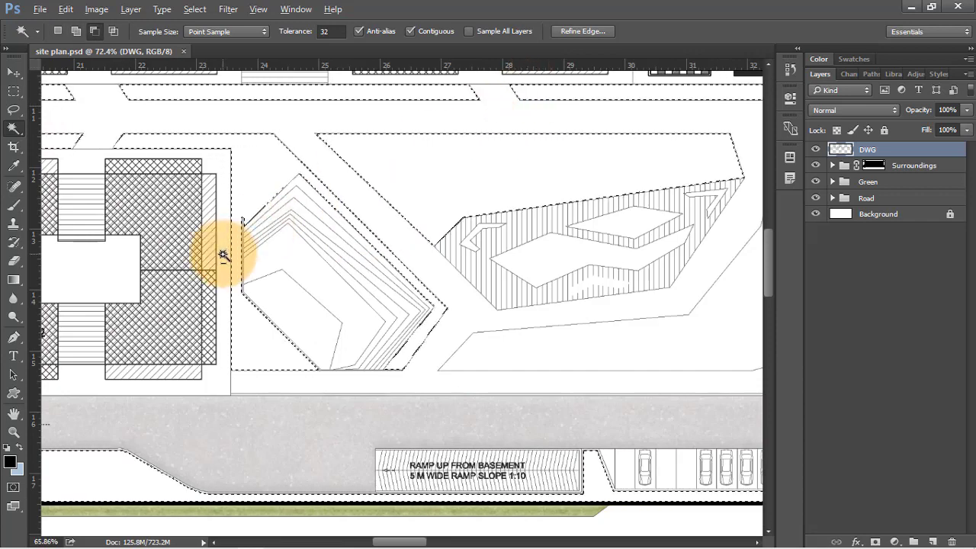
Step: Extend the Magic Wand selection to the remaining central lawns, the eastern plaza's planting beds and the open ground along the eastern boundary
{"action": "scroll", "coordinate": [223, 254], "scroll_direction": "down", "scroll_amount": 3}
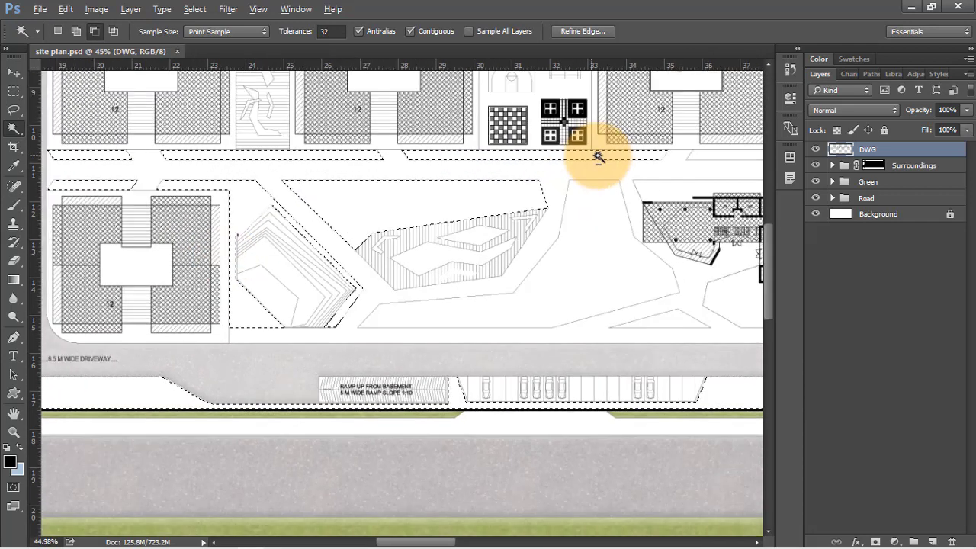
{"action": "scroll", "coordinate": [720, 176], "scroll_direction": "right", "scroll_amount": 2}
{"action": "scroll", "coordinate": [141, 218], "scroll_direction": "down", "scroll_amount": 2}
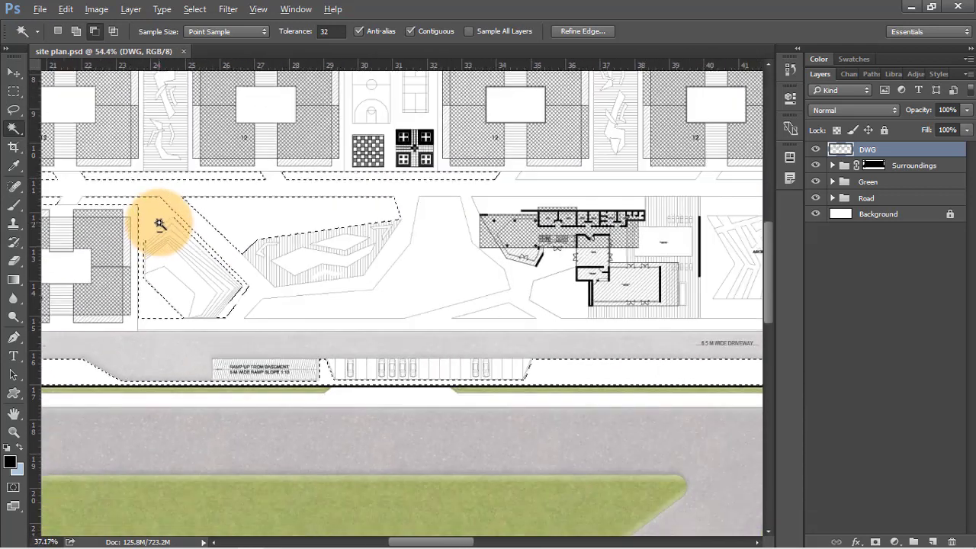
{"action": "scroll", "coordinate": [675, 233], "scroll_direction": "up", "scroll_amount": 2}
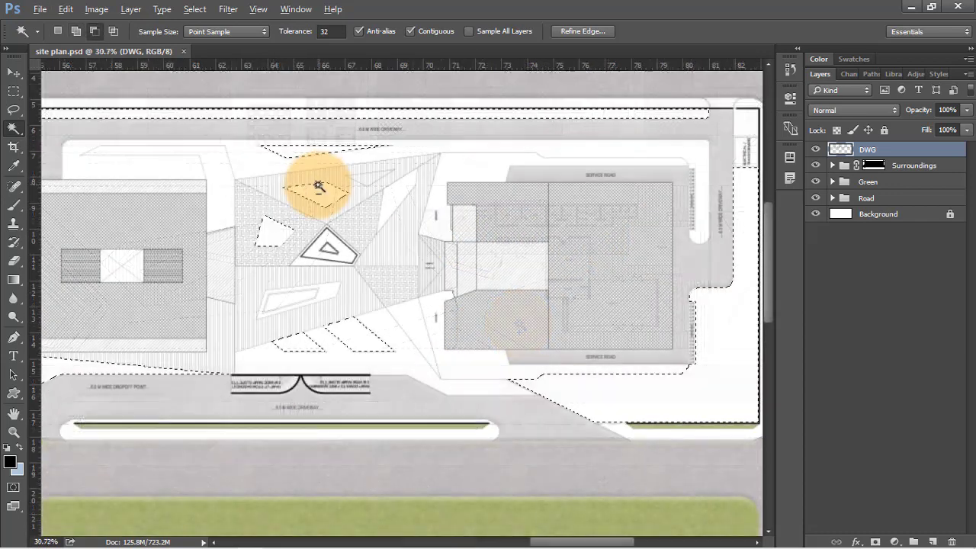
{"action": "scroll", "coordinate": [319, 186], "scroll_direction": "down", "scroll_amount": 1}
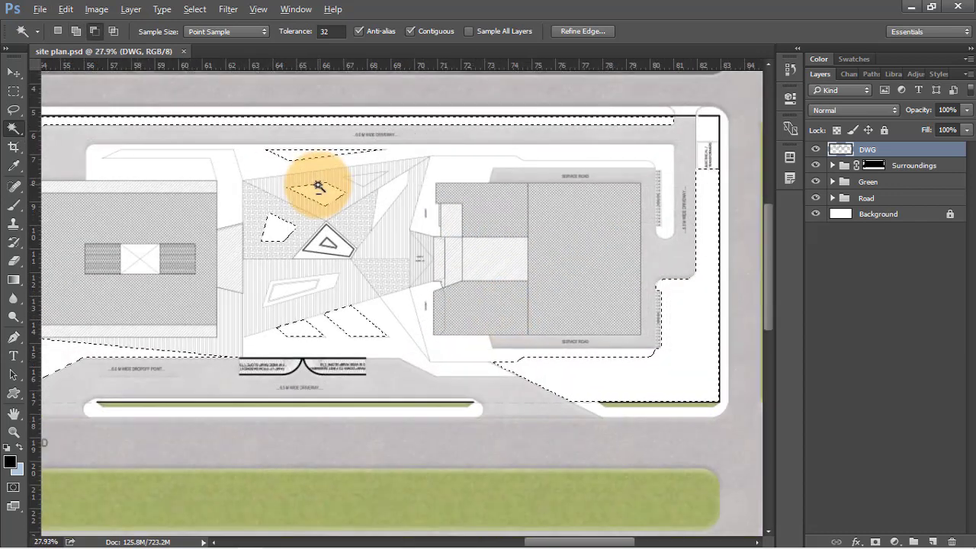
{"action": "scroll", "coordinate": [702, 107], "scroll_direction": "up", "scroll_amount": 5}
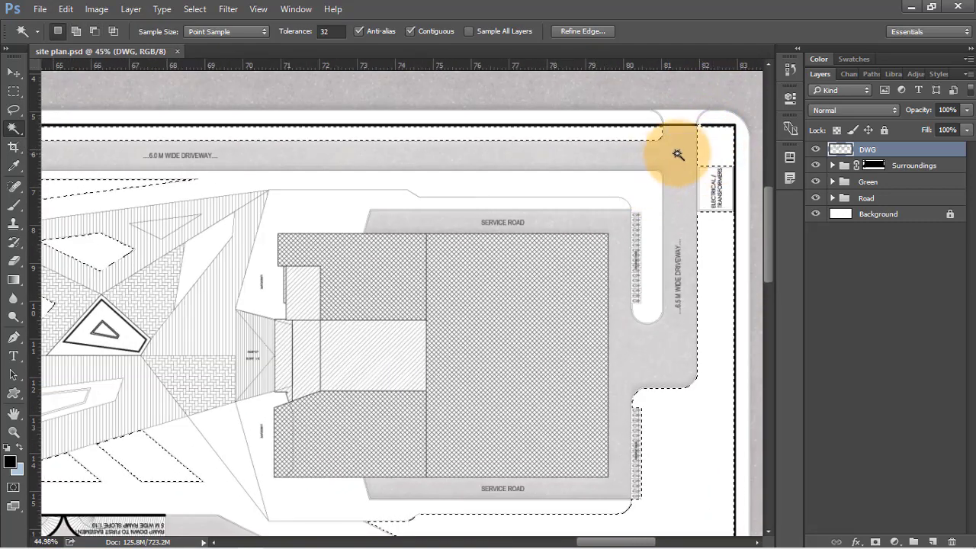
{"action": "scroll", "coordinate": [702, 126], "scroll_direction": "down", "scroll_amount": 7}
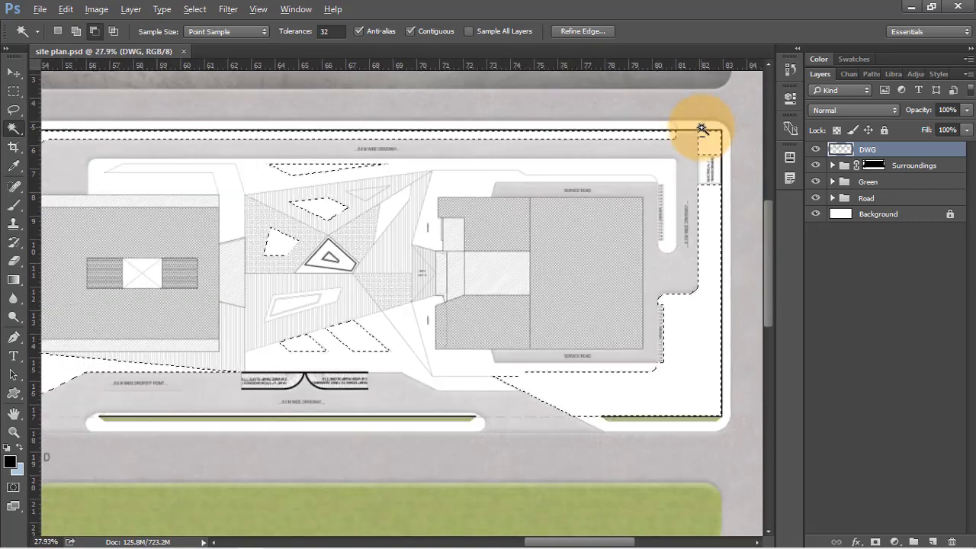
Step: Add the open areas around the easternmost building, the plaza's sliver-shaped bed and the strip north of the neighbouring large building to the selection
{"action": "scroll", "coordinate": [479, 191], "scroll_direction": "up", "scroll_amount": 5}
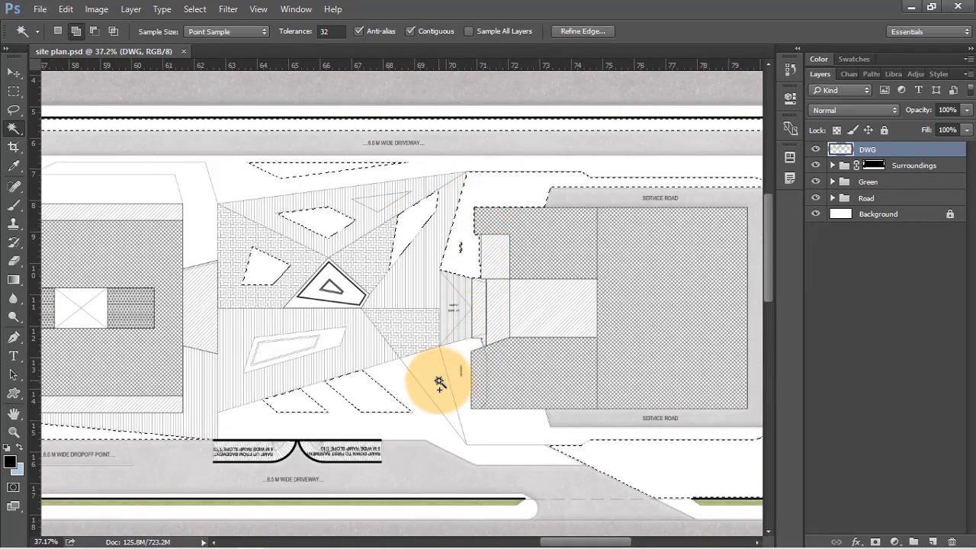
{"action": "scroll", "coordinate": [307, 373], "scroll_direction": "down", "scroll_amount": 4}
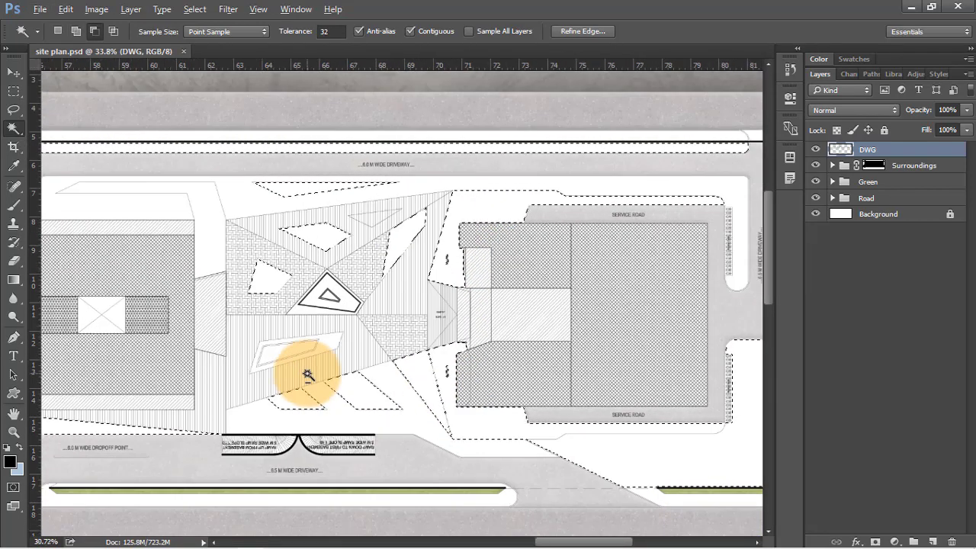
{"action": "scroll", "coordinate": [709, 274], "scroll_direction": "down", "scroll_amount": 1}
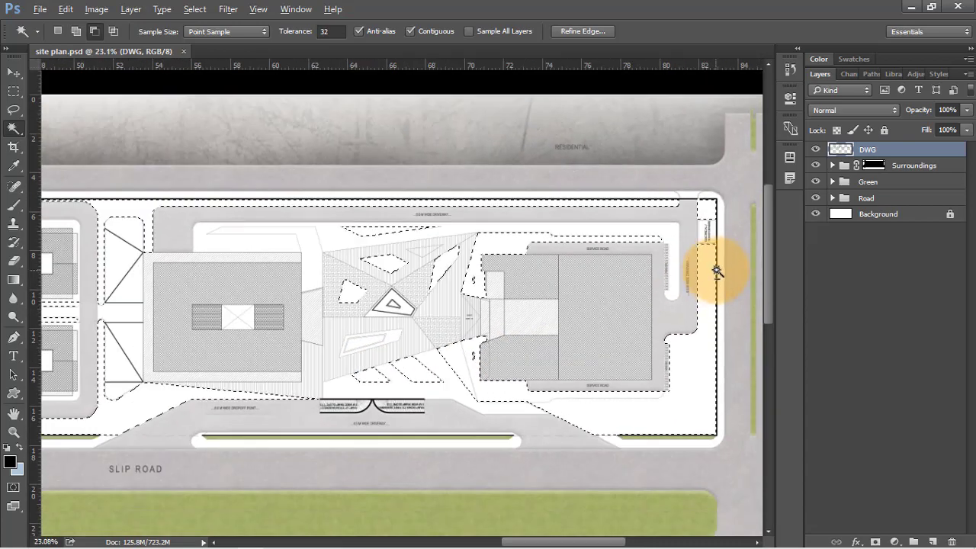
{"action": "scroll", "coordinate": [290, 242], "scroll_direction": "up", "scroll_amount": 2}
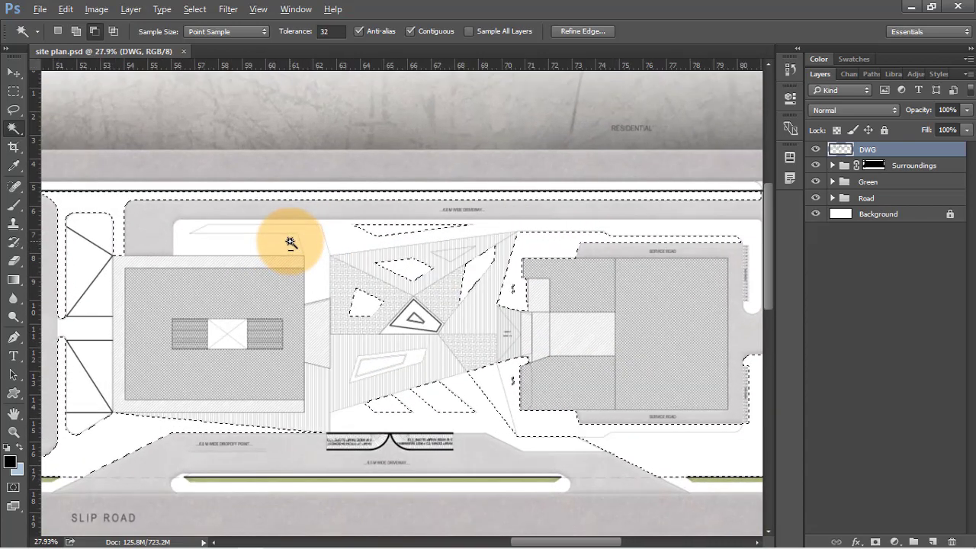
{"action": "scroll", "coordinate": [464, 246], "scroll_direction": "up", "scroll_amount": 2}
{"action": "scroll", "coordinate": [469, 265], "scroll_direction": "up", "scroll_amount": 4}
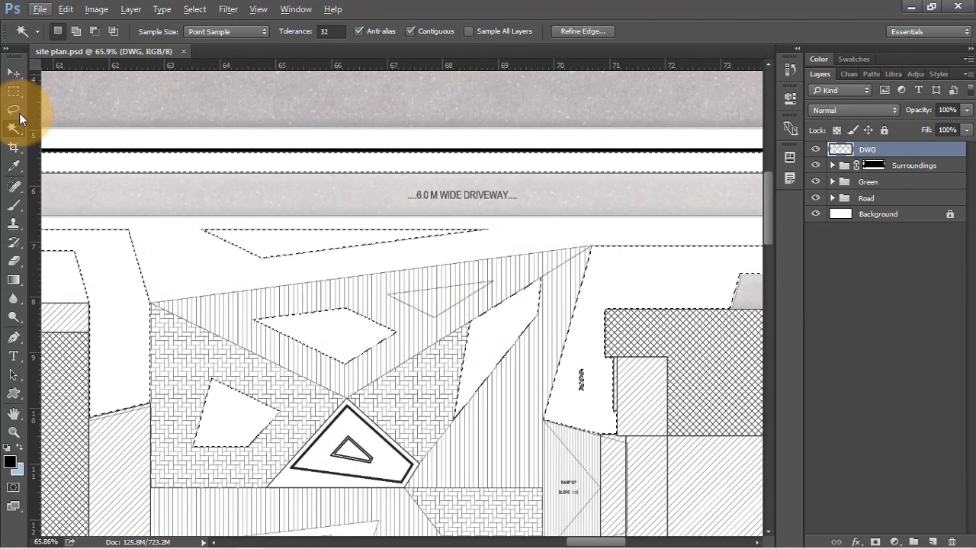
Step: Add the hatched triangular bed in the eastern plaza to the selection by tracing its three corners with the Polygonal Lasso
{"action": "right_click", "coordinate": [14, 112]}
{"action": "left_click", "coordinate": [76, 118]}
{"action": "scroll", "coordinate": [505, 312], "scroll_direction": "up", "scroll_amount": 5}
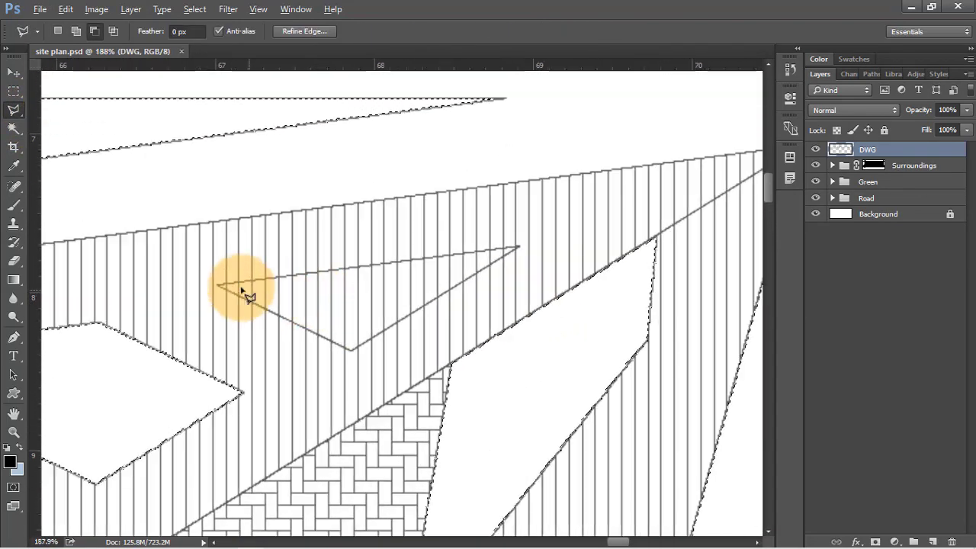
{"action": "left_click", "coordinate": [218, 285]}
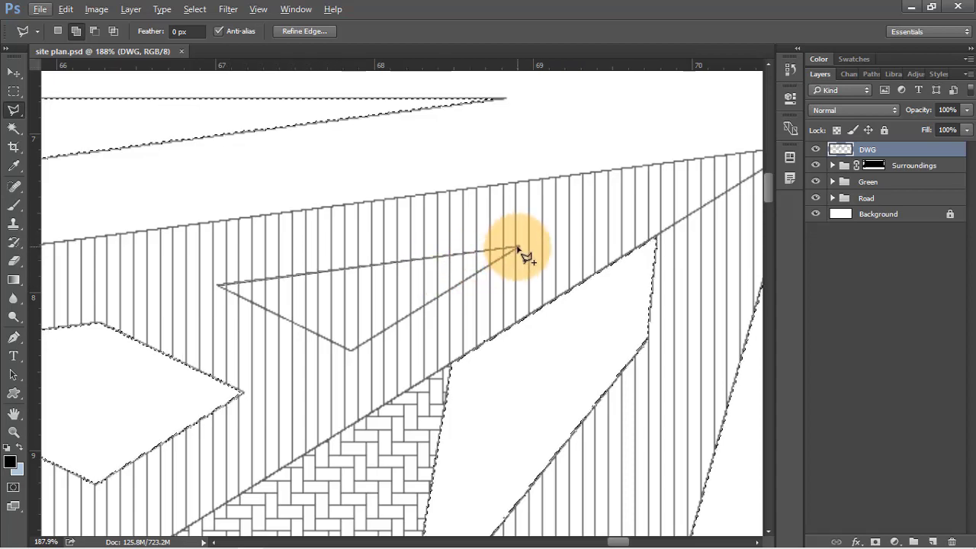
{"action": "left_click", "coordinate": [354, 350]}
{"action": "left_click", "coordinate": [220, 285]}
{"action": "scroll", "coordinate": [399, 257], "scroll_direction": "down", "scroll_amount": 4}
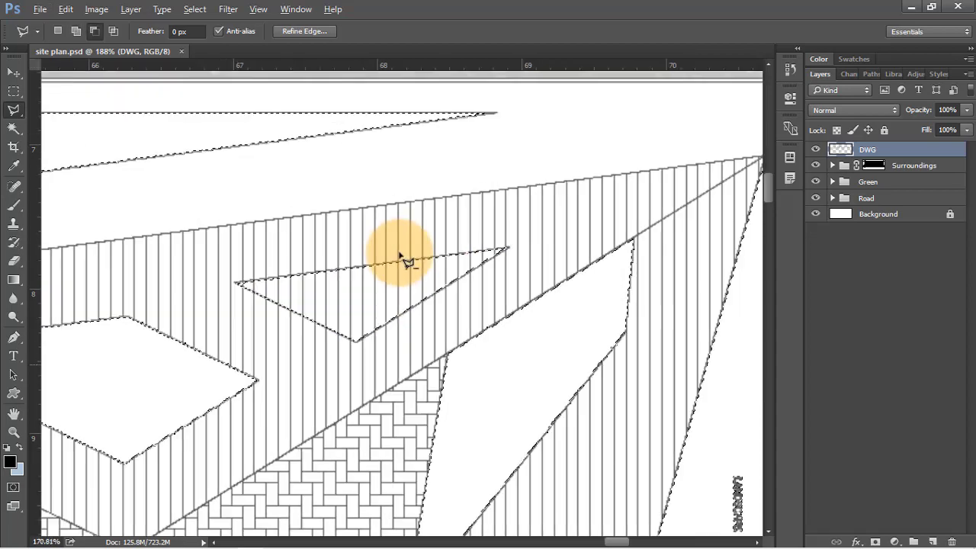
{"action": "scroll", "coordinate": [462, 259], "scroll_direction": "down", "scroll_amount": 4}
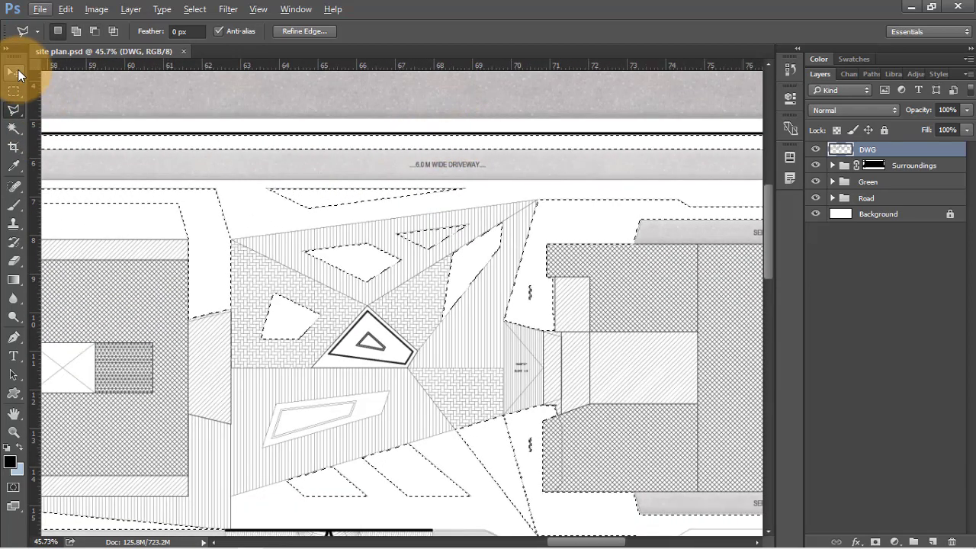
Step: Create a new layer above Outer Grass inside the Green group, keeping the selection active
{"action": "left_click", "coordinate": [13, 74]}
{"action": "scroll", "coordinate": [518, 224], "scroll_direction": "down", "scroll_amount": 5}
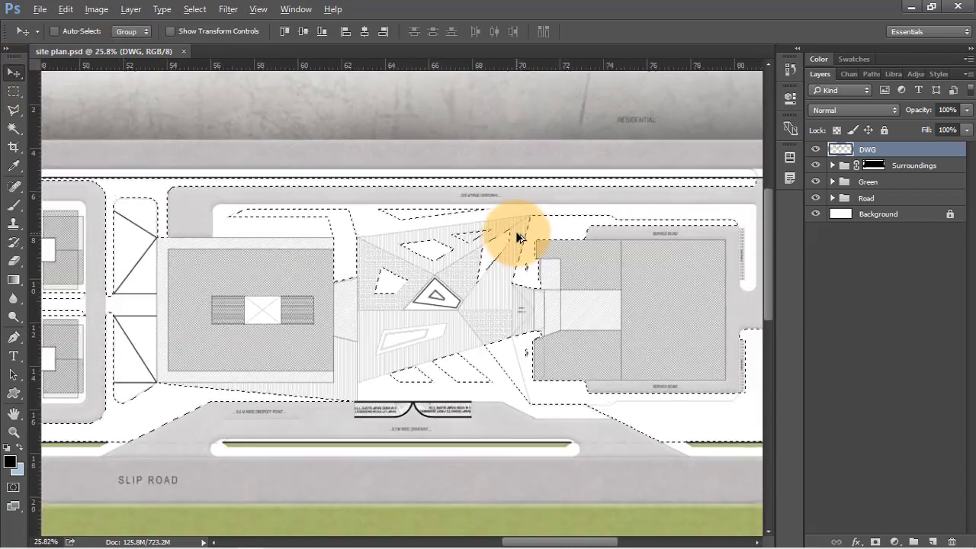
{"action": "scroll", "coordinate": [518, 239], "scroll_direction": "down", "scroll_amount": 3}
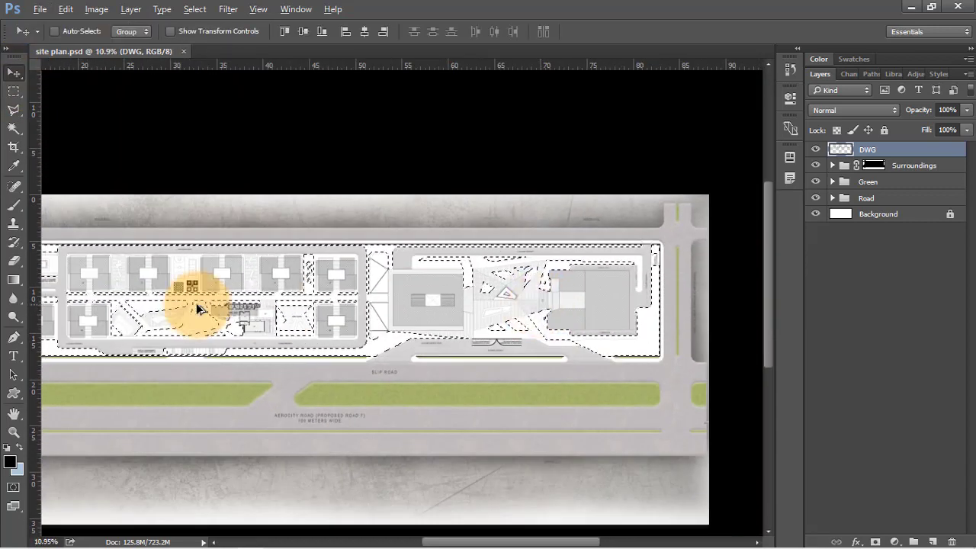
{"action": "left_click_drag", "start_coordinate": [537, 328], "coordinate": [607, 272]}
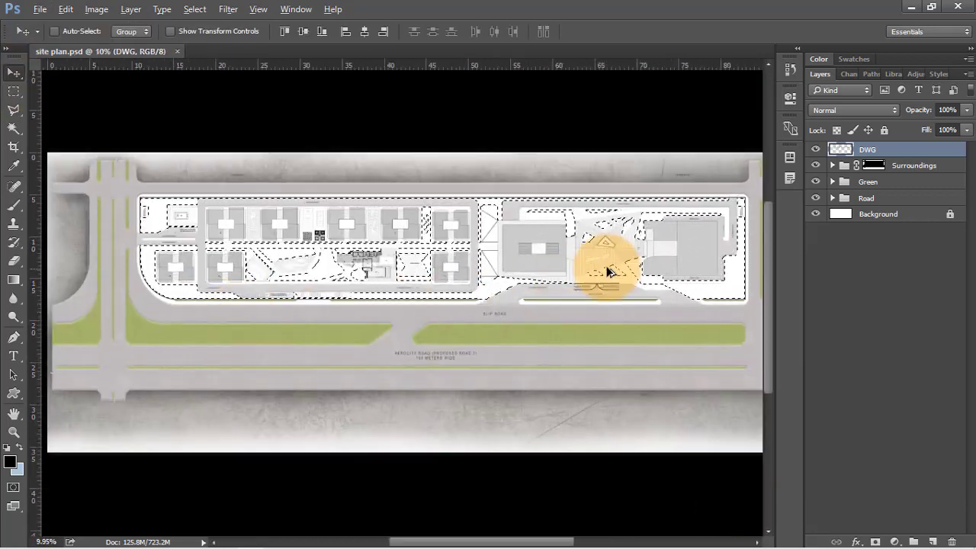
{"action": "left_click", "coordinate": [871, 185]}
{"action": "left_click", "coordinate": [832, 182]}
{"action": "left_click", "coordinate": [877, 200]}
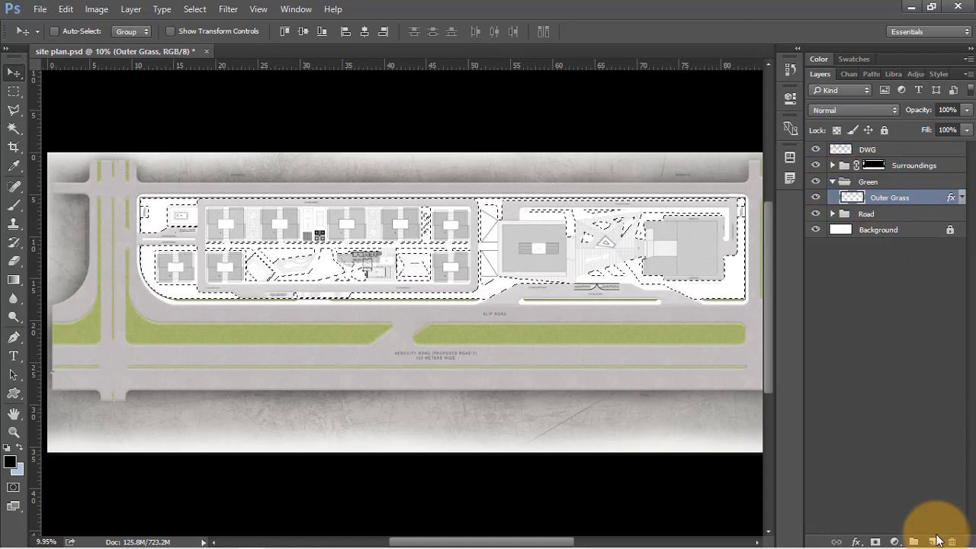
{"action": "left_click", "coordinate": [934, 541]}
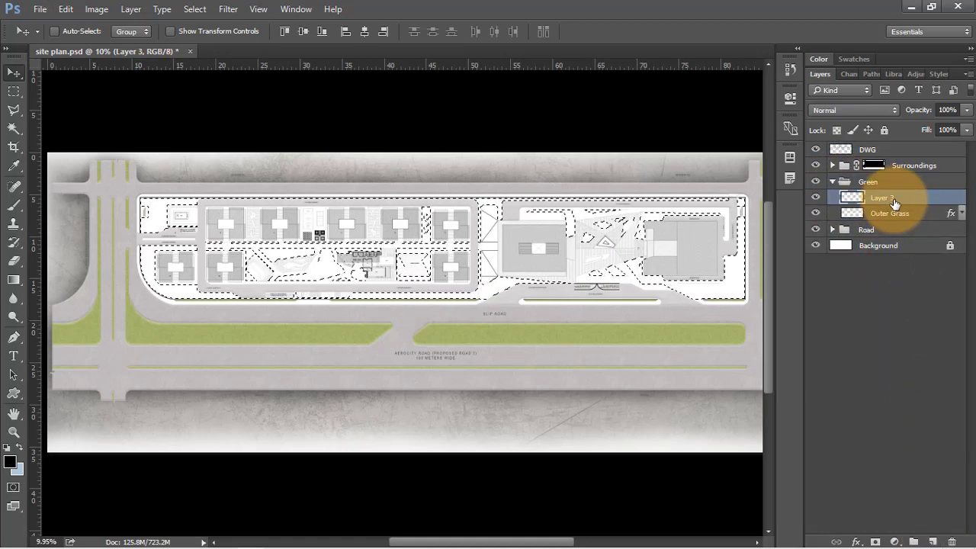
Step: Fill the selected inner green areas on the new layer with white (ffffff) at 100% opacity in Normal mode
{"action": "key", "text": "shift+BackSpace"}
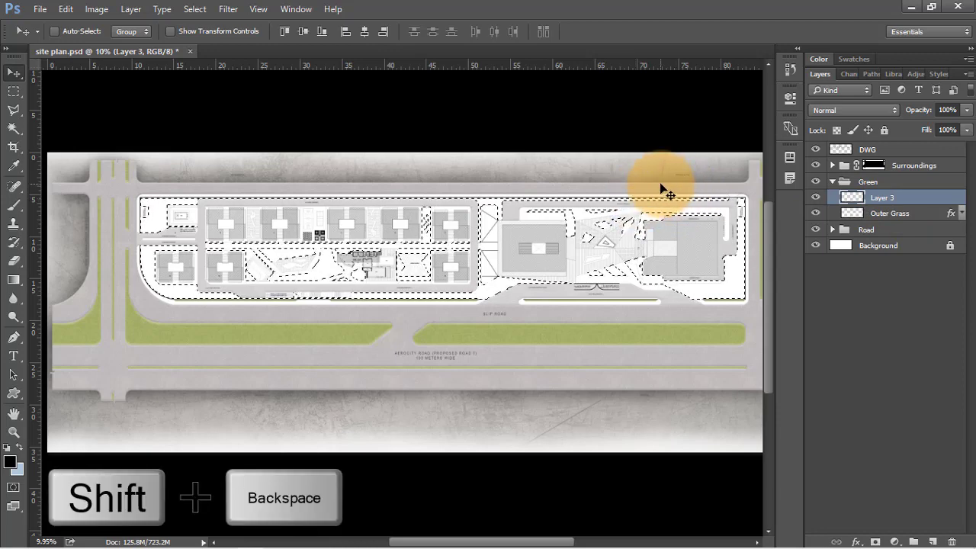
{"action": "type", "text": "ffffff"}
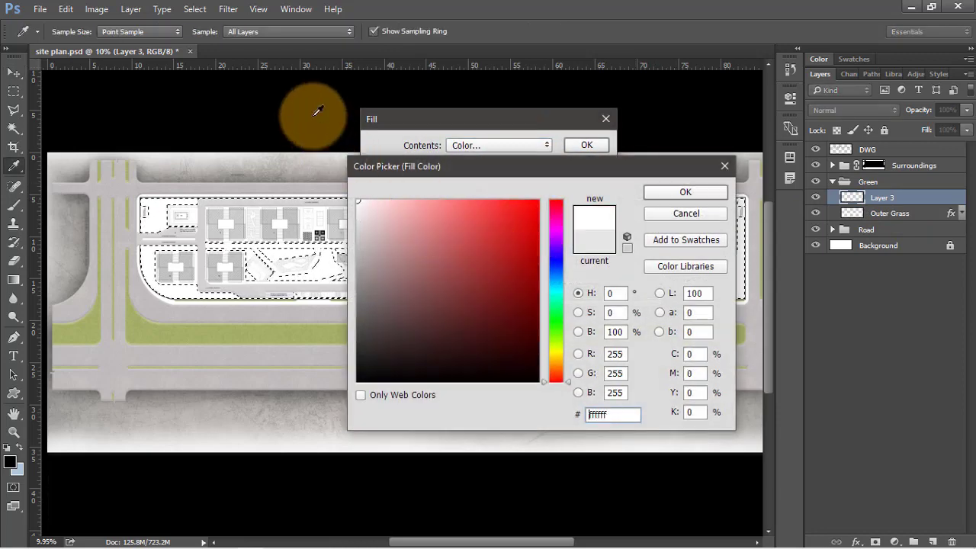
{"action": "left_click", "coordinate": [688, 195]}
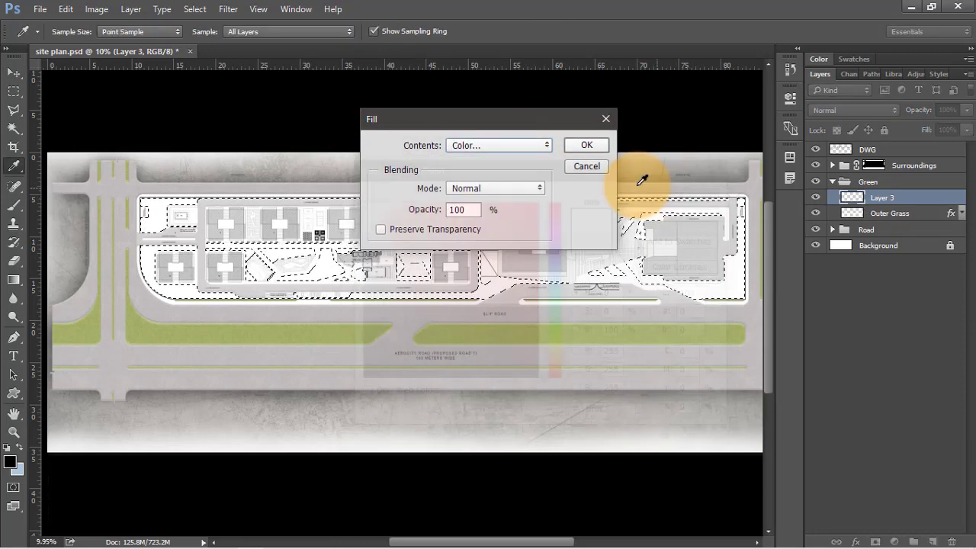
{"action": "left_click", "coordinate": [591, 146]}
{"action": "key", "text": "v"}
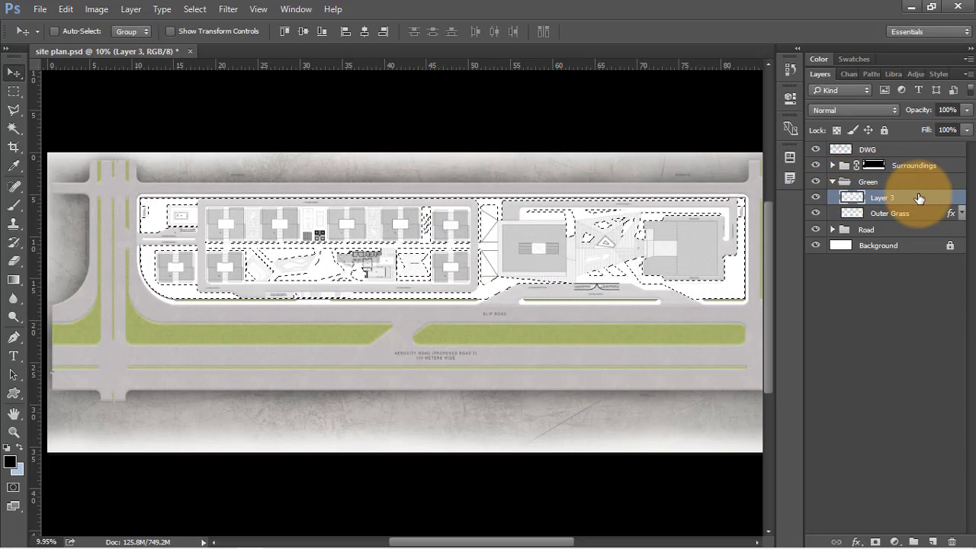
Step: Copy the layer style of Outer Grass and paste it onto the white-filled layer above it
{"action": "left_click", "coordinate": [907, 213]}
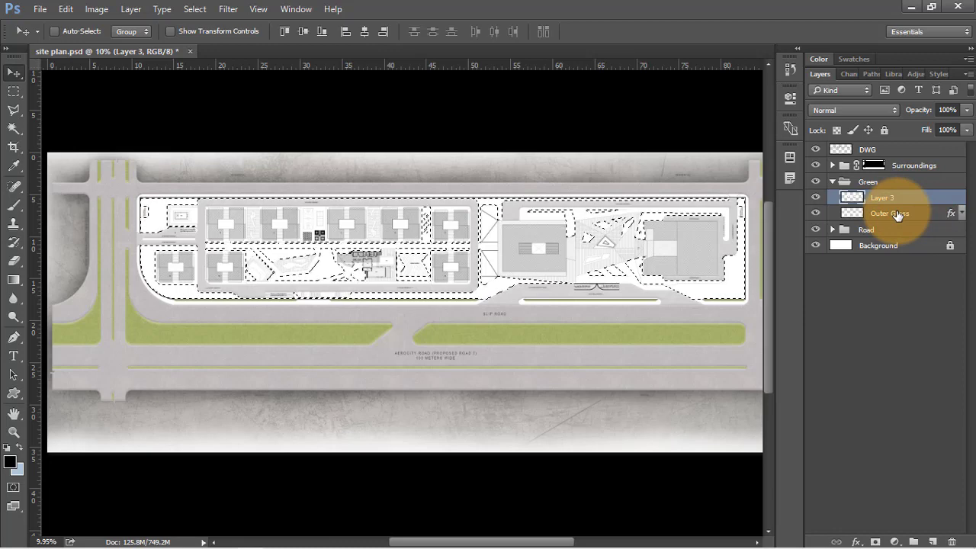
{"action": "right_click", "coordinate": [898, 215]}
{"action": "left_click", "coordinate": [774, 406]}
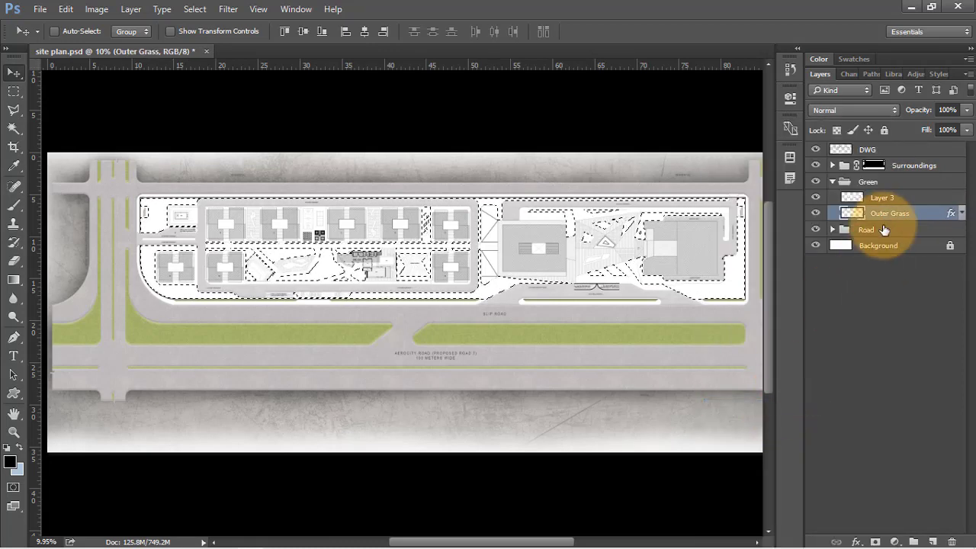
{"action": "right_click", "coordinate": [900, 209]}
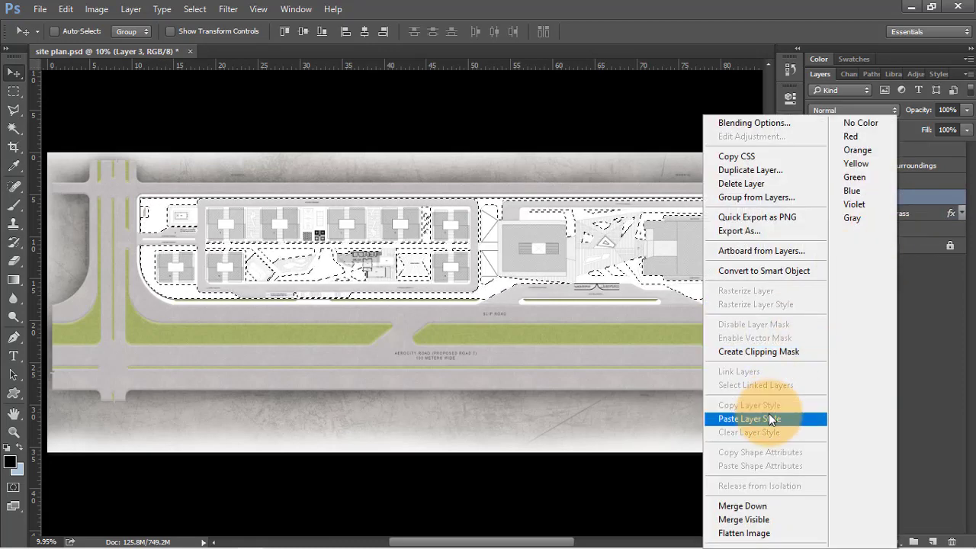
{"action": "left_click", "coordinate": [770, 412]}
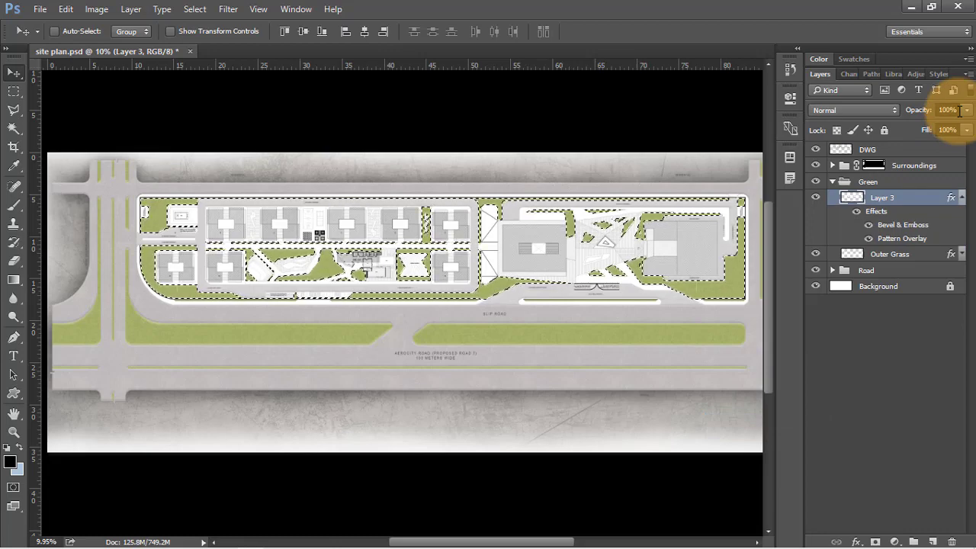
Step: Set the opacity of the inner grass layer to 75%
{"action": "left_click", "coordinate": [915, 112]}
{"action": "type", "text": "75"}
{"action": "key", "text": "Return"}
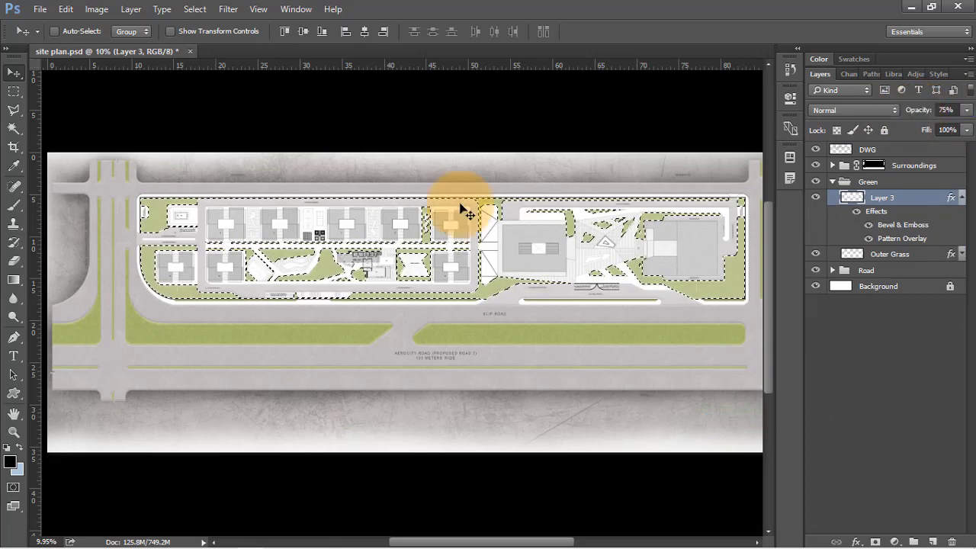
Step: Turn off Bevel & Emboss in the inner grass layer's style, keeping the grass areas in view
{"action": "scroll", "coordinate": [488, 263], "scroll_direction": "up", "scroll_amount": 2}
{"action": "scroll", "coordinate": [508, 267], "scroll_direction": "up", "scroll_amount": 5}
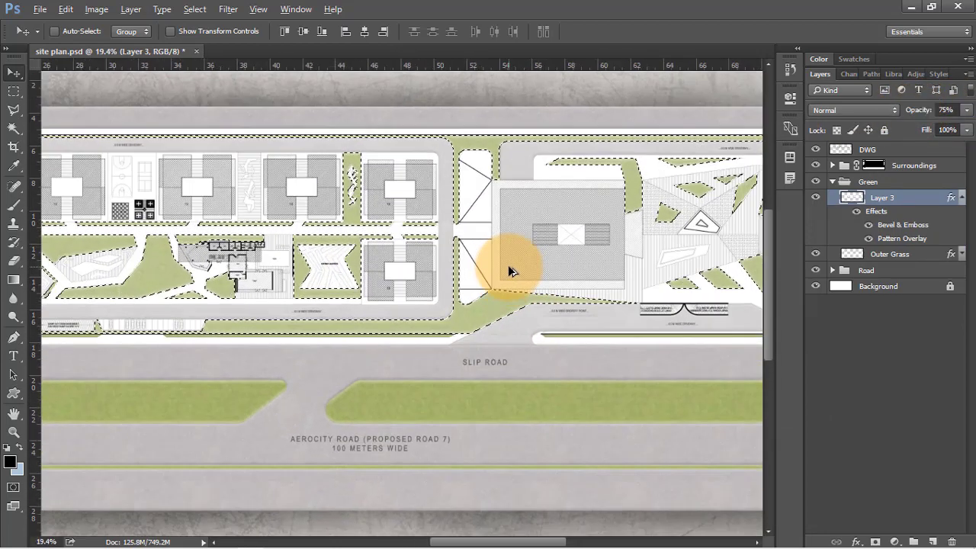
{"action": "scroll", "coordinate": [508, 265], "scroll_direction": "up", "scroll_amount": 1}
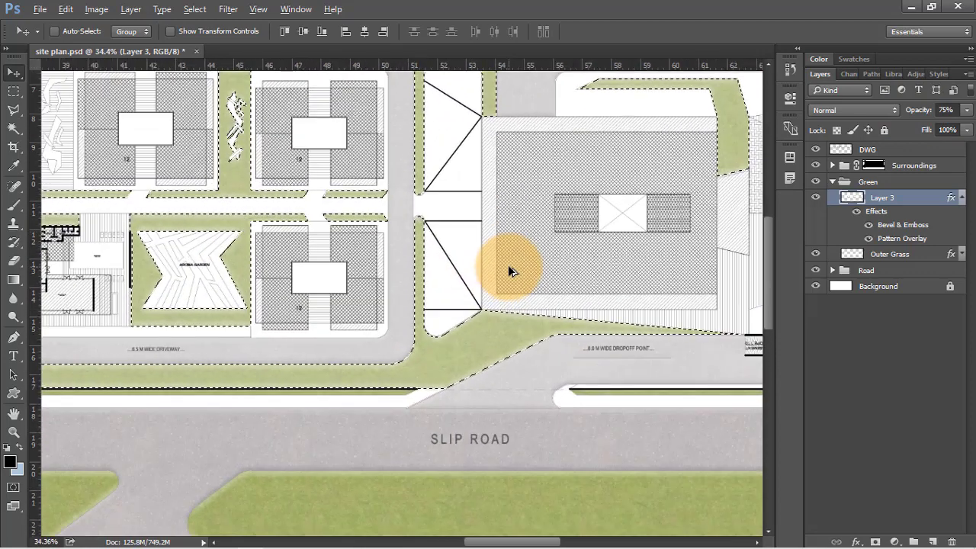
{"action": "double_click", "coordinate": [929, 199]}
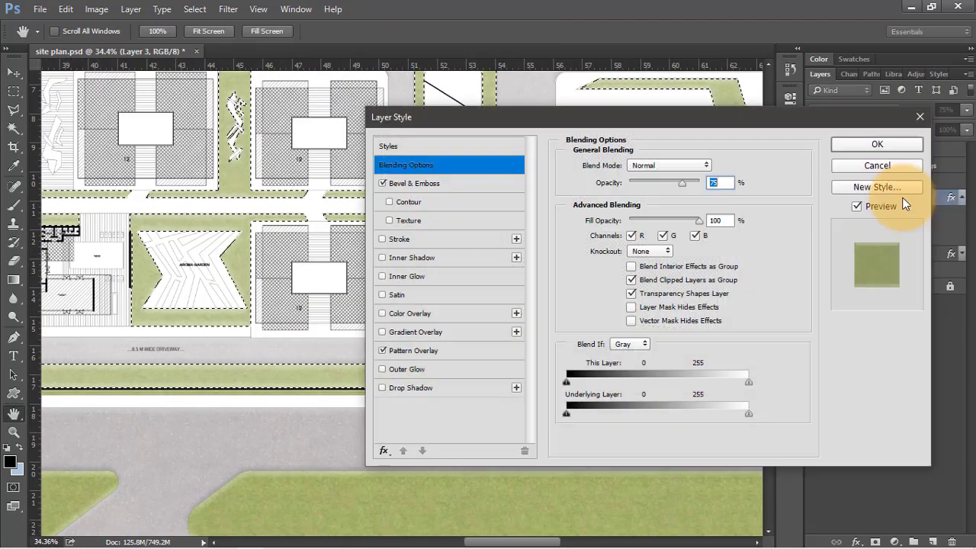
{"action": "left_click", "coordinate": [382, 181]}
{"action": "left_click_drag", "start_coordinate": [553, 127], "coordinate": [604, 107]}
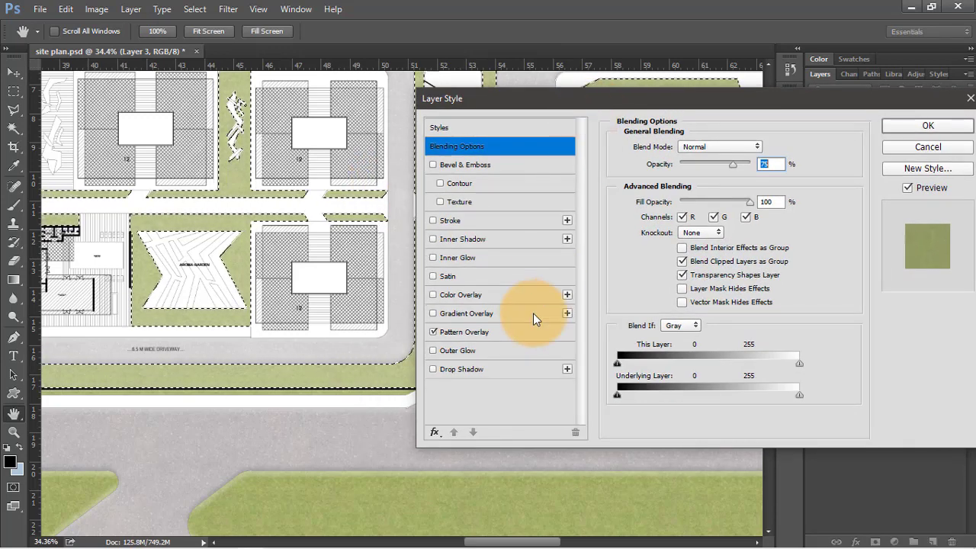
Step: Set the scale of the inner grass layer's Pattern Overlay to 51% and apply the layer style
{"action": "left_click", "coordinate": [524, 333]}
{"action": "left_click_drag", "start_coordinate": [698, 226], "coordinate": [686, 231]}
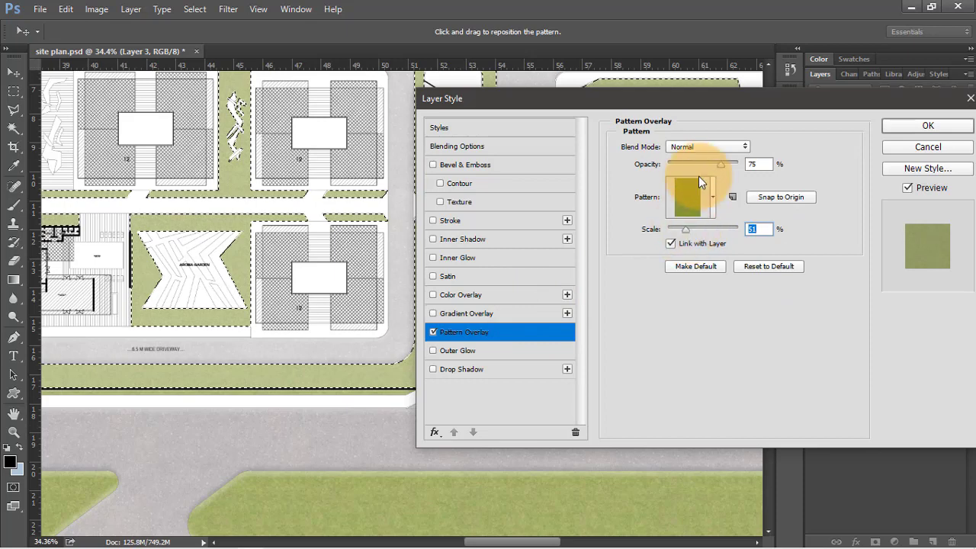
{"action": "left_click", "coordinate": [721, 166]}
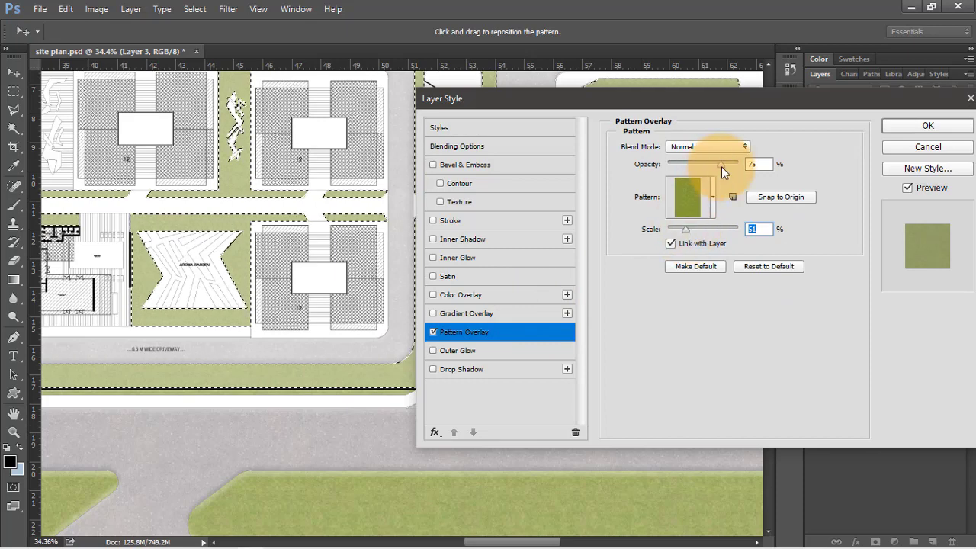
{"action": "left_click", "coordinate": [897, 126]}
Step: Deselect the inner green areas and save the document
{"action": "right_click", "coordinate": [315, 198]}
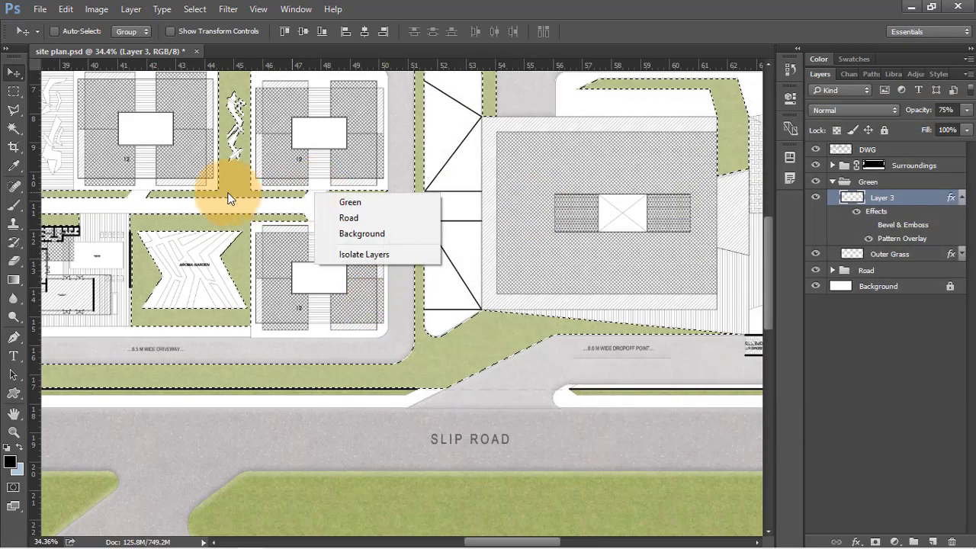
{"action": "left_click", "coordinate": [221, 195]}
{"action": "key", "text": "w"}
{"action": "right_click", "coordinate": [238, 185]}
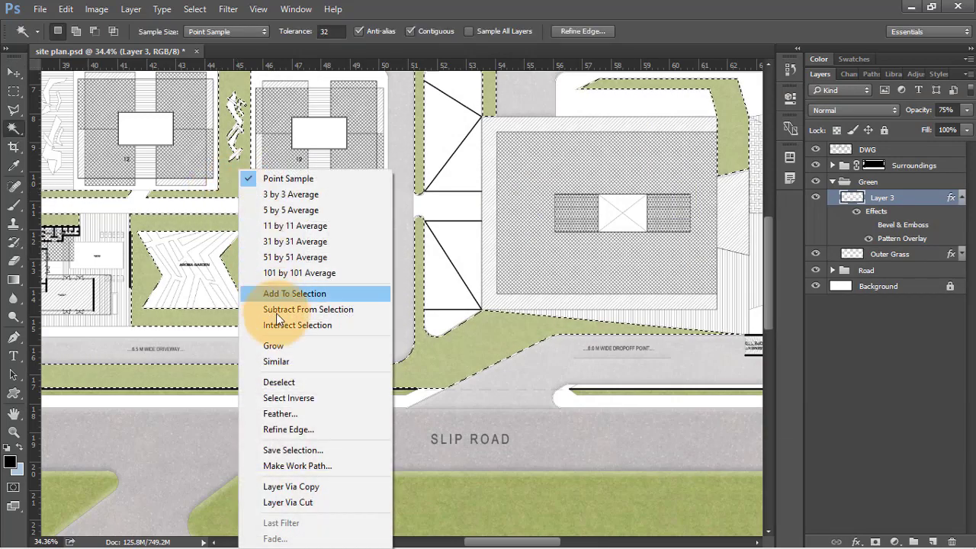
{"action": "left_click", "coordinate": [280, 382]}
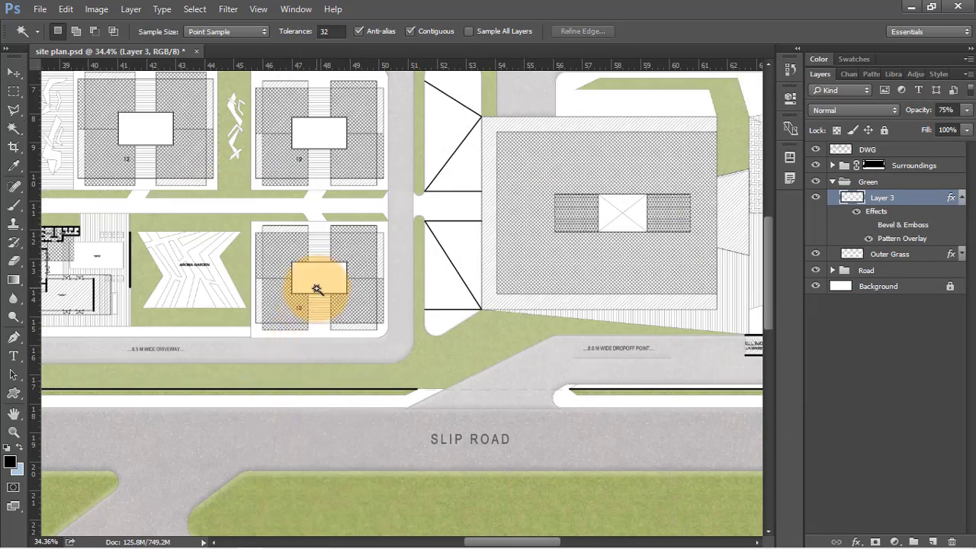
{"action": "key", "text": "v"}
{"action": "scroll", "coordinate": [486, 346], "scroll_direction": "down", "scroll_amount": 3}
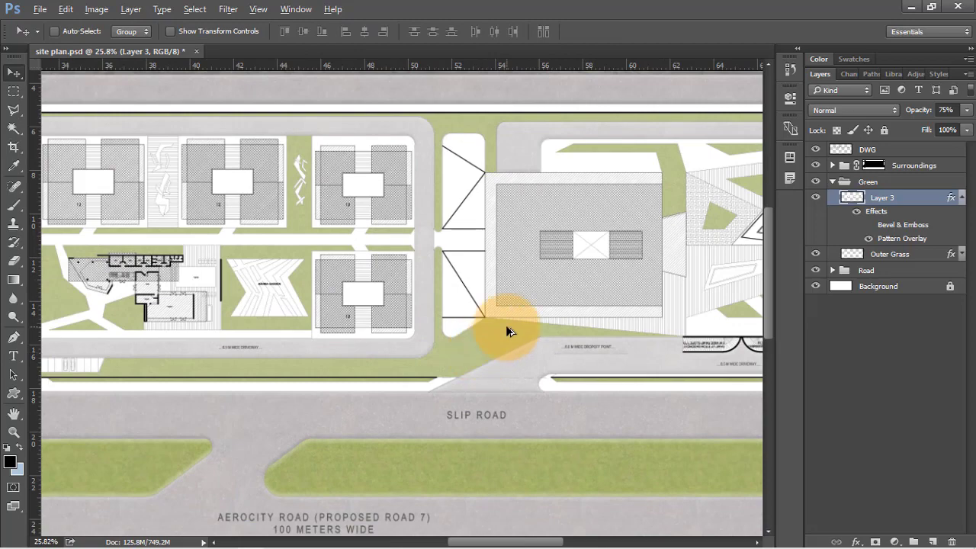
{"action": "scroll", "coordinate": [505, 325], "scroll_direction": "down", "scroll_amount": 1}
{"action": "key", "text": "ctrl+s"}
Step: Magic Wand the unfilled driveway entrance near the electrical transformers on the DWG layer and fill it with a colour at 100% on the Inner Road layer
{"action": "scroll", "coordinate": [236, 236], "scroll_direction": "right", "scroll_amount": 8}
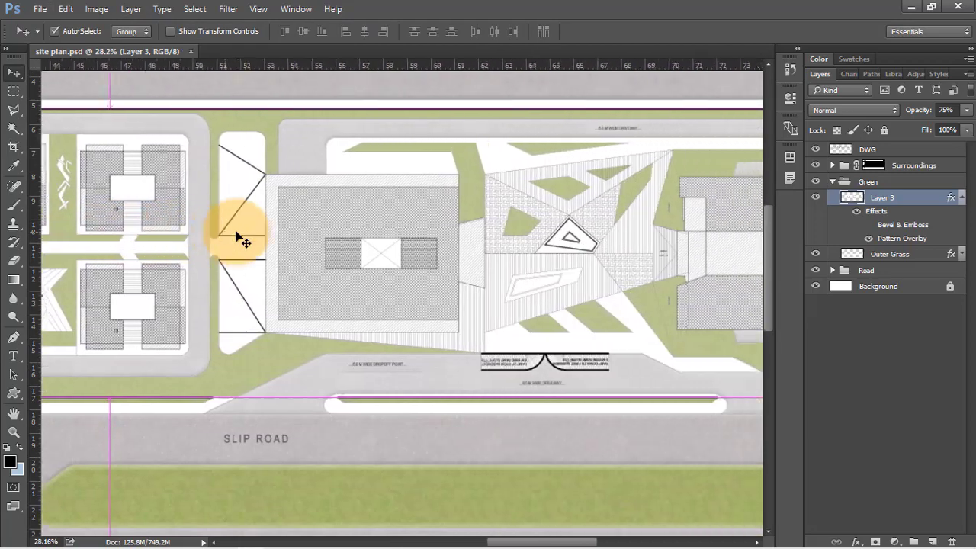
{"action": "scroll", "coordinate": [236, 236], "scroll_direction": "right", "scroll_amount": 15}
{"action": "scroll", "coordinate": [688, 109], "scroll_direction": "up", "scroll_amount": 2}
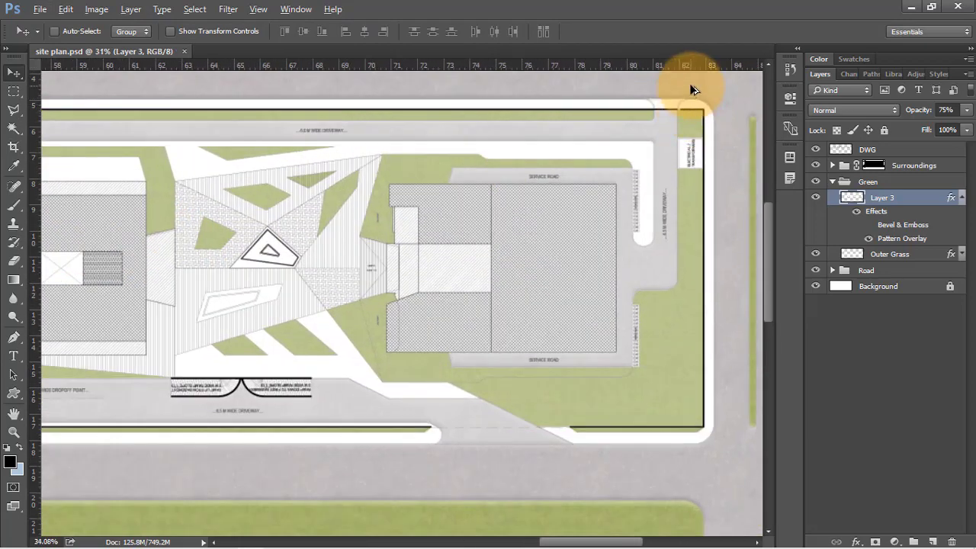
{"action": "scroll", "coordinate": [690, 86], "scroll_direction": "up", "scroll_amount": 5}
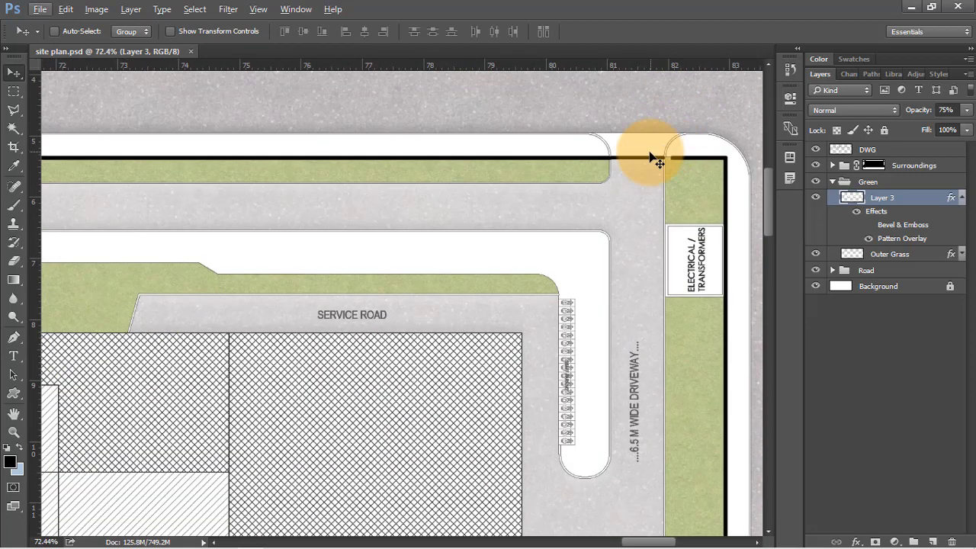
{"action": "left_click", "coordinate": [833, 182]}
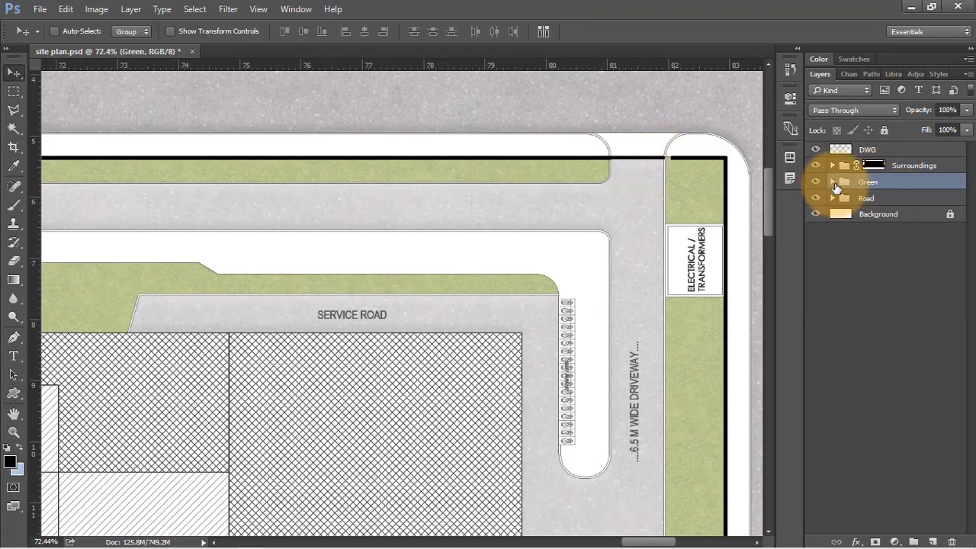
{"action": "left_click", "coordinate": [833, 199]}
{"action": "left_click", "coordinate": [888, 215]}
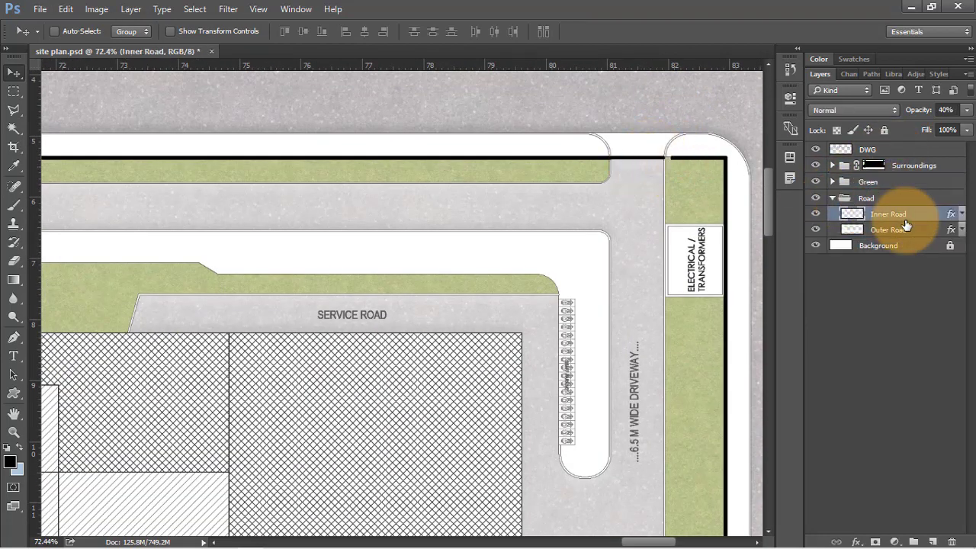
{"action": "left_click", "coordinate": [866, 150]}
{"action": "key", "text": "w"}
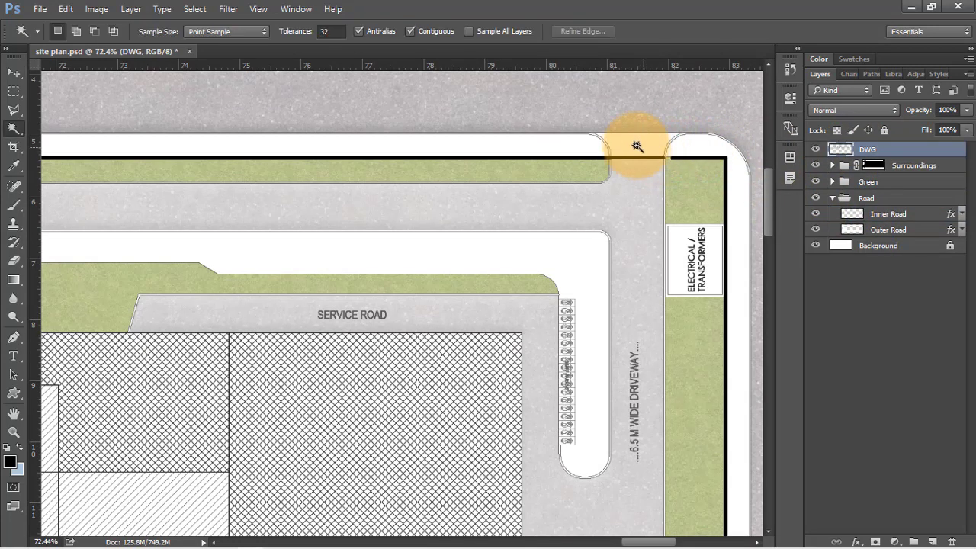
{"action": "left_click", "coordinate": [889, 214]}
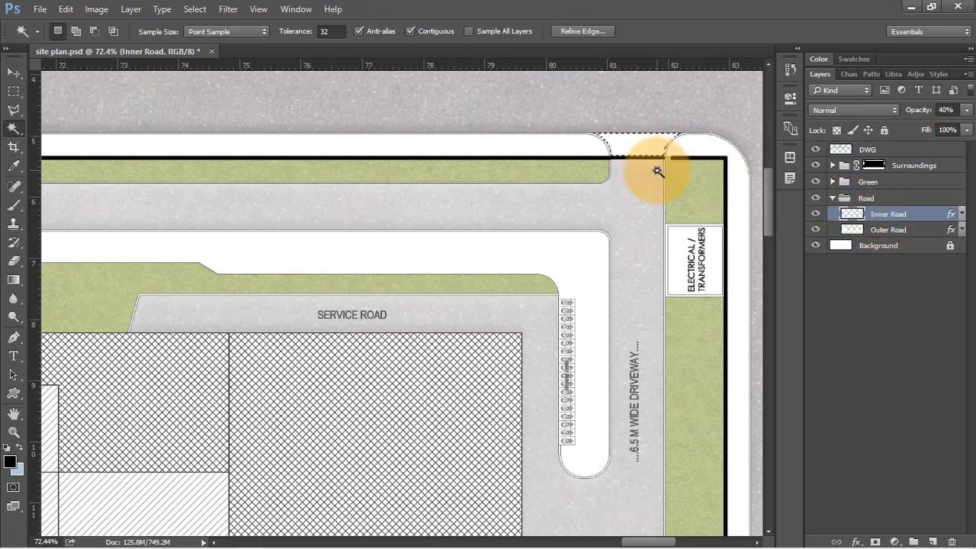
{"action": "key", "text": "shift+BackSpace"}
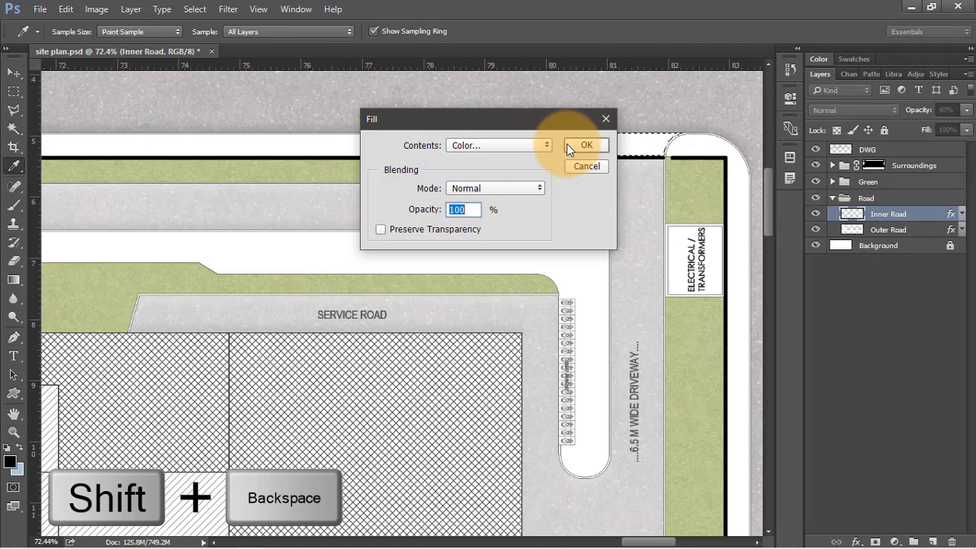
{"action": "left_click", "coordinate": [568, 145]}
Step: Erase the black boundary line crossing the driveway entrance on the DWG layer with a 50 px Eraser brush
{"action": "key", "text": "l"}
{"action": "scroll", "coordinate": [686, 148], "scroll_direction": "up", "scroll_amount": 5}
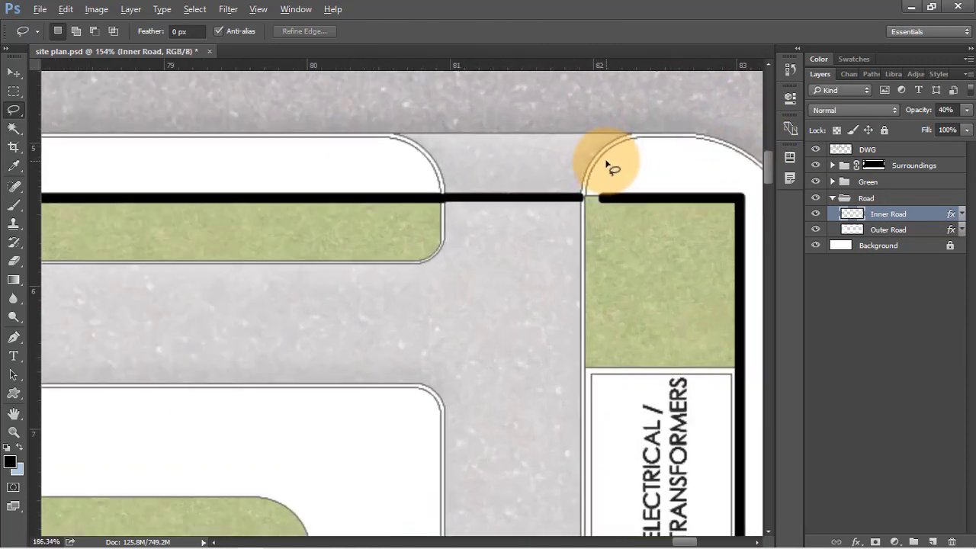
{"action": "scroll", "coordinate": [610, 167], "scroll_direction": "up", "scroll_amount": 1}
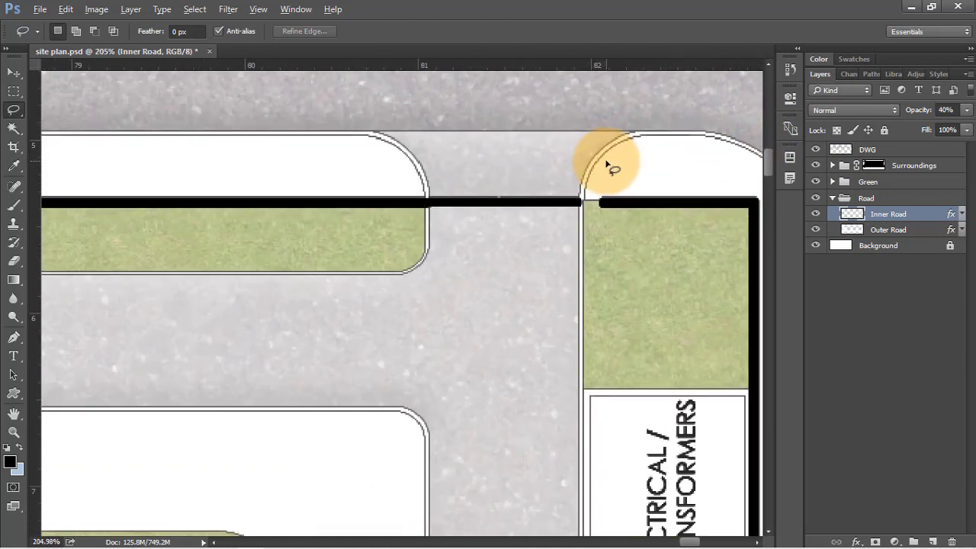
{"action": "left_click", "coordinate": [906, 149]}
{"action": "key", "text": "e"}
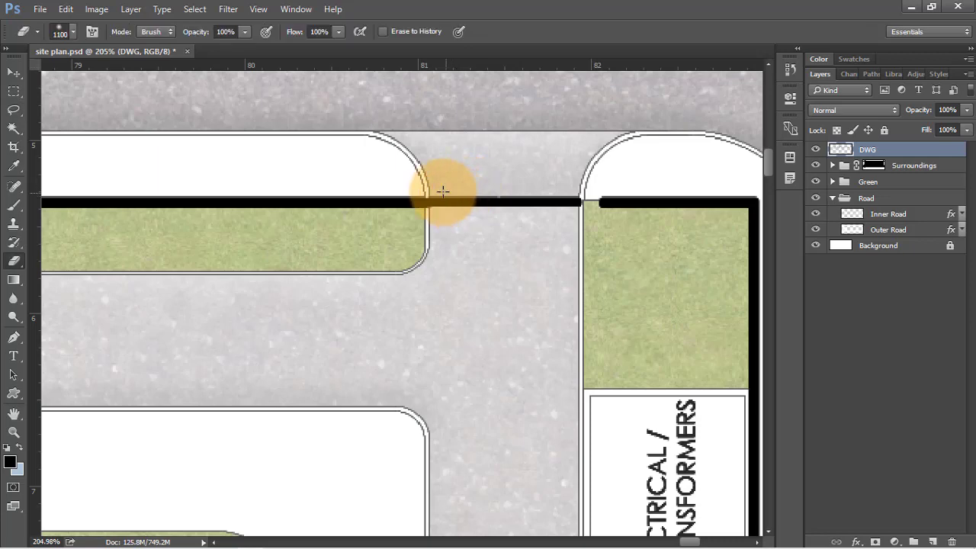
{"action": "right_click", "coordinate": [14, 265]}
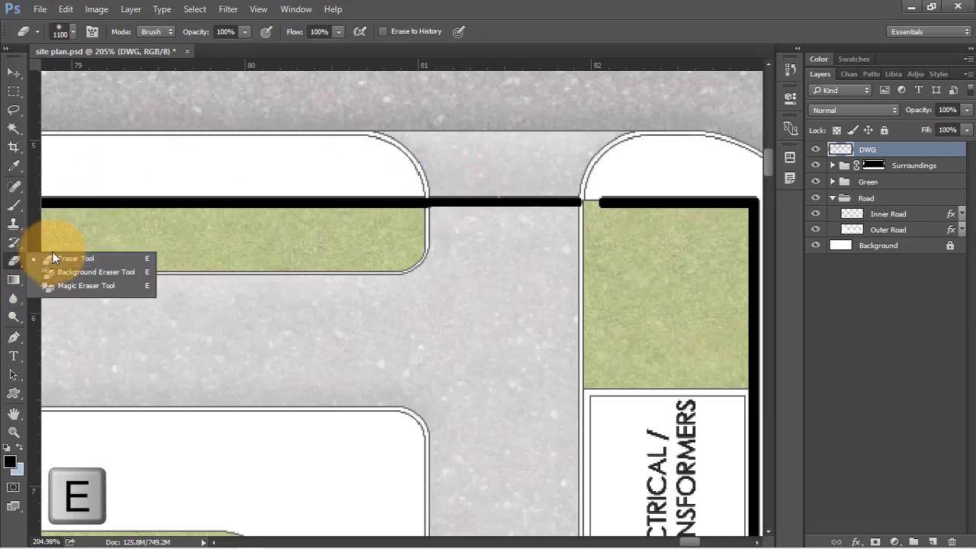
{"action": "left_click", "coordinate": [75, 253]}
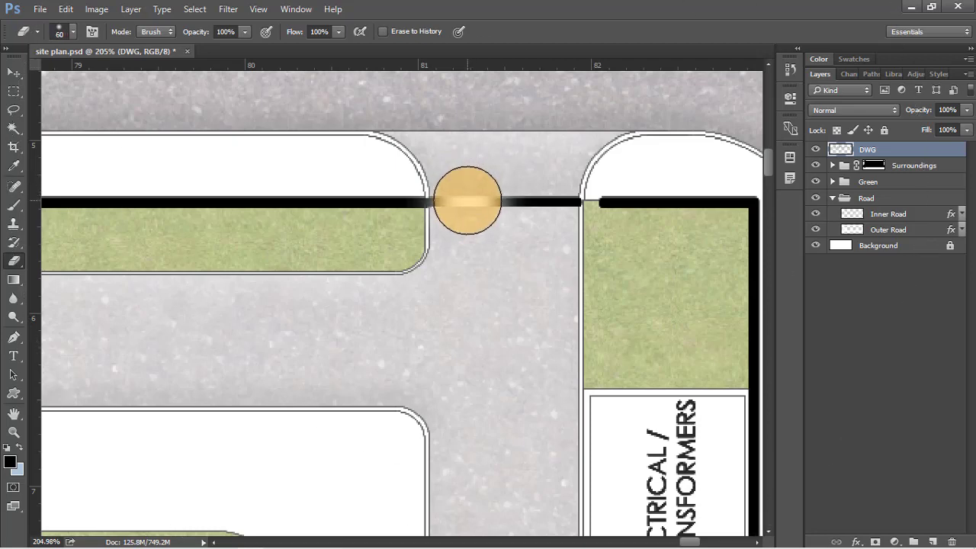
{"action": "key", "text": "ctrl+z"}
{"action": "right_click", "coordinate": [520, 193]}
{"action": "left_click", "coordinate": [554, 323]}
{"action": "mouse_move", "coordinate": [462, 143]}
{"action": "left_mouse_down"}
{"action": "mouse_move", "coordinate": [525, 213]}
{"action": "mouse_move", "coordinate": [544, 197]}
{"action": "mouse_move", "coordinate": [529, 208]}
{"action": "mouse_move", "coordinate": [465, 198]}
{"action": "left_mouse_up"}
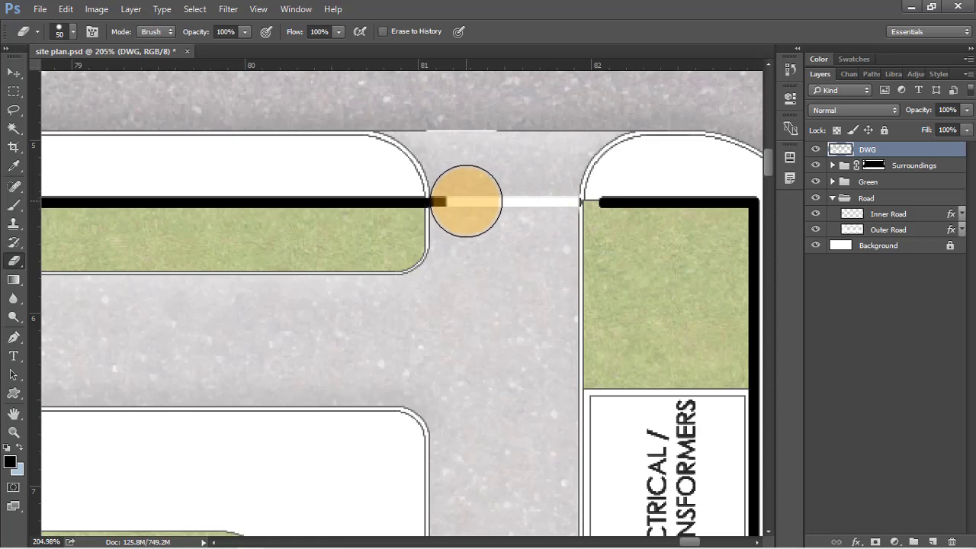
Step: Marquee the white strip left across the driveway entrance, fill it on the Inner Road layer and deselect
{"action": "scroll", "coordinate": [352, 206], "scroll_direction": "up", "scroll_amount": 2}
{"action": "key", "text": "m"}
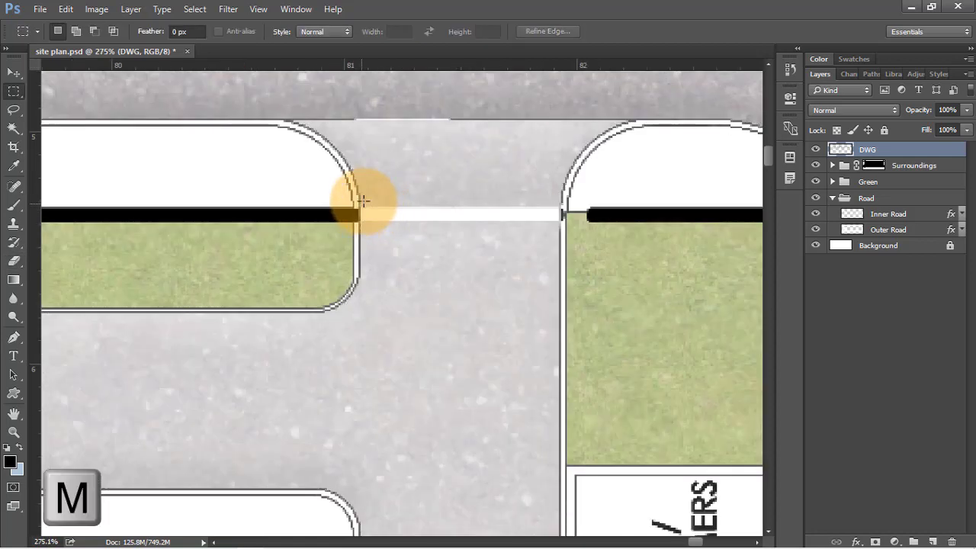
{"action": "left_click_drag", "start_coordinate": [360, 199], "coordinate": [560, 229]}
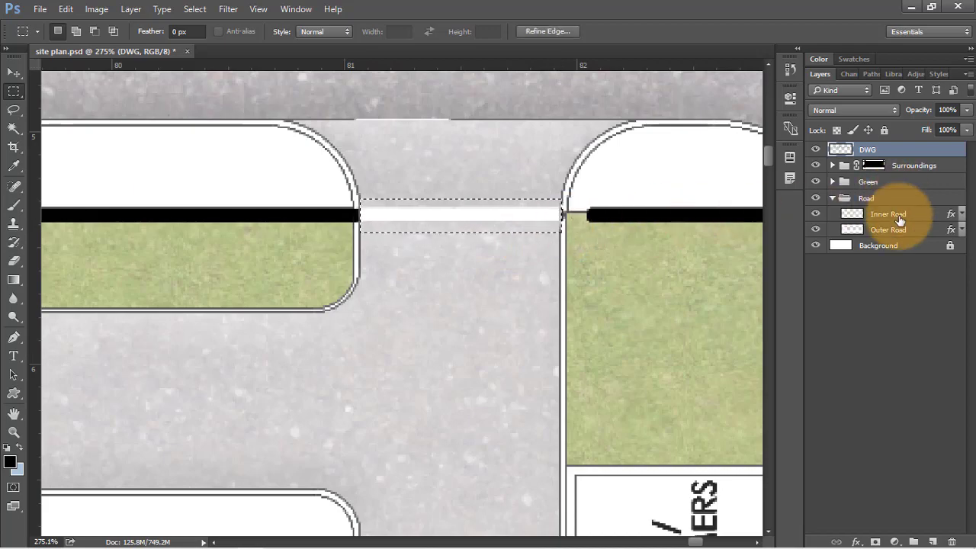
{"action": "left_click", "coordinate": [899, 217]}
{"action": "key", "text": "shift+BackSpace"}
{"action": "key", "text": "Return"}
{"action": "key", "text": "ctrl+d"}
{"action": "key", "text": "v"}
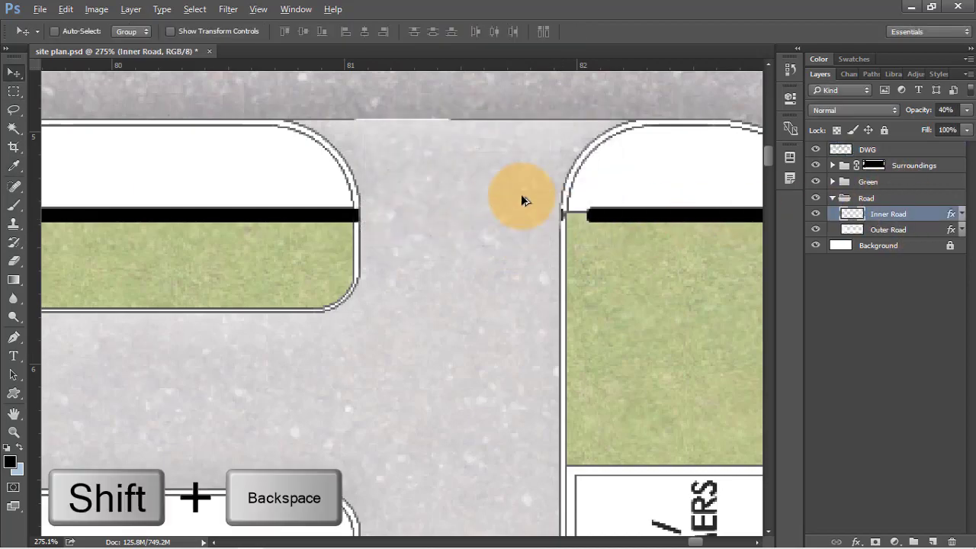
Step: Save the site plan with the patched driveway entrance
{"action": "scroll", "coordinate": [554, 167], "scroll_direction": "down", "scroll_amount": 4}
{"action": "scroll", "coordinate": [628, 168], "scroll_direction": "down", "scroll_amount": 10}
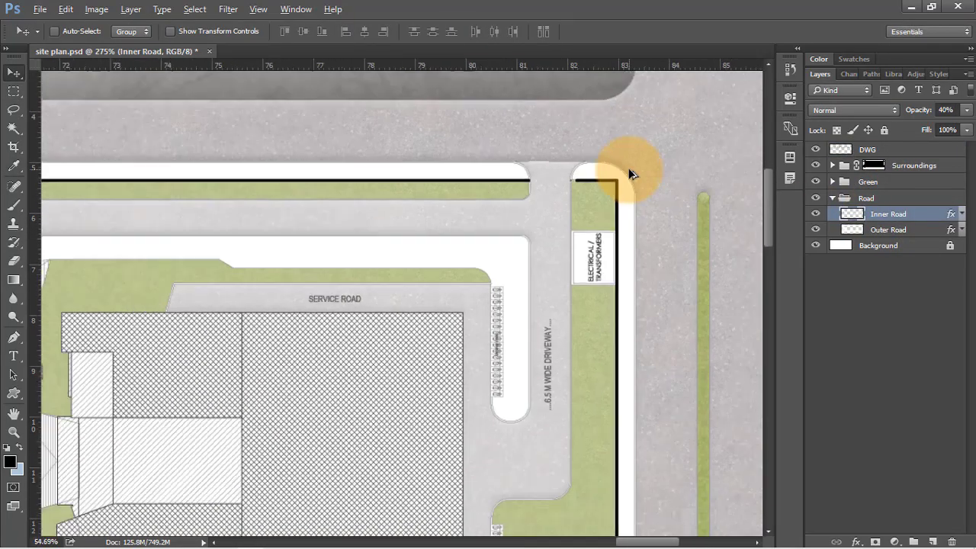
{"action": "scroll", "coordinate": [628, 174], "scroll_direction": "down", "scroll_amount": 8}
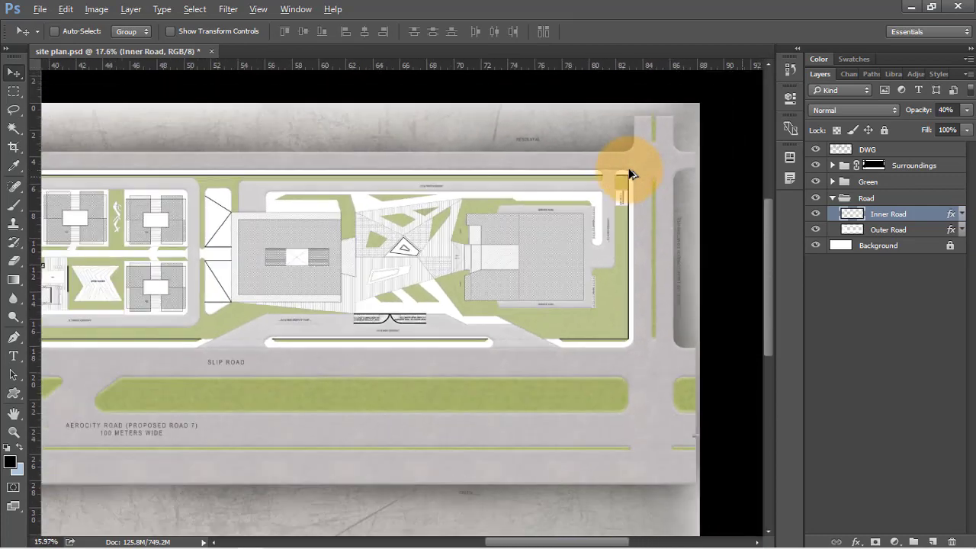
{"action": "scroll", "coordinate": [628, 174], "scroll_direction": "down", "scroll_amount": 3}
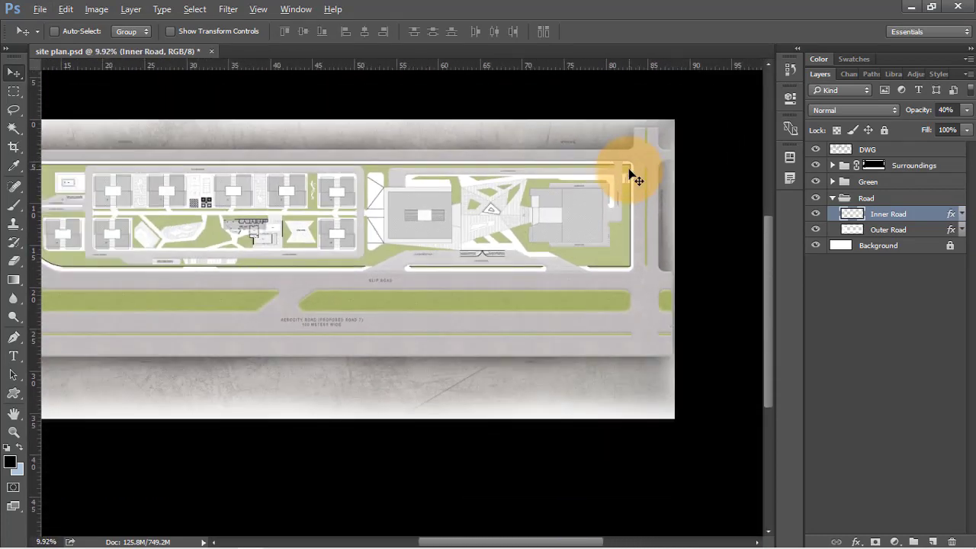
{"action": "key", "text": "ctrl+s"}
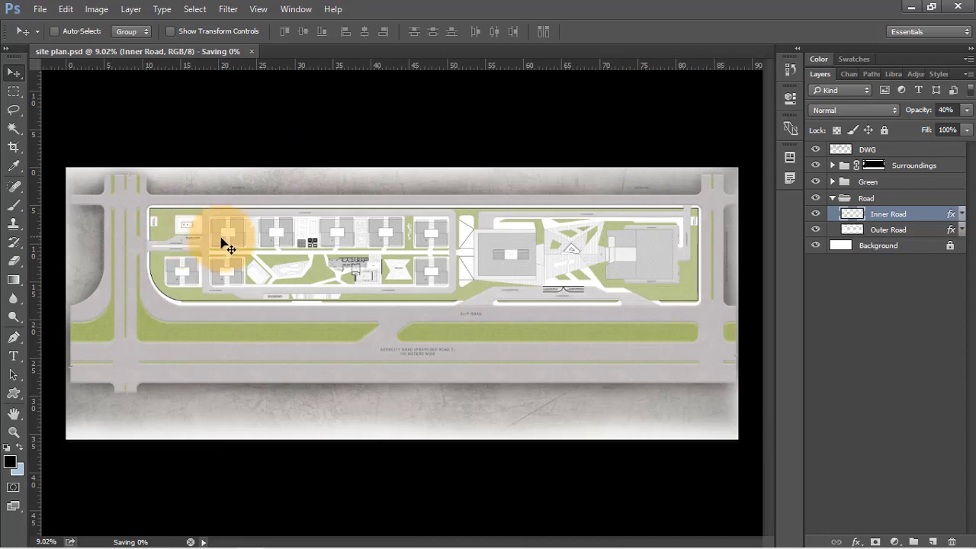
Step: Rename Layer 3 in the Green group as Inner Grass
{"action": "scroll", "coordinate": [203, 254], "scroll_direction": "up", "scroll_amount": 2}
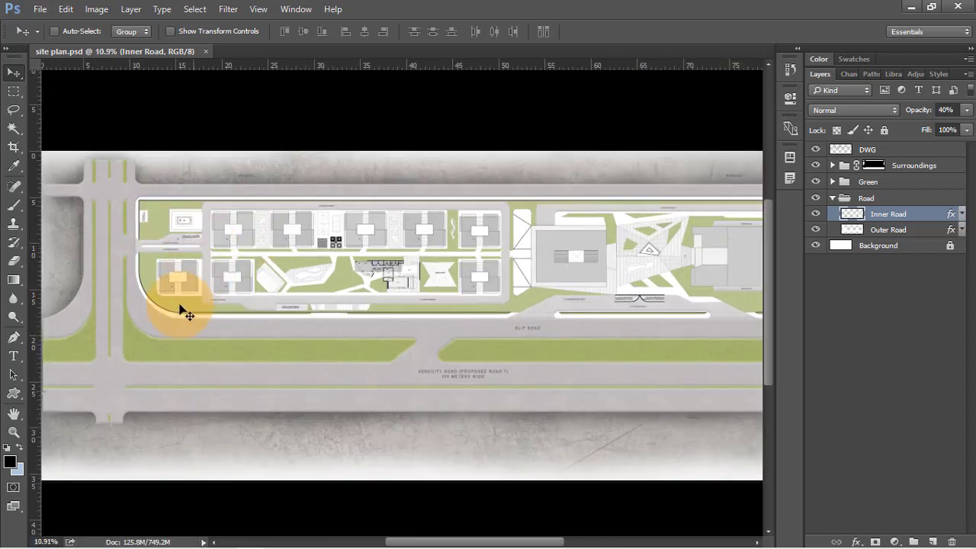
{"action": "scroll", "coordinate": [171, 309], "scroll_direction": "up", "scroll_amount": 6}
{"action": "left_click", "coordinate": [211, 230], "text": "ctrl"}
{"action": "scroll", "coordinate": [211, 231], "scroll_direction": "up", "scroll_amount": 8}
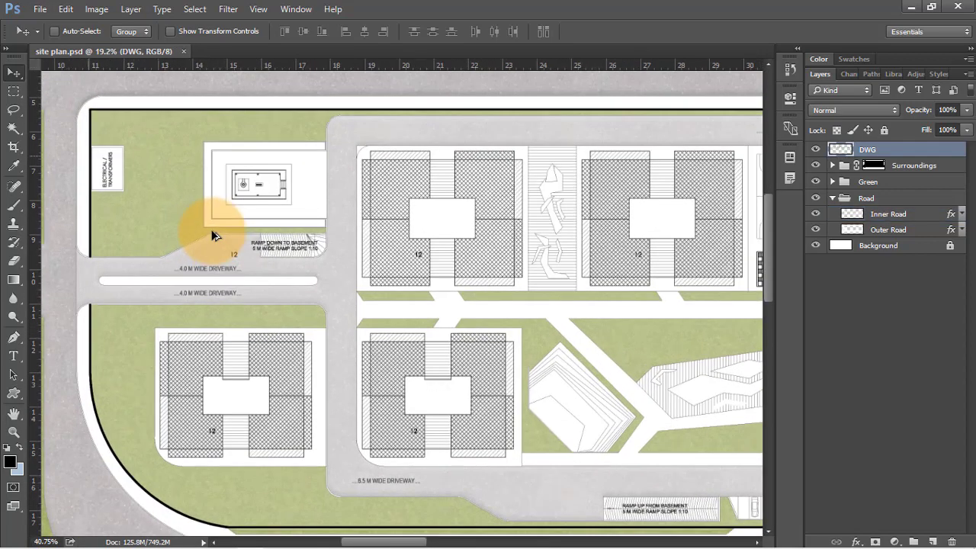
{"action": "right_click", "coordinate": [186, 199]}
{"action": "left_click", "coordinate": [210, 206]}
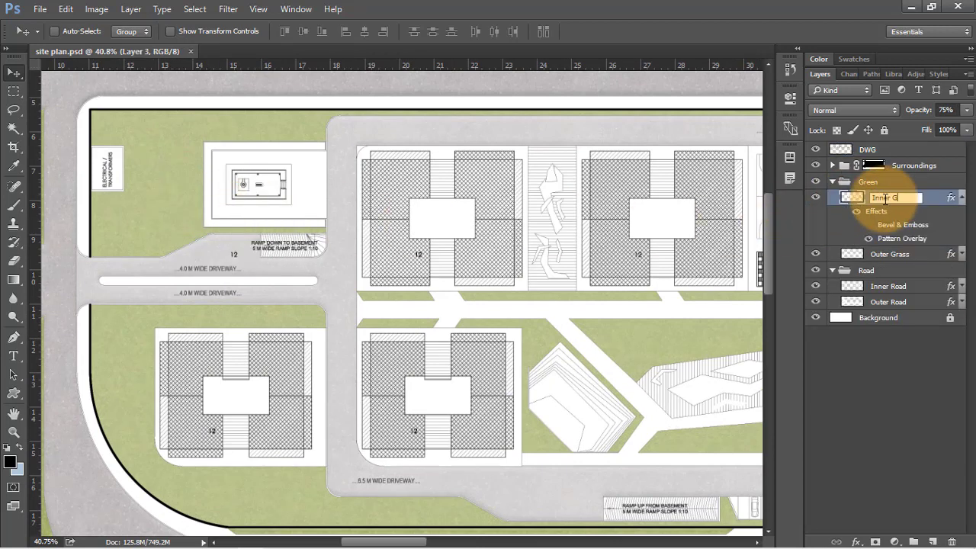
Step: Select the narrow white median between the two 4.0 m wide driveways with the Magic Wand on the DWG layer
{"action": "left_click", "coordinate": [242, 285], "text": "ctrl"}
{"action": "scroll", "coordinate": [241, 284], "scroll_direction": "up", "scroll_amount": 1}
{"action": "key", "text": "w"}
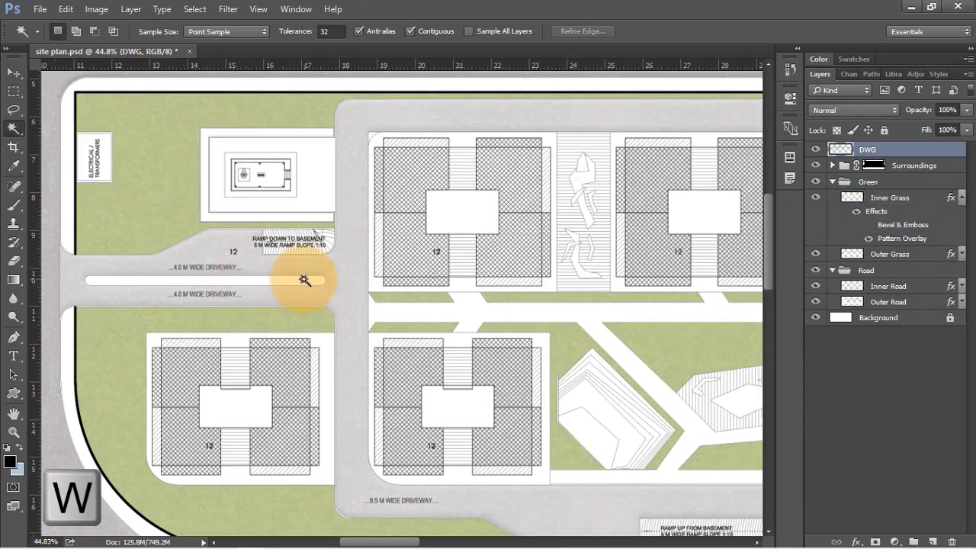
{"action": "left_click", "coordinate": [305, 280]}
Step: Fill the selected driveway median on the Inner Grass layer with a colour at 100% opacity in Normal mode, and deselect
{"action": "left_click", "coordinate": [937, 197]}
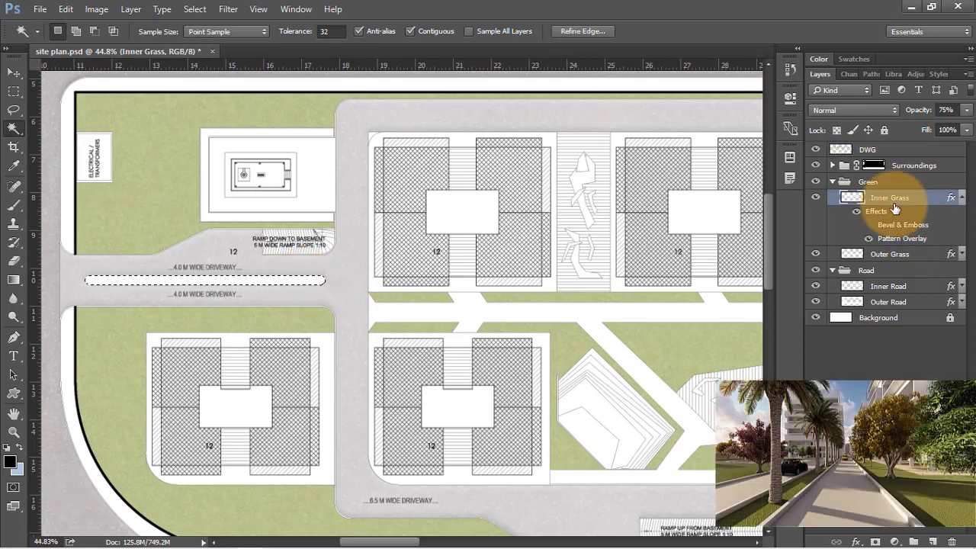
{"action": "key", "text": "i"}
{"action": "key", "text": "shift+BackSpace"}
{"action": "left_click", "coordinate": [504, 146]}
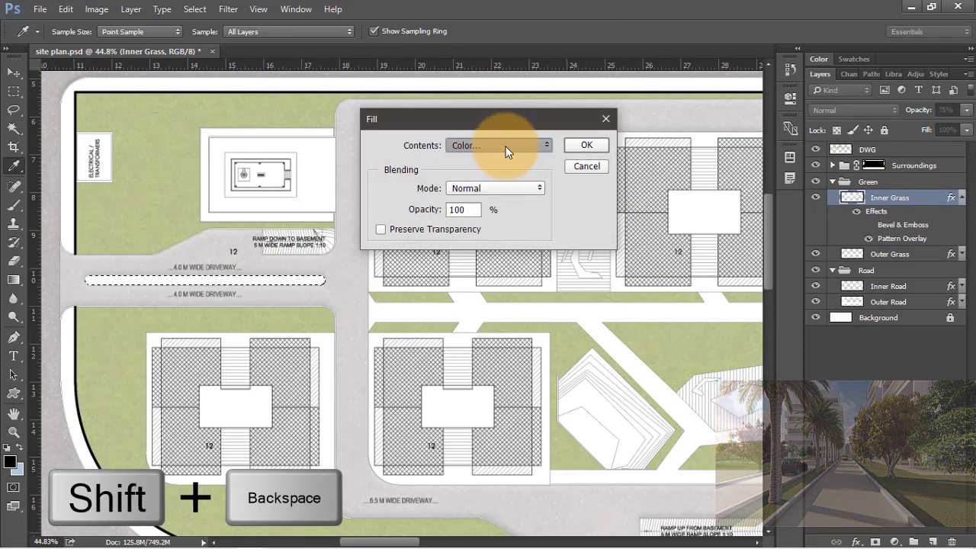
{"action": "left_click", "coordinate": [505, 147]}
{"action": "left_click", "coordinate": [673, 190]}
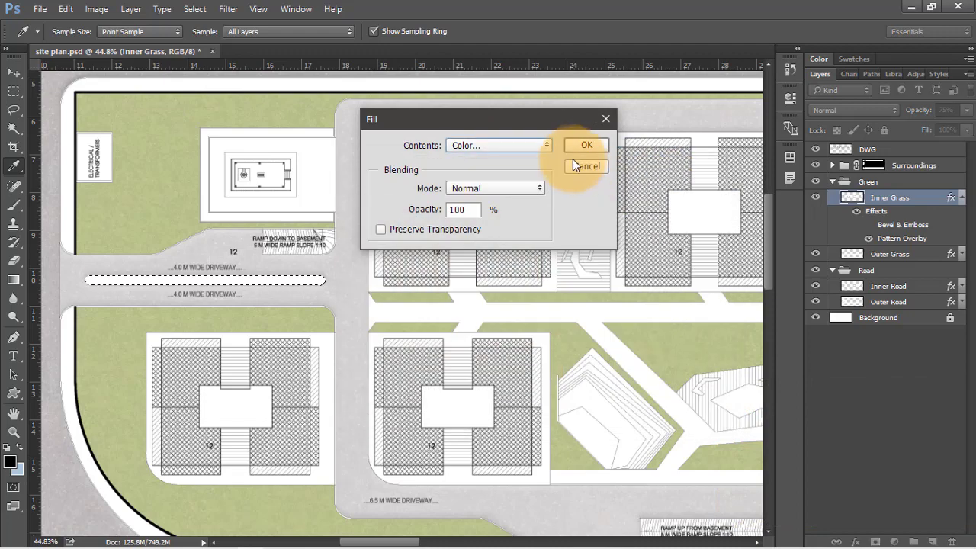
{"action": "left_click", "coordinate": [583, 146]}
{"action": "key", "text": "w"}
{"action": "scroll", "coordinate": [394, 268], "scroll_direction": "up", "scroll_amount": 3}
{"action": "key", "text": "v"}
{"action": "scroll", "coordinate": [514, 216], "scroll_direction": "down", "scroll_amount": 2}
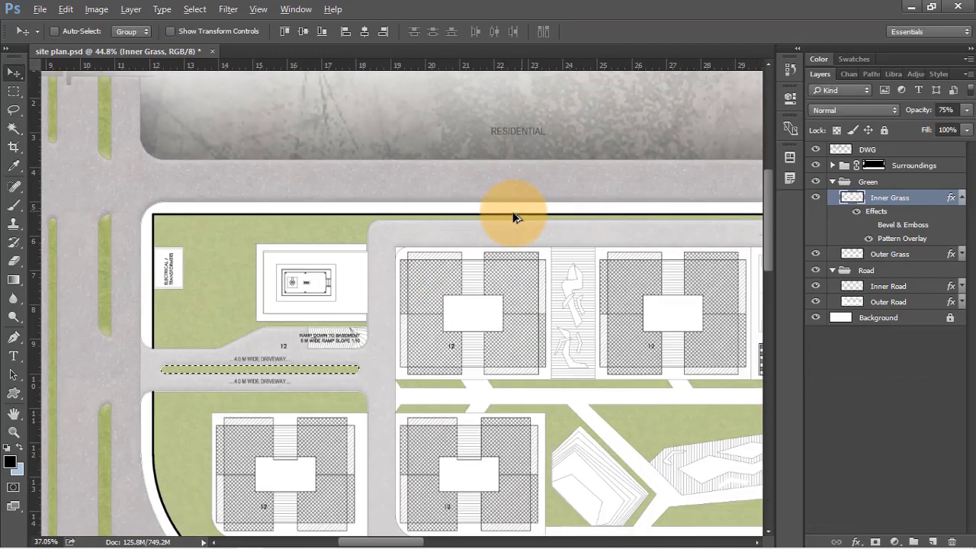
{"action": "scroll", "coordinate": [104, 308], "scroll_direction": "up", "scroll_amount": 1}
{"action": "key", "text": "ctrl+d"}
Step: Select the white strip surrounding the site's black boundary line with the Magic Wand on the DWG layer
{"action": "scroll", "coordinate": [233, 361], "scroll_direction": "up", "scroll_amount": 3}
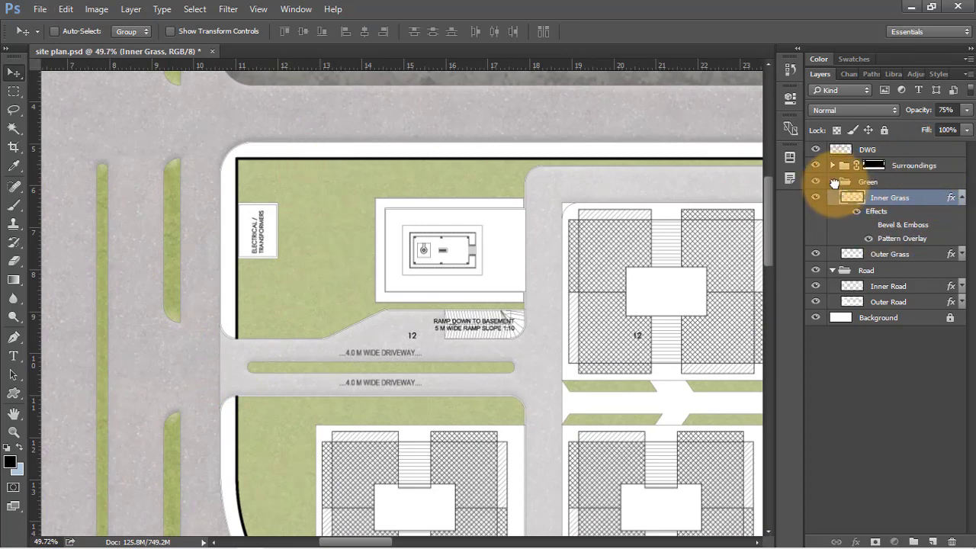
{"action": "left_click", "coordinate": [833, 182]}
{"action": "left_click", "coordinate": [867, 149]}
{"action": "key", "text": "w"}
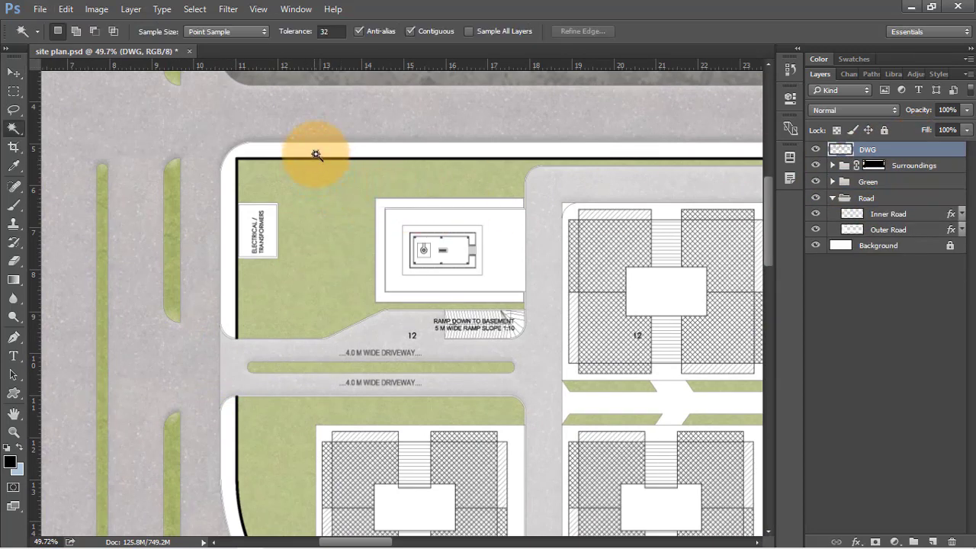
{"action": "left_click", "coordinate": [315, 153]}
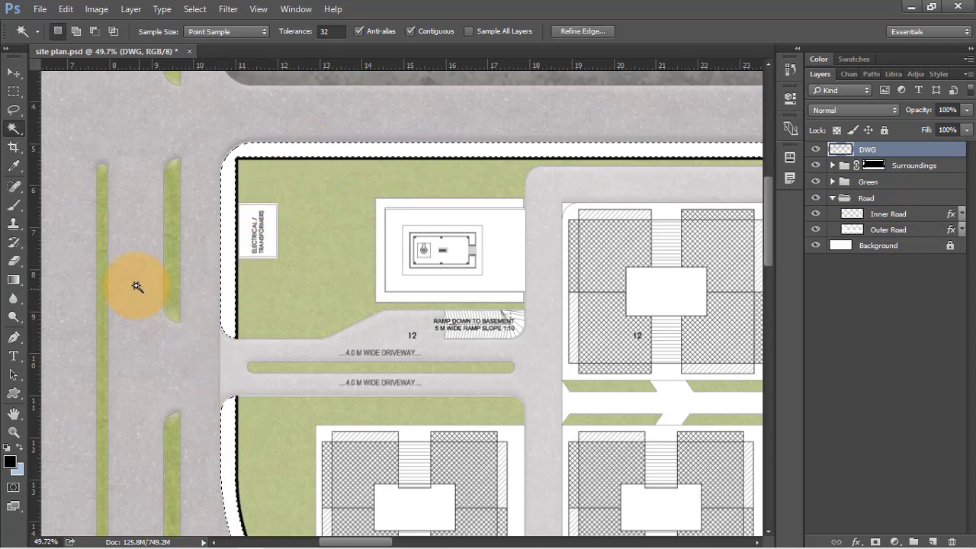
{"action": "scroll", "coordinate": [136, 285], "scroll_direction": "down", "scroll_amount": 5, "text": "alt"}
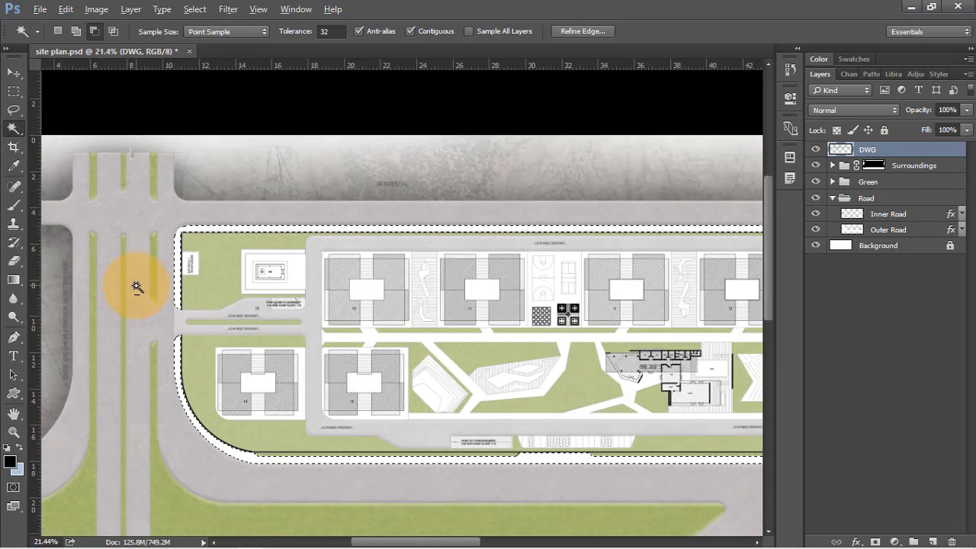
Step: Add a new layer for the selected perimeter strips, place it directly beneath the DWG layer and name it Footpath
{"action": "scroll", "coordinate": [135, 286], "scroll_direction": "down", "scroll_amount": 4, "text": "alt"}
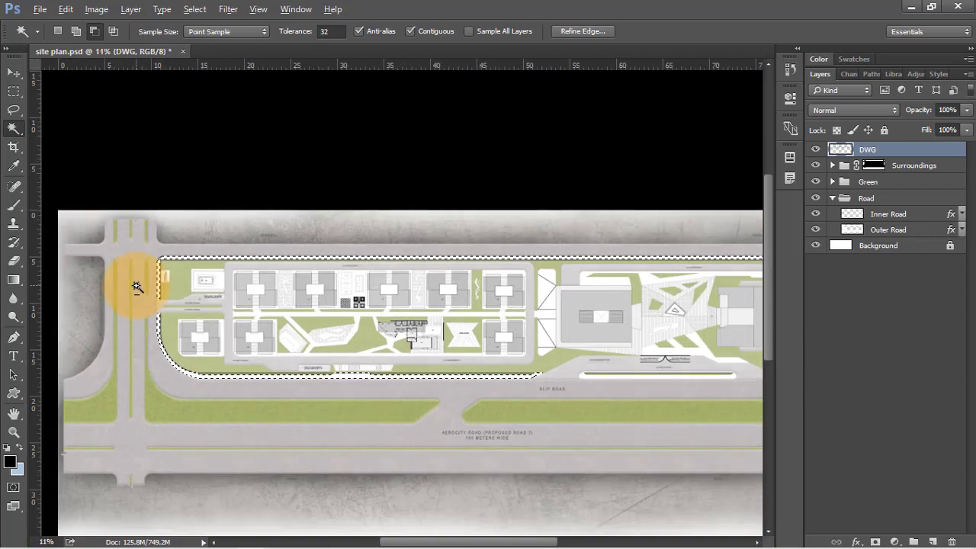
{"action": "scroll", "coordinate": [625, 338], "scroll_direction": "up", "scroll_amount": 5, "text": "alt"}
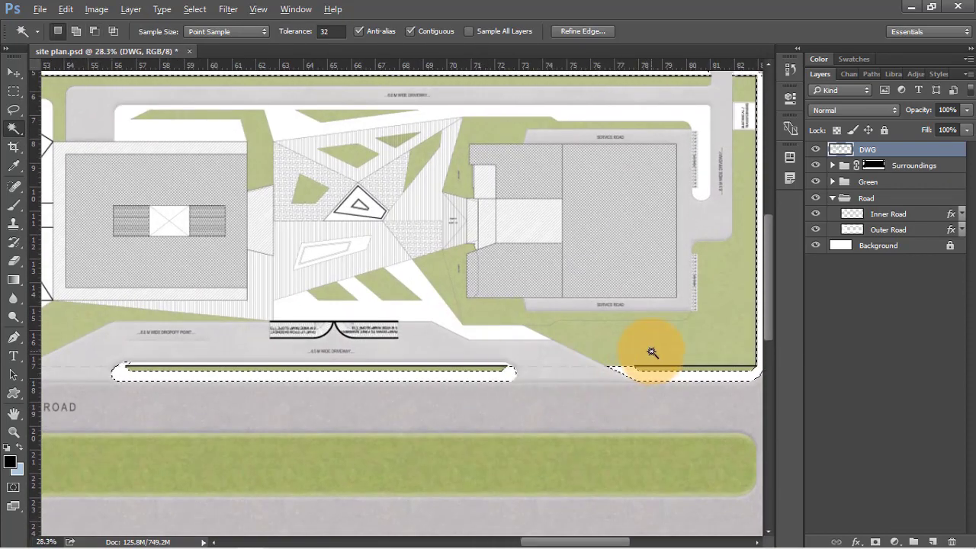
{"action": "scroll", "coordinate": [652, 352], "scroll_direction": "down", "scroll_amount": 3, "text": "alt"}
{"action": "scroll", "coordinate": [534, 349], "scroll_direction": "up", "scroll_amount": 2, "text": "alt"}
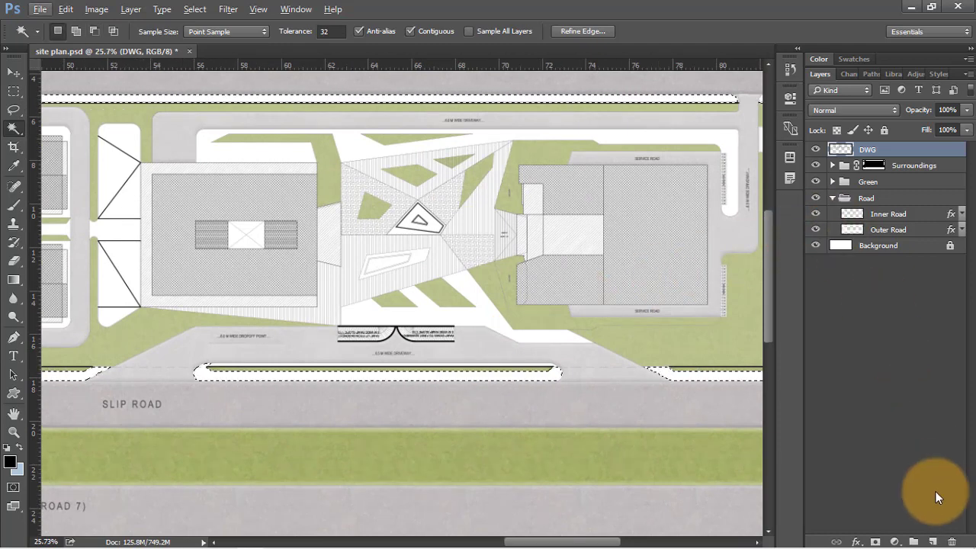
{"action": "left_click", "coordinate": [931, 541]}
{"action": "left_click_drag", "start_coordinate": [897, 154], "coordinate": [889, 170]}
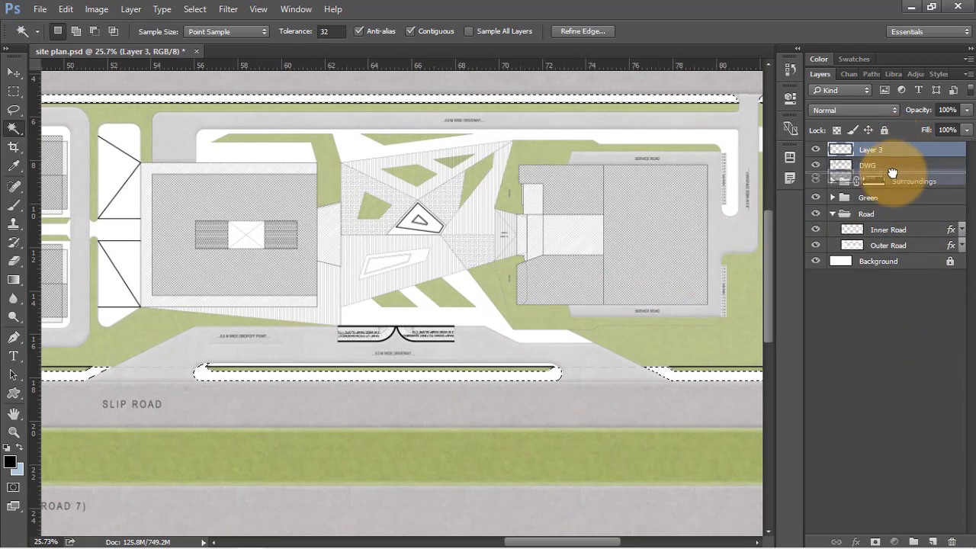
{"action": "double_click", "coordinate": [869, 165]}
{"action": "type", "text": "Footpath"}
{"action": "key", "text": "Return"}
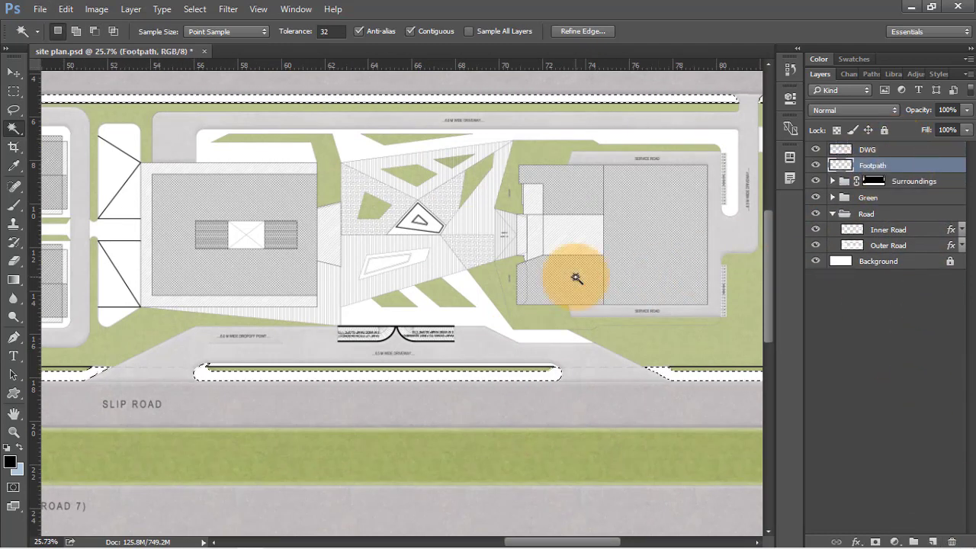
Step: Fill the selected perimeter strips on the Footpath layer with solid white (ffffff)
{"action": "key", "text": "shift+BackSpace"}
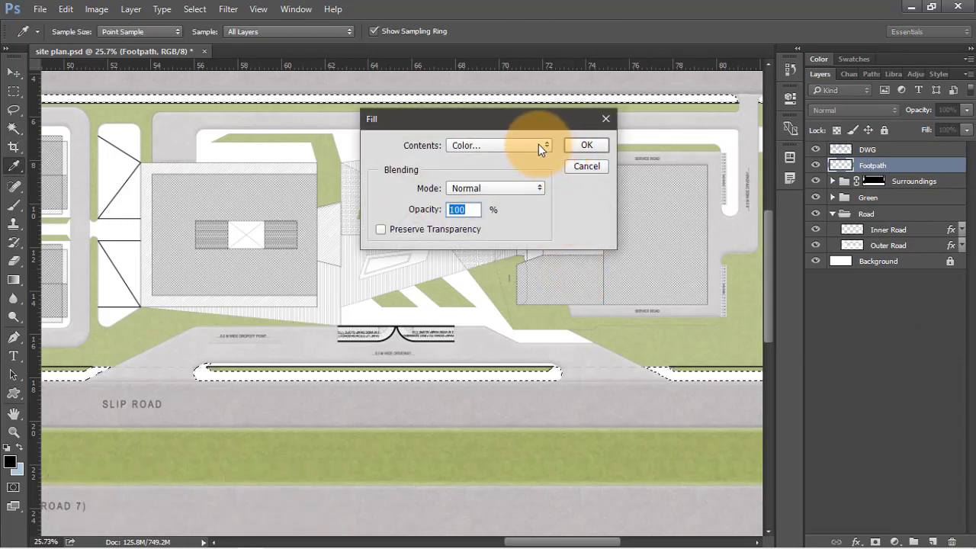
{"action": "left_click", "coordinate": [538, 144]}
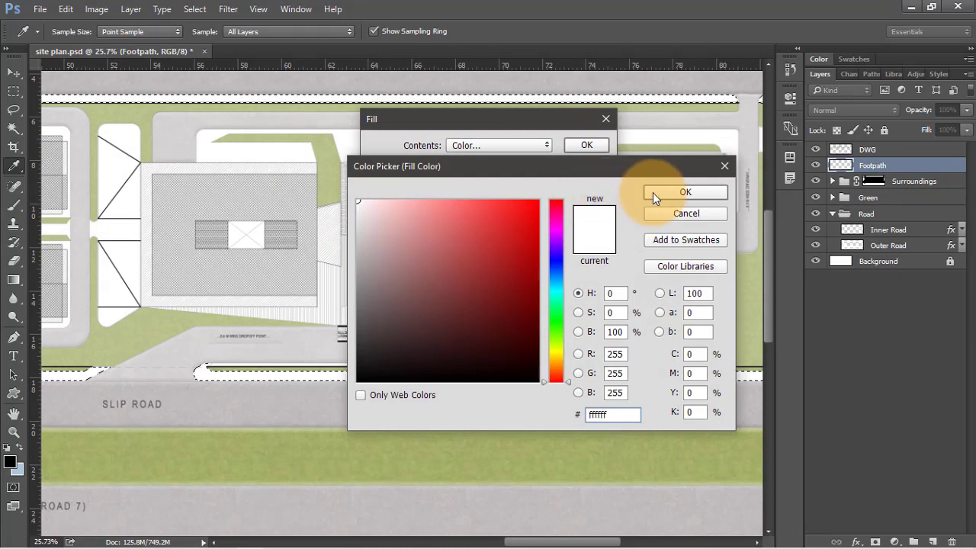
{"action": "left_click", "coordinate": [652, 192]}
{"action": "left_click", "coordinate": [586, 145]}
{"action": "key", "text": "w"}
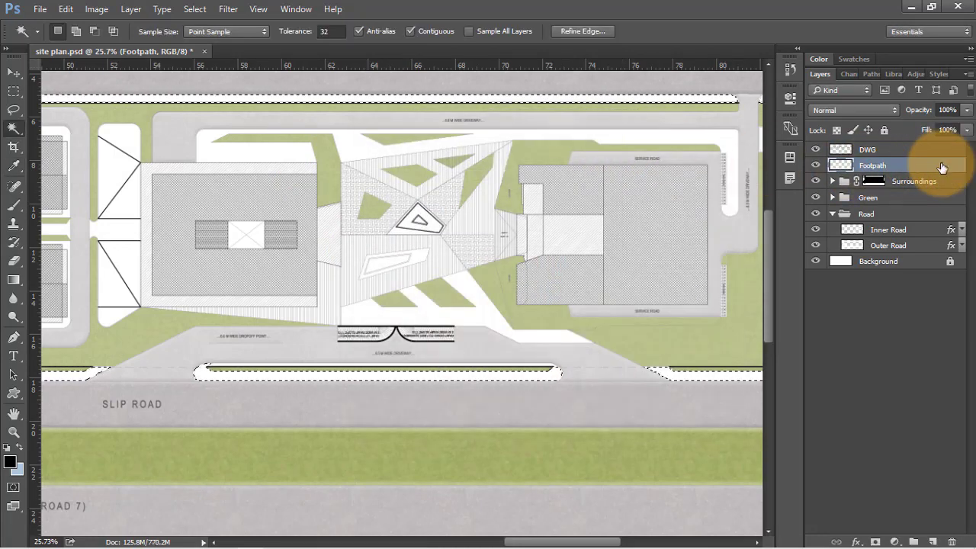
Step: Apply a Color Overlay to the Footpath layer with hue 28, saturation 7% and brightness 92%
{"action": "double_click", "coordinate": [942, 167]}
{"action": "left_click_drag", "start_coordinate": [447, 60], "coordinate": [741, 89]}
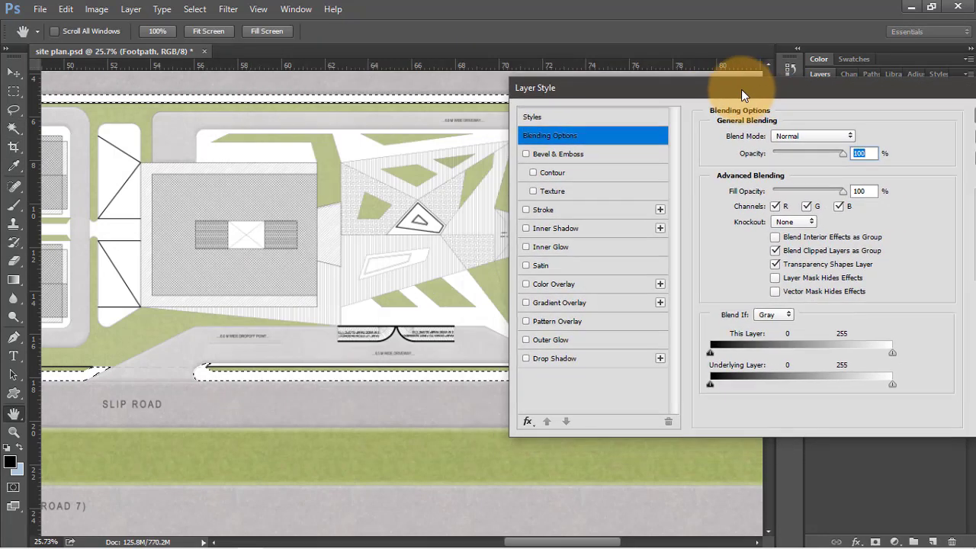
{"action": "left_click", "coordinate": [558, 288]}
{"action": "left_click", "coordinate": [860, 137]}
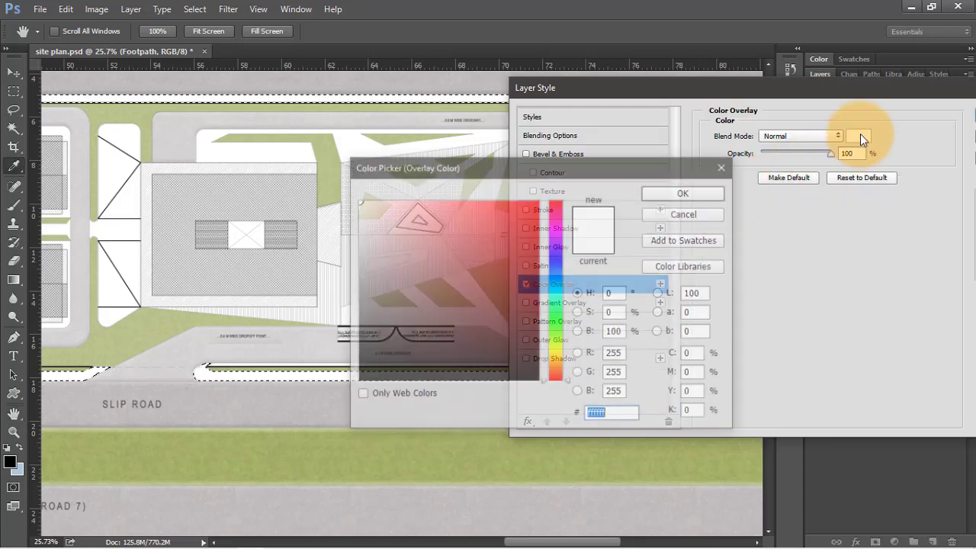
{"action": "left_click_drag", "start_coordinate": [505, 175], "coordinate": [605, 173]}
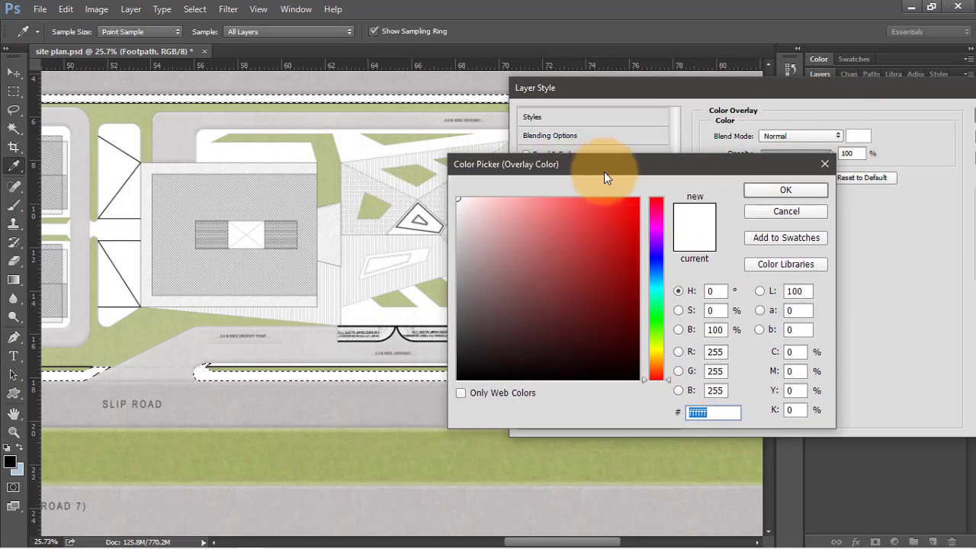
{"action": "left_click", "coordinate": [683, 287]}
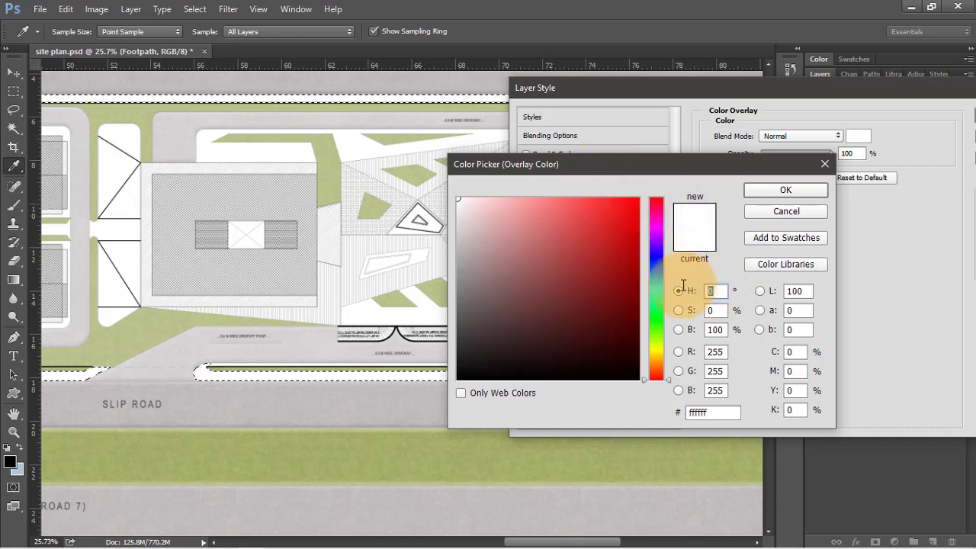
{"action": "type", "text": "28"}
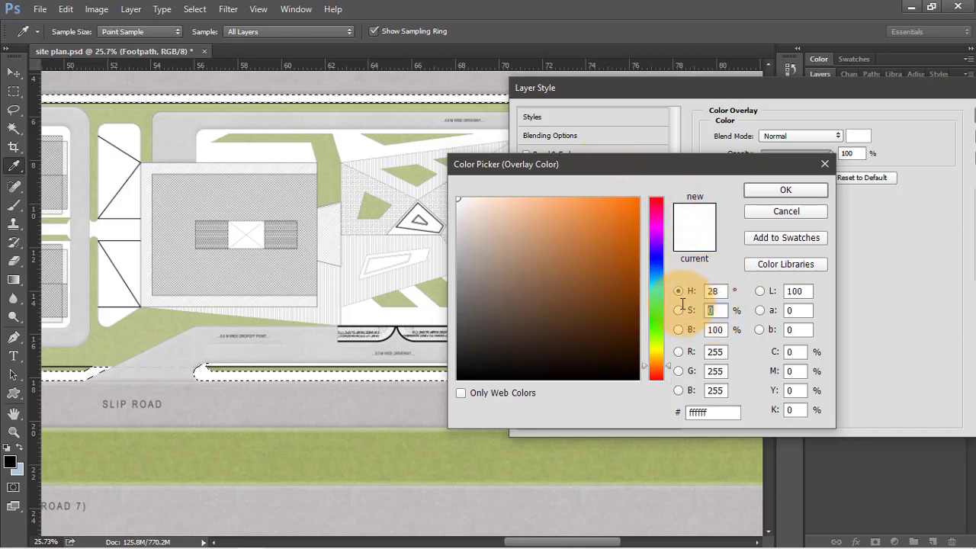
{"action": "type", "text": "7"}
{"action": "left_click", "coordinate": [715, 335]}
{"action": "left_click", "coordinate": [671, 326]}
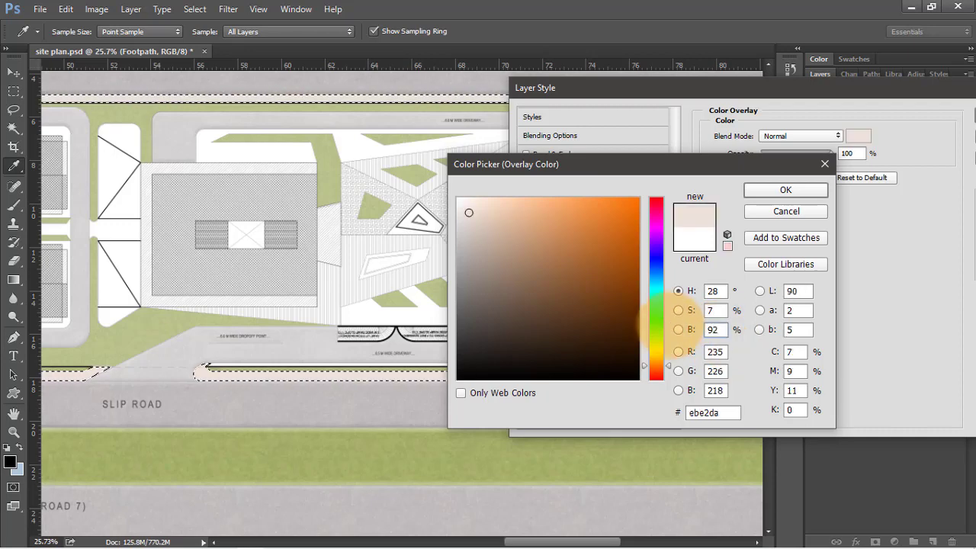
{"action": "left_click", "coordinate": [755, 191]}
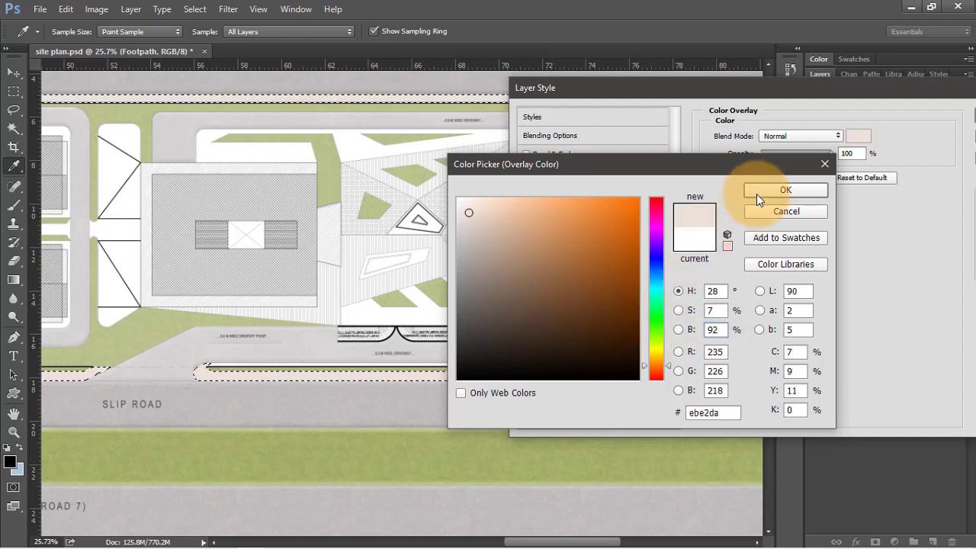
{"action": "left_click_drag", "start_coordinate": [813, 93], "coordinate": [573, 125]}
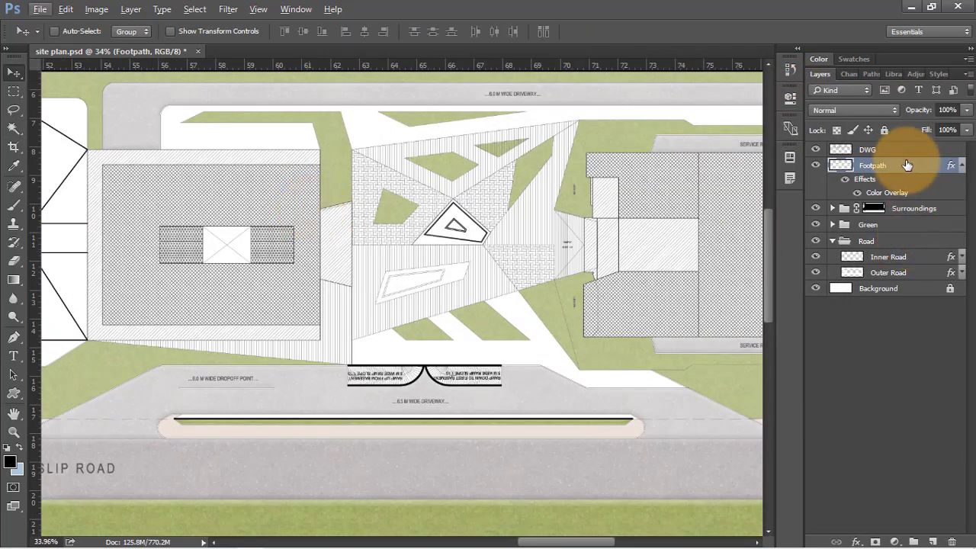
Step: Magic Wand the thin white strip above the thick black line beside the 6.5 m driveway, using the DWG layer
{"action": "left_click", "coordinate": [888, 149]}
{"action": "scroll", "coordinate": [556, 429], "scroll_direction": "up", "scroll_amount": 5}
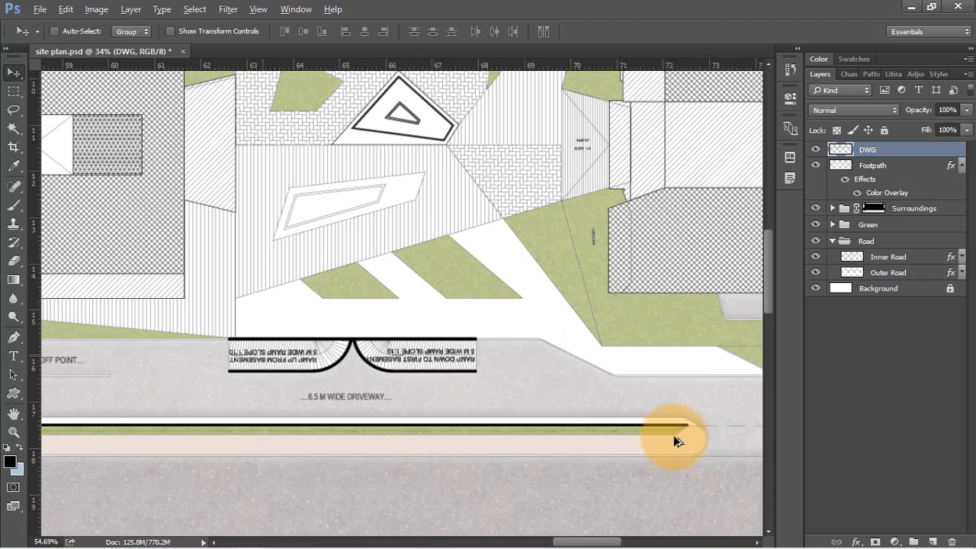
{"action": "scroll", "coordinate": [669, 432], "scroll_direction": "up", "scroll_amount": 3}
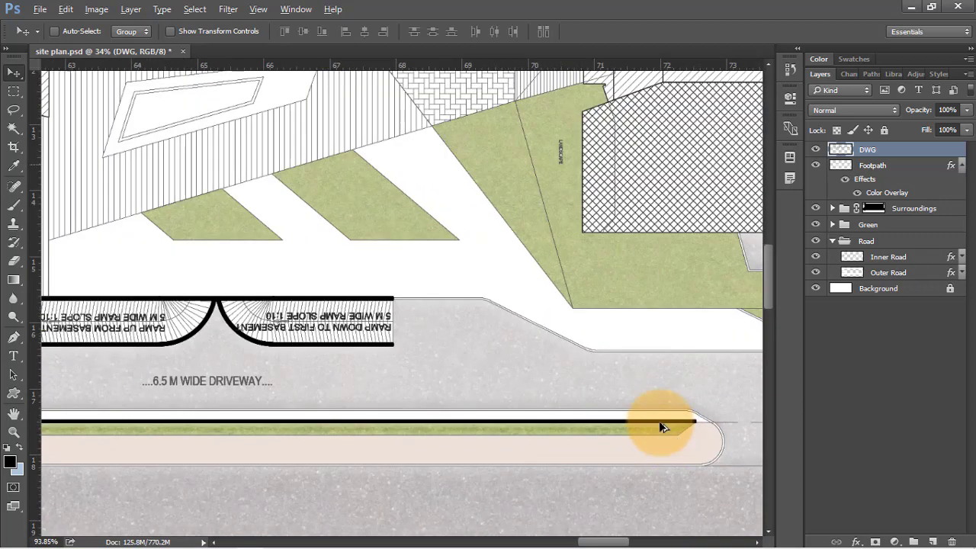
{"action": "scroll", "coordinate": [649, 419], "scroll_direction": "up", "scroll_amount": 3}
{"action": "key", "text": "w"}
{"action": "key", "text": "alt+w"}
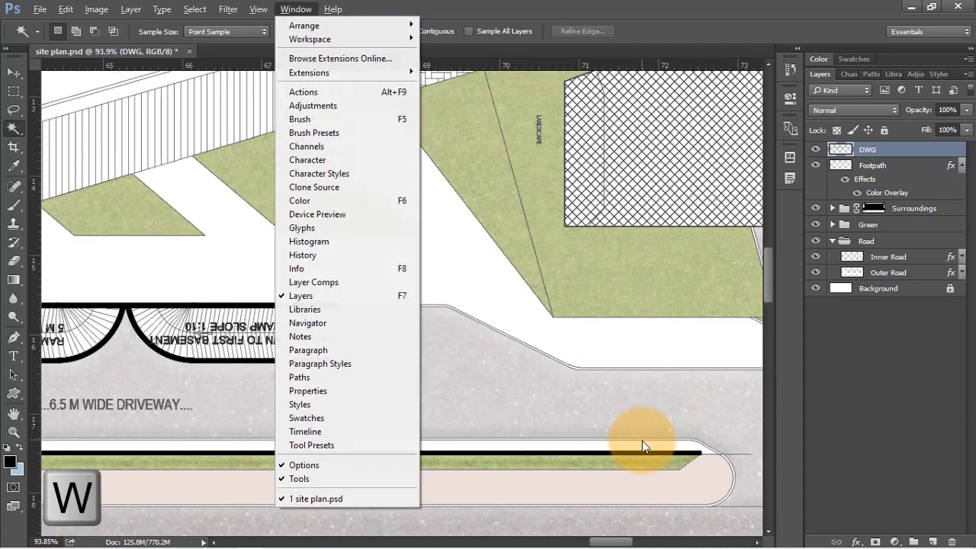
{"action": "key", "text": "Escape"}
{"action": "left_click", "coordinate": [643, 443]}
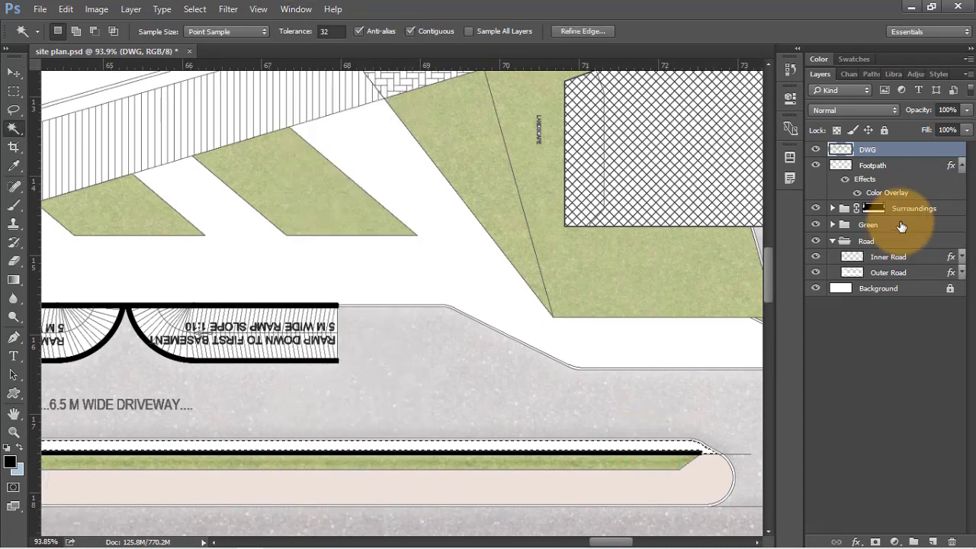
Step: Fill the selected thin strip with a solid color on the Inner Grass layer in the Green group
{"action": "left_click", "coordinate": [833, 224]}
{"action": "left_click", "coordinate": [888, 240]}
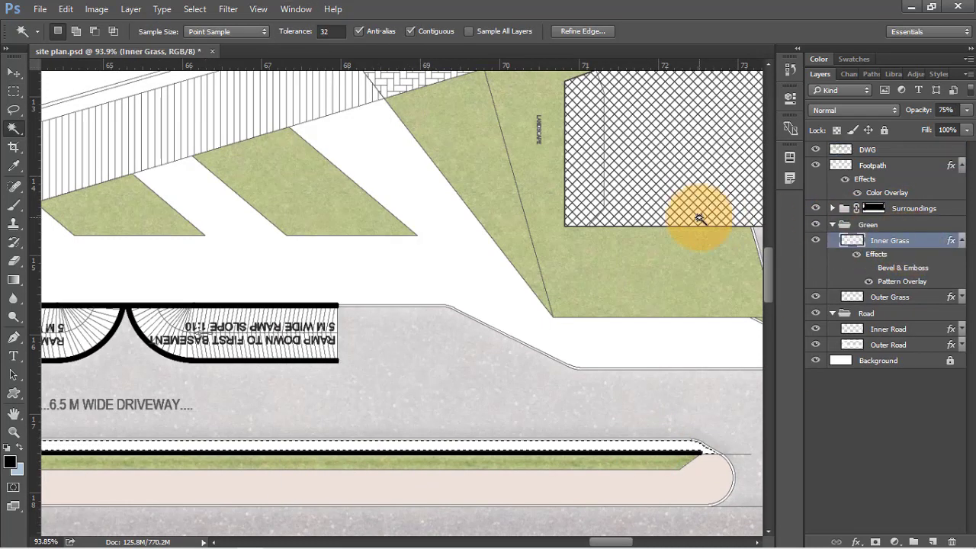
{"action": "key", "text": "shift+BackSpace"}
{"action": "left_click", "coordinate": [507, 145]}
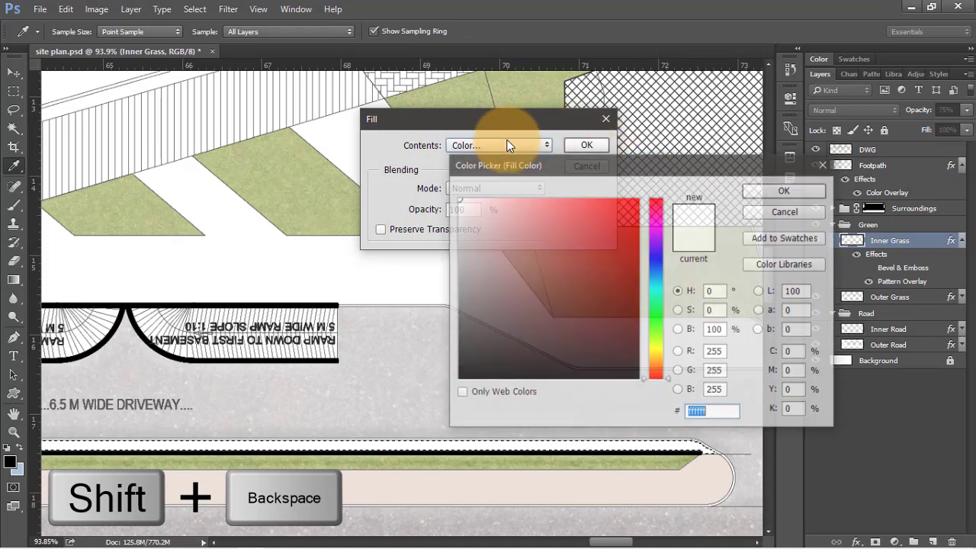
{"action": "left_click", "coordinate": [586, 145]}
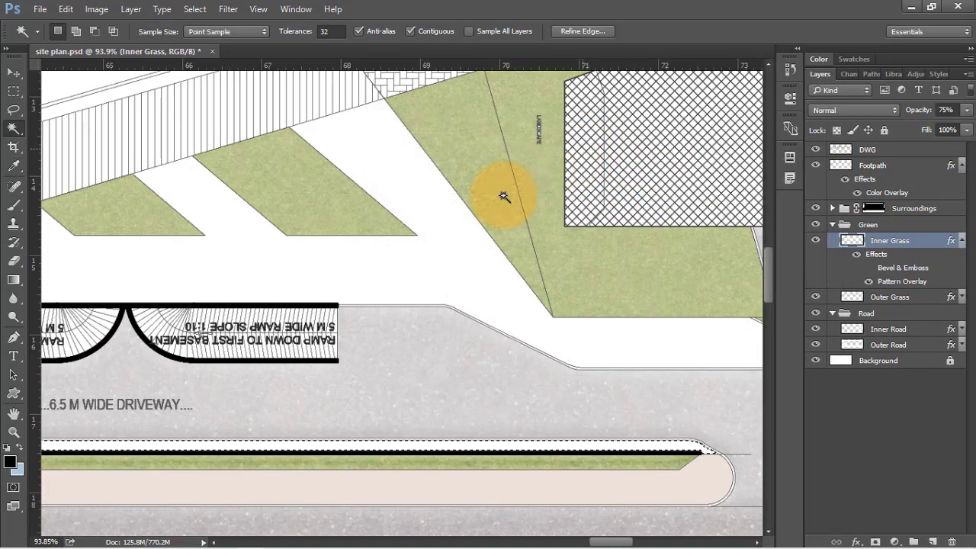
Step: Deselect the filled grass strip and save the site plan file
{"action": "key", "text": "v"}
{"action": "scroll", "coordinate": [435, 282], "scroll_direction": "down", "scroll_amount": 2}
{"action": "scroll", "coordinate": [431, 297], "scroll_direction": "down", "scroll_amount": 10}
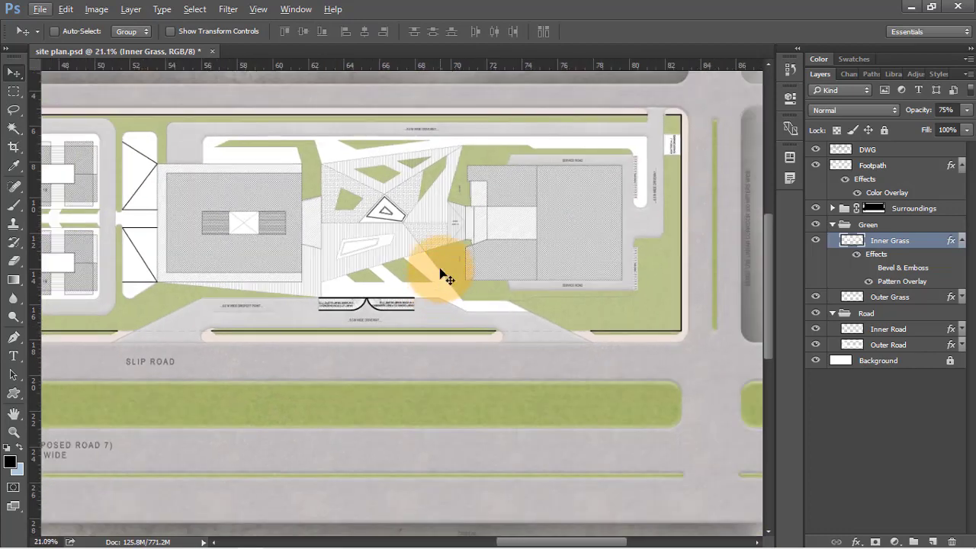
{"action": "key", "text": "ctrl+s"}
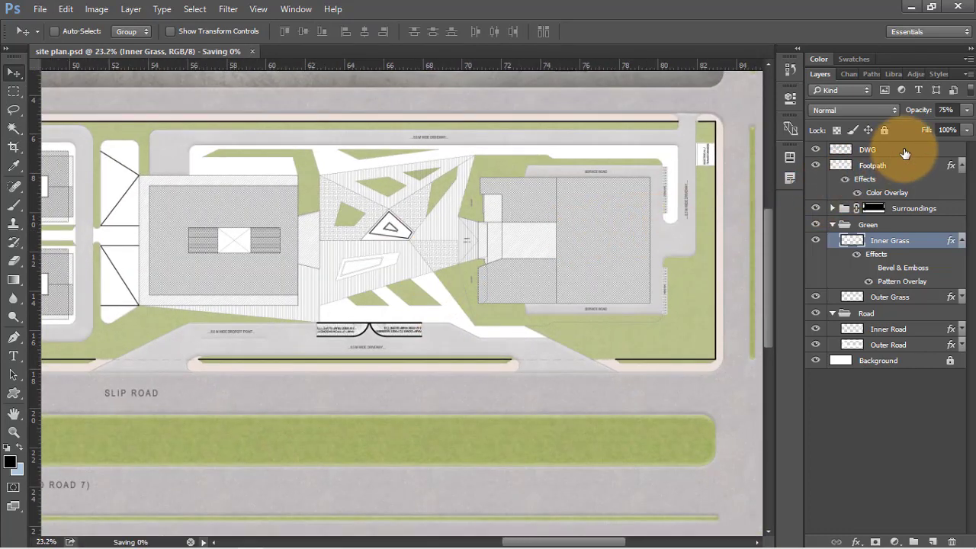
Step: Collapse the Green group and Magic Wand the white walkways between the residential blocks, using the DWG layer
{"action": "left_click", "coordinate": [867, 150]}
{"action": "left_click", "coordinate": [831, 224]}
{"action": "key", "text": "w"}
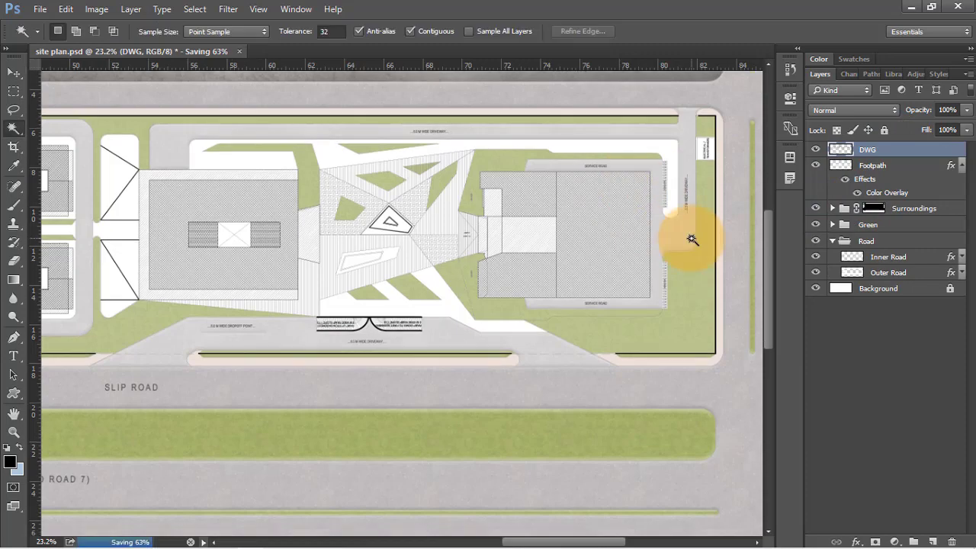
{"action": "scroll", "coordinate": [691, 240], "scroll_direction": "down", "scroll_amount": 5}
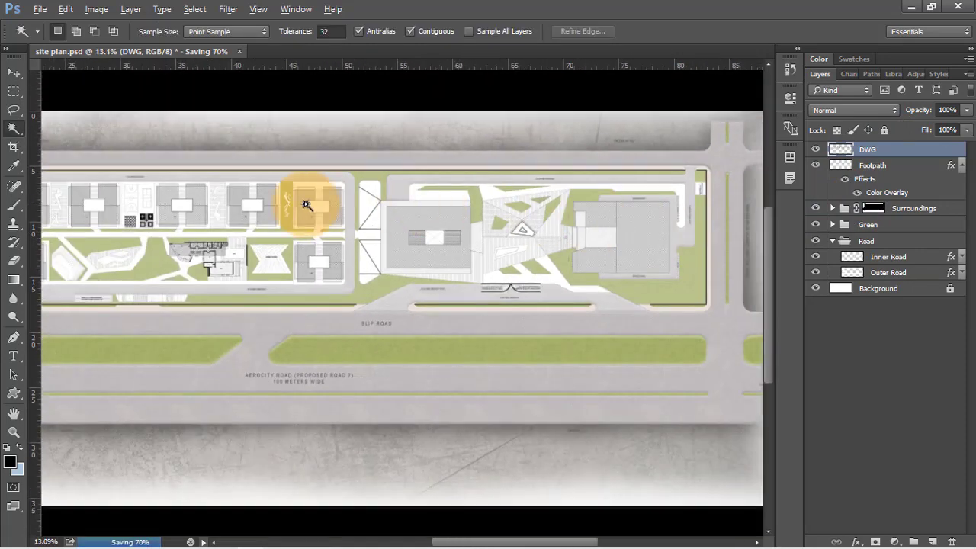
{"action": "scroll", "coordinate": [50, 239], "scroll_direction": "up", "scroll_amount": 6}
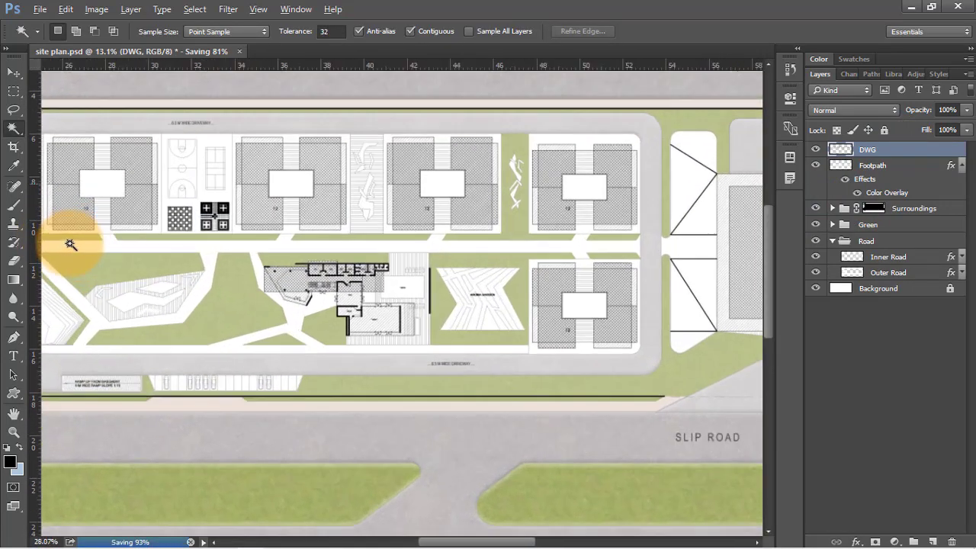
{"action": "scroll", "coordinate": [158, 250], "scroll_direction": "up", "scroll_amount": 3}
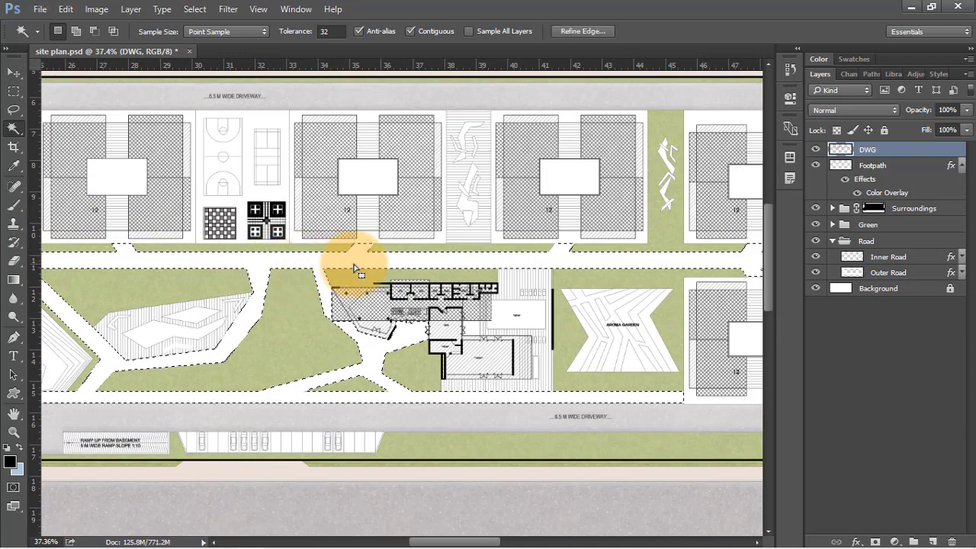
{"action": "key", "text": "alt"}
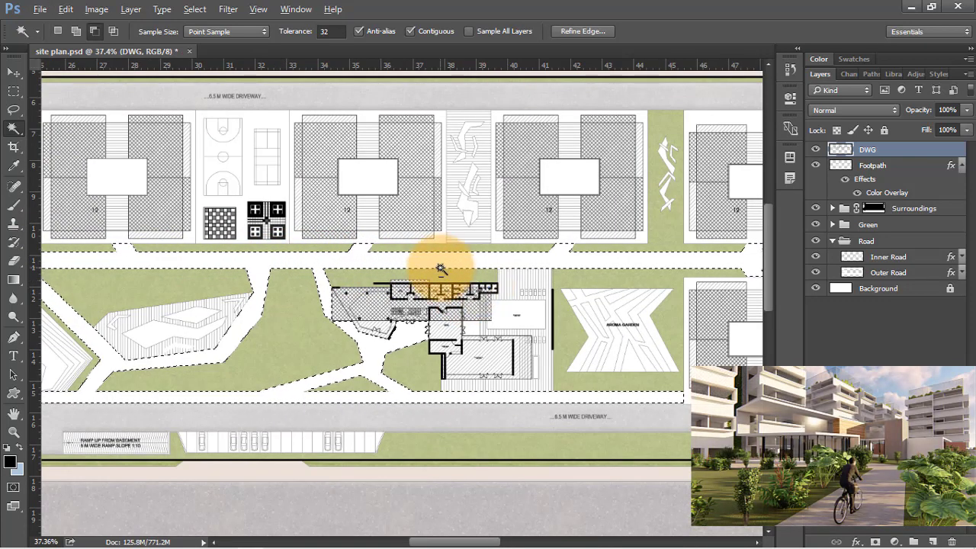
{"action": "scroll", "coordinate": [441, 268], "scroll_direction": "down", "scroll_amount": 5}
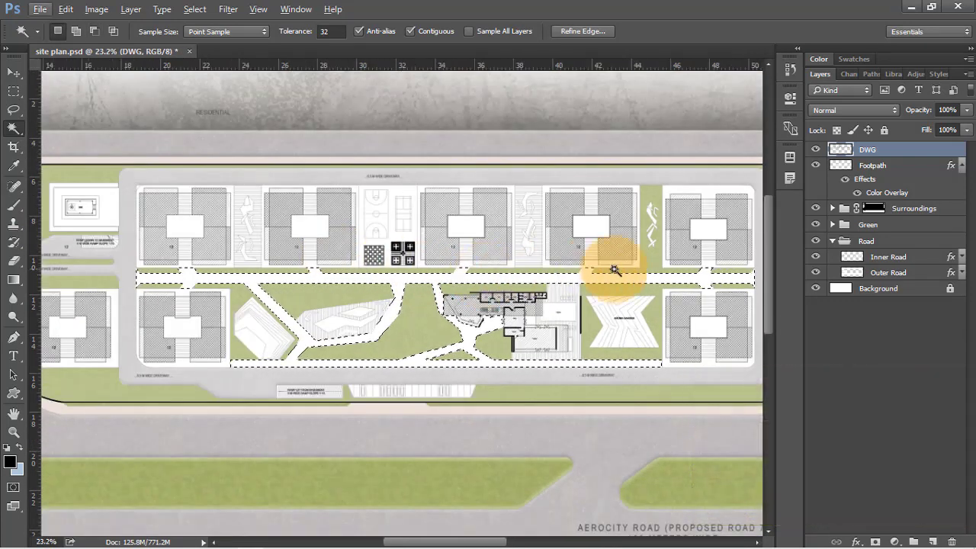
Step: Add a new layer for the selected walkways between DWG and Footpath, collapse Footpath's effects, and name the new layer Pedestrian
{"action": "left_click", "coordinate": [931, 542]}
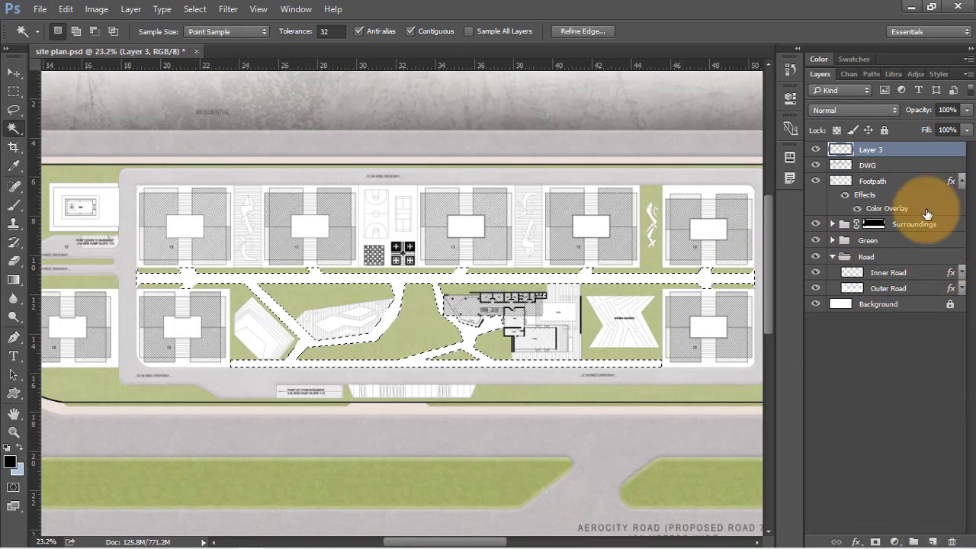
{"action": "left_click_drag", "start_coordinate": [885, 151], "coordinate": [885, 173]}
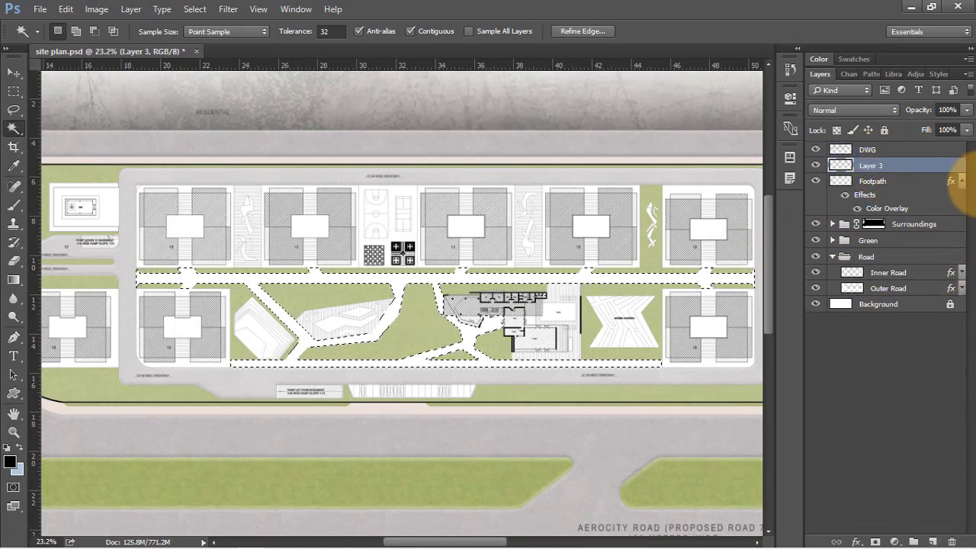
{"action": "left_click", "coordinate": [961, 185]}
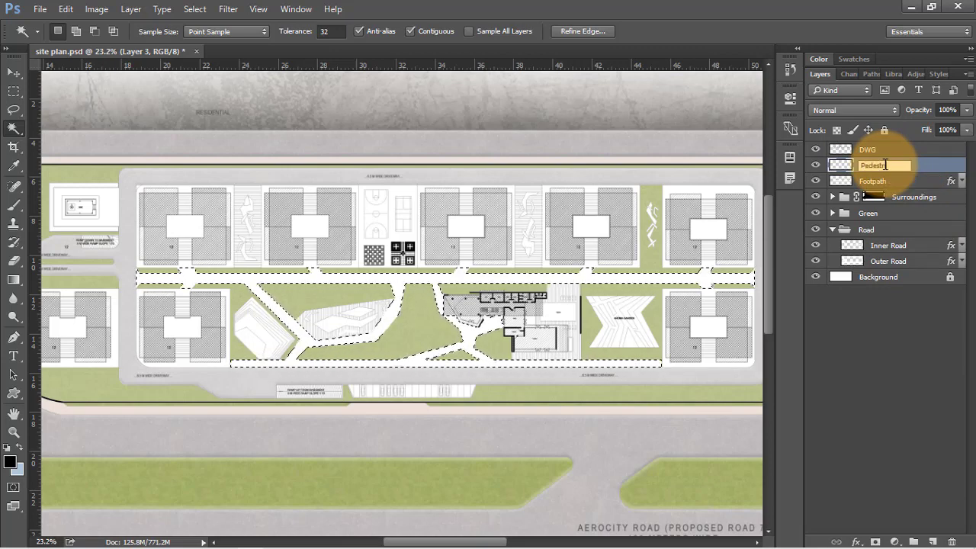
{"action": "type", "text": "ian"}
{"action": "key", "text": "Return"}
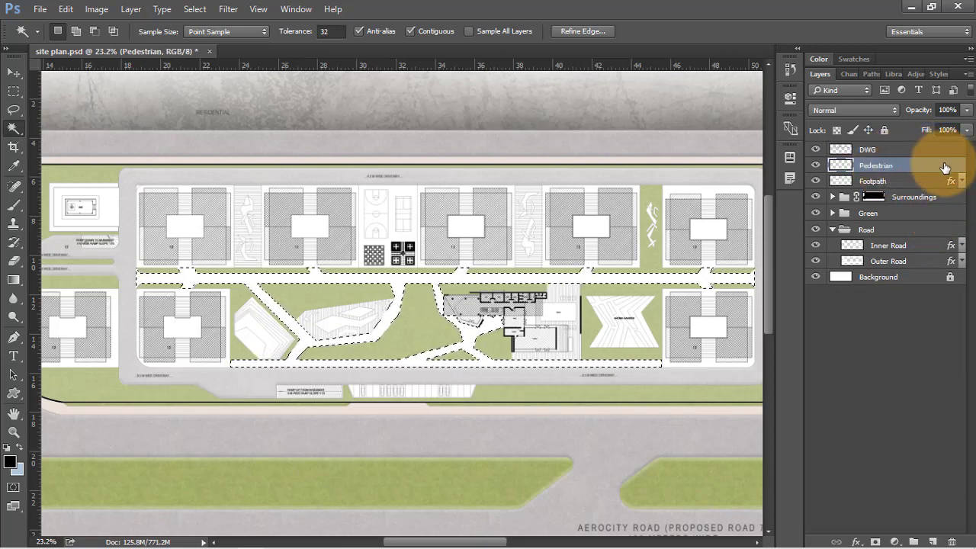
Step: Fill the selected walkways with a solid color on the Pedestrian layer and enable a Color Overlay for that layer
{"action": "key", "text": "shift+BackSpace"}
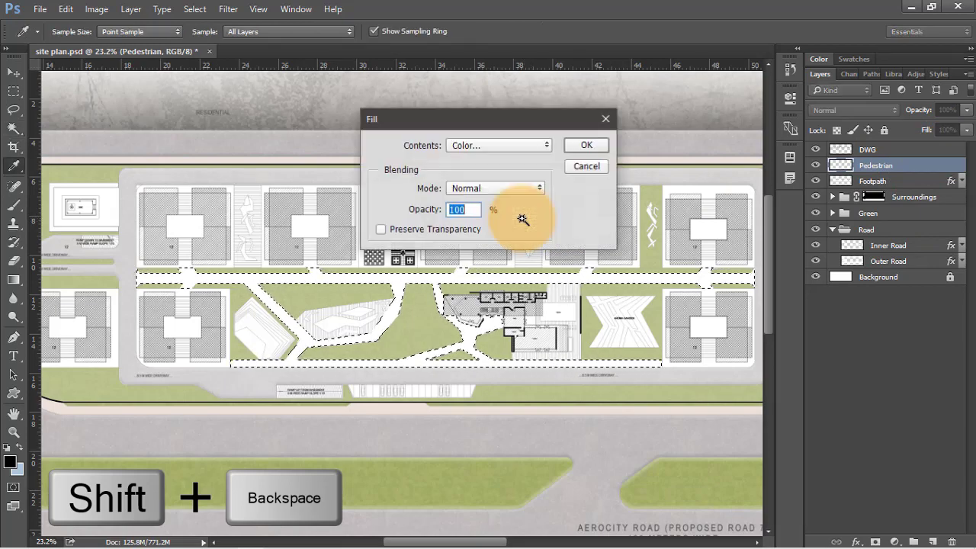
{"action": "key", "text": "Return"}
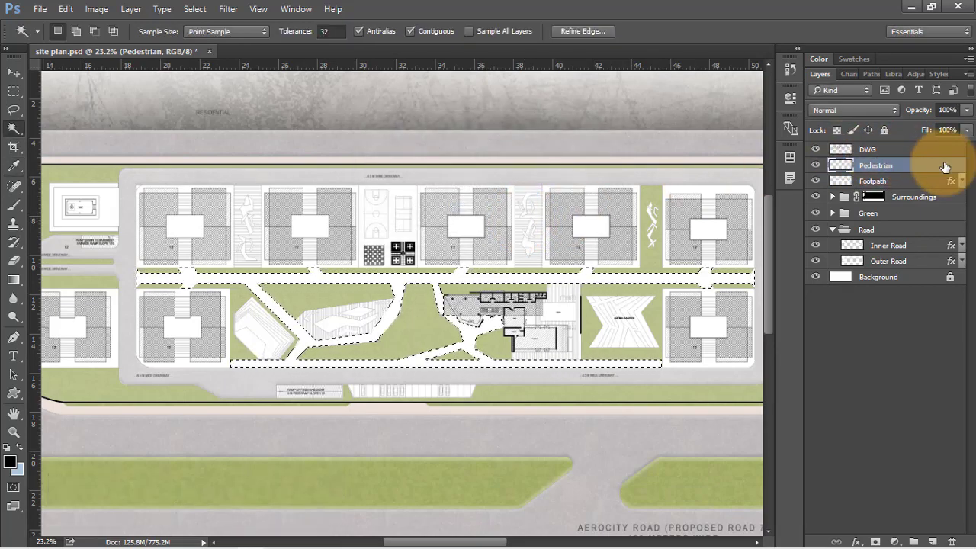
{"action": "double_click", "coordinate": [943, 169]}
{"action": "left_click_drag", "start_coordinate": [485, 134], "coordinate": [643, 117]}
{"action": "left_click", "coordinate": [464, 298]}
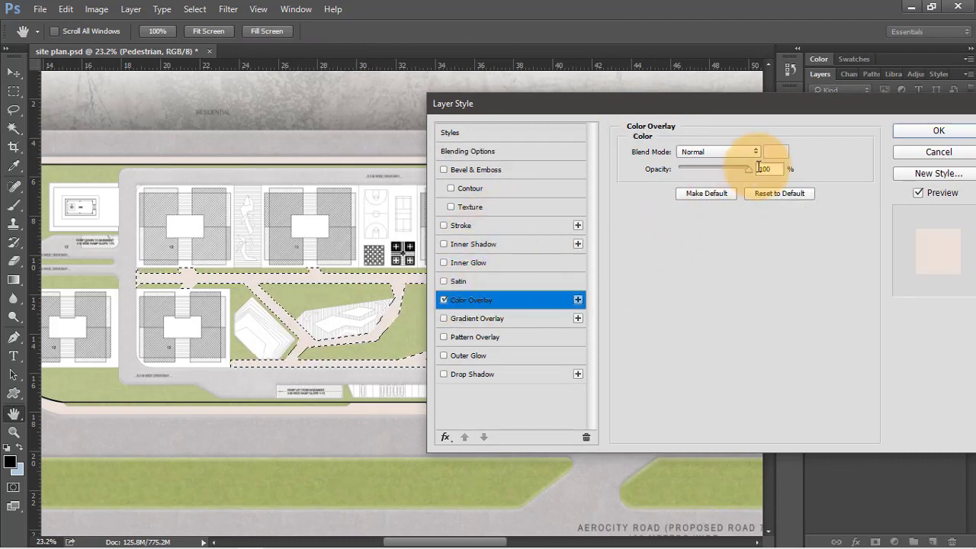
Step: Set the Pedestrian layer's overlay color to pale peach #f9e8d9 at 100% opacity and deselect the walkways
{"action": "left_click", "coordinate": [768, 153]}
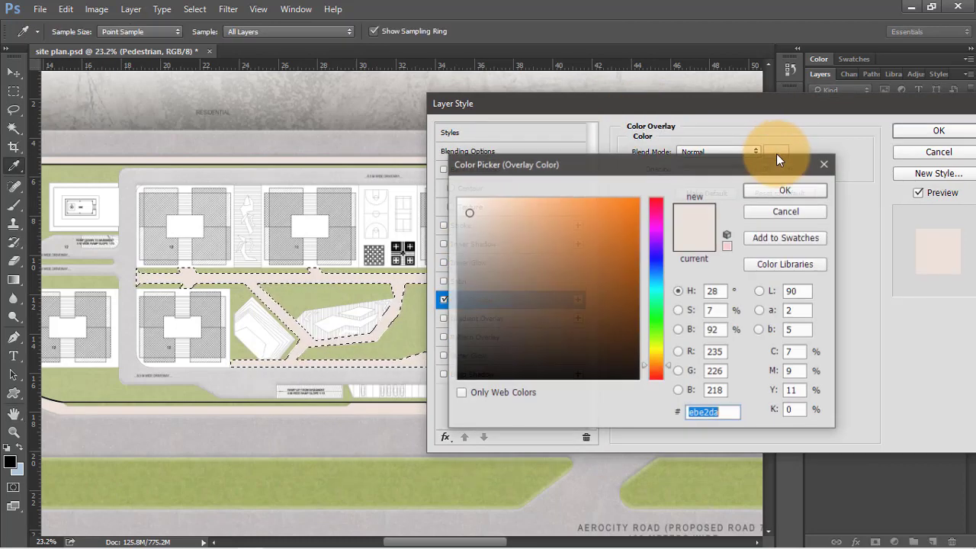
{"action": "double_click", "coordinate": [715, 329]}
{"action": "type", "text": "100"}
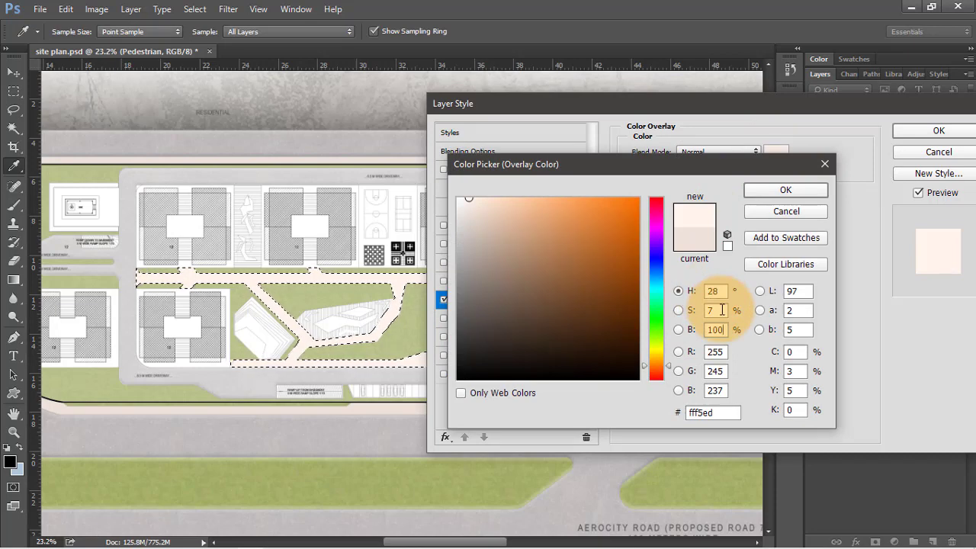
{"action": "left_click_drag", "start_coordinate": [726, 331], "coordinate": [680, 330]}
{"action": "type", "text": "95100"}
{"action": "left_click", "coordinate": [479, 201]}
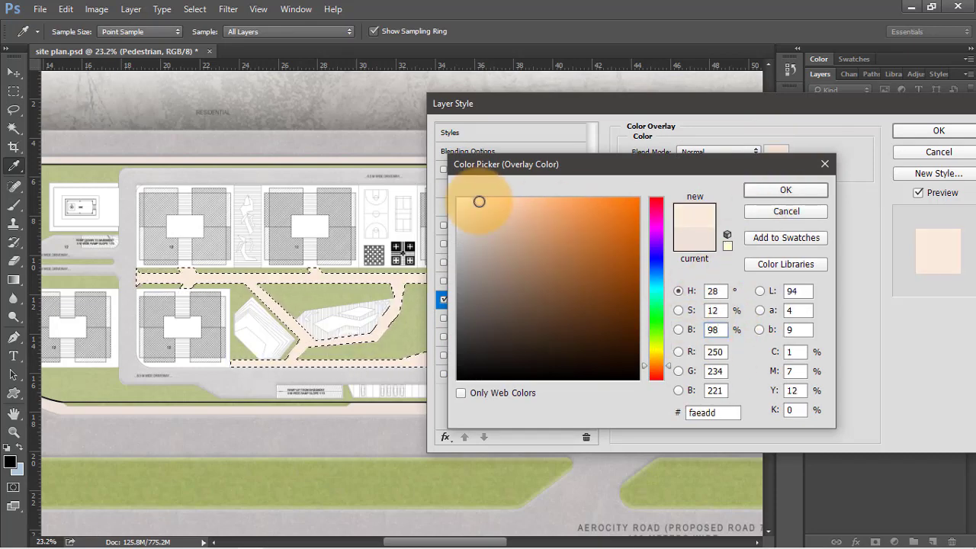
{"action": "left_click", "coordinate": [794, 187]}
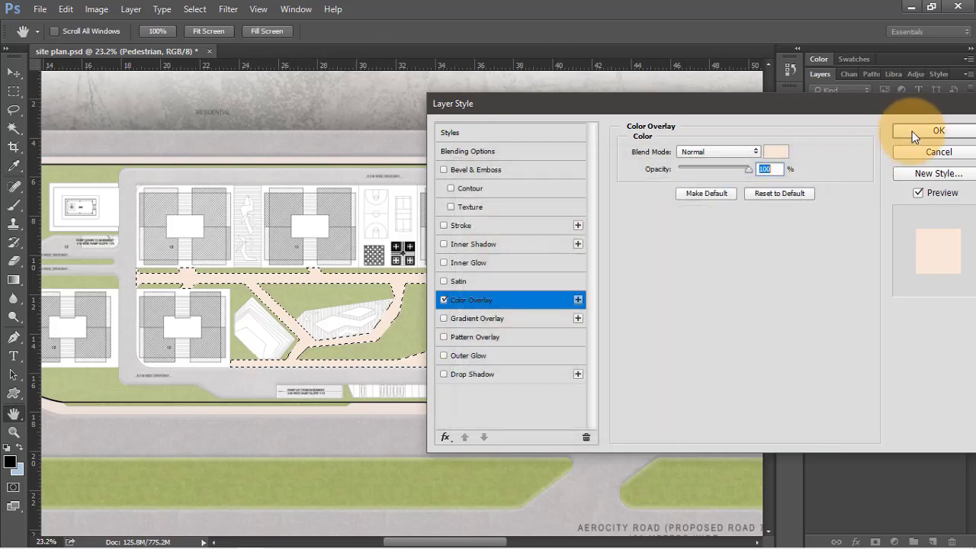
{"action": "left_click", "coordinate": [912, 133]}
{"action": "key", "text": "ctrl+d"}
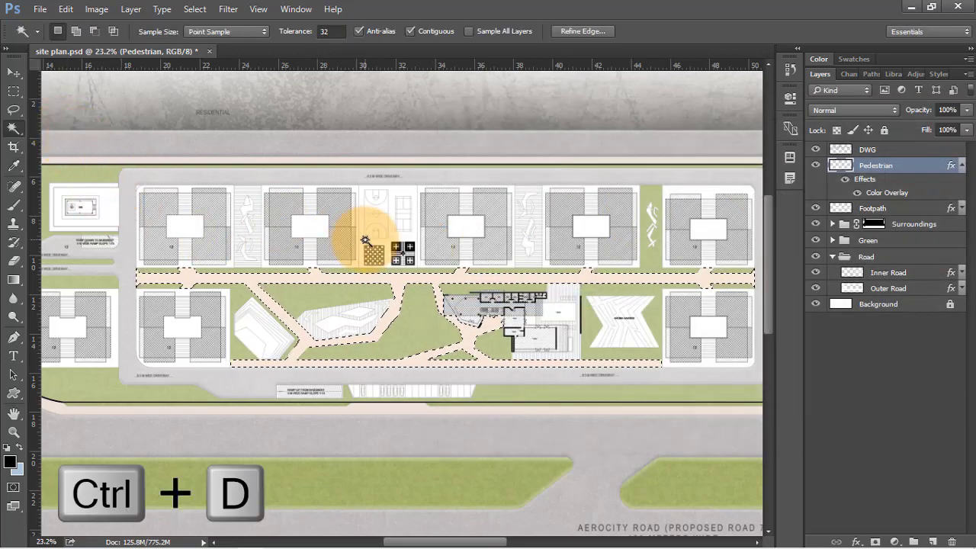
Step: Collapse the Pedestrian layer's effects and Magic Wand the white area around the lower-left residential block, using the DWG layer
{"action": "key", "text": "v"}
{"action": "scroll", "coordinate": [391, 250], "scroll_direction": "up", "scroll_amount": 2}
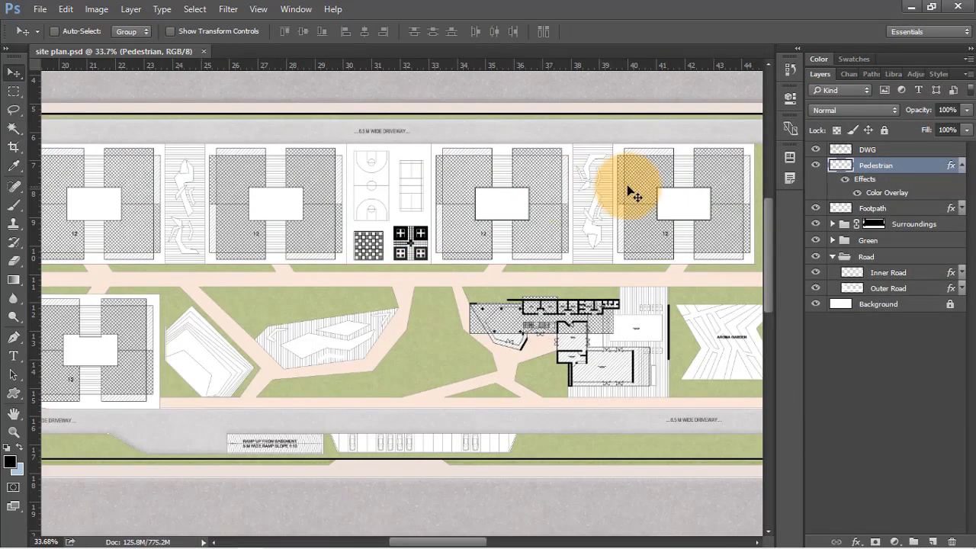
{"action": "left_click", "coordinate": [869, 149]}
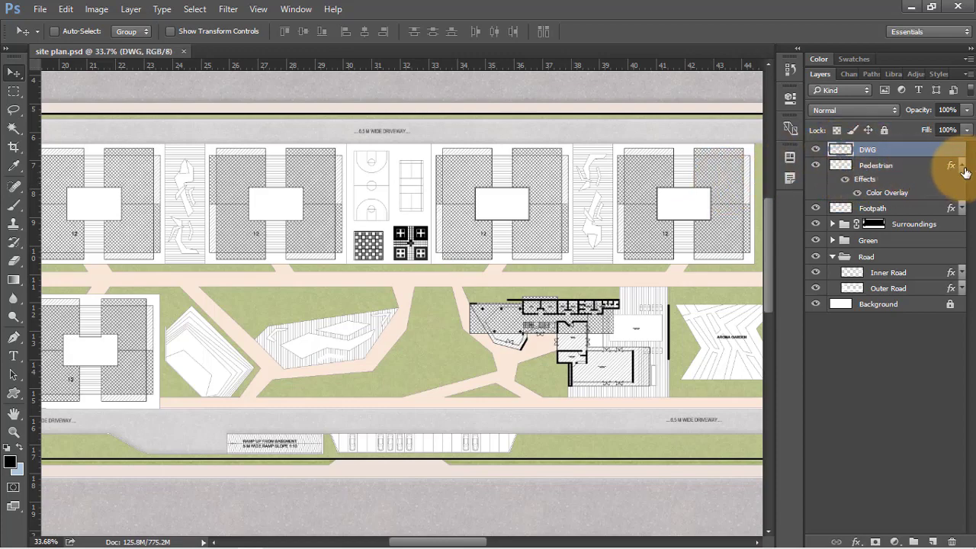
{"action": "left_click", "coordinate": [962, 165]}
{"action": "scroll", "coordinate": [523, 239], "scroll_direction": "left", "scroll_amount": 8}
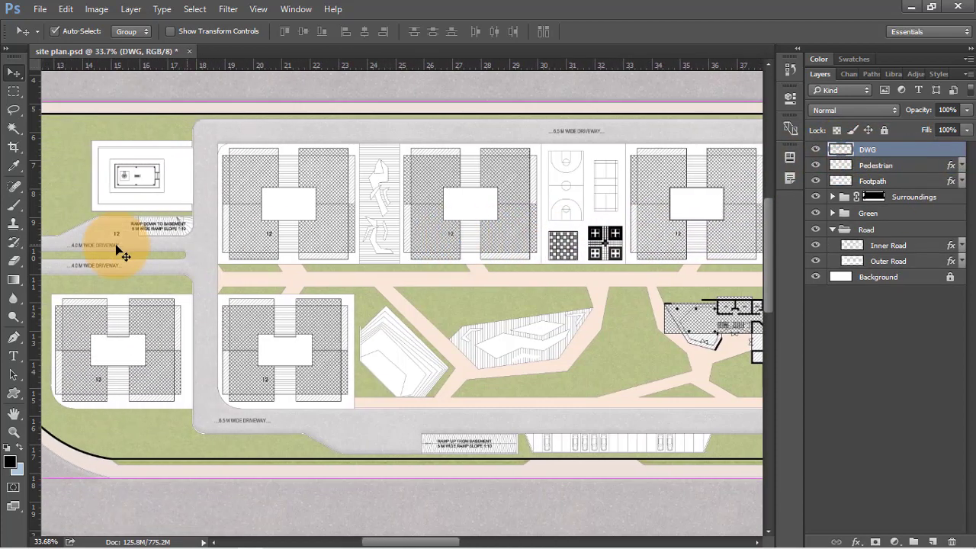
{"action": "key", "text": "w"}
{"action": "scroll", "coordinate": [310, 309], "scroll_direction": "up", "scroll_amount": 2, "text": "alt"}
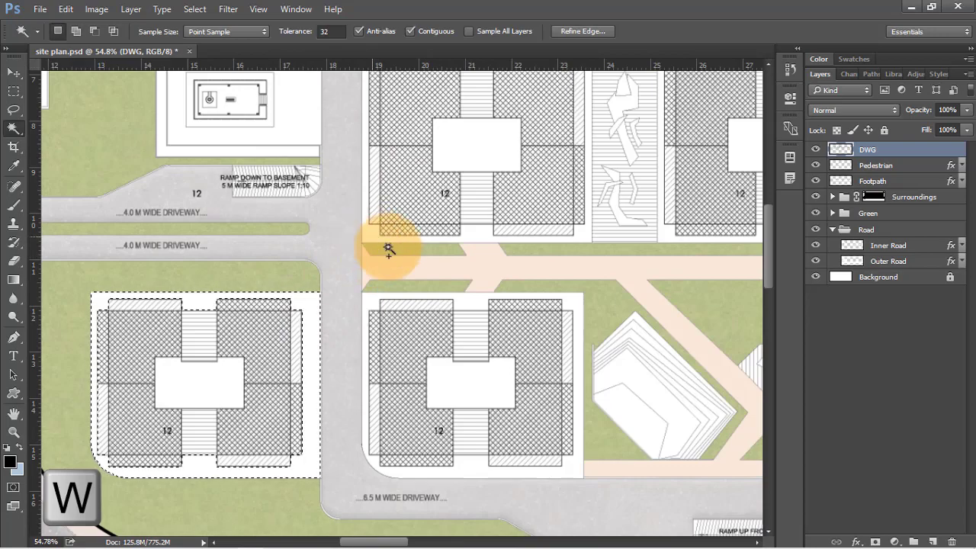
Step: Add the white areas around the remaining residential blocks to the Magic Wand selection
{"action": "scroll", "coordinate": [76, 266], "scroll_direction": "down", "scroll_amount": 1, "text": "alt"}
{"action": "scroll", "coordinate": [531, 252], "scroll_direction": "right", "scroll_amount": 14}
{"action": "scroll", "coordinate": [518, 253], "scroll_direction": "up", "scroll_amount": 3, "text": "alt"}
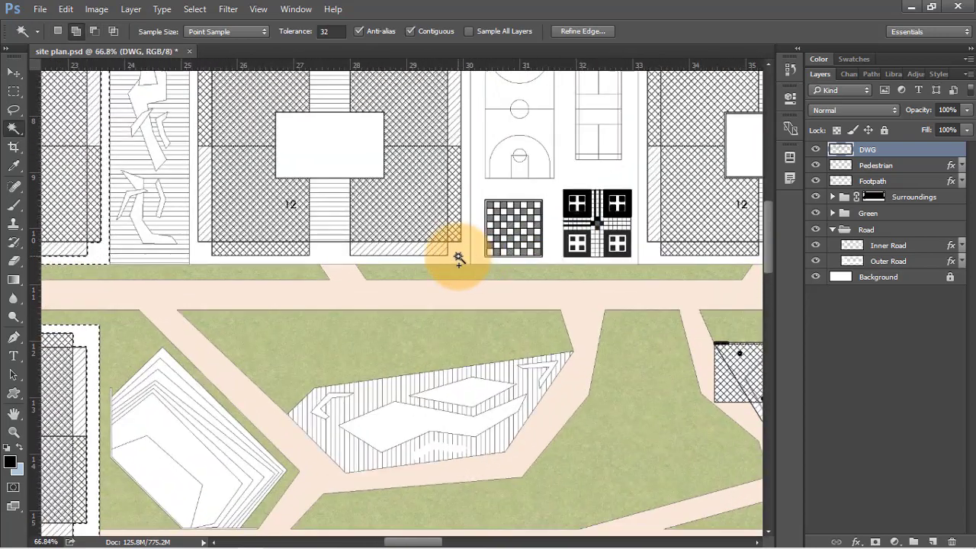
{"action": "left_click", "coordinate": [457, 256]}
{"action": "scroll", "coordinate": [231, 236], "scroll_direction": "down", "scroll_amount": 8, "text": "alt"}
{"action": "scroll", "coordinate": [728, 249], "scroll_direction": "up", "scroll_amount": 7, "text": "alt"}
{"action": "left_click", "coordinate": [702, 255]}
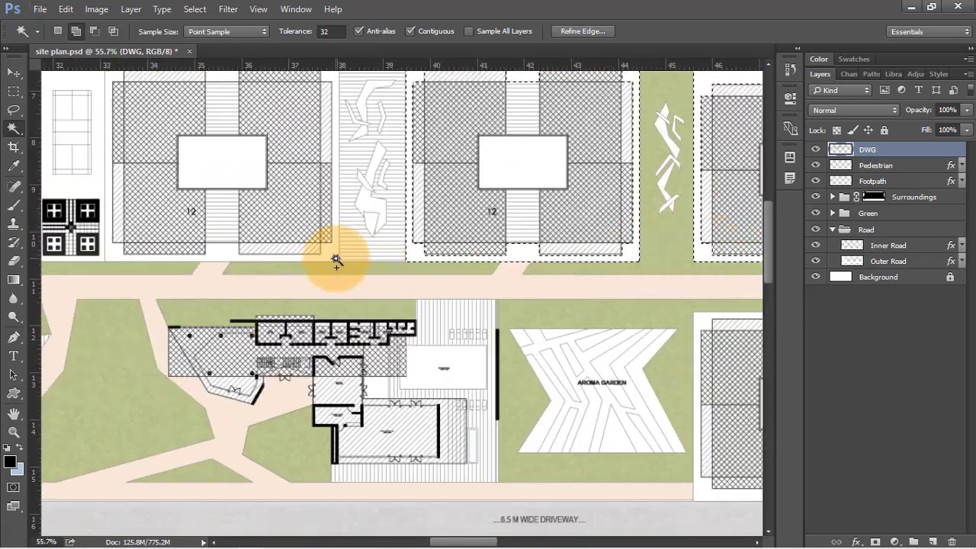
{"action": "left_click", "coordinate": [704, 322]}
{"action": "scroll", "coordinate": [127, 241], "scroll_direction": "down", "scroll_amount": 5, "text": "alt"}
{"action": "scroll", "coordinate": [228, 252], "scroll_direction": "down", "scroll_amount": 2}
{"action": "scroll", "coordinate": [298, 263], "scroll_direction": "down", "scroll_amount": 3, "text": "alt"}
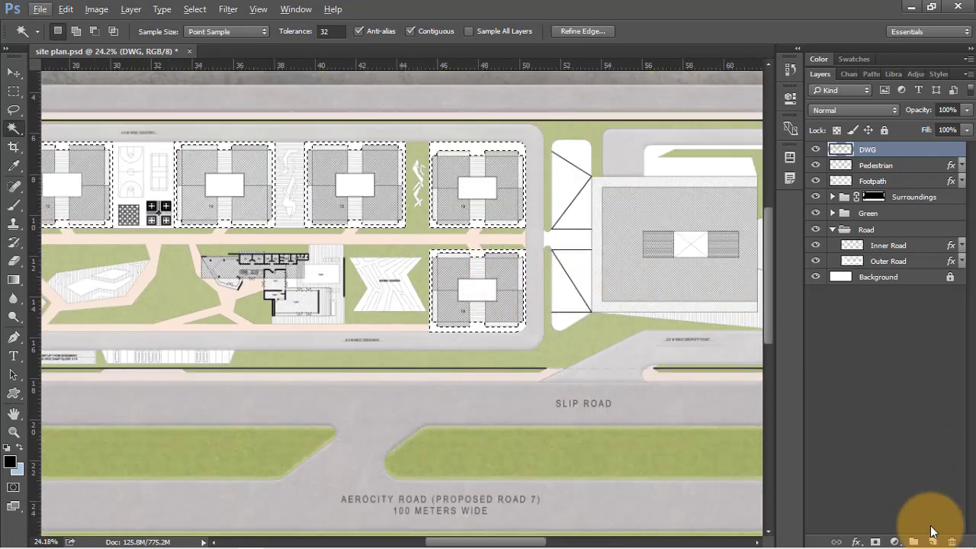
Step: Add a new layer between DWG and Pedestrian and fill the selected block surroundings on it with white #ffffff
{"action": "left_click", "coordinate": [932, 541]}
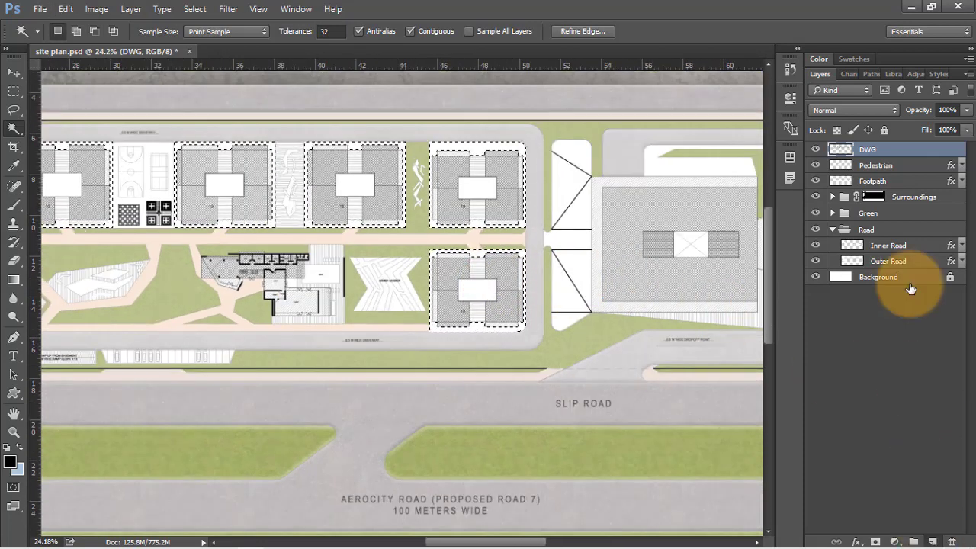
{"action": "left_click_drag", "start_coordinate": [895, 152], "coordinate": [884, 166]}
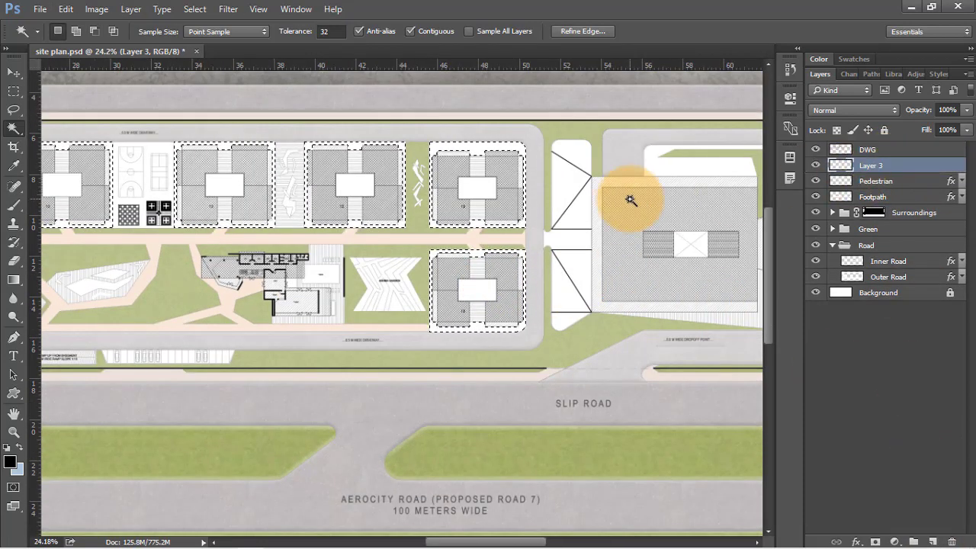
{"action": "key", "text": "shift+BackSpace"}
{"action": "left_click", "coordinate": [508, 146]}
{"action": "left_click", "coordinate": [508, 146]}
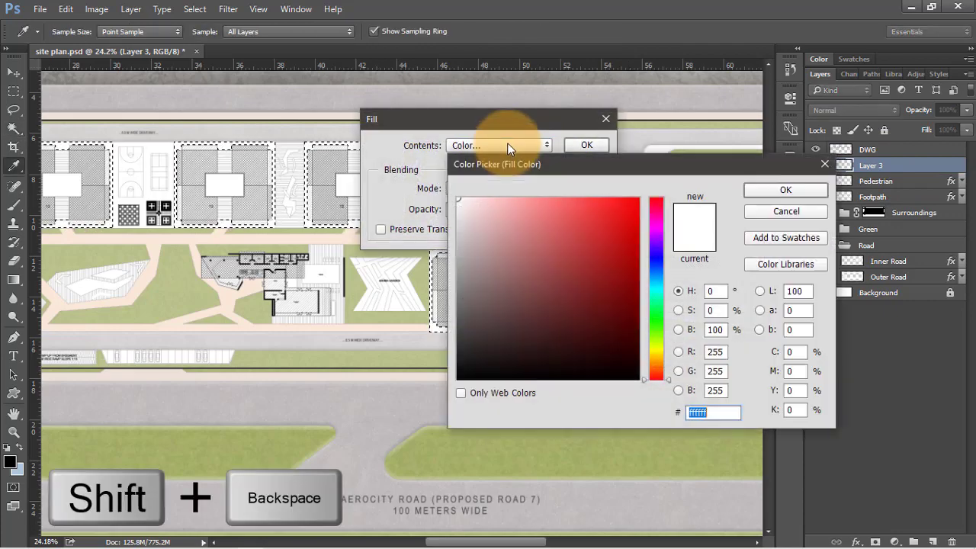
{"action": "left_click", "coordinate": [788, 187]}
{"action": "left_click", "coordinate": [586, 145]}
{"action": "key", "text": "w"}
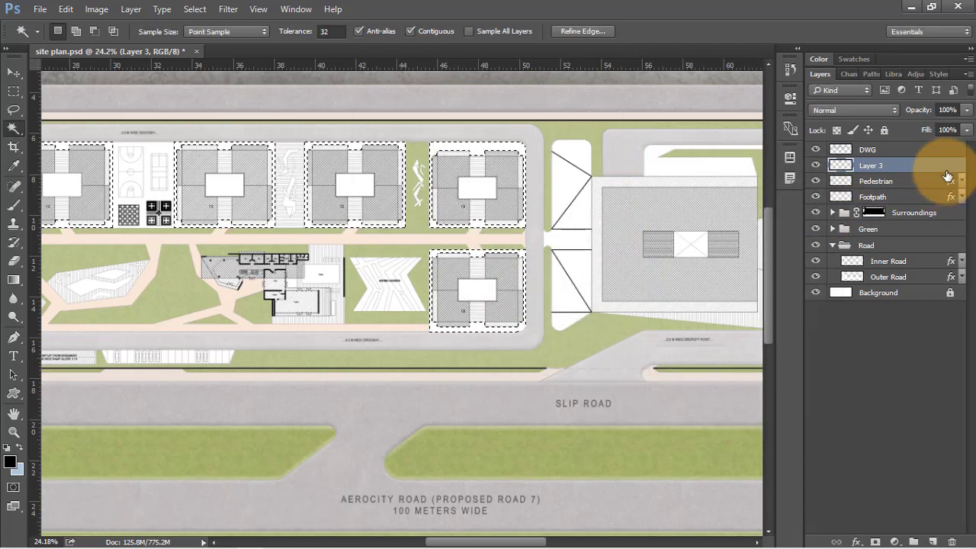
Step: Give the block surroundings layer a pale yellow #fffebc Color Overlay and deselect the filled areas
{"action": "double_click", "coordinate": [934, 165]}
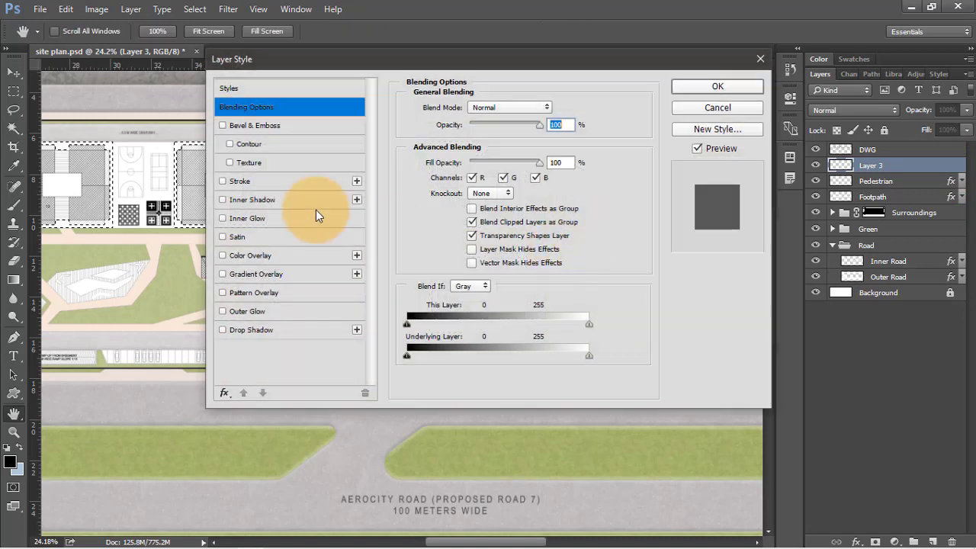
{"action": "left_click", "coordinate": [266, 257]}
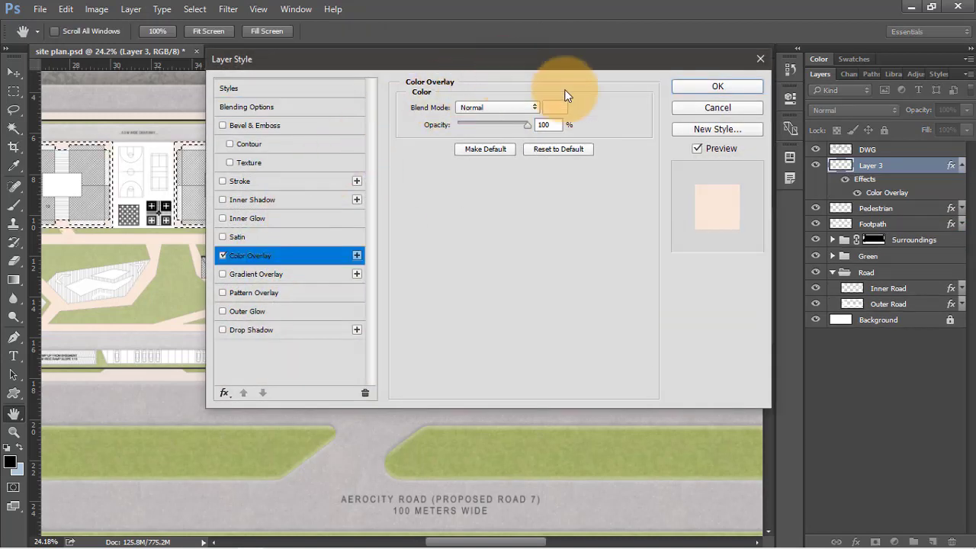
{"action": "left_click_drag", "start_coordinate": [600, 66], "coordinate": [718, 141]}
{"action": "left_click", "coordinate": [678, 191]}
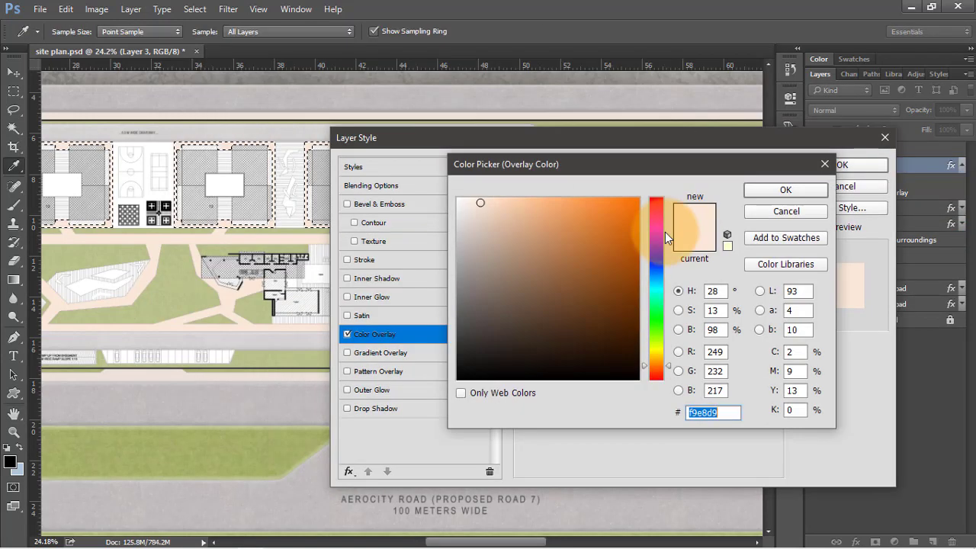
{"action": "left_click_drag", "start_coordinate": [658, 329], "coordinate": [659, 349]}
{"action": "left_click", "coordinate": [484, 208]}
{"action": "left_click_drag", "start_coordinate": [483, 207], "coordinate": [506, 181]}
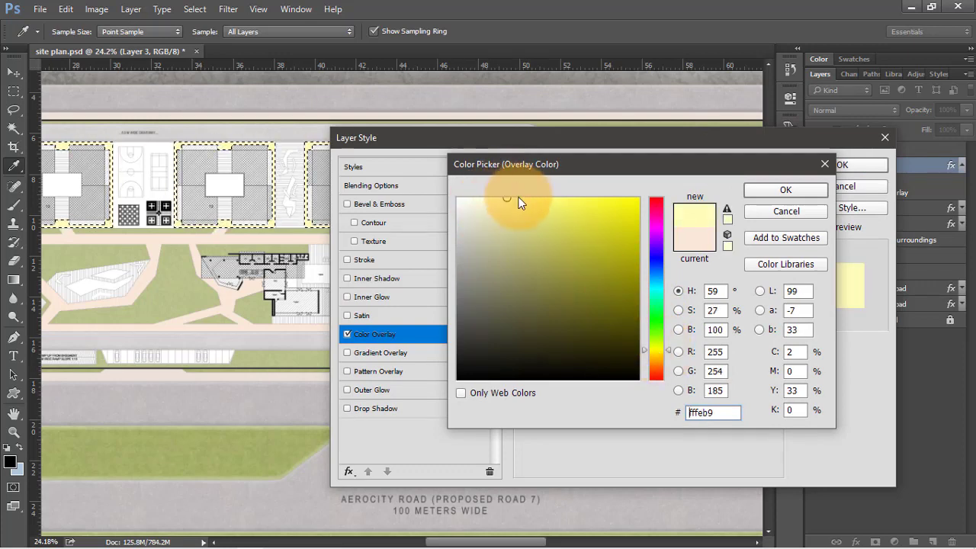
{"action": "left_click_drag", "start_coordinate": [507, 208], "coordinate": [501, 192]}
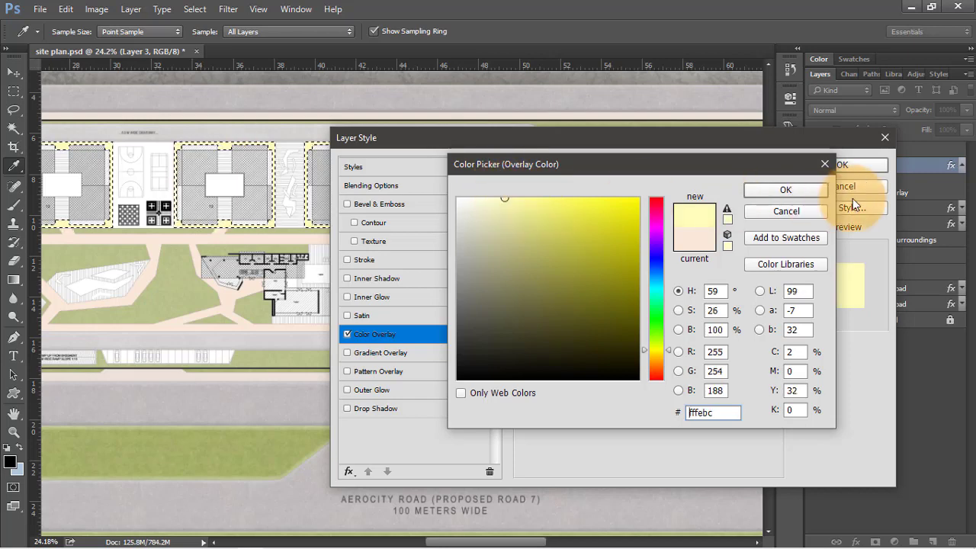
{"action": "left_click", "coordinate": [854, 168]}
{"action": "key", "text": "ctrl+d"}
{"action": "left_click", "coordinate": [840, 164]}
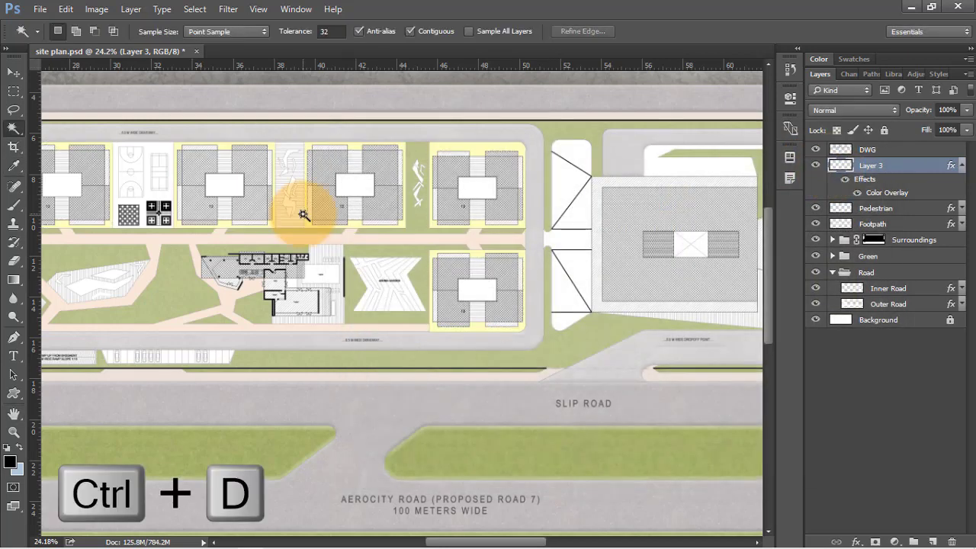
Step: Soften the block surroundings layer's yellow Color Overlay by setting its saturation to 21%
{"action": "key", "text": "v"}
{"action": "scroll", "coordinate": [586, 213], "scroll_direction": "down", "scroll_amount": 1}
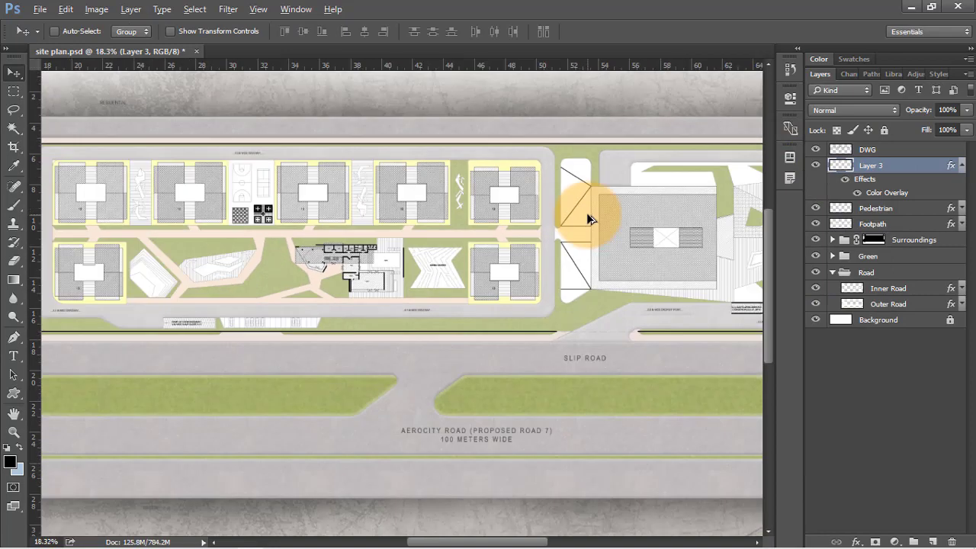
{"action": "scroll", "coordinate": [78, 178], "scroll_direction": "up", "scroll_amount": 5}
{"action": "left_click_drag", "start_coordinate": [100, 185], "coordinate": [175, 233]}
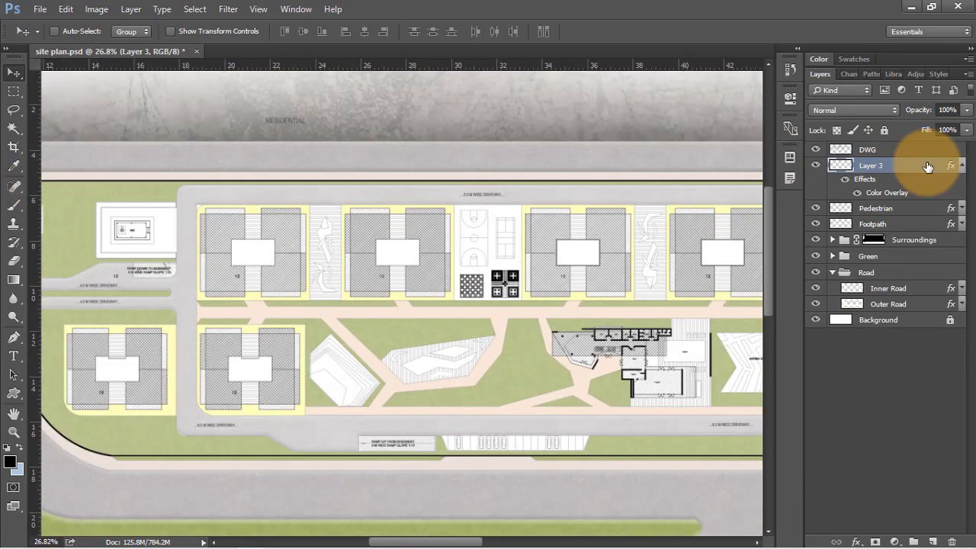
{"action": "double_click", "coordinate": [926, 167]}
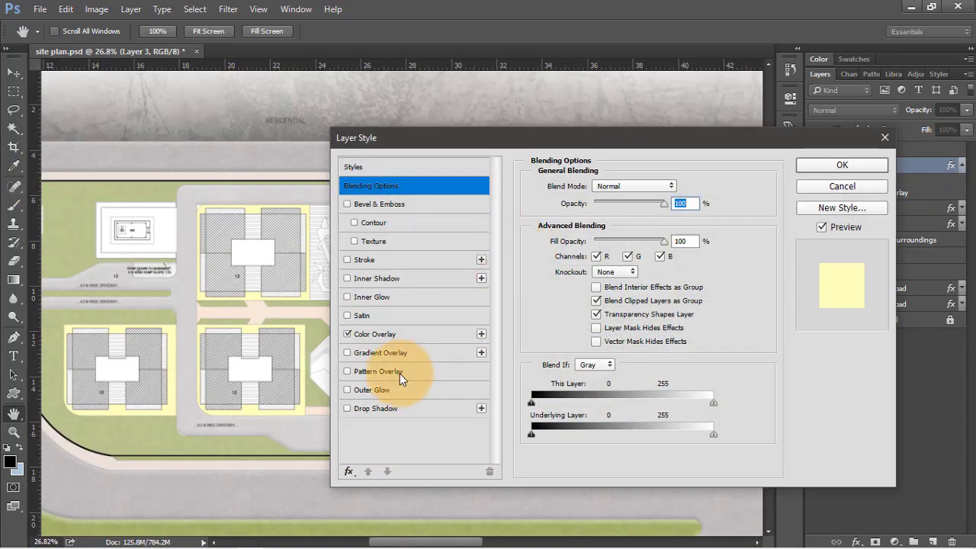
{"action": "left_click", "coordinate": [383, 334]}
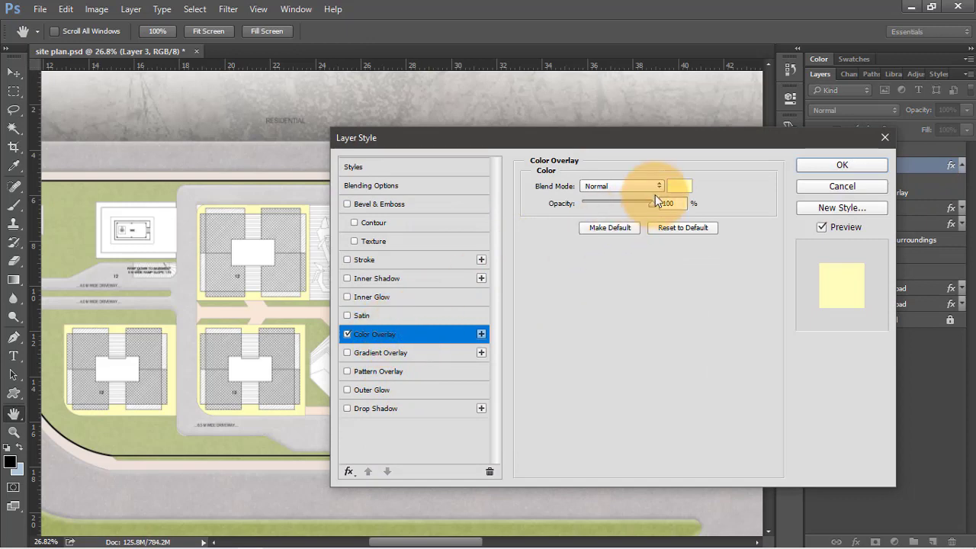
{"action": "left_click", "coordinate": [676, 187]}
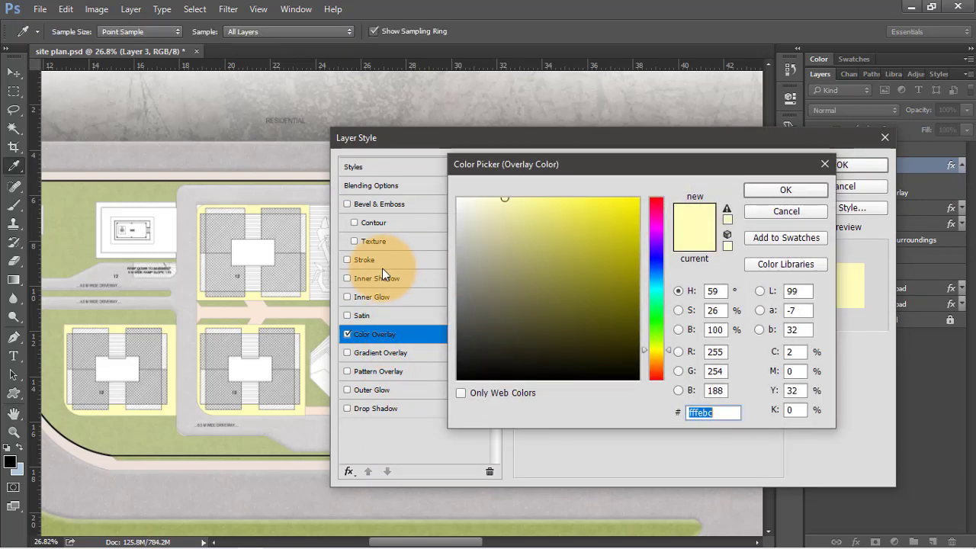
{"action": "double_click", "coordinate": [717, 306]}
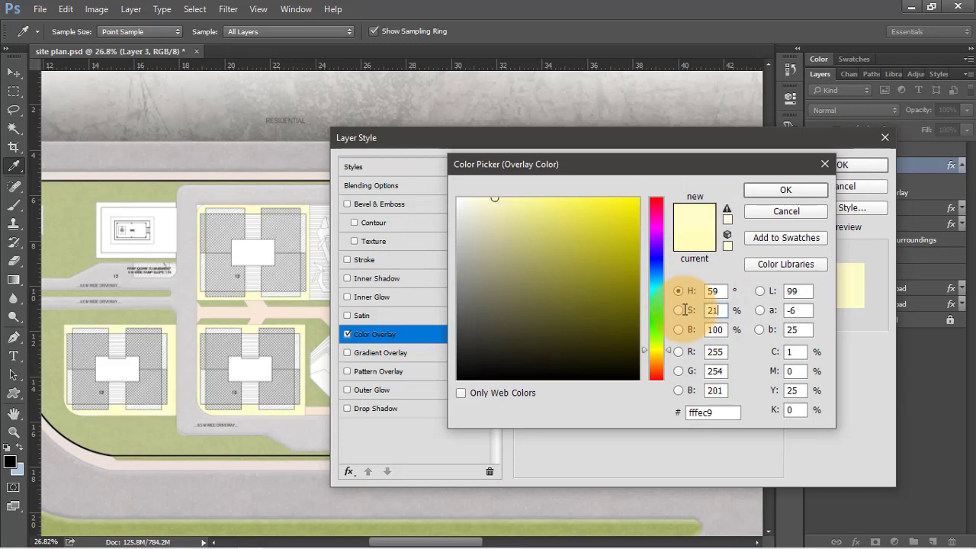
{"action": "left_click", "coordinate": [788, 189]}
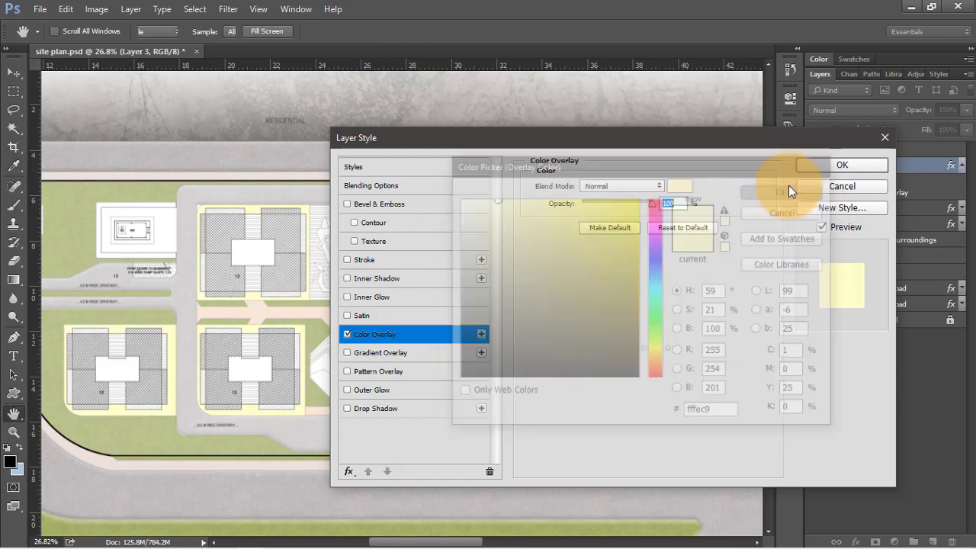
{"action": "left_click", "coordinate": [824, 164]}
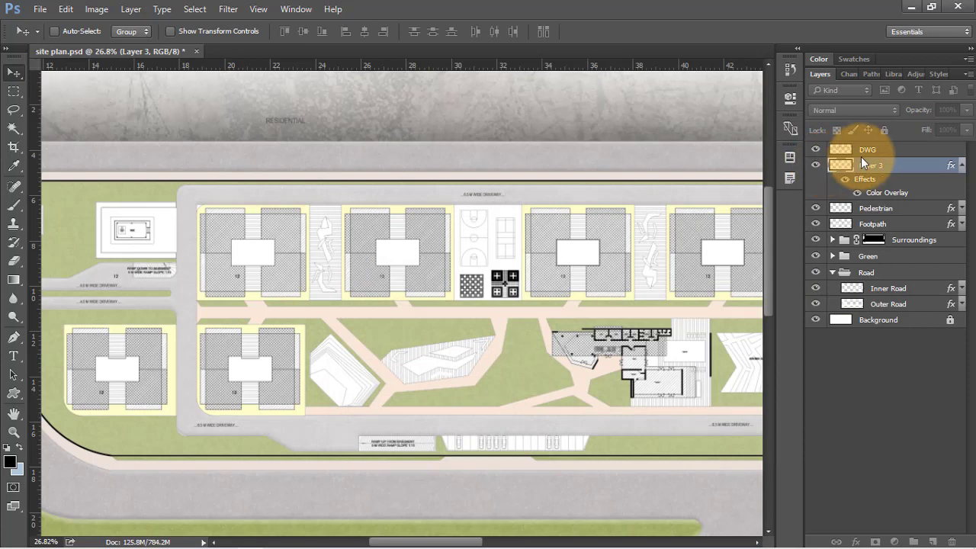
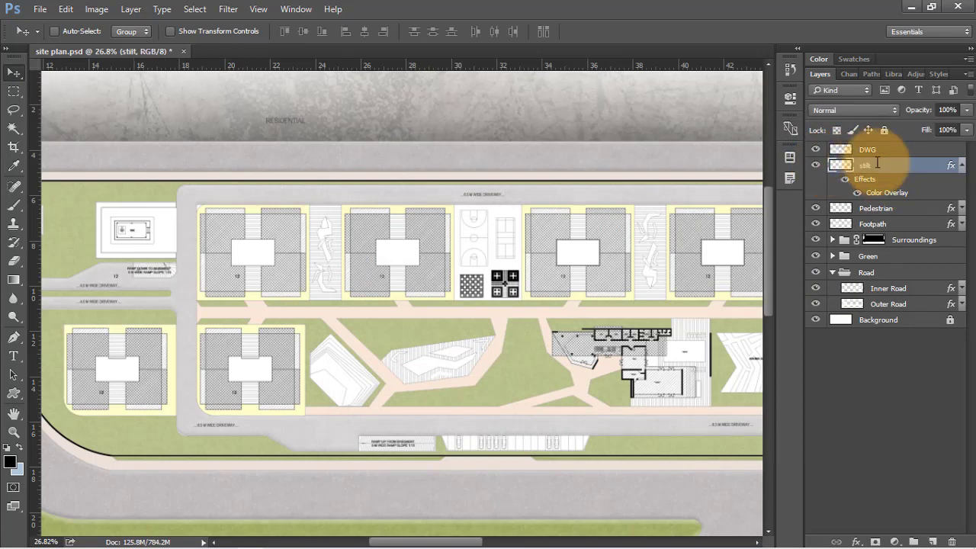
Step: Rename the yellow block surroundings layer stilt, collapse its effects and save the site plan file
{"action": "left_click", "coordinate": [962, 166]}
{"action": "left_click", "coordinate": [861, 147]}
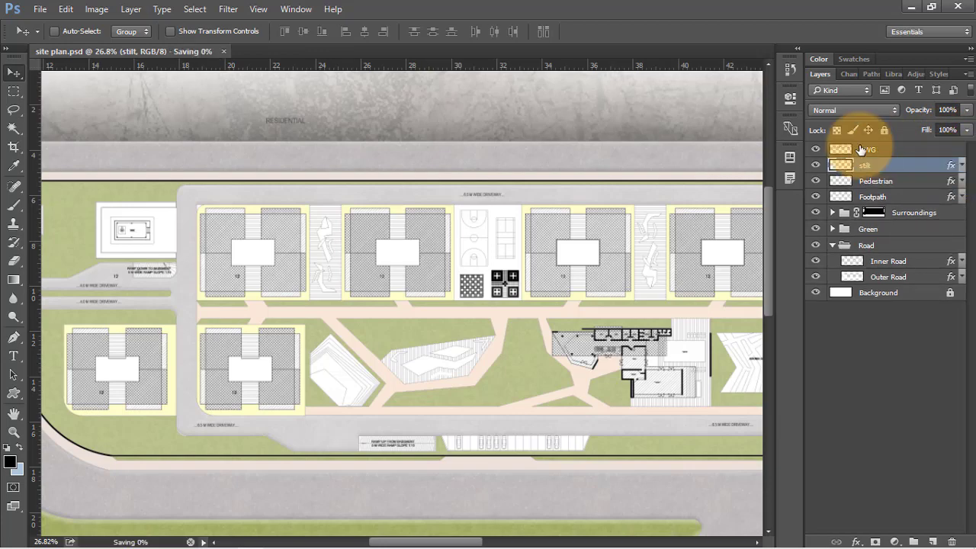
Step: Select the central rectangle of the upper-left housing block on the DWG layer and add a new layer directly below DWG
{"action": "scroll", "coordinate": [191, 262], "scroll_direction": "up", "scroll_amount": 3}
{"action": "key", "text": "ctrl+s"}
{"action": "scroll", "coordinate": [209, 261], "scroll_direction": "up", "scroll_amount": 3}
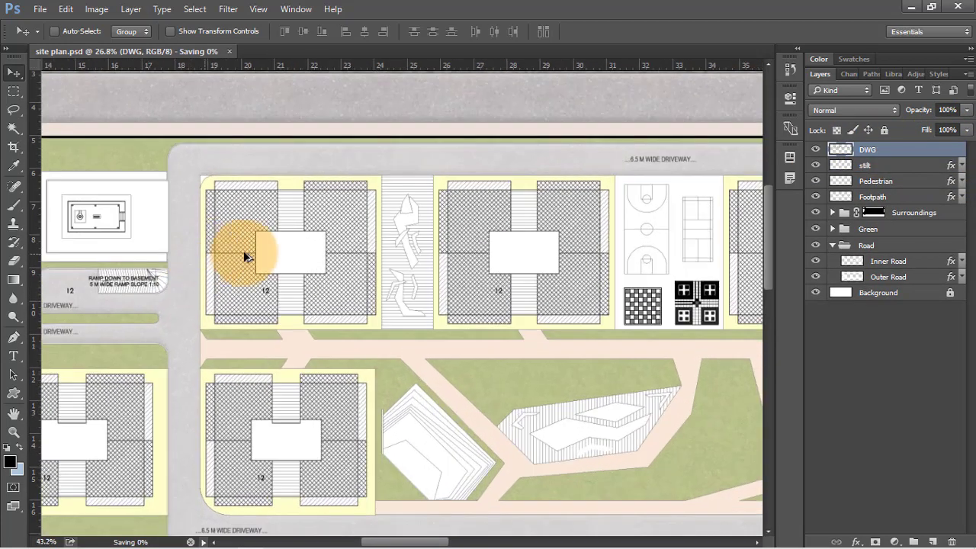
{"action": "key", "text": "w"}
{"action": "scroll", "coordinate": [302, 283], "scroll_direction": "up", "scroll_amount": 1}
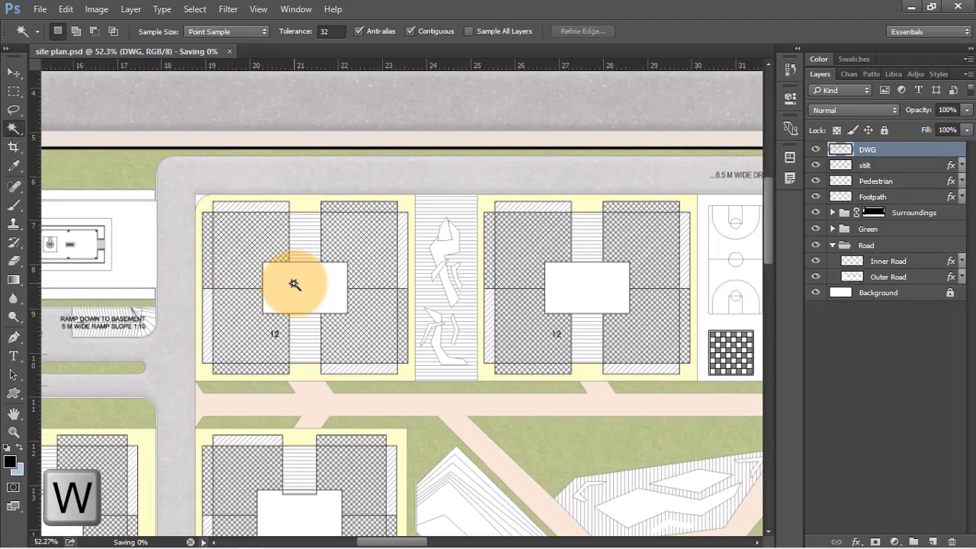
{"action": "left_click", "coordinate": [294, 284]}
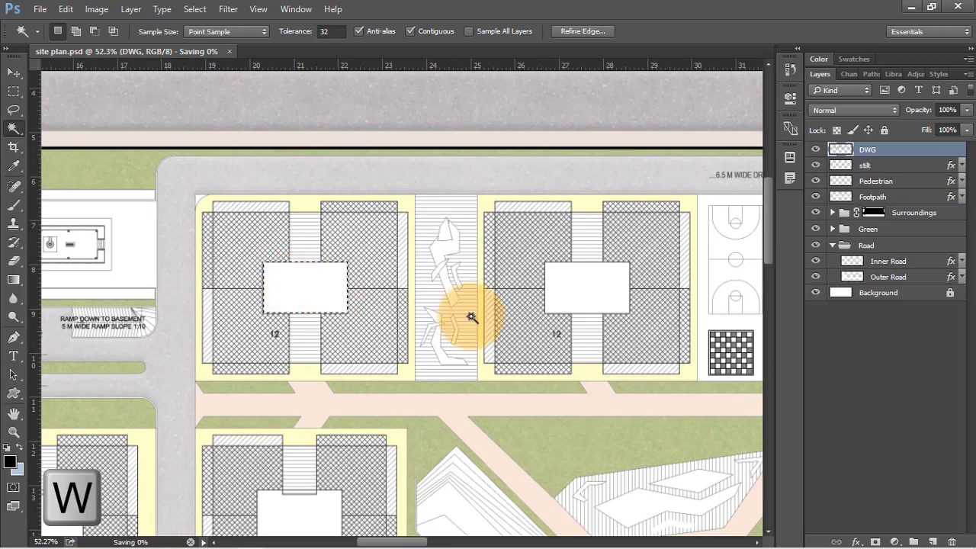
{"action": "left_click", "coordinate": [942, 541]}
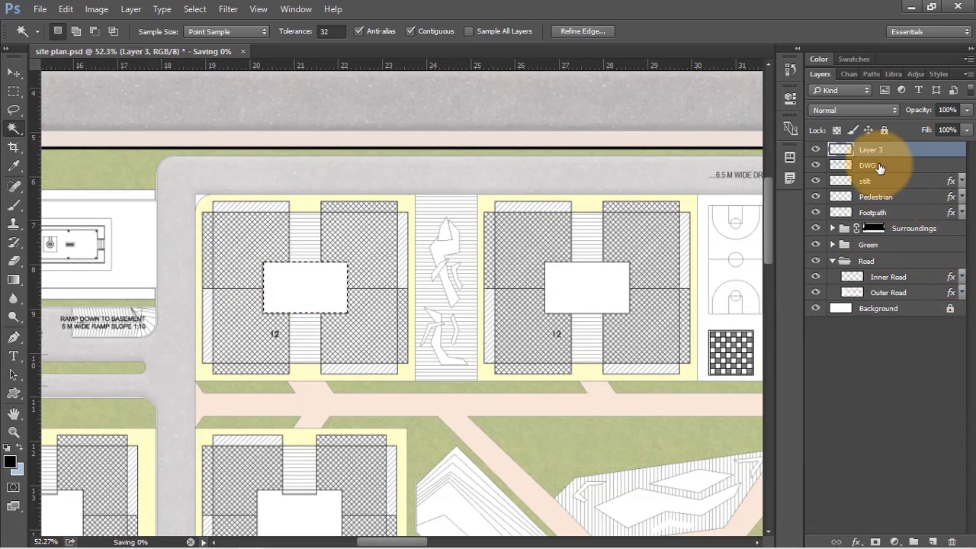
{"action": "left_click_drag", "start_coordinate": [884, 171], "coordinate": [884, 174]}
{"action": "scroll", "coordinate": [338, 218], "scroll_direction": "down", "scroll_amount": 3}
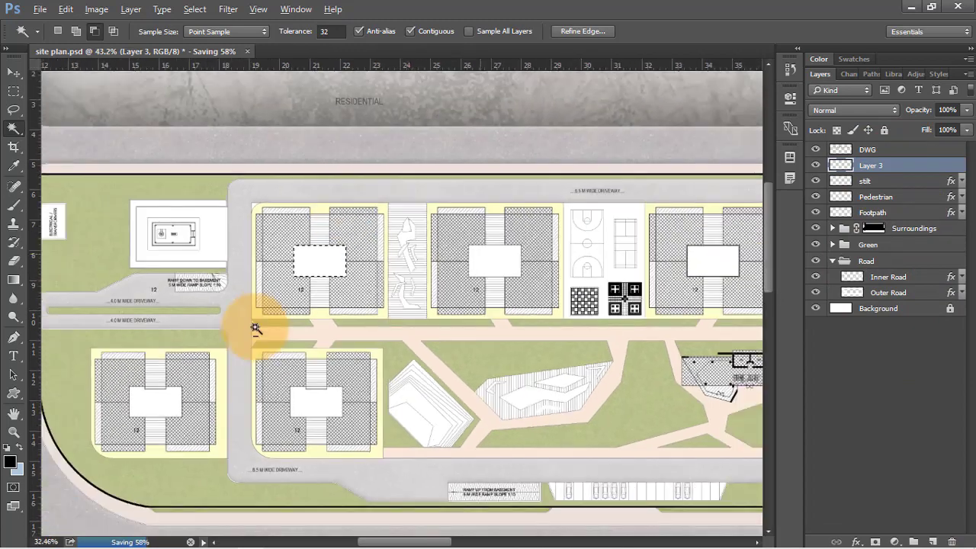
Step: Extend the selection to the central rectangles of all the other housing blocks, sampling from the DWG layer
{"action": "key", "text": "alt+bracketright"}
{"action": "left_click", "coordinate": [172, 400], "text": "shift"}
{"action": "left_click", "coordinate": [323, 403], "text": "shift"}
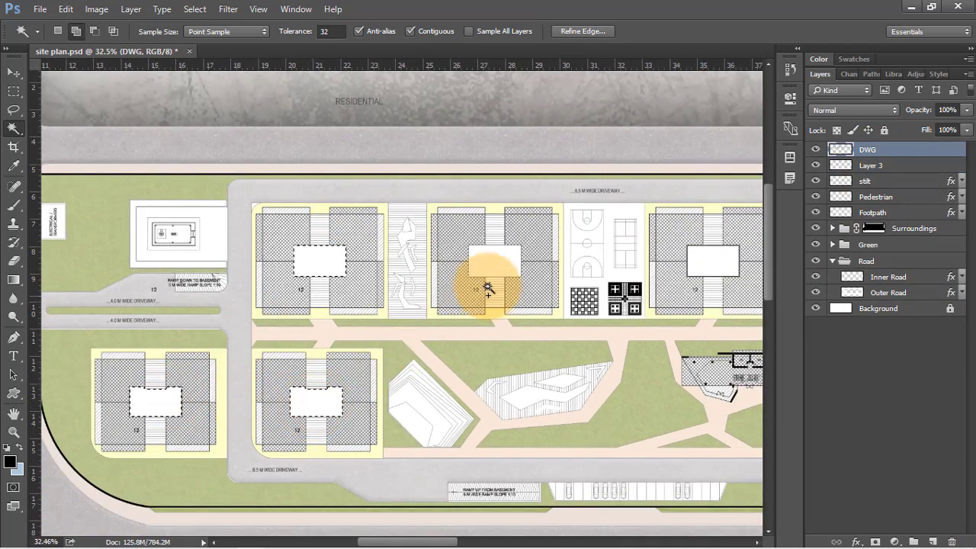
{"action": "left_click", "coordinate": [696, 261], "text": "shift"}
{"action": "left_click", "coordinate": [483, 272], "text": "shift"}
{"action": "left_click", "coordinate": [297, 282], "text": "shift"}
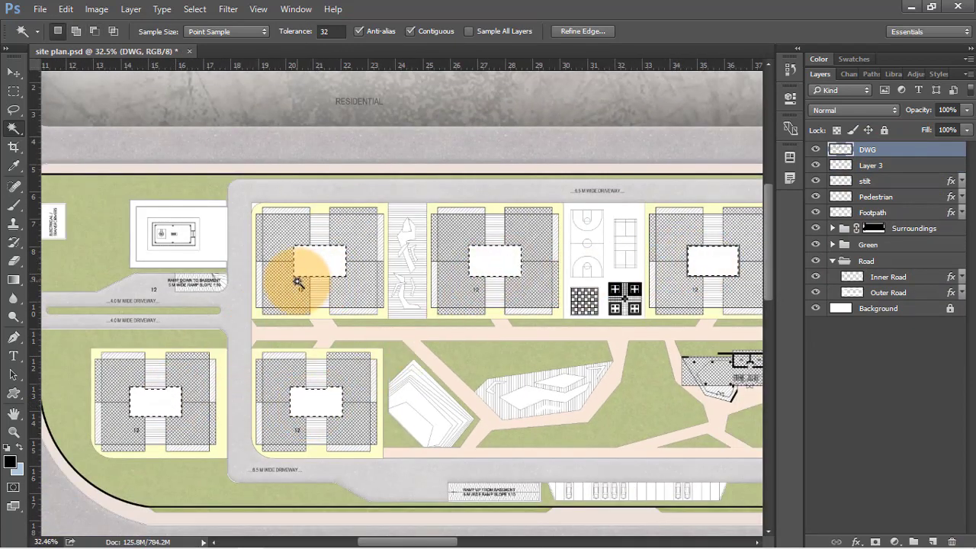
{"action": "scroll", "coordinate": [298, 282], "scroll_direction": "right", "scroll_amount": 10}
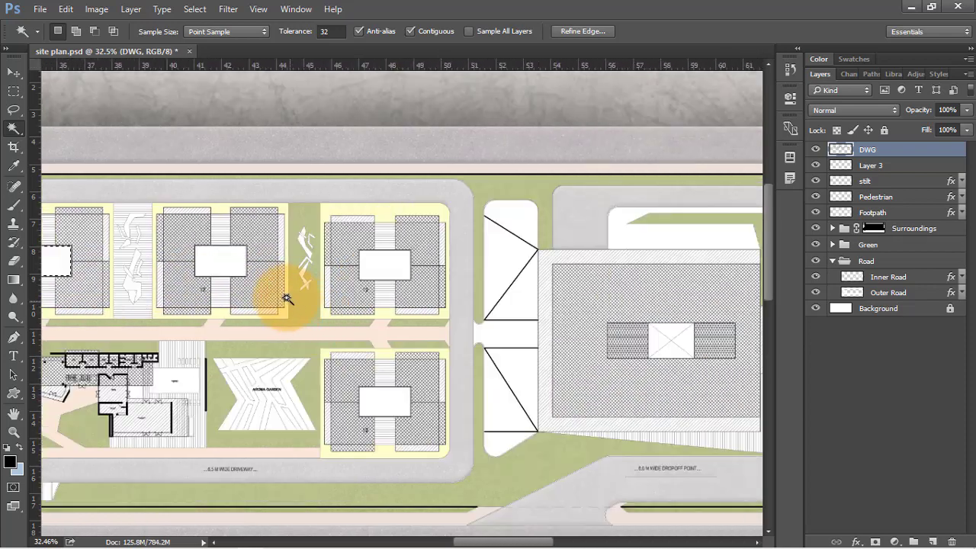
{"action": "left_click", "coordinate": [378, 382], "text": "shift"}
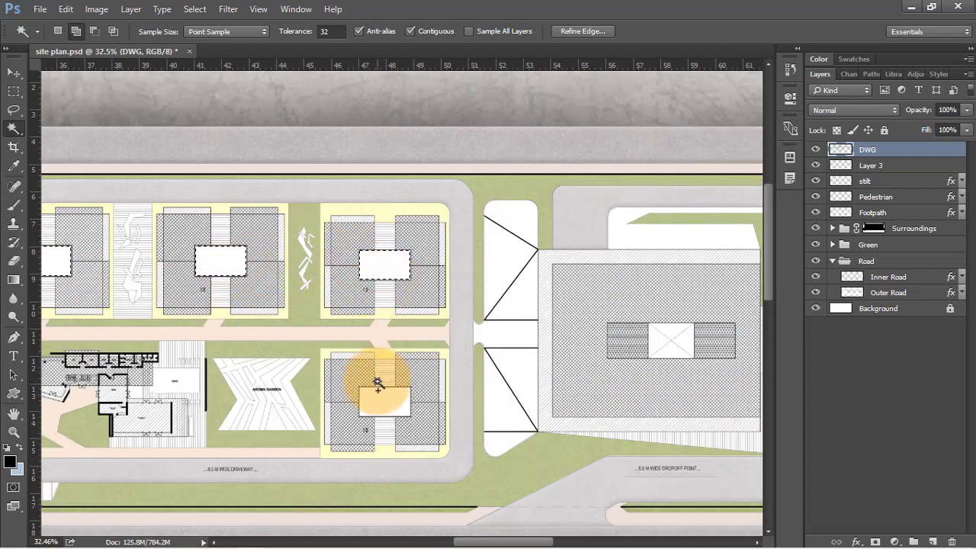
{"action": "left_click_drag", "start_coordinate": [509, 543], "coordinate": [447, 541]}
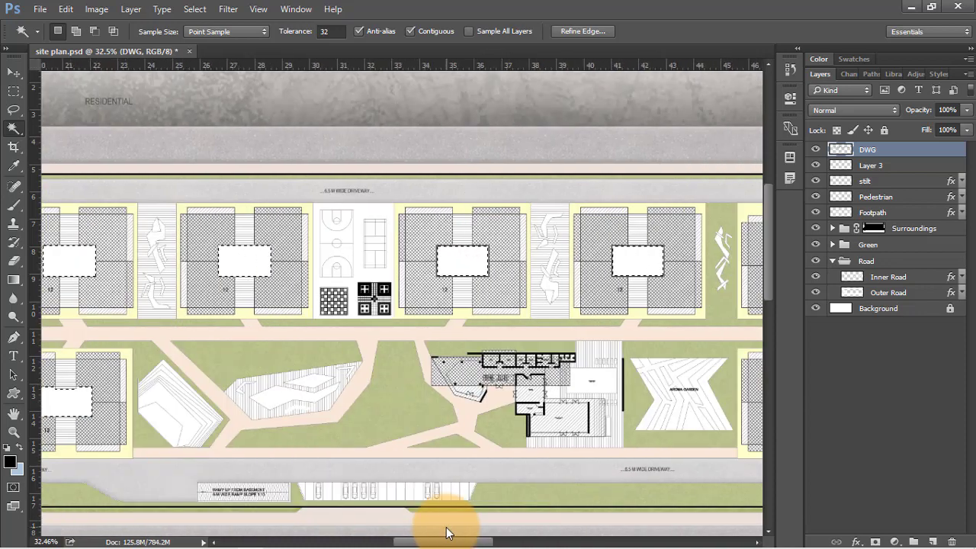
Step: Fill the selected block centres on the new layer below DWG with light grey #e5e5e5 at 90% brightness
{"action": "left_click", "coordinate": [889, 171]}
{"action": "key", "text": "shift+BackSpace"}
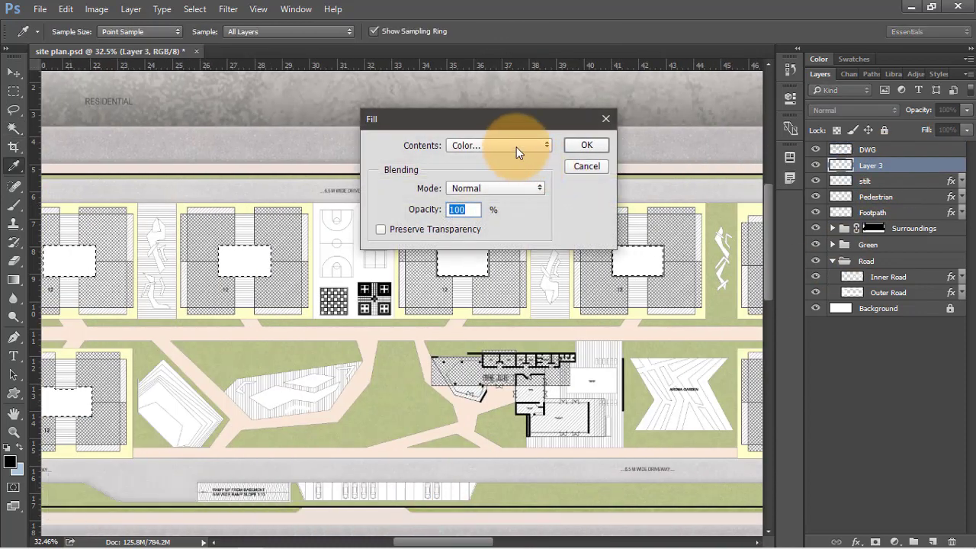
{"action": "left_click", "coordinate": [516, 145]}
{"action": "left_click", "coordinate": [516, 146]}
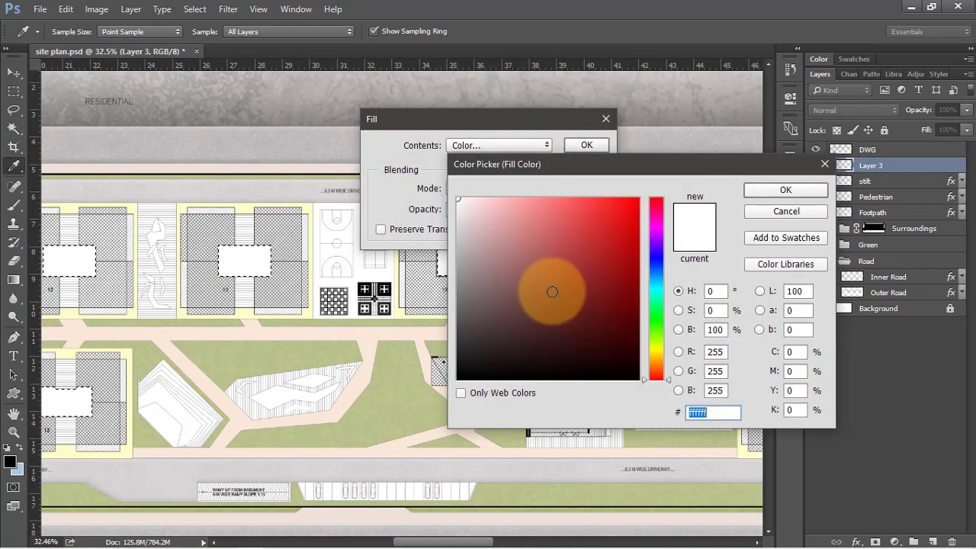
{"action": "left_click", "coordinate": [715, 329]}
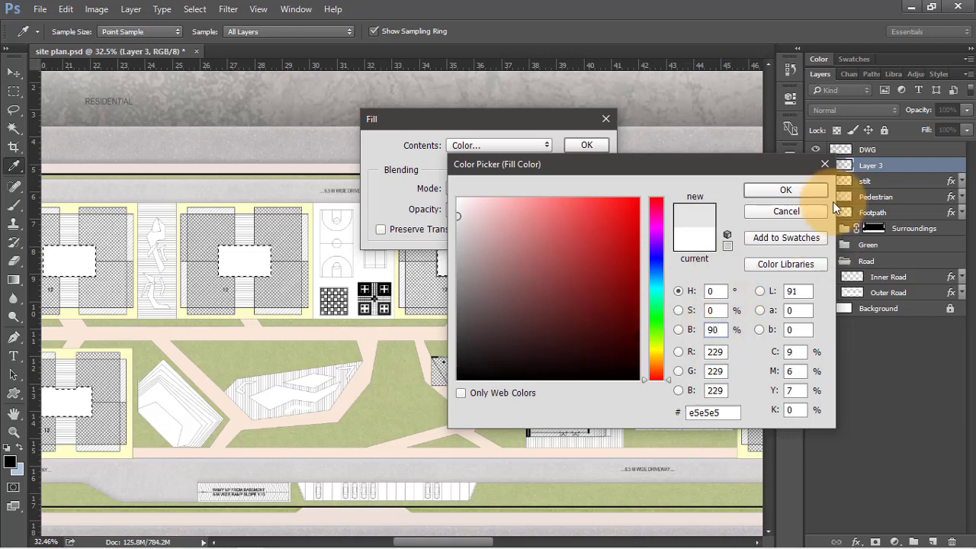
{"action": "left_click", "coordinate": [822, 192]}
{"action": "left_click", "coordinate": [586, 145]}
{"action": "key", "text": "w"}
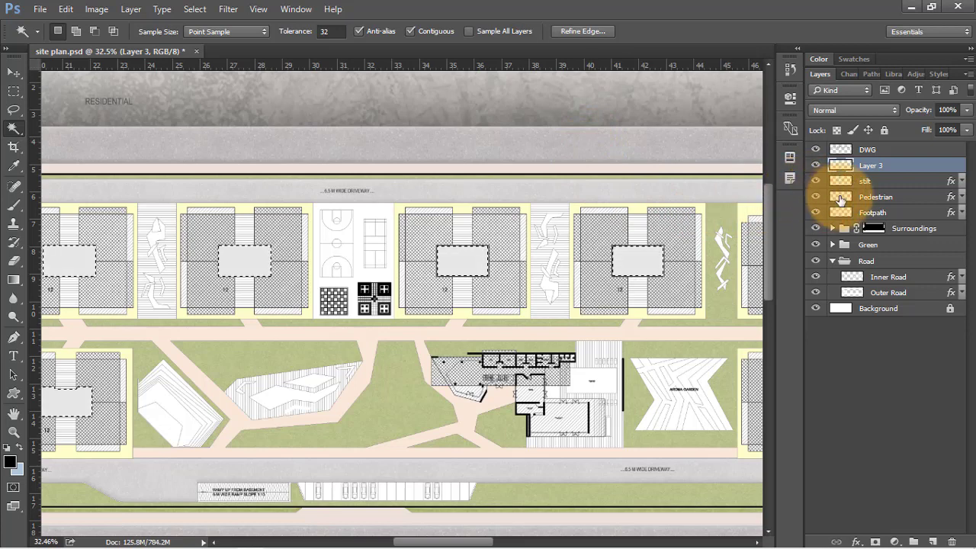
Step: Put the grey block-centre layer in a new group named Housing units Roof and deselect the filled areas
{"action": "left_click_drag", "start_coordinate": [917, 541], "coordinate": [917, 540]}
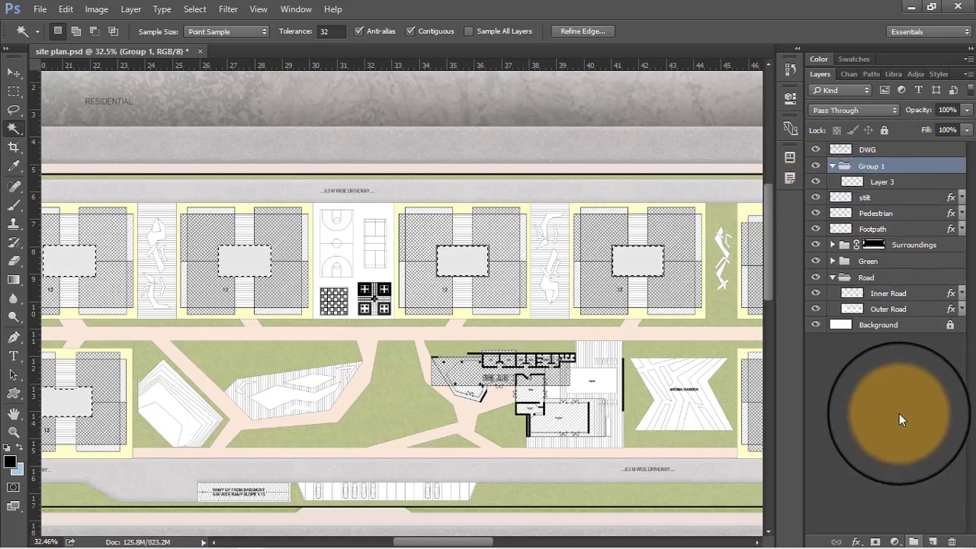
{"action": "double_click", "coordinate": [873, 167]}
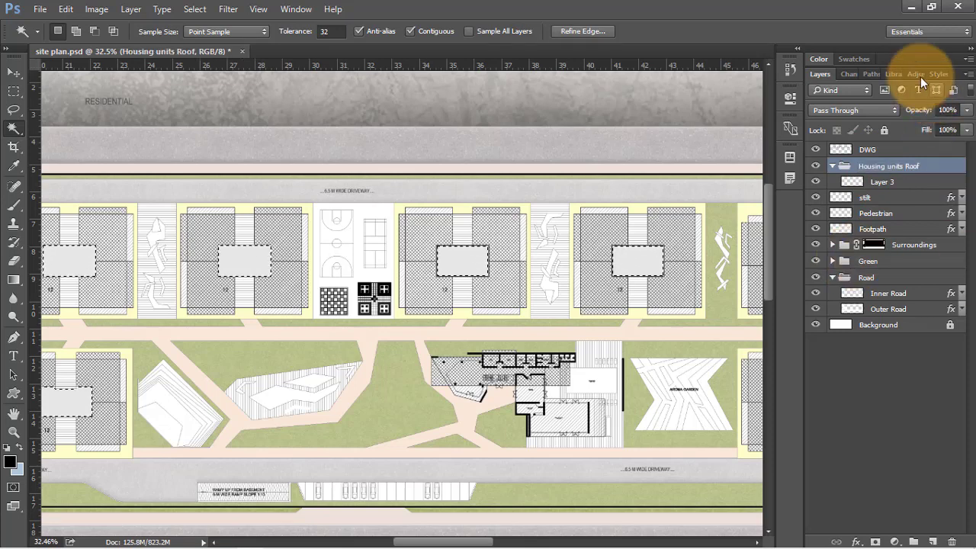
{"action": "left_click", "coordinate": [936, 182]}
{"action": "key", "text": "ctrl+d"}
Step: Add another new layer above the grey block-centre layer inside the Housing units Roof group and get the Rectangular Marquee ready
{"action": "scroll", "coordinate": [356, 414], "scroll_direction": "down", "scroll_amount": 1}
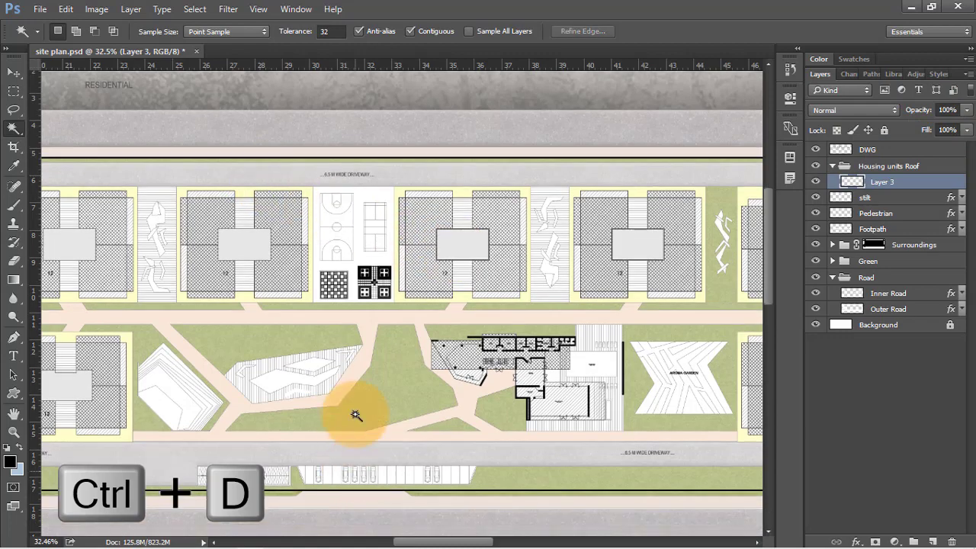
{"action": "scroll", "coordinate": [370, 375], "scroll_direction": "left", "scroll_amount": 5}
{"action": "scroll", "coordinate": [370, 371], "scroll_direction": "left", "scroll_amount": 8}
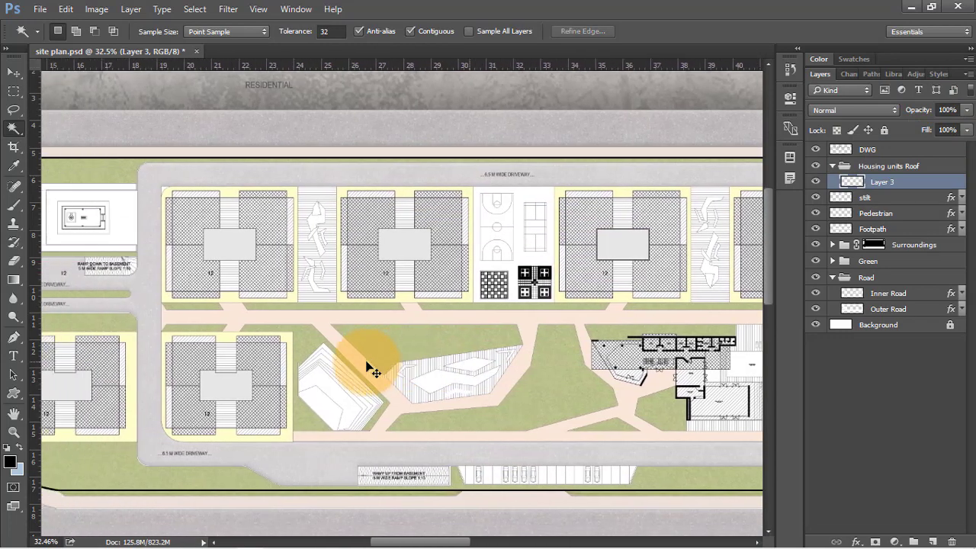
{"action": "scroll", "coordinate": [207, 228], "scroll_direction": "up", "scroll_amount": 2}
{"action": "scroll", "coordinate": [226, 226], "scroll_direction": "up", "scroll_amount": 2}
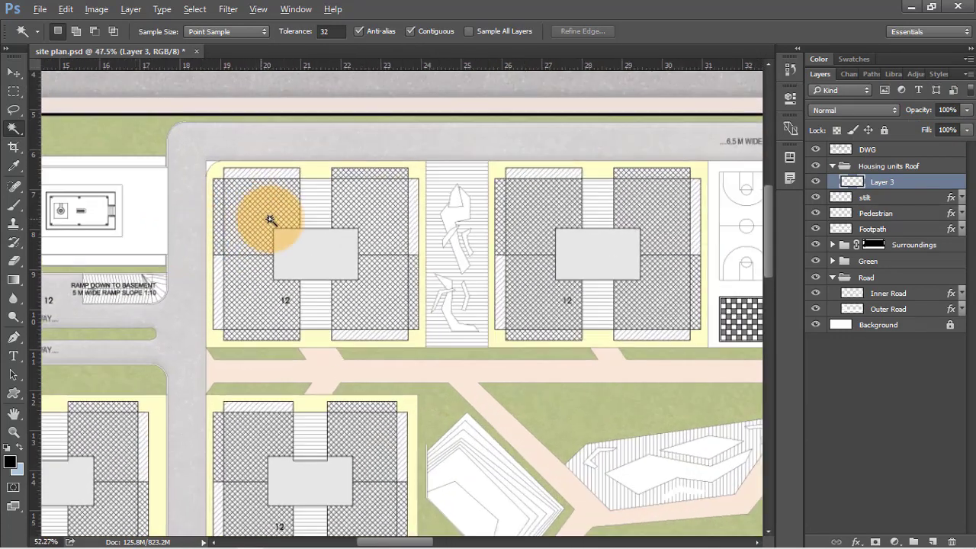
{"action": "scroll", "coordinate": [301, 223], "scroll_direction": "up", "scroll_amount": 7}
{"action": "key", "text": "v"}
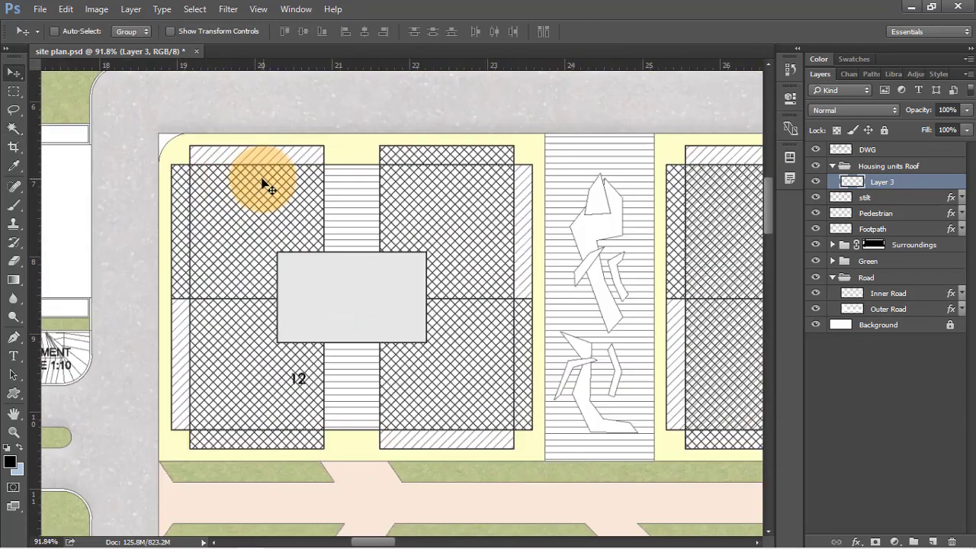
{"action": "left_click", "coordinate": [900, 151]}
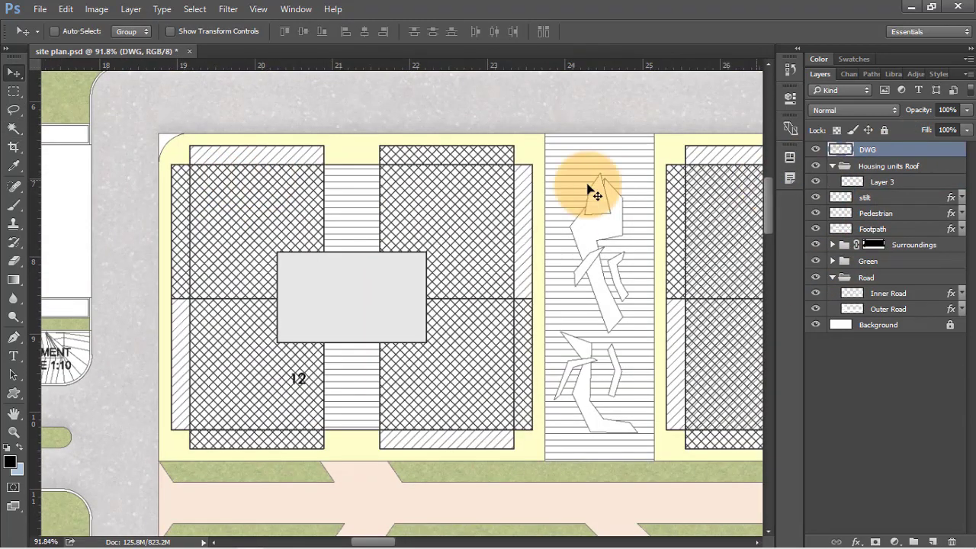
{"action": "scroll", "coordinate": [303, 200], "scroll_direction": "up", "scroll_amount": 1}
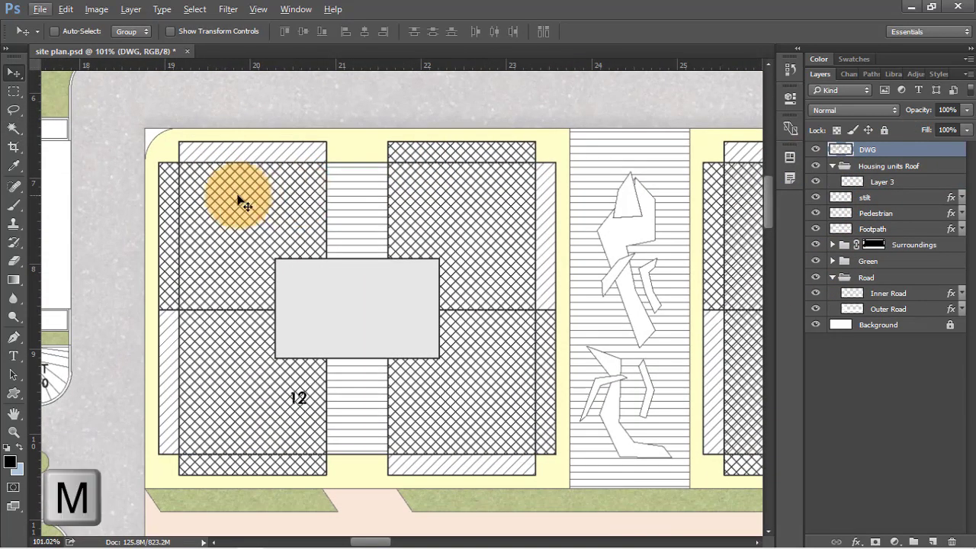
{"action": "key", "text": "m"}
{"action": "scroll", "coordinate": [163, 164], "scroll_direction": "up", "scroll_amount": 1}
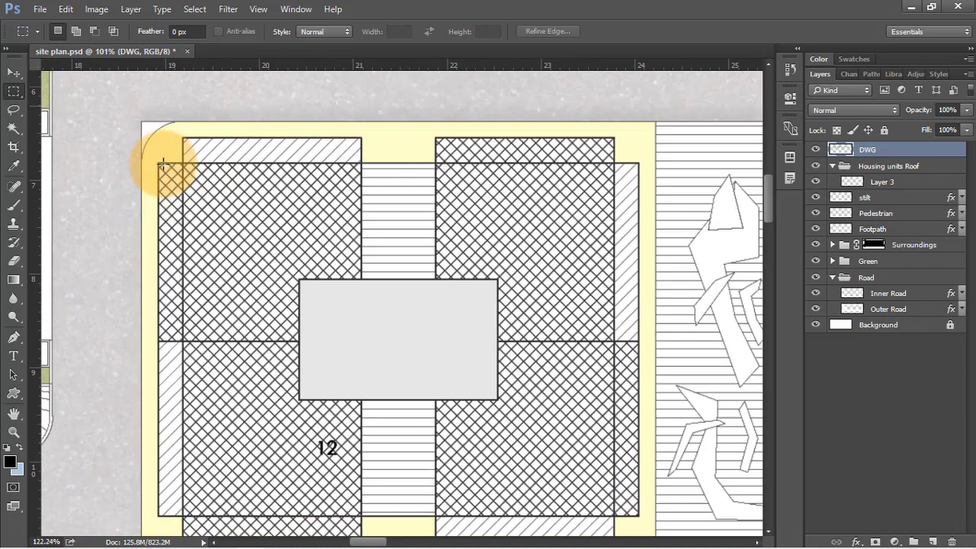
{"action": "scroll", "coordinate": [163, 164], "scroll_direction": "up", "scroll_amount": 1}
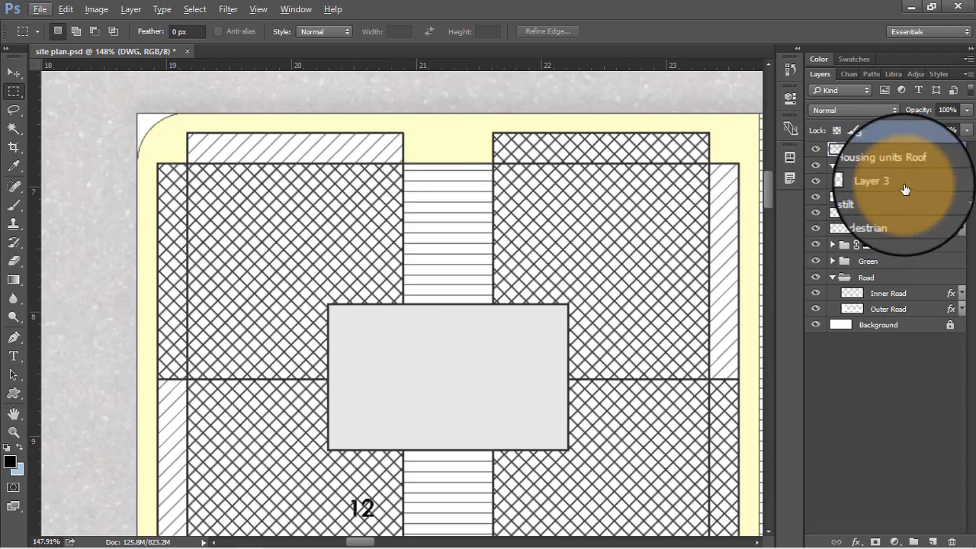
{"action": "left_click", "coordinate": [873, 181]}
{"action": "left_click", "coordinate": [930, 542]}
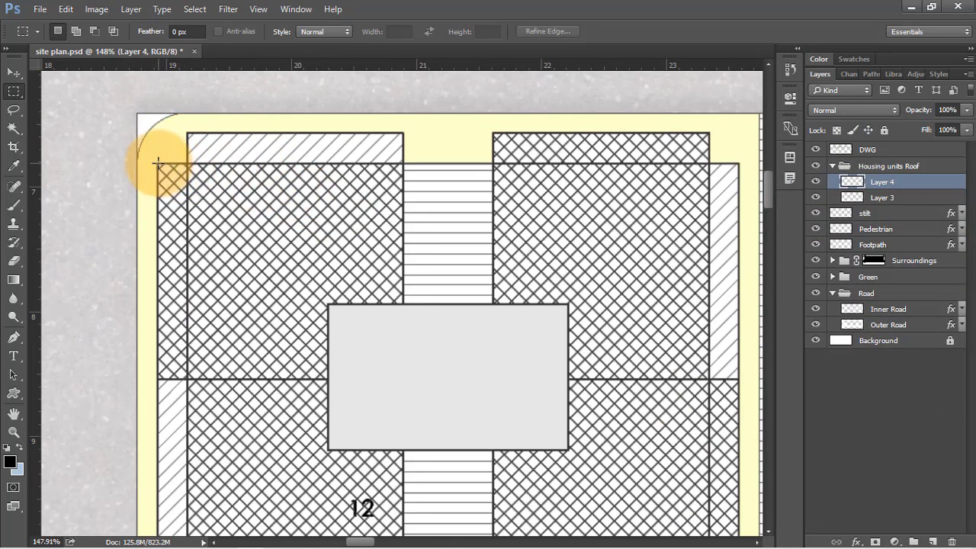
Step: Select all the cross-hatched roof areas around the upper-left block's grey centre with combined rectangular selections
{"action": "left_click_drag", "start_coordinate": [157, 163], "coordinate": [328, 379]}
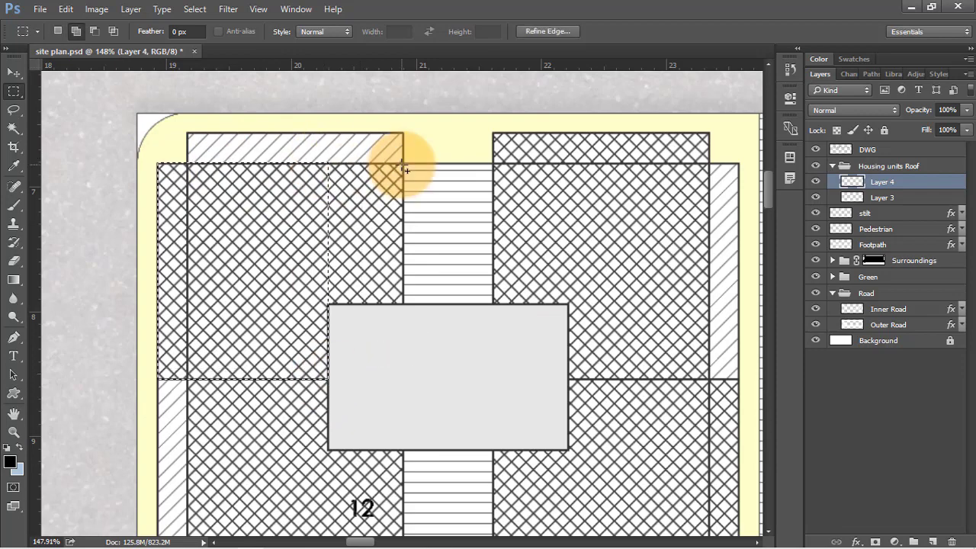
{"action": "left_click_drag", "start_coordinate": [403, 163], "coordinate": [315, 304]}
{"action": "scroll", "coordinate": [324, 152], "scroll_direction": "down", "scroll_amount": 4}
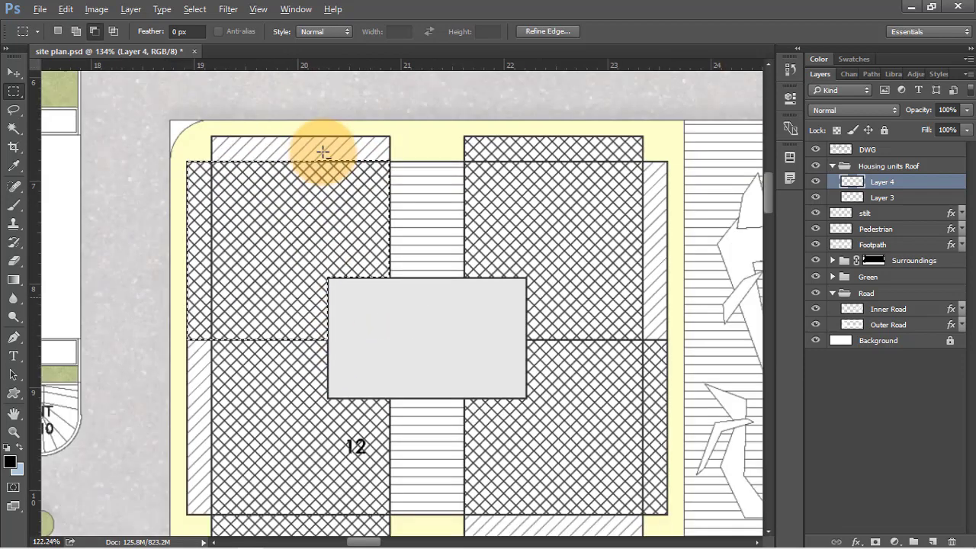
{"action": "scroll", "coordinate": [327, 403], "scroll_direction": "up", "scroll_amount": 3}
{"action": "left_click_drag", "start_coordinate": [200, 278], "coordinate": [396, 344]}
{"action": "left_click_drag", "start_coordinate": [480, 347], "coordinate": [701, 471]}
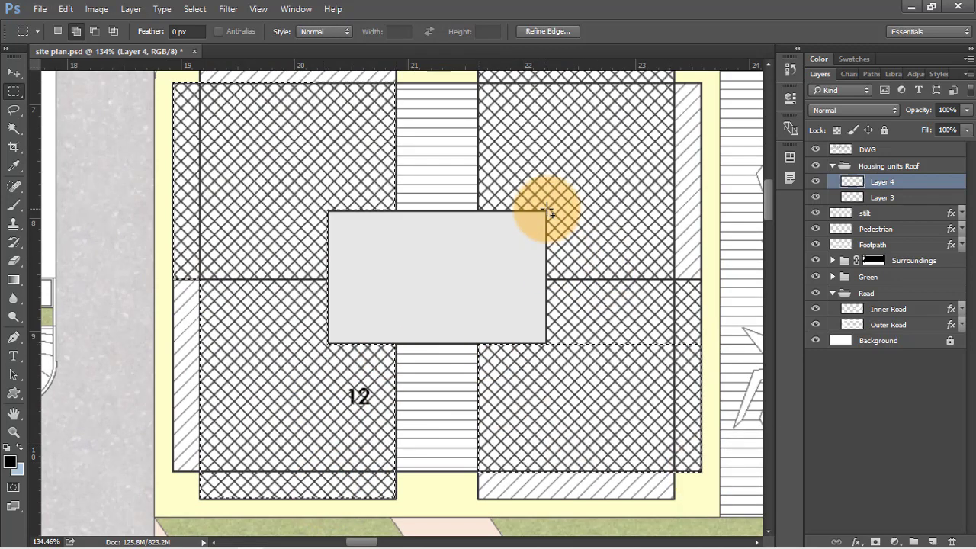
{"action": "left_click_drag", "start_coordinate": [546, 211], "coordinate": [674, 344]}
{"action": "left_click_drag", "start_coordinate": [674, 279], "coordinate": [701, 348]}
{"action": "scroll", "coordinate": [572, 349], "scroll_direction": "up", "scroll_amount": 3}
{"action": "left_click_drag", "start_coordinate": [478, 99], "coordinate": [673, 257]}
Step: Fill the selected roof areas with light green at hue 99°, saturation 29% and brightness 89%, and deselect them
{"action": "key", "text": "shift+BackSpace"}
{"action": "scroll", "coordinate": [629, 257], "scroll_direction": "down", "scroll_amount": 1}
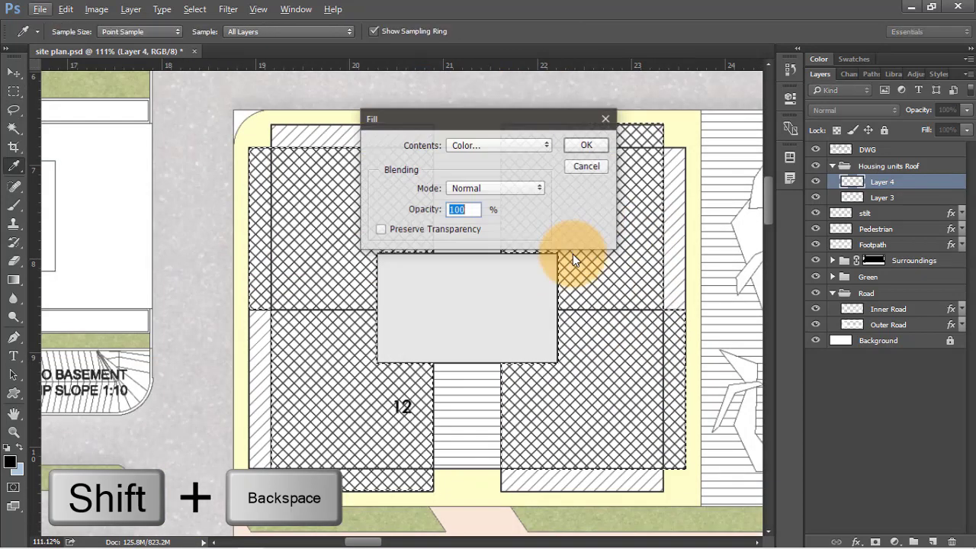
{"action": "left_click", "coordinate": [485, 145]}
{"action": "left_click", "coordinate": [483, 143]}
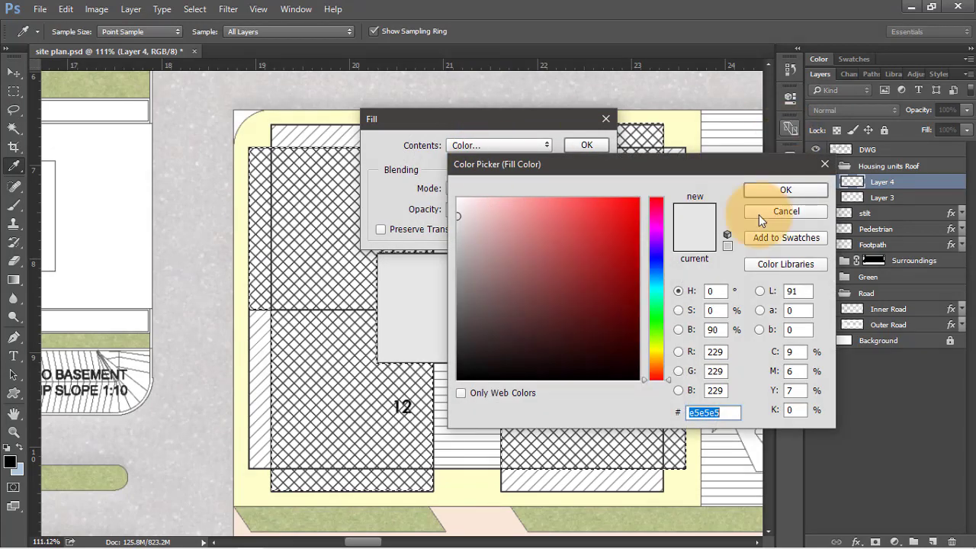
{"action": "left_click", "coordinate": [716, 291]}
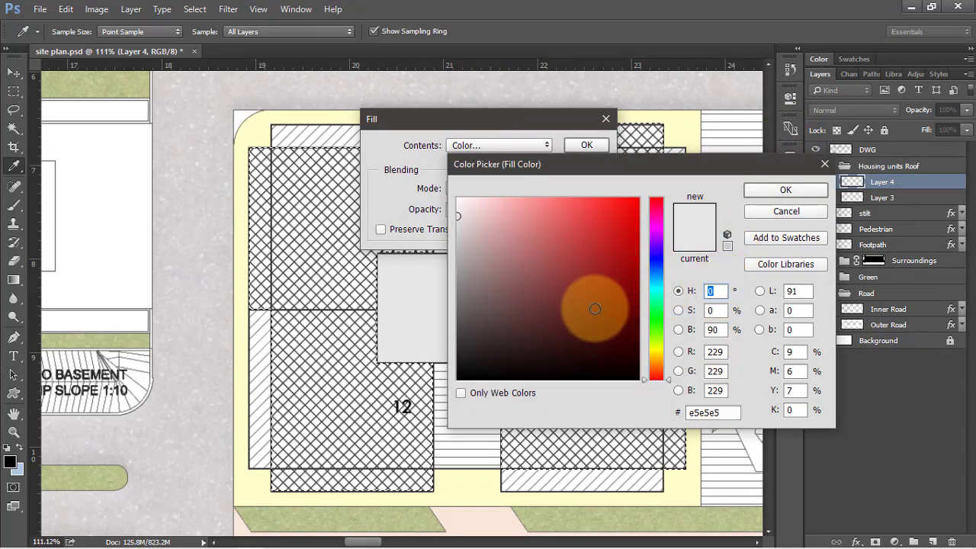
{"action": "type", "text": "99"}
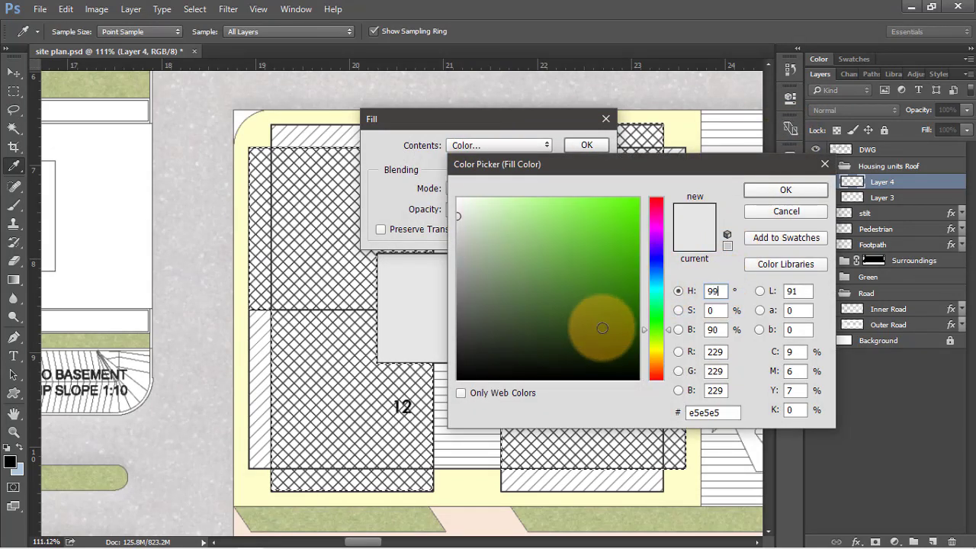
{"action": "left_click", "coordinate": [714, 309]}
{"action": "type", "text": "29"}
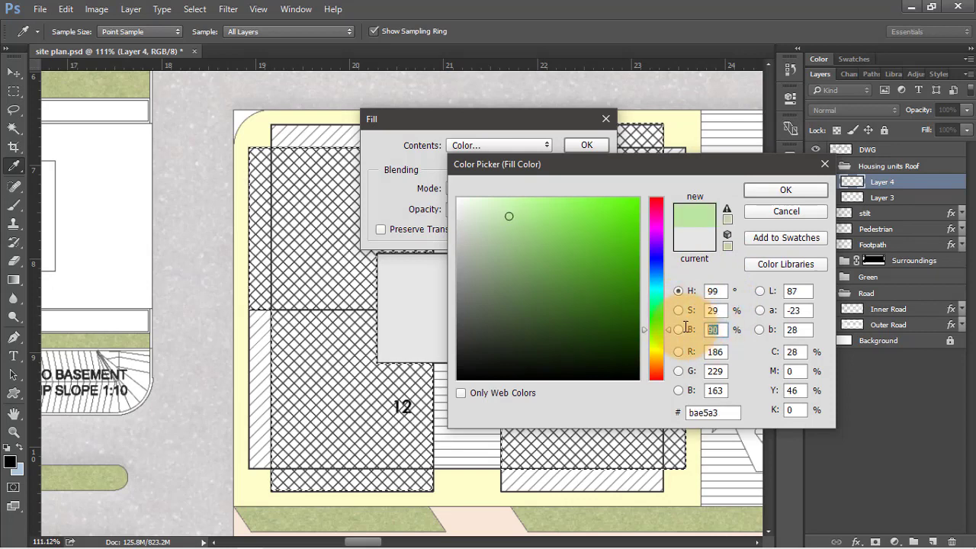
{"action": "type", "text": "89"}
{"action": "left_click", "coordinate": [777, 189]}
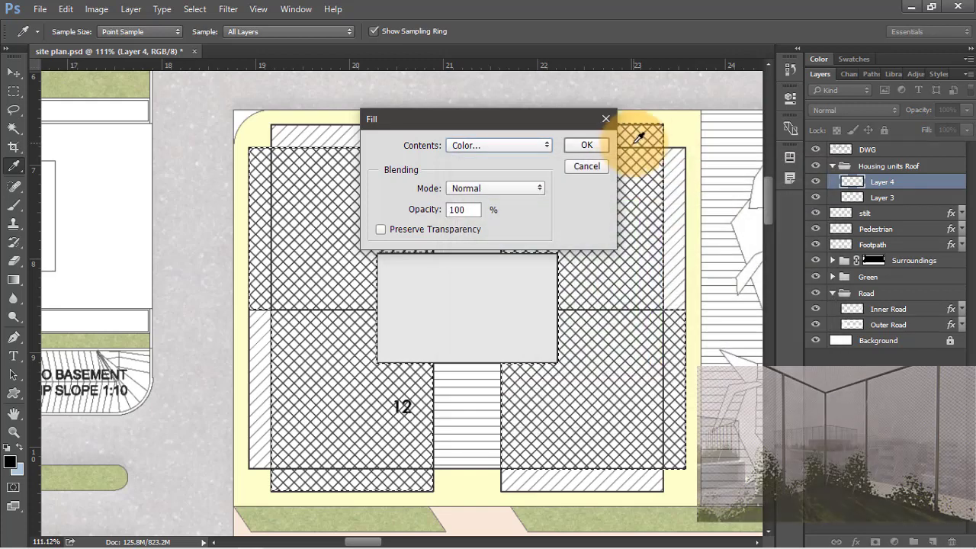
{"action": "left_click", "coordinate": [586, 145]}
{"action": "key", "text": "ctrl+d"}
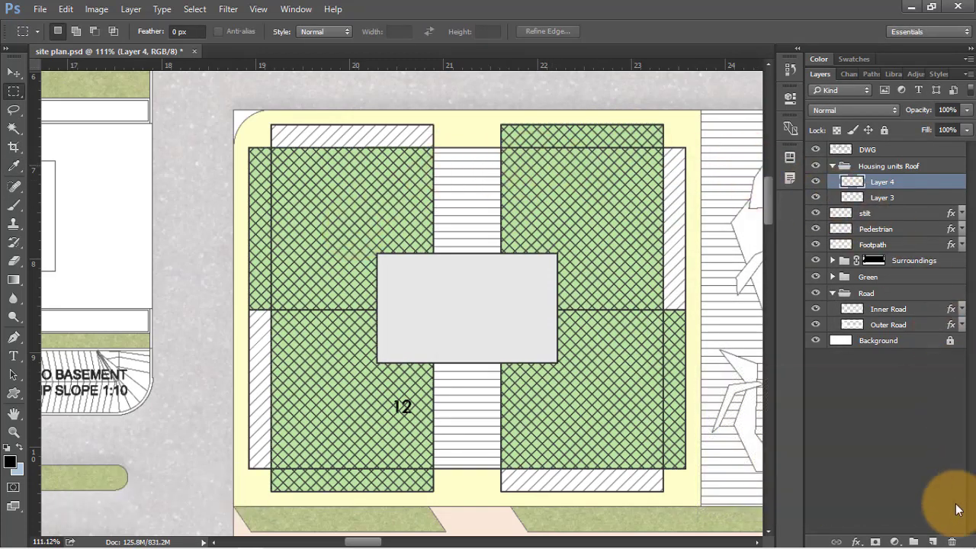
Step: Add a new layer above the green roof layer and select the four diagonally hatched strips around the upper-left block
{"action": "left_click", "coordinate": [935, 541]}
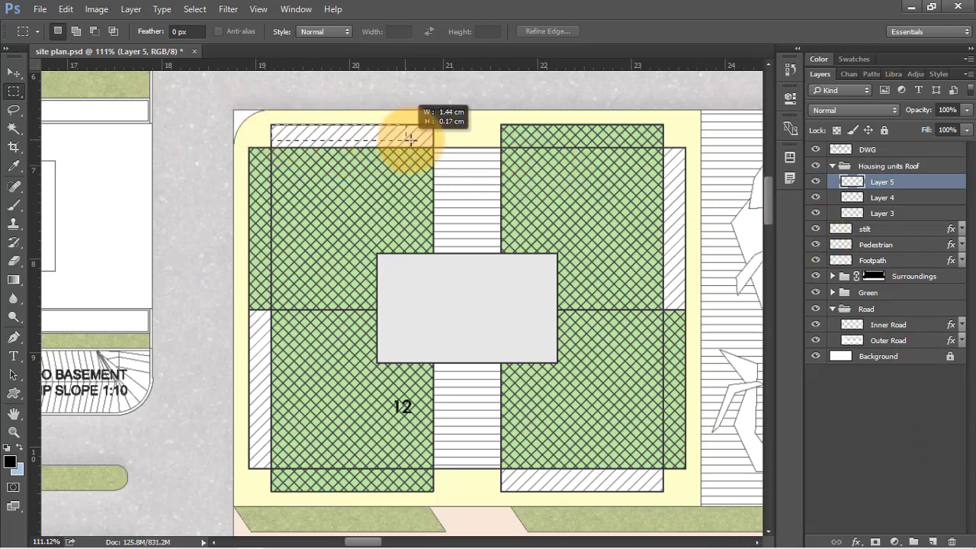
{"action": "left_click_drag", "start_coordinate": [433, 147], "coordinate": [434, 147]}
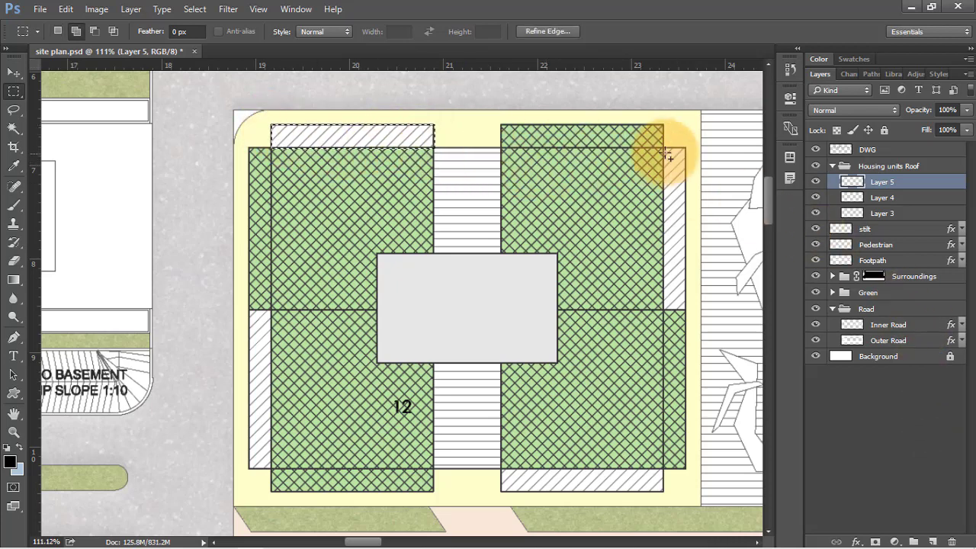
{"action": "left_click_drag", "start_coordinate": [663, 148], "coordinate": [686, 310]}
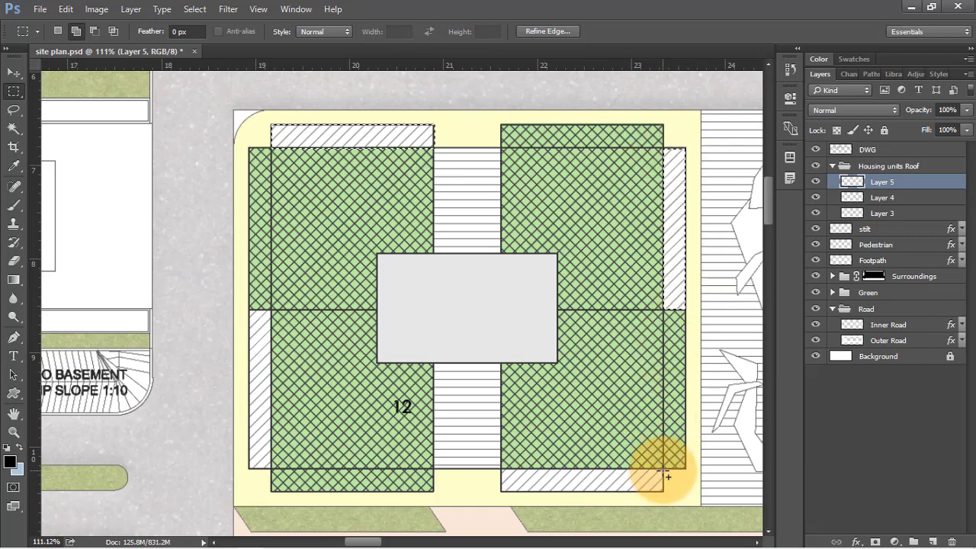
{"action": "left_click_drag", "start_coordinate": [503, 494], "coordinate": [501, 492]}
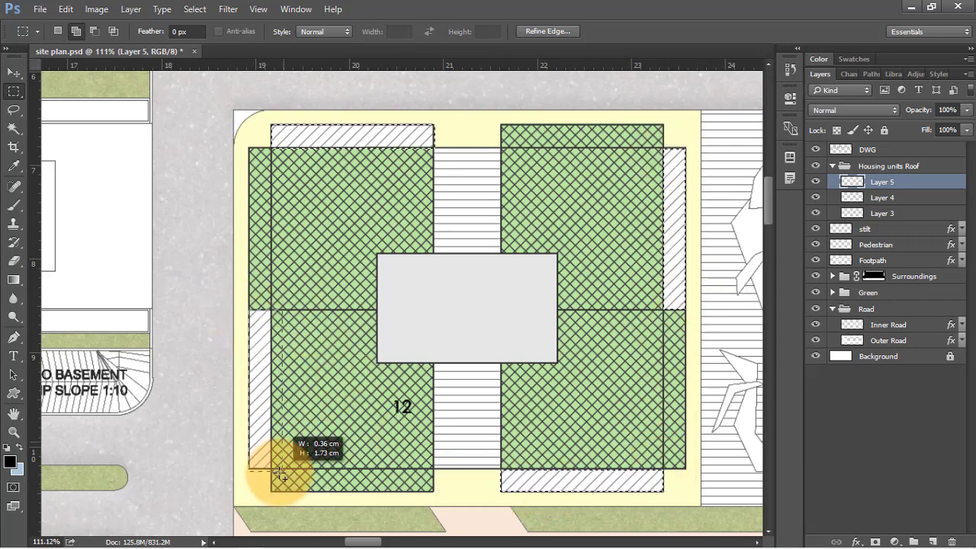
Step: Fill the selected strips with light grey at hue 0°, saturation 0% and brightness 95%, and deselect them
{"action": "key", "text": "shift+BackSpace"}
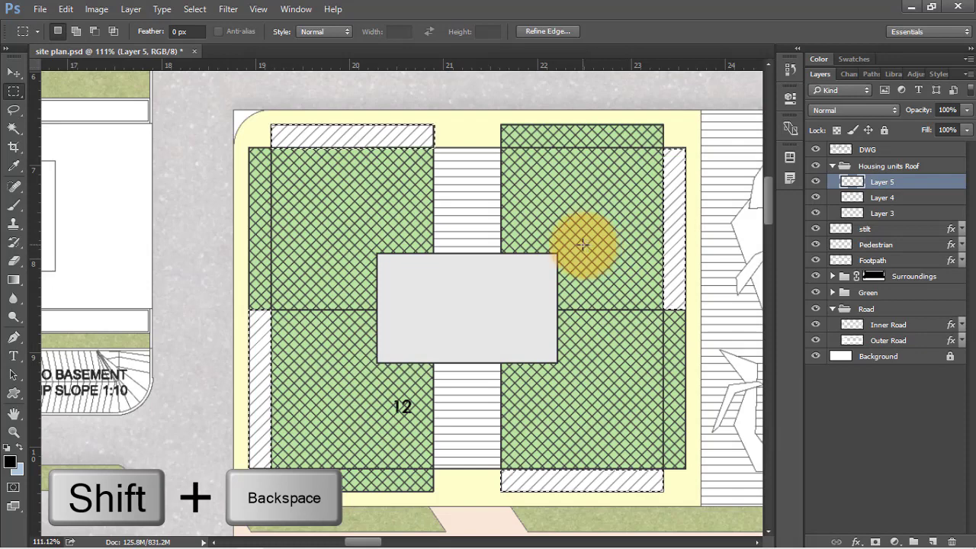
{"action": "left_click", "coordinate": [480, 144]}
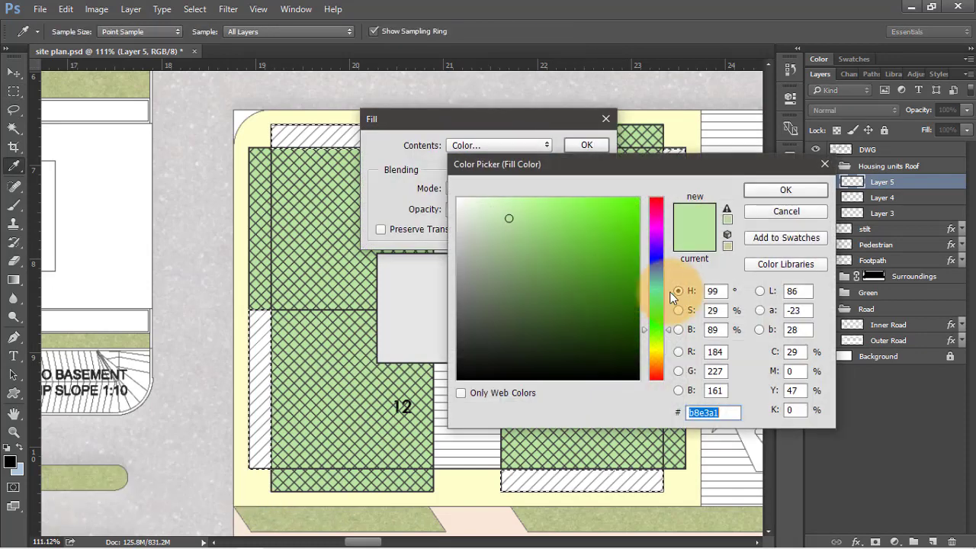
{"action": "type", "text": "0"}
{"action": "double_click", "coordinate": [713, 310]}
{"action": "type", "text": "0"}
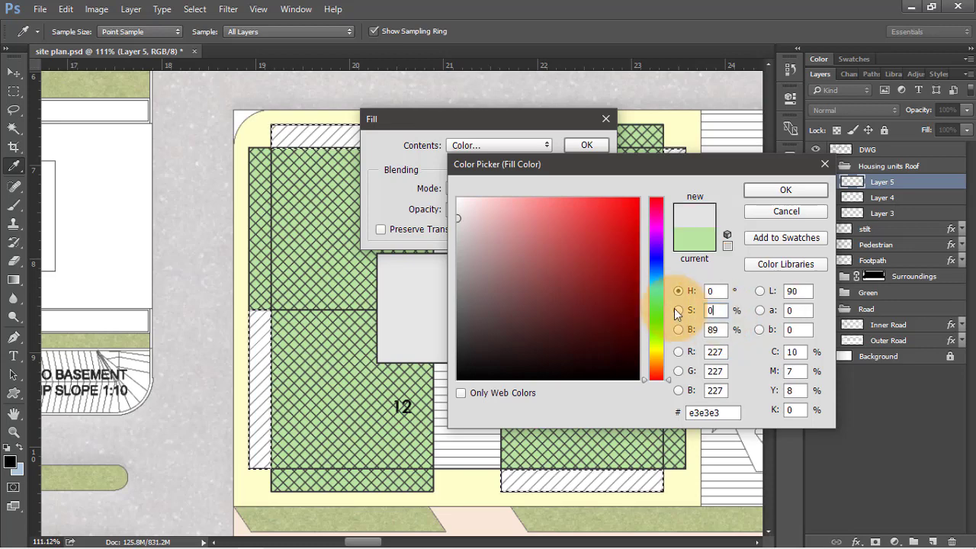
{"action": "double_click", "coordinate": [716, 329]}
{"action": "type", "text": "95"}
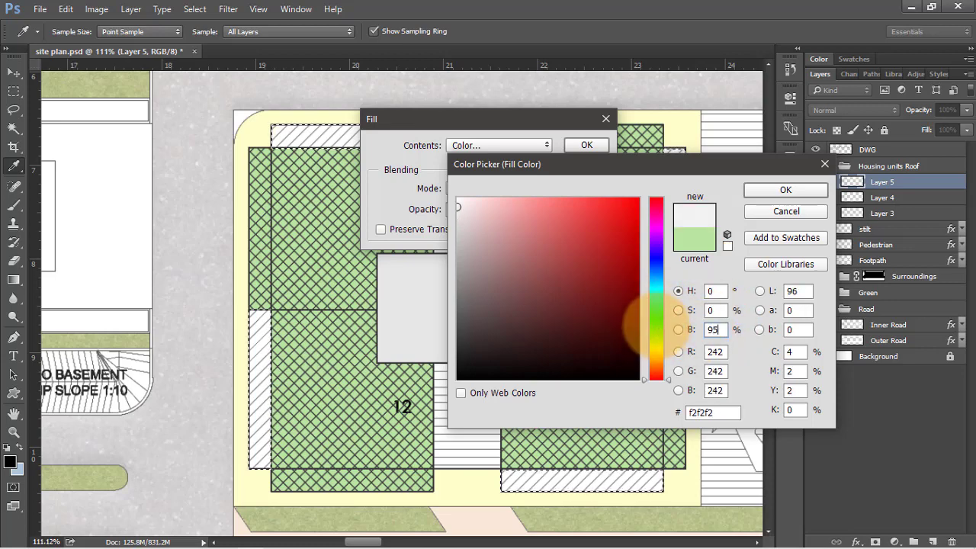
{"action": "left_click", "coordinate": [772, 194]}
{"action": "left_click", "coordinate": [586, 144]}
{"action": "key", "text": "m"}
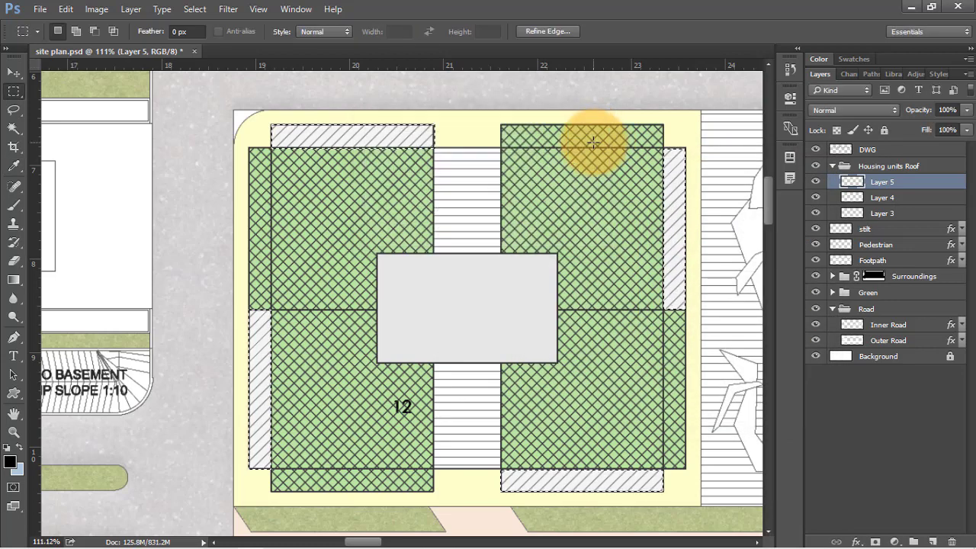
{"action": "key", "text": "ctrl+d"}
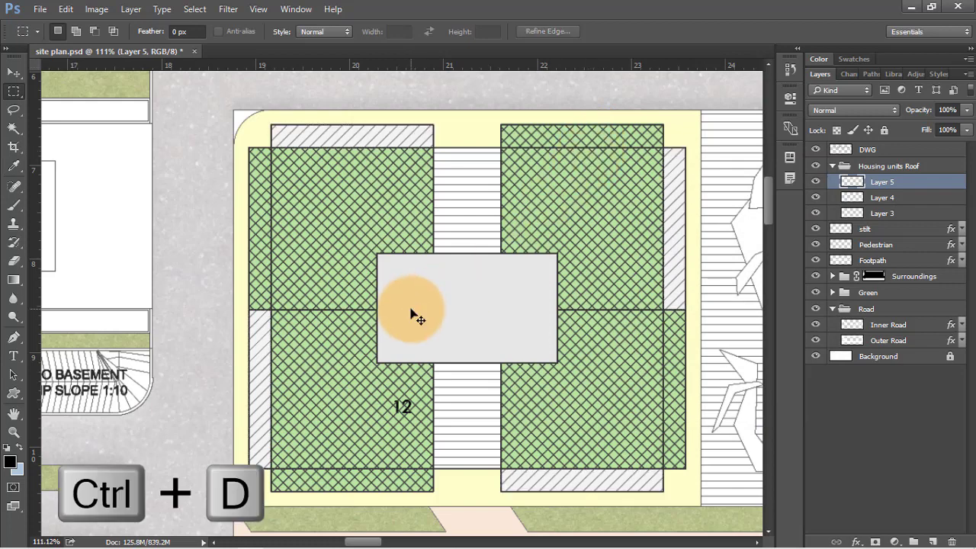
Step: Duplicate the green roof and light grey strip layers together onto the second block of the upper row
{"action": "key", "text": "v"}
{"action": "scroll", "coordinate": [250, 246], "scroll_direction": "down", "scroll_amount": 2}
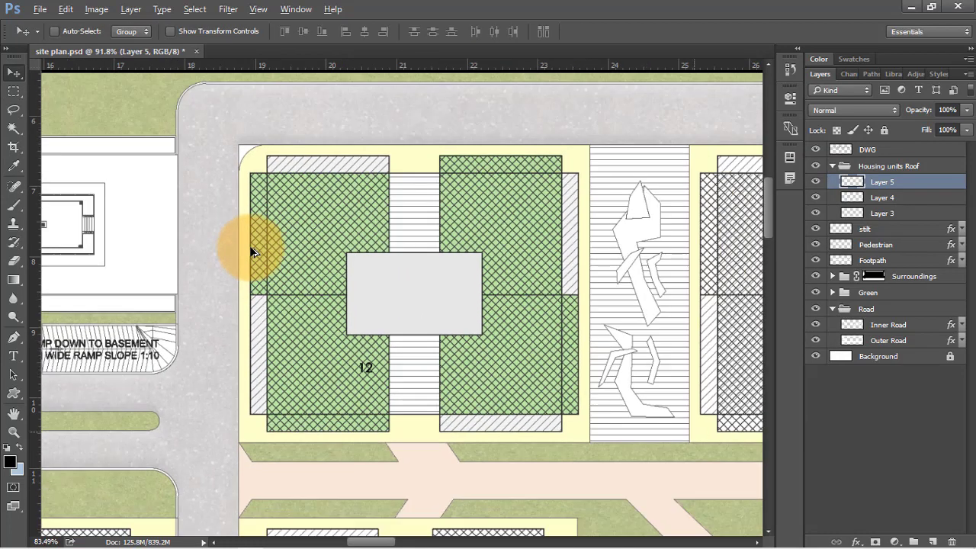
{"action": "scroll", "coordinate": [173, 214], "scroll_direction": "down", "scroll_amount": 2}
{"action": "scroll", "coordinate": [529, 250], "scroll_direction": "down", "scroll_amount": 1}
{"action": "scroll", "coordinate": [544, 251], "scroll_direction": "up", "scroll_amount": 1}
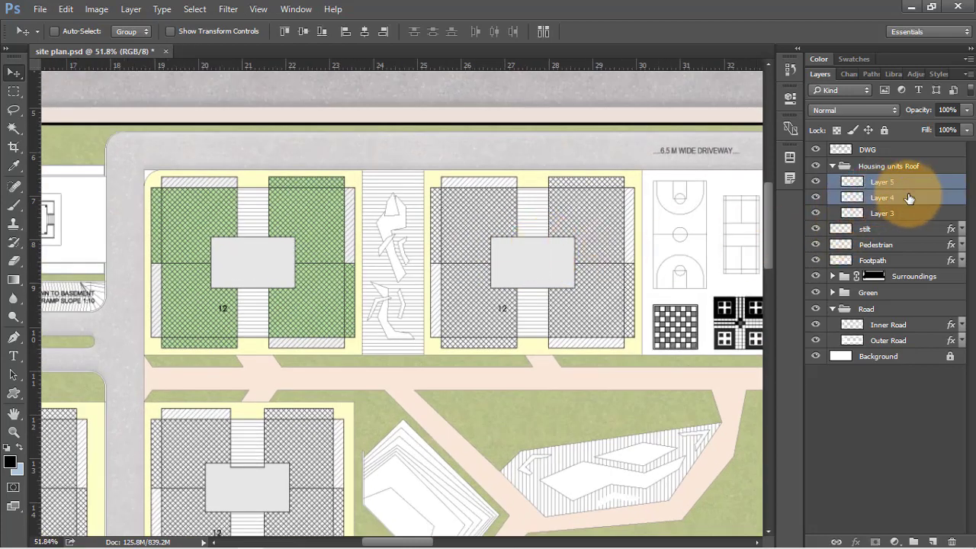
{"action": "left_click_drag", "start_coordinate": [298, 240], "coordinate": [609, 214]}
{"action": "scroll", "coordinate": [624, 196], "scroll_direction": "up", "scroll_amount": 4}
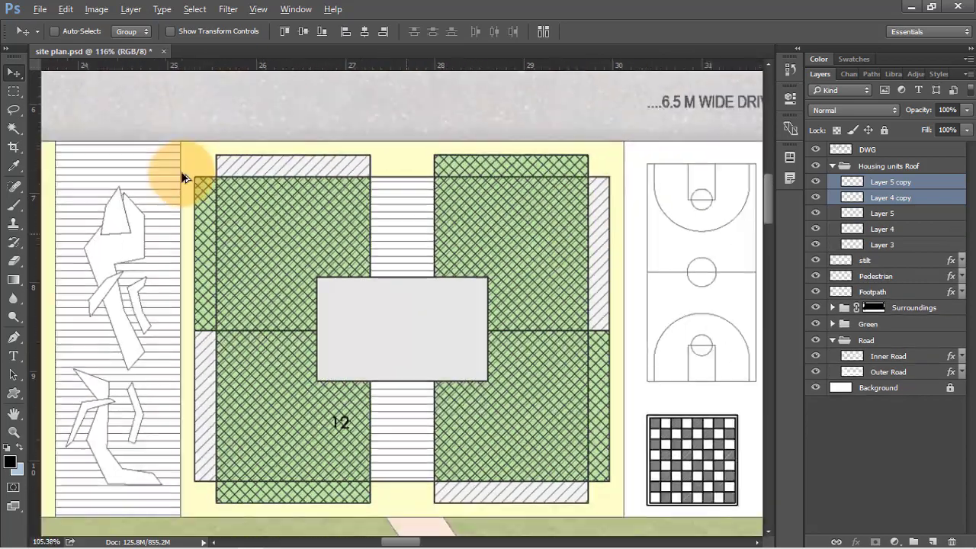
Step: Duplicate the roof and strip layers onto the third block, beyond the sports courts, and align them with its outlines
{"action": "scroll", "coordinate": [183, 177], "scroll_direction": "down", "scroll_amount": 4}
{"action": "left_click_drag", "start_coordinate": [392, 224], "coordinate": [645, 232]}
{"action": "scroll", "coordinate": [531, 189], "scroll_direction": "up", "scroll_amount": 3}
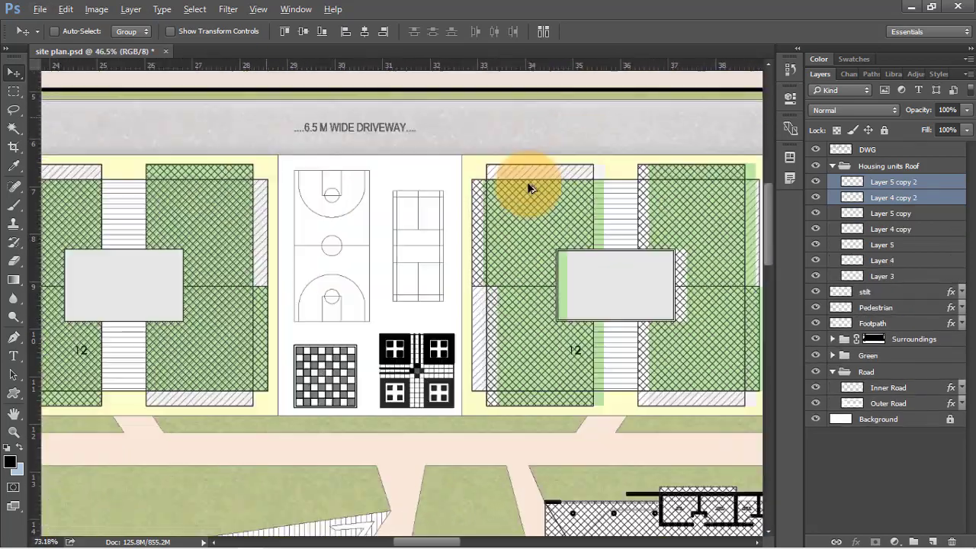
{"action": "scroll", "coordinate": [529, 188], "scroll_direction": "up", "scroll_amount": 5}
{"action": "left_click_drag", "start_coordinate": [481, 259], "coordinate": [442, 260]}
{"action": "key", "text": "alt+shift"}
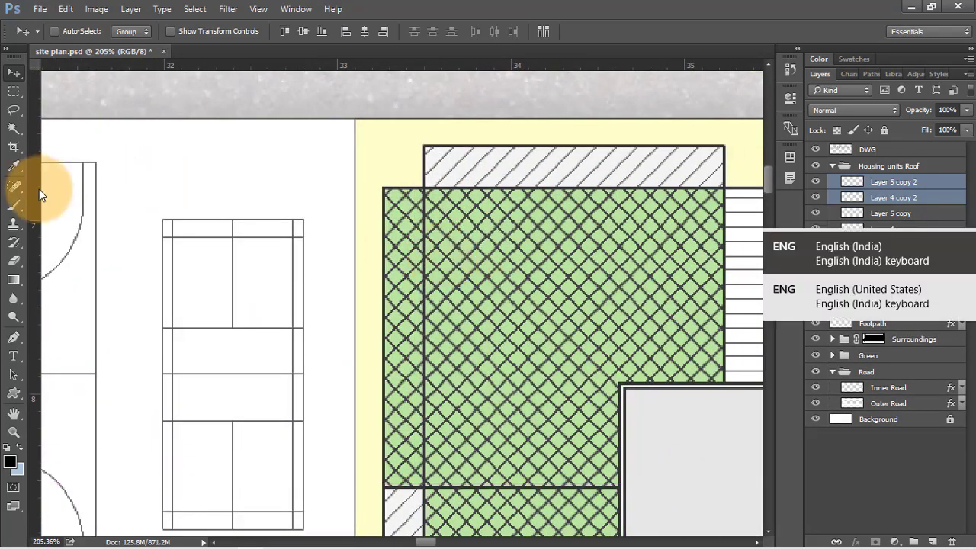
Step: Duplicate the roof and strip layers onto the fourth block of the upper row, matching its outlines
{"action": "scroll", "coordinate": [153, 211], "scroll_direction": "down", "scroll_amount": 5}
{"action": "left_click_drag", "start_coordinate": [150, 209], "coordinate": [588, 212]}
{"action": "scroll", "coordinate": [588, 211], "scroll_direction": "up", "scroll_amount": 4}
{"action": "scroll", "coordinate": [150, 234], "scroll_direction": "down", "scroll_amount": 1}
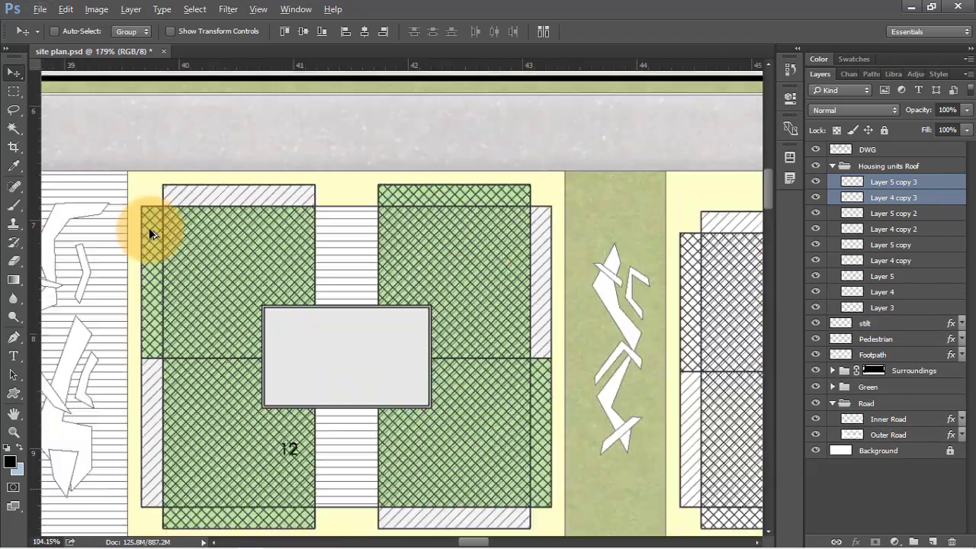
Step: Add a new layer at the top of the Housing units Roof group and get the Rectangular Marquee ready at the upper-right block
{"action": "scroll", "coordinate": [150, 234], "scroll_direction": "down", "scroll_amount": 5}
{"action": "scroll", "coordinate": [387, 272], "scroll_direction": "up", "scroll_amount": 5}
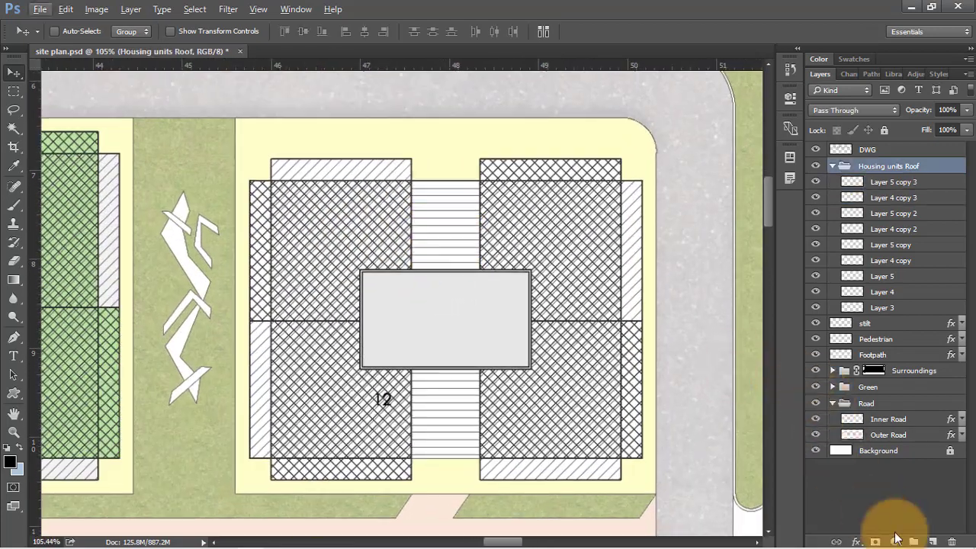
{"action": "left_click", "coordinate": [931, 541]}
{"action": "key", "text": "m"}
{"action": "scroll", "coordinate": [285, 228], "scroll_direction": "up", "scroll_amount": 1}
{"action": "scroll", "coordinate": [285, 228], "scroll_direction": "up", "scroll_amount": 1}
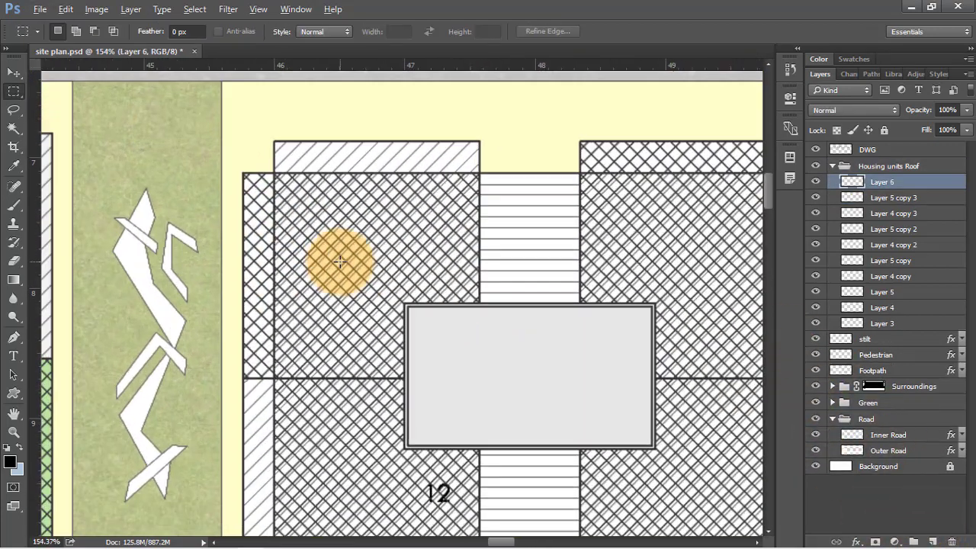
{"action": "key", "text": "m"}
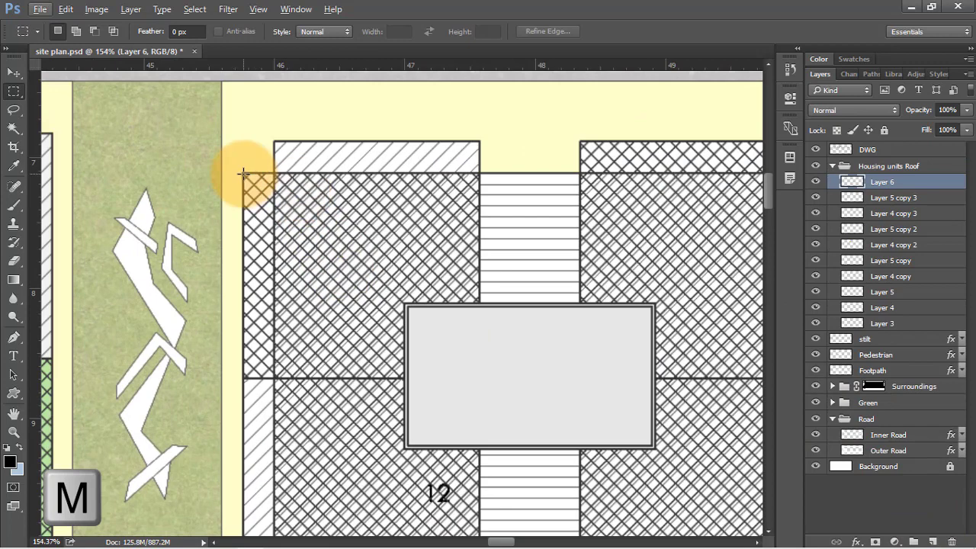
Step: Select the cross-hatched roof areas on the left half of the upper-right block, leaving out its grey centre
{"action": "left_click_drag", "start_coordinate": [242, 173], "coordinate": [405, 379]}
{"action": "left_click_drag", "start_coordinate": [405, 173], "coordinate": [478, 303]}
{"action": "scroll", "coordinate": [326, 195], "scroll_direction": "down", "scroll_amount": 4}
{"action": "scroll", "coordinate": [363, 430], "scroll_direction": "up", "scroll_amount": 3}
{"action": "left_click_drag", "start_coordinate": [242, 230], "coordinate": [386, 457], "text": "shift"}
{"action": "left_click_drag", "start_coordinate": [472, 312], "coordinate": [333, 458], "text": "shift"}
Step: Add the cross-hatched roof areas on the block's right half to the selection, leaving out the grey centre and central strip
{"action": "scroll", "coordinate": [642, 302], "scroll_direction": "down", "scroll_amount": 3}
{"action": "scroll", "coordinate": [643, 302], "scroll_direction": "up", "scroll_amount": 2}
{"action": "left_click_drag", "start_coordinate": [571, 272], "coordinate": [366, 379], "text": "shift"}
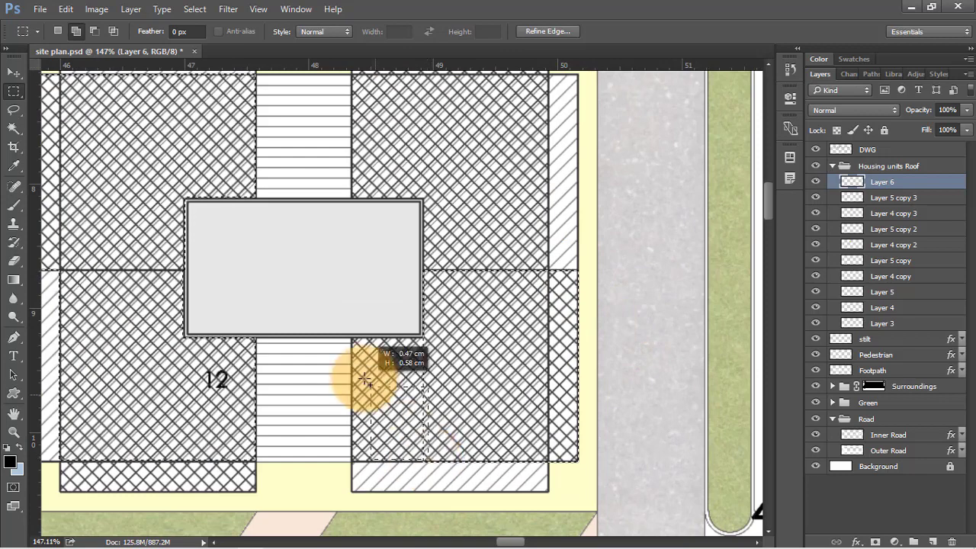
{"action": "left_click_drag", "start_coordinate": [404, 448], "coordinate": [351, 460]}
{"action": "scroll", "coordinate": [393, 461], "scroll_direction": "down", "scroll_amount": 3}
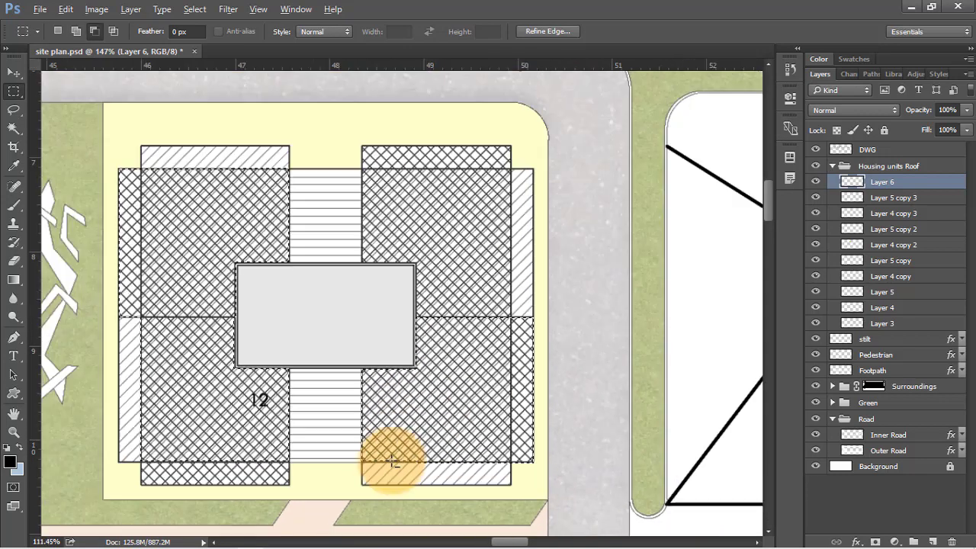
{"action": "scroll", "coordinate": [433, 263], "scroll_direction": "up", "scroll_amount": 3}
{"action": "left_click_drag", "start_coordinate": [319, 208], "coordinate": [518, 335]}
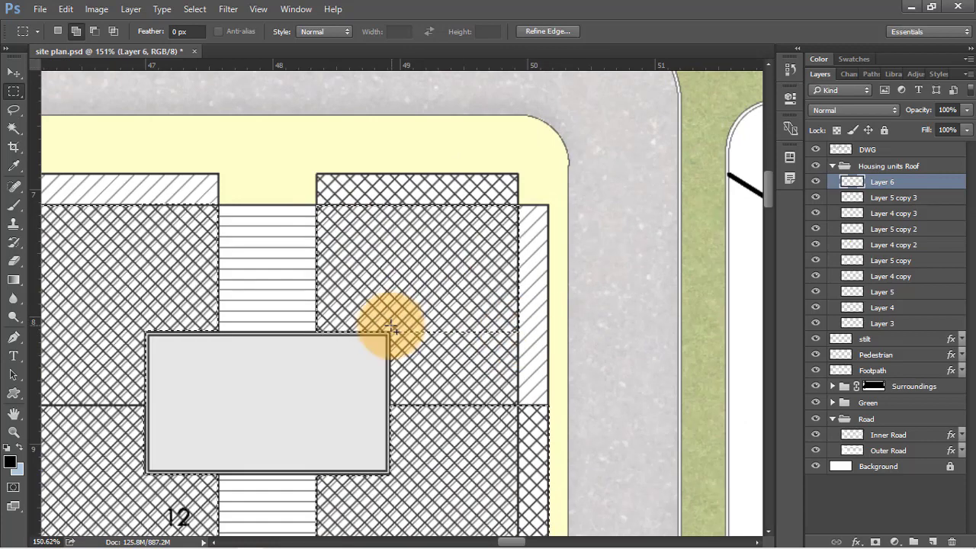
{"action": "left_click_drag", "start_coordinate": [390, 332], "coordinate": [517, 439]}
Step: Add the narrow cross-hatched extensions at the block's lower left and upper right to the selection
{"action": "scroll", "coordinate": [492, 226], "scroll_direction": "down", "scroll_amount": 5}
{"action": "scroll", "coordinate": [199, 450], "scroll_direction": "up", "scroll_amount": 4}
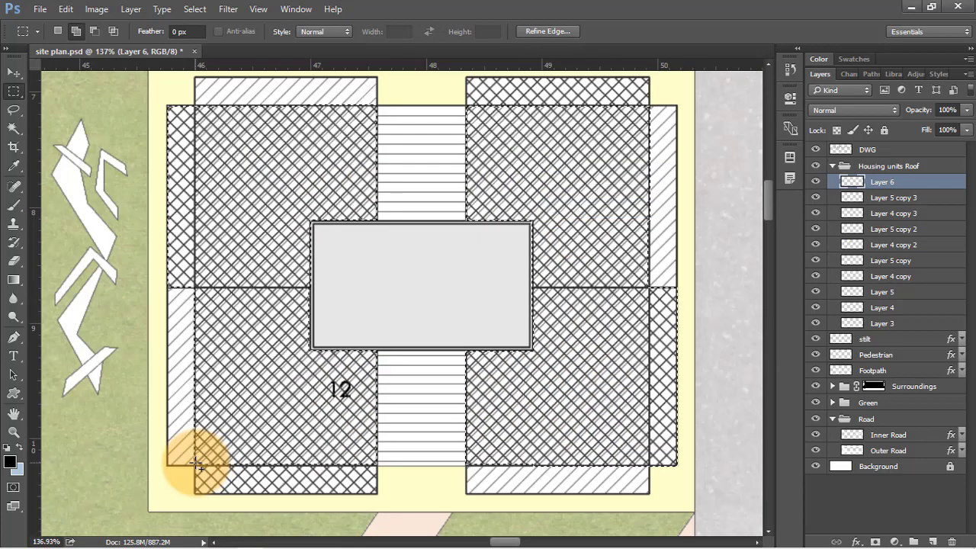
{"action": "left_click_drag", "start_coordinate": [195, 462], "coordinate": [378, 491]}
{"action": "scroll", "coordinate": [381, 487], "scroll_direction": "down", "scroll_amount": 2}
{"action": "scroll", "coordinate": [546, 138], "scroll_direction": "up", "scroll_amount": 3}
{"action": "left_click_drag", "start_coordinate": [422, 155], "coordinate": [625, 225]}
{"action": "scroll", "coordinate": [586, 201], "scroll_direction": "down", "scroll_amount": 4}
Step: Fill the selected roof areas with light green at hue 99°, saturation 27% and brightness 89%
{"action": "key", "text": "shift+BackSpace"}
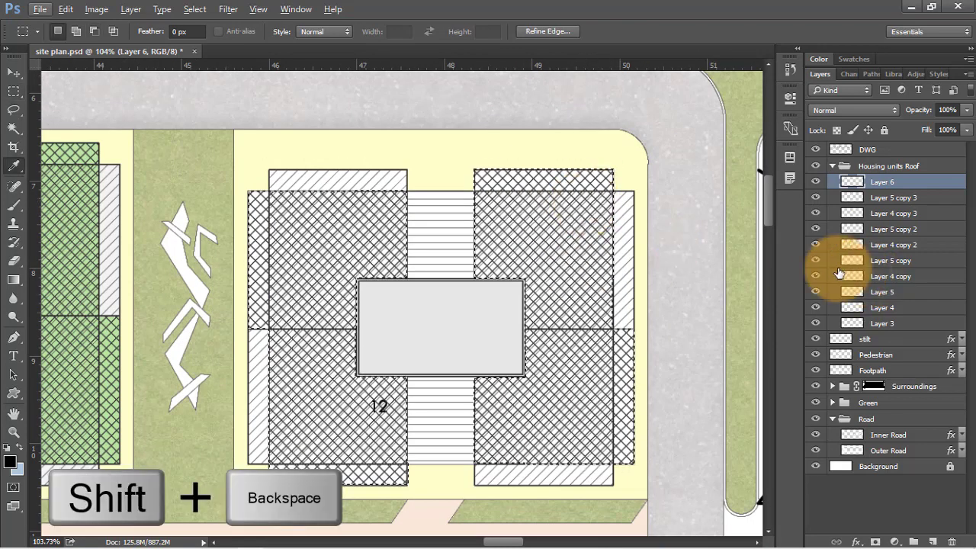
{"action": "left_click", "coordinate": [499, 148]}
{"action": "left_click", "coordinate": [499, 147]}
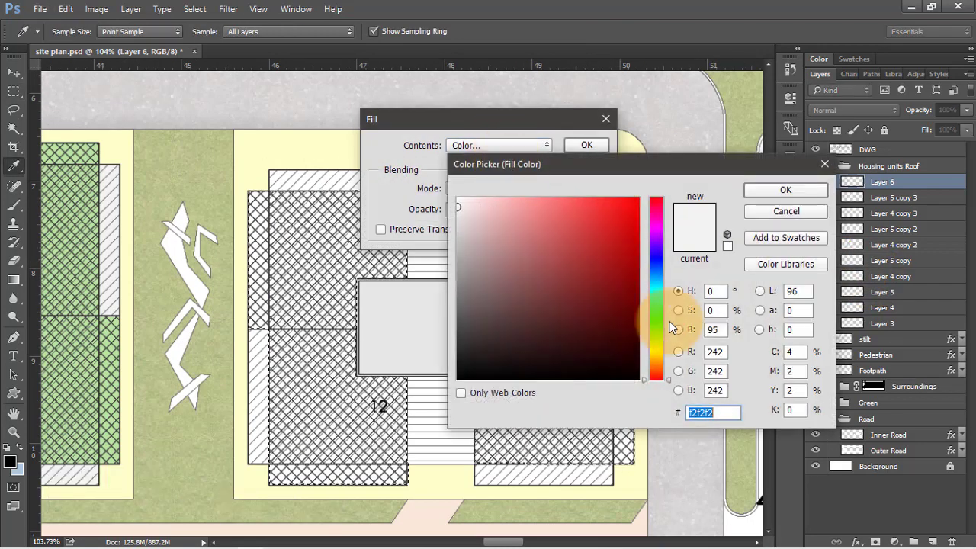
{"action": "left_click", "coordinate": [715, 290]}
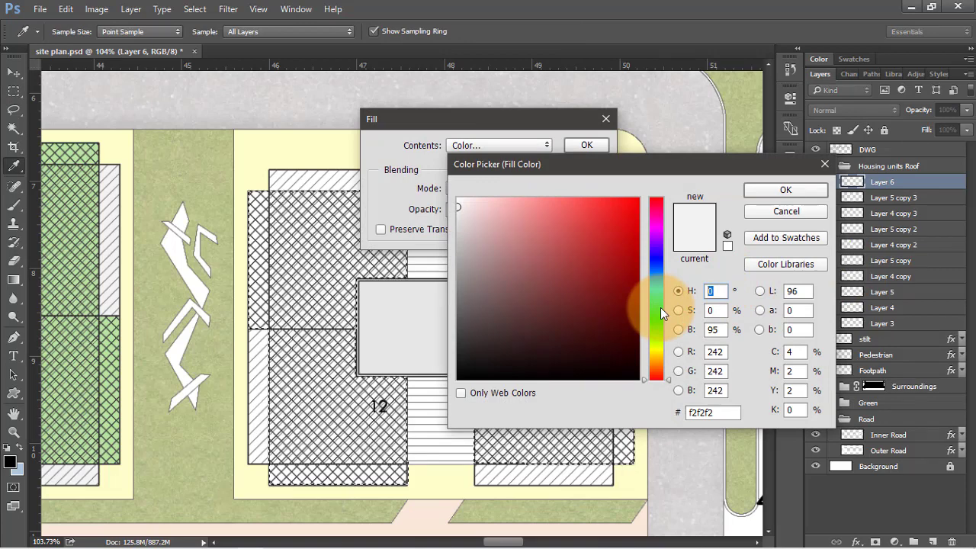
{"action": "type", "text": "99"}
{"action": "type", "text": "27"}
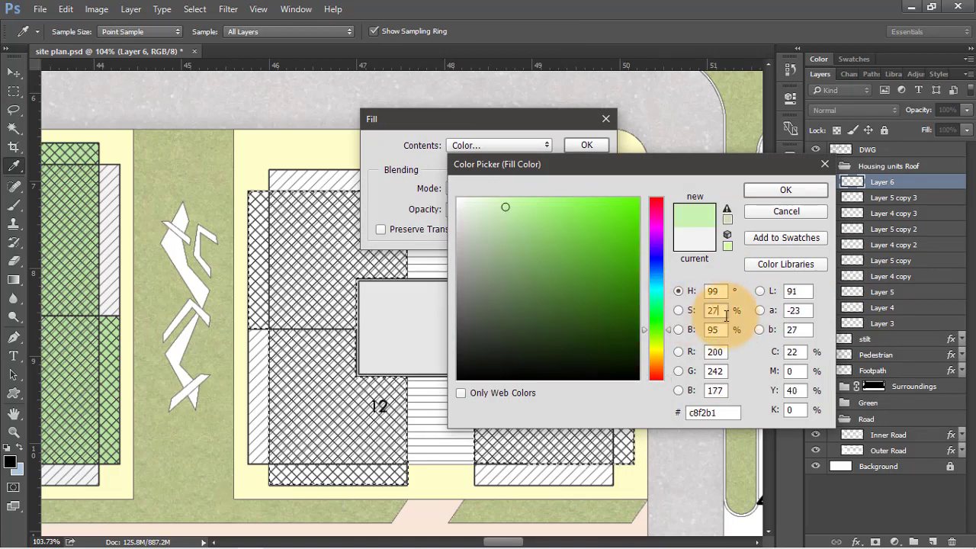
{"action": "left_click", "coordinate": [771, 194]}
{"action": "left_click", "coordinate": [583, 146]}
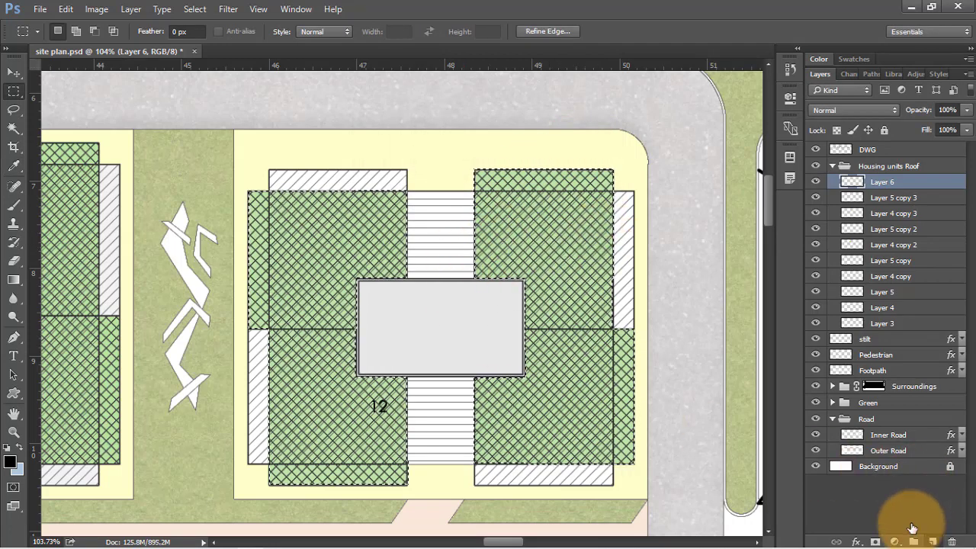
Step: Add another new layer and select the four diagonally hatched strips around the upper-right block
{"action": "left_click", "coordinate": [931, 542]}
{"action": "scroll", "coordinate": [298, 170], "scroll_direction": "up", "scroll_amount": 2}
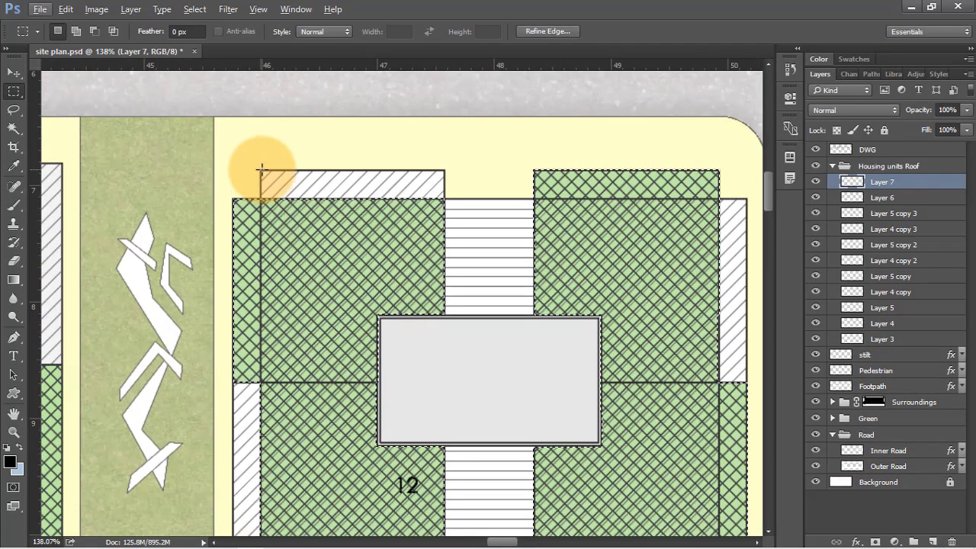
{"action": "left_click_drag", "start_coordinate": [260, 168], "coordinate": [444, 198]}
{"action": "left_click_drag", "start_coordinate": [747, 199], "coordinate": [718, 385]}
{"action": "scroll", "coordinate": [374, 185], "scroll_direction": "down", "scroll_amount": 5}
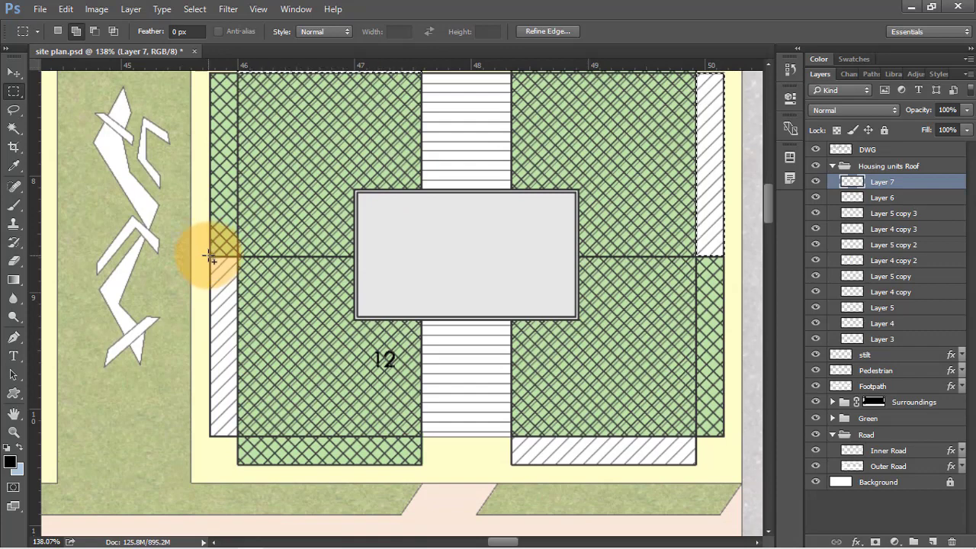
{"action": "left_click_drag", "start_coordinate": [210, 257], "coordinate": [243, 442]}
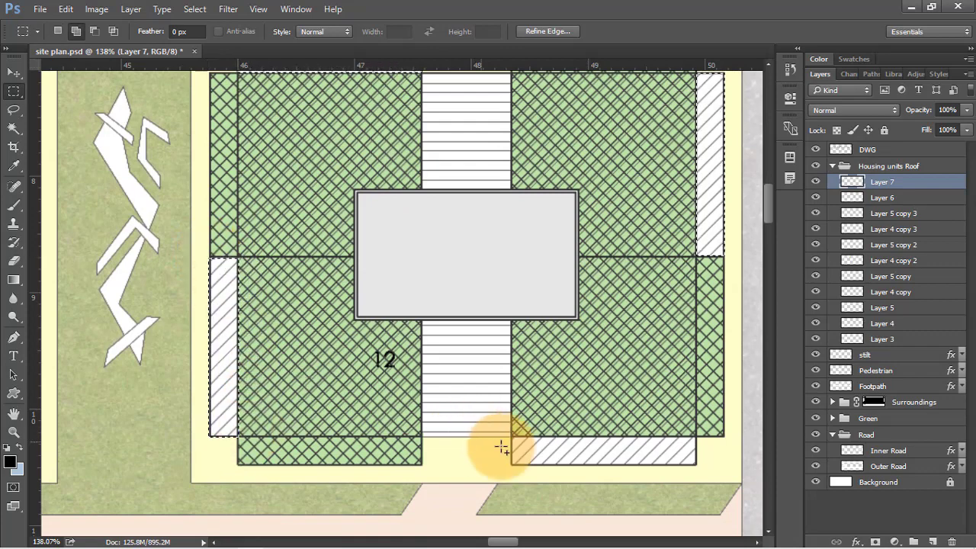
{"action": "left_click_drag", "start_coordinate": [699, 466], "coordinate": [696, 465]}
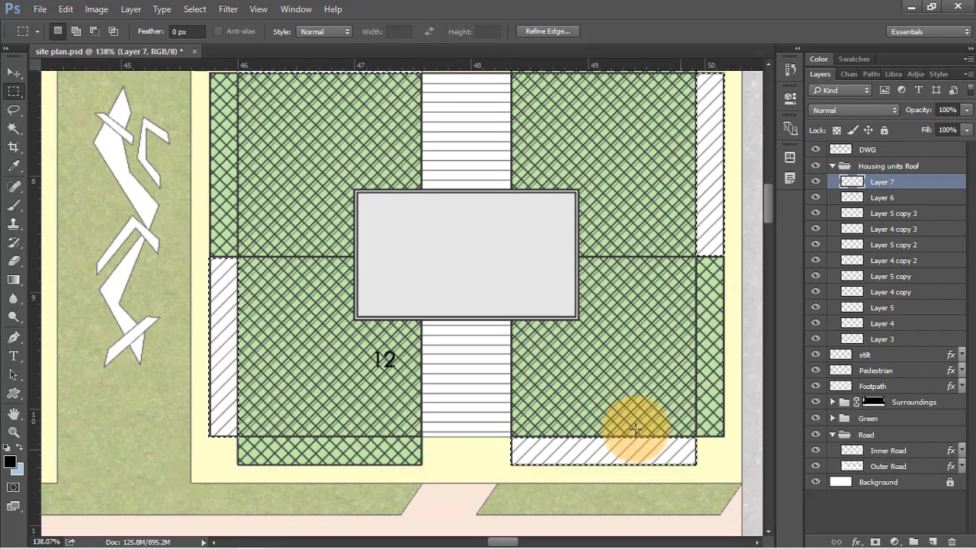
Step: Fill the selected diagonally hatched strips with light grey at hue 0°, saturation 0% and brightness 95%, and clear the selection
{"action": "key", "text": "shift+BackSpace"}
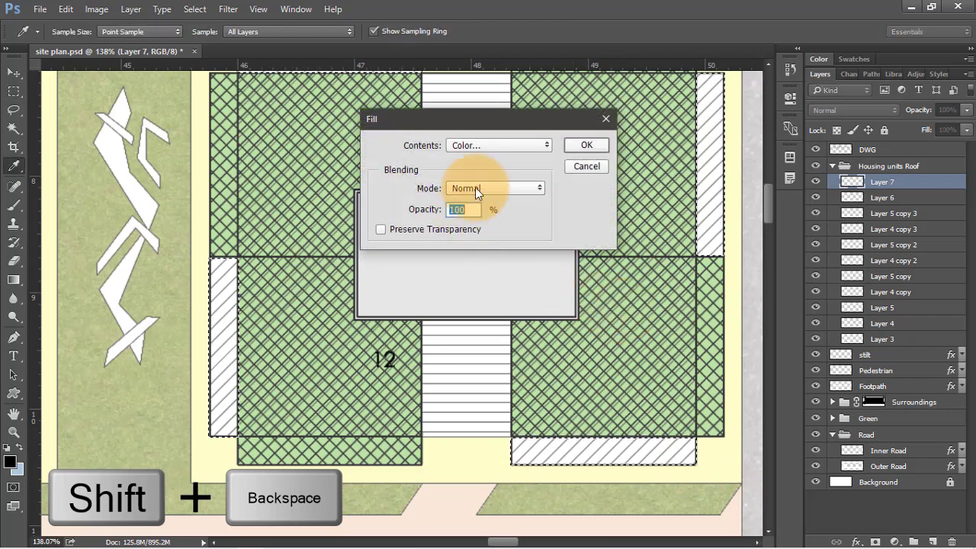
{"action": "left_click", "coordinate": [493, 145]}
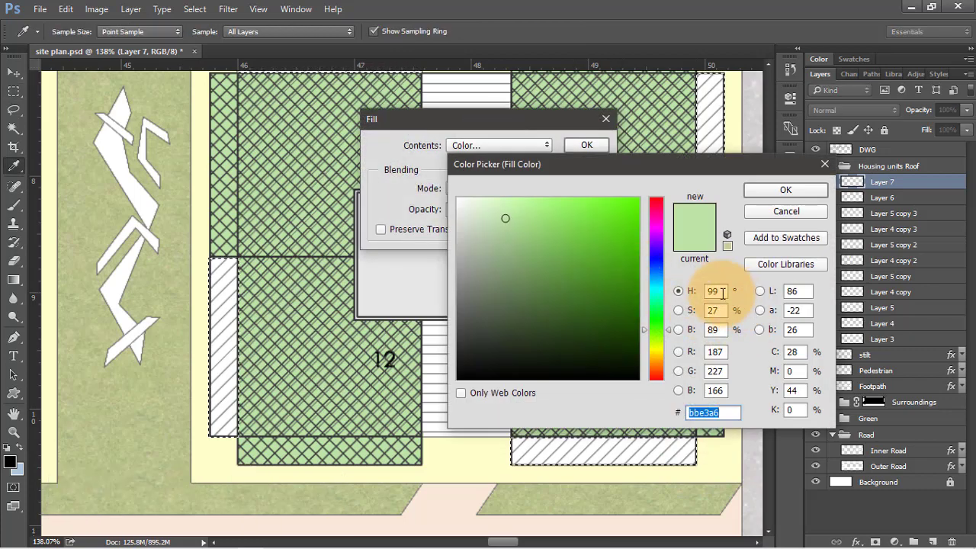
{"action": "double_click", "coordinate": [715, 291]}
{"action": "type", "text": "0"}
{"action": "key", "text": "Tab"}
{"action": "type", "text": "0"}
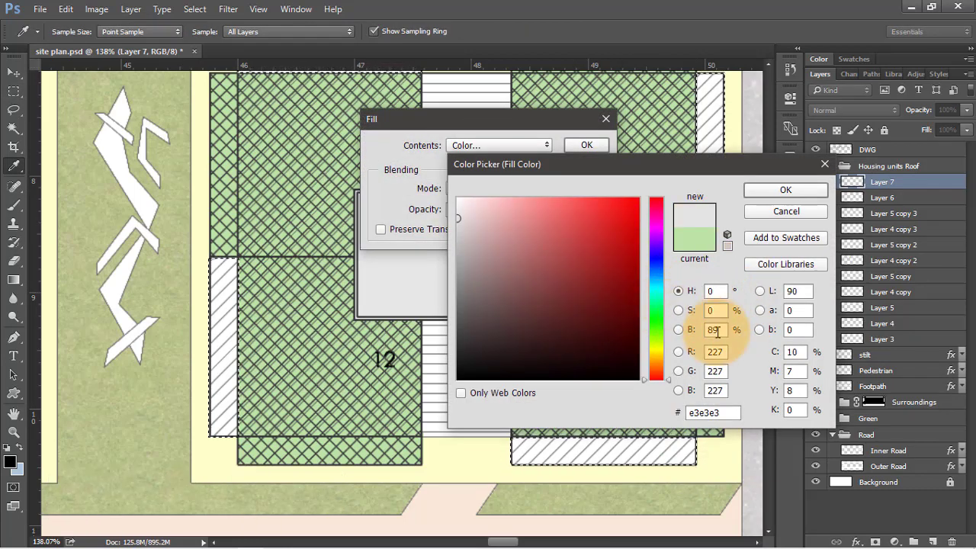
{"action": "type", "text": "95"}
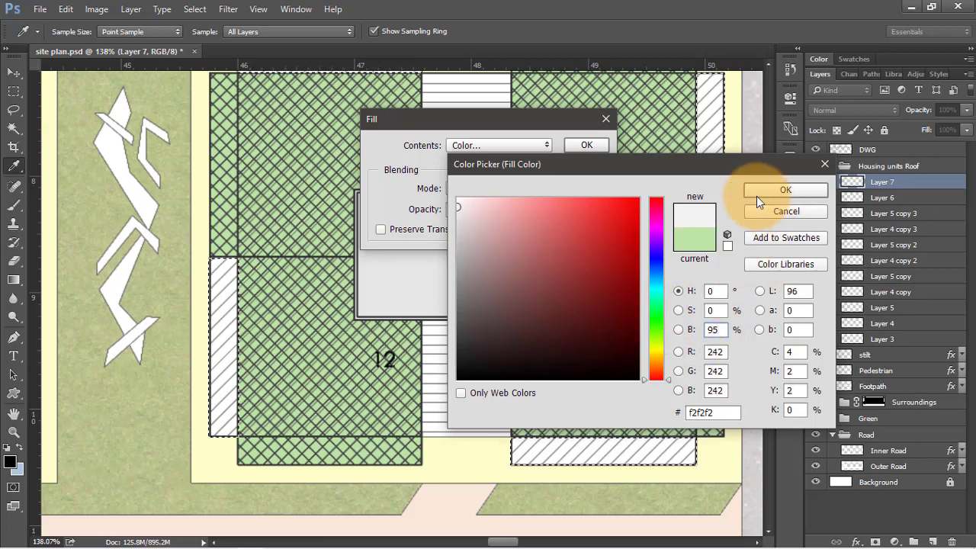
{"action": "left_click", "coordinate": [762, 191]}
{"action": "left_click", "coordinate": [587, 146]}
{"action": "key", "text": "m"}
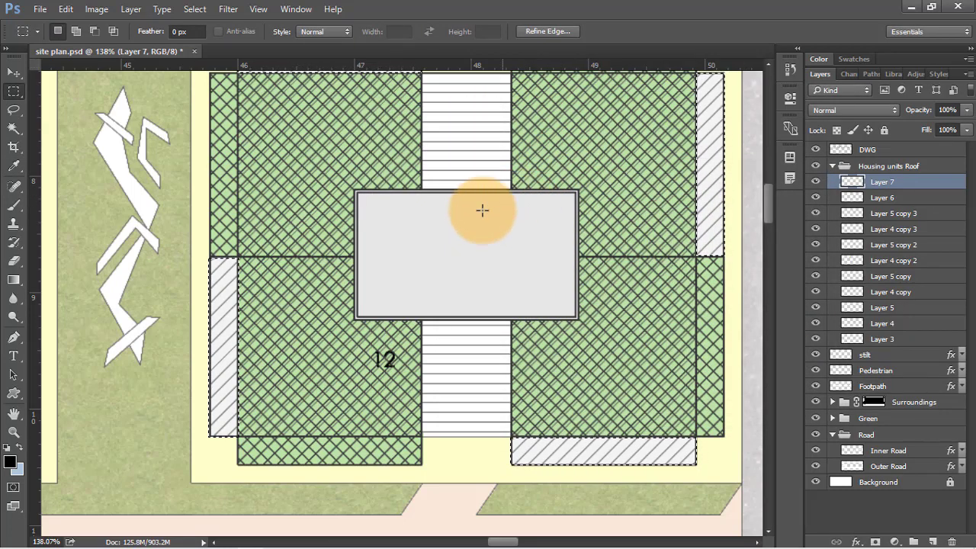
Step: Duplicate Layer 7 and Layer 6 together onto the block directly below and align the copies with its roof outline
{"action": "key", "text": "v"}
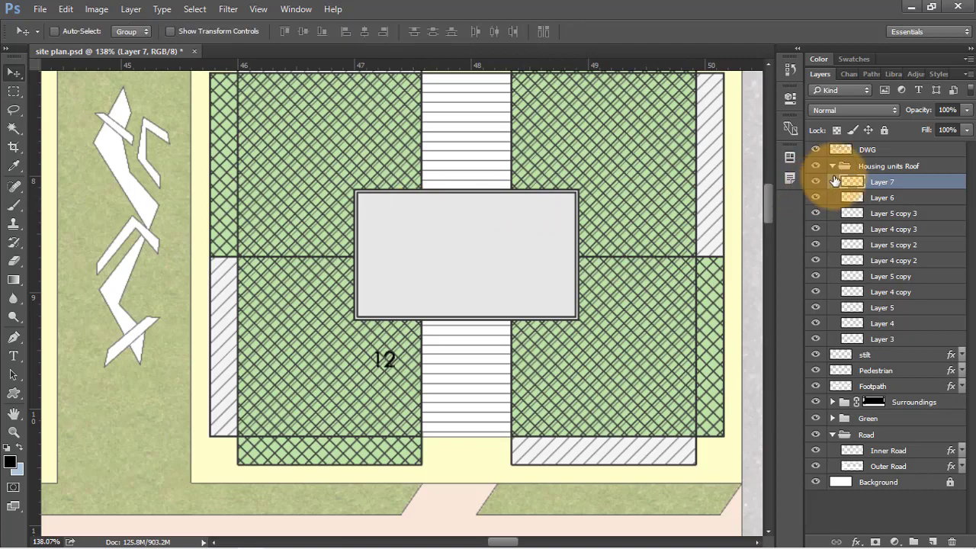
{"action": "left_click", "coordinate": [833, 196], "text": "shift"}
{"action": "scroll", "coordinate": [343, 158], "scroll_direction": "down", "scroll_amount": 3}
{"action": "scroll", "coordinate": [343, 158], "scroll_direction": "down", "scroll_amount": 2}
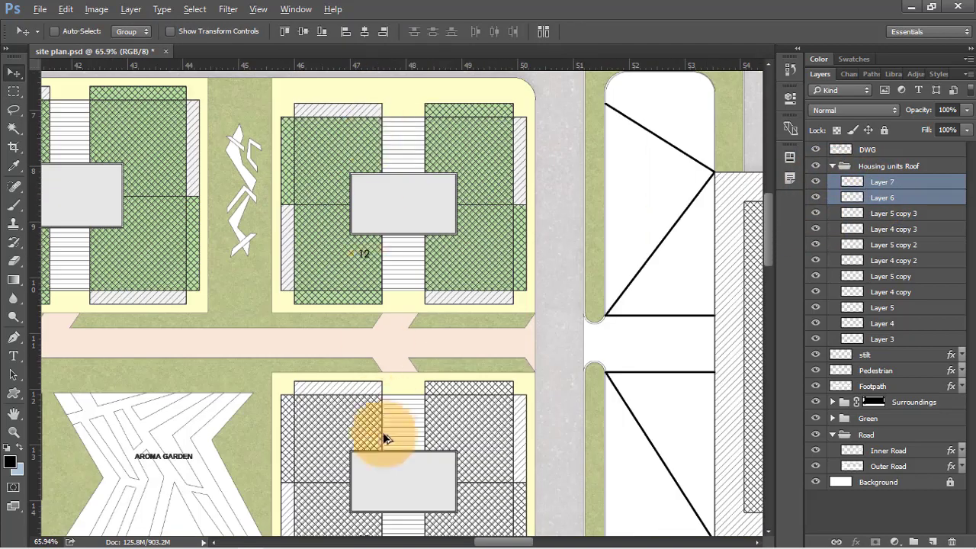
{"action": "scroll", "coordinate": [381, 425], "scroll_direction": "down", "scroll_amount": 3}
{"action": "left_click_drag", "start_coordinate": [354, 293], "coordinate": [348, 447]}
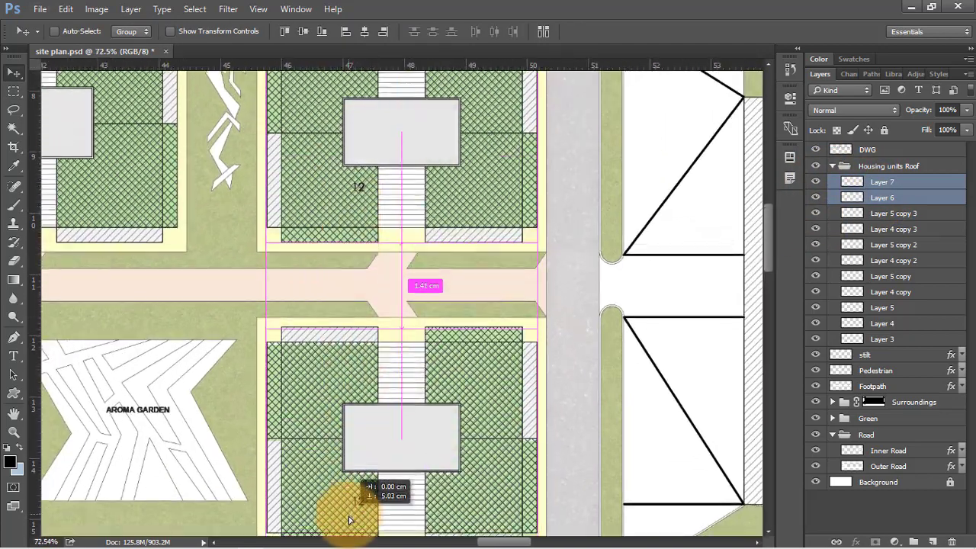
{"action": "scroll", "coordinate": [315, 339], "scroll_direction": "up", "scroll_amount": 5}
{"action": "left_click_drag", "start_coordinate": [312, 410], "coordinate": [317, 314]}
{"action": "scroll", "coordinate": [331, 309], "scroll_direction": "down", "scroll_amount": 8}
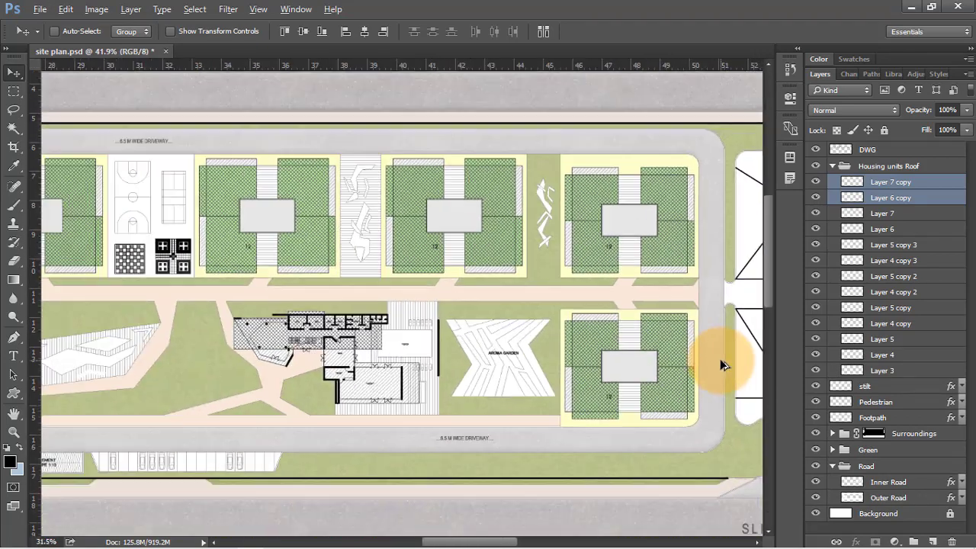
Step: Duplicate the two roof fill layers onto the lower-row block just east of the vertical driveway, matching its outline
{"action": "scroll", "coordinate": [719, 358], "scroll_direction": "down", "scroll_amount": 1}
{"action": "left_click_drag", "start_coordinate": [720, 359], "coordinate": [174, 349]}
{"action": "scroll", "coordinate": [150, 351], "scroll_direction": "up", "scroll_amount": 1}
{"action": "scroll", "coordinate": [150, 351], "scroll_direction": "up", "scroll_amount": 8}
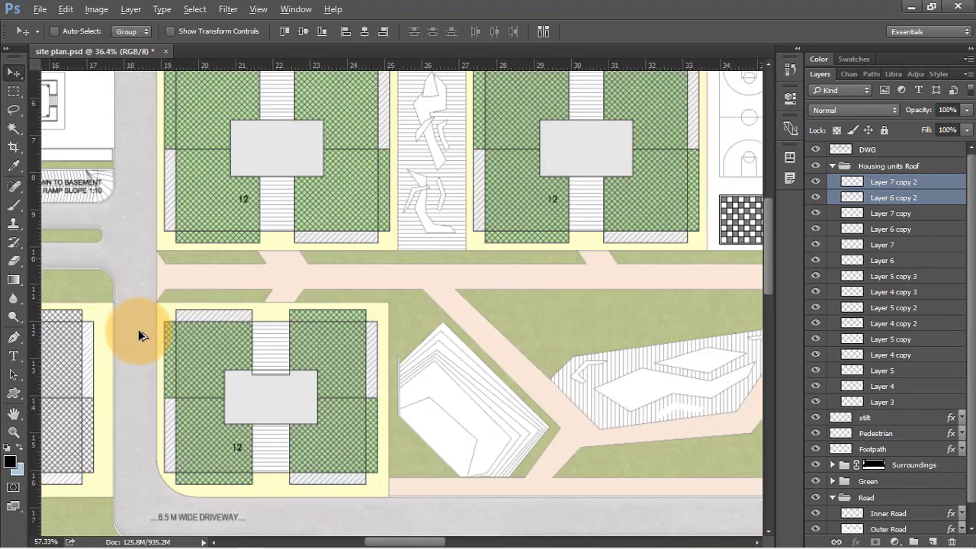
Step: Duplicate the two roof fill layers onto the lower-row block west of the vertical driveway
{"action": "scroll", "coordinate": [603, 343], "scroll_direction": "down", "scroll_amount": 2}
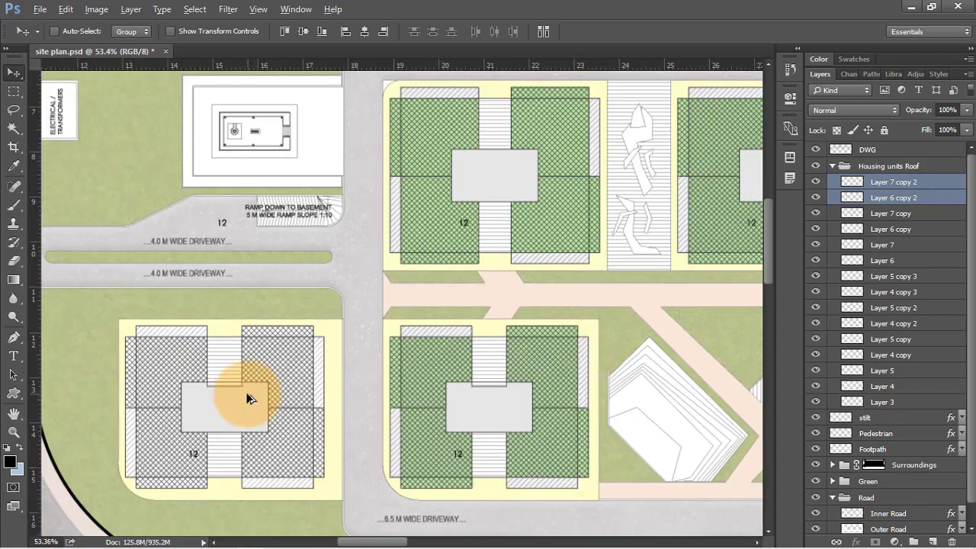
{"action": "scroll", "coordinate": [248, 397], "scroll_direction": "up", "scroll_amount": 3}
{"action": "left_click_drag", "start_coordinate": [482, 346], "coordinate": [179, 352]}
{"action": "scroll", "coordinate": [74, 337], "scroll_direction": "up", "scroll_amount": 12}
{"action": "scroll", "coordinate": [210, 336], "scroll_direction": "down", "scroll_amount": 10}
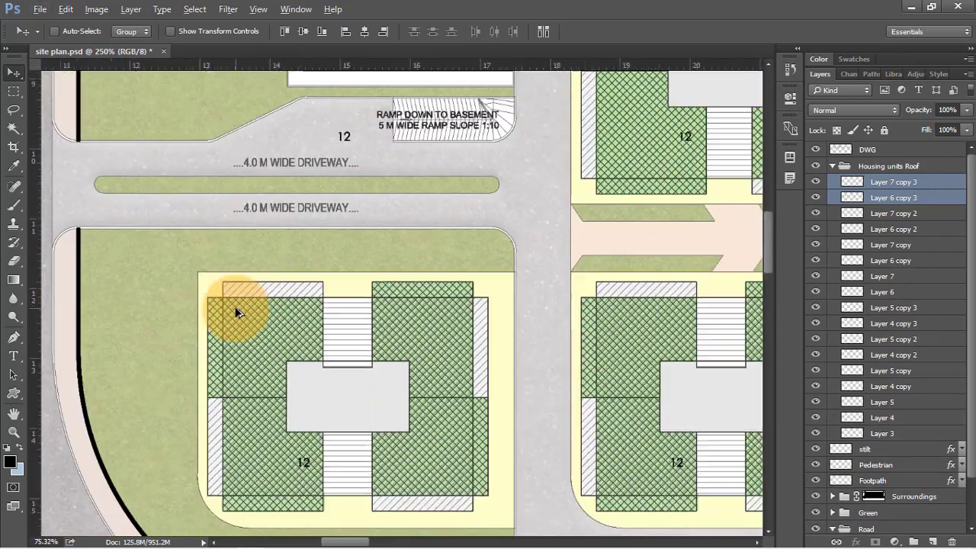
Step: Fine-tune the horizontal position of the newest roof fill copies to match the westernmost block's outline
{"action": "scroll", "coordinate": [444, 398], "scroll_direction": "up", "scroll_amount": 8}
{"action": "left_click_drag", "start_coordinate": [441, 373], "coordinate": [420, 374]}
{"action": "scroll", "coordinate": [420, 375], "scroll_direction": "down", "scroll_amount": 5}
{"action": "scroll", "coordinate": [328, 255], "scroll_direction": "up", "scroll_amount": 2}
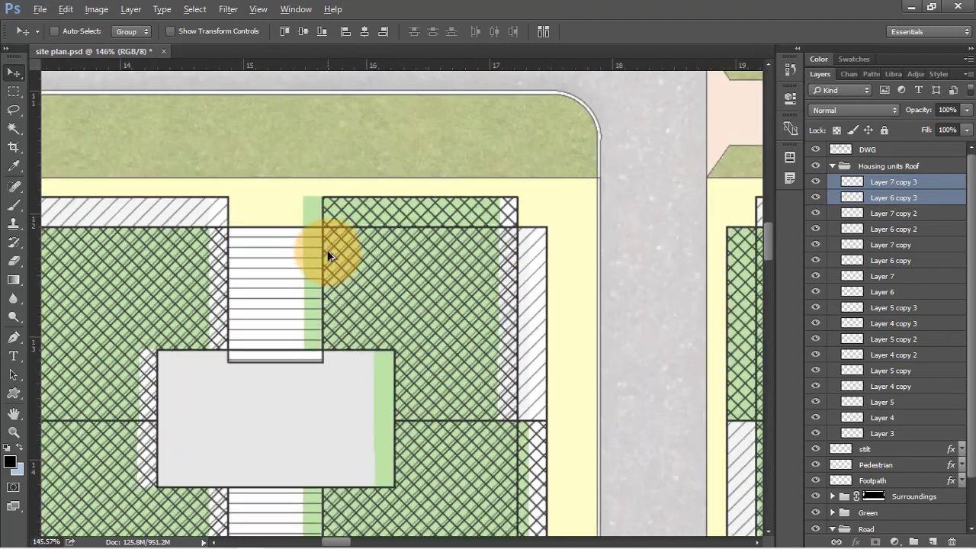
{"action": "left_click_drag", "start_coordinate": [385, 264], "coordinate": [400, 263]}
{"action": "scroll", "coordinate": [157, 312], "scroll_direction": "down", "scroll_amount": 15}
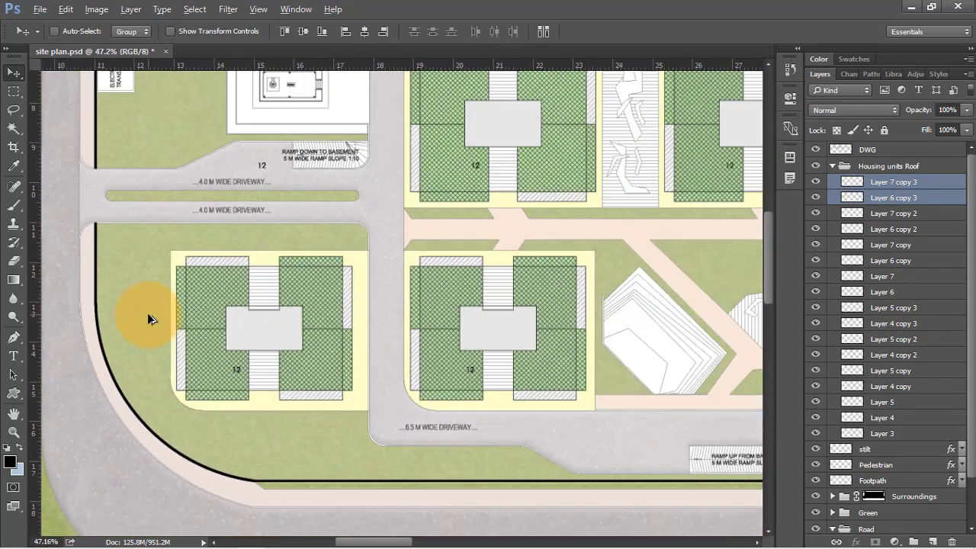
Step: Collapse the Housing units Roof group, set its opacity to 80% and save the document
{"action": "scroll", "coordinate": [418, 259], "scroll_direction": "up", "scroll_amount": 3}
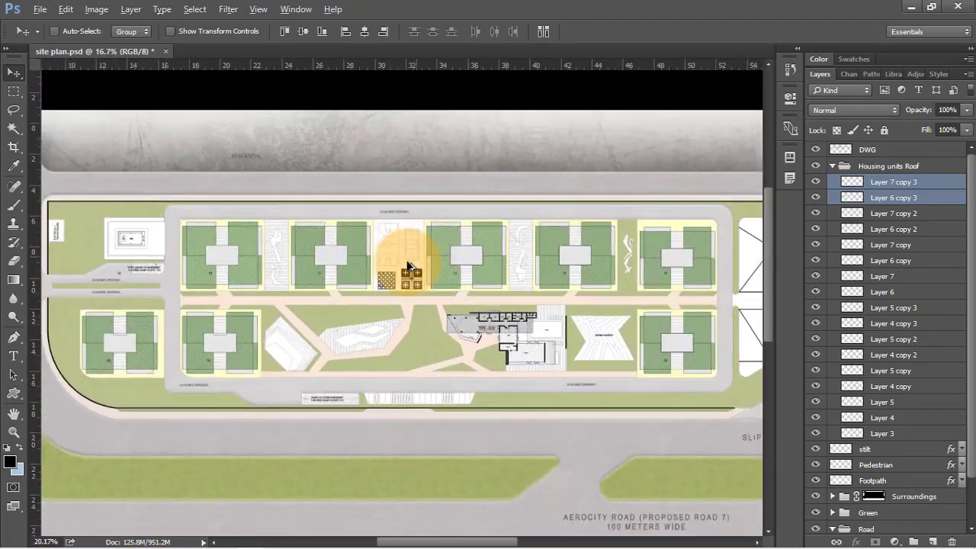
{"action": "scroll", "coordinate": [403, 279], "scroll_direction": "down", "scroll_amount": 1}
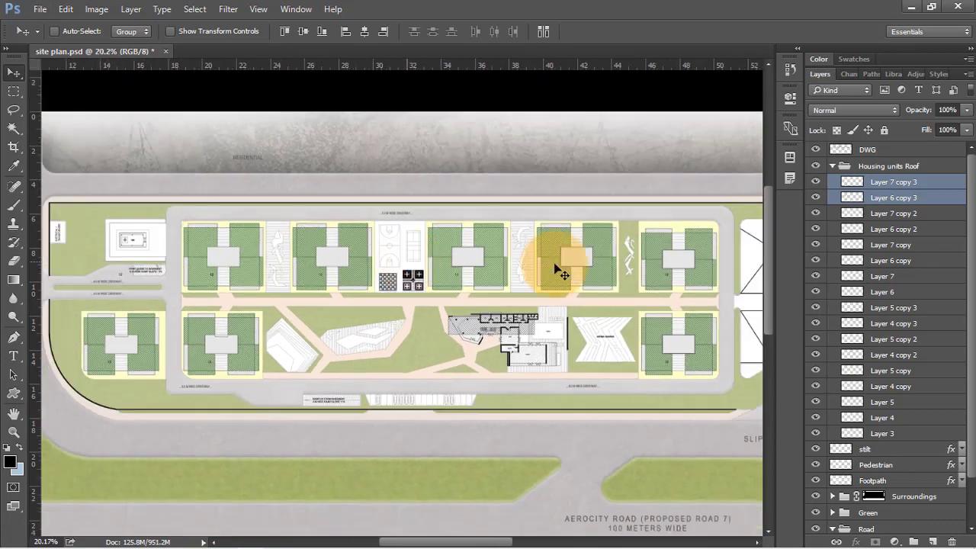
{"action": "left_click", "coordinate": [869, 167]}
{"action": "left_click", "coordinate": [832, 166]}
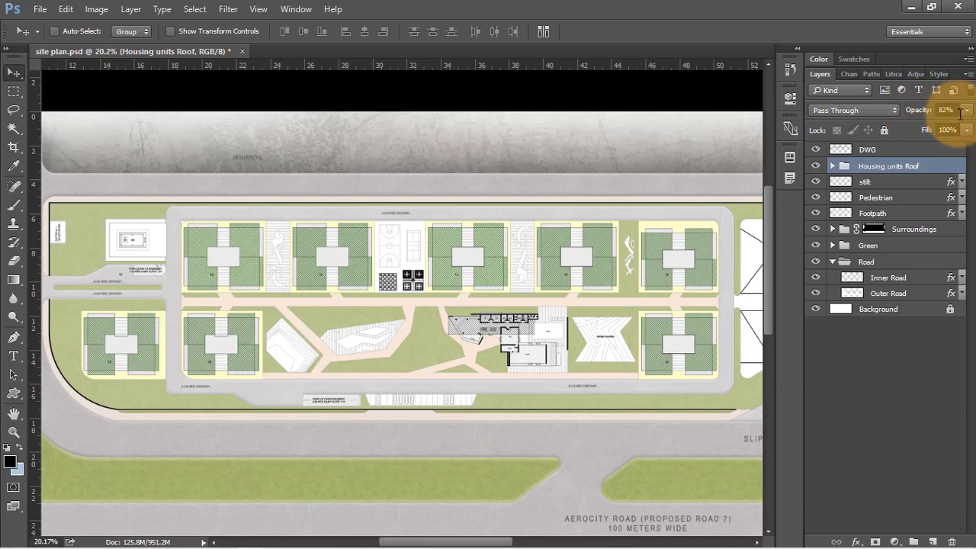
{"action": "left_click", "coordinate": [945, 110]}
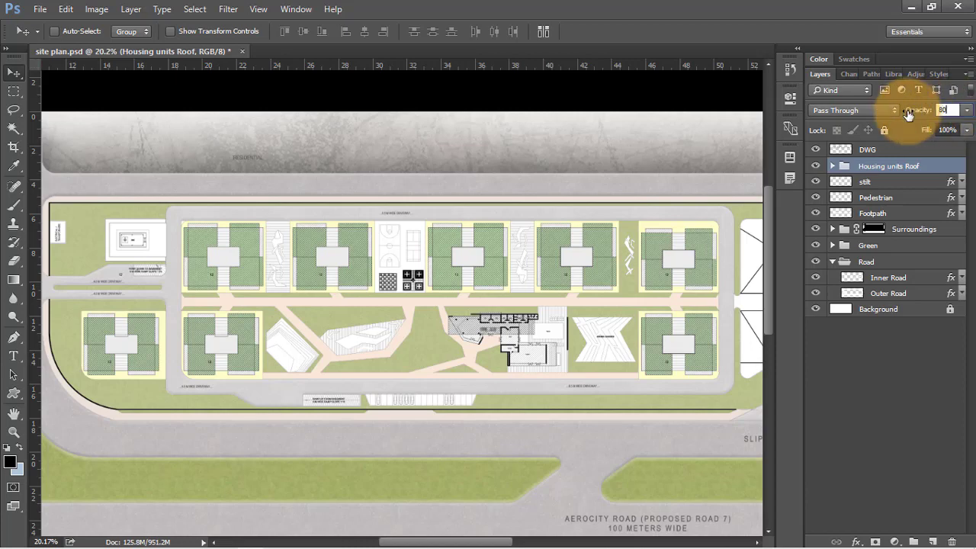
{"action": "key", "text": "Return"}
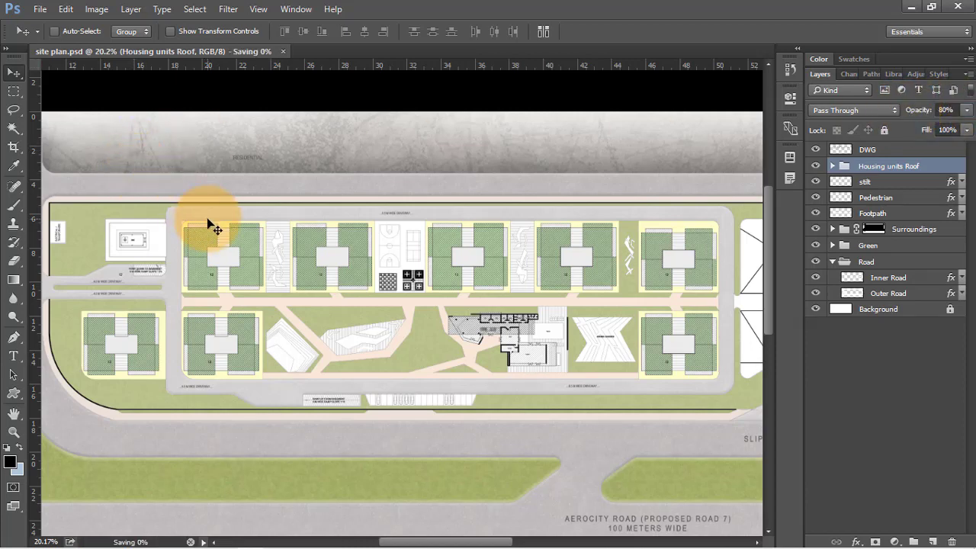
Step: Delete the Inner Grass layer's fill from the sculpture strip between the two easternmost upper blocks, using a rectangular selection about 1.44 by 4.30 cm
{"action": "scroll", "coordinate": [647, 256], "scroll_direction": "up", "scroll_amount": 5}
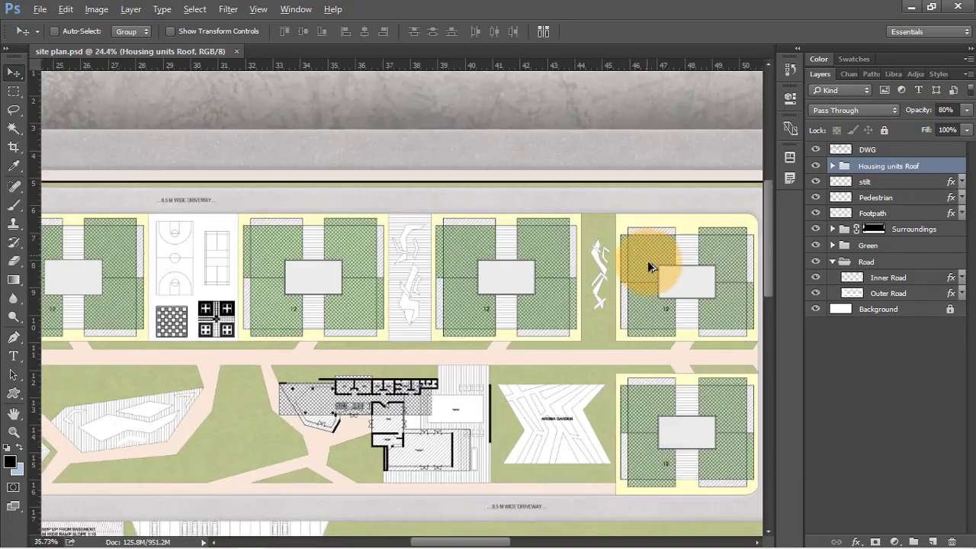
{"action": "scroll", "coordinate": [633, 322], "scroll_direction": "up", "scroll_amount": 8}
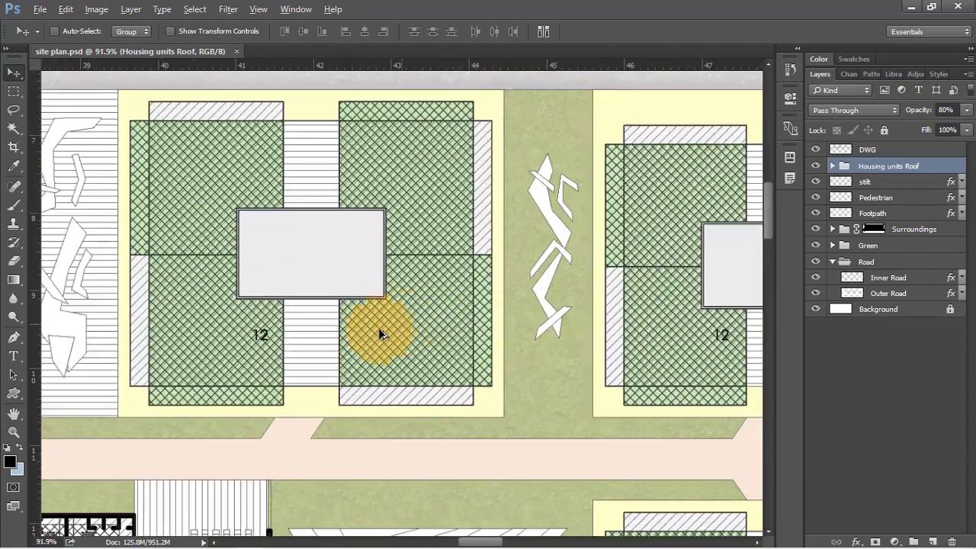
{"action": "scroll", "coordinate": [379, 333], "scroll_direction": "down", "scroll_amount": 1}
{"action": "scroll", "coordinate": [592, 185], "scroll_direction": "up", "scroll_amount": 1}
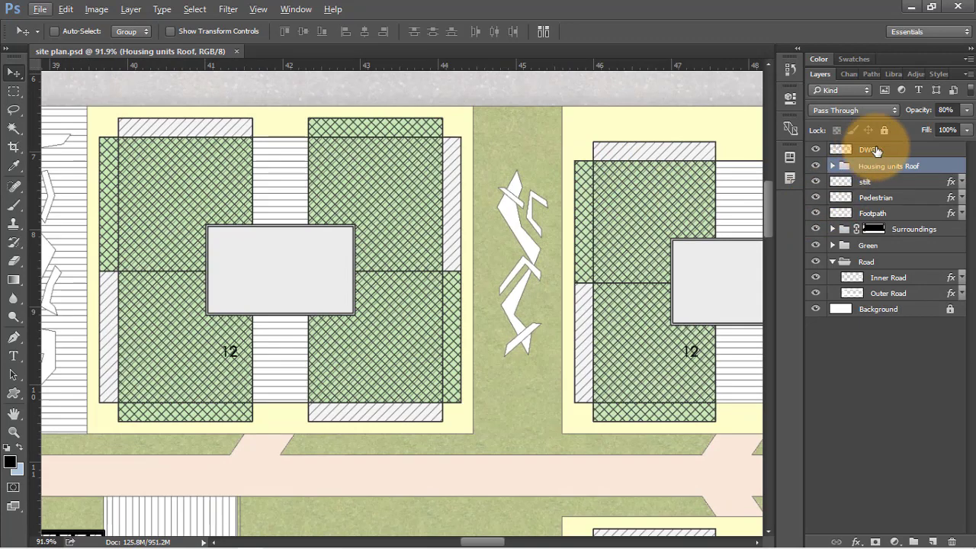
{"action": "right_click", "coordinate": [516, 137]}
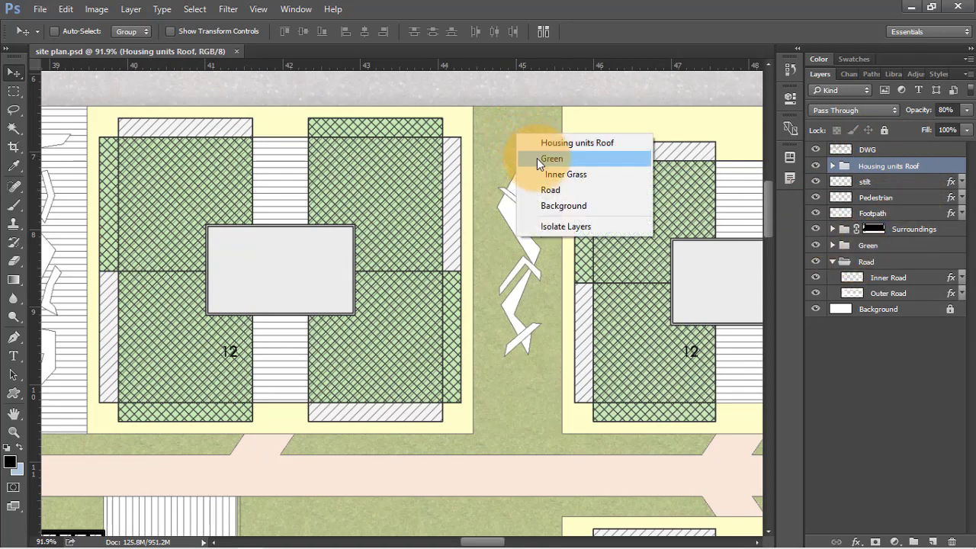
{"action": "left_click", "coordinate": [545, 175]}
{"action": "key", "text": "m"}
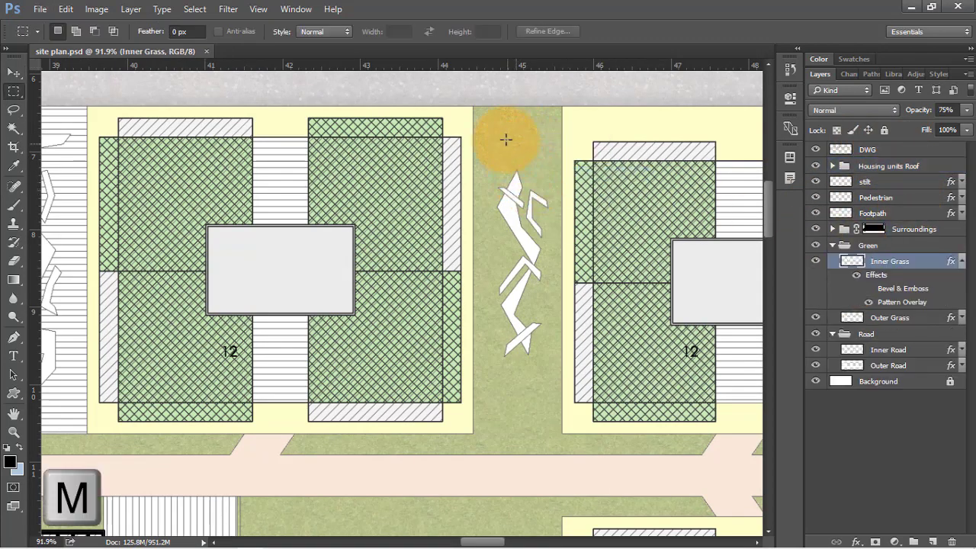
{"action": "left_click_drag", "start_coordinate": [462, 99], "coordinate": [555, 435]}
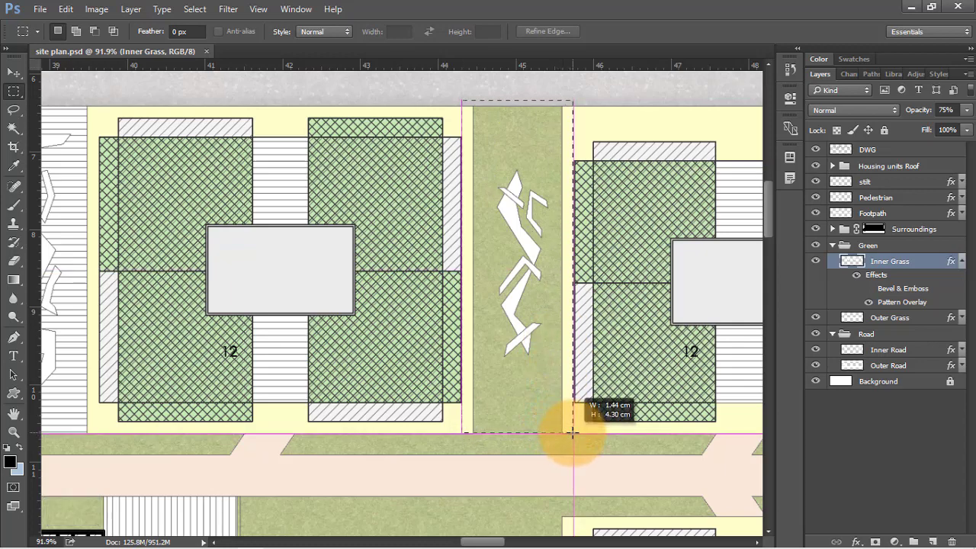
{"action": "left_click_drag", "start_coordinate": [572, 434], "coordinate": [572, 434]}
{"action": "key", "text": "Delete"}
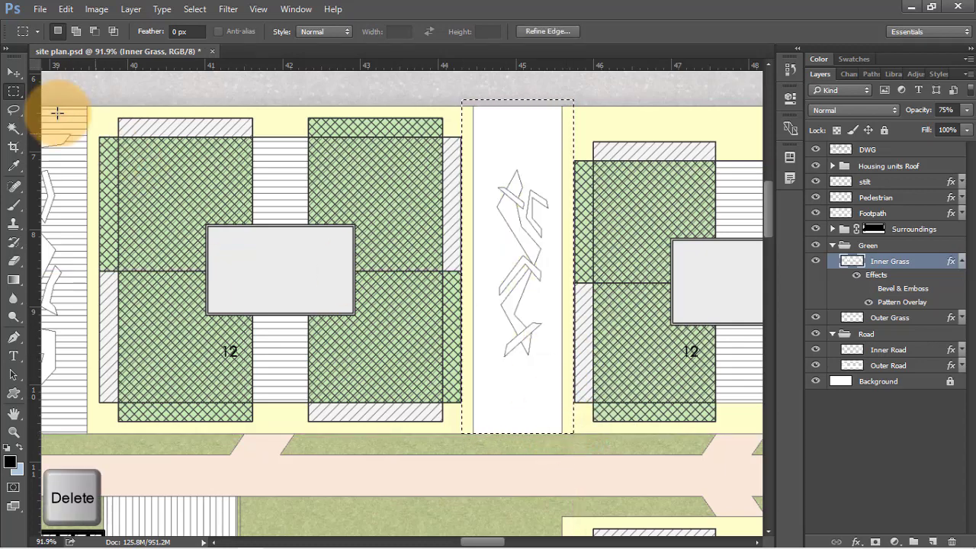
Step: Clear the rectangular selection and collapse the Green layer group
{"action": "left_click", "coordinate": [14, 110]}
{"action": "key", "text": "v"}
{"action": "scroll", "coordinate": [615, 232], "scroll_direction": "down", "scroll_amount": 14}
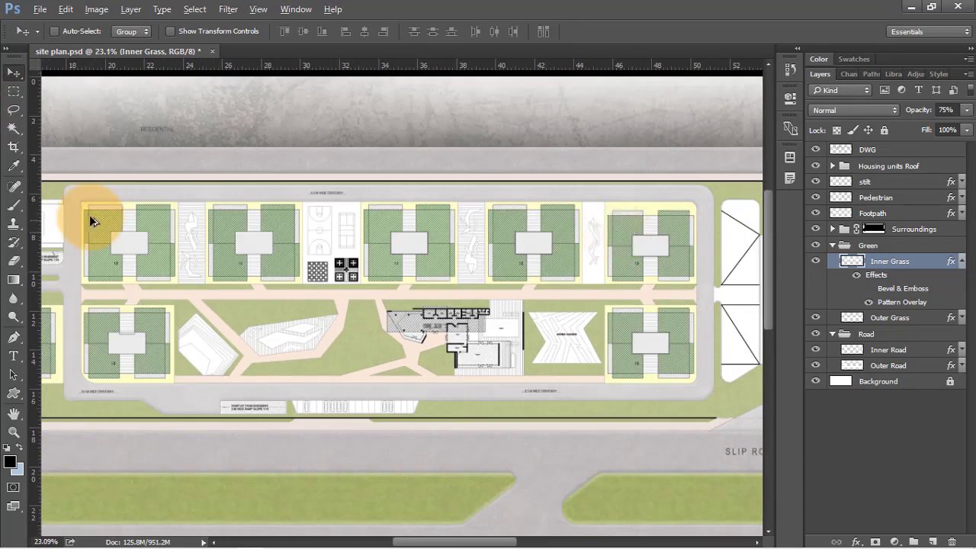
{"action": "scroll", "coordinate": [90, 220], "scroll_direction": "up", "scroll_amount": 2}
{"action": "scroll", "coordinate": [562, 218], "scroll_direction": "down", "scroll_amount": 1}
{"action": "left_click_drag", "start_coordinate": [561, 218], "coordinate": [612, 214]}
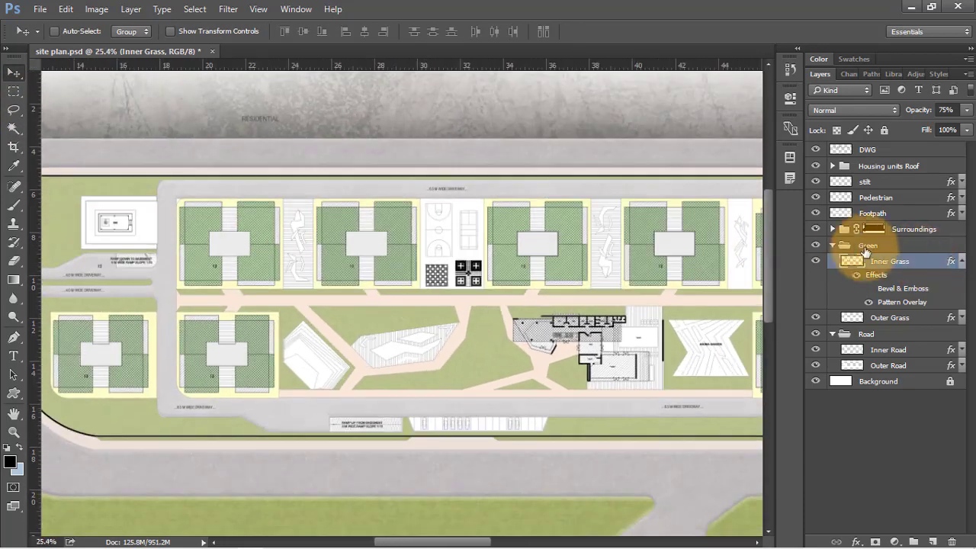
{"action": "left_click", "coordinate": [834, 245]}
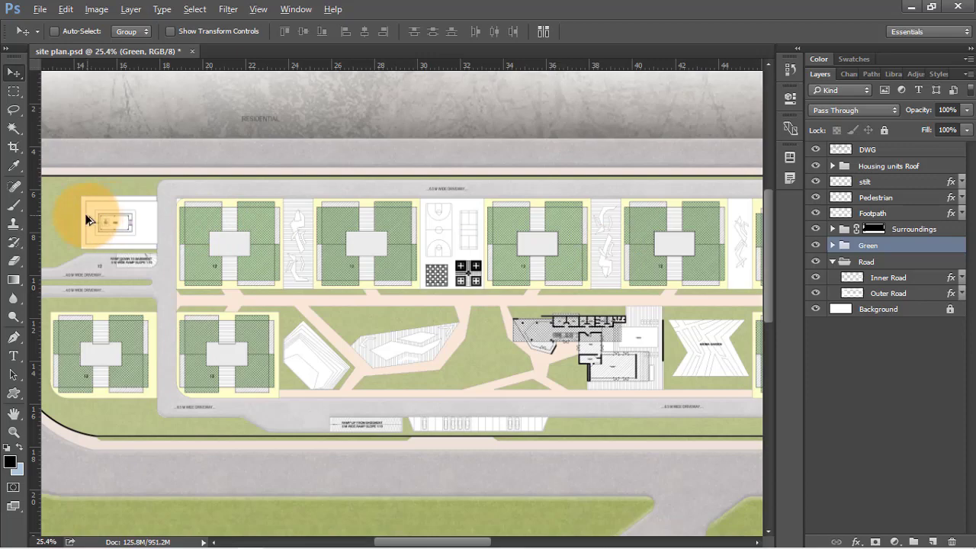
Step: On the DWG layer, select the white border band around the rectangular structure above the basement ramp with the Magic Wand
{"action": "scroll", "coordinate": [86, 218], "scroll_direction": "up", "scroll_amount": 5}
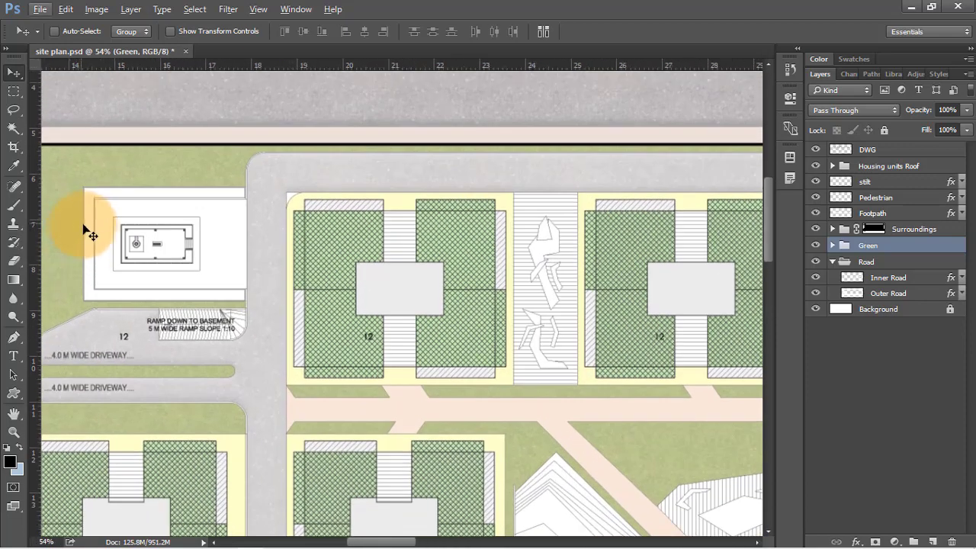
{"action": "scroll", "coordinate": [129, 258], "scroll_direction": "up", "scroll_amount": 2}
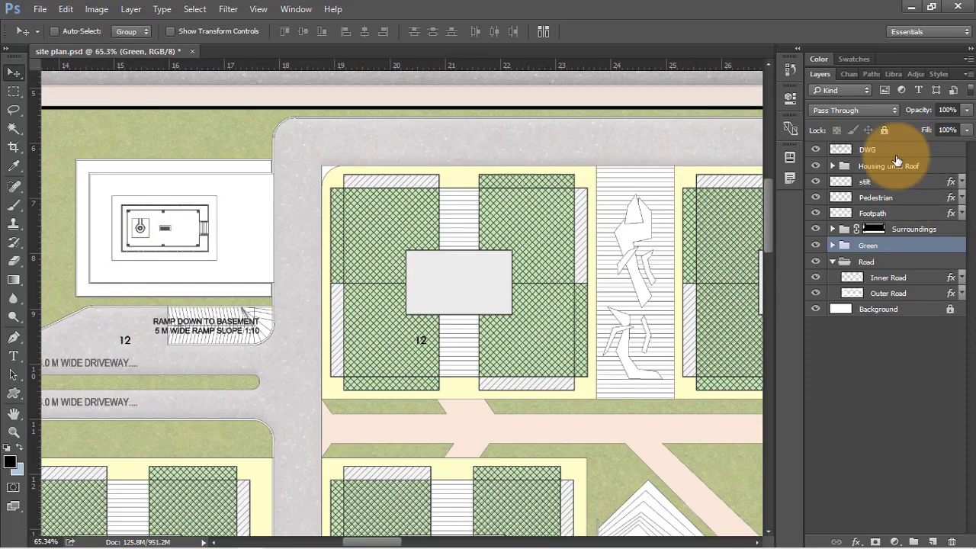
{"action": "left_click", "coordinate": [896, 153]}
{"action": "key", "text": "w"}
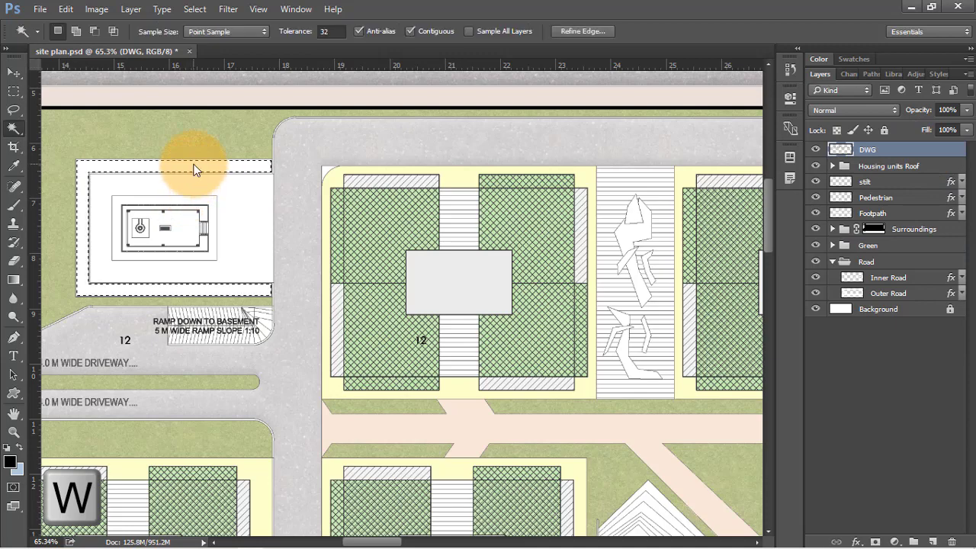
Step: Add the white sculptural shapes in the striped strip between the first two upper-row blocks to the selection
{"action": "scroll", "coordinate": [192, 159], "scroll_direction": "down", "scroll_amount": 3}
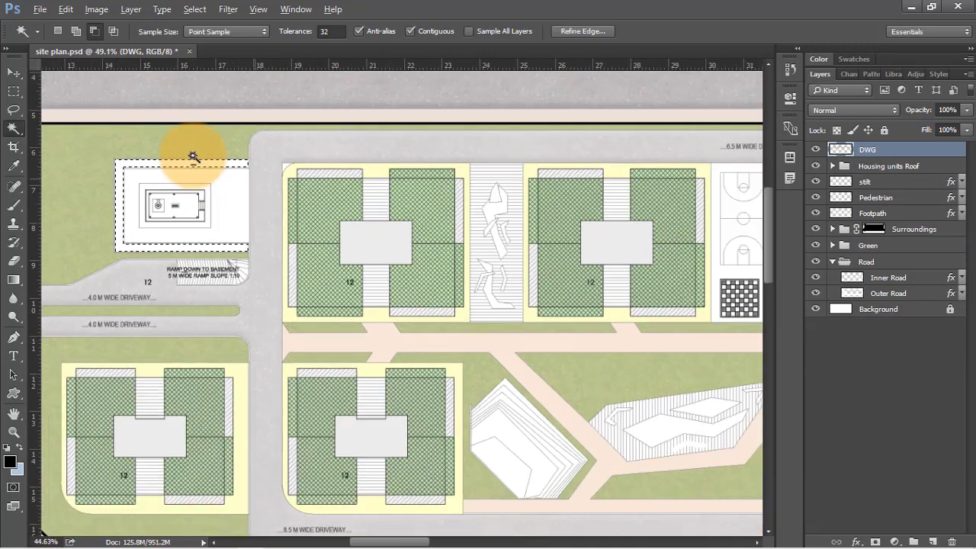
{"action": "scroll", "coordinate": [580, 185], "scroll_direction": "up", "scroll_amount": 3}
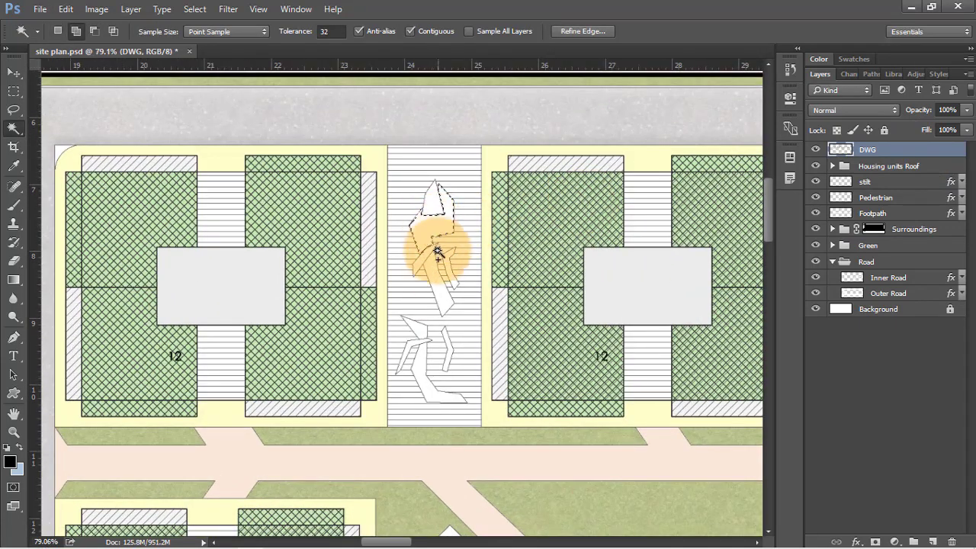
{"action": "left_click", "coordinate": [437, 273], "text": "shift"}
{"action": "left_click", "coordinate": [424, 392], "text": "shift"}
{"action": "scroll", "coordinate": [127, 266], "scroll_direction": "down", "scroll_amount": 8}
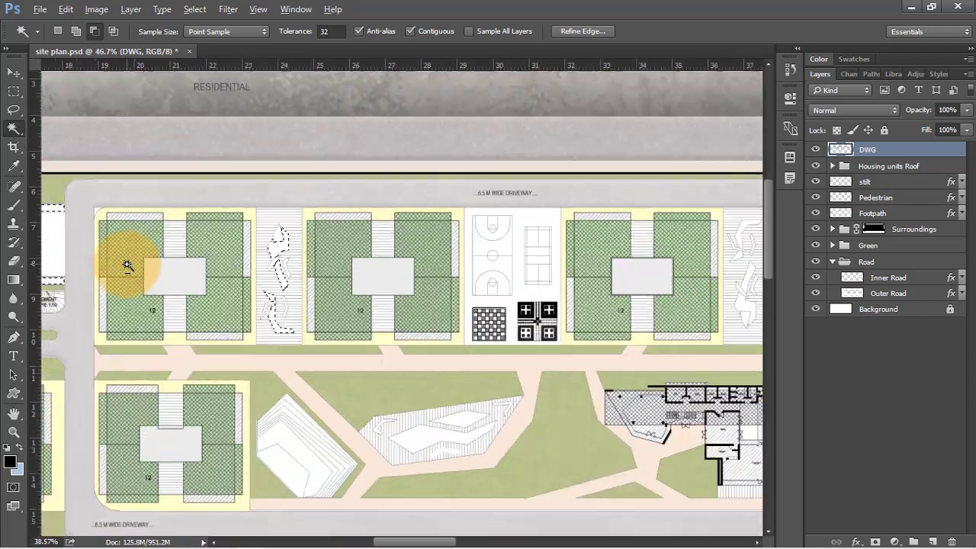
Step: Add the white shapes in the central garden's striped polygon and in the strip between the third and fourth upper-row blocks to the selection
{"action": "scroll", "coordinate": [604, 271], "scroll_direction": "up", "scroll_amount": 1}
{"action": "scroll", "coordinate": [604, 272], "scroll_direction": "up", "scroll_amount": 1}
{"action": "left_click", "coordinate": [364, 460], "text": "shift"}
{"action": "scroll", "coordinate": [572, 267], "scroll_direction": "up", "scroll_amount": 2}
{"action": "scroll", "coordinate": [114, 312], "scroll_direction": "down", "scroll_amount": 2}
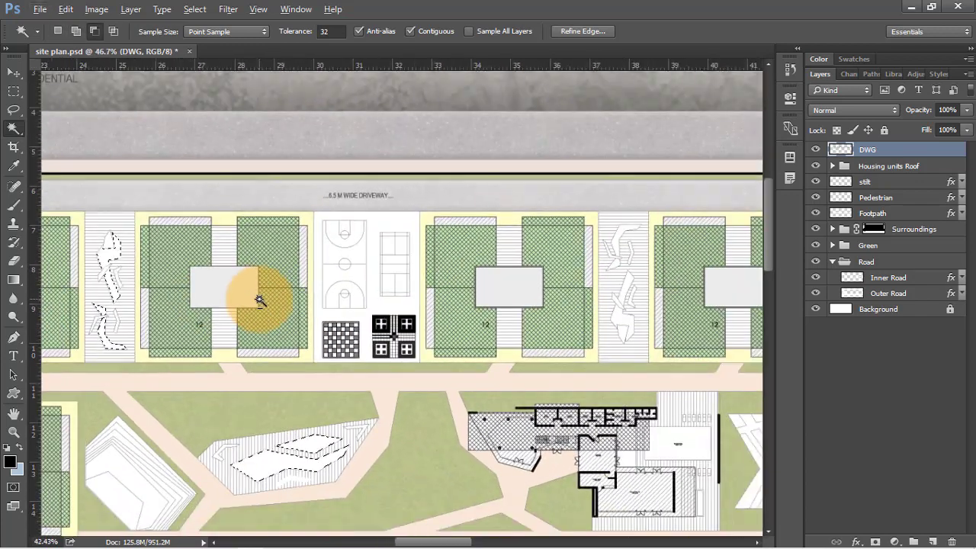
{"action": "scroll", "coordinate": [732, 296], "scroll_direction": "up", "scroll_amount": 6}
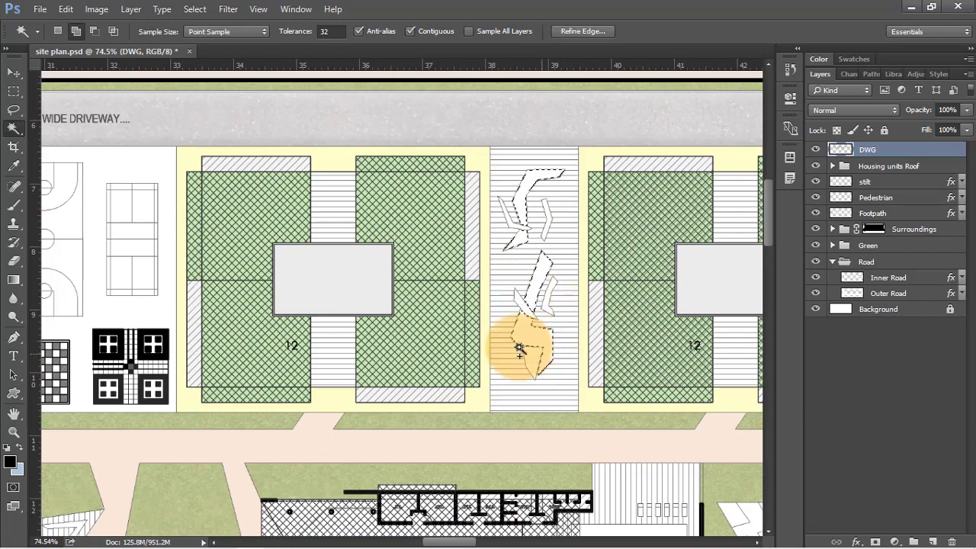
{"action": "scroll", "coordinate": [507, 298], "scroll_direction": "down", "scroll_amount": 1}
{"action": "scroll", "coordinate": [185, 211], "scroll_direction": "down", "scroll_amount": 2}
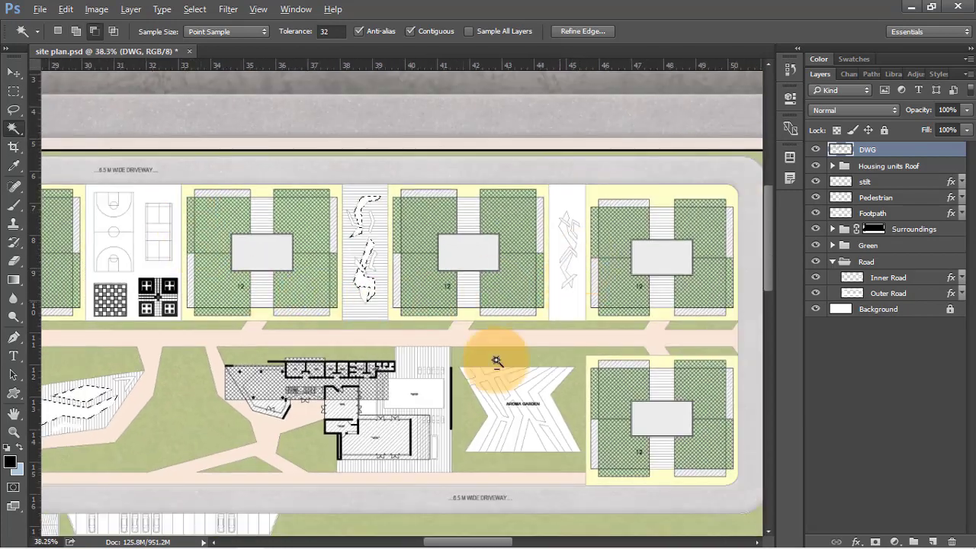
Step: Add the clubhouse pool rectangle and the white shapes in the strip between the two easternmost upper-row blocks to the selection
{"action": "scroll", "coordinate": [496, 359], "scroll_direction": "up", "scroll_amount": 1}
{"action": "left_click", "coordinate": [421, 402]}
{"action": "scroll", "coordinate": [419, 404], "scroll_direction": "up", "scroll_amount": 4}
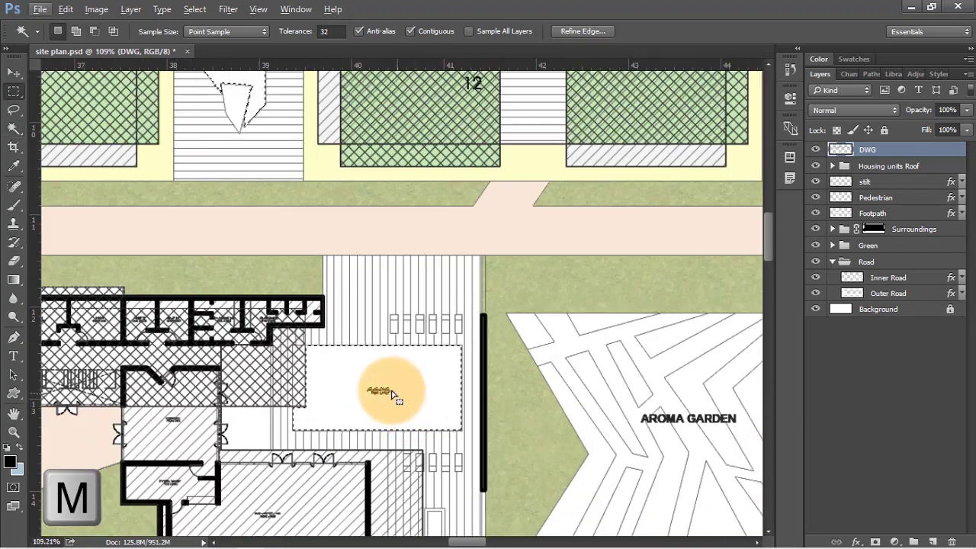
{"action": "key", "text": "v"}
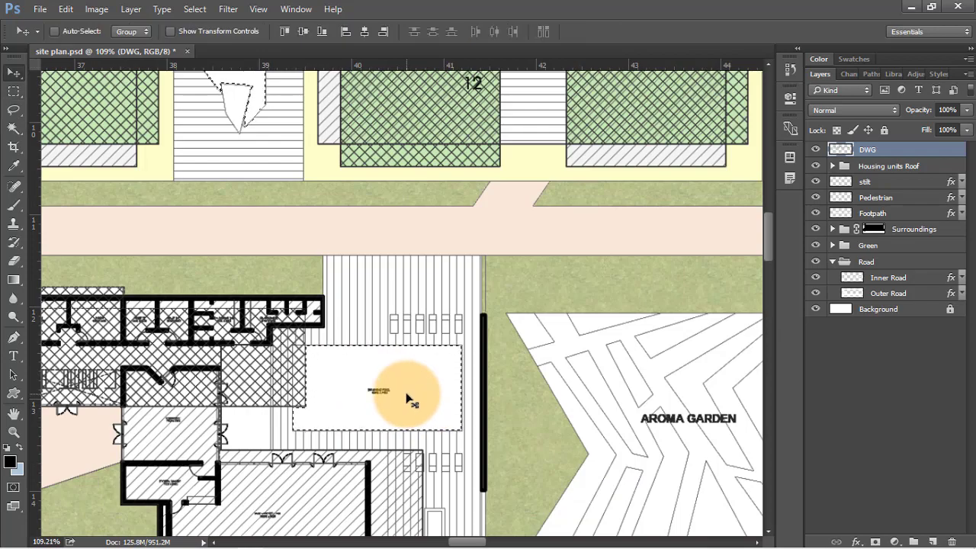
{"action": "key", "text": "w"}
{"action": "scroll", "coordinate": [293, 375], "scroll_direction": "down", "scroll_amount": 3}
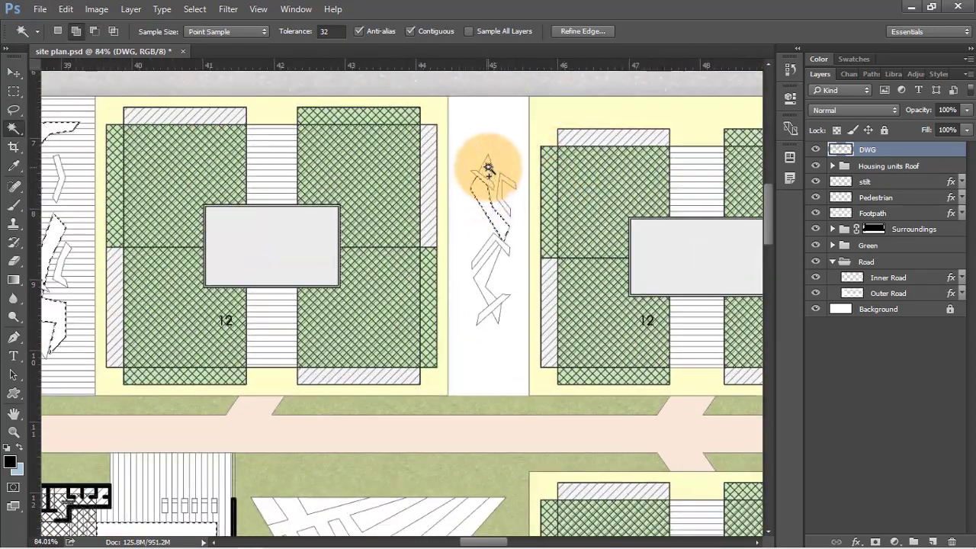
{"action": "scroll", "coordinate": [202, 244], "scroll_direction": "down", "scroll_amount": 10}
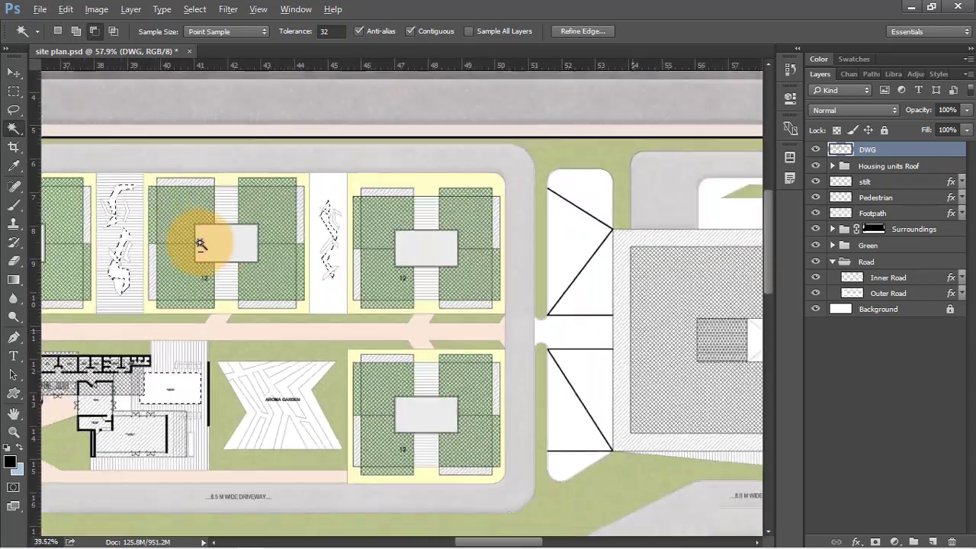
Step: Add the triangular feature and the inner area of the slanted four-sided feature in the paved plaza to the selection
{"action": "scroll", "coordinate": [666, 266], "scroll_direction": "up", "scroll_amount": 8}
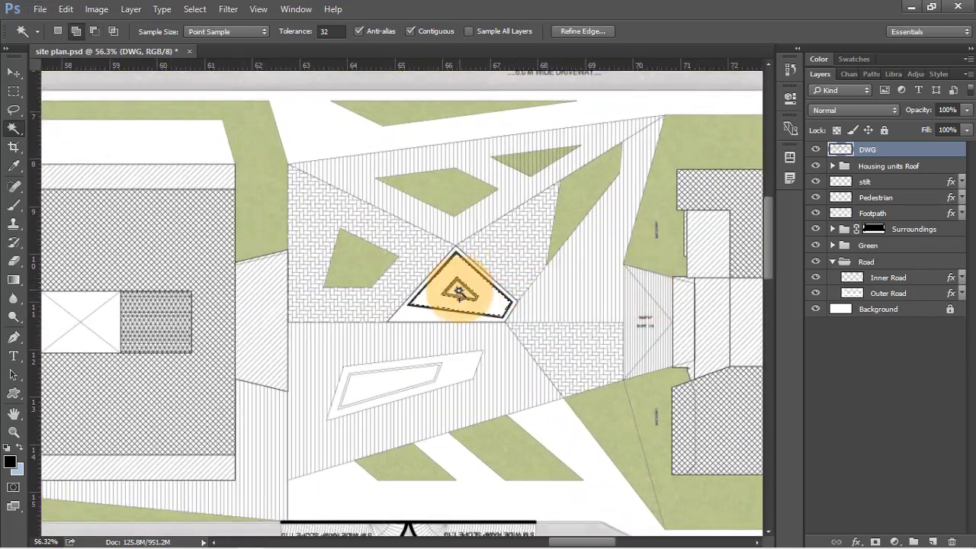
{"action": "left_click", "coordinate": [387, 383], "text": "shift"}
{"action": "scroll", "coordinate": [387, 383], "scroll_direction": "down", "scroll_amount": 4}
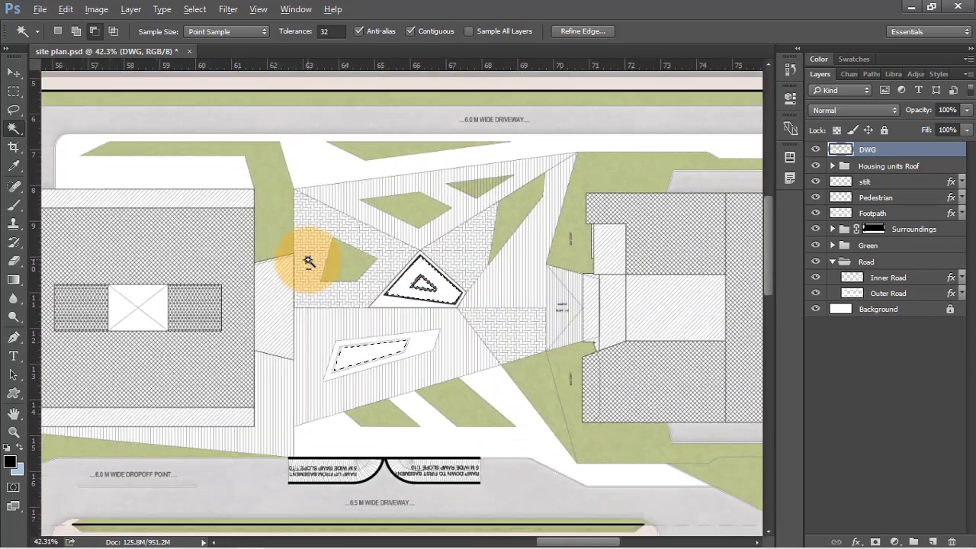
{"action": "scroll", "coordinate": [607, 256], "scroll_direction": "down", "scroll_amount": 4}
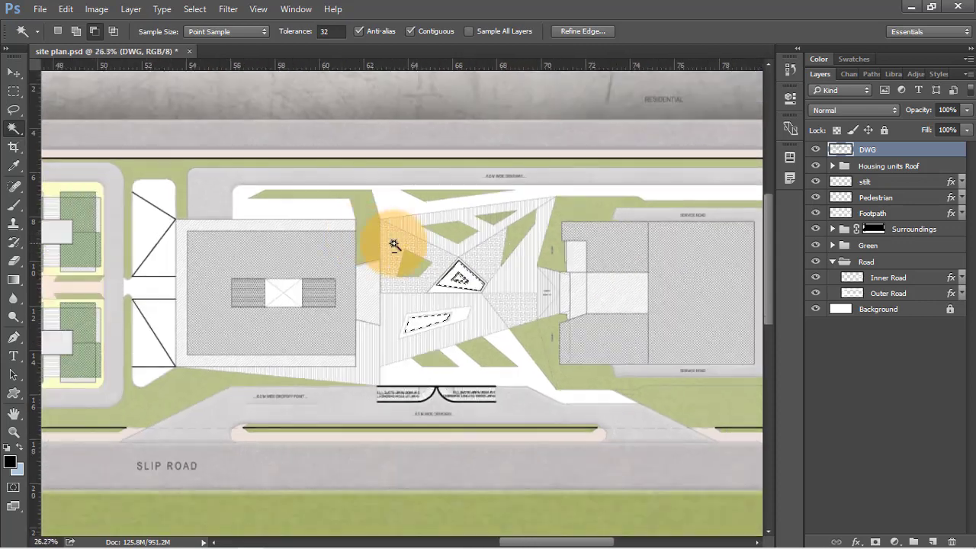
{"action": "scroll", "coordinate": [614, 277], "scroll_direction": "down", "scroll_amount": 4}
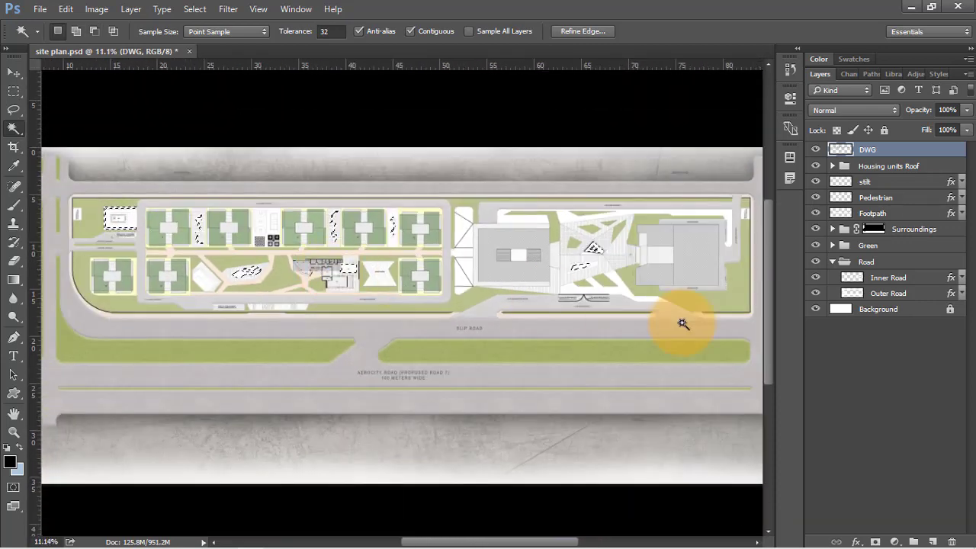
Step: Create a new layer directly below the DWG layer and name it "water body"
{"action": "left_click", "coordinate": [929, 541]}
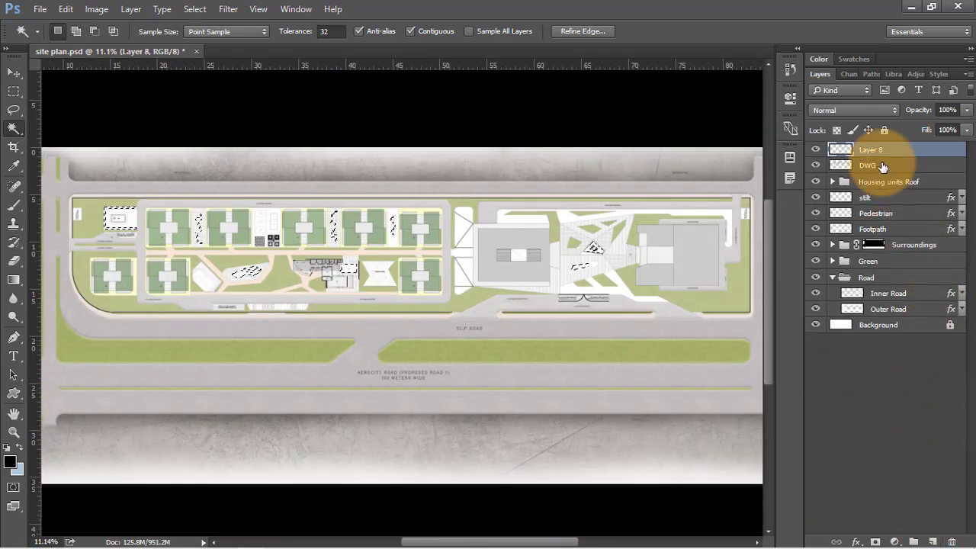
{"action": "left_click_drag", "start_coordinate": [876, 169], "coordinate": [877, 171]}
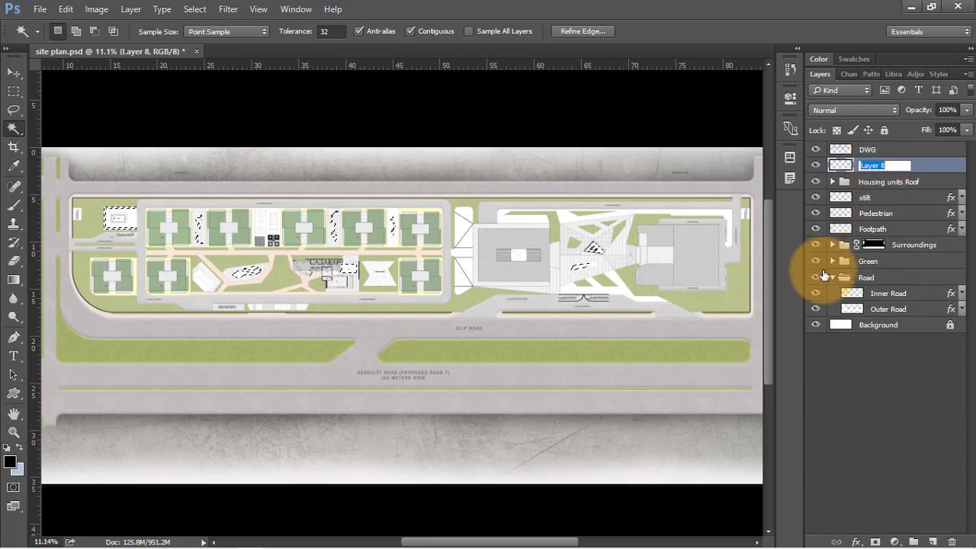
{"action": "type", "text": "water body"}
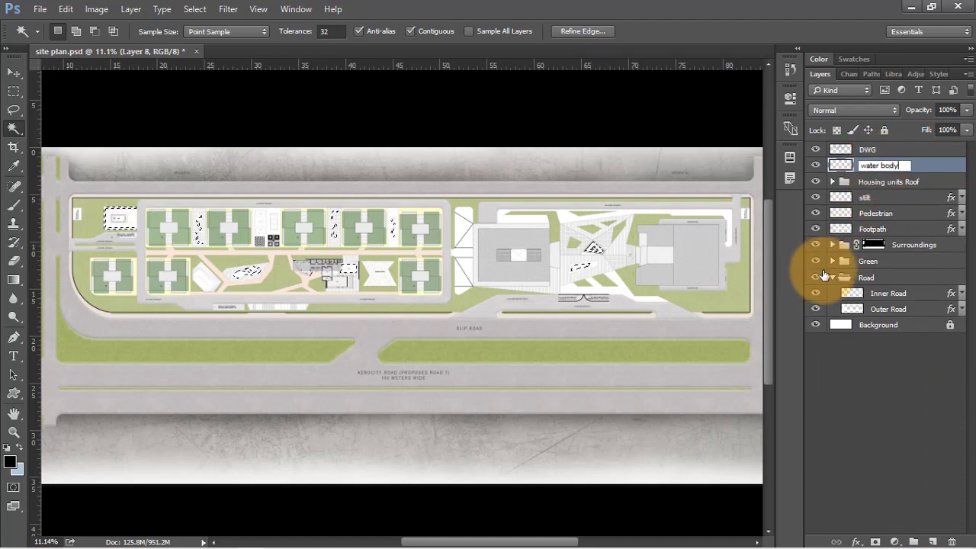
{"action": "left_click", "coordinate": [936, 166]}
Step: Fill the selected shapes on the water body layer with light blue, hue 206, saturation 22%, brightness 86%
{"action": "key", "text": "shift+BackSpace"}
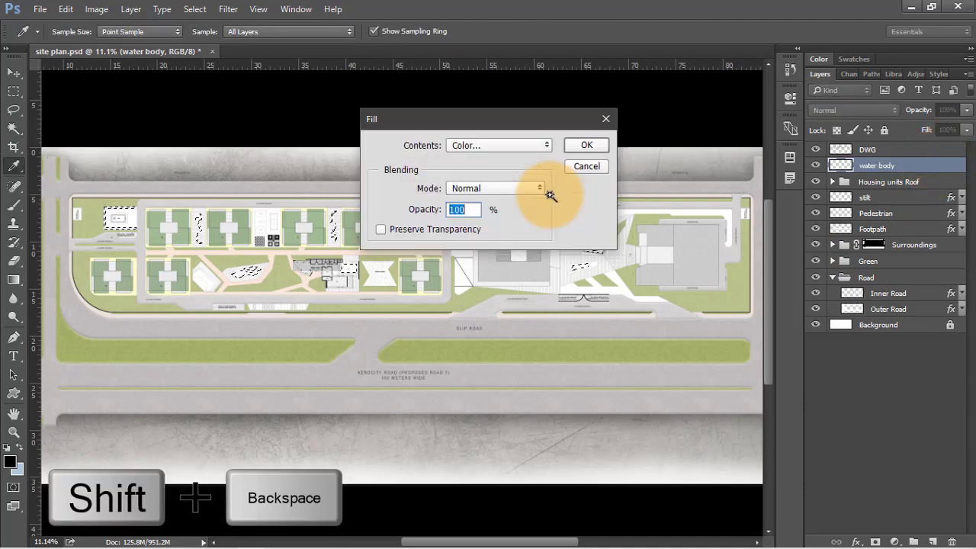
{"action": "left_click", "coordinate": [496, 146]}
{"action": "left_click", "coordinate": [496, 152]}
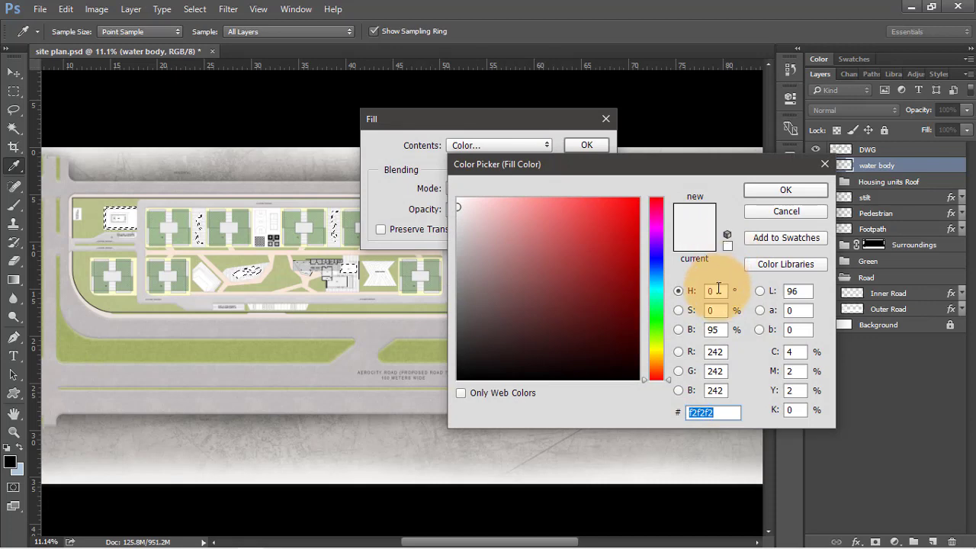
{"action": "type", "text": "2"}
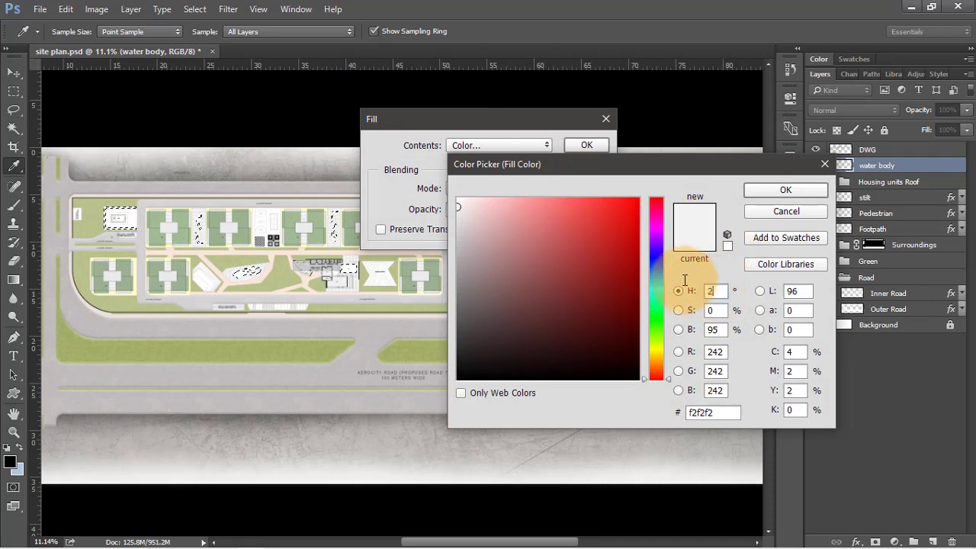
{"action": "type", "text": "09"}
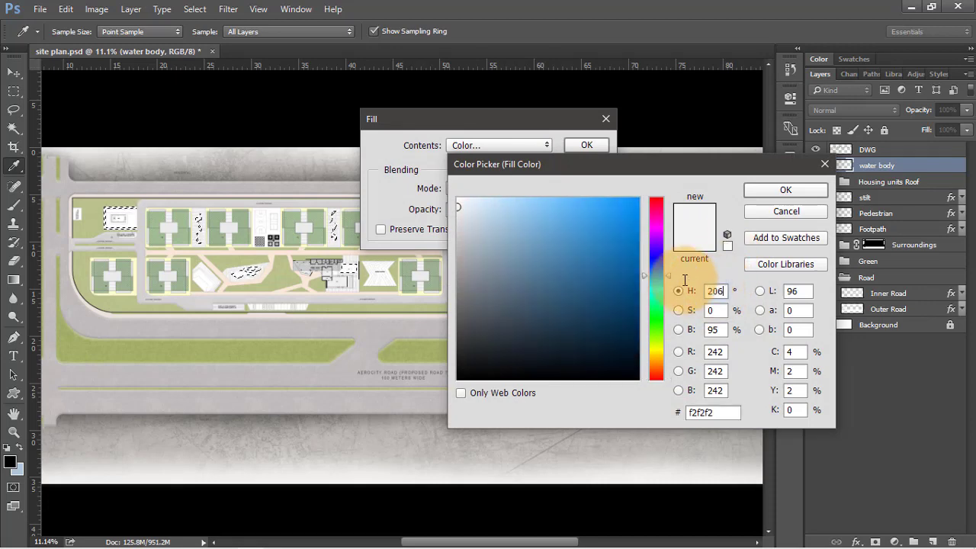
{"action": "key", "text": "Tab"}
{"action": "type", "text": "22"}
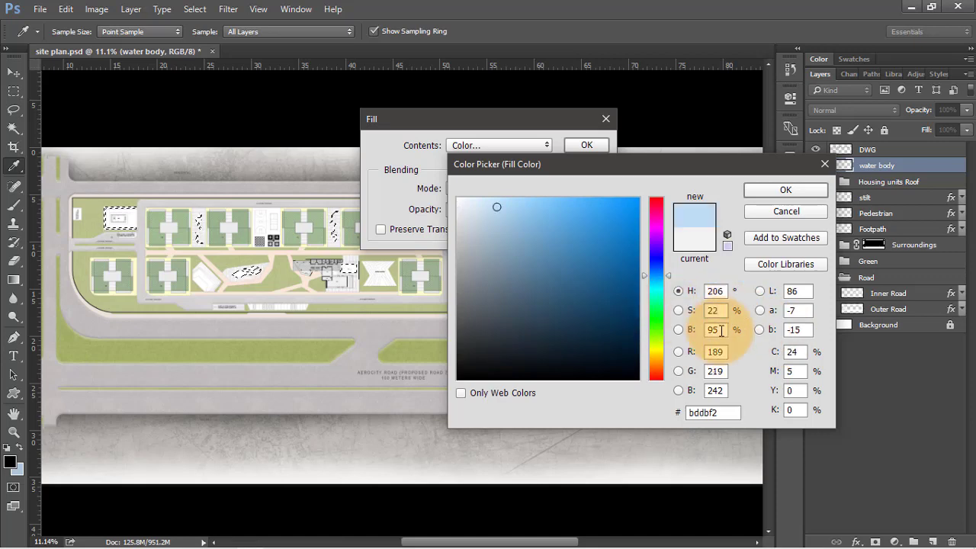
{"action": "type", "text": "86"}
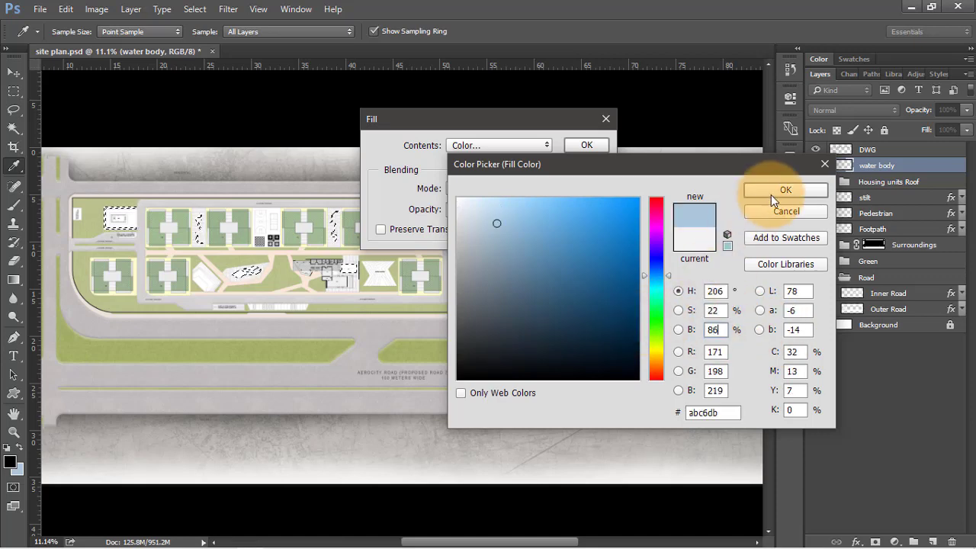
{"action": "left_click", "coordinate": [771, 194]}
{"action": "left_click", "coordinate": [586, 145]}
Step: Place the water body layer in a new layer group named "Water Body"
{"action": "key", "text": "w"}
{"action": "scroll", "coordinate": [213, 261], "scroll_direction": "up", "scroll_amount": 1}
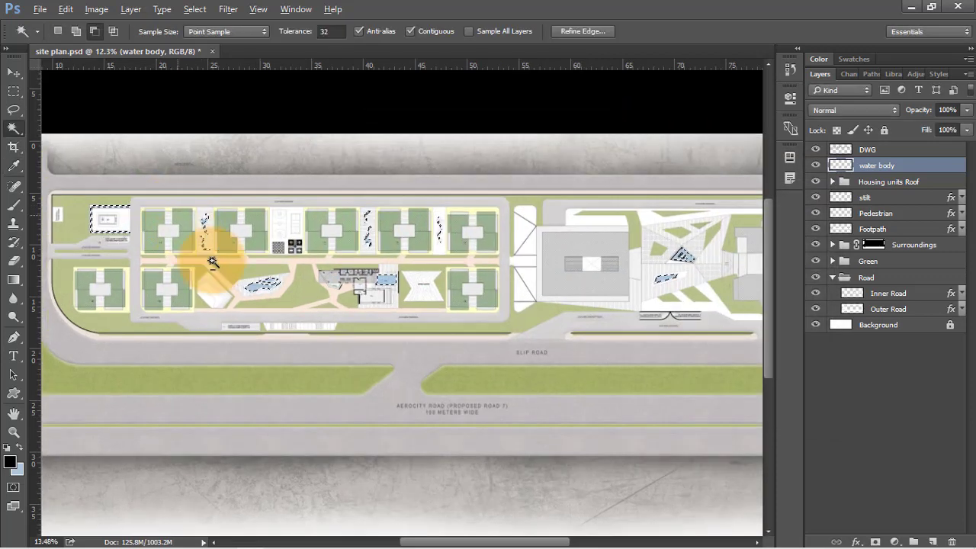
{"action": "scroll", "coordinate": [185, 242], "scroll_direction": "up", "scroll_amount": 2}
{"action": "scroll", "coordinate": [328, 359], "scroll_direction": "up", "scroll_amount": 3}
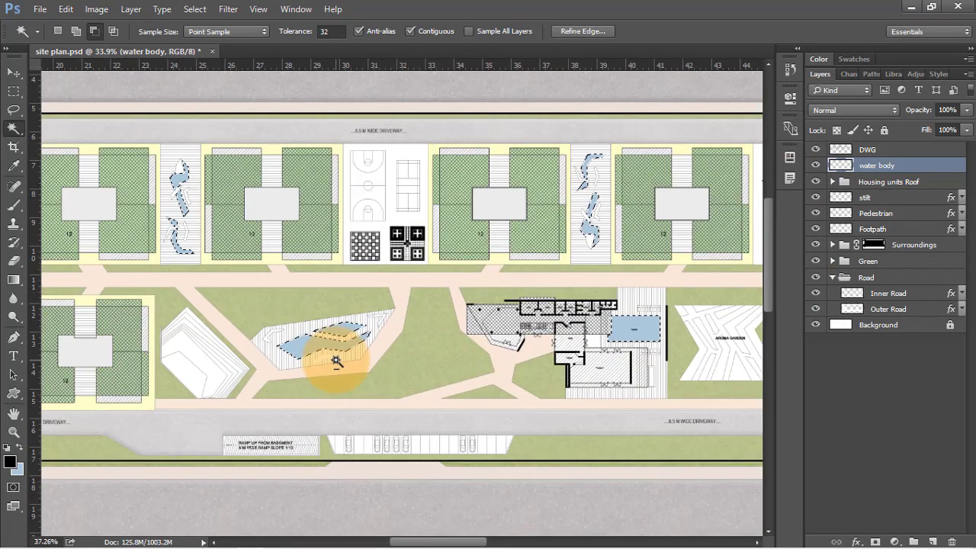
{"action": "scroll", "coordinate": [333, 364], "scroll_direction": "up", "scroll_amount": 2}
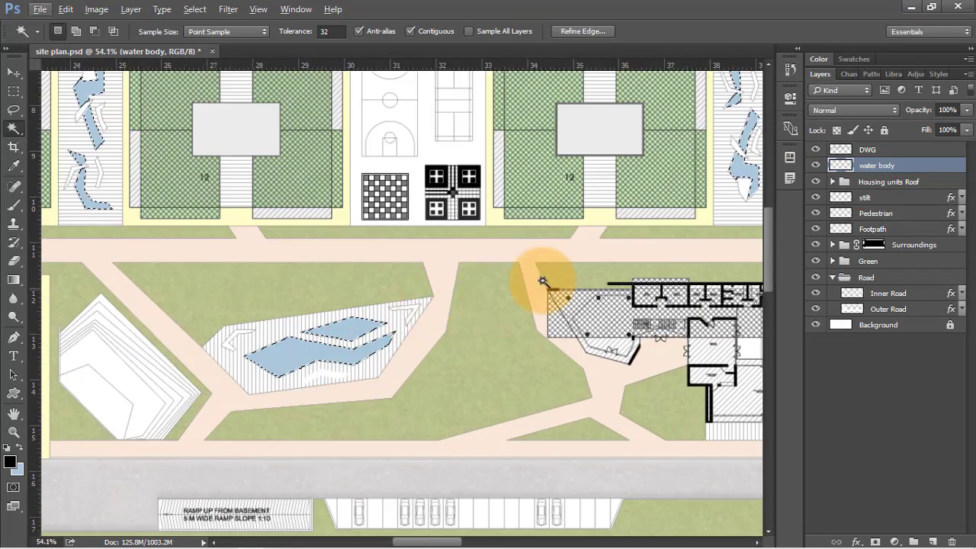
{"action": "left_click_drag", "start_coordinate": [888, 163], "coordinate": [914, 540]}
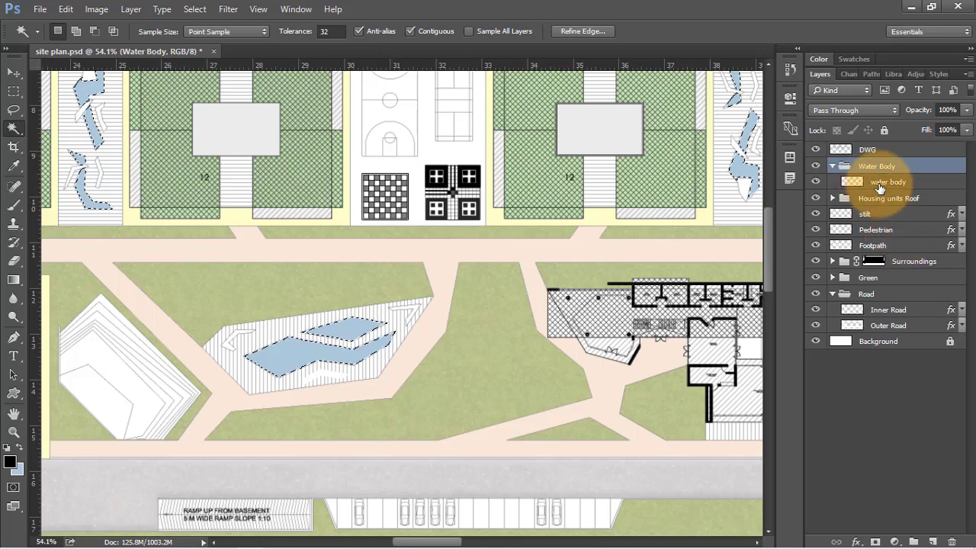
Step: Add a layer mask to the Water Body group, black out everything outside the water shapes using the inverted selection, and deselect
{"action": "left_click", "coordinate": [880, 183]}
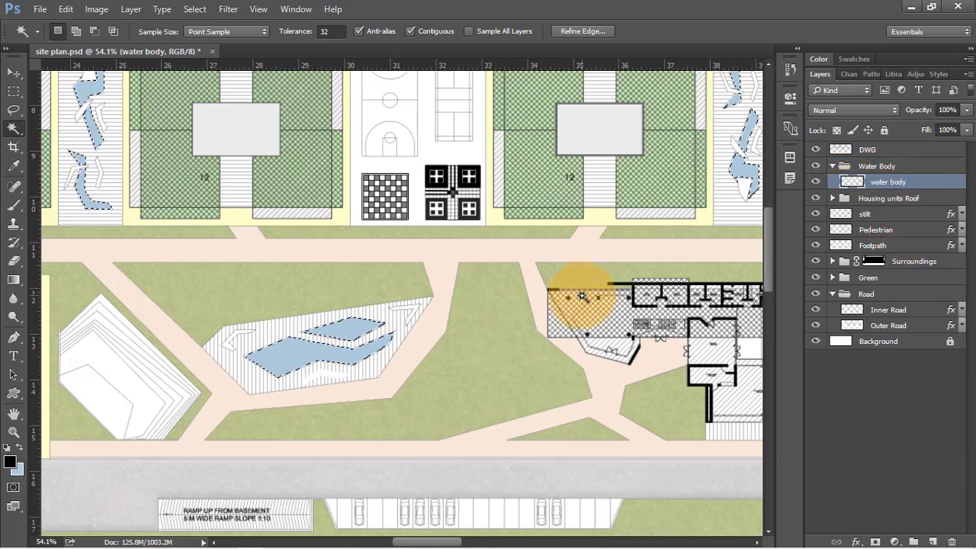
{"action": "scroll", "coordinate": [584, 290], "scroll_direction": "down", "scroll_amount": 2}
{"action": "left_click", "coordinate": [876, 166]}
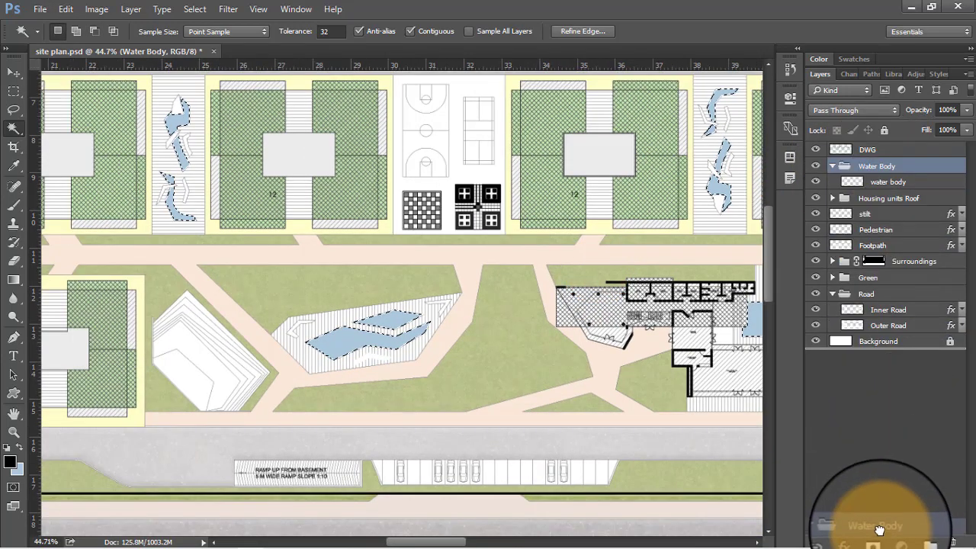
{"action": "left_click", "coordinate": [875, 542]}
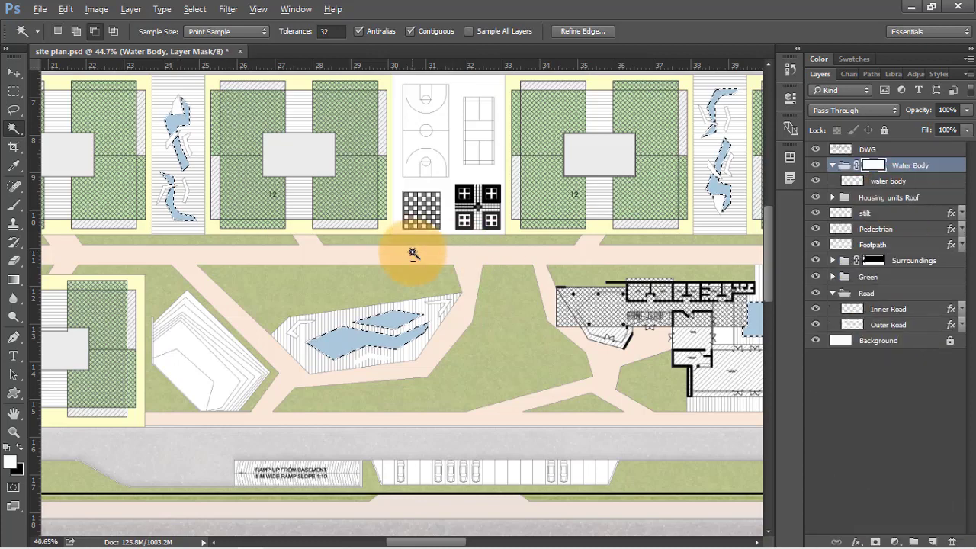
{"action": "scroll", "coordinate": [412, 254], "scroll_direction": "down", "scroll_amount": 2}
{"action": "key", "text": "ctrl+shift+i"}
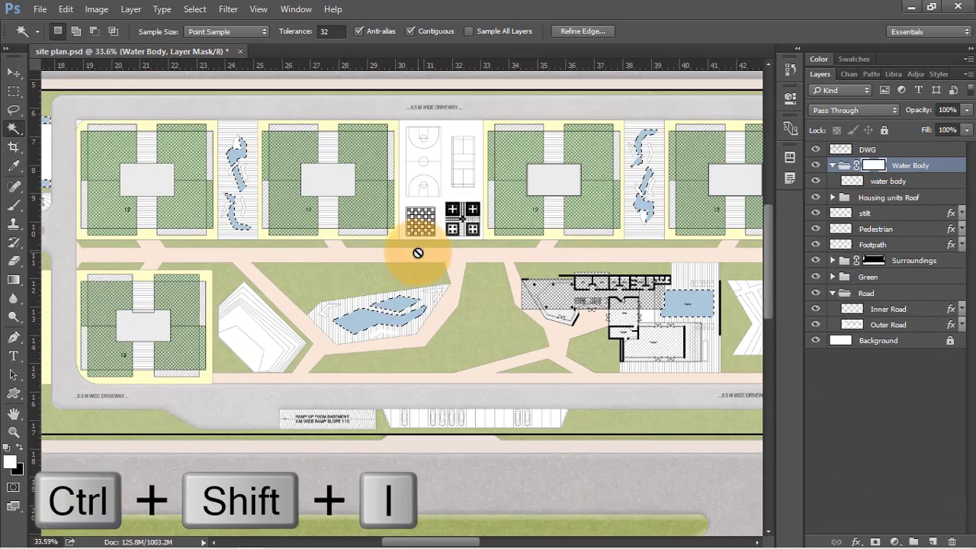
{"action": "scroll", "coordinate": [418, 253], "scroll_direction": "down", "scroll_amount": 5}
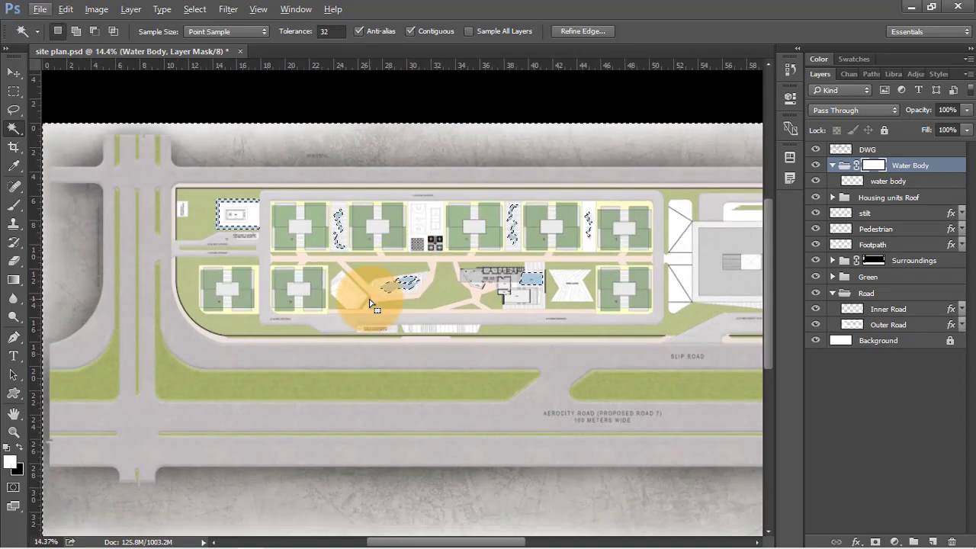
{"action": "key", "text": "Delete"}
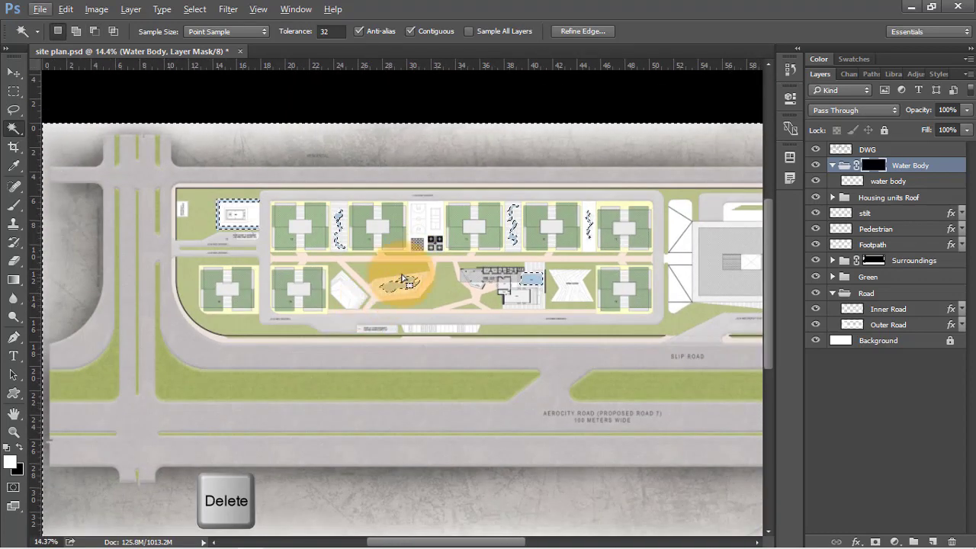
{"action": "key", "text": "ctrl+d"}
{"action": "key", "text": "v"}
{"action": "scroll", "coordinate": [289, 251], "scroll_direction": "up", "scroll_amount": 3}
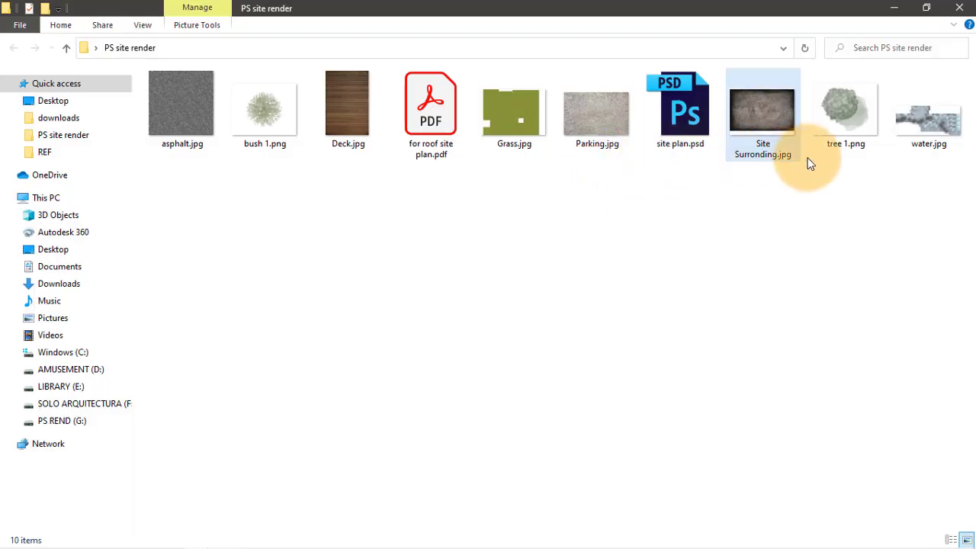
{"action": "left_click", "coordinate": [863, 147]}
{"action": "double_click", "coordinate": [866, 147]}
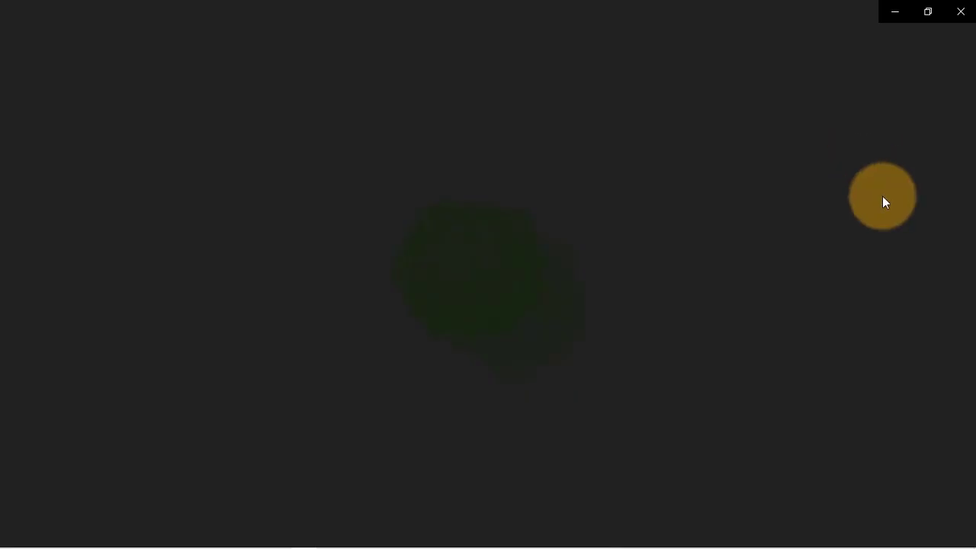
{"action": "left_click", "coordinate": [958, 192]}
{"action": "left_click", "coordinate": [954, 9]}
Step: Open water.jpg from the PS site render folder in Adobe Photoshop CC 2015
{"action": "right_click", "coordinate": [906, 131]}
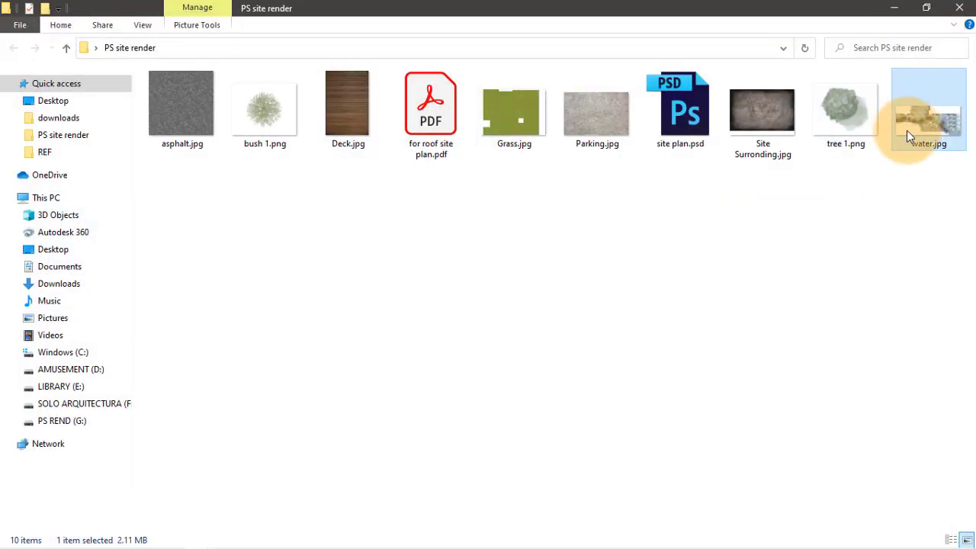
{"action": "mouse_move", "coordinate": [774, 278]}
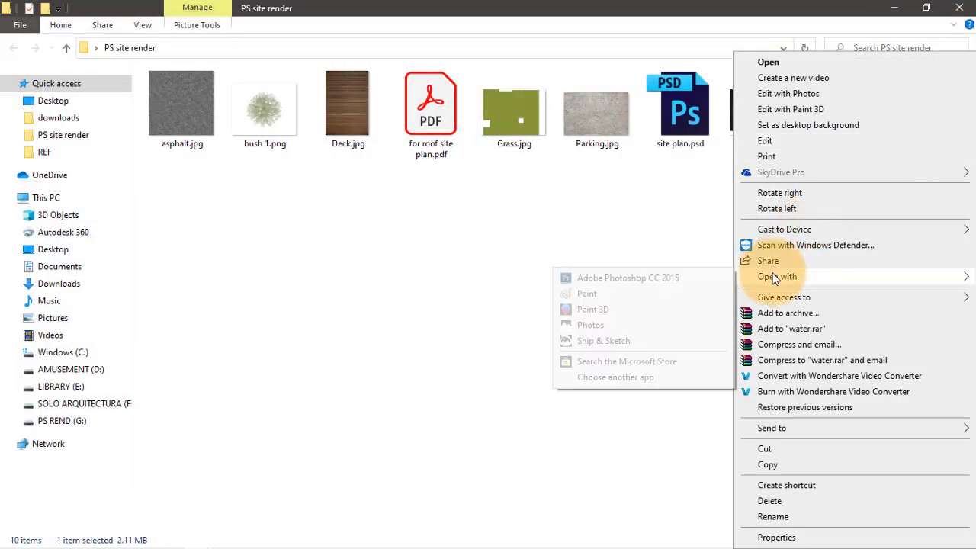
{"action": "left_click", "coordinate": [679, 280]}
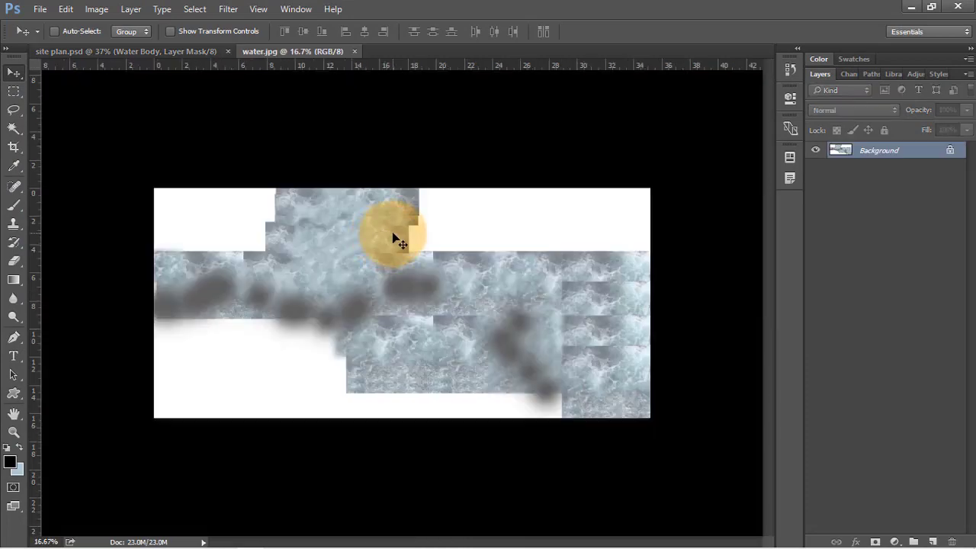
Step: Select a clean rectangular patch of the water texture, about 6.27 by 5.47 cm, and put it on a new layer in water.jpg
{"action": "scroll", "coordinate": [345, 254], "scroll_direction": "up", "scroll_amount": 5}
{"action": "scroll", "coordinate": [430, 248], "scroll_direction": "down", "scroll_amount": 3}
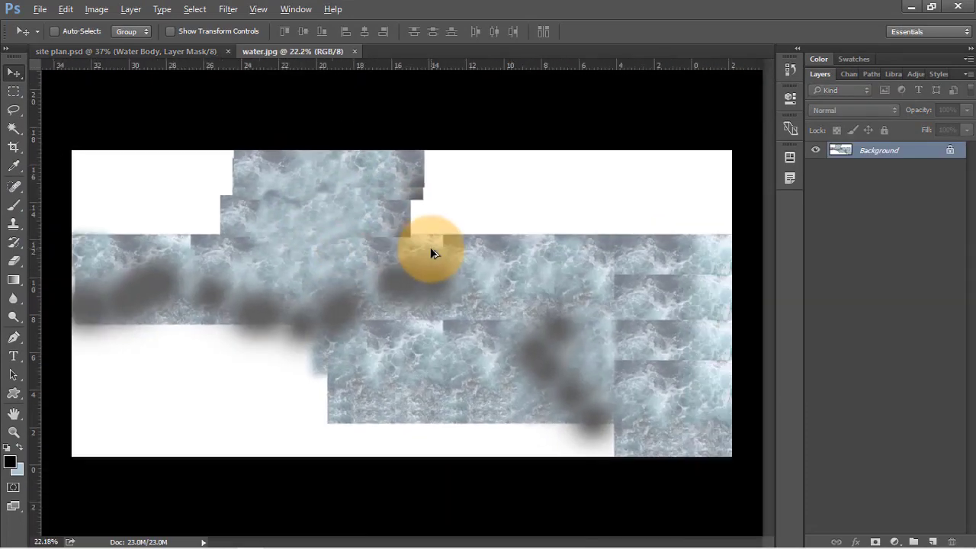
{"action": "scroll", "coordinate": [471, 397], "scroll_direction": "up", "scroll_amount": 4}
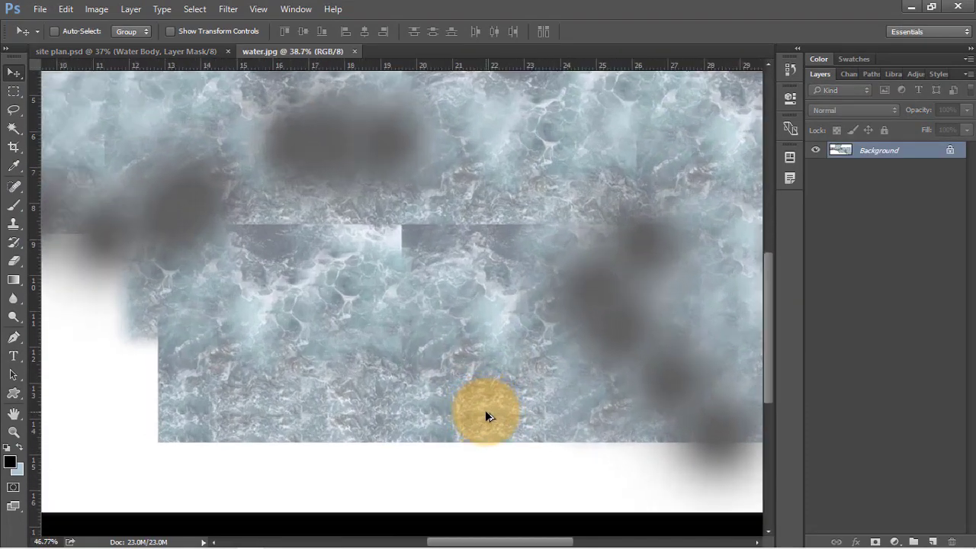
{"action": "key", "text": "m"}
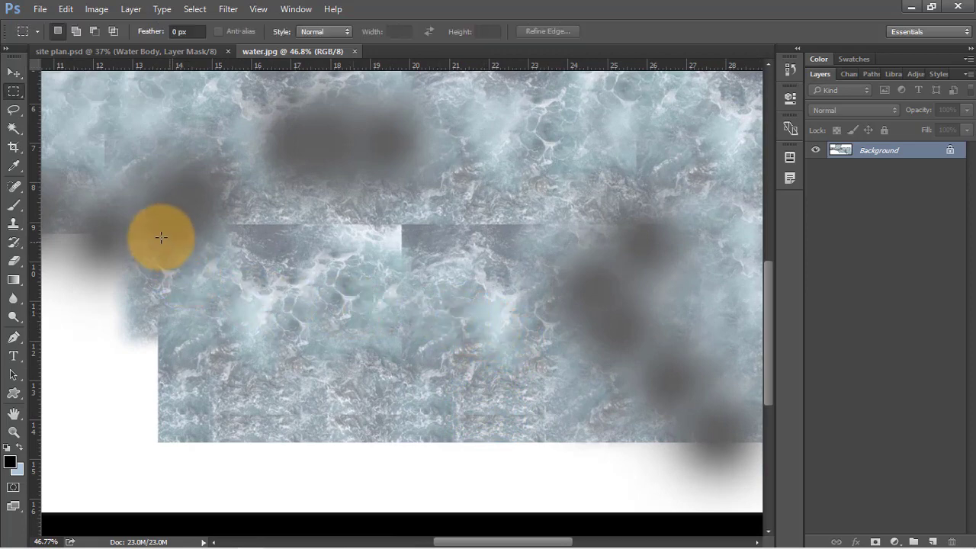
{"action": "left_click_drag", "start_coordinate": [159, 235], "coordinate": [374, 434]}
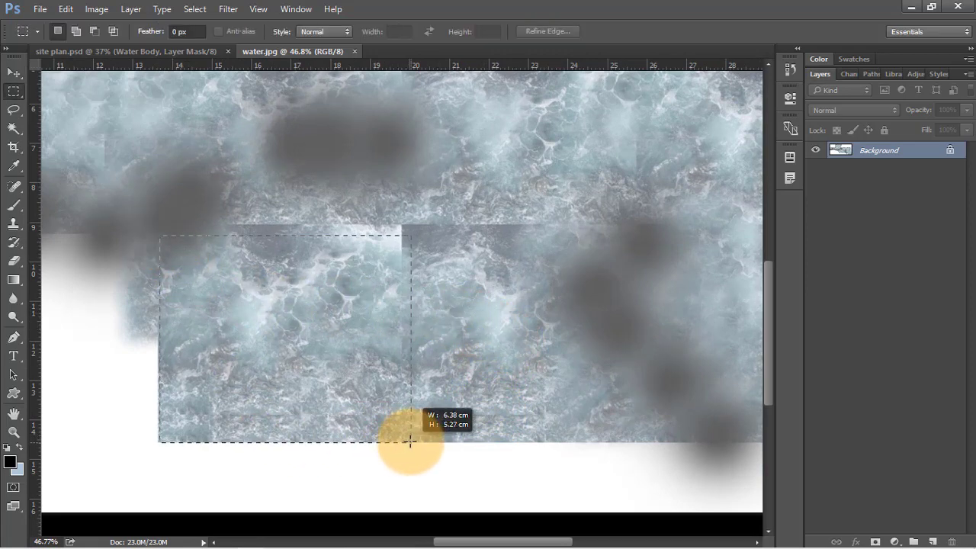
{"action": "left_click", "coordinate": [168, 225]}
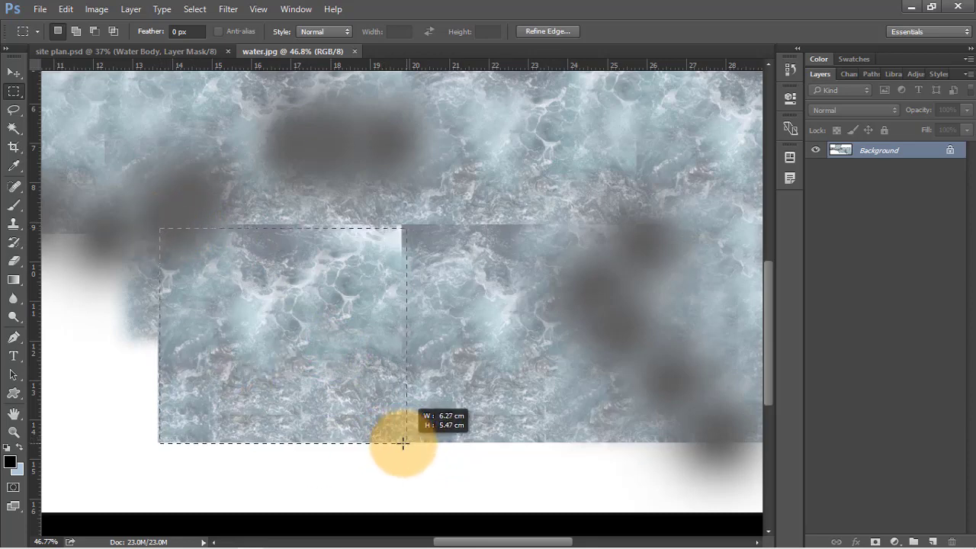
{"action": "left_click_drag", "start_coordinate": [396, 444], "coordinate": [398, 443]}
{"action": "right_click", "coordinate": [398, 221]}
{"action": "left_click", "coordinate": [410, 165]}
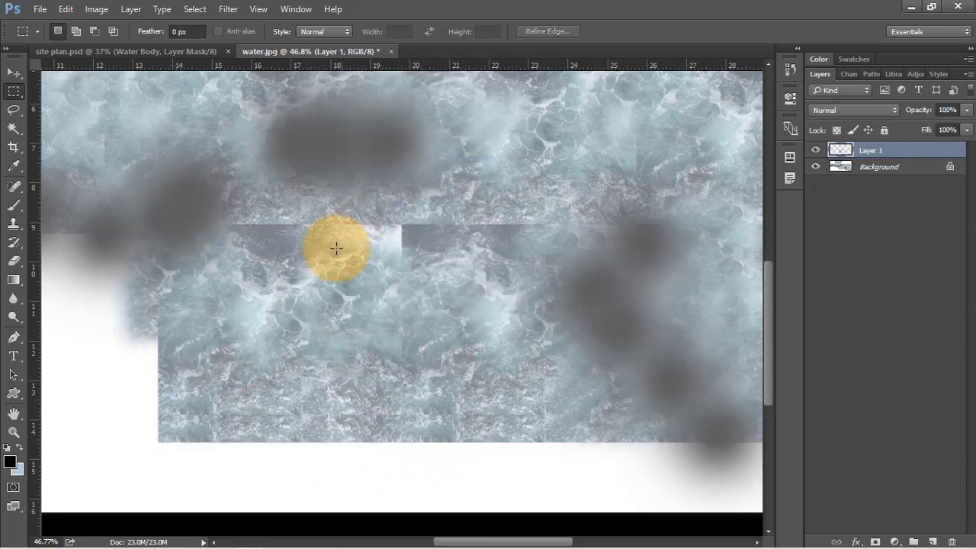
Step: Bring the water texture patch into site plan.psd inside the Water Body group, covering the rectangular pool above the basement ramp
{"action": "key", "text": "v"}
{"action": "left_click_drag", "start_coordinate": [305, 272], "coordinate": [186, 164]}
{"action": "scroll", "coordinate": [80, 137], "scroll_direction": "up", "scroll_amount": 2}
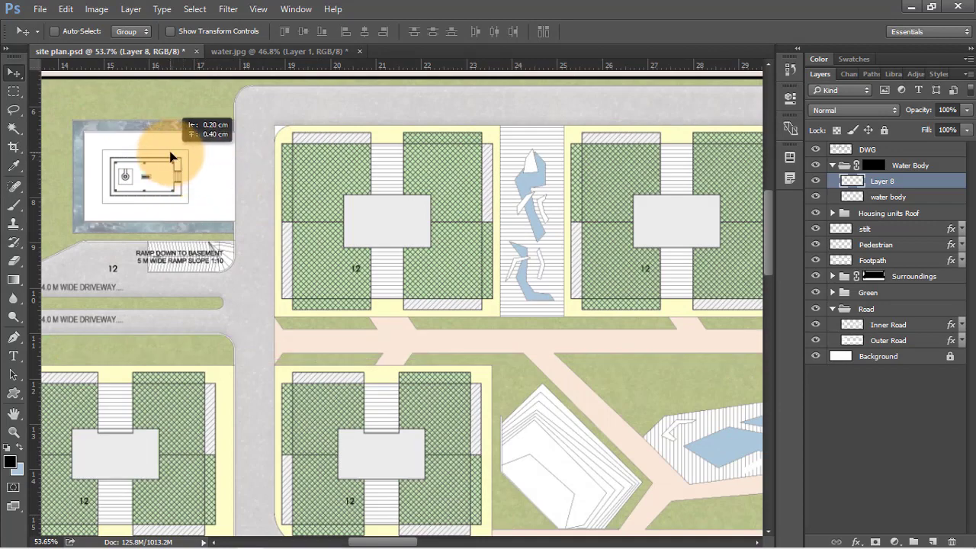
Step: Duplicate the water texture over the water shapes between the first two upper housing blocks and over the angular pond in the central green
{"action": "scroll", "coordinate": [180, 154], "scroll_direction": "down", "scroll_amount": 3}
{"action": "left_click_drag", "start_coordinate": [174, 154], "coordinate": [408, 191]}
{"action": "scroll", "coordinate": [239, 159], "scroll_direction": "down", "scroll_amount": 2}
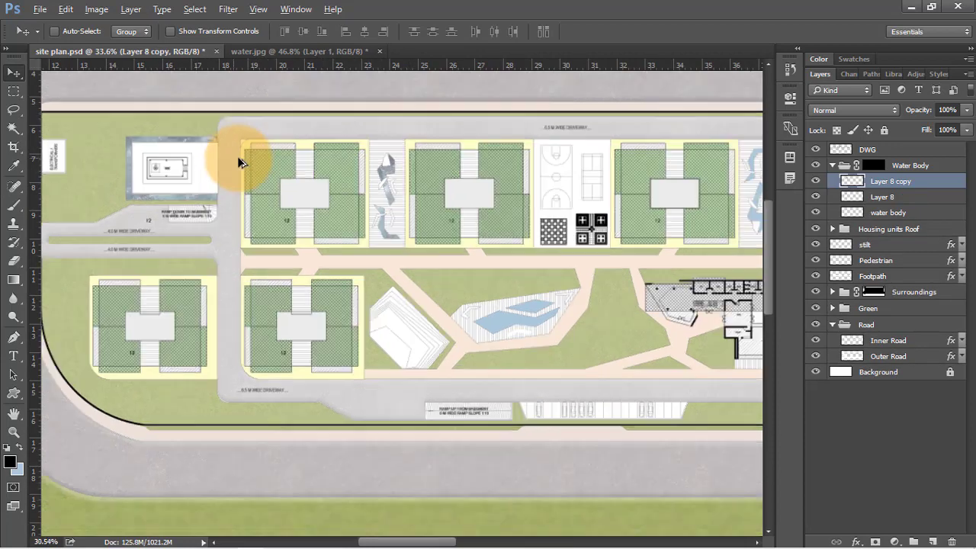
{"action": "scroll", "coordinate": [529, 218], "scroll_direction": "up", "scroll_amount": 3}
{"action": "left_click_drag", "start_coordinate": [334, 219], "coordinate": [476, 330]}
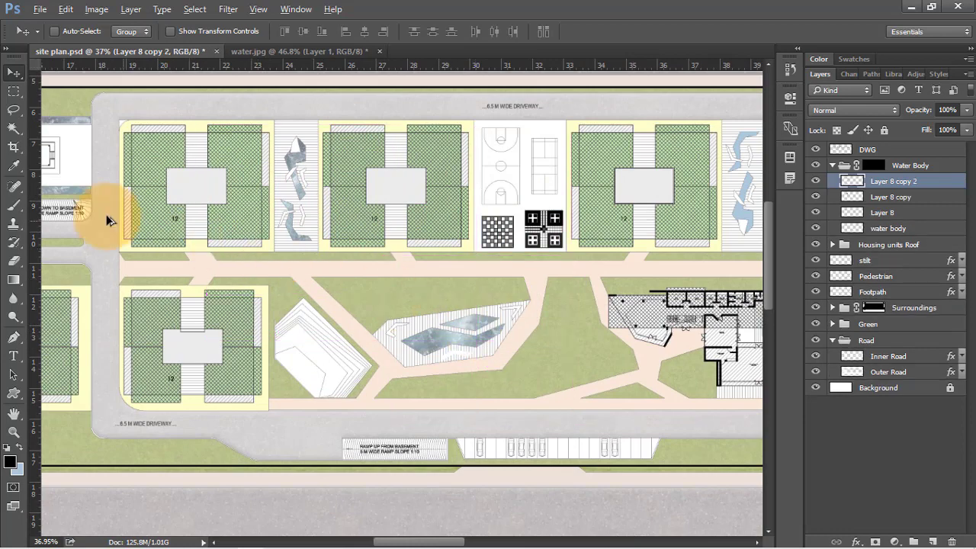
Step: Duplicate the water texture over the two remaining water strips between the upper housing blocks and over the pool beside the clubhouse
{"action": "scroll", "coordinate": [109, 219], "scroll_direction": "down", "scroll_amount": 4}
{"action": "scroll", "coordinate": [537, 278], "scroll_direction": "up", "scroll_amount": 5}
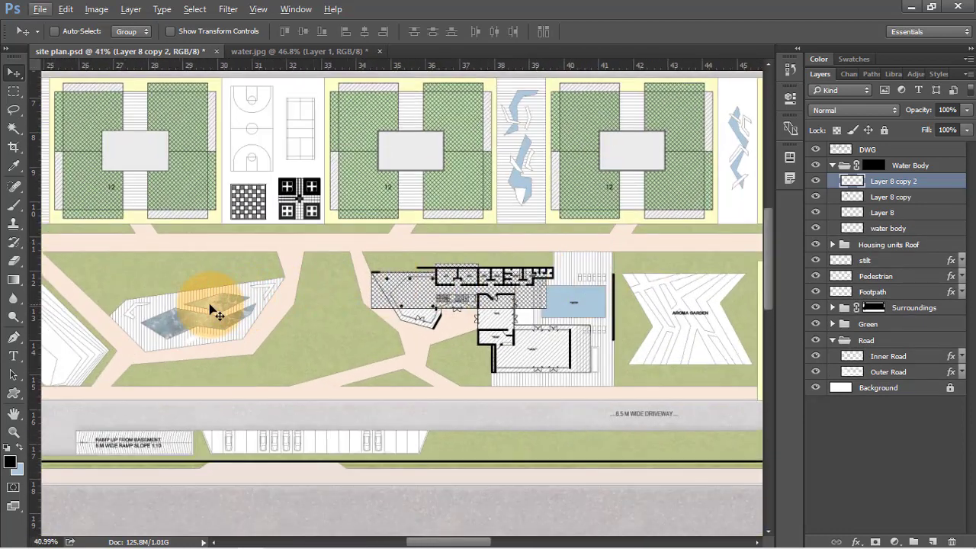
{"action": "left_click_drag", "start_coordinate": [212, 307], "coordinate": [514, 146]}
{"action": "scroll", "coordinate": [111, 189], "scroll_direction": "down", "scroll_amount": 5}
{"action": "scroll", "coordinate": [621, 157], "scroll_direction": "up", "scroll_amount": 4}
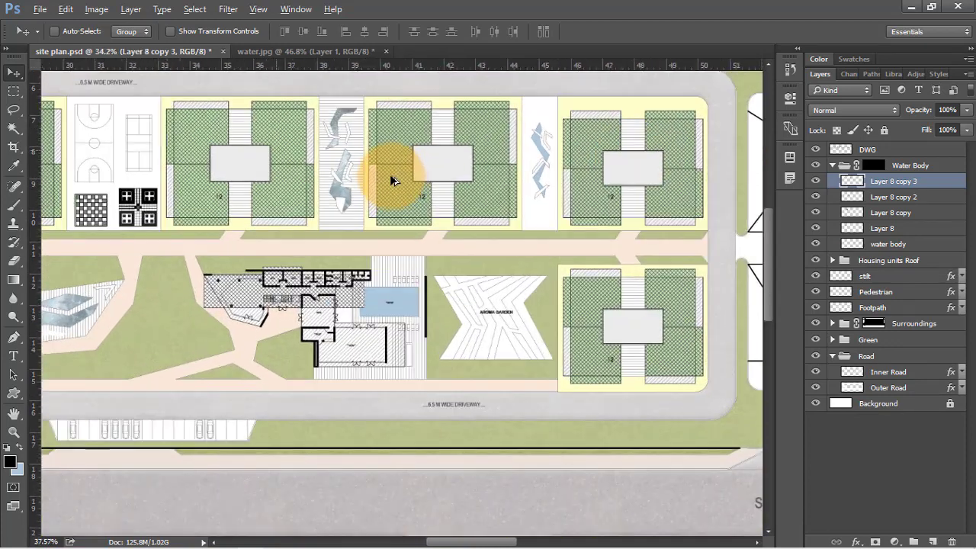
{"action": "scroll", "coordinate": [390, 180], "scroll_direction": "up", "scroll_amount": 2}
{"action": "left_click_drag", "start_coordinate": [337, 170], "coordinate": [571, 175]}
{"action": "key", "text": "ctrl+j"}
{"action": "scroll", "coordinate": [610, 163], "scroll_direction": "down", "scroll_amount": 1}
{"action": "scroll", "coordinate": [632, 163], "scroll_direction": "up", "scroll_amount": 3}
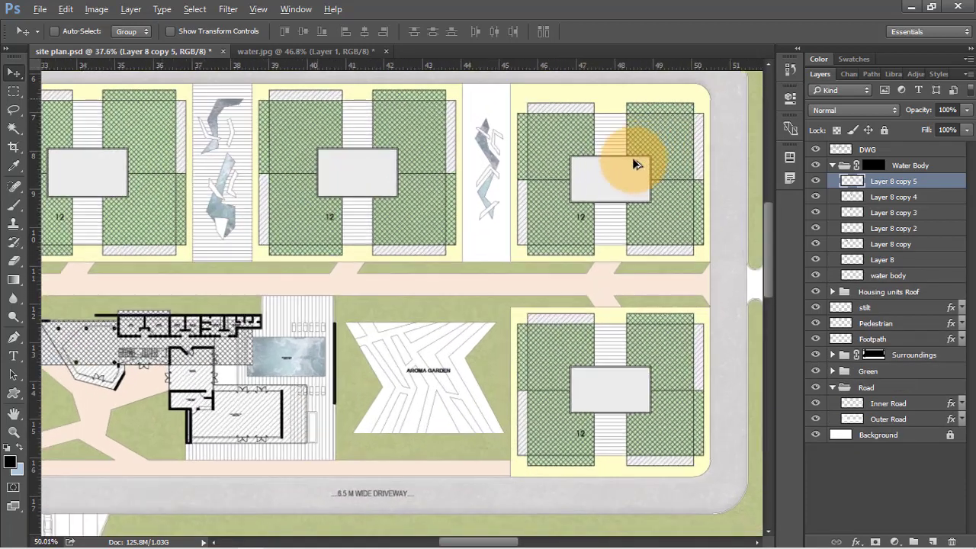
Step: Duplicate the water texture over the triangular and slanted pools in the paved plaza beside the large hatched building
{"action": "scroll", "coordinate": [217, 189], "scroll_direction": "down", "scroll_amount": 5}
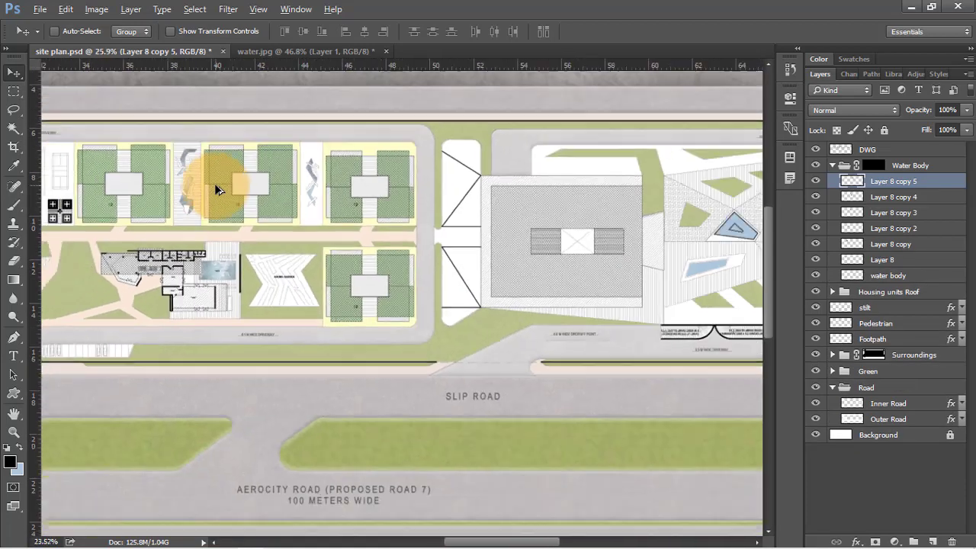
{"action": "scroll", "coordinate": [214, 182], "scroll_direction": "down", "scroll_amount": 1}
{"action": "left_click_drag", "start_coordinate": [307, 175], "coordinate": [681, 222]}
{"action": "scroll", "coordinate": [729, 212], "scroll_direction": "up", "scroll_amount": 5}
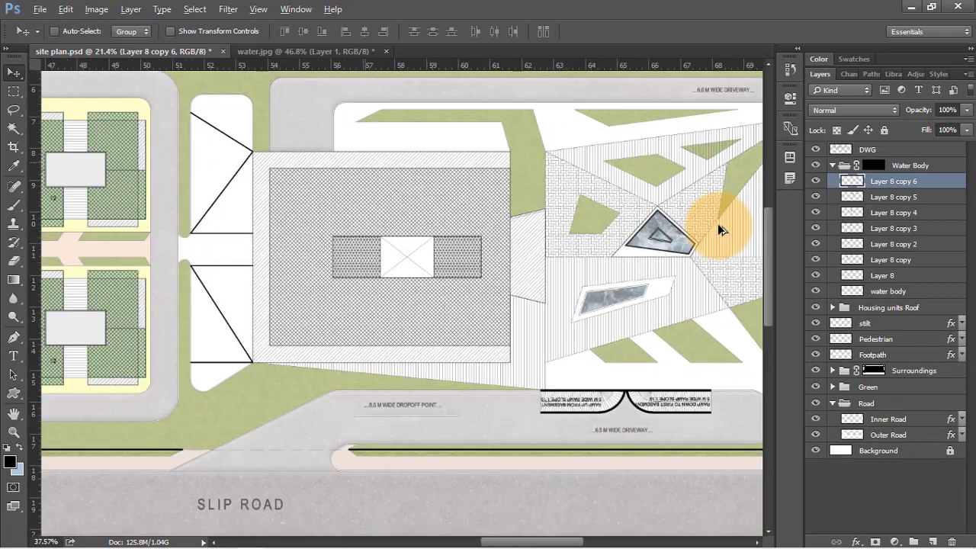
{"action": "scroll", "coordinate": [717, 235], "scroll_direction": "up", "scroll_amount": 1}
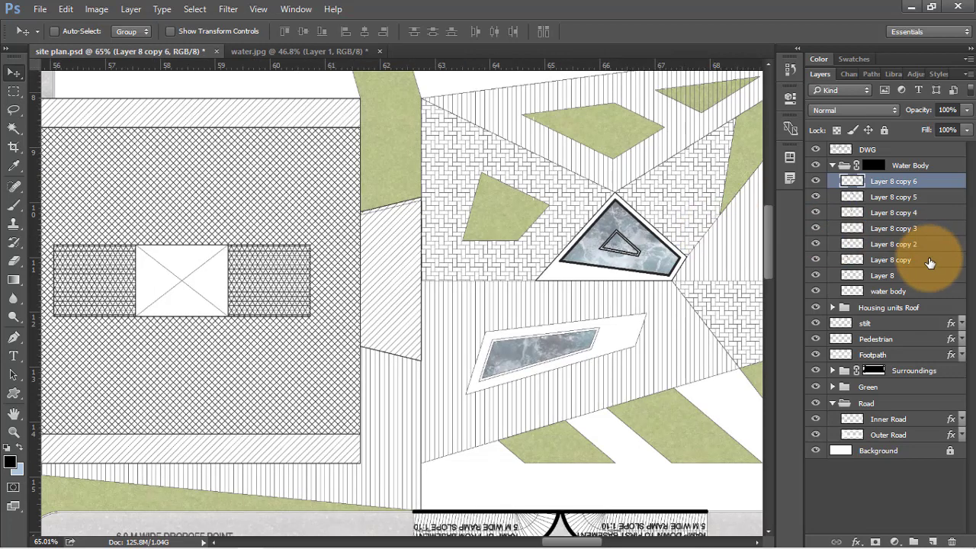
Step: Select all seven water texture layers in the Water Body group and set their opacity to 57%
{"action": "left_click", "coordinate": [900, 275], "text": "shift"}
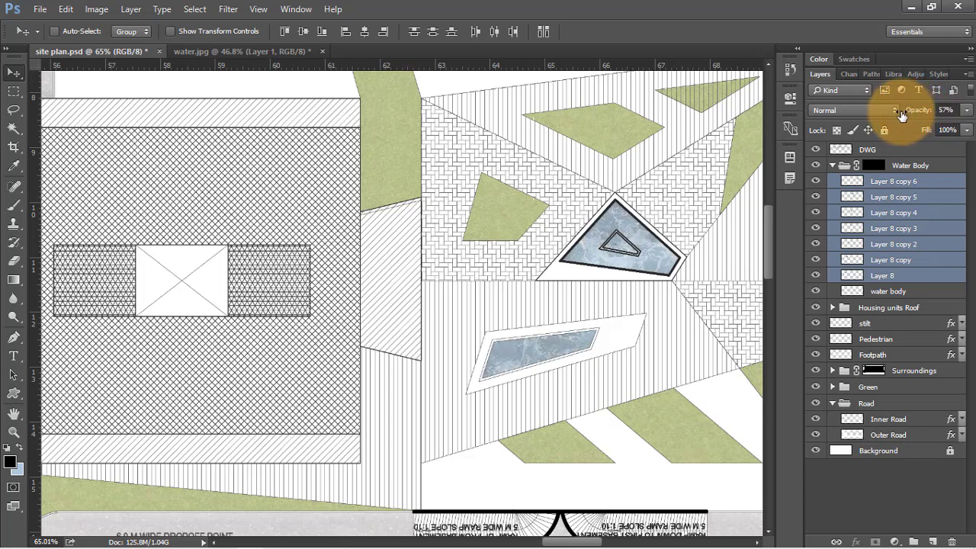
{"action": "left_click", "coordinate": [607, 218]}
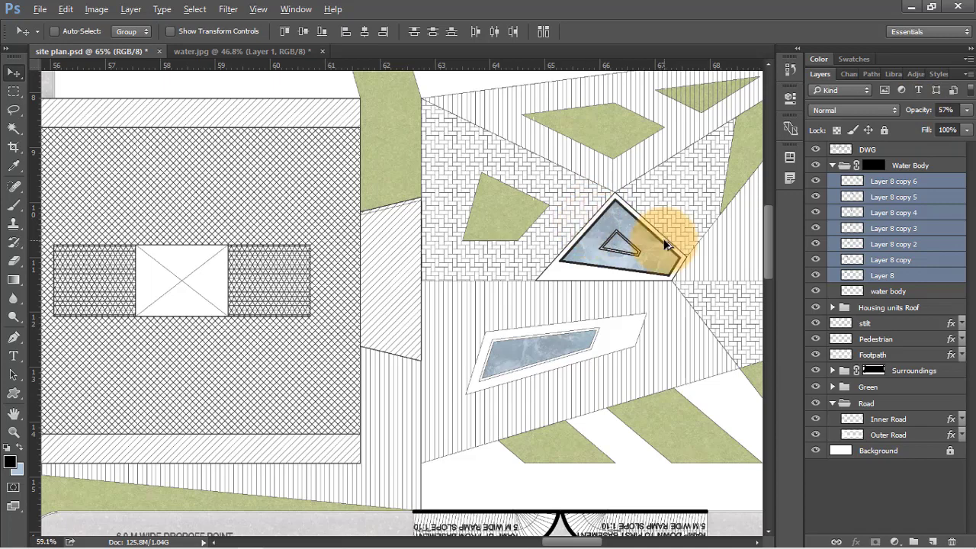
{"action": "scroll", "coordinate": [665, 244], "scroll_direction": "down", "scroll_amount": 6}
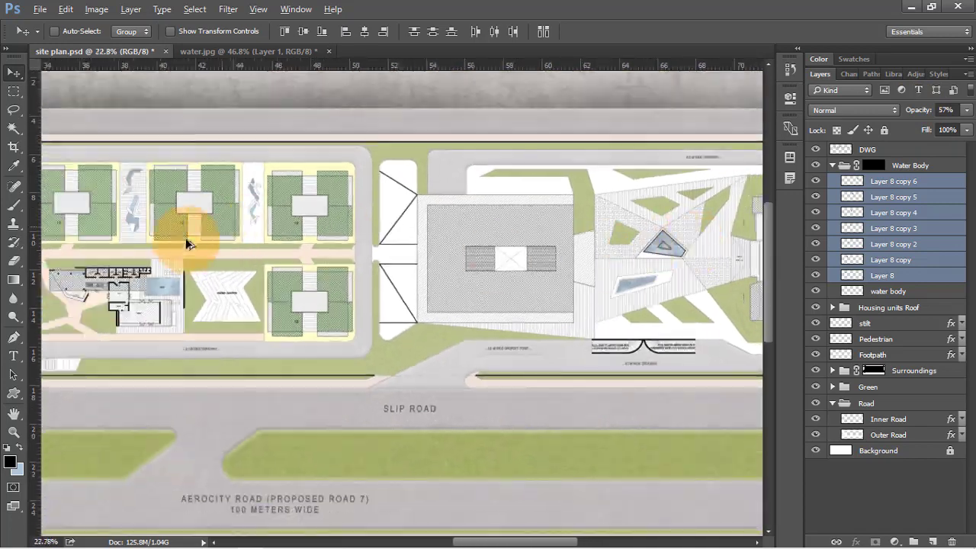
{"action": "scroll", "coordinate": [185, 238], "scroll_direction": "up", "scroll_amount": 6}
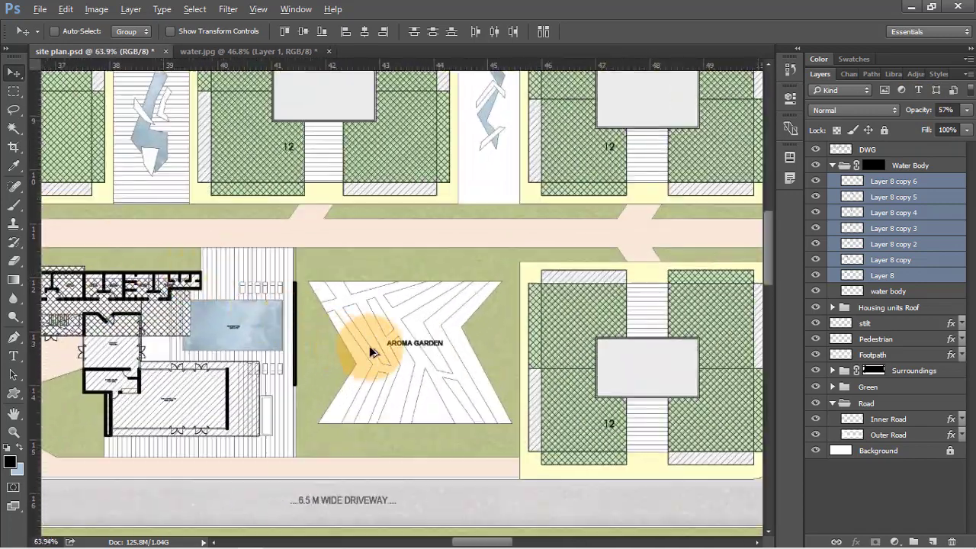
{"action": "scroll", "coordinate": [458, 345], "scroll_direction": "down", "scroll_amount": 2}
{"action": "scroll", "coordinate": [178, 146], "scroll_direction": "up", "scroll_amount": 3}
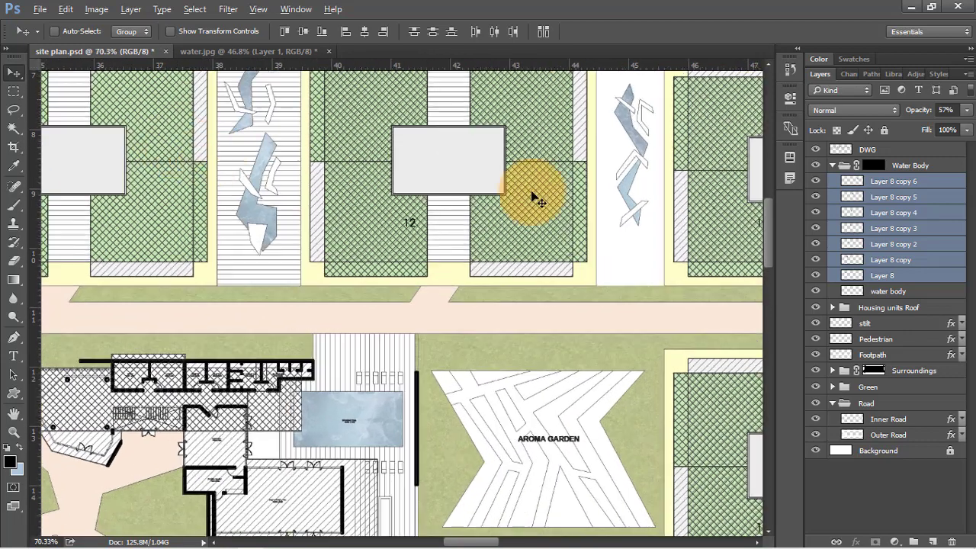
Step: Merge the selected water texture layers into a single layer
{"action": "right_click", "coordinate": [871, 179]}
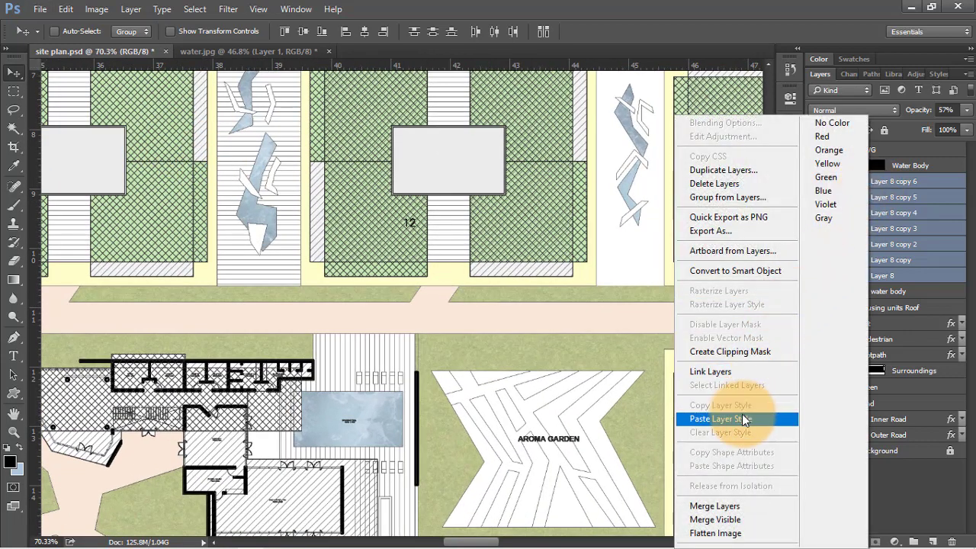
{"action": "left_click", "coordinate": [721, 506]}
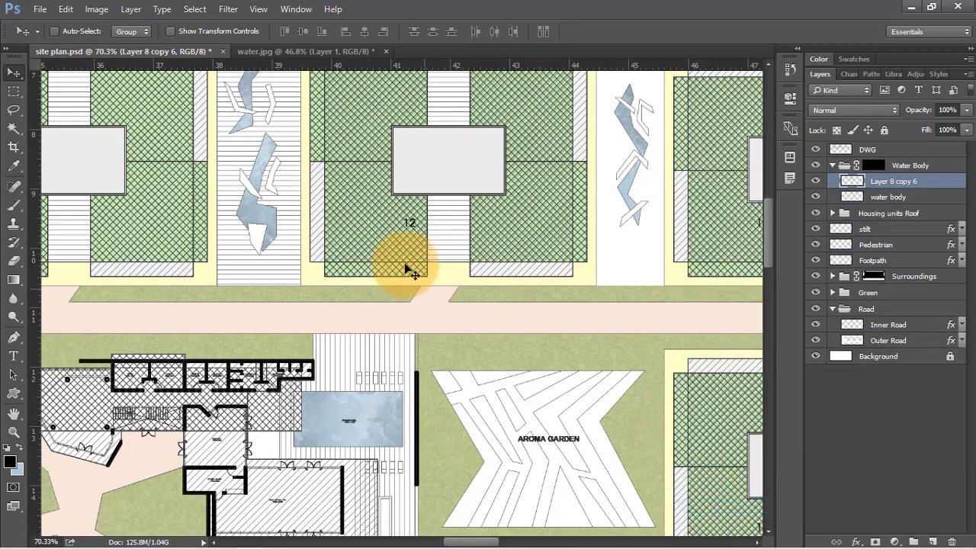
{"action": "scroll", "coordinate": [663, 266], "scroll_direction": "down", "scroll_amount": 3}
{"action": "scroll", "coordinate": [656, 266], "scroll_direction": "down", "scroll_amount": 3}
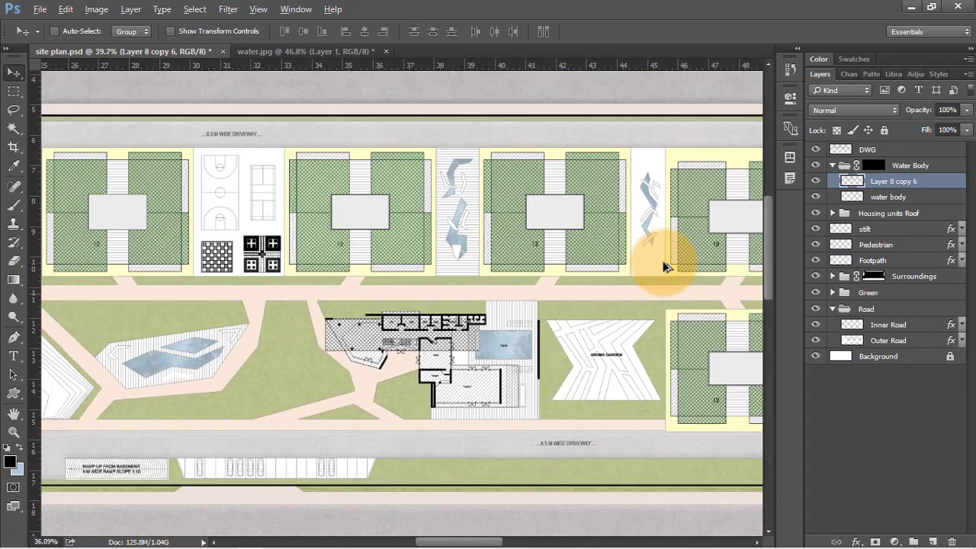
{"action": "scroll", "coordinate": [76, 190], "scroll_direction": "up", "scroll_amount": 4}
{"action": "scroll", "coordinate": [66, 214], "scroll_direction": "up", "scroll_amount": 3}
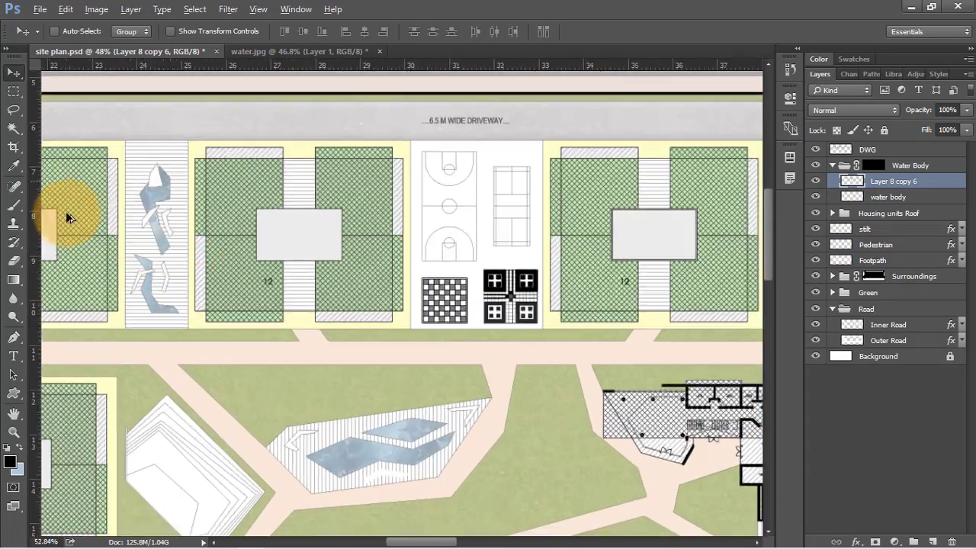
Step: Add a new empty layer above the merged water texture and set the foreground colour to white
{"action": "left_click", "coordinate": [931, 539]}
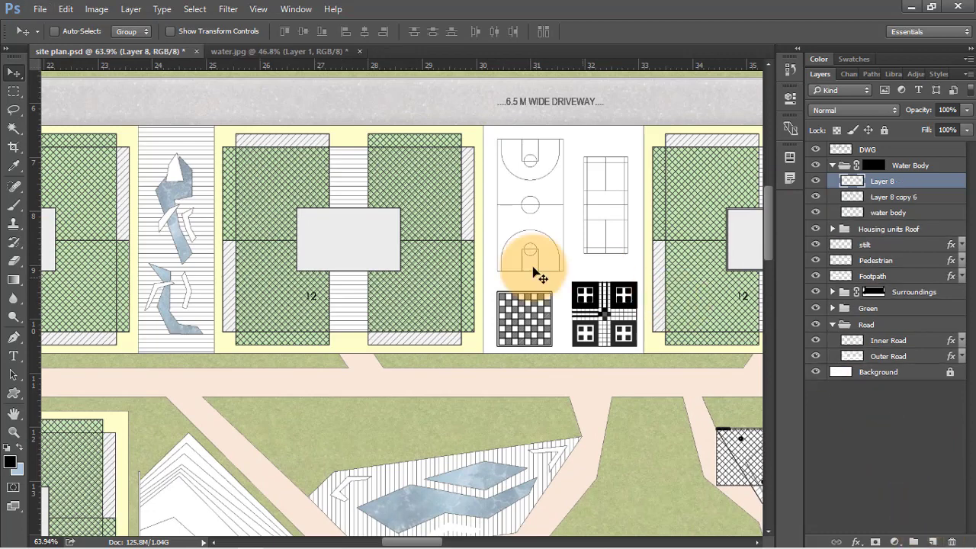
{"action": "left_click", "coordinate": [11, 459]}
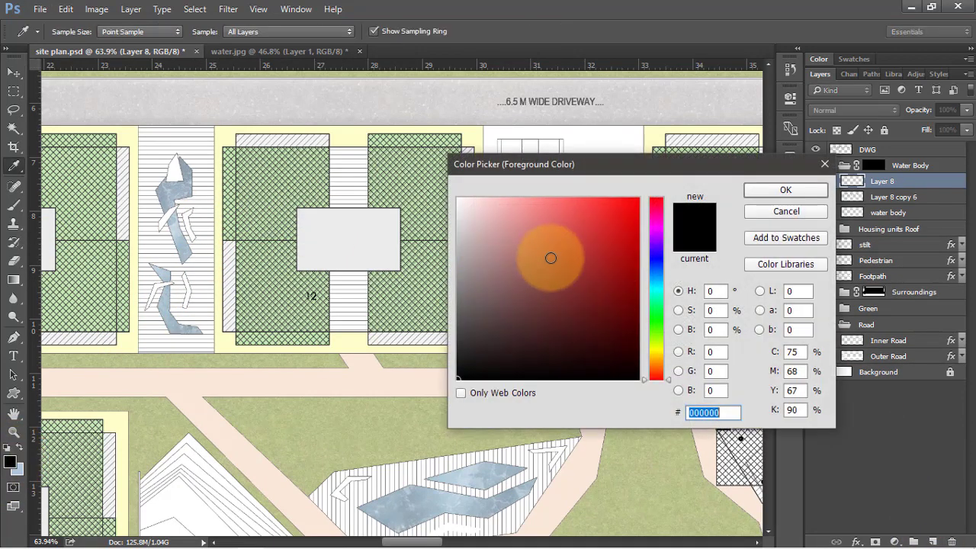
{"action": "left_click", "coordinate": [791, 189]}
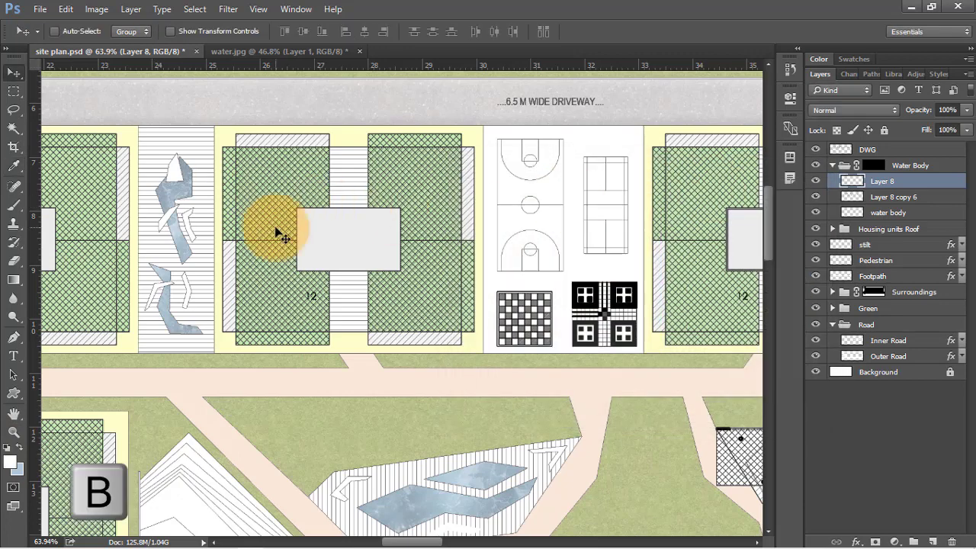
Step: Set up the Brush tool with a soft round tip, size 300 px and hardness 0%
{"action": "key", "text": "b"}
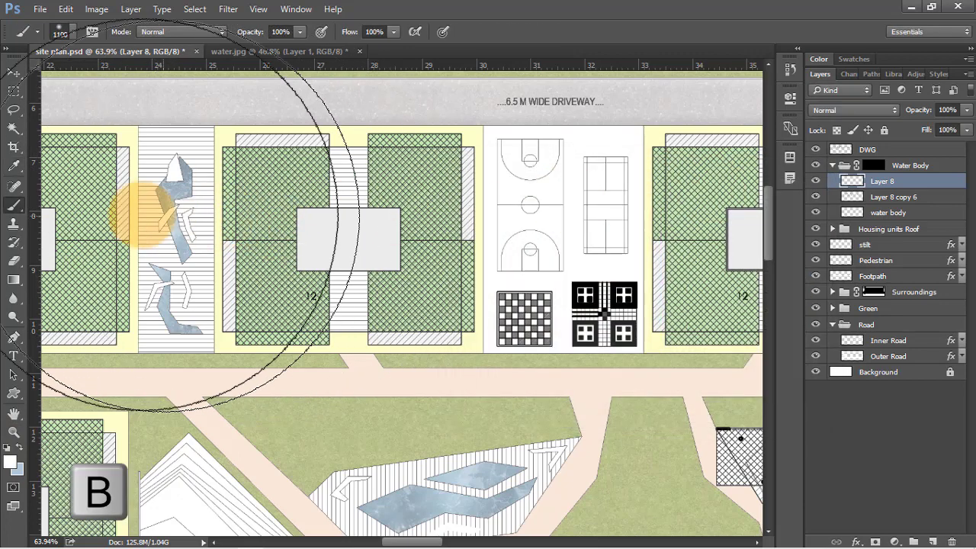
{"action": "right_click", "coordinate": [11, 202]}
{"action": "left_click", "coordinate": [80, 205]}
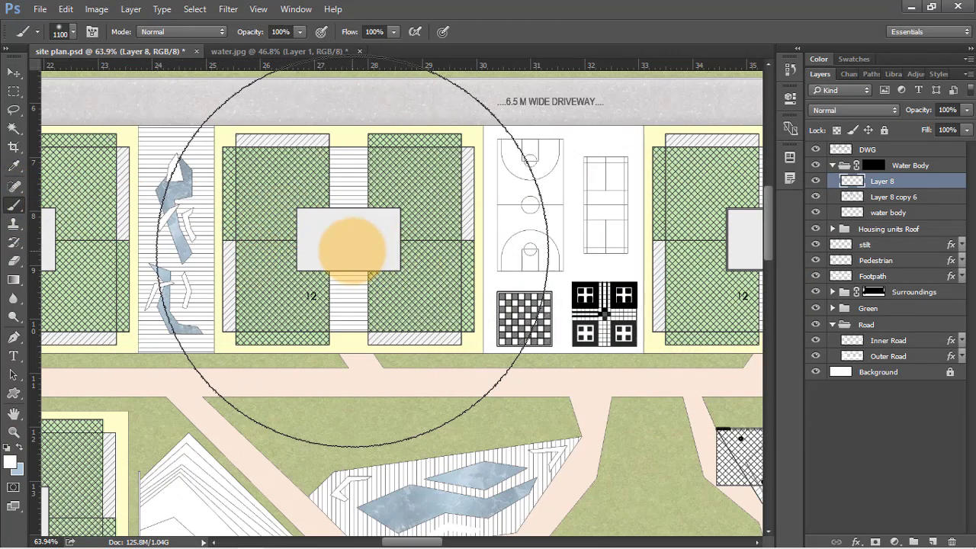
{"action": "key", "text": "bracketleft"}
{"action": "key", "text": "bracketleft"}
{"action": "key", "text": "bracketleft"}
{"action": "key", "text": "bracketleft"}
{"action": "key", "text": "bracketleft"}
{"action": "key", "text": "bracketleft"}
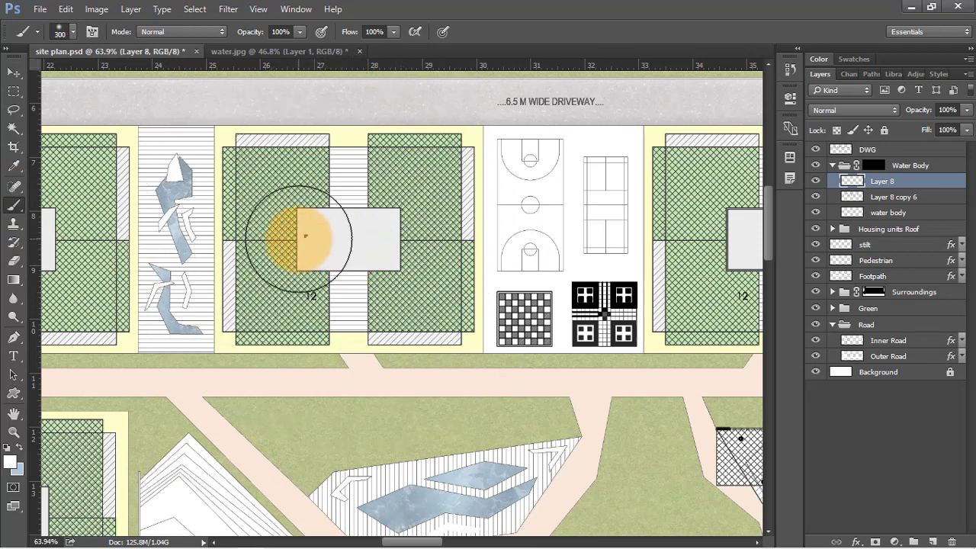
{"action": "right_click", "coordinate": [305, 234]}
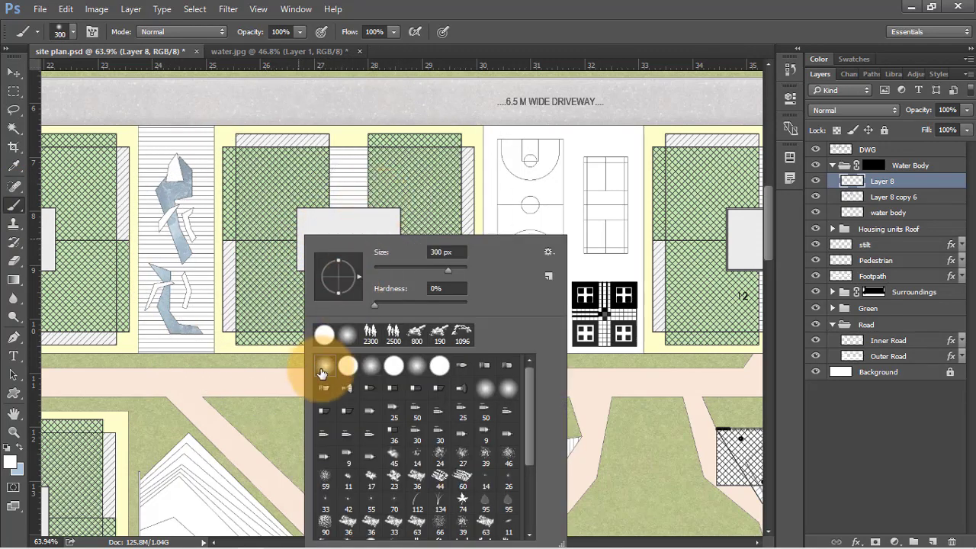
{"action": "left_click", "coordinate": [321, 373]}
{"action": "left_click", "coordinate": [369, 176]}
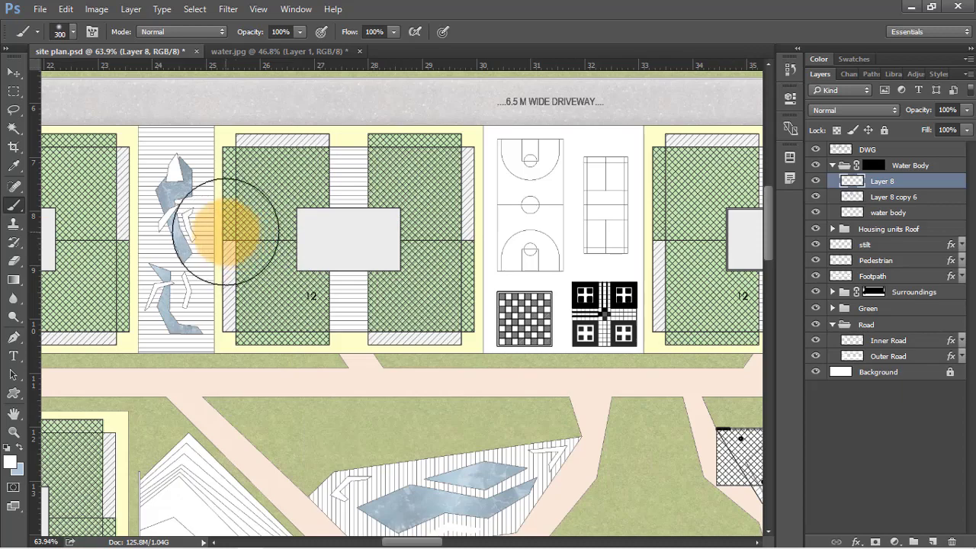
{"action": "scroll", "coordinate": [175, 250], "scroll_direction": "up", "scroll_amount": 3}
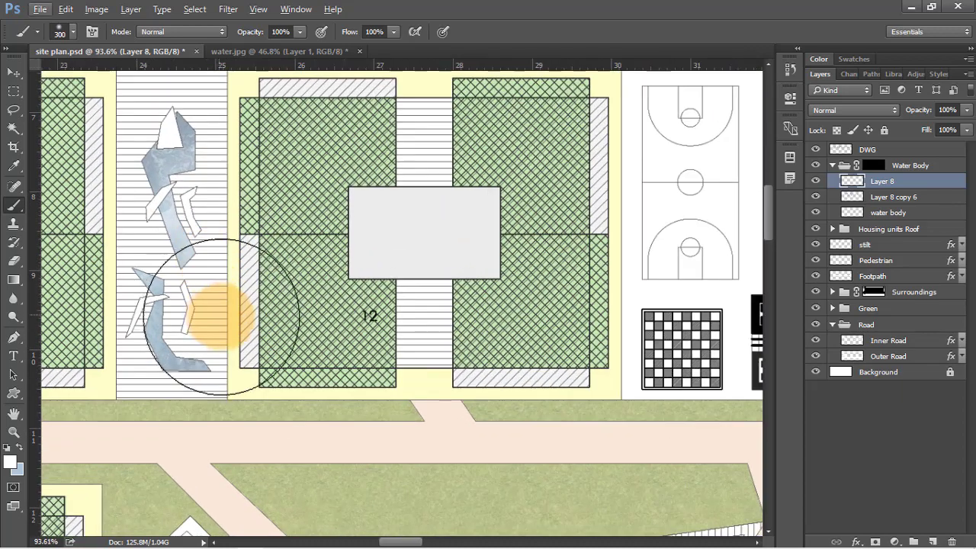
{"action": "scroll", "coordinate": [254, 218], "scroll_direction": "down", "scroll_amount": 3}
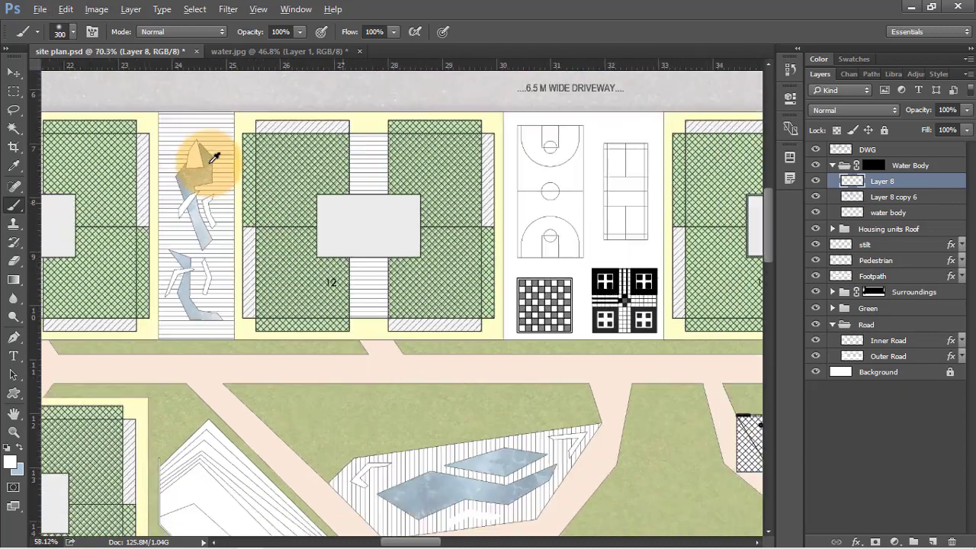
{"action": "scroll", "coordinate": [214, 157], "scroll_direction": "down", "scroll_amount": 2}
{"action": "scroll", "coordinate": [446, 371], "scroll_direction": "up", "scroll_amount": 3}
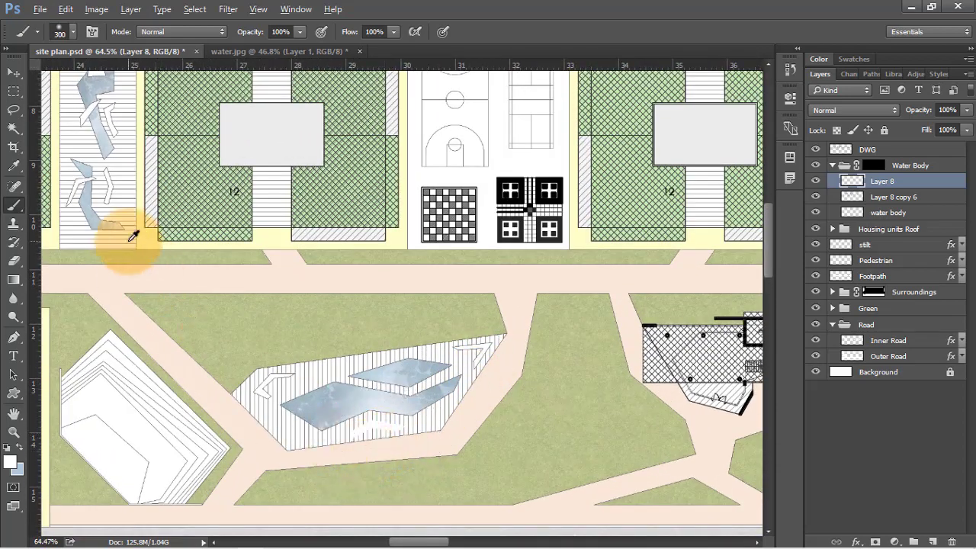
Step: Dab soft white highlights on the water bodies across the site plan with the 300 px brush
{"action": "scroll", "coordinate": [130, 229], "scroll_direction": "down", "scroll_amount": 4}
{"action": "scroll", "coordinate": [608, 168], "scroll_direction": "up", "scroll_amount": 1}
{"action": "scroll", "coordinate": [531, 205], "scroll_direction": "up", "scroll_amount": 2}
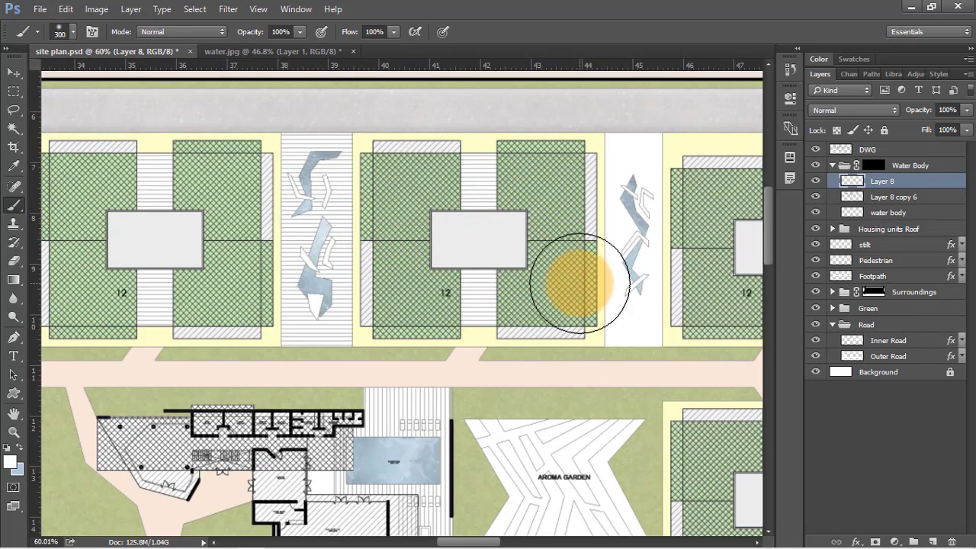
{"action": "scroll", "coordinate": [381, 124], "scroll_direction": "down", "scroll_amount": 3}
{"action": "scroll", "coordinate": [396, 336], "scroll_direction": "up", "scroll_amount": 4}
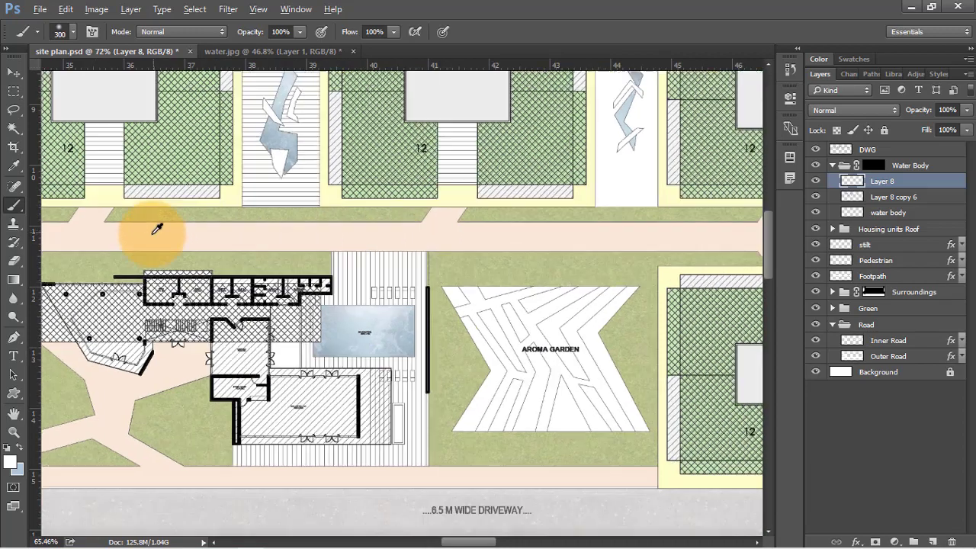
{"action": "scroll", "coordinate": [156, 228], "scroll_direction": "down", "scroll_amount": 3}
{"action": "scroll", "coordinate": [155, 222], "scroll_direction": "down", "scroll_amount": 2}
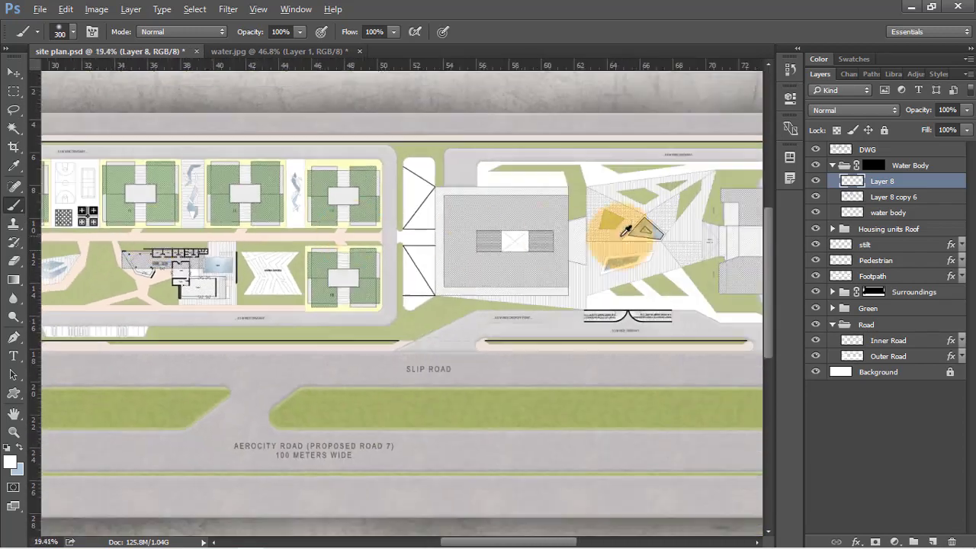
{"action": "scroll", "coordinate": [655, 252], "scroll_direction": "up", "scroll_amount": 3}
{"action": "scroll", "coordinate": [629, 273], "scroll_direction": "up", "scroll_amount": 5}
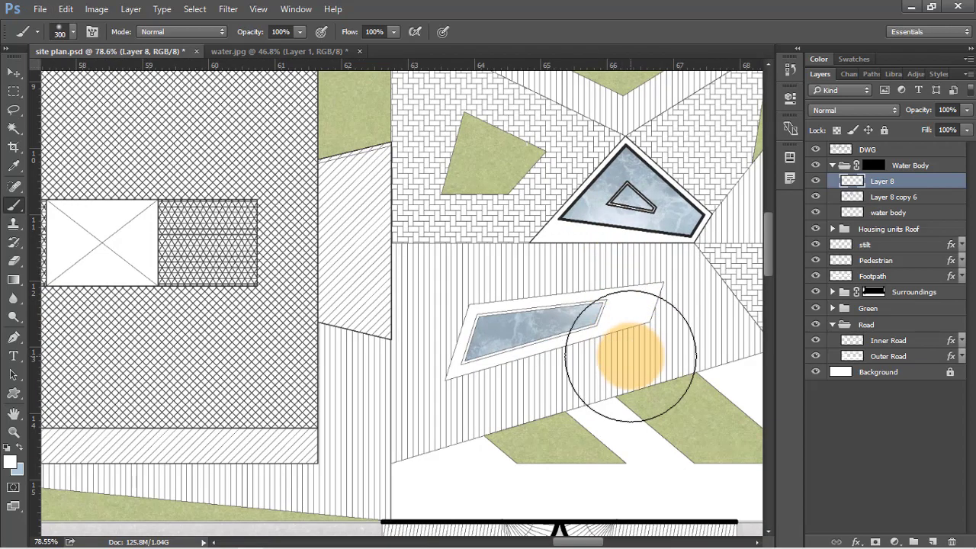
{"action": "scroll", "coordinate": [701, 282], "scroll_direction": "down", "scroll_amount": 5}
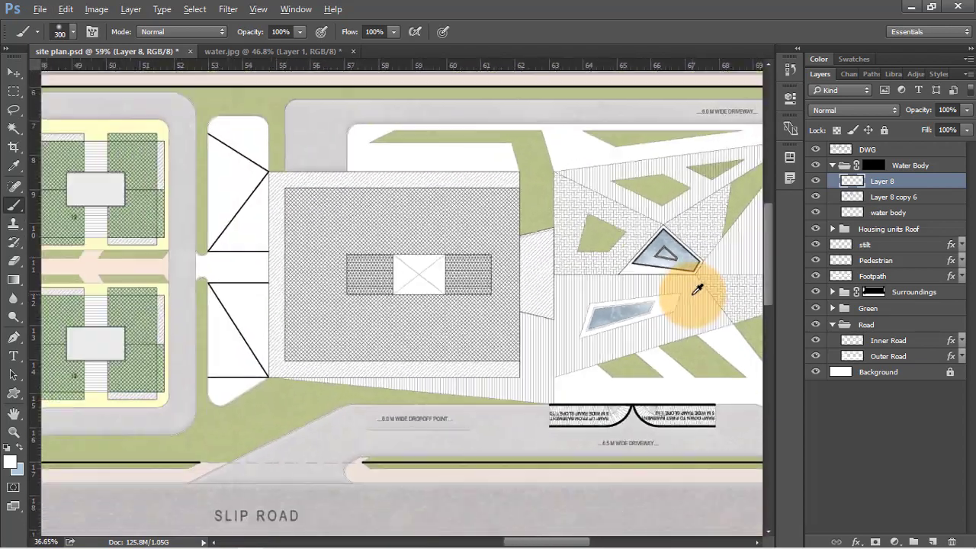
{"action": "scroll", "coordinate": [701, 276], "scroll_direction": "down", "scroll_amount": 2}
{"action": "scroll", "coordinate": [107, 263], "scroll_direction": "up", "scroll_amount": 1}
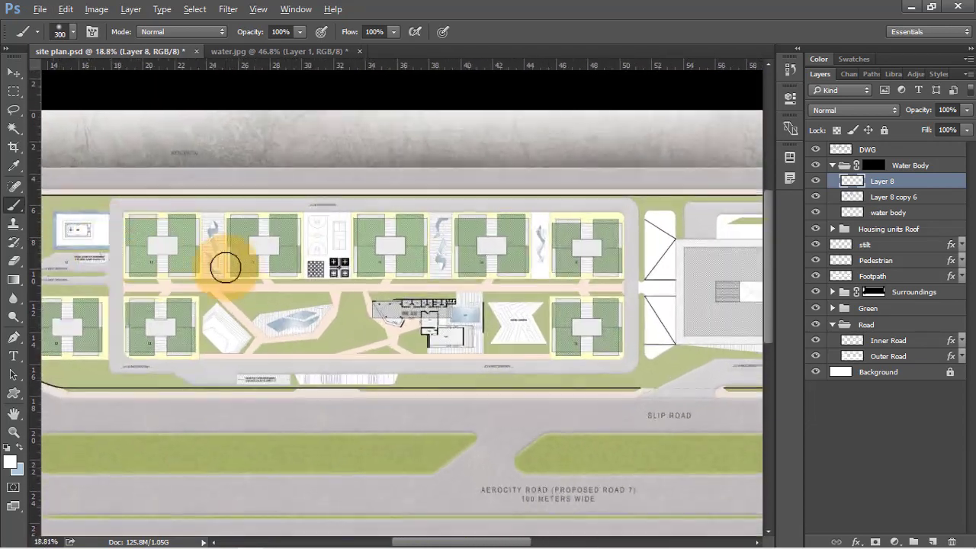
Step: Finish painting and collapse the Water Body group in the layer stack
{"action": "key", "text": "v"}
{"action": "key", "text": "alt+v"}
{"action": "left_click", "coordinate": [907, 164]}
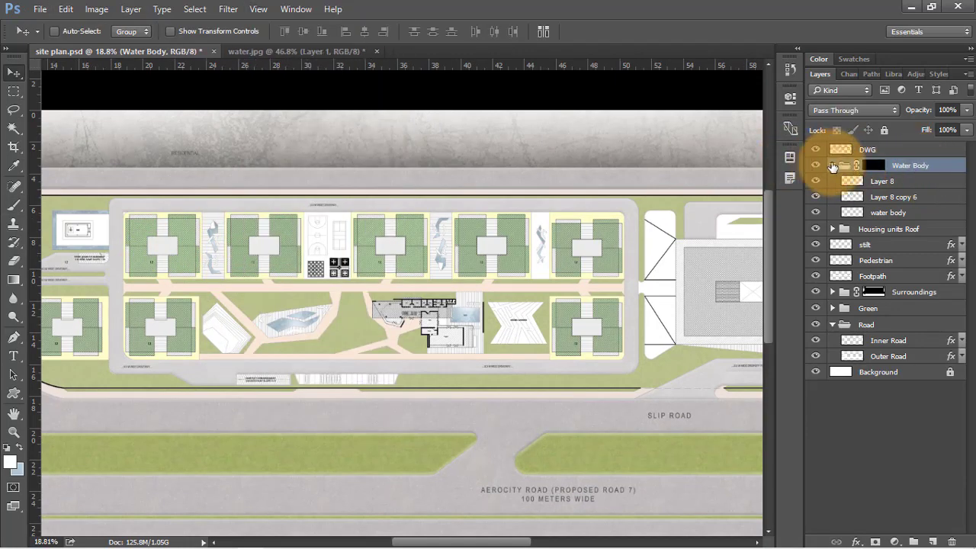
{"action": "left_click", "coordinate": [832, 164]}
Step: On the DWG layer, select the striped deck strip between the first two housing blocks, about 1.43 × 4.23 cm, excluding its water and bench shapes
{"action": "scroll", "coordinate": [588, 220], "scroll_direction": "down", "scroll_amount": 2}
{"action": "scroll", "coordinate": [49, 250], "scroll_direction": "up", "scroll_amount": 4}
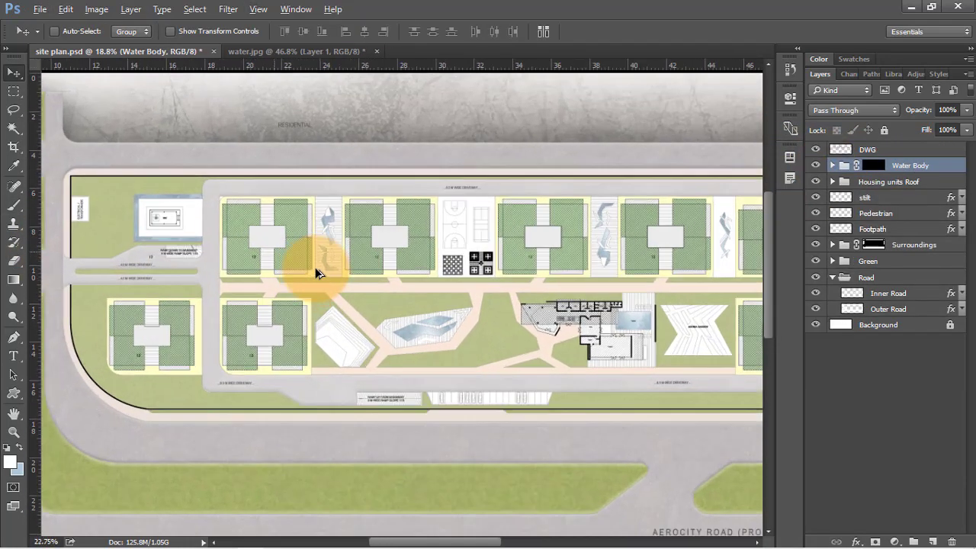
{"action": "scroll", "coordinate": [360, 258], "scroll_direction": "down", "scroll_amount": 1}
{"action": "key", "text": "b"}
{"action": "scroll", "coordinate": [303, 248], "scroll_direction": "up", "scroll_amount": 8}
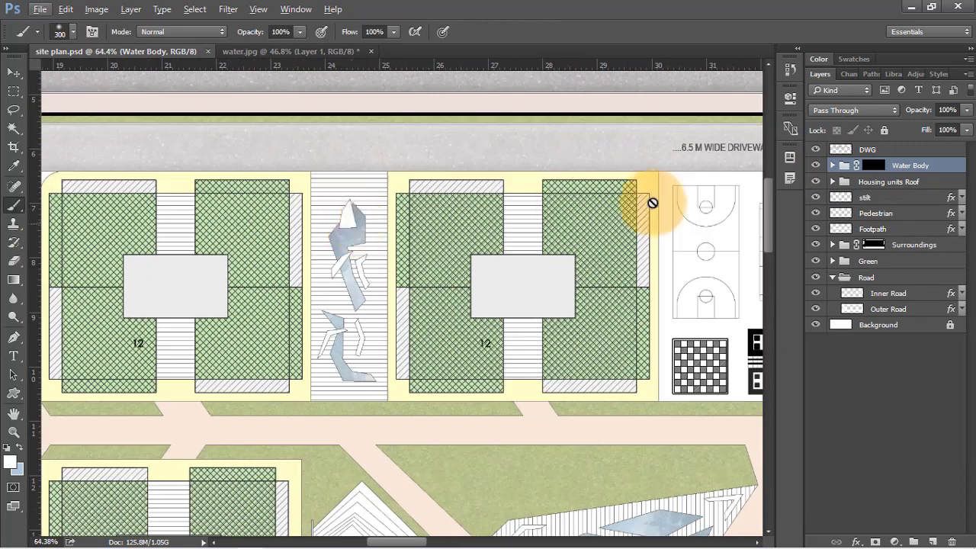
{"action": "left_click", "coordinate": [846, 149]}
{"action": "scroll", "coordinate": [337, 261], "scroll_direction": "up", "scroll_amount": 2}
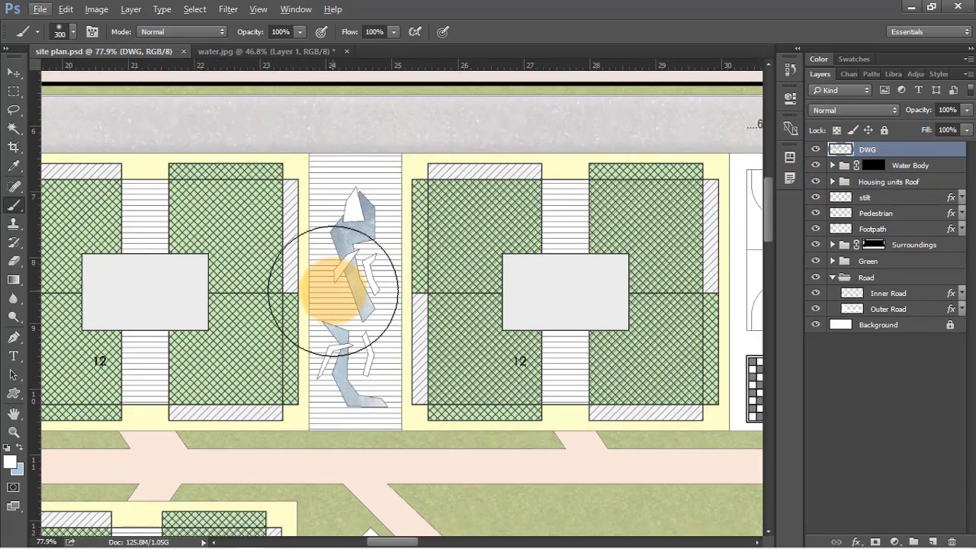
{"action": "key", "text": "m"}
{"action": "scroll", "coordinate": [342, 185], "scroll_direction": "up", "scroll_amount": 1}
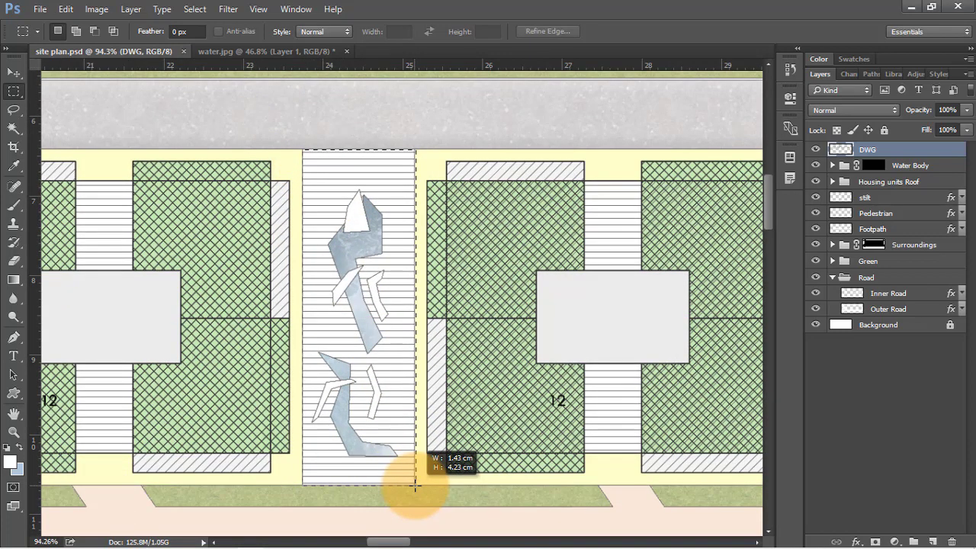
{"action": "left_click_drag", "start_coordinate": [412, 485], "coordinate": [413, 484]}
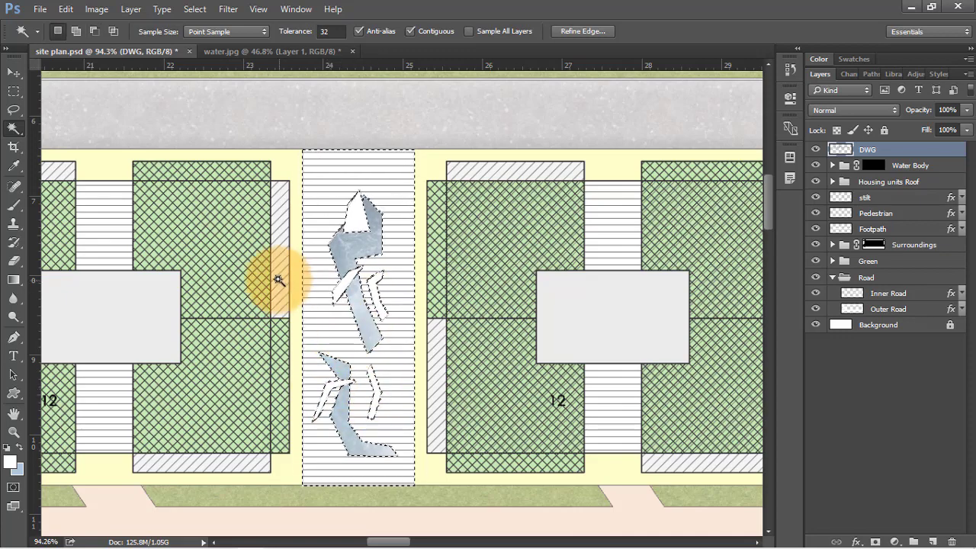
Step: Add the striped deck strip between the third and fourth housing blocks of the upper row to the selection as a rectangle
{"action": "scroll", "coordinate": [278, 280], "scroll_direction": "down", "scroll_amount": 4}
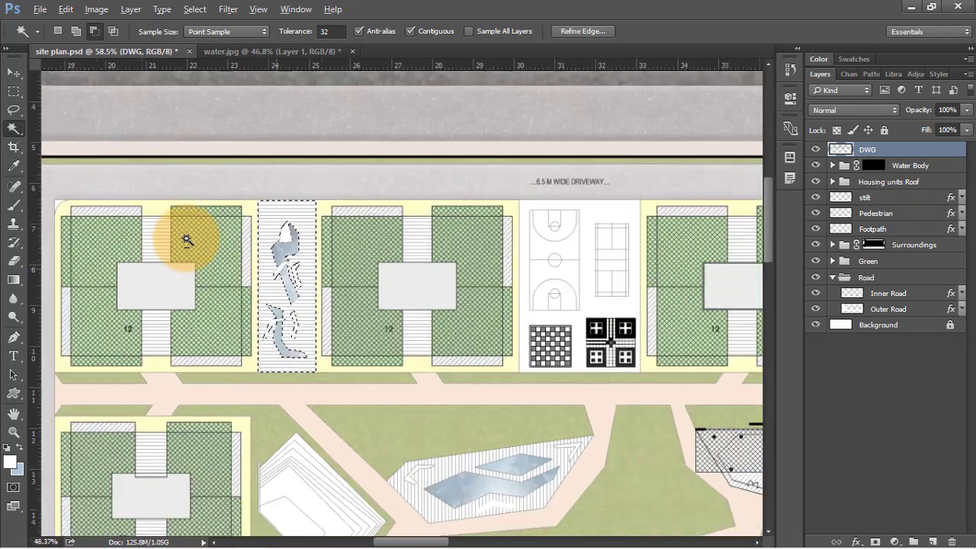
{"action": "scroll", "coordinate": [186, 239], "scroll_direction": "down", "scroll_amount": 3}
{"action": "scroll", "coordinate": [587, 259], "scroll_direction": "up", "scroll_amount": 2}
{"action": "scroll", "coordinate": [346, 229], "scroll_direction": "down", "scroll_amount": 2}
{"action": "scroll", "coordinate": [674, 260], "scroll_direction": "up", "scroll_amount": 2}
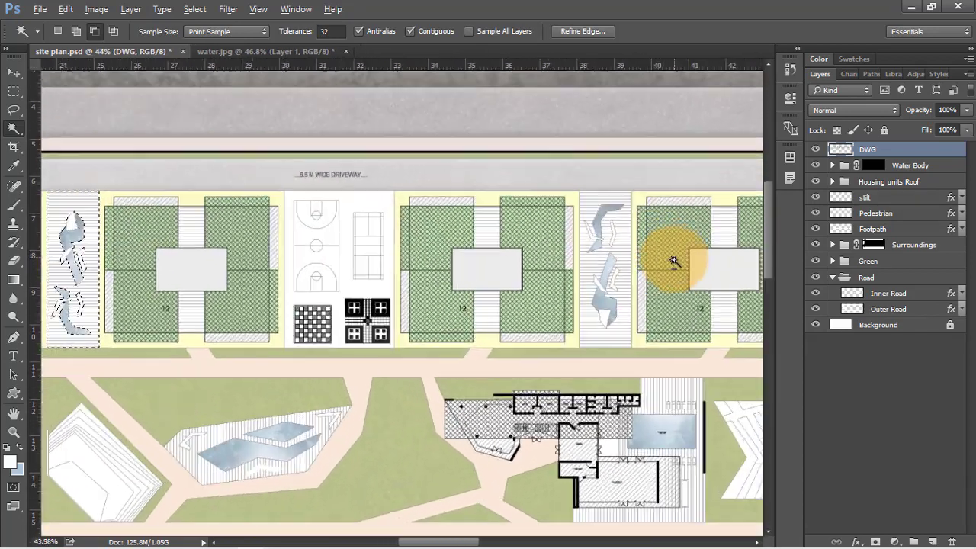
{"action": "scroll", "coordinate": [672, 261], "scroll_direction": "up", "scroll_amount": 6}
{"action": "key", "text": "m"}
{"action": "left_click_drag", "start_coordinate": [401, 128], "coordinate": [523, 486]}
Step: Subtract the water pieces and white bench shapes inside the second deck strip from the selection with the Magic Wand
{"action": "key", "text": "w"}
{"action": "left_click", "coordinate": [429, 230], "text": "shift"}
{"action": "left_click", "coordinate": [477, 234], "text": "shift"}
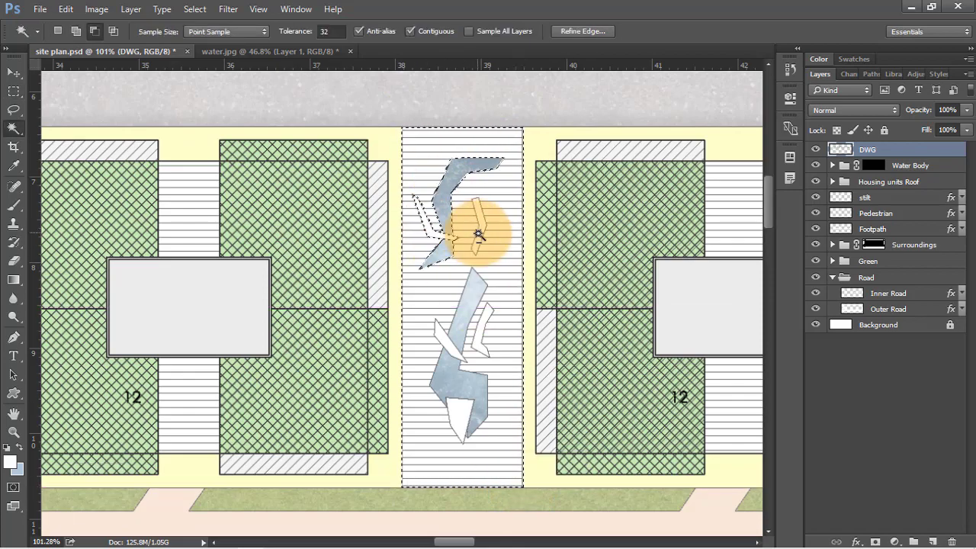
Step: Add the plain white strip between the last two upper housing blocks, about 1.17 cm wide, to the selection
{"action": "scroll", "coordinate": [435, 390], "scroll_direction": "down", "scroll_amount": 5}
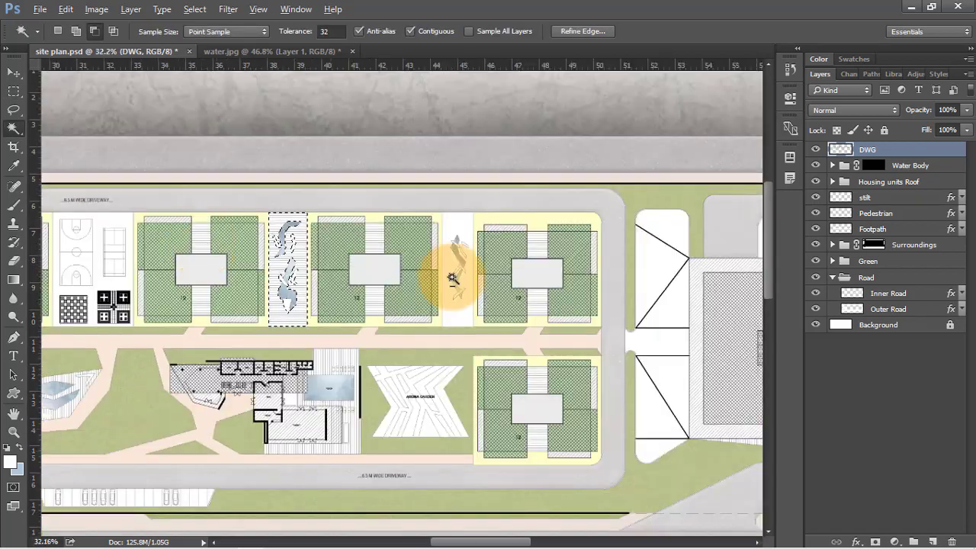
{"action": "scroll", "coordinate": [451, 277], "scroll_direction": "up", "scroll_amount": 5}
{"action": "key", "text": "m"}
{"action": "left_click_drag", "start_coordinate": [462, 345], "coordinate": [501, 468]}
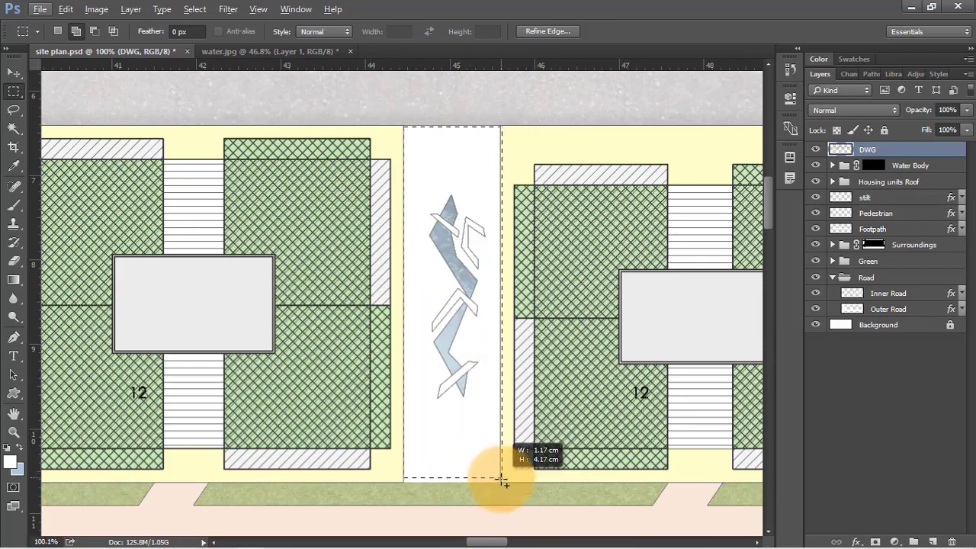
Step: Subtract the water pieces and angular bench outlines inside the third strip from the selection with the Magic Wand
{"action": "key", "text": "w"}
{"action": "scroll", "coordinate": [442, 207], "scroll_direction": "up", "scroll_amount": 2}
{"action": "left_click", "coordinate": [447, 232], "text": "alt"}
{"action": "scroll", "coordinate": [448, 244], "scroll_direction": "up", "scroll_amount": 4}
{"action": "left_click", "coordinate": [450, 246], "text": "alt"}
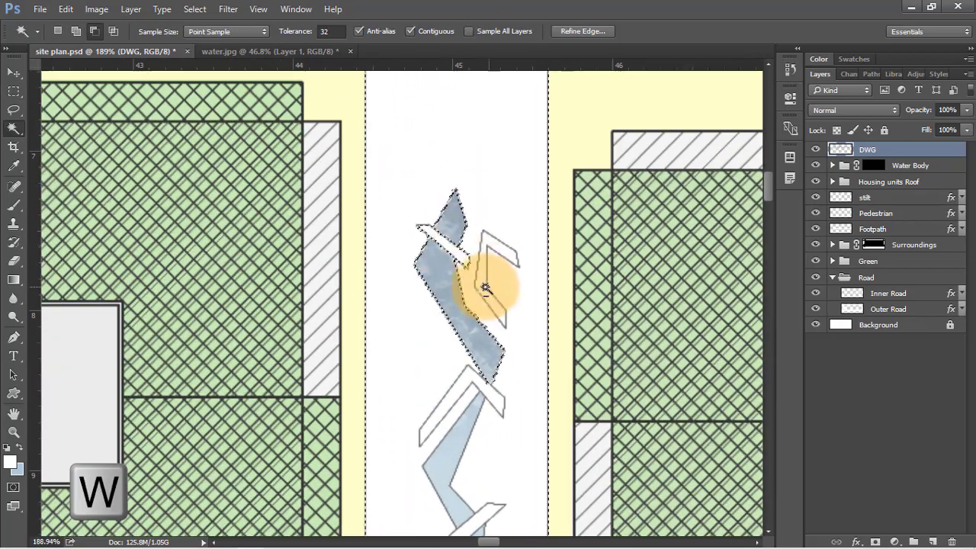
{"action": "left_click", "coordinate": [485, 287], "text": "alt"}
{"action": "left_click", "coordinate": [483, 382], "text": "alt"}
{"action": "left_click", "coordinate": [466, 429], "text": "alt"}
{"action": "scroll", "coordinate": [465, 429], "scroll_direction": "down", "scroll_amount": 2}
{"action": "left_click", "coordinate": [472, 429], "text": "alt"}
Step: Outline the striped polygonal deck around the central pools with the Polygonal Lasso, adding it to the selection
{"action": "scroll", "coordinate": [503, 273], "scroll_direction": "down", "scroll_amount": 4}
{"action": "scroll", "coordinate": [496, 235], "scroll_direction": "down", "scroll_amount": 4}
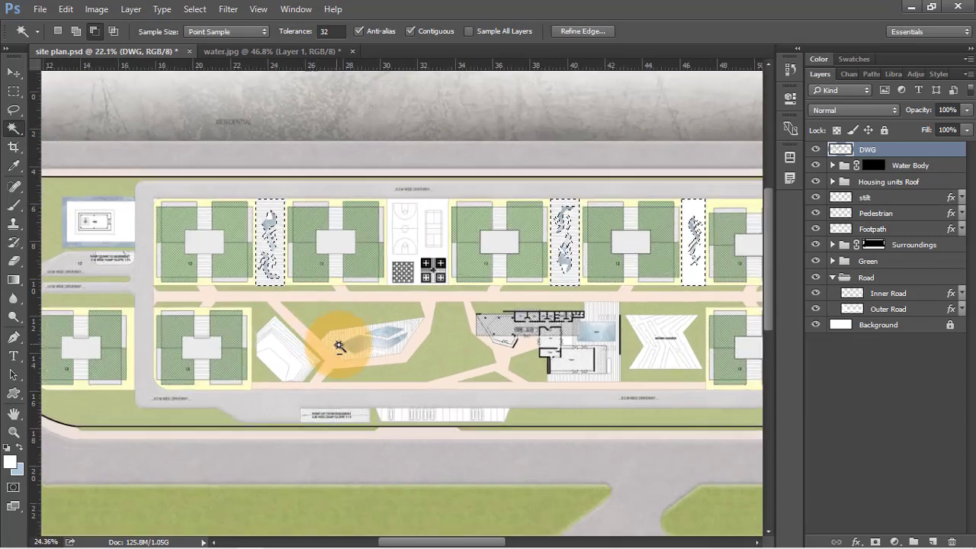
{"action": "scroll", "coordinate": [418, 338], "scroll_direction": "up", "scroll_amount": 3}
{"action": "scroll", "coordinate": [417, 338], "scroll_direction": "up", "scroll_amount": 1}
{"action": "left_click_drag", "start_coordinate": [14, 109], "coordinate": [84, 120]}
{"action": "left_click", "coordinate": [126, 333]}
{"action": "left_click", "coordinate": [175, 293]}
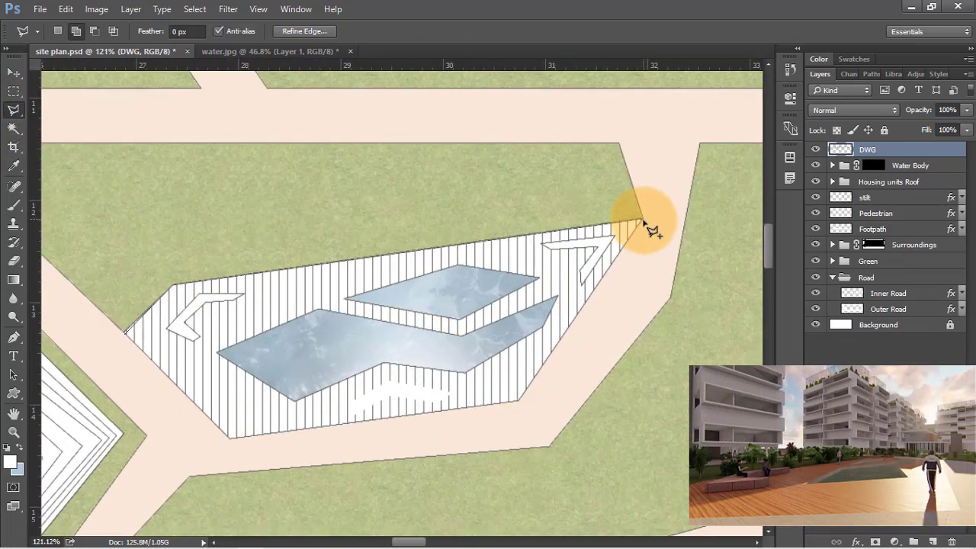
{"action": "left_click", "coordinate": [518, 399]}
{"action": "left_click", "coordinate": [229, 437]}
{"action": "left_click", "coordinate": [125, 333]}
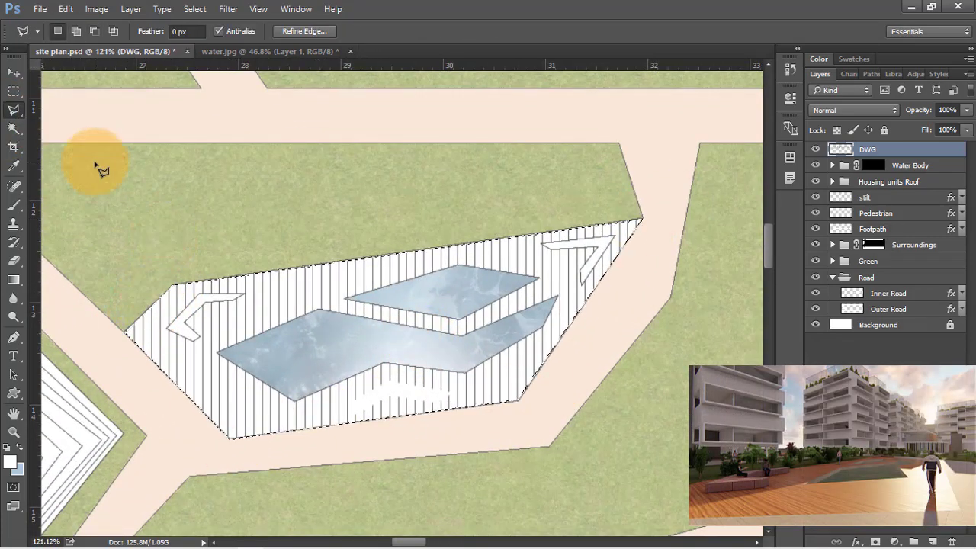
Step: Subtract the central pools and the white angular benches from the deck selection with the Magic Wand
{"action": "key", "text": "w"}
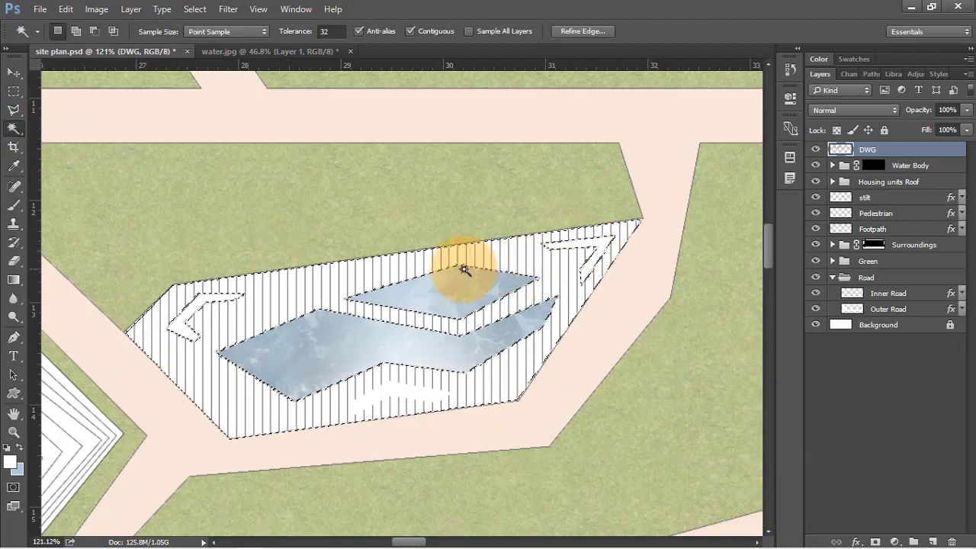
{"action": "scroll", "coordinate": [464, 269], "scroll_direction": "down", "scroll_amount": 6}
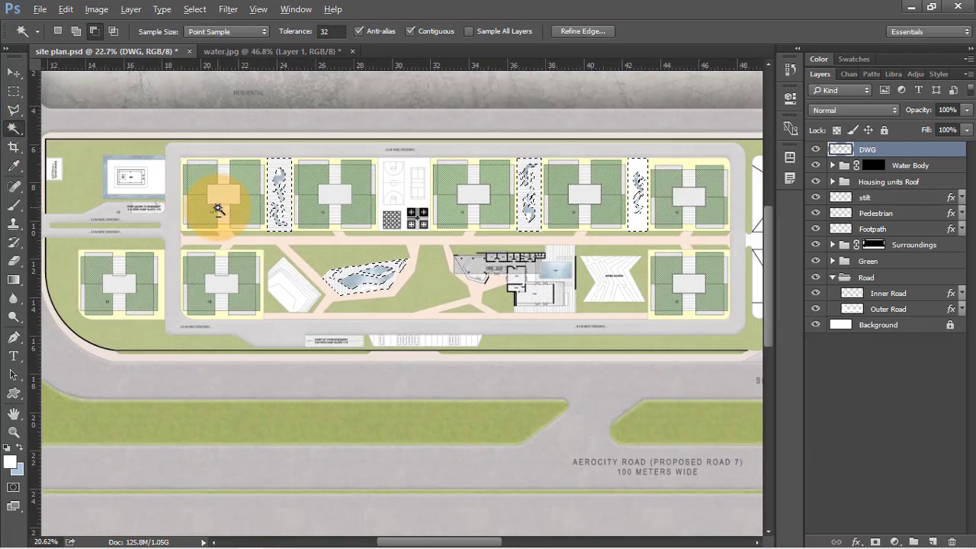
{"action": "scroll", "coordinate": [416, 198], "scroll_direction": "down", "scroll_amount": 2}
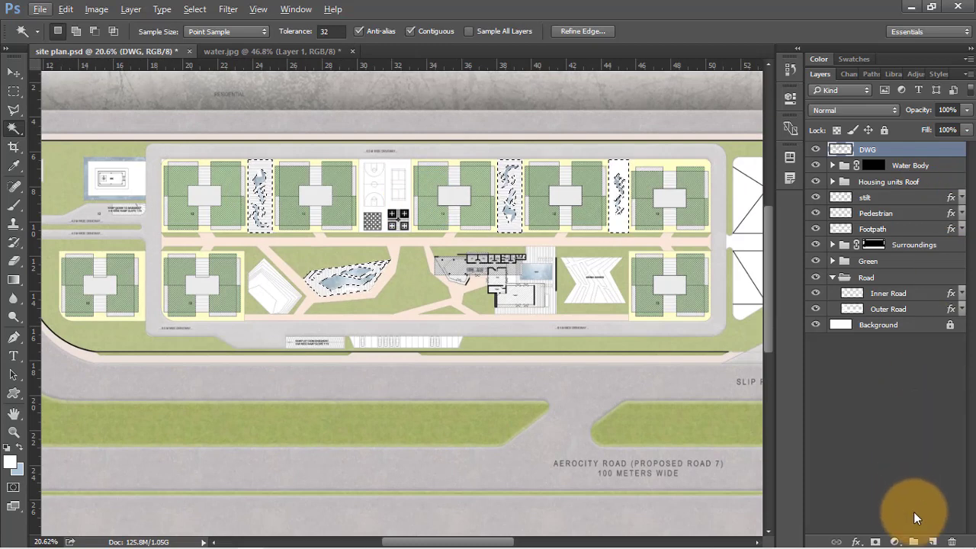
Step: Create a layer named Deck below DWG and fill the selected areas with beige, hue 42, saturation 12%, brightness 84%
{"action": "left_click", "coordinate": [932, 541]}
{"action": "left_click_drag", "start_coordinate": [876, 151], "coordinate": [879, 169]}
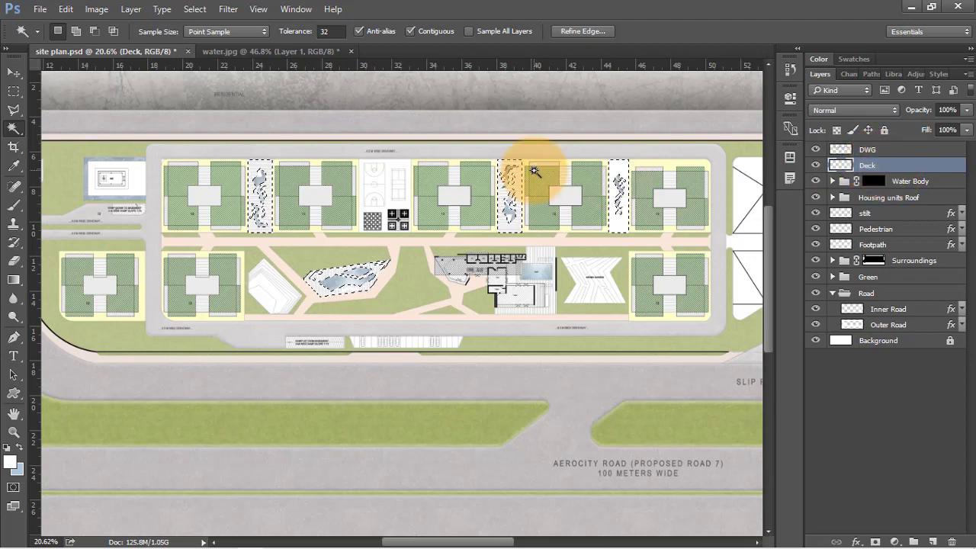
{"action": "key", "text": "shift+BackSpace"}
{"action": "left_click", "coordinate": [468, 147]}
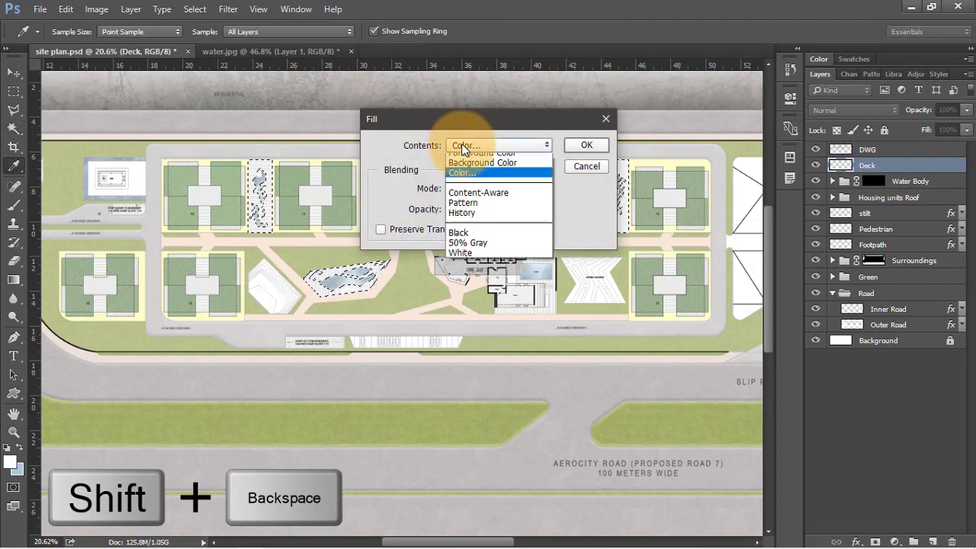
{"action": "left_click", "coordinate": [479, 155]}
{"action": "left_click_drag", "start_coordinate": [726, 295], "coordinate": [570, 292]}
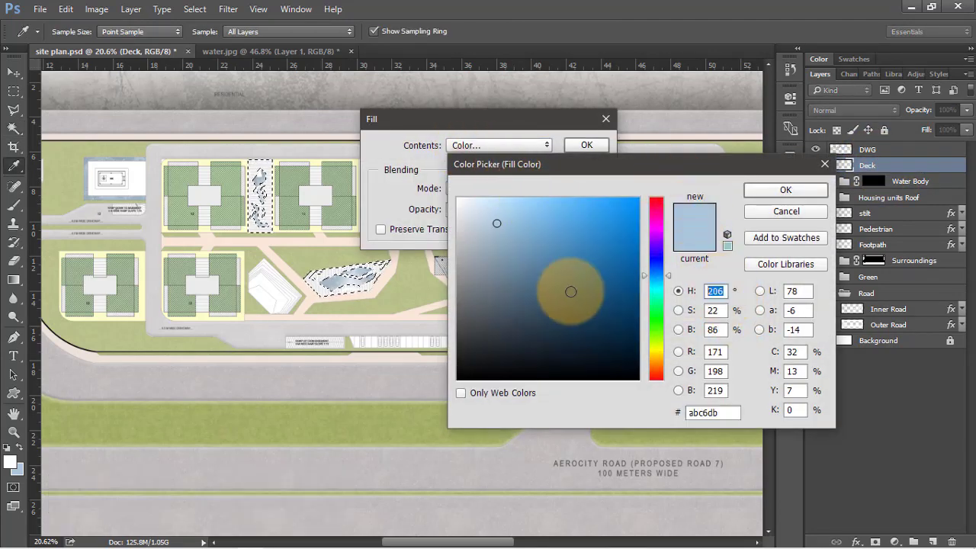
{"action": "type", "text": "42"}
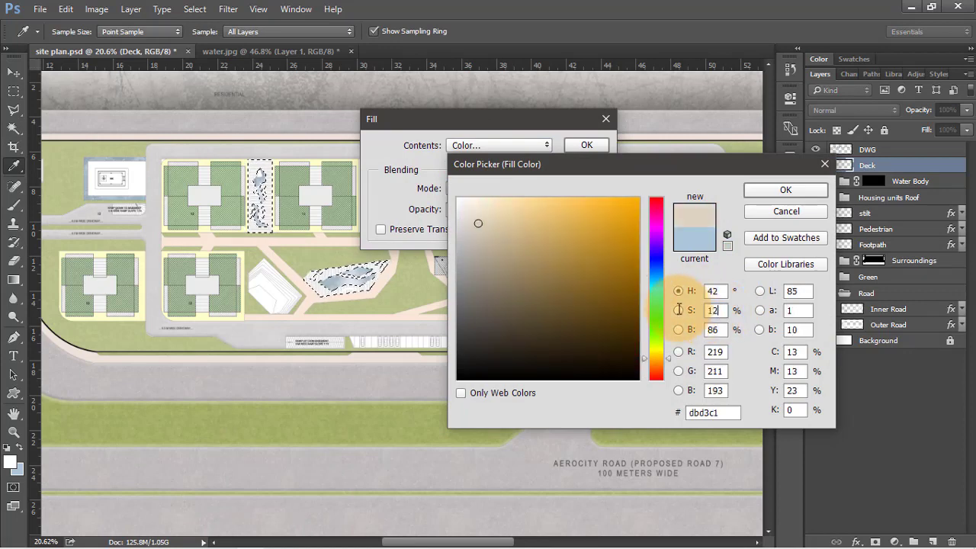
{"action": "type", "text": "84"}
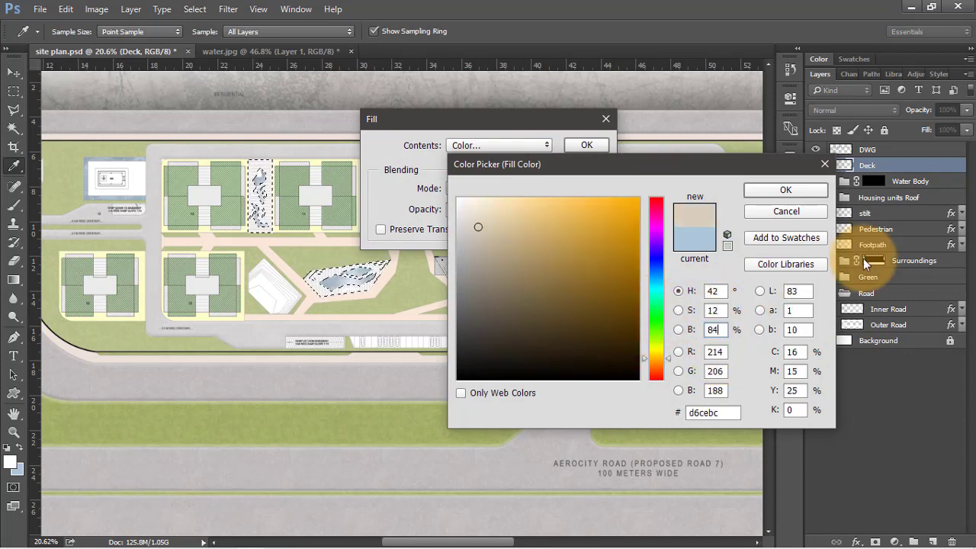
{"action": "left_click", "coordinate": [788, 190]}
{"action": "left_click", "coordinate": [586, 144]}
{"action": "key", "text": "w"}
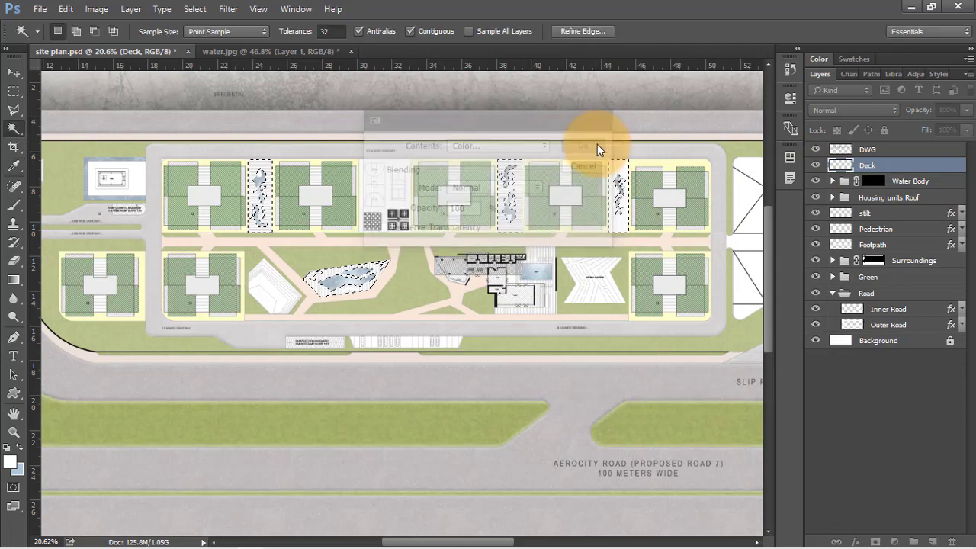
Step: Place the Deck layer in a new layer group named Deck
{"action": "scroll", "coordinate": [112, 189], "scroll_direction": "up", "scroll_amount": 8}
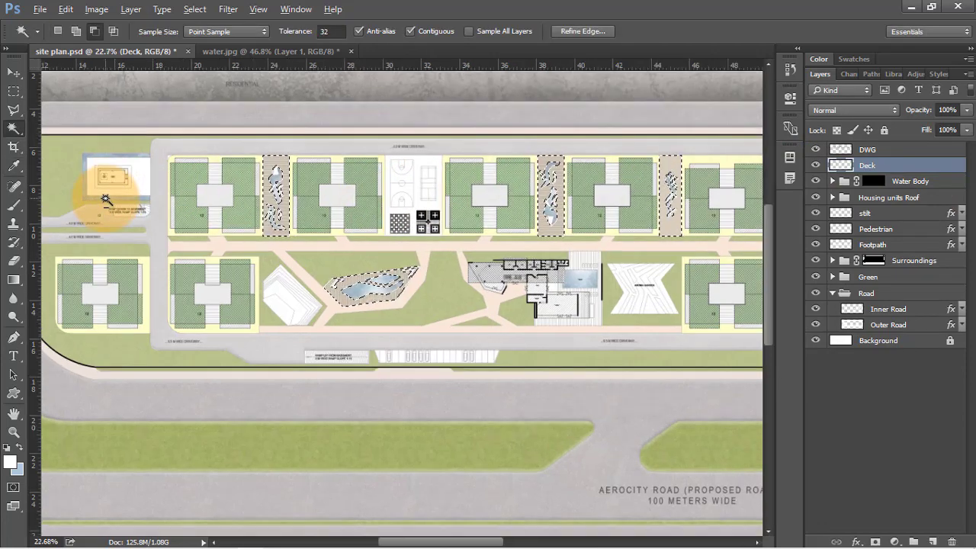
{"action": "scroll", "coordinate": [333, 216], "scroll_direction": "up", "scroll_amount": 1}
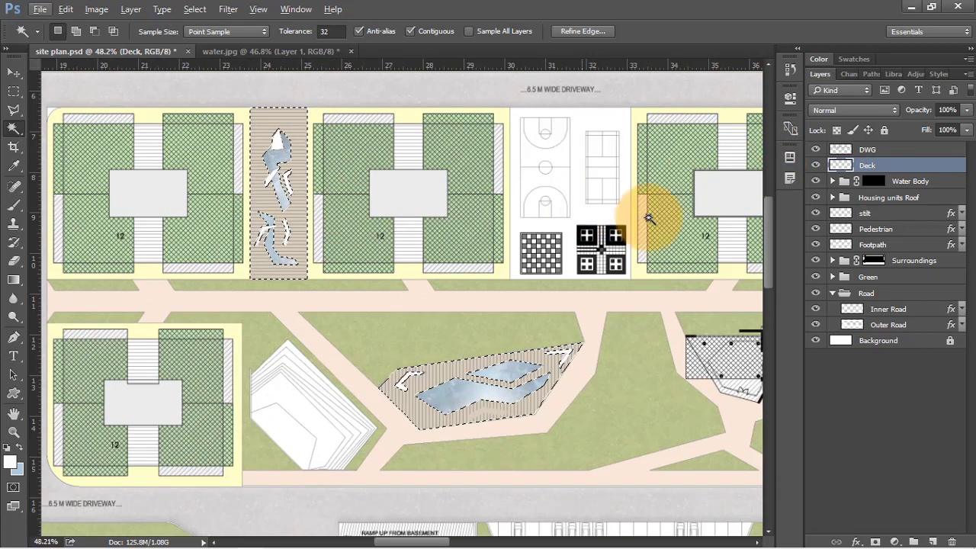
{"action": "left_click", "coordinate": [918, 540]}
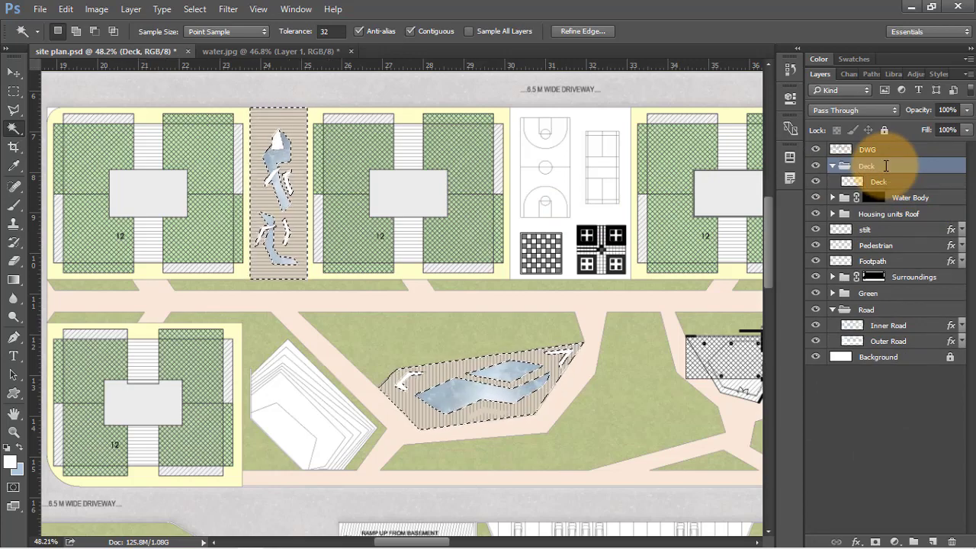
Step: Invert the deck selection and use it to add a layer mask to the Deck group
{"action": "key", "text": "ctrl+shift+i"}
{"action": "scroll", "coordinate": [359, 219], "scroll_direction": "down", "scroll_amount": 5}
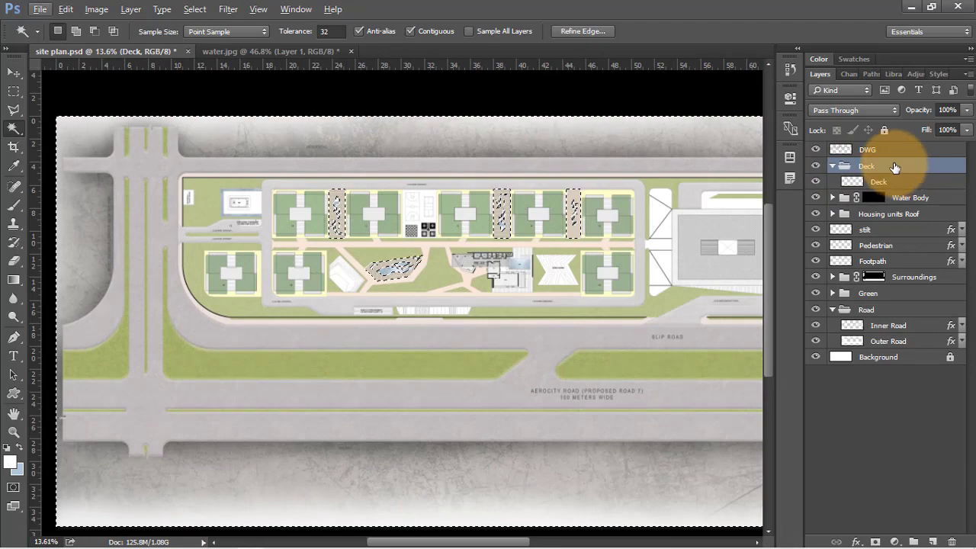
{"action": "left_click", "coordinate": [875, 541]}
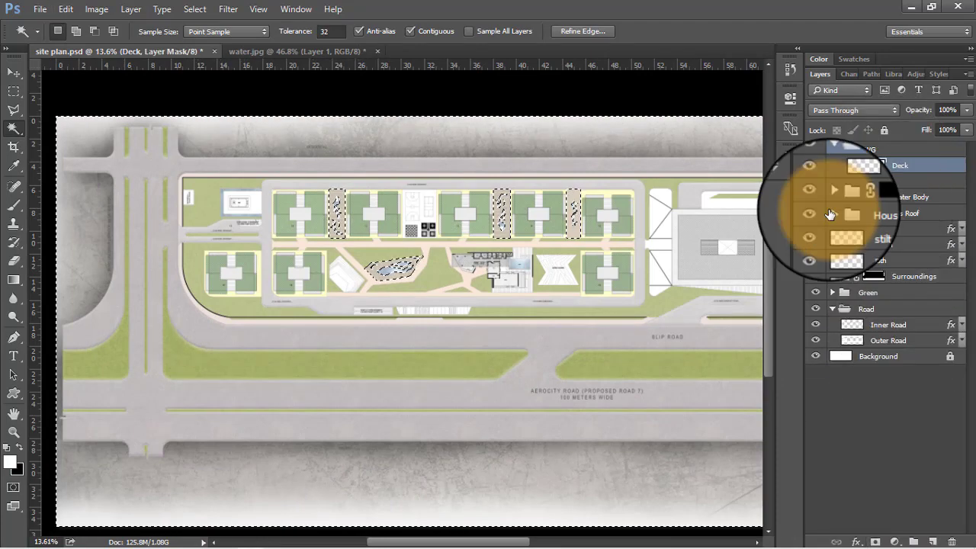
Step: Clear the active selection around the deck areas
{"action": "key", "text": "Delete"}
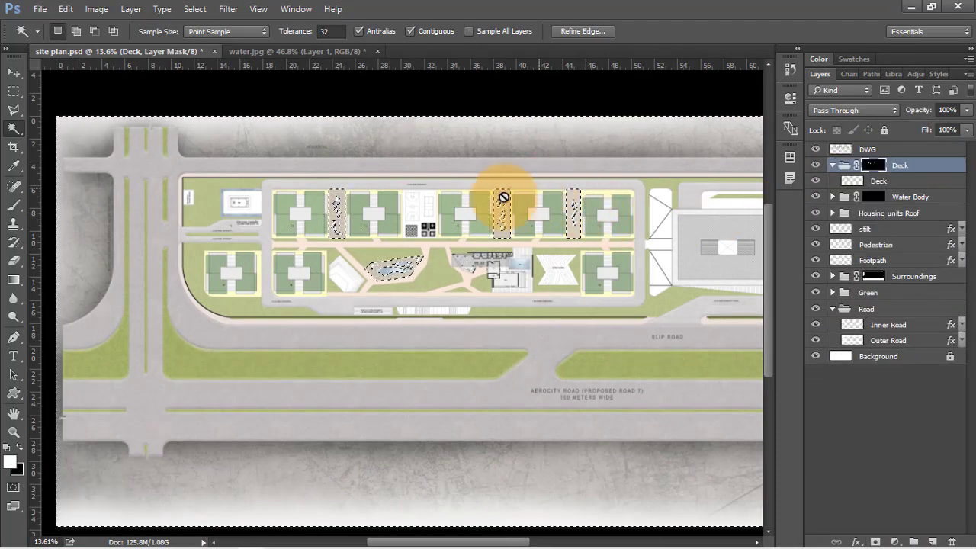
{"action": "scroll", "coordinate": [503, 197], "scroll_direction": "up", "scroll_amount": 4}
{"action": "key", "text": "ctrl+d"}
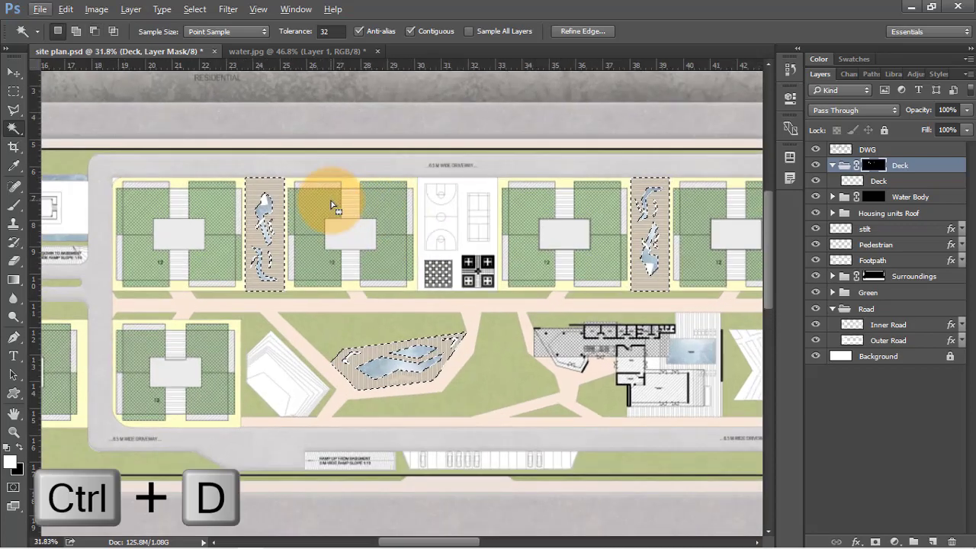
{"action": "scroll", "coordinate": [282, 279], "scroll_direction": "up", "scroll_amount": 3}
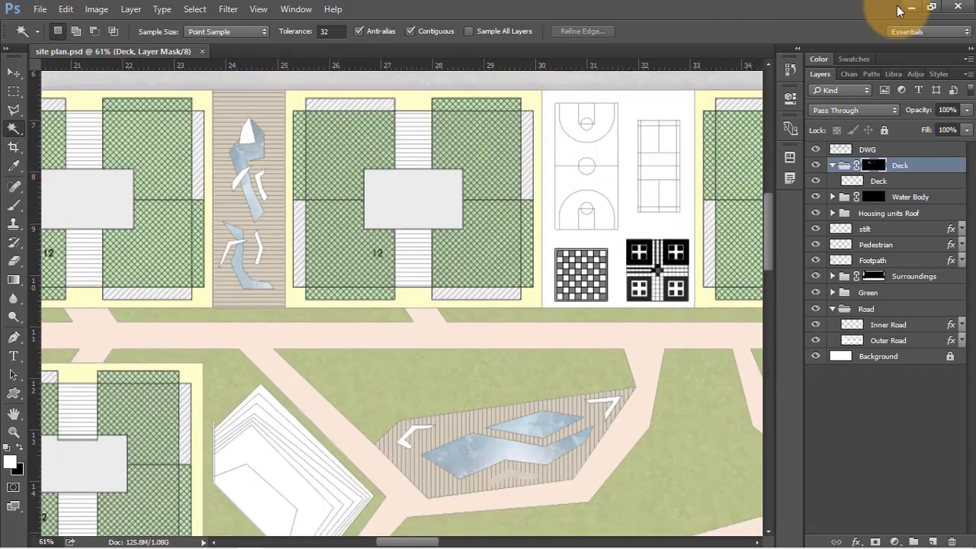
Step: Place the Deck.jpg wood texture into the site plan and move its layer into the Deck group above the beige fill
{"action": "left_click", "coordinate": [909, 9]}
{"action": "left_click", "coordinate": [344, 110]}
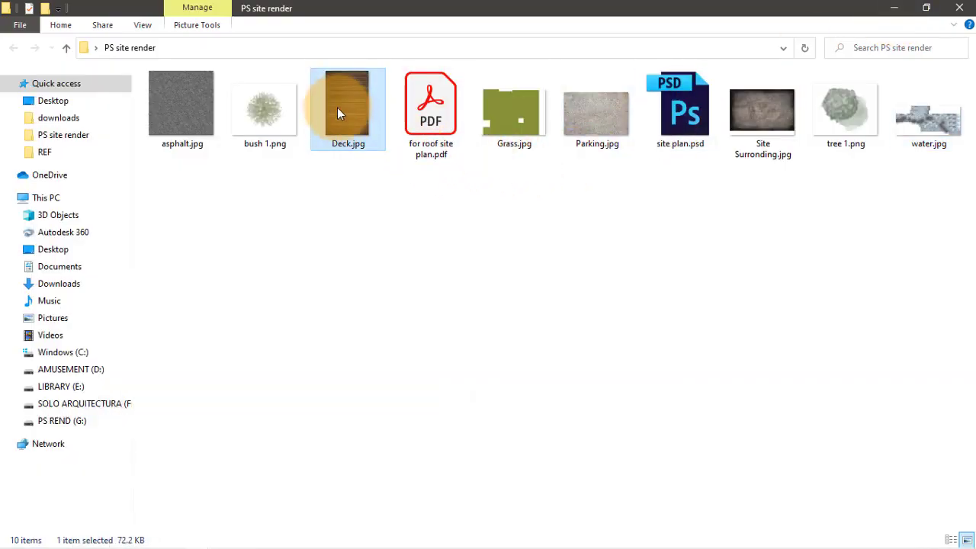
{"action": "left_click_drag", "start_coordinate": [339, 113], "coordinate": [213, 230]}
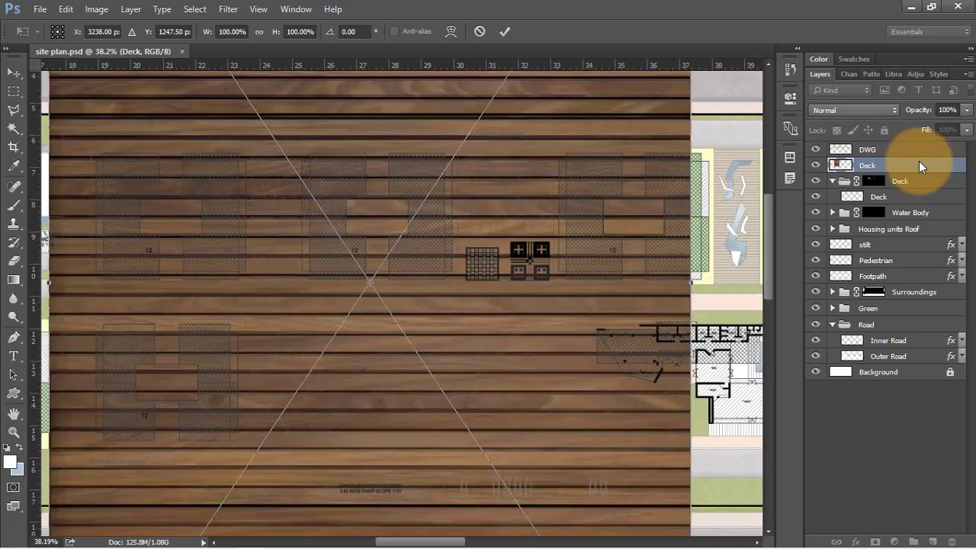
{"action": "left_click", "coordinate": [503, 31]}
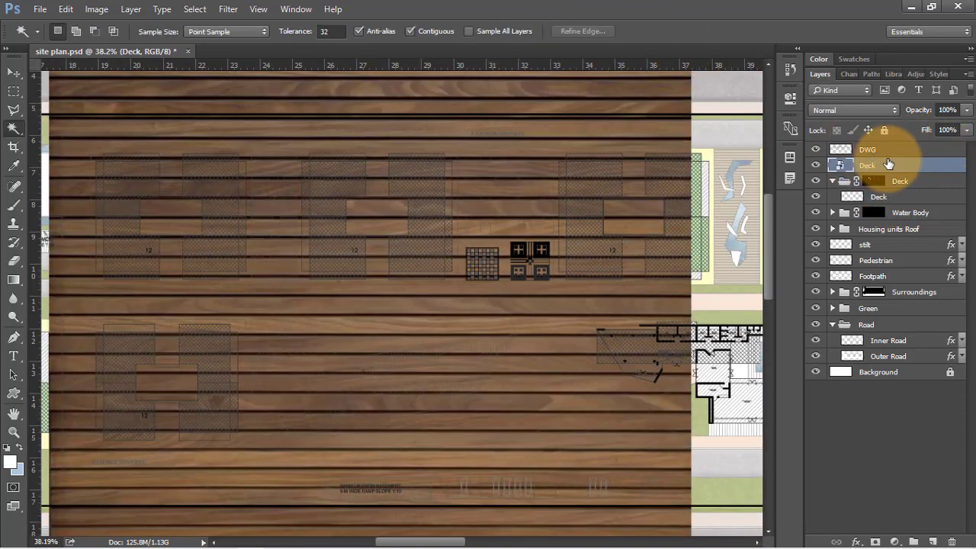
{"action": "left_click_drag", "start_coordinate": [871, 160], "coordinate": [892, 187]}
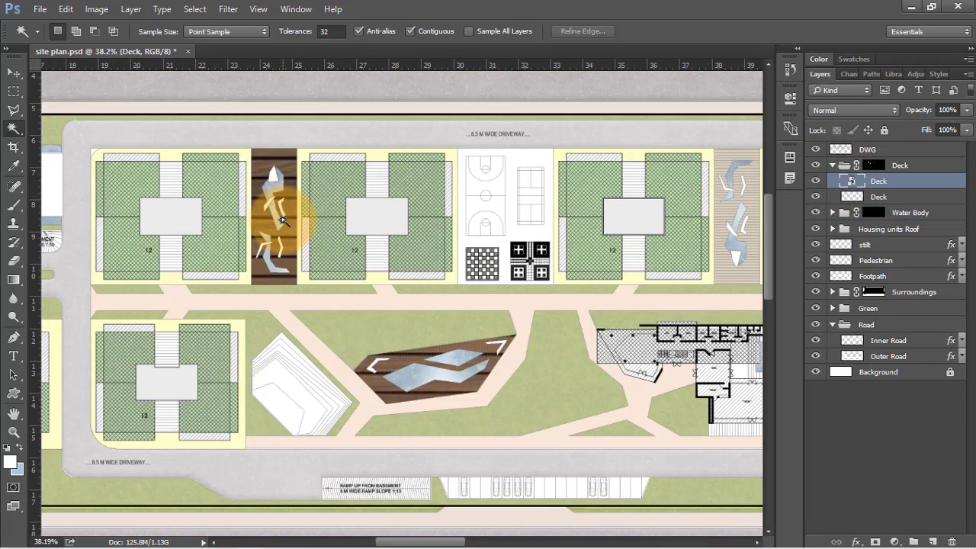
Step: Set the wood texture layer's fill to 20%
{"action": "scroll", "coordinate": [282, 220], "scroll_direction": "up", "scroll_amount": 3}
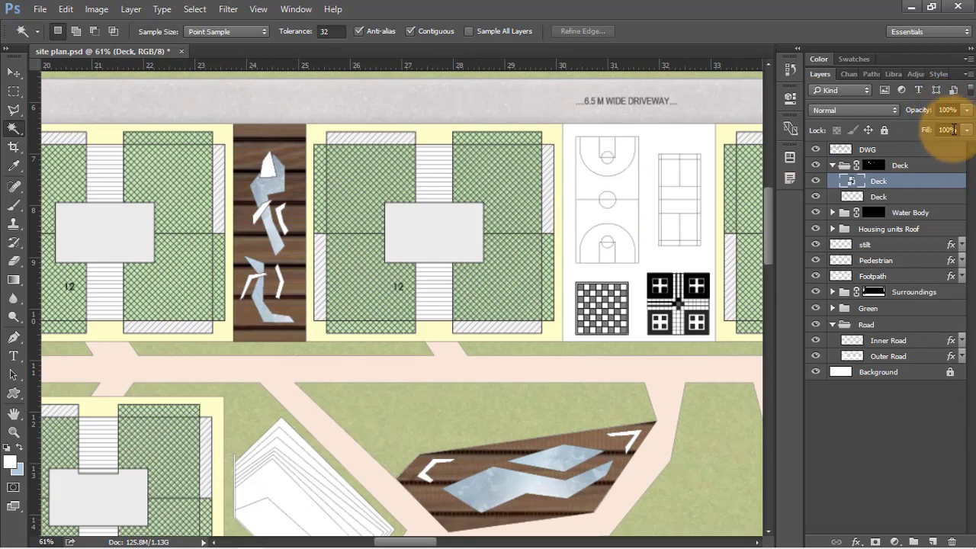
{"action": "left_click", "coordinate": [953, 129]}
{"action": "type", "text": "20"}
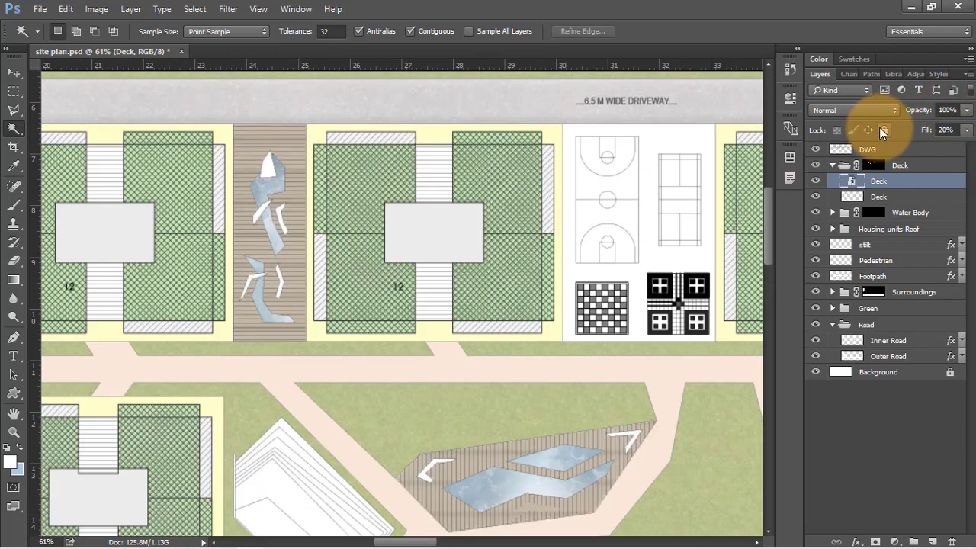
{"action": "scroll", "coordinate": [225, 199], "scroll_direction": "down", "scroll_amount": 2}
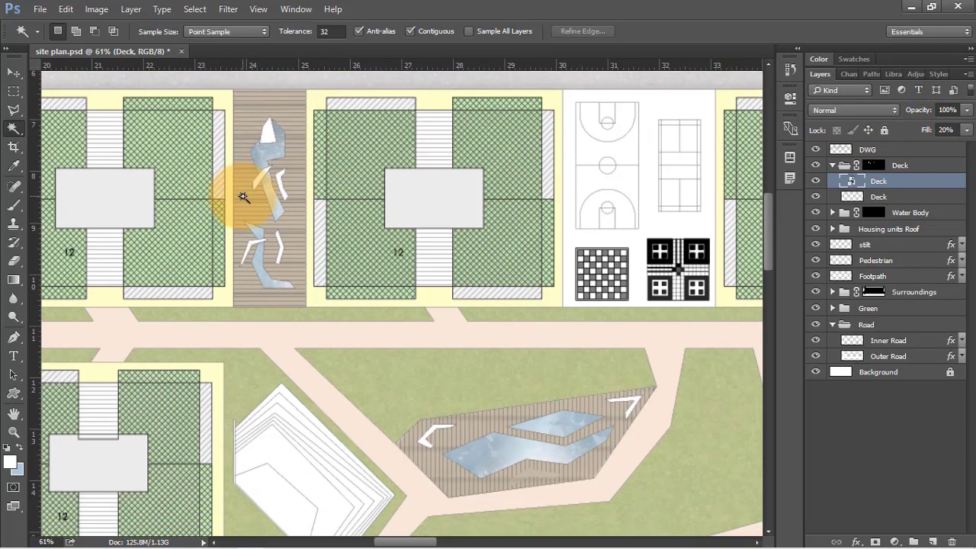
Step: Scale the wood texture to about 33% with Free Transform and position it over the first deck strip and the central deck
{"action": "key", "text": "ctrl+t"}
{"action": "scroll", "coordinate": [289, 204], "scroll_direction": "down", "scroll_amount": 5}
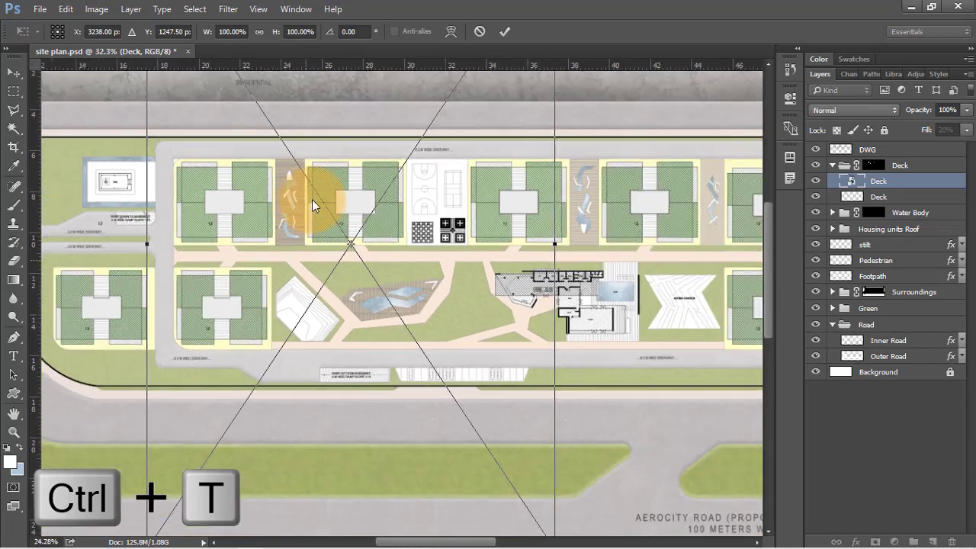
{"action": "scroll", "coordinate": [397, 199], "scroll_direction": "down", "scroll_amount": 3}
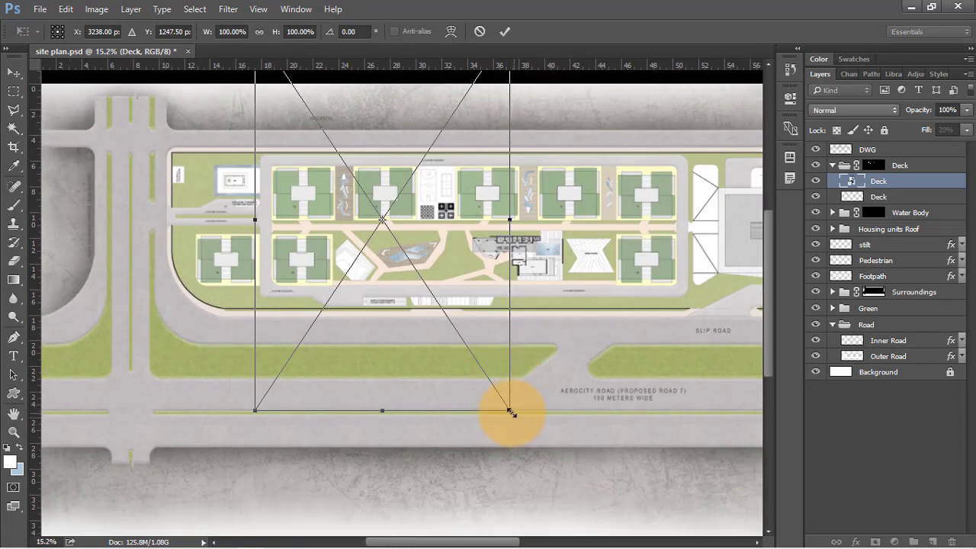
{"action": "left_click_drag", "start_coordinate": [509, 411], "coordinate": [479, 327]}
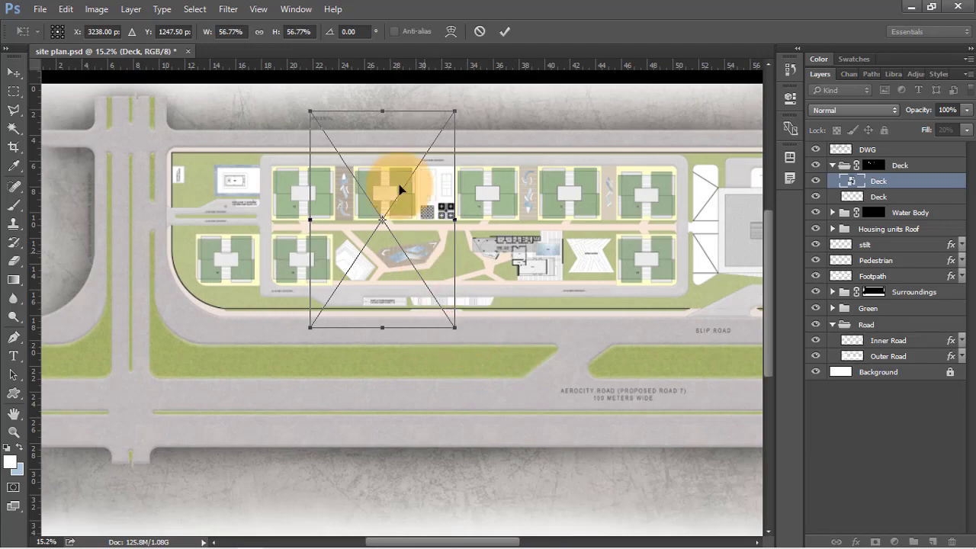
{"action": "scroll", "coordinate": [381, 196], "scroll_direction": "up", "scroll_amount": 4}
{"action": "left_click_drag", "start_coordinate": [531, 86], "coordinate": [483, 153]}
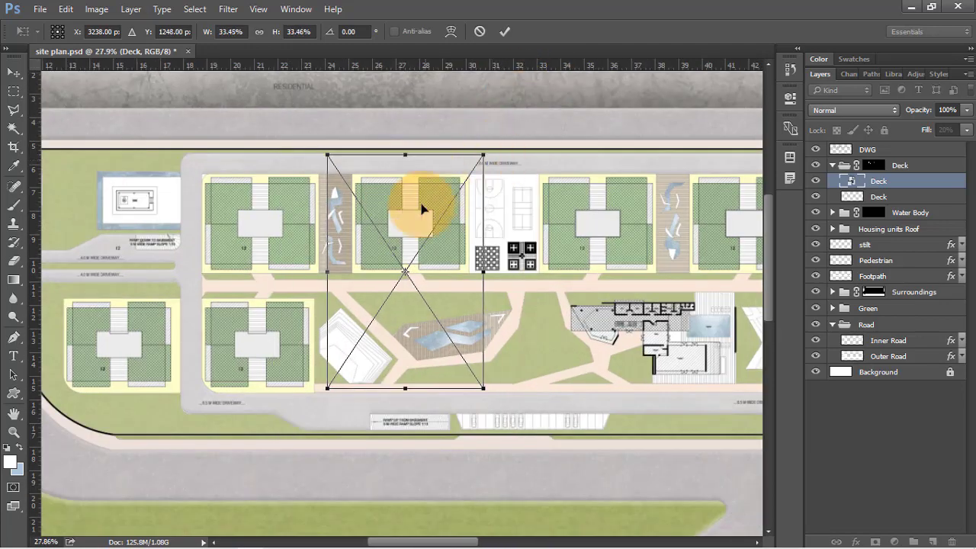
{"action": "scroll", "coordinate": [427, 229], "scroll_direction": "up", "scroll_amount": 4}
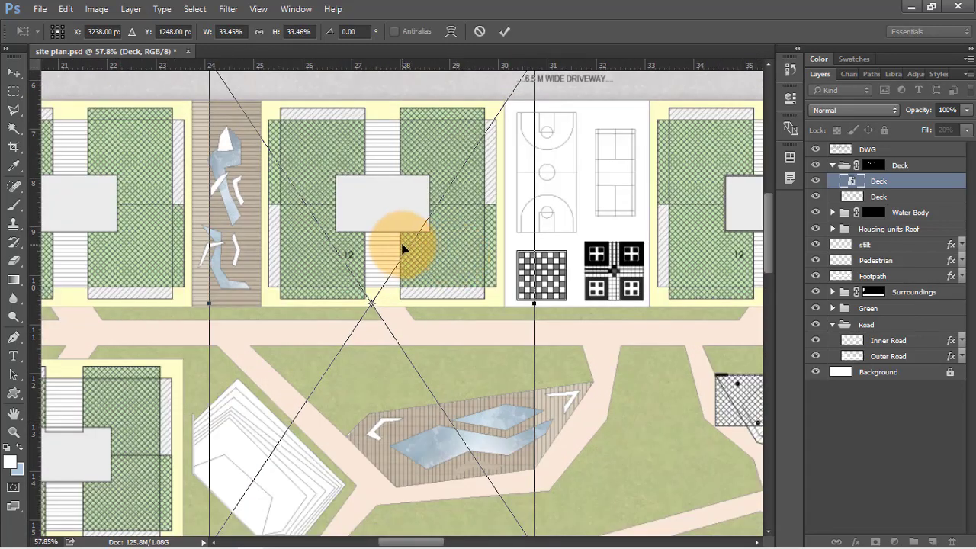
{"action": "left_click_drag", "start_coordinate": [404, 249], "coordinate": [310, 226]}
{"action": "left_click", "coordinate": [499, 34]}
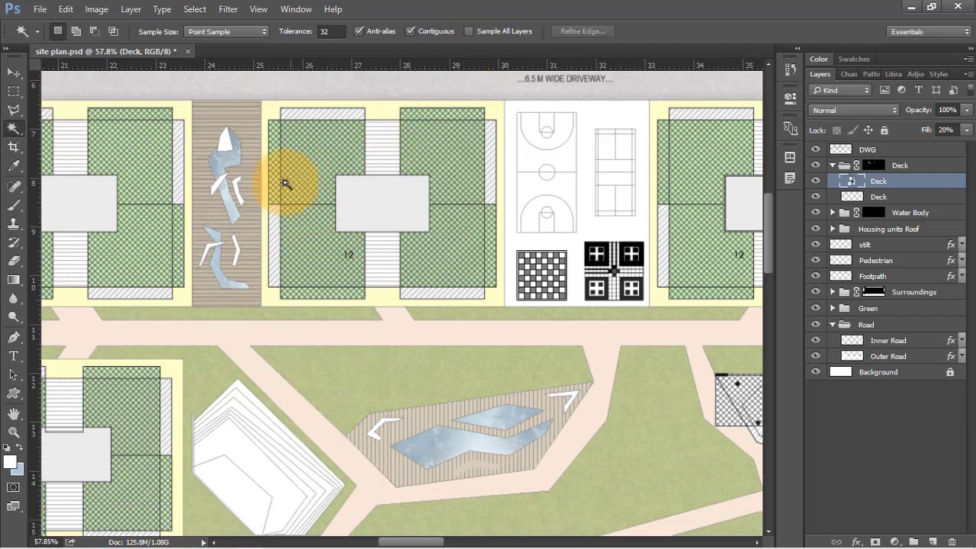
Step: Duplicate the wood texture twice inside the Deck group and place the copies over the remaining deck strips between the housing blocks
{"action": "left_click_drag", "start_coordinate": [283, 186], "coordinate": [474, 307]}
{"action": "scroll", "coordinate": [138, 236], "scroll_direction": "down", "scroll_amount": 6}
{"action": "scroll", "coordinate": [362, 248], "scroll_direction": "up", "scroll_amount": 3}
{"action": "left_click_drag", "start_coordinate": [259, 232], "coordinate": [642, 239]}
{"action": "scroll", "coordinate": [196, 212], "scroll_direction": "down", "scroll_amount": 4}
{"action": "scroll", "coordinate": [500, 214], "scroll_direction": "up", "scroll_amount": 4}
{"action": "scroll", "coordinate": [503, 217], "scroll_direction": "down", "scroll_amount": 2}
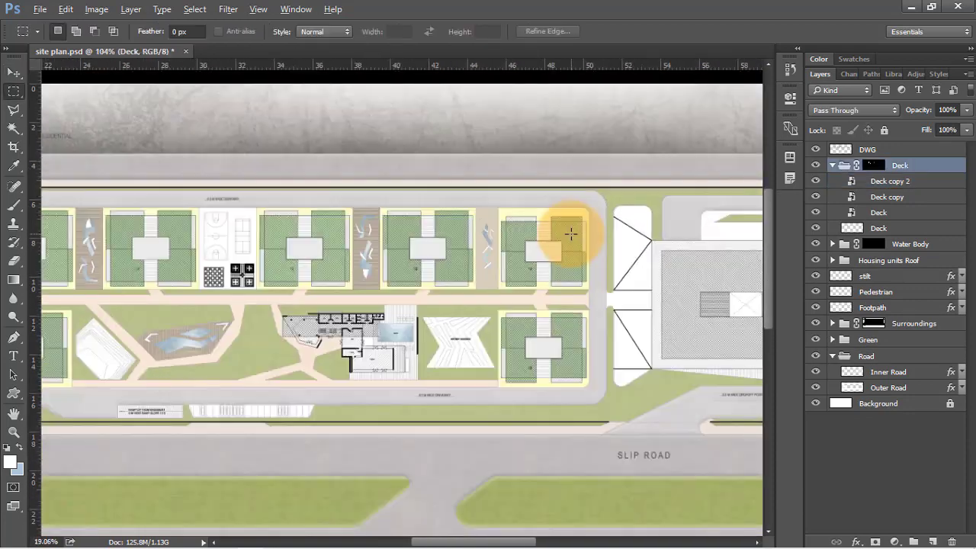
{"action": "scroll", "coordinate": [564, 235], "scroll_direction": "down", "scroll_amount": 5}
{"action": "key", "text": "v"}
{"action": "scroll", "coordinate": [306, 251], "scroll_direction": "up", "scroll_amount": 3}
{"action": "scroll", "coordinate": [304, 254], "scroll_direction": "up", "scroll_amount": 1}
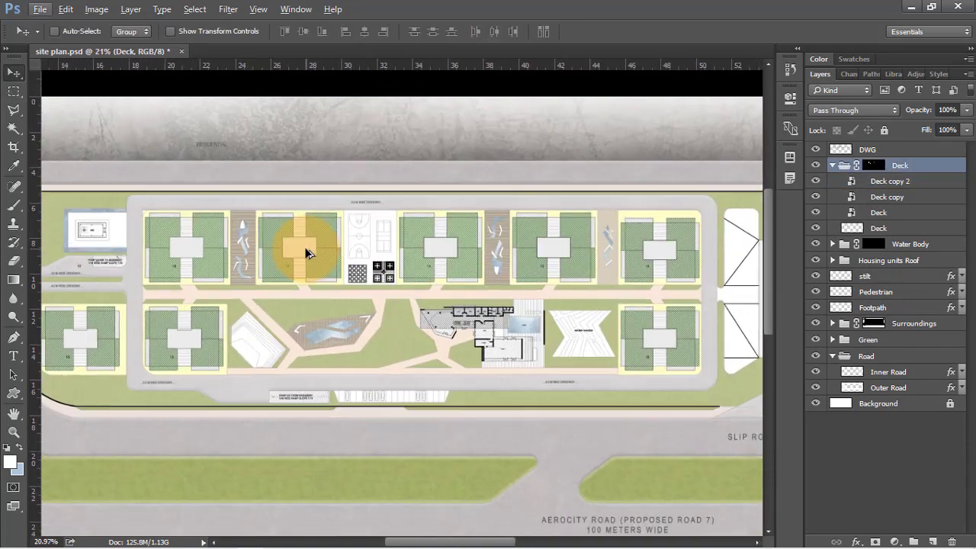
{"action": "scroll", "coordinate": [305, 271], "scroll_direction": "up", "scroll_amount": 2}
{"action": "key", "text": "m"}
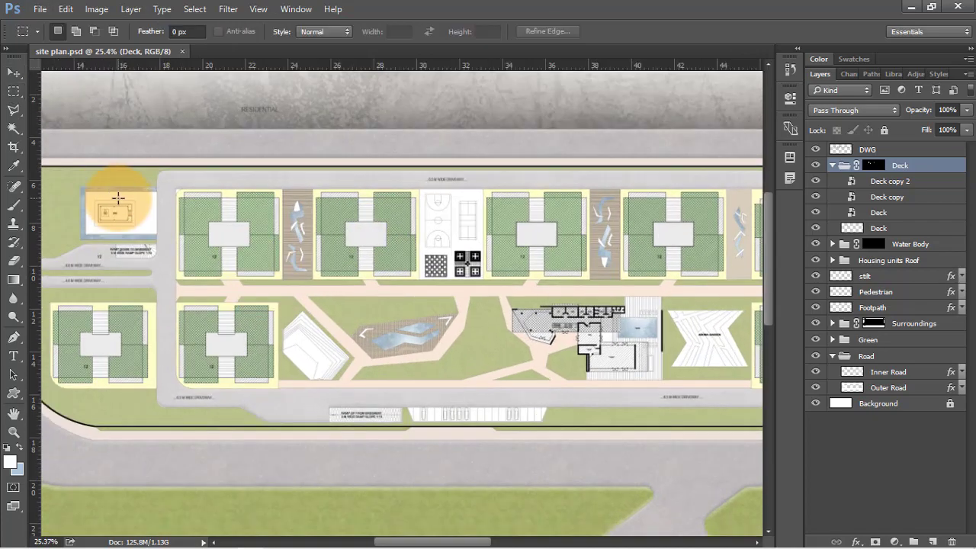
{"action": "key", "text": "v"}
Step: On the DWG layer, select the rectangular border strip around the small building beside the basement ramp with the Magic Wand
{"action": "scroll", "coordinate": [91, 209], "scroll_direction": "up", "scroll_amount": 5}
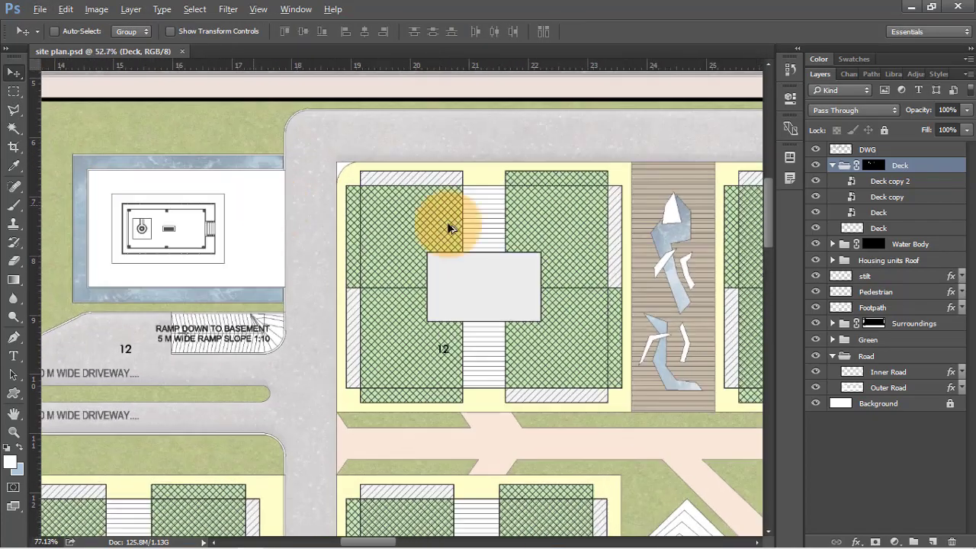
{"action": "left_click", "coordinate": [862, 150]}
{"action": "key", "text": "w"}
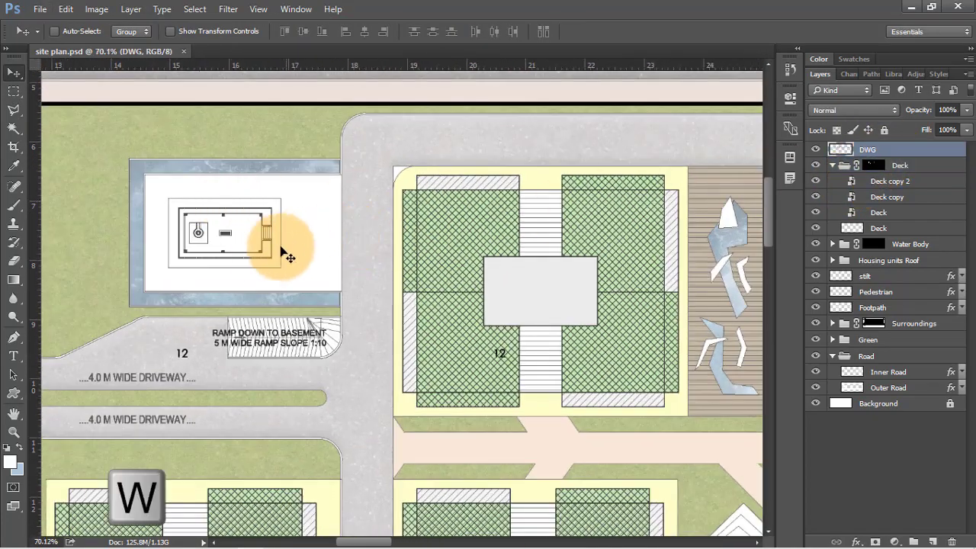
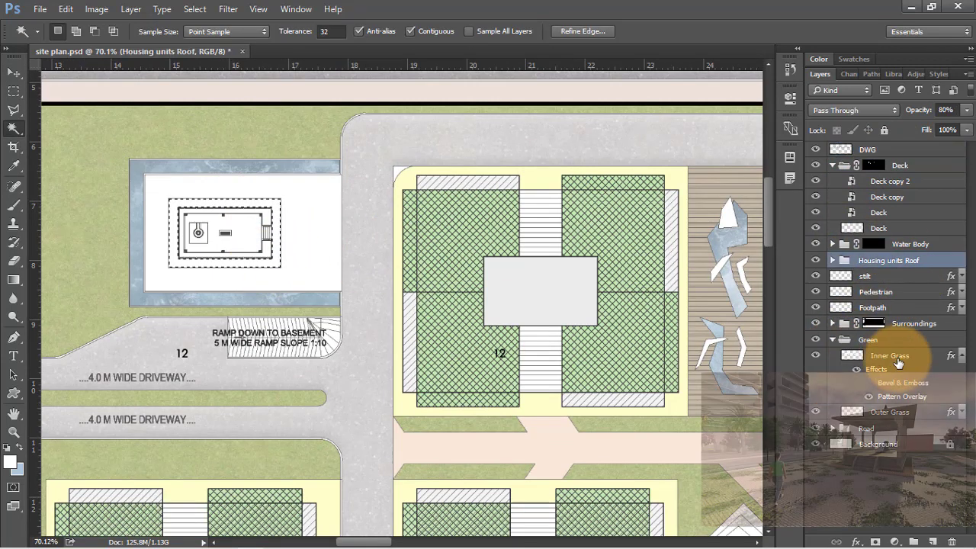
Step: Fill the selected strip around the small building with white on the Inner Grass layer so it takes the grass pattern
{"action": "left_click", "coordinate": [898, 358]}
{"action": "key", "text": "shift+BackSpace"}
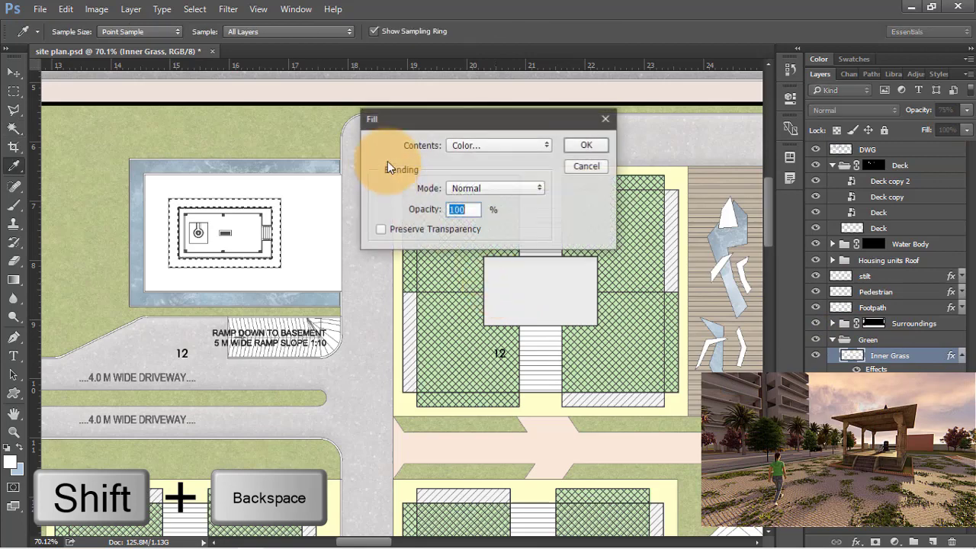
{"action": "left_click", "coordinate": [476, 145]}
{"action": "left_click", "coordinate": [476, 145]}
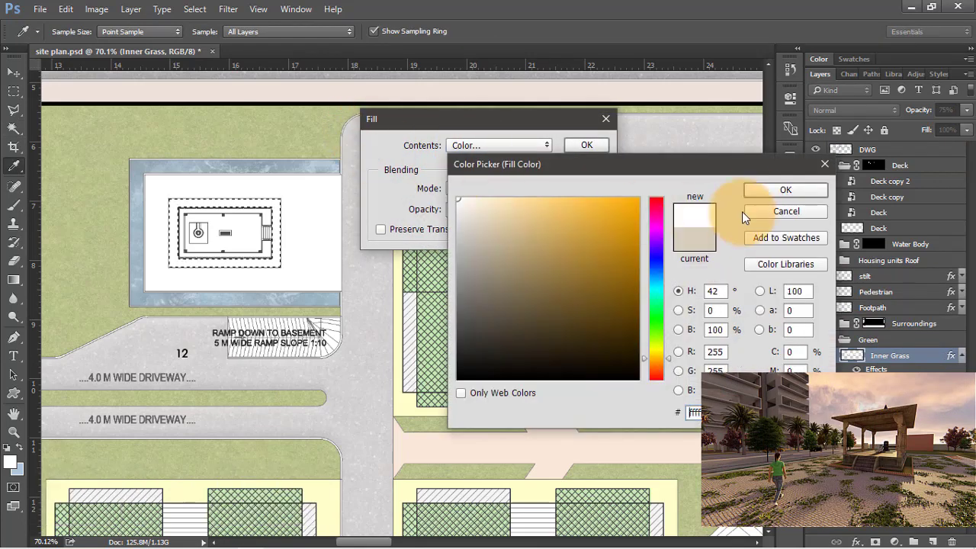
{"action": "left_click", "coordinate": [785, 190]}
{"action": "left_click", "coordinate": [586, 145]}
{"action": "key", "text": "w"}
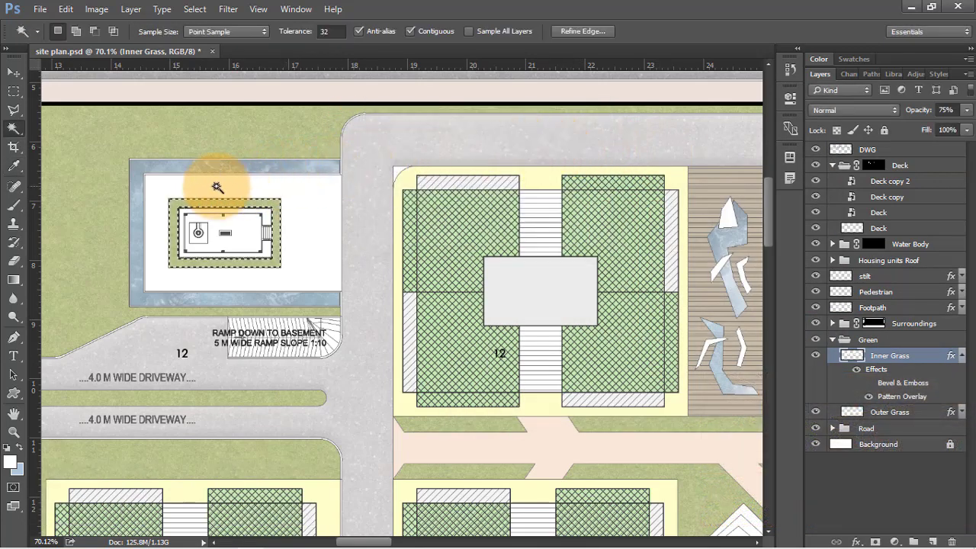
Step: Select the white area between the grass strip and the surrounding water on the DWG layer and add a new layer
{"action": "left_click", "coordinate": [881, 149]}
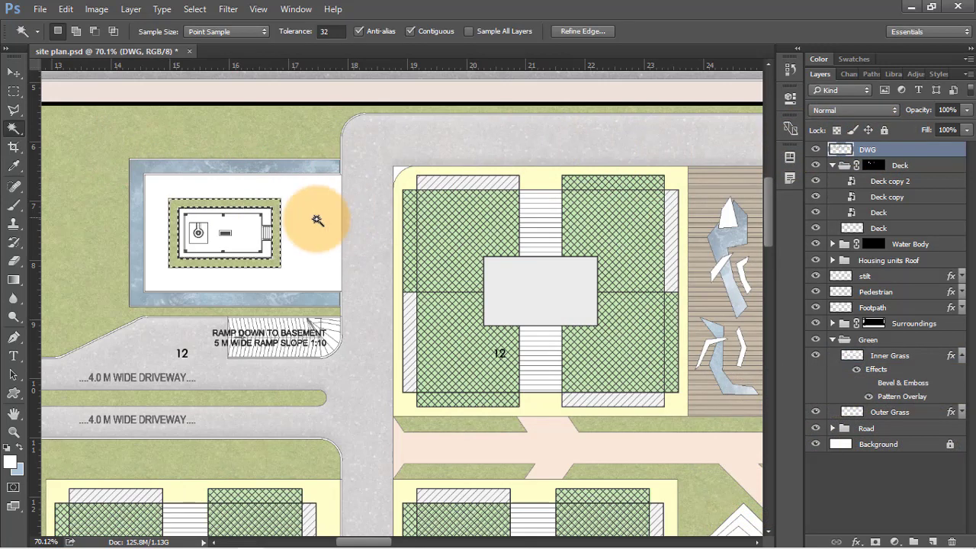
{"action": "left_click", "coordinate": [932, 541]}
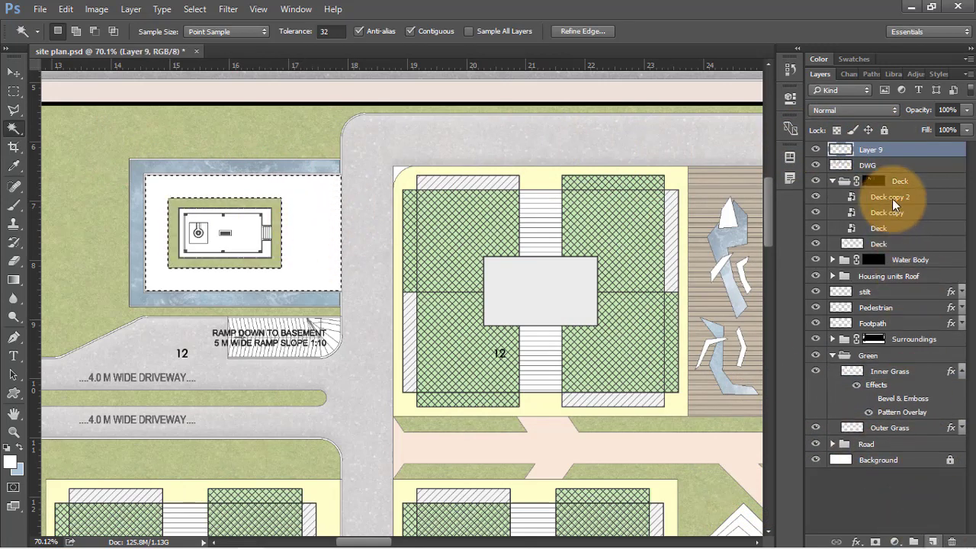
Step: Move Layer 9 below the DWG layer and fill the selected court around the temple with light grey
{"action": "left_click_drag", "start_coordinate": [883, 153], "coordinate": [839, 169]}
{"action": "left_click", "coordinate": [465, 205]}
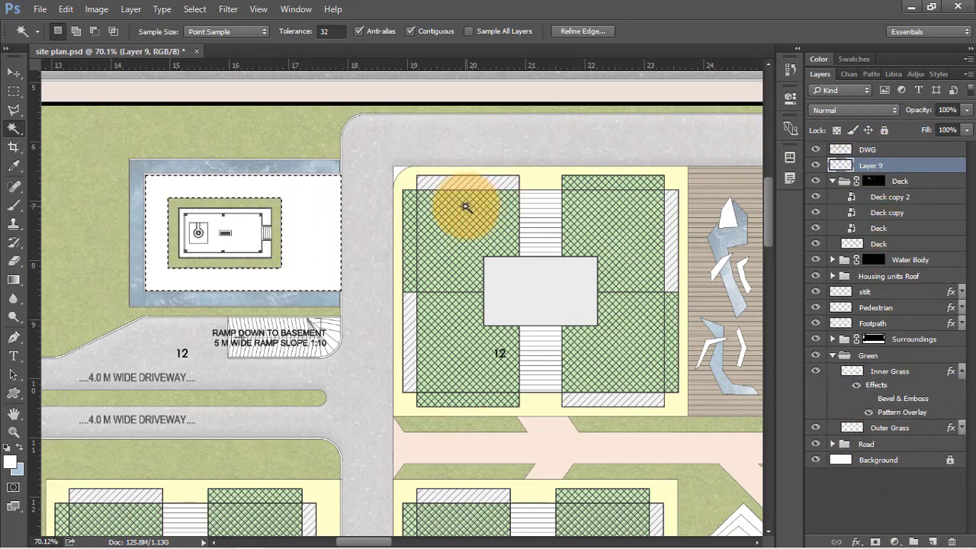
{"action": "key", "text": "shift+BackSpace"}
{"action": "left_click", "coordinate": [485, 147]}
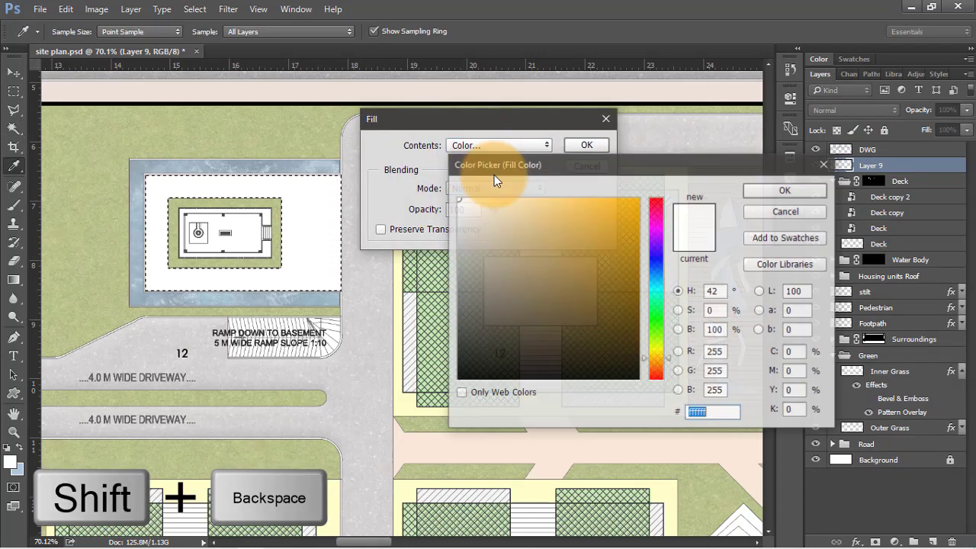
{"action": "left_click_drag", "start_coordinate": [468, 215], "coordinate": [440, 213]}
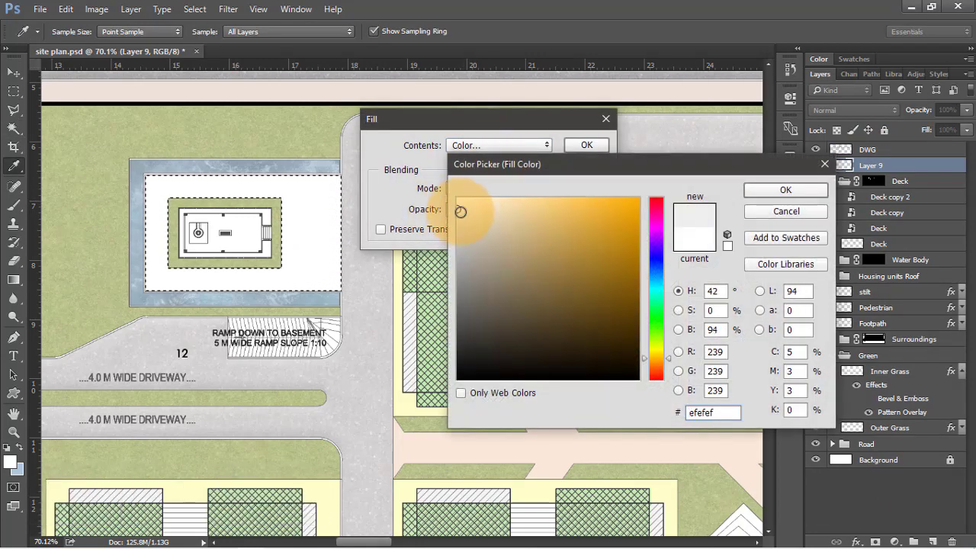
{"action": "left_click", "coordinate": [765, 193]}
{"action": "left_click", "coordinate": [584, 145]}
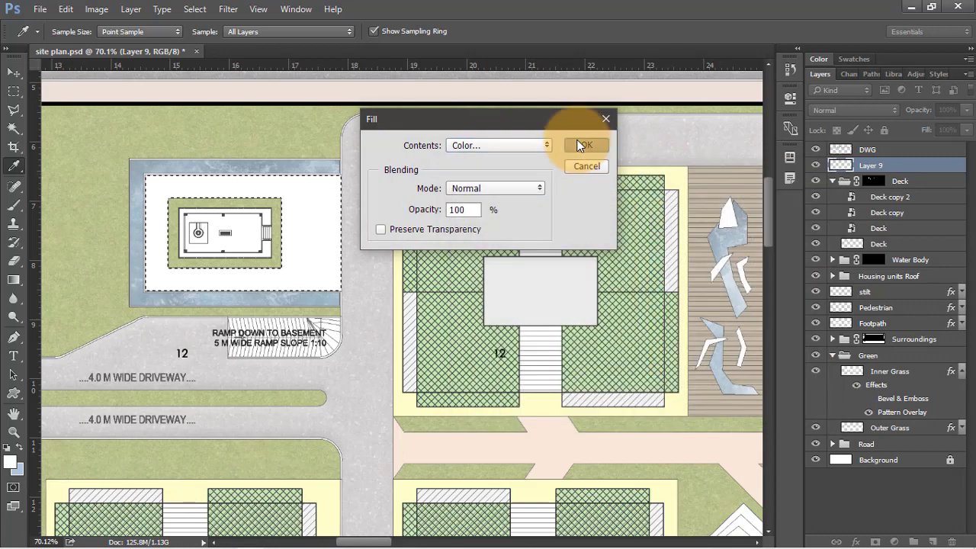
{"action": "key", "text": "w"}
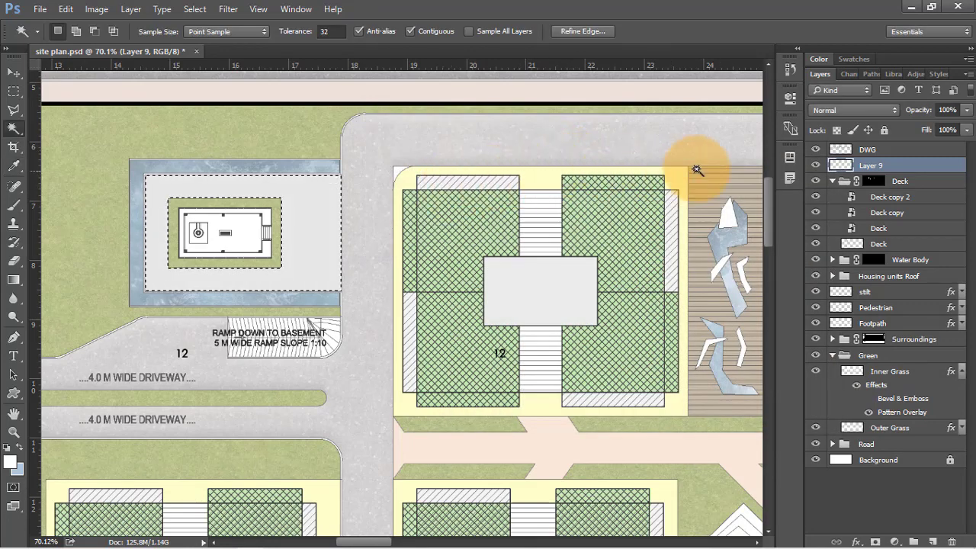
Step: Make a rectangular selection around the temple building's outer walls and add a new layer beneath DWG
{"action": "left_click", "coordinate": [869, 156]}
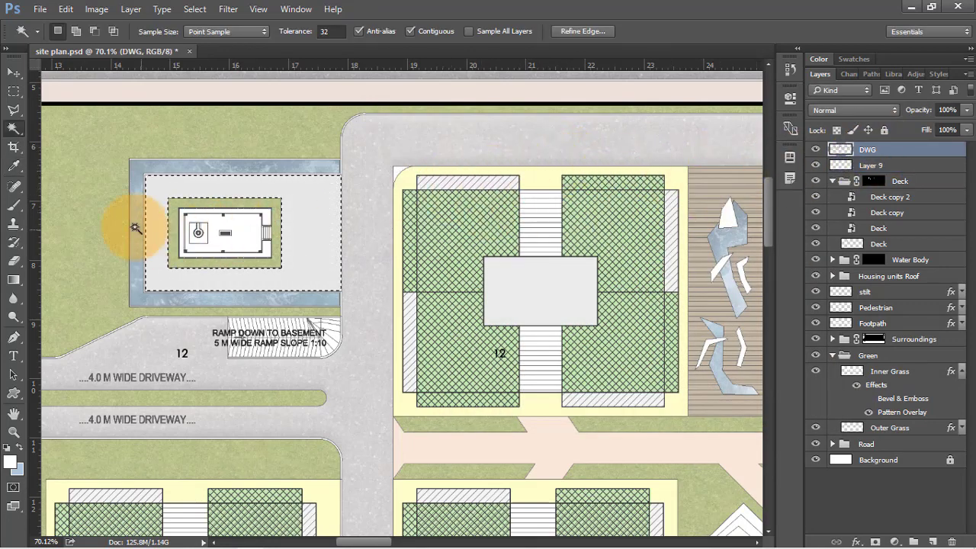
{"action": "scroll", "coordinate": [134, 227], "scroll_direction": "up", "scroll_amount": 4}
{"action": "key", "text": "m"}
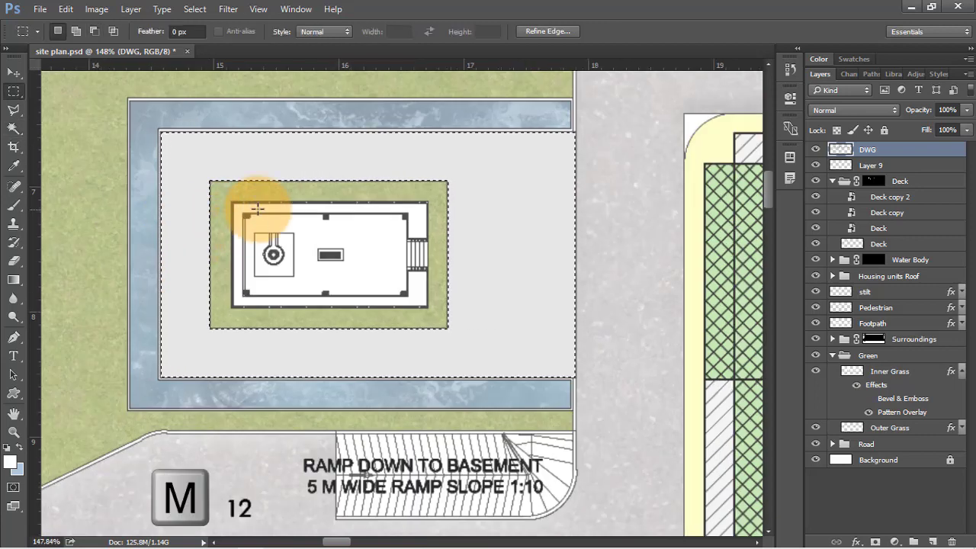
{"action": "left_click_drag", "start_coordinate": [231, 203], "coordinate": [426, 308]}
{"action": "scroll", "coordinate": [326, 246], "scroll_direction": "down", "scroll_amount": 3}
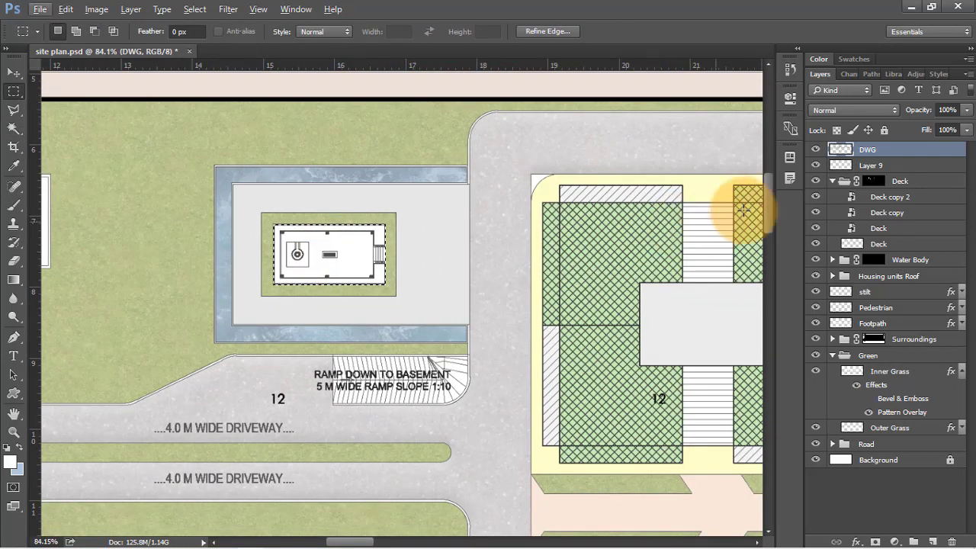
{"action": "left_click", "coordinate": [932, 541]}
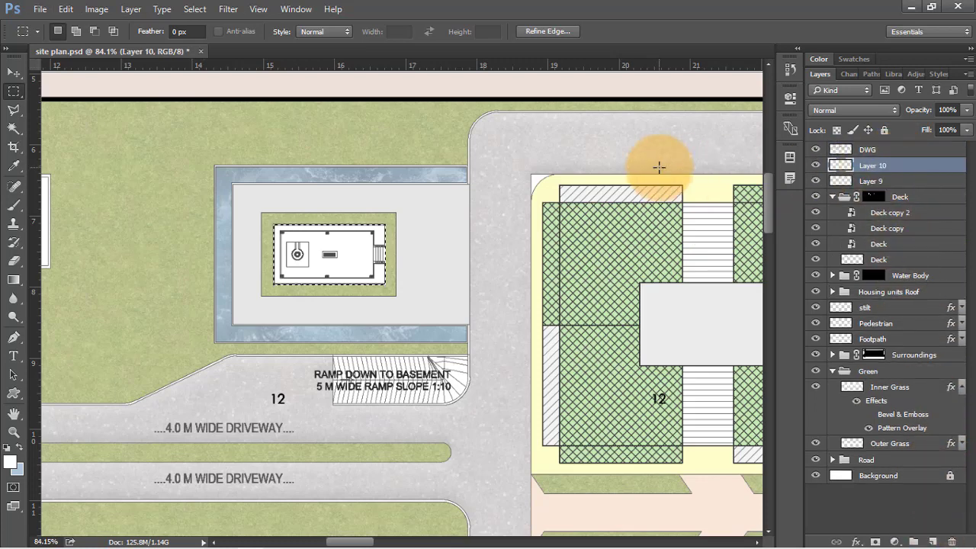
Step: Fill the temple building selection on Layer 10 with the beige colour edddb6
{"action": "key", "text": "shift+BackSpace"}
{"action": "left_click", "coordinate": [496, 146]}
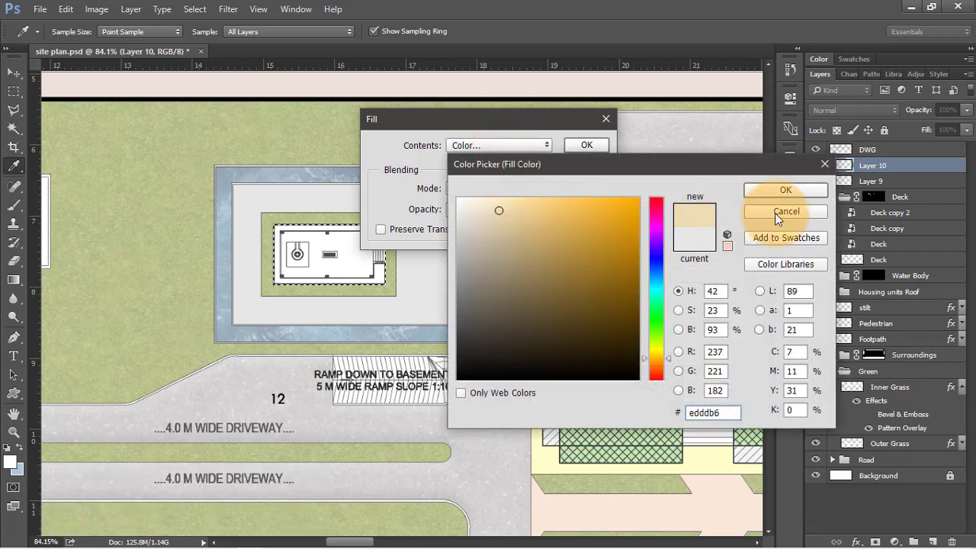
{"action": "left_click", "coordinate": [750, 190]}
{"action": "left_click", "coordinate": [589, 144]}
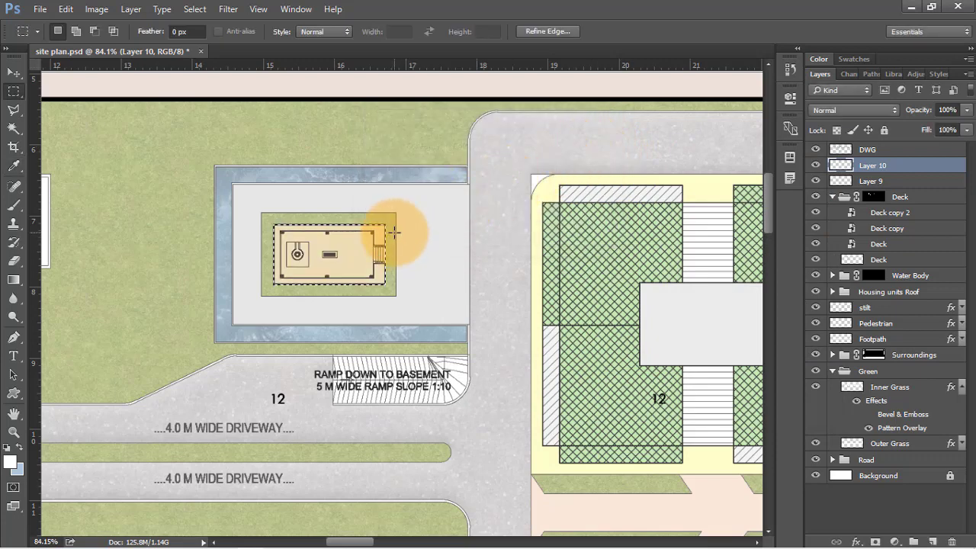
Step: Refill the temple building selection with the paler beige colour ebdebf
{"action": "key", "text": "shift+F5"}
{"action": "left_click", "coordinate": [496, 145]}
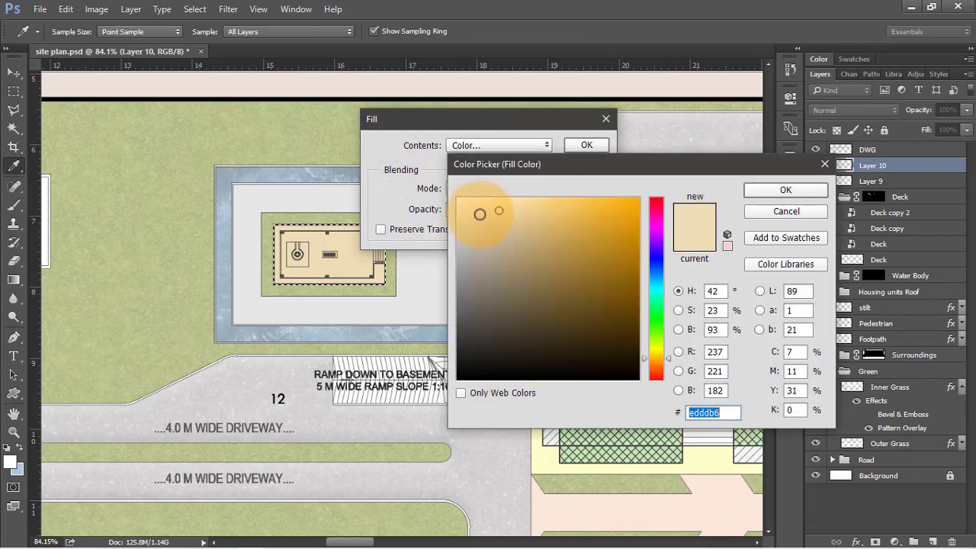
{"action": "left_click", "coordinate": [784, 191]}
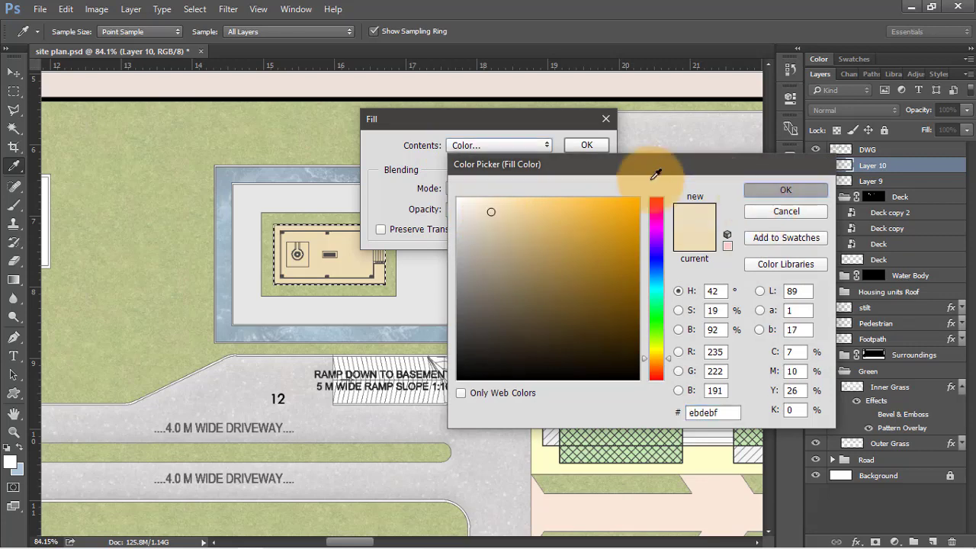
{"action": "left_click", "coordinate": [586, 145]}
{"action": "key", "text": "m"}
Step: Group Layer 10 and Layer 9 into a layer group named Temple and clear the selection
{"action": "left_click", "coordinate": [873, 181], "text": "shift"}
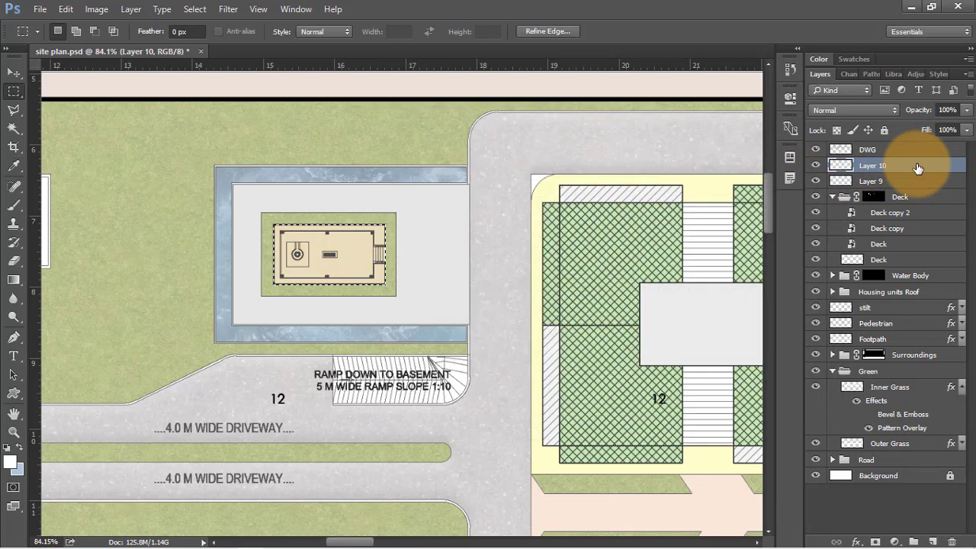
{"action": "left_click_drag", "start_coordinate": [917, 166], "coordinate": [913, 541]}
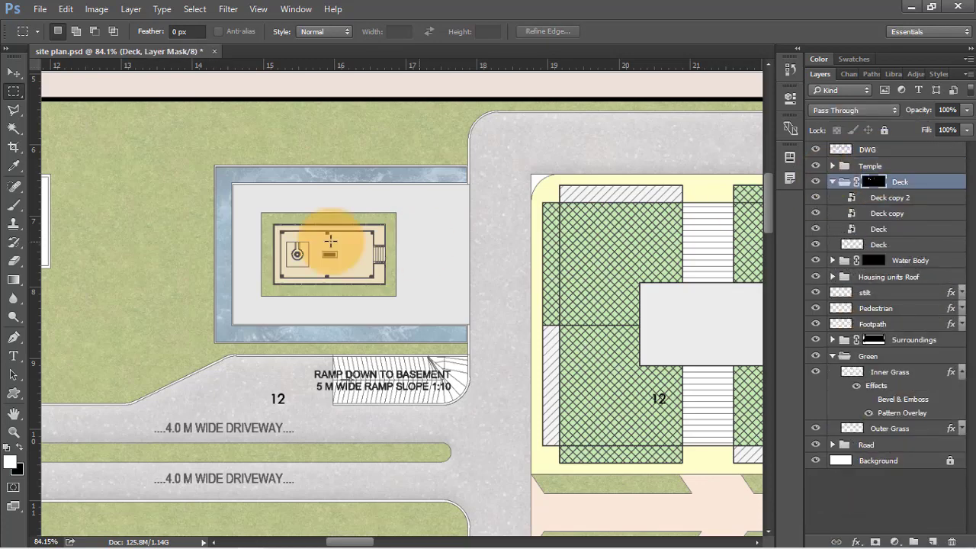
{"action": "key", "text": "v"}
Step: Outline the stepped amphitheatre beside the water deck with a Polygonal Lasso selection, using the DWG layer
{"action": "scroll", "coordinate": [185, 197], "scroll_direction": "down", "scroll_amount": 5}
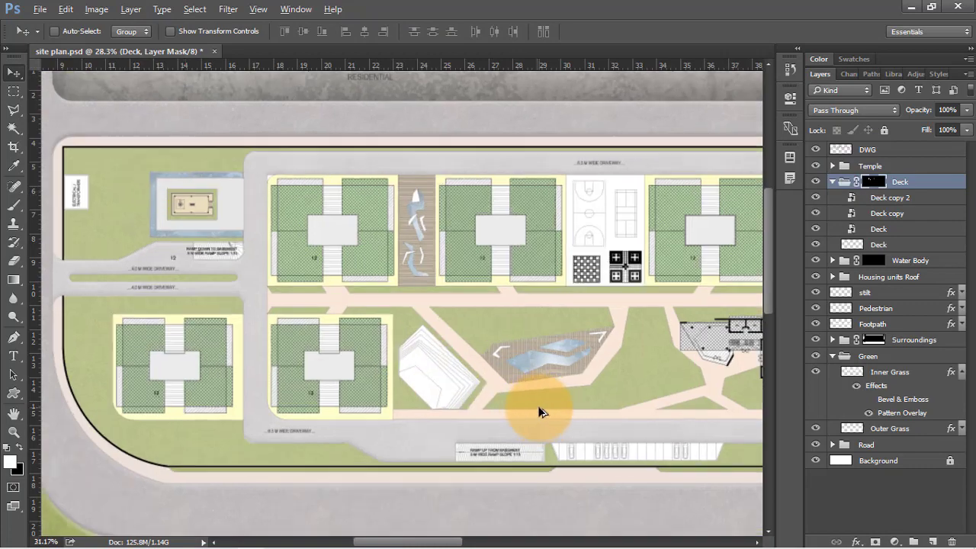
{"action": "scroll", "coordinate": [537, 409], "scroll_direction": "up", "scroll_amount": 2}
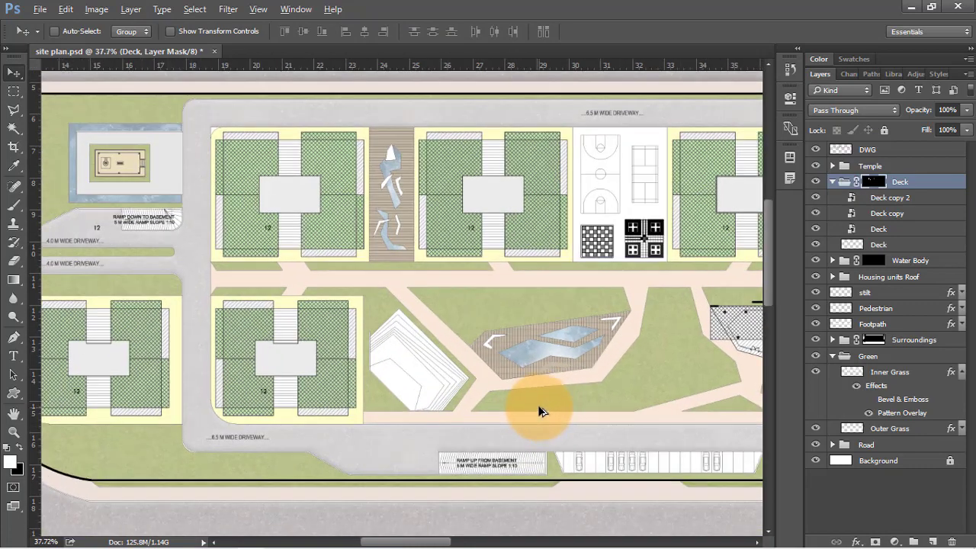
{"action": "scroll", "coordinate": [516, 395], "scroll_direction": "up", "scroll_amount": 1}
{"action": "scroll", "coordinate": [417, 375], "scroll_direction": "up", "scroll_amount": 3}
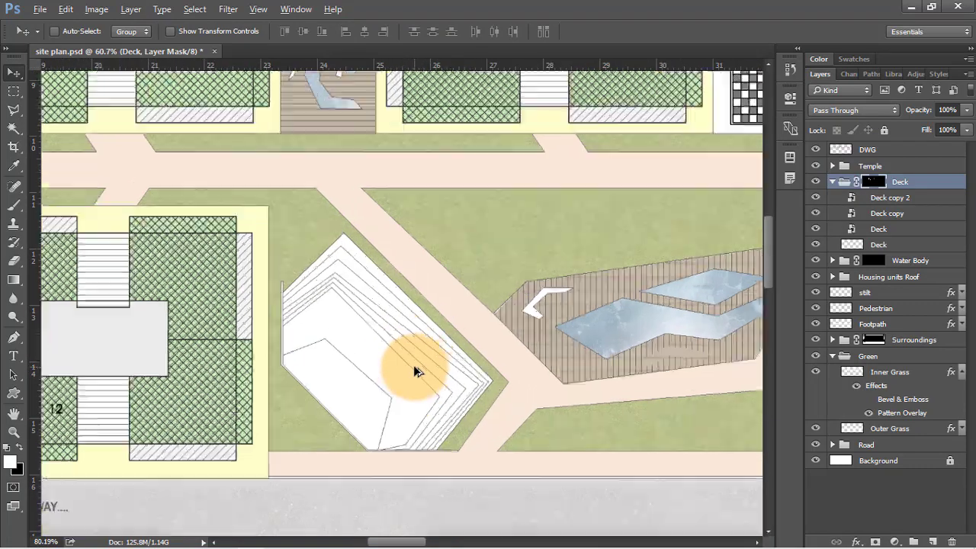
{"action": "left_click", "coordinate": [869, 151]}
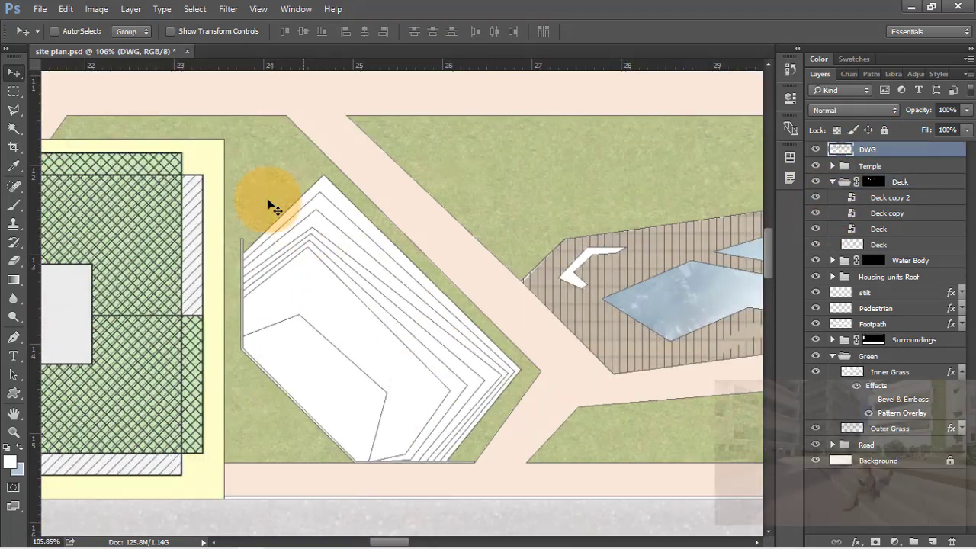
{"action": "left_click", "coordinate": [14, 109]}
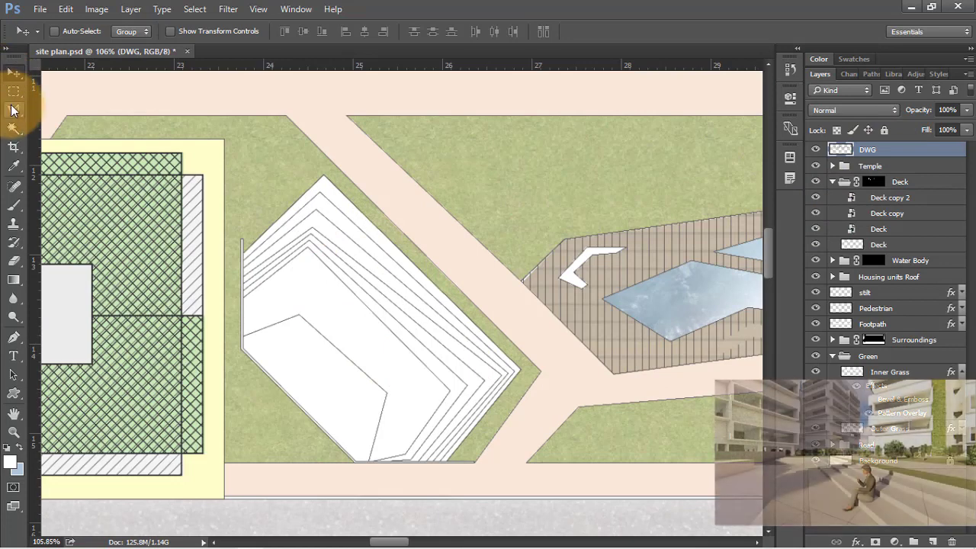
{"action": "left_click", "coordinate": [243, 254]}
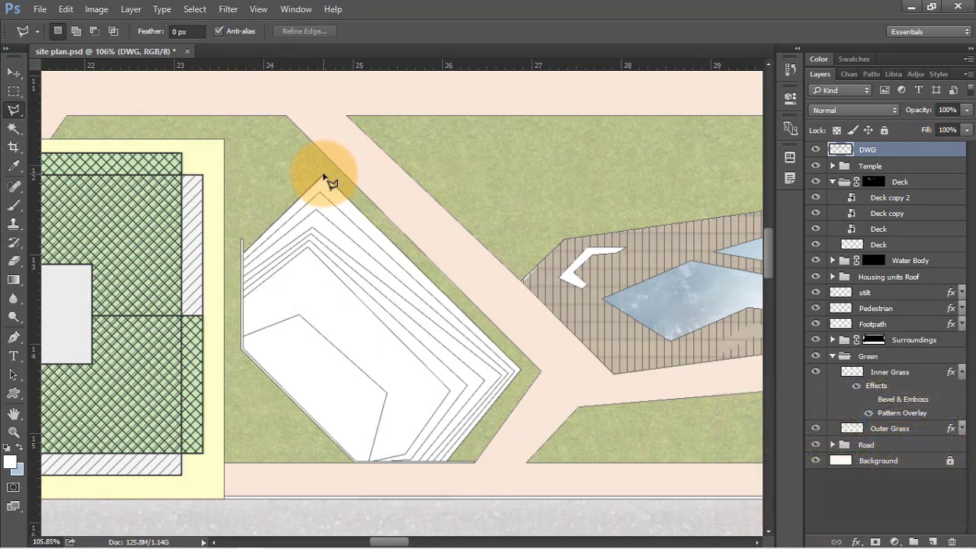
{"action": "left_click", "coordinate": [324, 177]}
{"action": "left_click", "coordinate": [519, 370]}
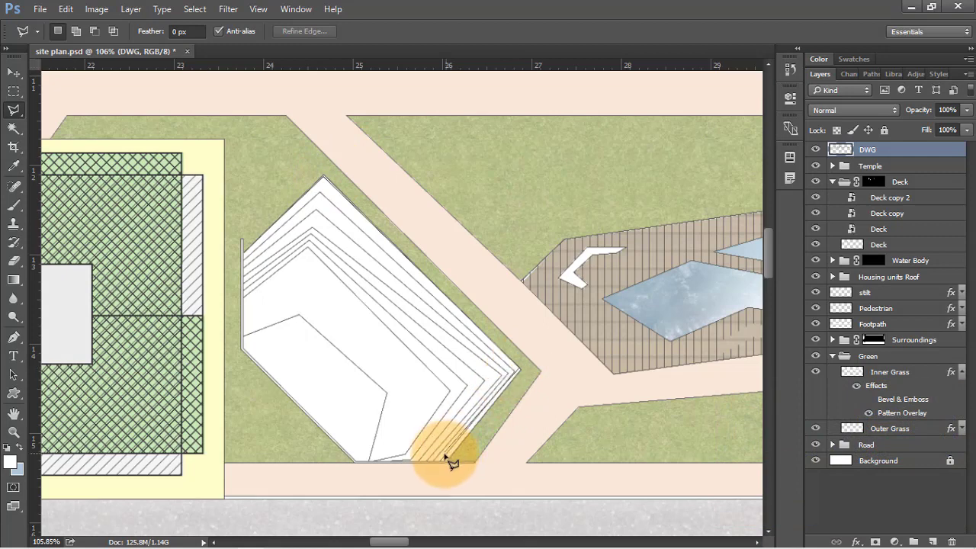
{"action": "left_click", "coordinate": [381, 461]}
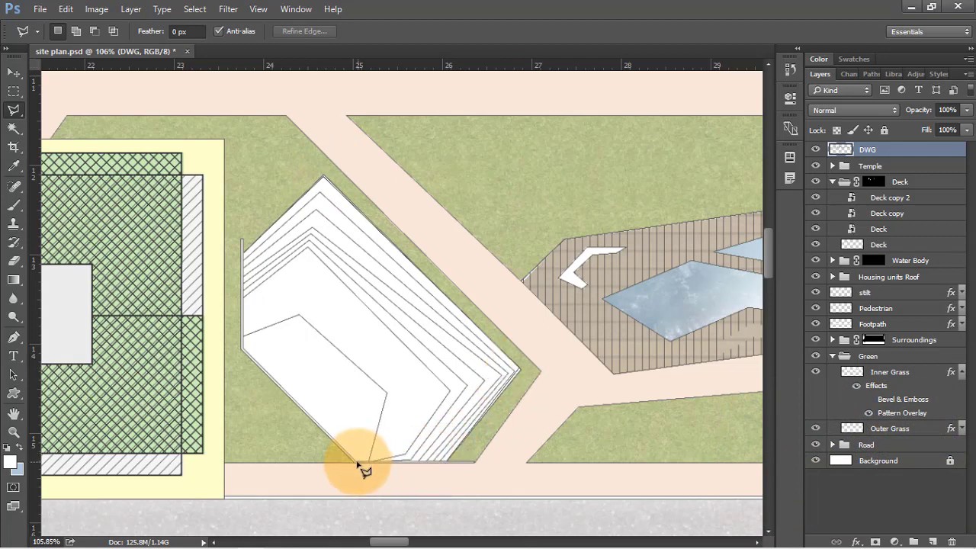
{"action": "left_click", "coordinate": [356, 464]}
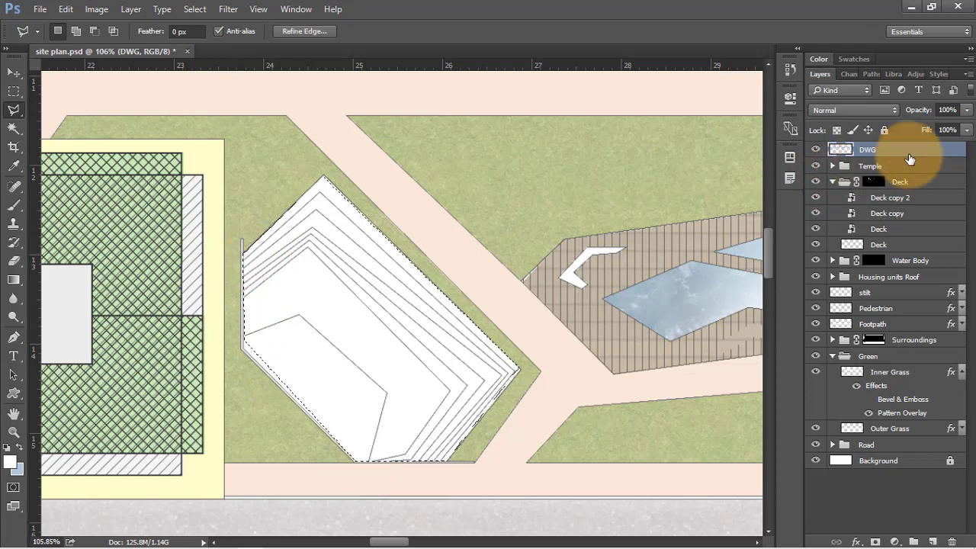
Step: Add a new layer beneath DWG and fill the amphitheatre selection with cream colour f0e7d2
{"action": "left_click", "coordinate": [932, 542]}
{"action": "left_click_drag", "start_coordinate": [865, 152], "coordinate": [868, 169]}
{"action": "key", "text": "shift+BackSpace"}
{"action": "left_click", "coordinate": [510, 143]}
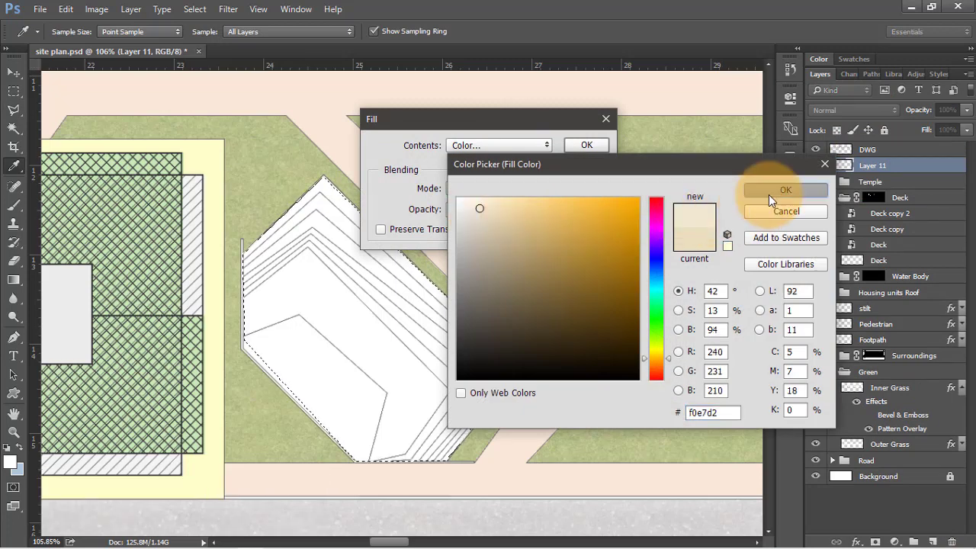
{"action": "left_click", "coordinate": [770, 192]}
{"action": "left_click", "coordinate": [584, 146]}
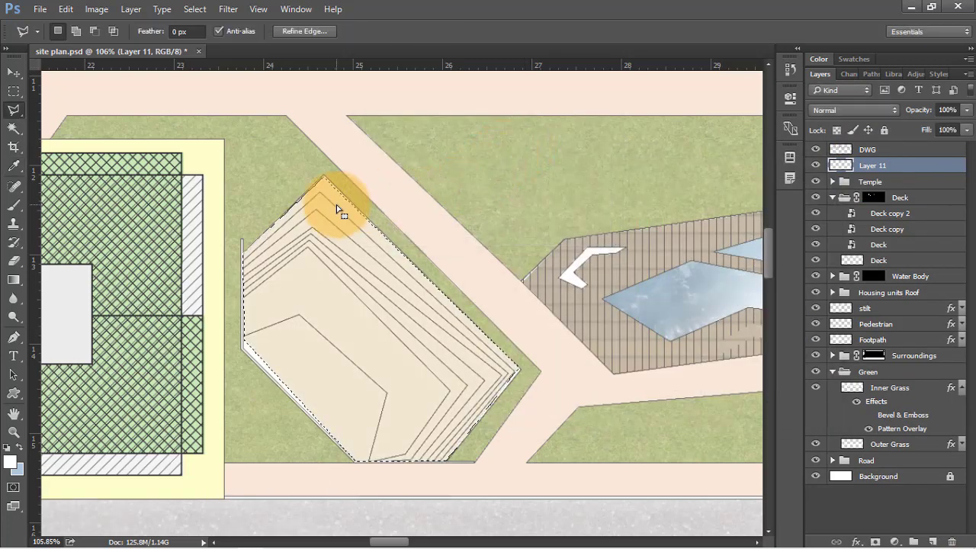
Step: Rename the amphitheatre fill layer as Amph and deselect the outline
{"action": "double_click", "coordinate": [873, 164]}
{"action": "type", "text": "Amph"}
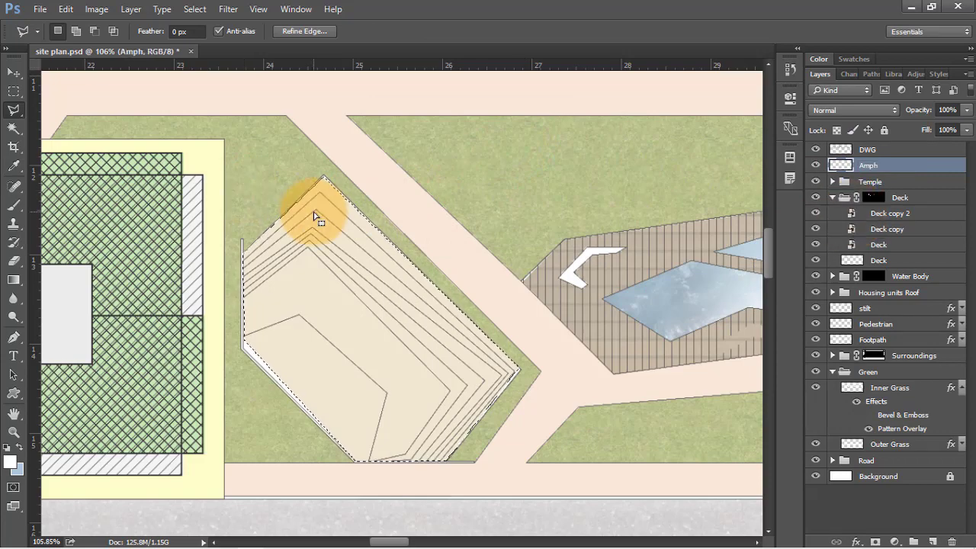
{"action": "key", "text": "ctrl+d"}
{"action": "key", "text": "v"}
Step: Select the white ground around the sports courts and game boards with the Magic Wand on the DWG layer
{"action": "scroll", "coordinate": [183, 215], "scroll_direction": "down", "scroll_amount": 5}
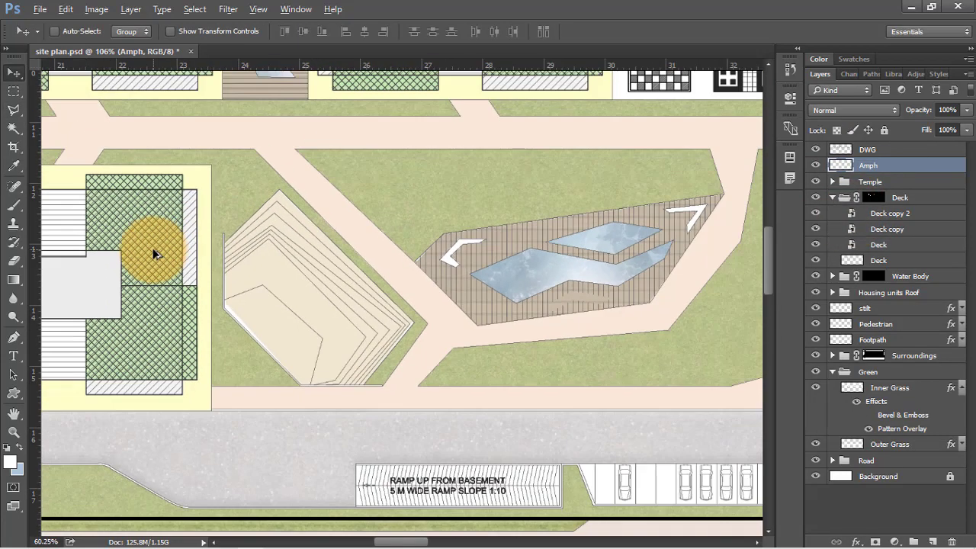
{"action": "scroll", "coordinate": [154, 254], "scroll_direction": "down", "scroll_amount": 6}
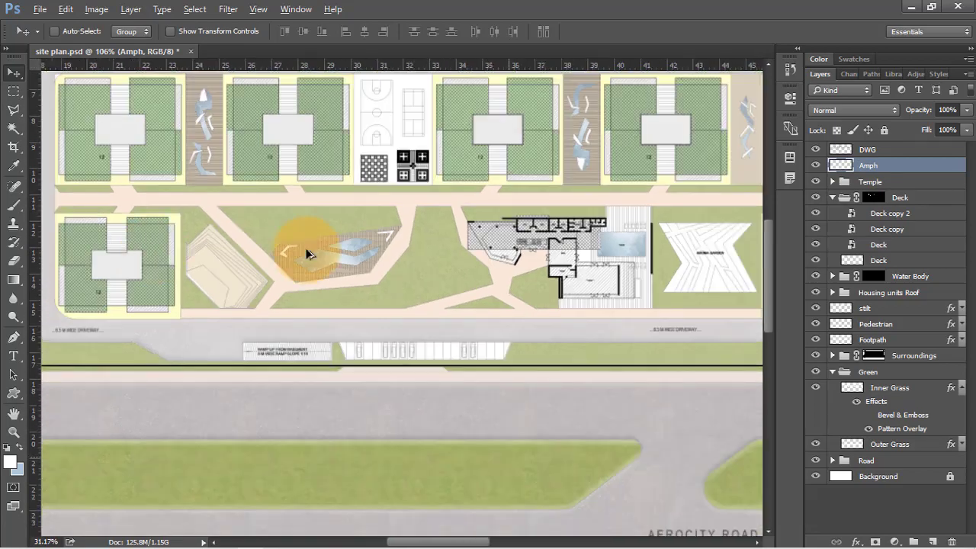
{"action": "scroll", "coordinate": [561, 235], "scroll_direction": "down", "scroll_amount": 3}
{"action": "scroll", "coordinate": [414, 246], "scroll_direction": "up", "scroll_amount": 4}
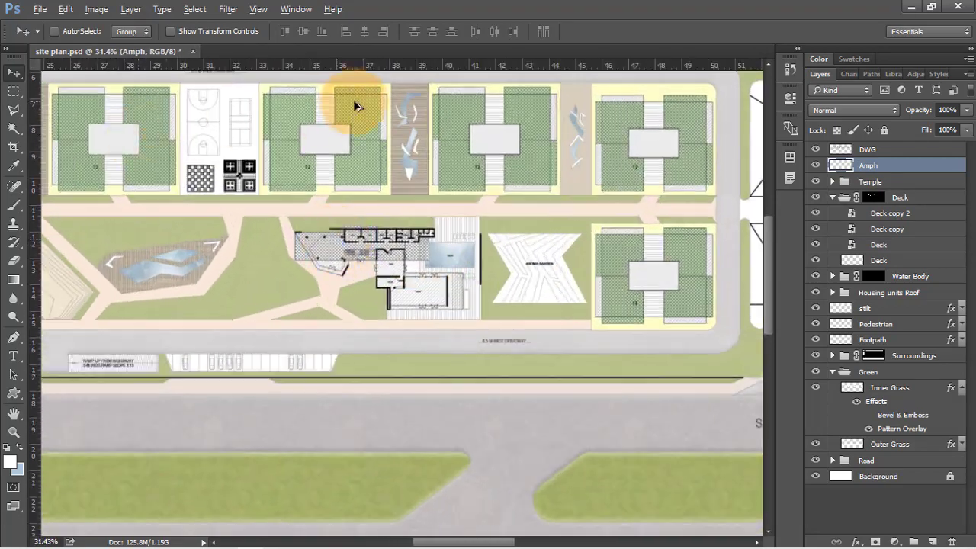
{"action": "scroll", "coordinate": [170, 91], "scroll_direction": "up", "scroll_amount": 8}
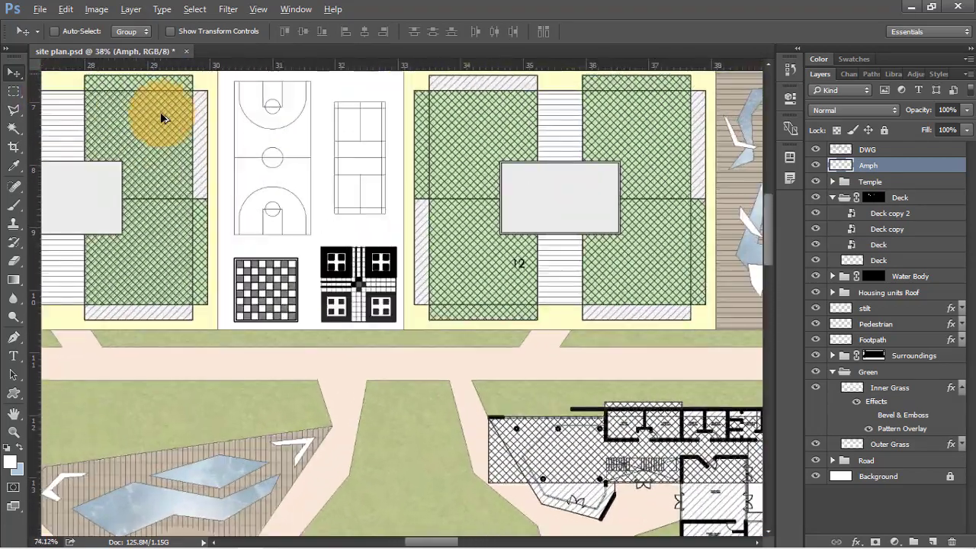
{"action": "scroll", "coordinate": [162, 119], "scroll_direction": "up", "scroll_amount": 2}
{"action": "left_click", "coordinate": [854, 149]}
{"action": "key", "text": "w"}
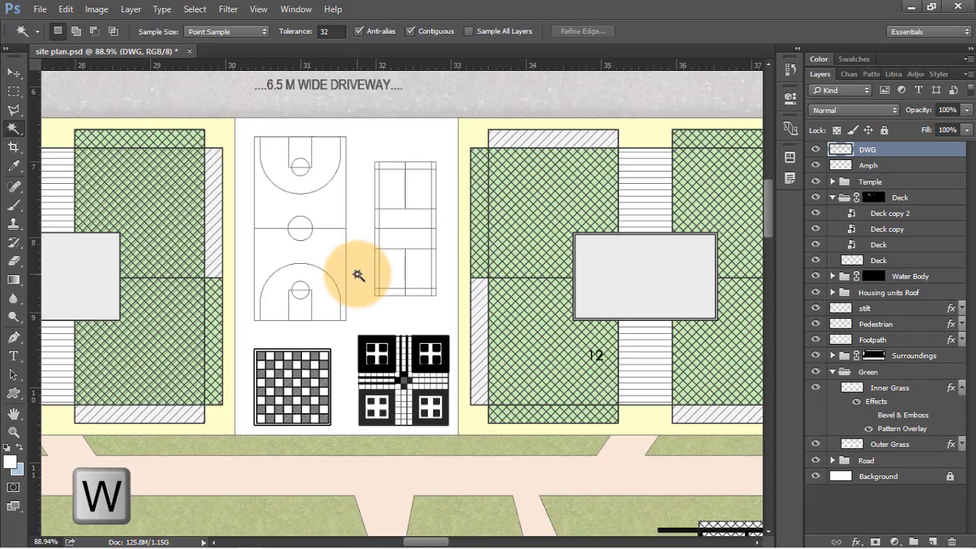
{"action": "left_click", "coordinate": [358, 275]}
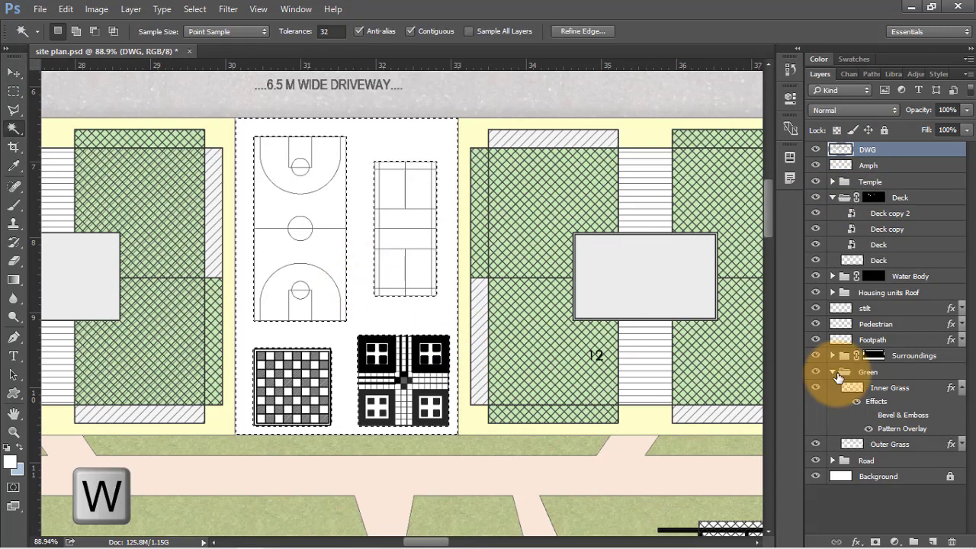
Step: Fill the selected sports area ground on the Inner Grass layer with colour f0e7d2
{"action": "left_click", "coordinate": [902, 391]}
{"action": "key", "text": "shift+BackSpace"}
{"action": "left_click", "coordinate": [521, 145]}
{"action": "left_click", "coordinate": [521, 145]}
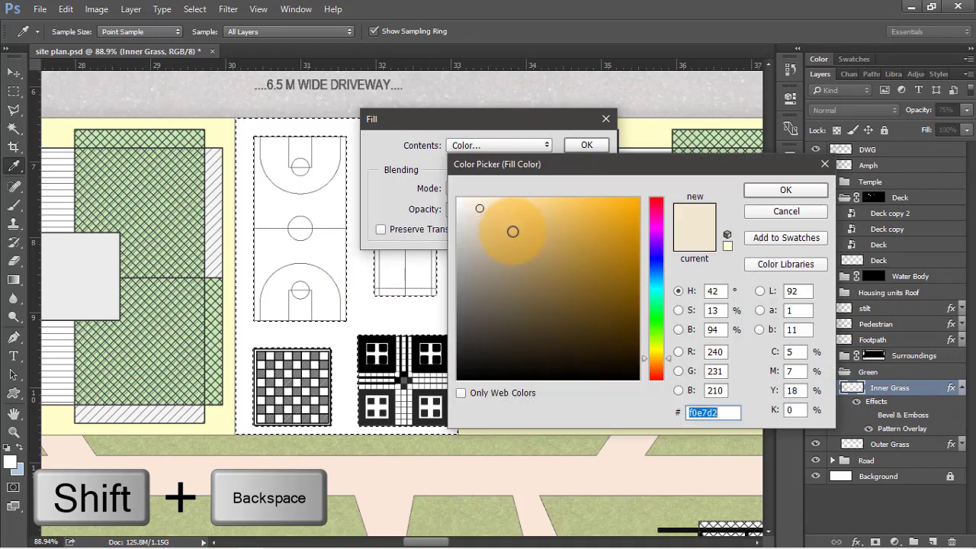
{"action": "left_click", "coordinate": [778, 190]}
{"action": "left_click", "coordinate": [589, 145]}
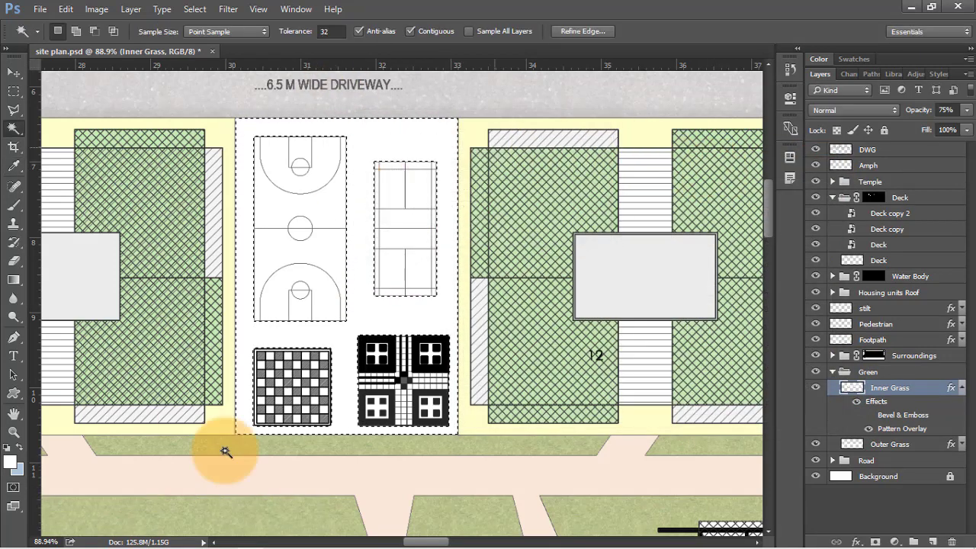
Step: Select the basketball court and the tennis court with the Rectangular Marquee on the DWG layer
{"action": "left_click", "coordinate": [892, 149]}
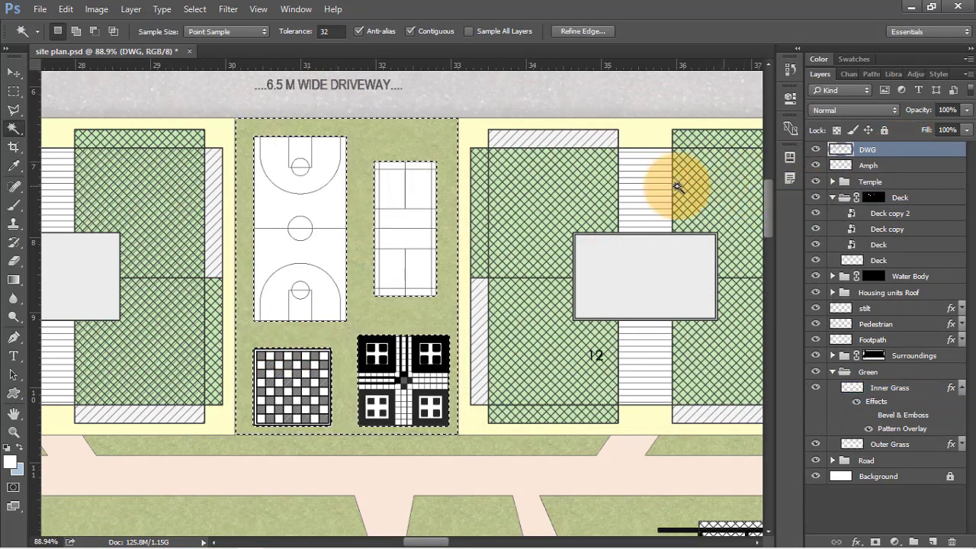
{"action": "key", "text": "m"}
{"action": "scroll", "coordinate": [243, 157], "scroll_direction": "up", "scroll_amount": 2}
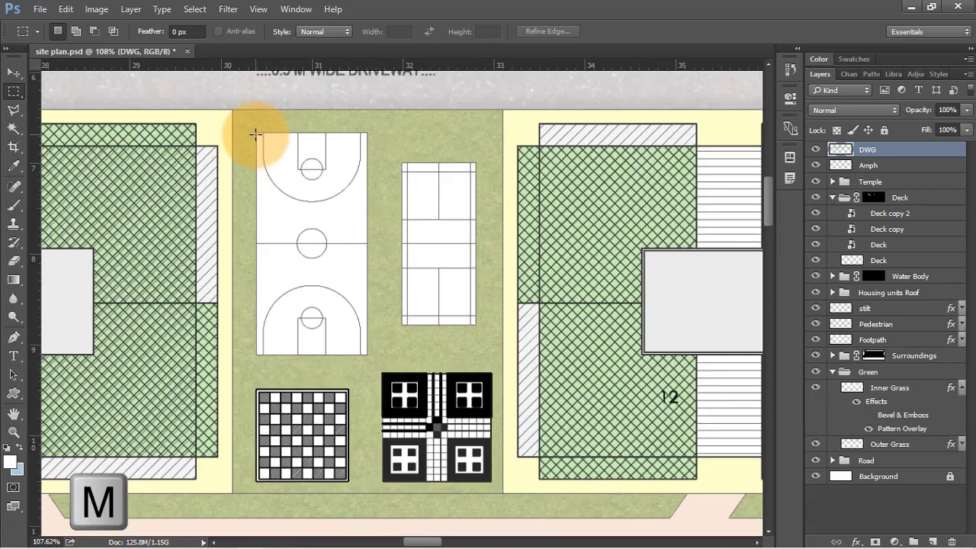
{"action": "left_click_drag", "start_coordinate": [363, 346], "coordinate": [368, 354]}
{"action": "left_click_drag", "start_coordinate": [402, 164], "coordinate": [478, 325]}
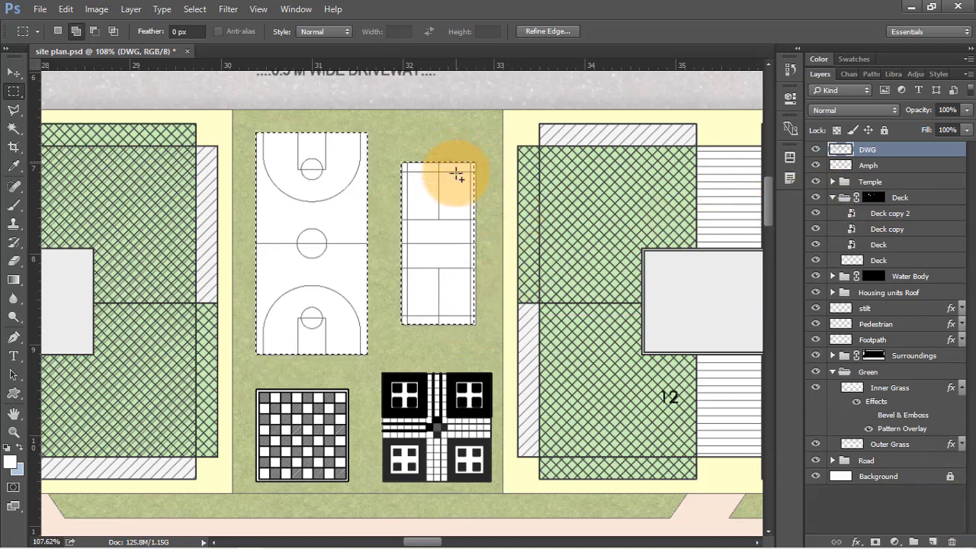
{"action": "left_click_drag", "start_coordinate": [457, 175], "coordinate": [477, 328]}
Step: Add a new layer beneath DWG, fill both court selections with light beige eae5d9 and deselect
{"action": "left_click", "coordinate": [933, 542]}
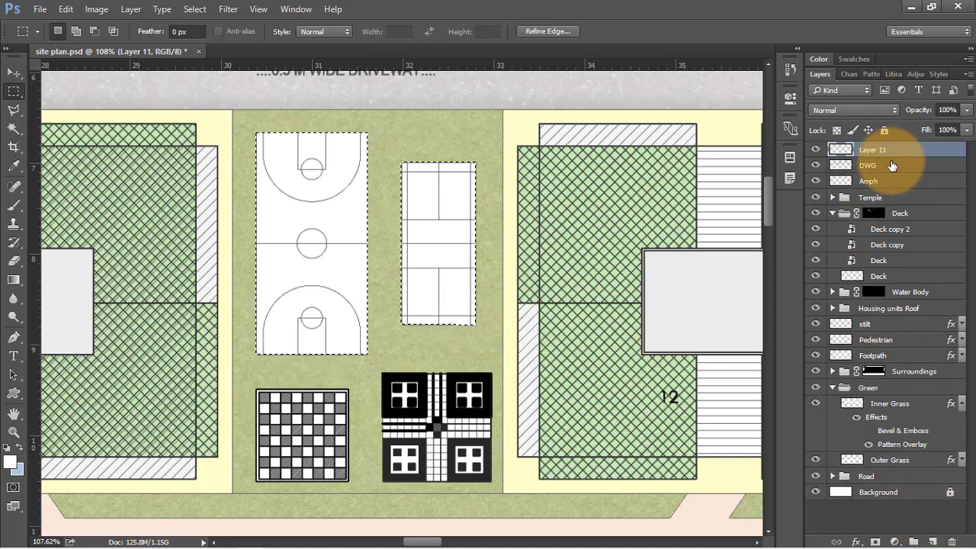
{"action": "left_click_drag", "start_coordinate": [891, 166], "coordinate": [838, 174]}
{"action": "key", "text": "shift+BackSpace"}
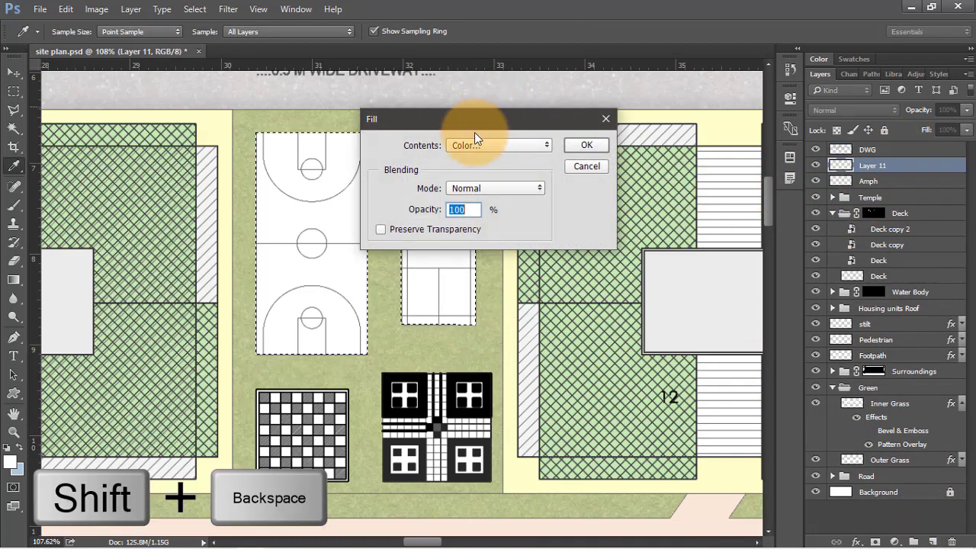
{"action": "left_click", "coordinate": [477, 143]}
{"action": "left_click", "coordinate": [476, 144]}
{"action": "left_click", "coordinate": [481, 216]}
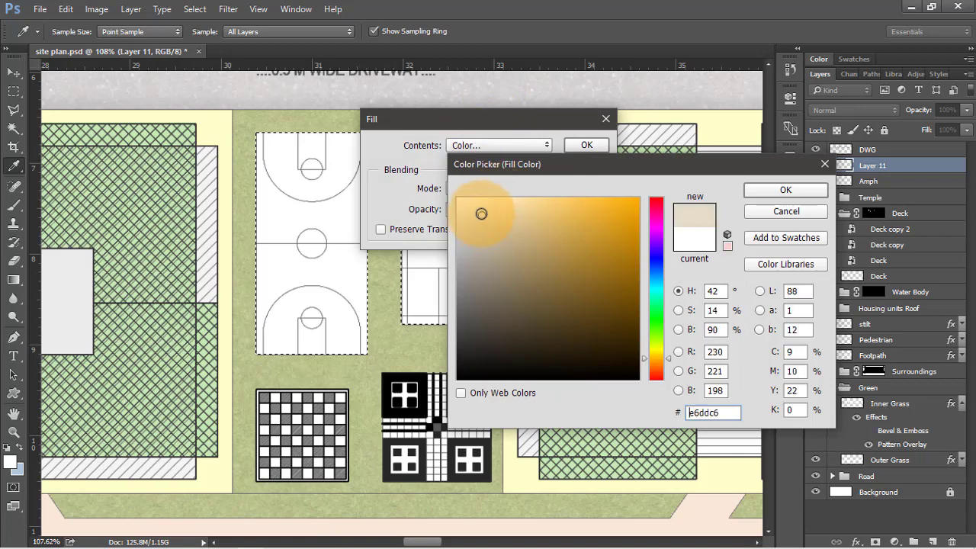
{"action": "left_click", "coordinate": [784, 191]}
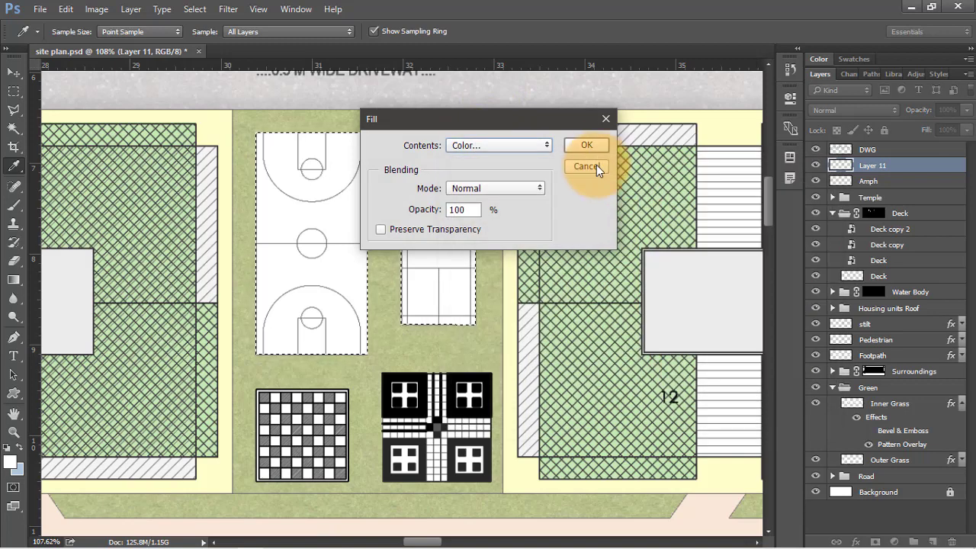
{"action": "left_click", "coordinate": [586, 144]}
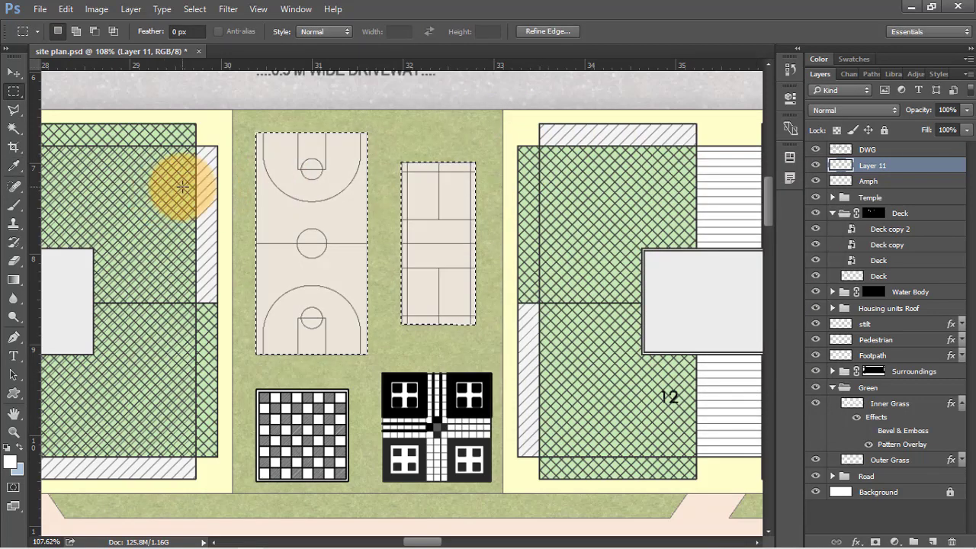
{"action": "key", "text": "v"}
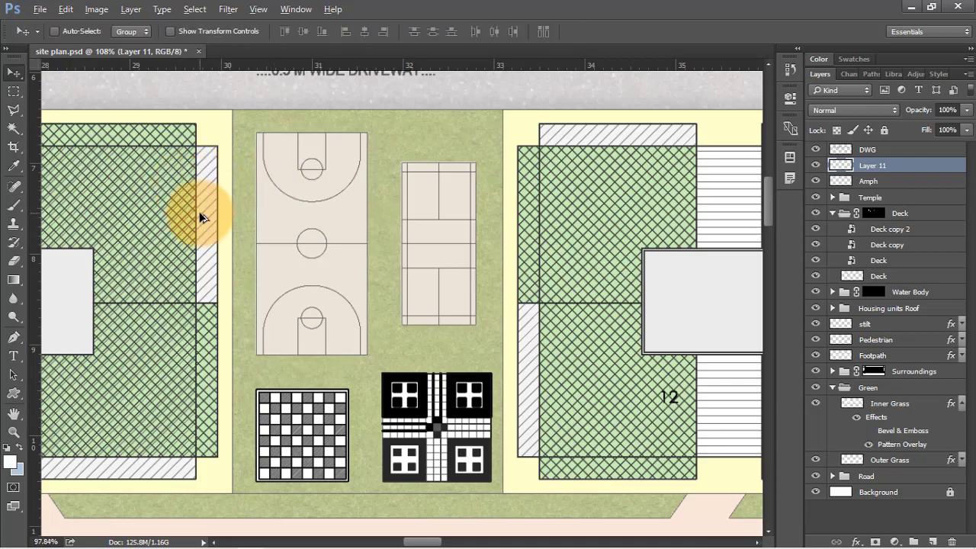
Step: Select all planting beds of the Aroma Garden between its paths with the Magic Wand on the DWG layer
{"action": "scroll", "coordinate": [200, 217], "scroll_direction": "down", "scroll_amount": 6}
{"action": "scroll", "coordinate": [200, 217], "scroll_direction": "down", "scroll_amount": 3}
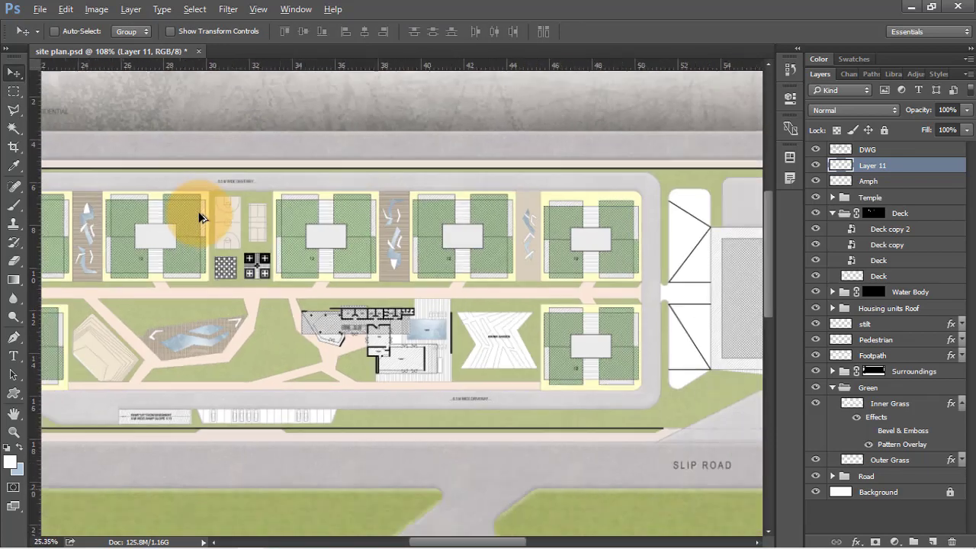
{"action": "scroll", "coordinate": [474, 333], "scroll_direction": "up", "scroll_amount": 4}
{"action": "scroll", "coordinate": [437, 341], "scroll_direction": "up", "scroll_amount": 2}
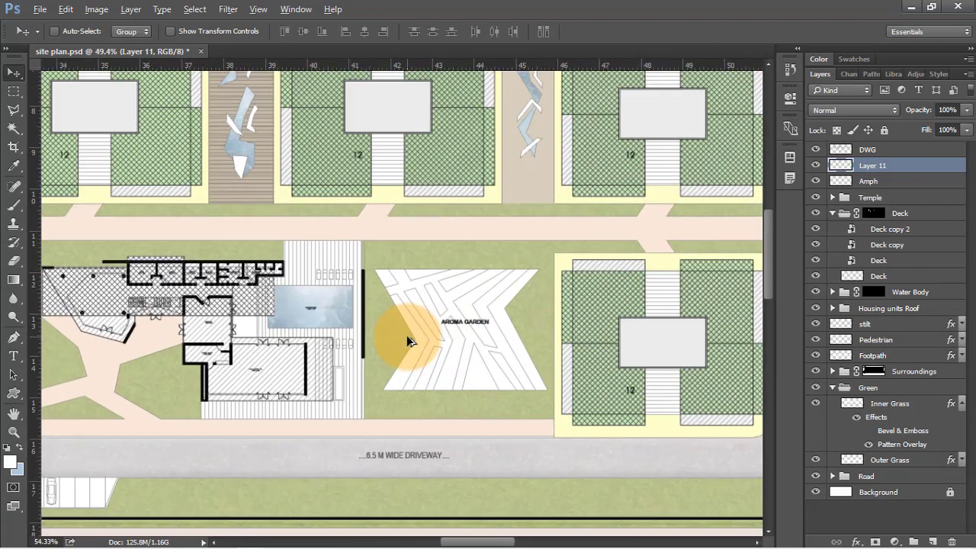
{"action": "scroll", "coordinate": [406, 333], "scroll_direction": "up", "scroll_amount": 3}
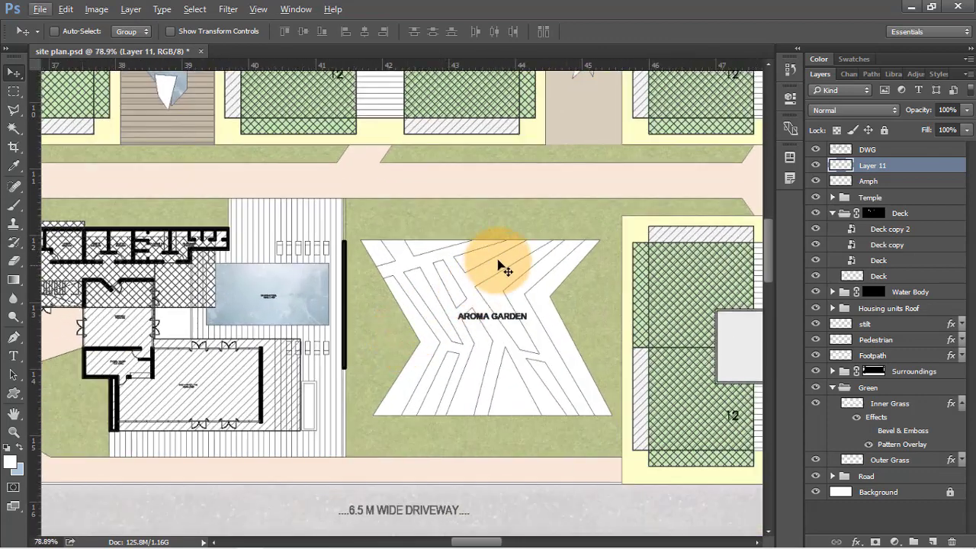
{"action": "left_click", "coordinate": [839, 149]}
{"action": "key", "text": "w"}
{"action": "scroll", "coordinate": [431, 283], "scroll_direction": "up", "scroll_amount": 1}
{"action": "scroll", "coordinate": [431, 283], "scroll_direction": "up", "scroll_amount": 1}
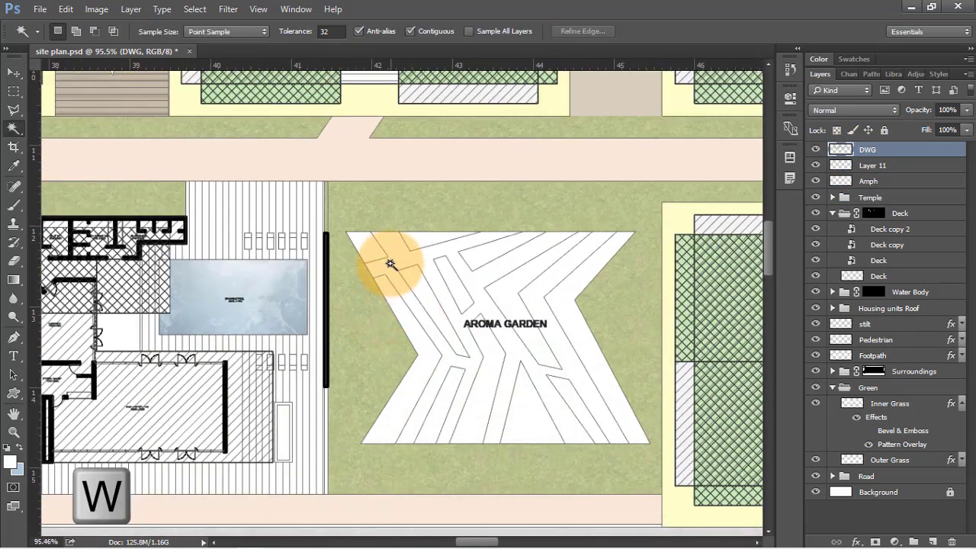
{"action": "left_click", "coordinate": [388, 305]}
{"action": "left_click", "coordinate": [451, 272]}
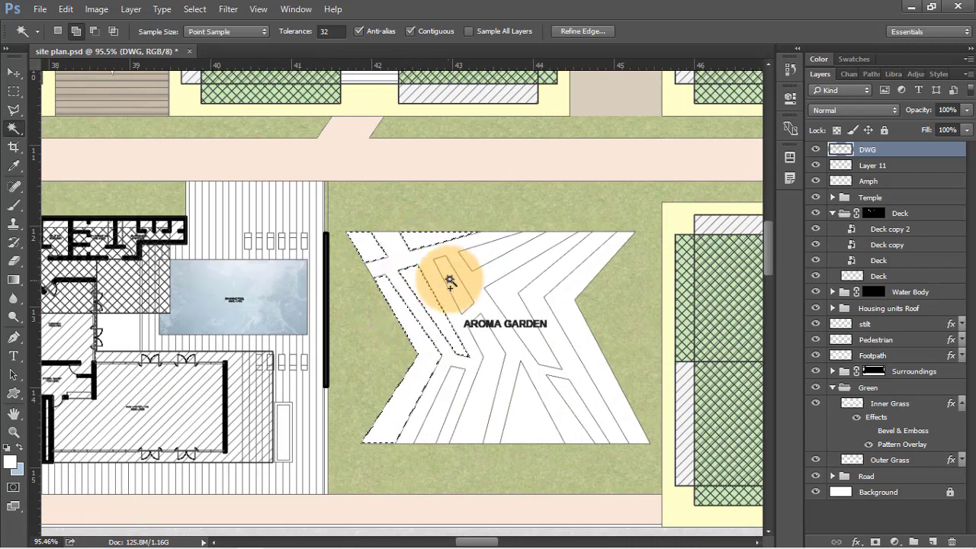
{"action": "left_click", "coordinate": [556, 283]}
{"action": "left_click", "coordinate": [534, 358]}
{"action": "left_click", "coordinate": [533, 393]}
{"action": "left_click", "coordinate": [460, 382]}
{"action": "left_click", "coordinate": [492, 355]}
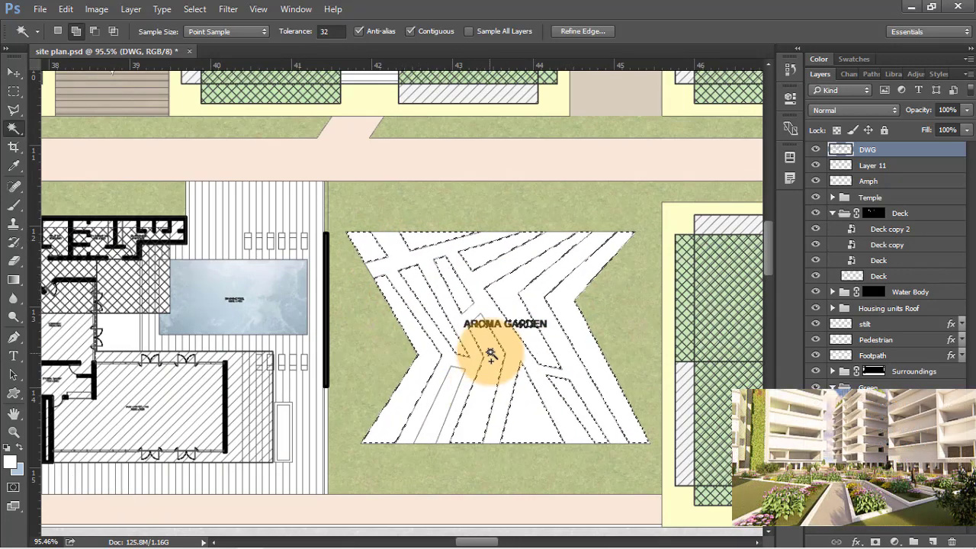
{"action": "left_click", "coordinate": [483, 321]}
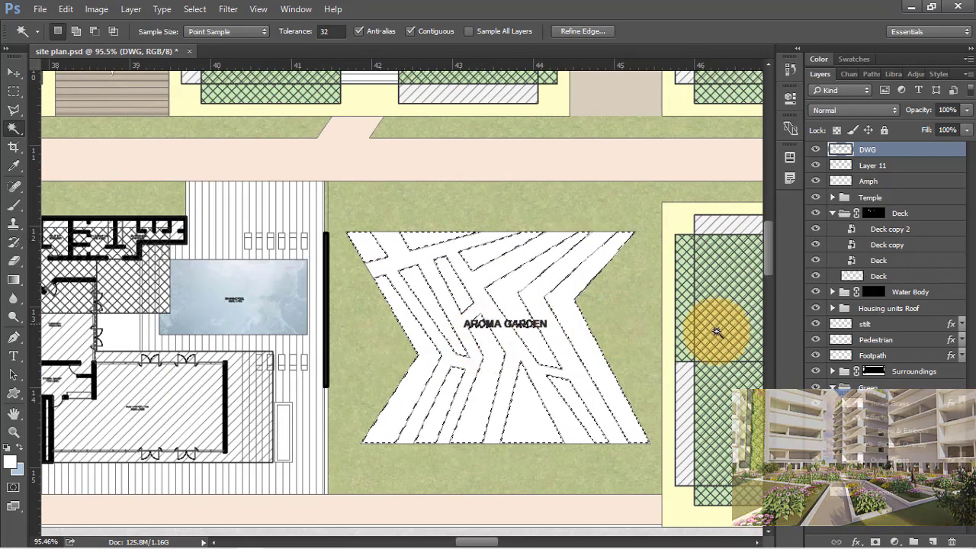
Step: Fill the selected Aroma Garden beds with white on the Inner Grass layer so they take the grass texture
{"action": "left_click", "coordinate": [833, 387]}
{"action": "left_click", "coordinate": [860, 403]}
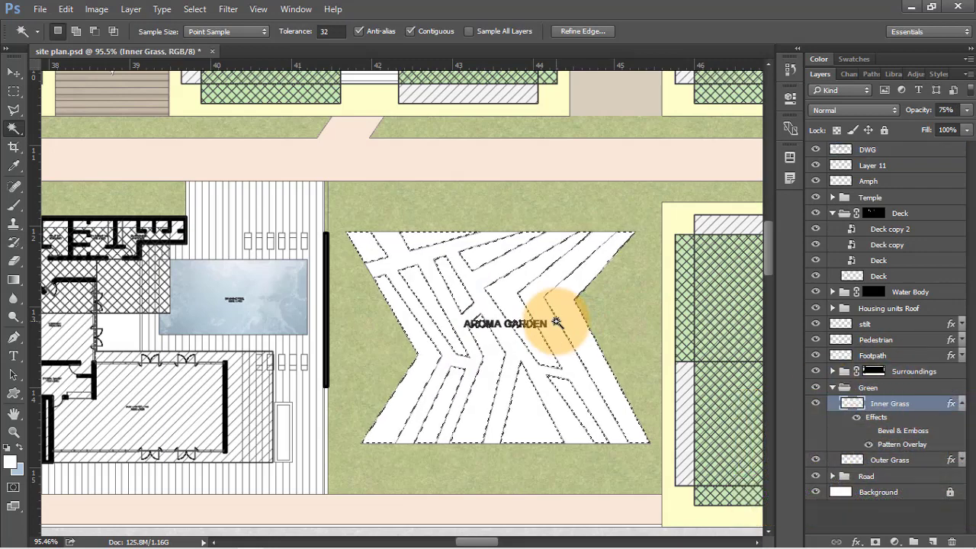
{"action": "key", "text": "shift+BackSpace"}
{"action": "left_click", "coordinate": [510, 147]}
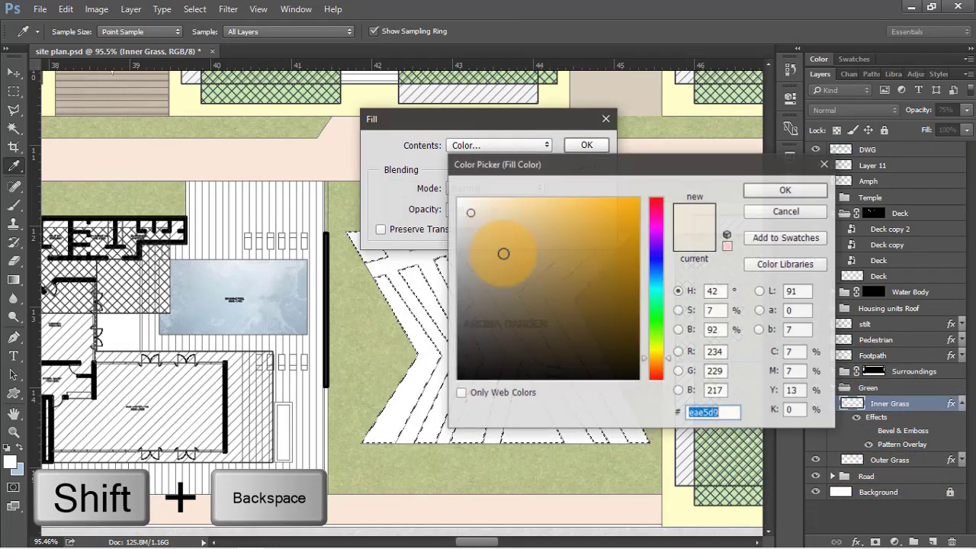
{"action": "left_click_drag", "start_coordinate": [503, 252], "coordinate": [434, 181]}
{"action": "left_click", "coordinate": [777, 191]}
{"action": "key", "text": "w"}
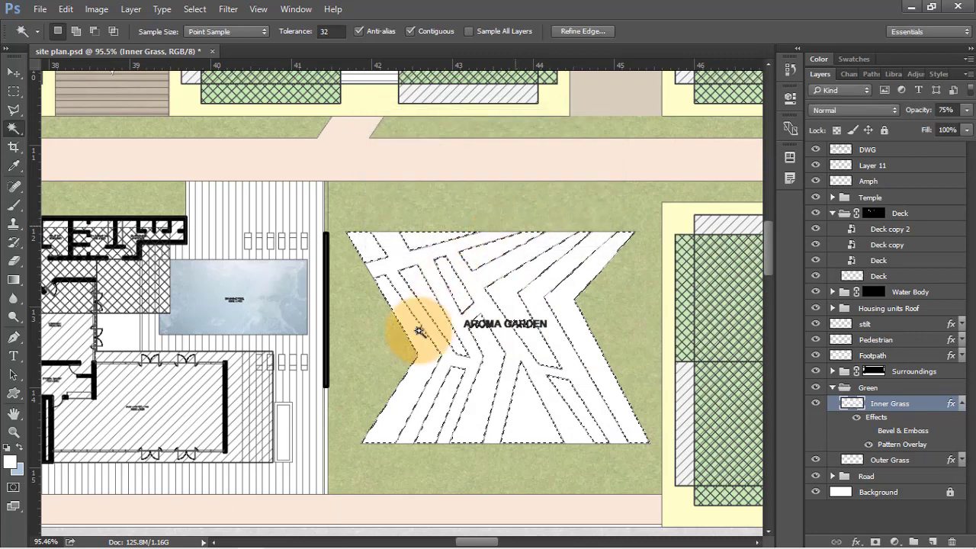
Step: Select the Aroma Garden's white paths from the DWG layer and fill them with light grey e9e9e9 on a new layer beneath it
{"action": "left_click", "coordinate": [892, 150]}
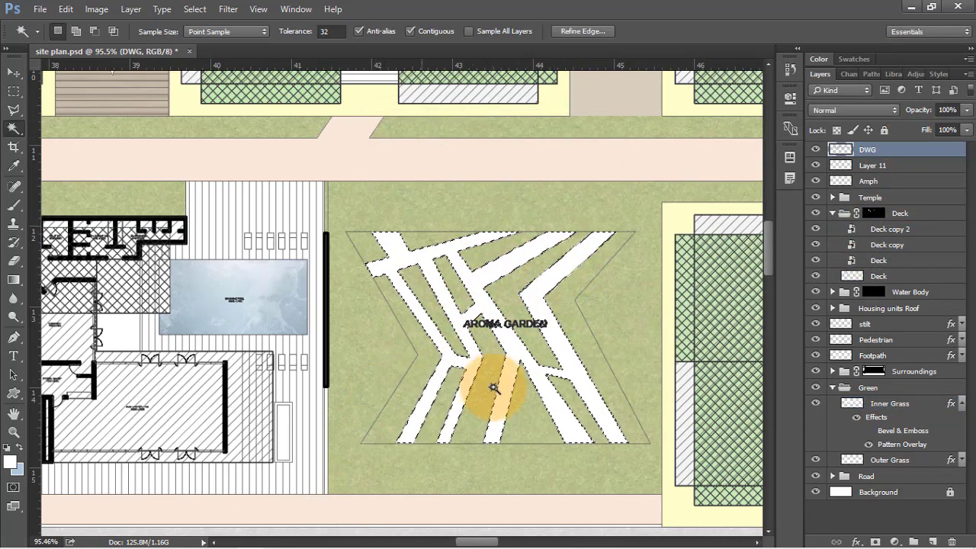
{"action": "left_click", "coordinate": [931, 541]}
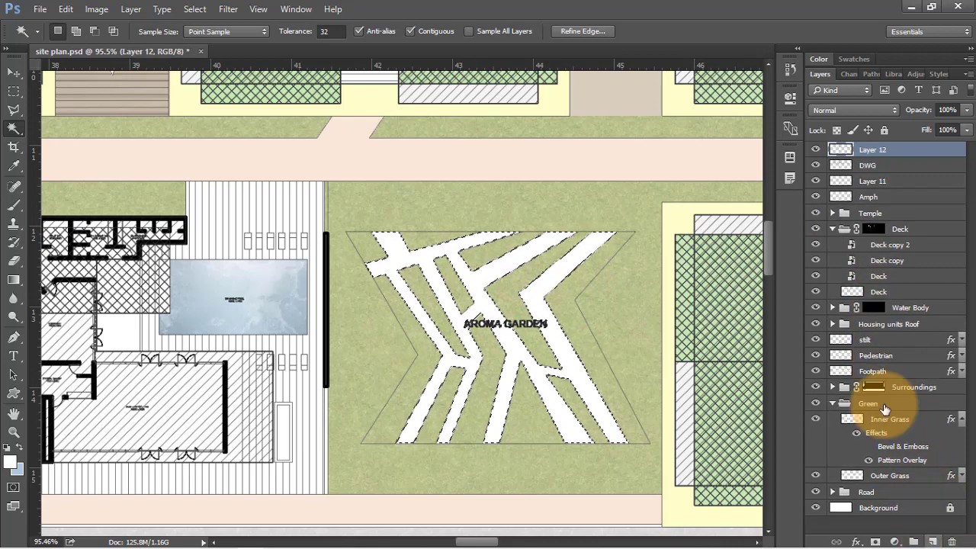
{"action": "left_click_drag", "start_coordinate": [951, 157], "coordinate": [951, 168]}
{"action": "key", "text": "shift+BackSpace"}
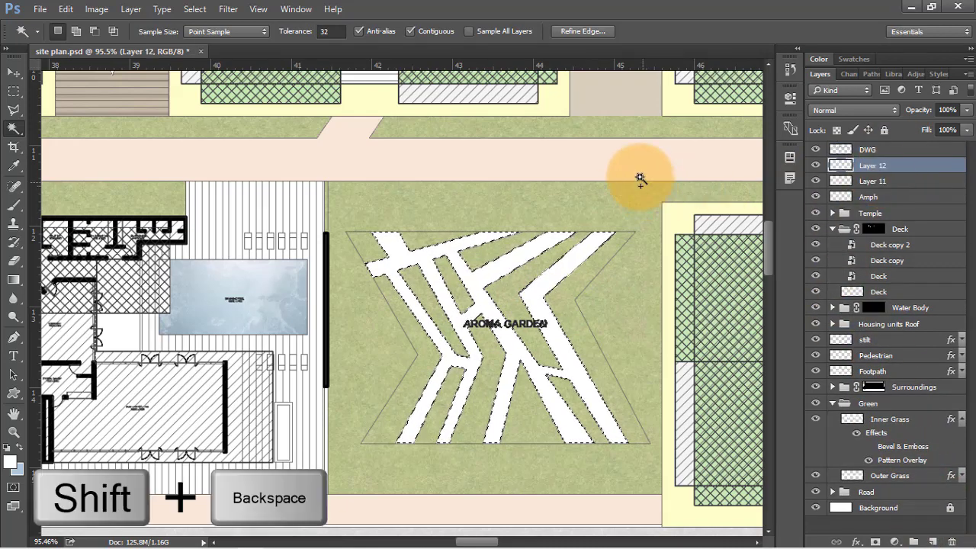
{"action": "left_click", "coordinate": [503, 145]}
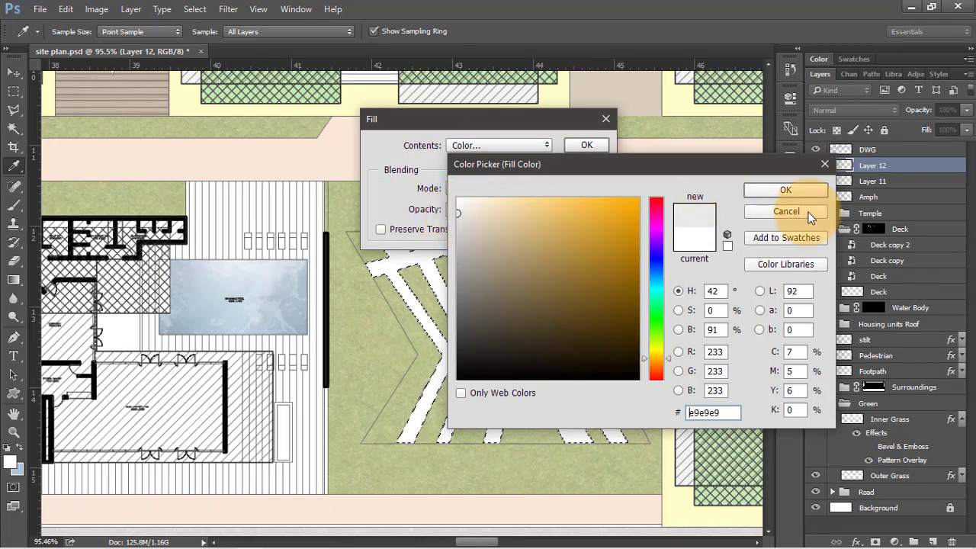
{"action": "key", "text": "Return"}
{"action": "left_click", "coordinate": [586, 145]}
{"action": "key", "text": "w"}
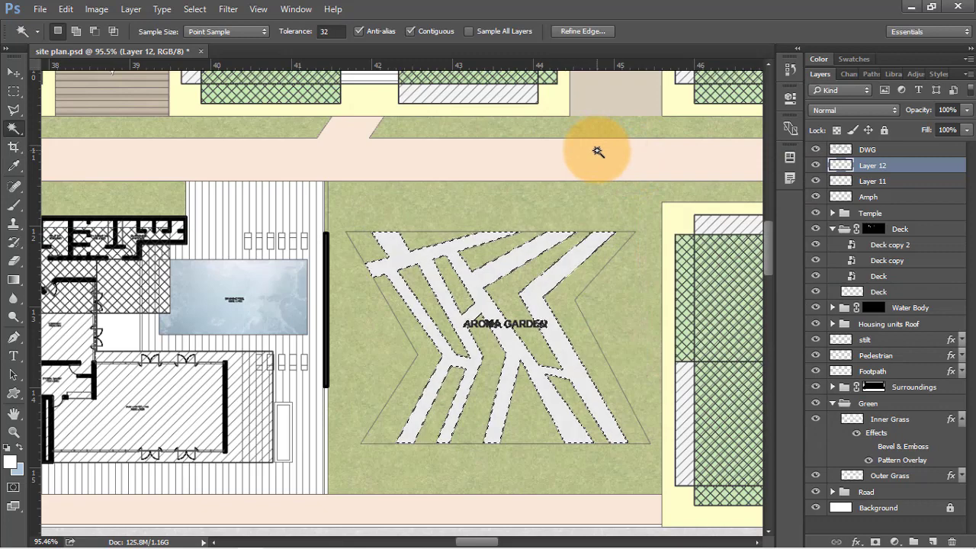
{"action": "key", "text": "v"}
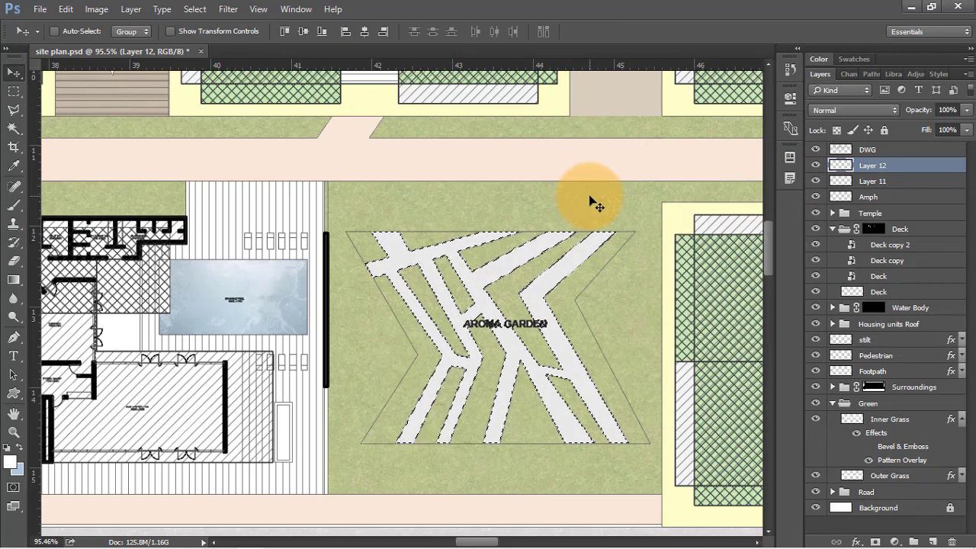
Step: Deselect the garden paths and copy the clubhouse roof layer from the Untitled-1 document into site plan.psd
{"action": "scroll", "coordinate": [616, 219], "scroll_direction": "down", "scroll_amount": 3}
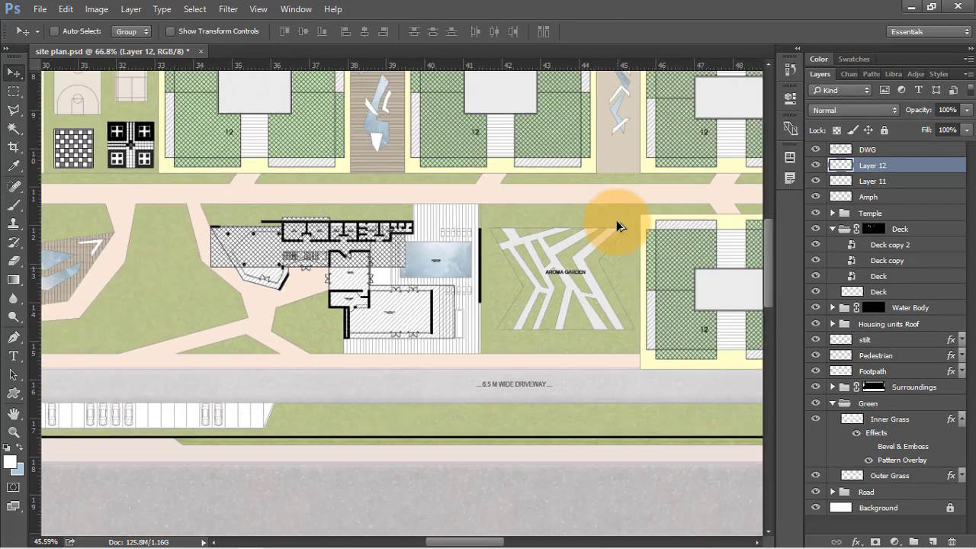
{"action": "scroll", "coordinate": [305, 202], "scroll_direction": "up", "scroll_amount": 1}
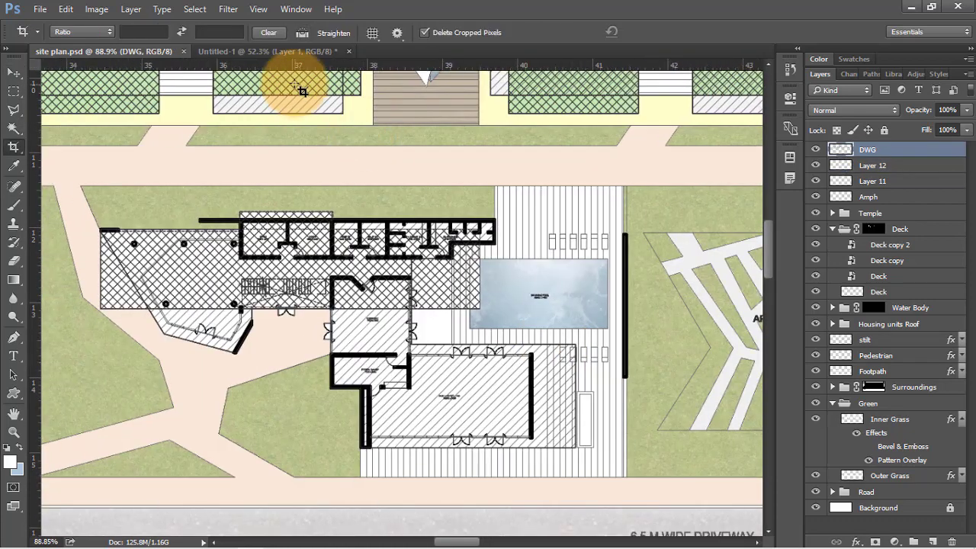
{"action": "left_click", "coordinate": [286, 51]}
{"action": "key", "text": "v"}
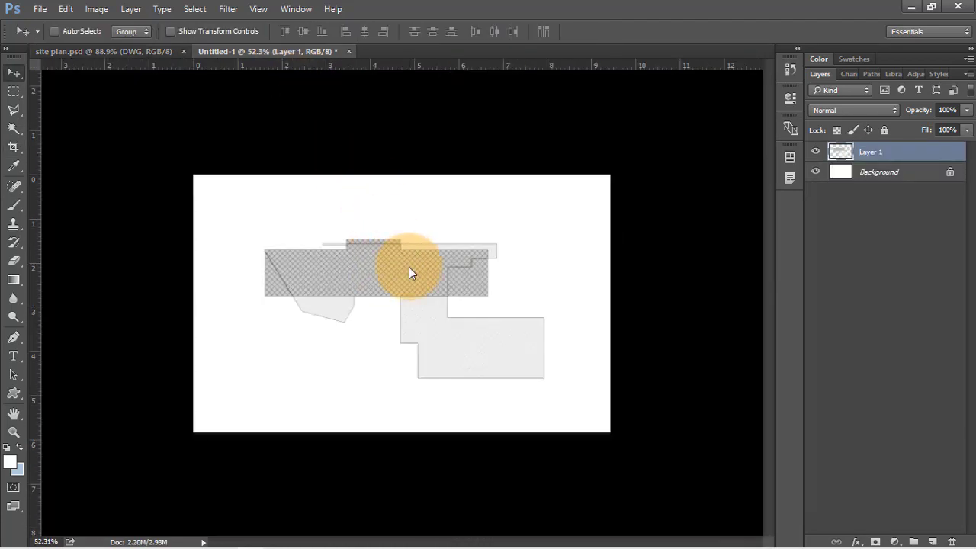
{"action": "right_click", "coordinate": [409, 267]}
{"action": "mouse_move", "coordinate": [386, 256]}
{"action": "left_mouse_down"}
{"action": "mouse_move", "coordinate": [222, 134]}
{"action": "mouse_move", "coordinate": [138, 53]}
{"action": "mouse_move", "coordinate": [268, 262]}
{"action": "mouse_move", "coordinate": [308, 277]}
{"action": "left_mouse_up"}
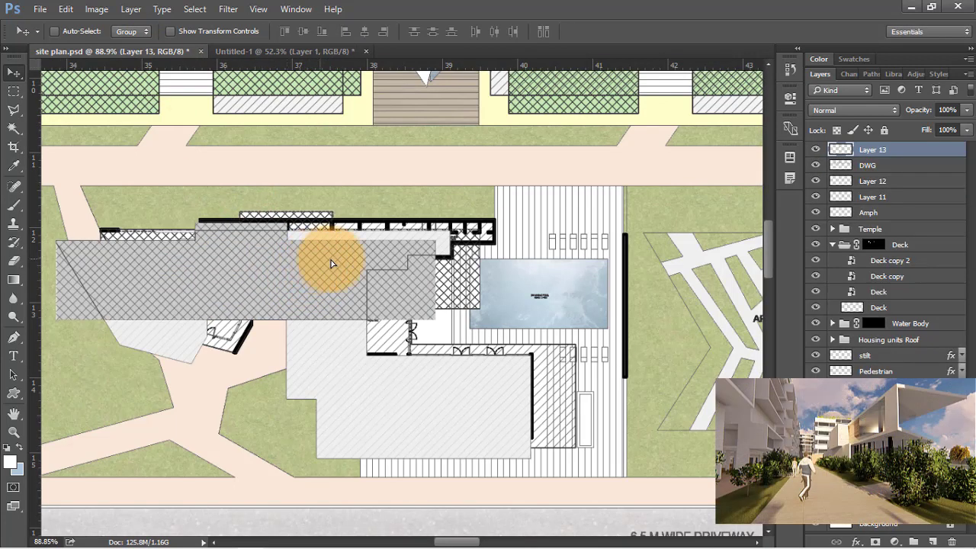
Step: Align the grey clubhouse roof with the building outline beside the pool and collapse the Deck group
{"action": "left_click_drag", "start_coordinate": [330, 266], "coordinate": [392, 260]}
{"action": "left_click", "coordinate": [833, 245]}
{"action": "left_click_drag", "start_coordinate": [330, 300], "coordinate": [311, 295]}
{"action": "scroll", "coordinate": [270, 257], "scroll_direction": "up", "scroll_amount": 4}
{"action": "scroll", "coordinate": [170, 262], "scroll_direction": "up", "scroll_amount": 4}
{"action": "left_click_drag", "start_coordinate": [150, 279], "coordinate": [153, 281]}
{"action": "scroll", "coordinate": [153, 276], "scroll_direction": "down", "scroll_amount": 7}
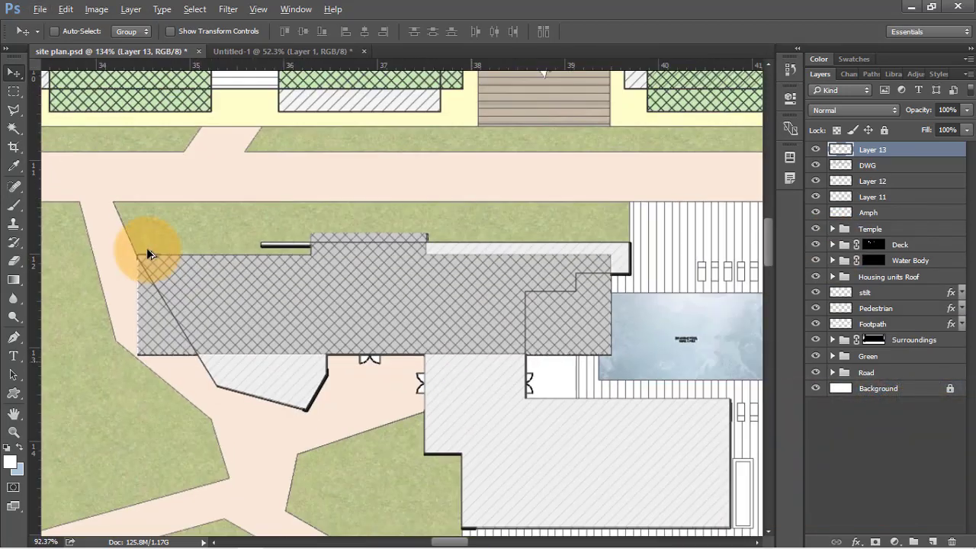
{"action": "scroll", "coordinate": [531, 320], "scroll_direction": "up", "scroll_amount": 2}
{"action": "scroll", "coordinate": [532, 326], "scroll_direction": "up", "scroll_amount": 3}
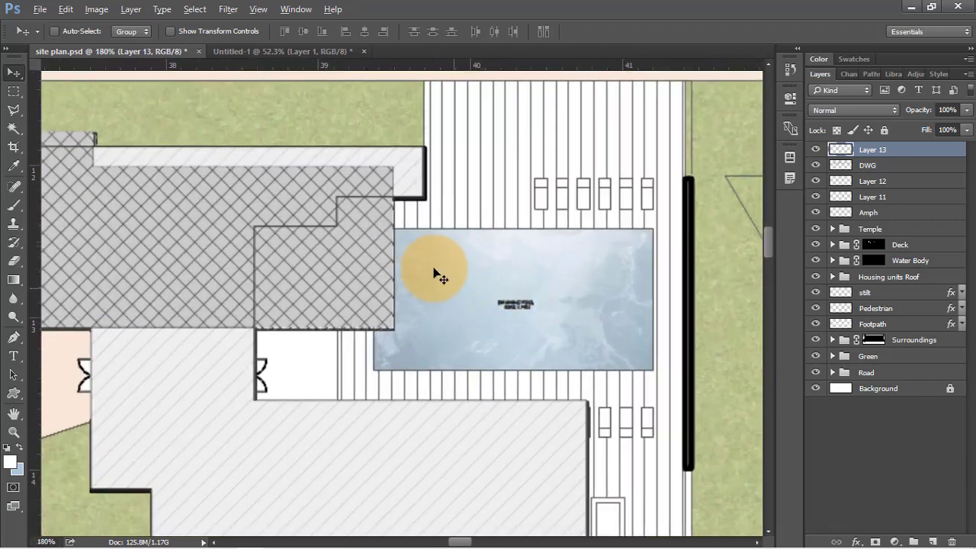
{"action": "scroll", "coordinate": [402, 257], "scroll_direction": "down", "scroll_amount": 1}
{"action": "scroll", "coordinate": [462, 418], "scroll_direction": "down", "scroll_amount": 4}
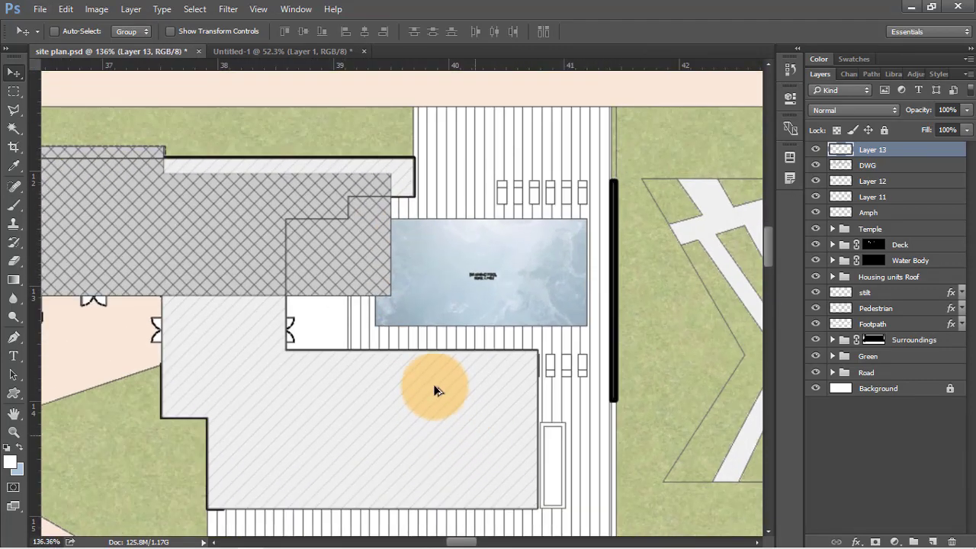
Step: Outline the striped deck around the swimming pool and clubhouse with the Polygonal Lasso on the DWG layer, leaving out the pool
{"action": "scroll", "coordinate": [544, 233], "scroll_direction": "up", "scroll_amount": 3}
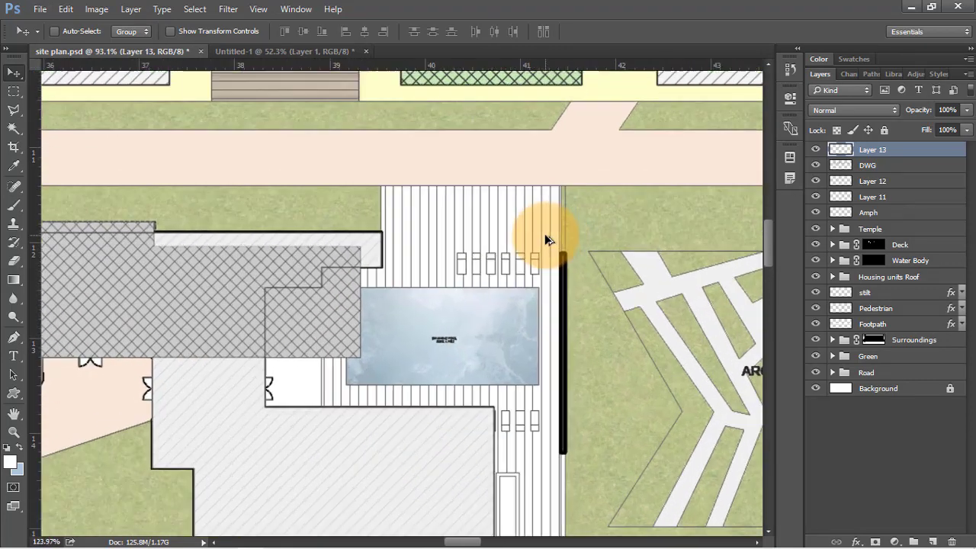
{"action": "left_click", "coordinate": [898, 164]}
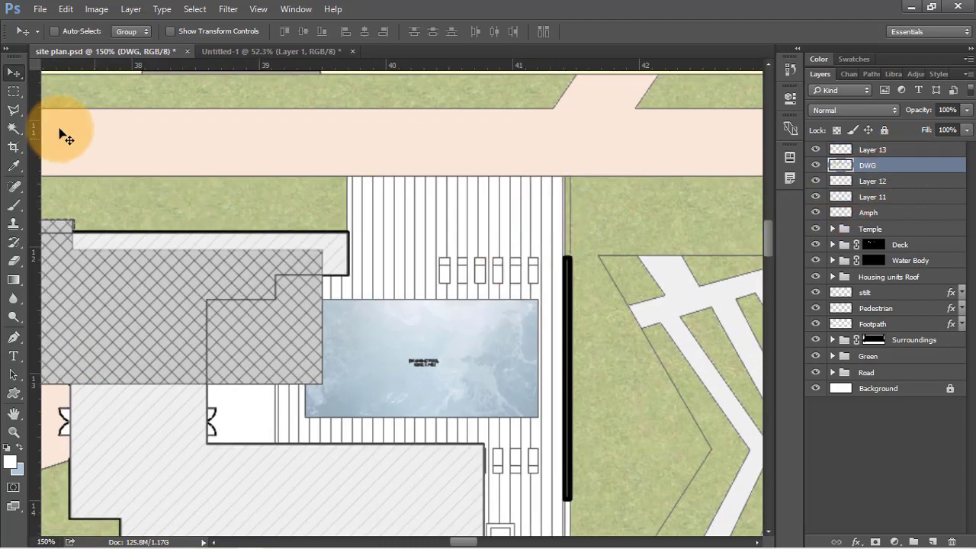
{"action": "left_click", "coordinate": [19, 113]}
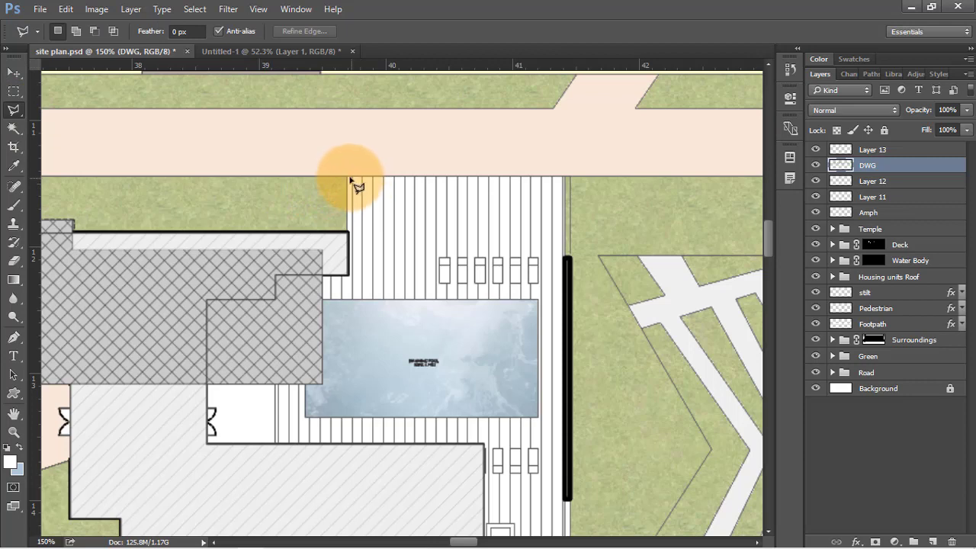
{"action": "left_click", "coordinate": [349, 178]}
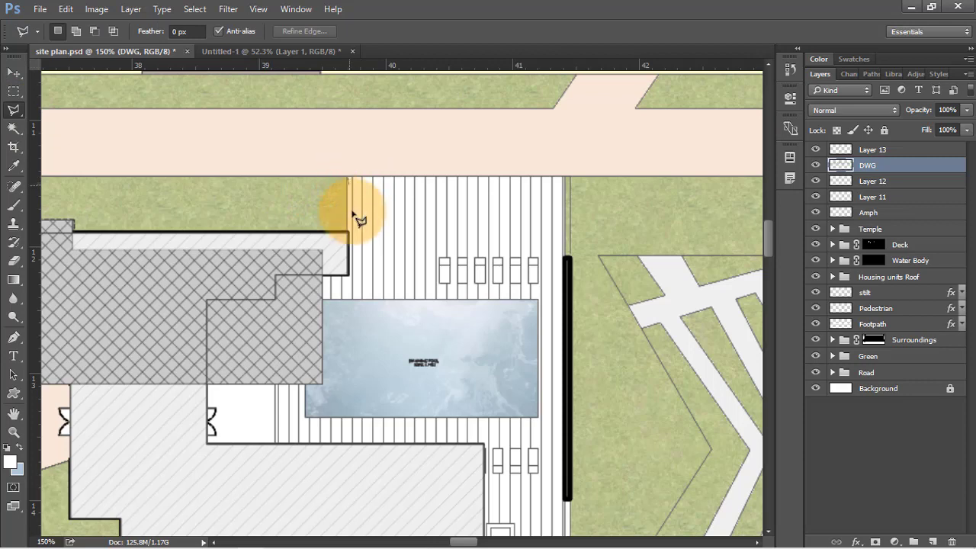
{"action": "left_click", "coordinate": [323, 297]}
{"action": "left_click", "coordinate": [538, 298]}
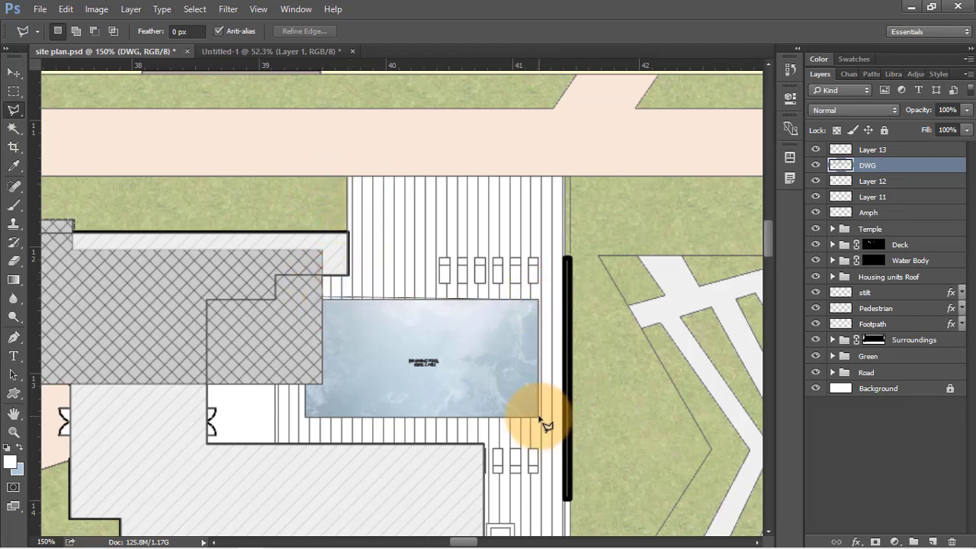
{"action": "left_click", "coordinate": [539, 417]}
{"action": "left_click", "coordinate": [307, 417]}
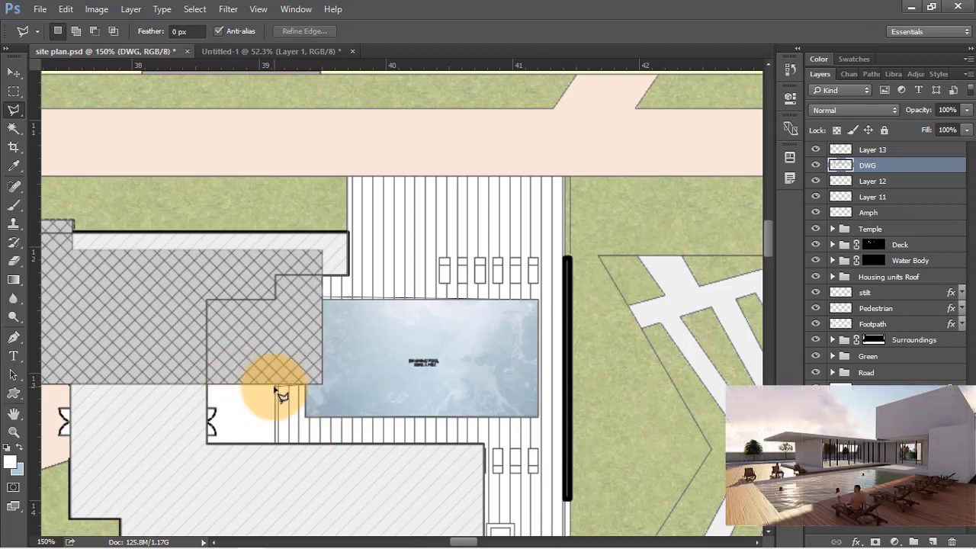
{"action": "left_click", "coordinate": [207, 443]}
{"action": "left_click", "coordinate": [484, 444]}
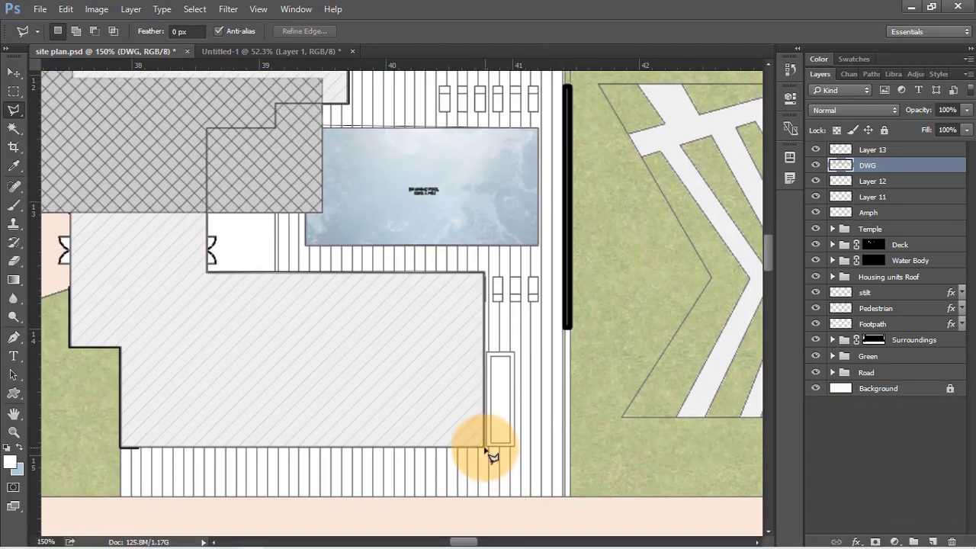
{"action": "left_click", "coordinate": [483, 447]}
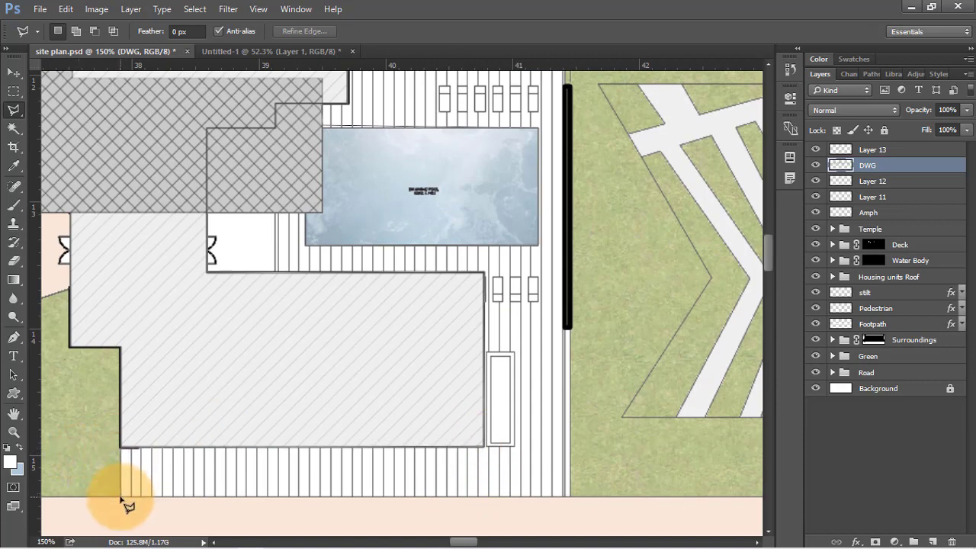
{"action": "left_click", "coordinate": [564, 500]}
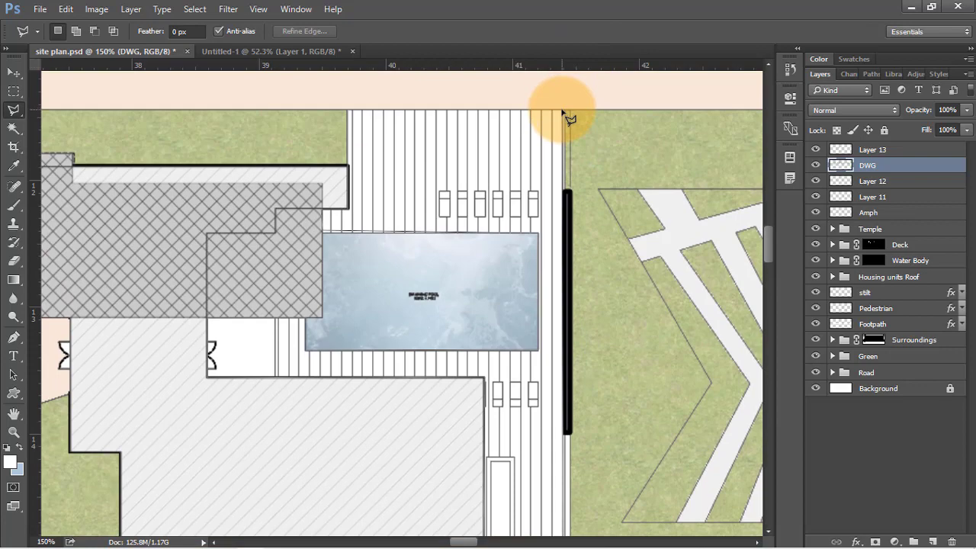
{"action": "left_click", "coordinate": [563, 111]}
{"action": "left_click", "coordinate": [348, 111]}
{"action": "scroll", "coordinate": [429, 108], "scroll_direction": "down", "scroll_amount": 3}
{"action": "scroll", "coordinate": [471, 383], "scroll_direction": "up", "scroll_amount": 3}
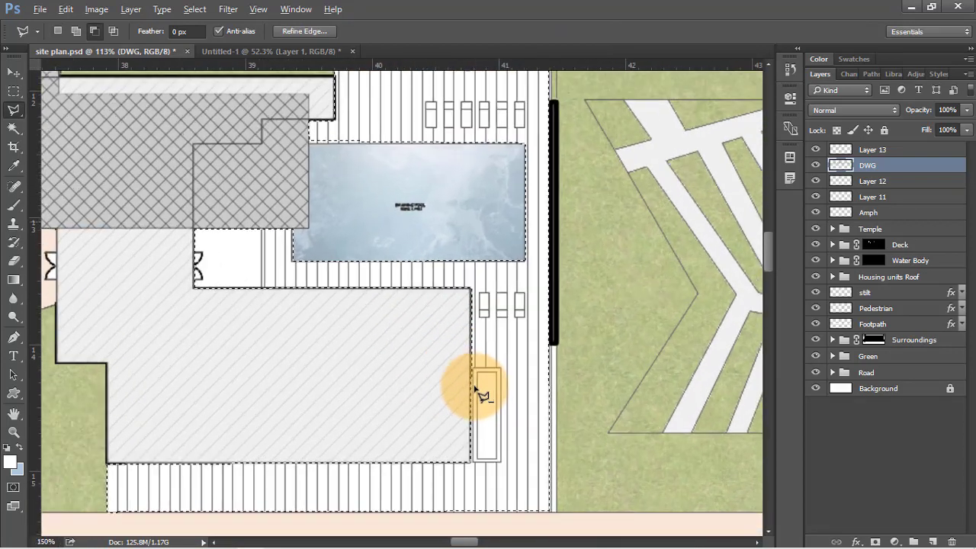
Step: Subtract the narrow rectangular planter beside the clubhouse from the deck selection with the Rectangular Marquee
{"action": "scroll", "coordinate": [480, 392], "scroll_direction": "up", "scroll_amount": 3}
{"action": "key", "text": "m"}
{"action": "left_click_drag", "start_coordinate": [461, 361], "coordinate": [516, 497]}
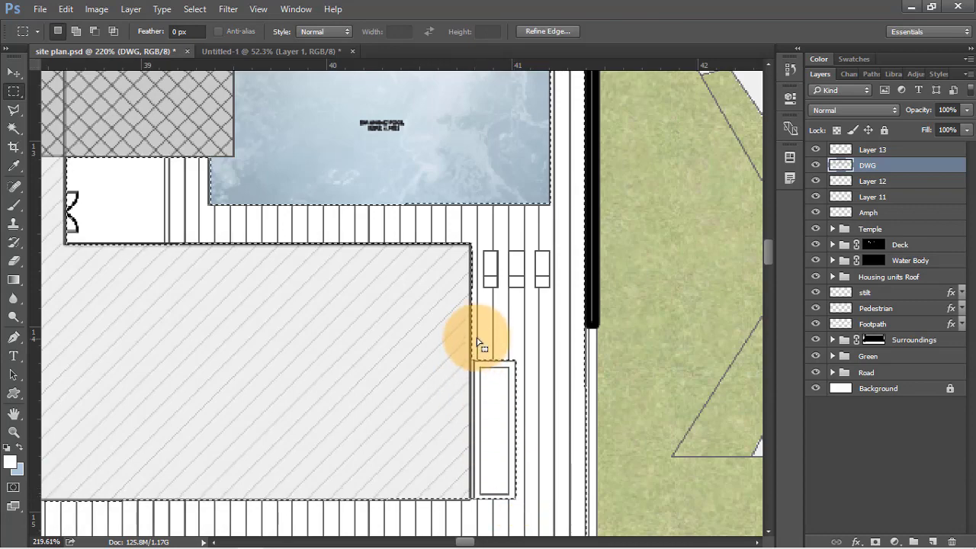
{"action": "scroll", "coordinate": [480, 333], "scroll_direction": "down", "scroll_amount": 4}
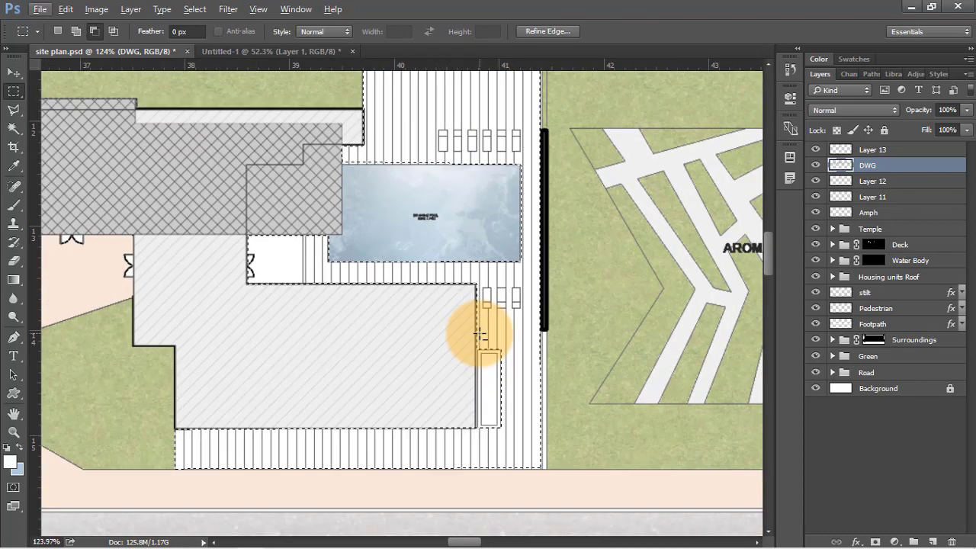
Step: Create a new layer beneath DWG and fill the selected pool deck with beige d6caad at 84% brightness
{"action": "left_click", "coordinate": [931, 542]}
{"action": "left_click_drag", "start_coordinate": [908, 168], "coordinate": [907, 186]}
{"action": "key", "text": "shift+BackSpace"}
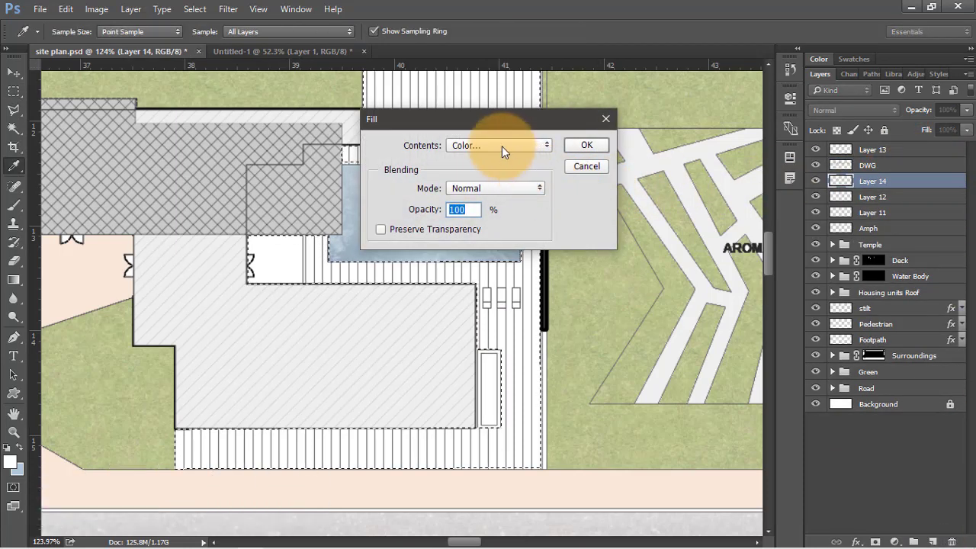
{"action": "left_click", "coordinate": [502, 146]}
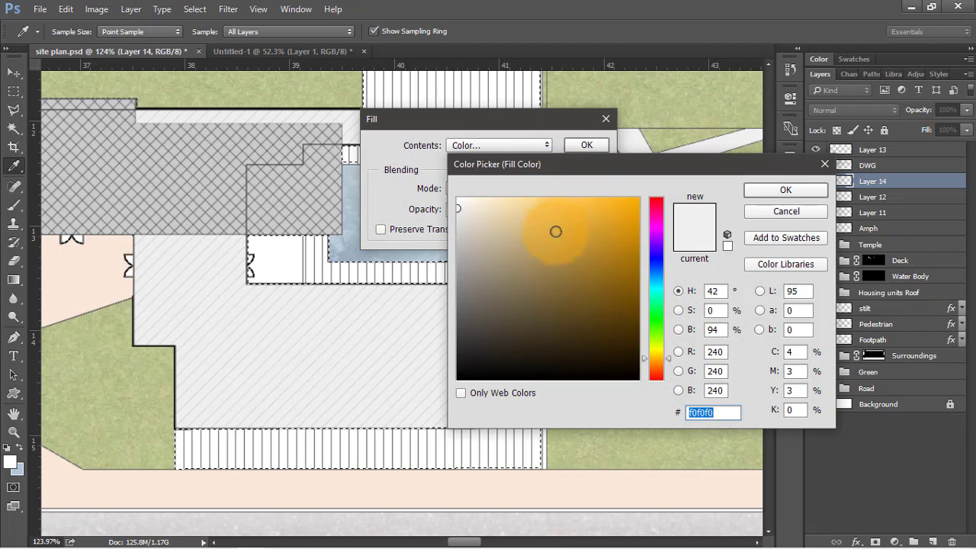
{"action": "left_click_drag", "start_coordinate": [481, 210], "coordinate": [492, 207]}
{"action": "left_click_drag", "start_coordinate": [724, 329], "coordinate": [655, 309]}
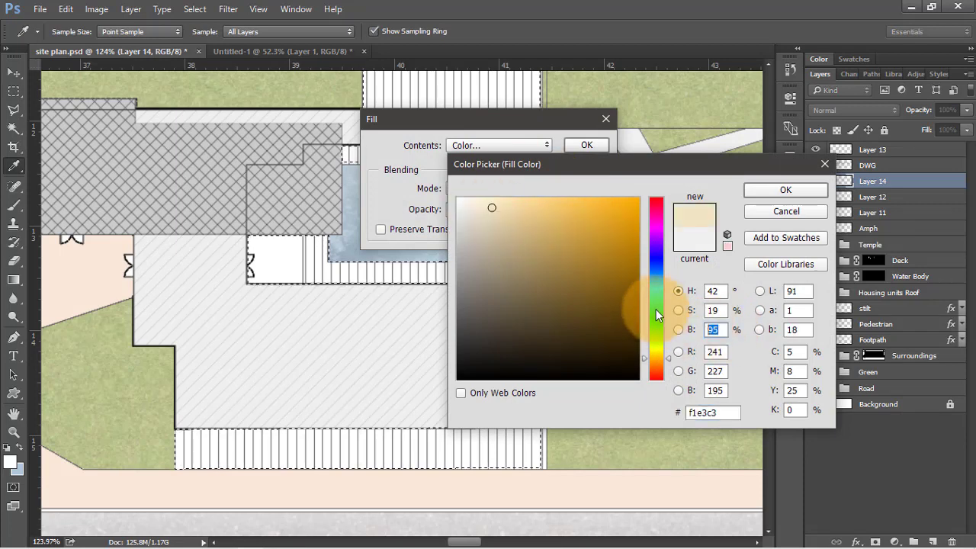
{"action": "type", "text": "84"}
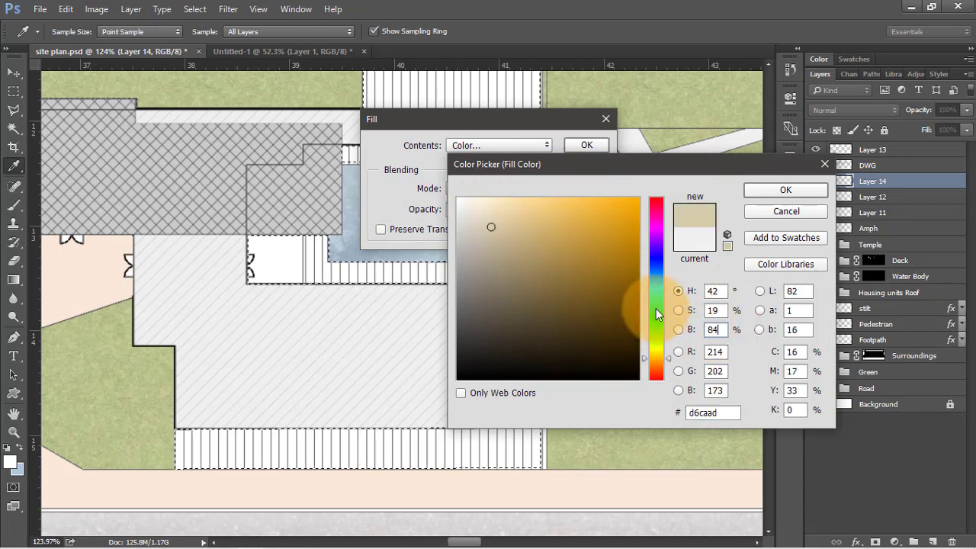
{"action": "left_click", "coordinate": [760, 192]}
{"action": "left_click", "coordinate": [591, 151]}
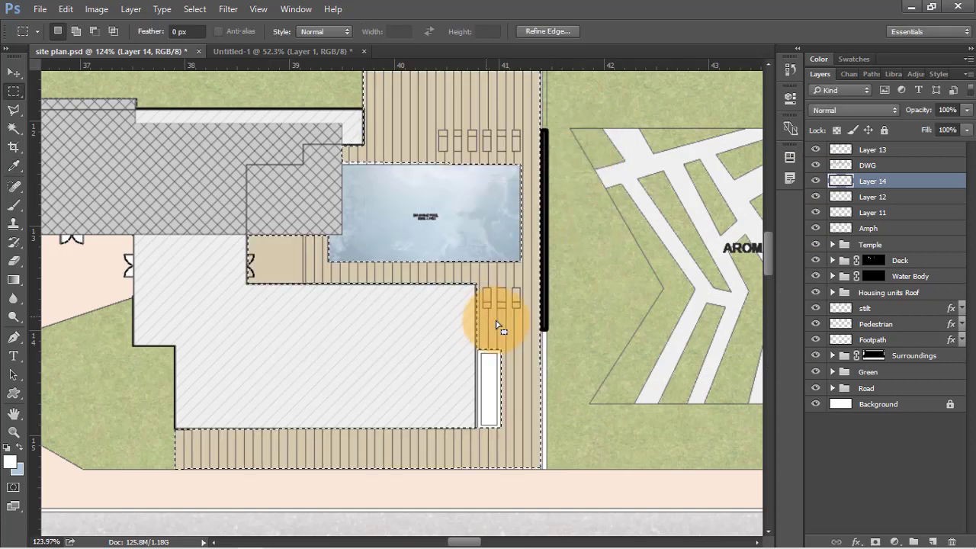
Step: Rename the deck fill layer as Pool Deck
{"action": "key", "text": "m"}
{"action": "scroll", "coordinate": [502, 324], "scroll_direction": "down", "scroll_amount": 2}
{"action": "scroll", "coordinate": [501, 324], "scroll_direction": "down", "scroll_amount": 1}
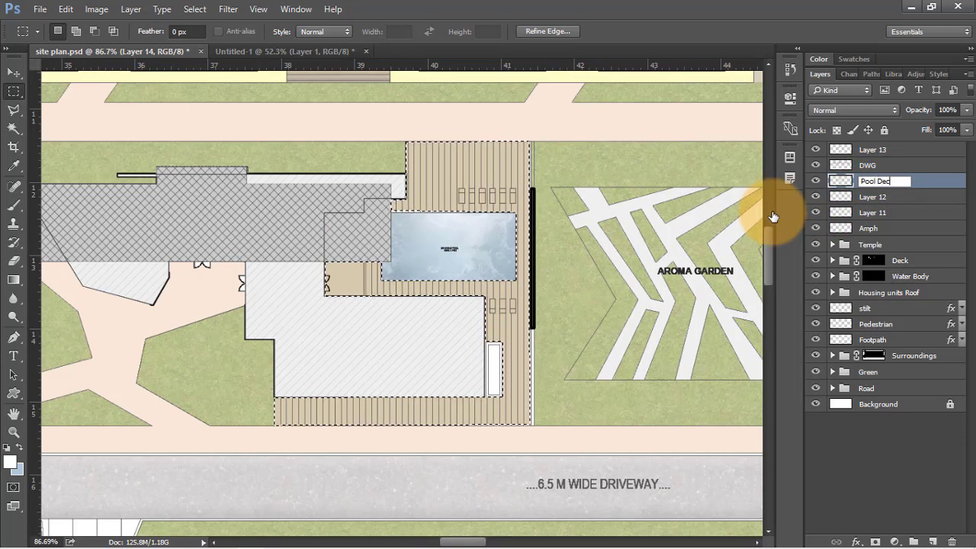
{"action": "left_click", "coordinate": [943, 185]}
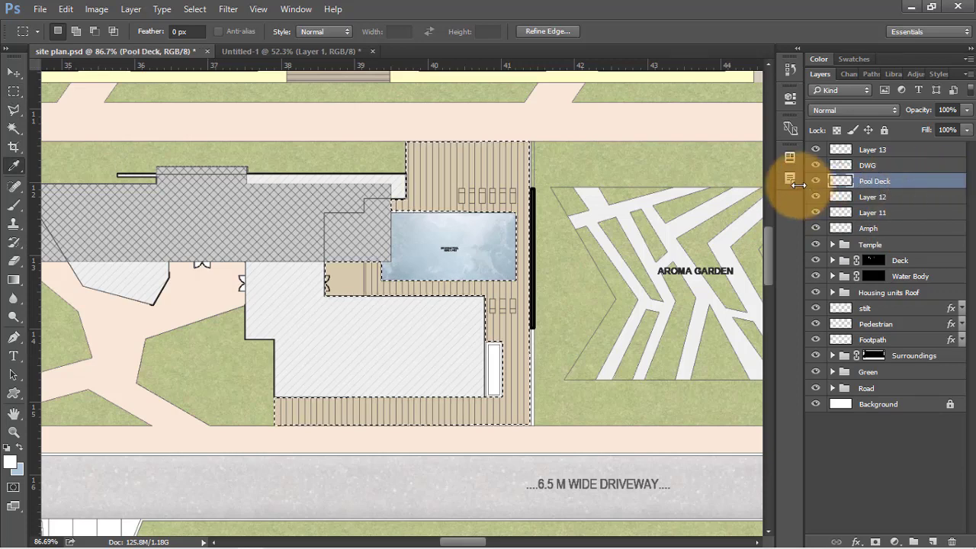
Step: Refill the pool deck with lighter beige e5d8ba at 90% brightness and deselect it
{"action": "key", "text": "shift+F5"}
{"action": "left_click", "coordinate": [526, 149]}
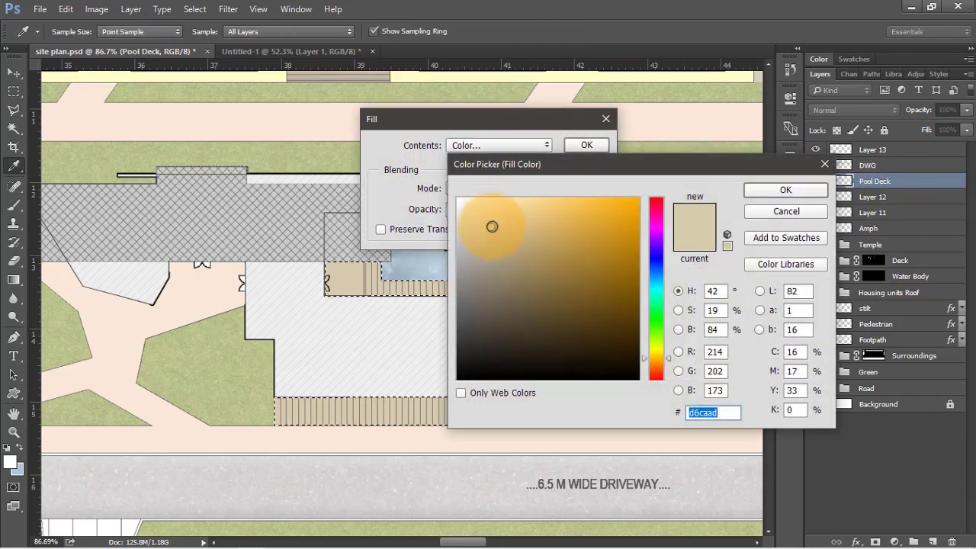
{"action": "left_click", "coordinate": [710, 329]}
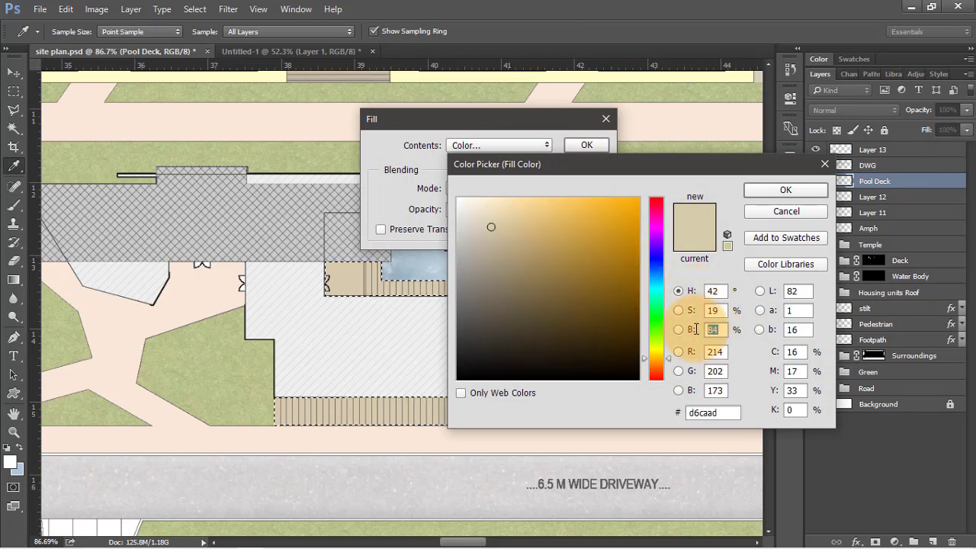
{"action": "left_click", "coordinate": [785, 190]}
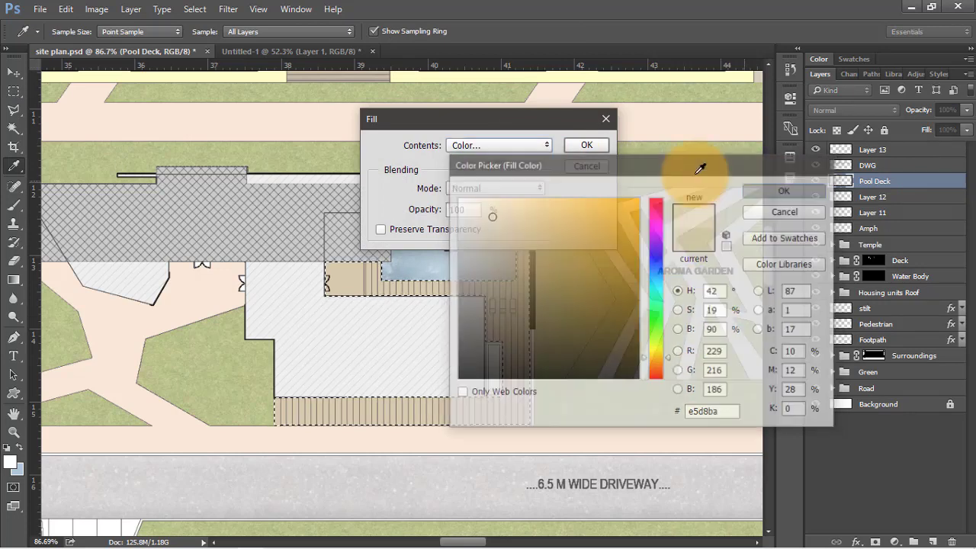
{"action": "left_click", "coordinate": [586, 145]}
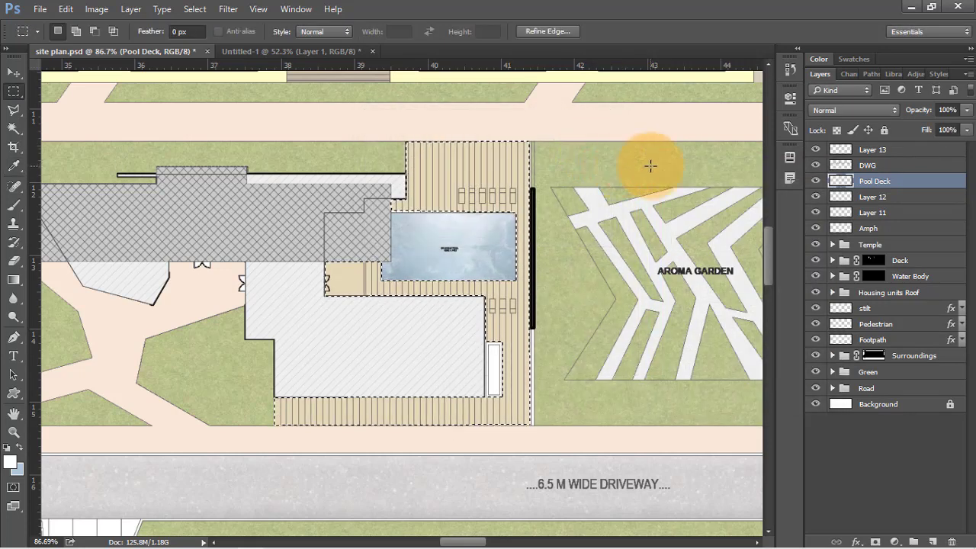
{"action": "key", "text": "ctrl+d"}
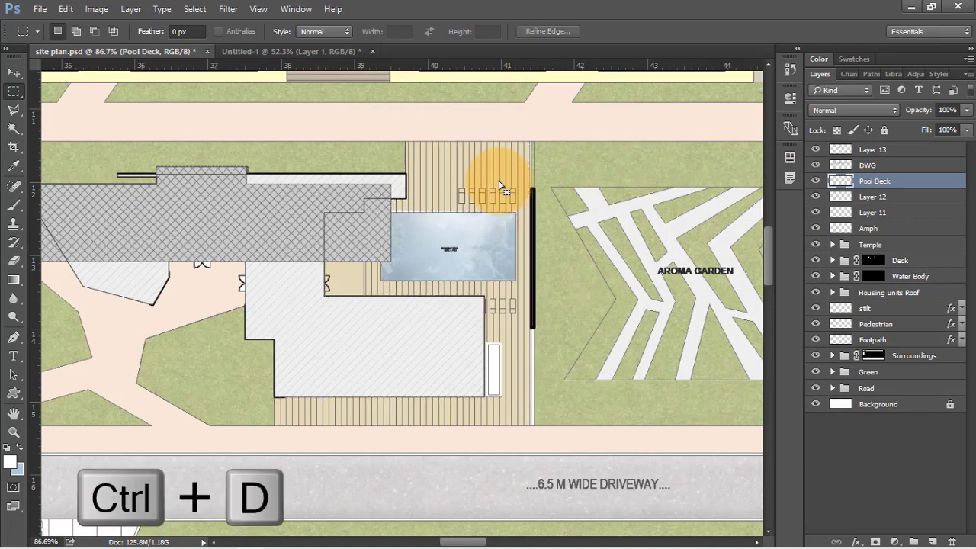
Step: Select the white triangular areas between the housing blocks and the large hatched building from the DWG layer with the Magic Wand
{"action": "key", "text": "v"}
{"action": "scroll", "coordinate": [449, 229], "scroll_direction": "down", "scroll_amount": 3}
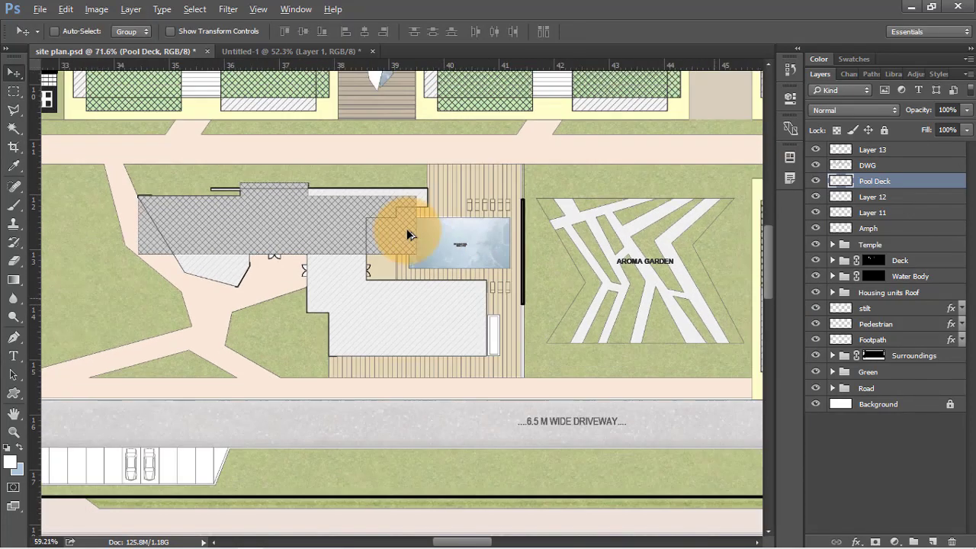
{"action": "scroll", "coordinate": [368, 263], "scroll_direction": "down", "scroll_amount": 3}
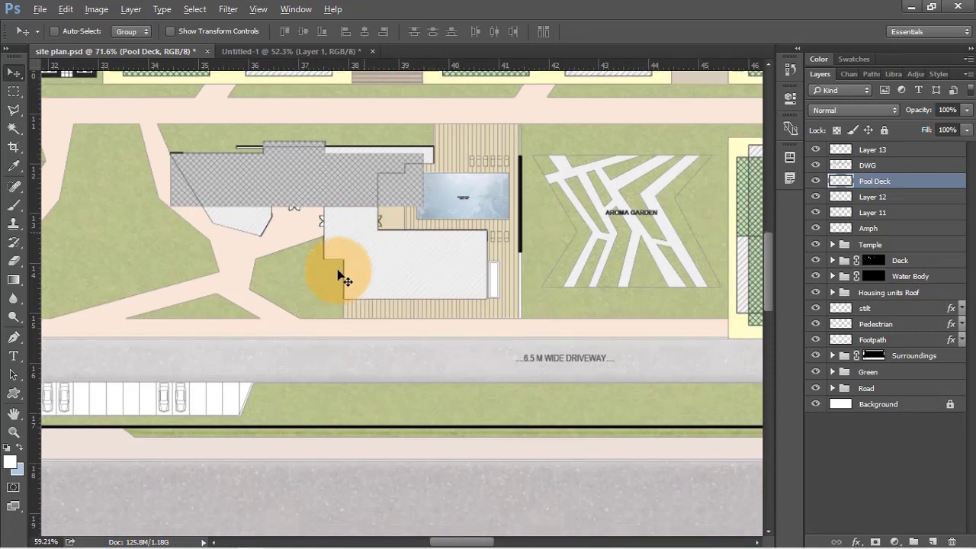
{"action": "scroll", "coordinate": [329, 301], "scroll_direction": "down", "scroll_amount": 5}
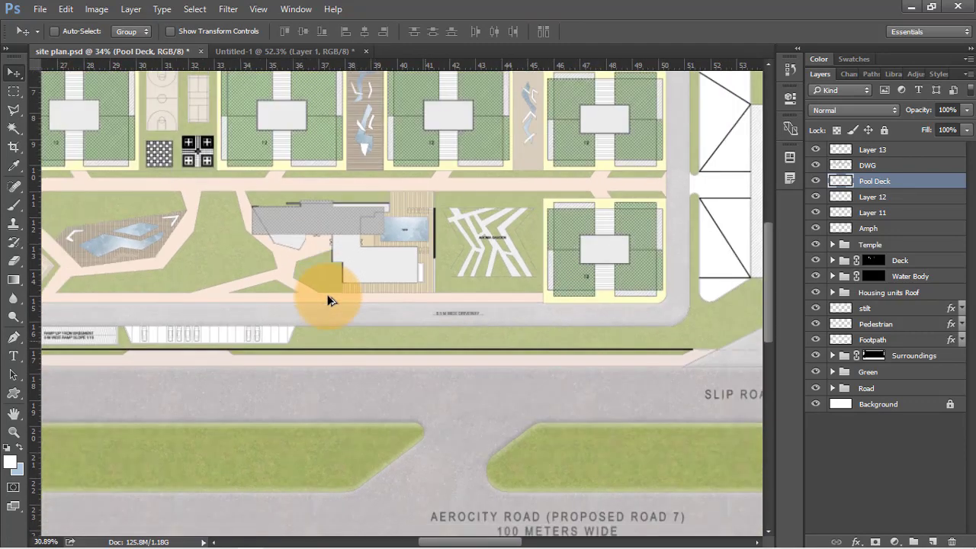
{"action": "scroll", "coordinate": [713, 239], "scroll_direction": "up", "scroll_amount": 3}
{"action": "scroll", "coordinate": [713, 238], "scroll_direction": "down", "scroll_amount": 3}
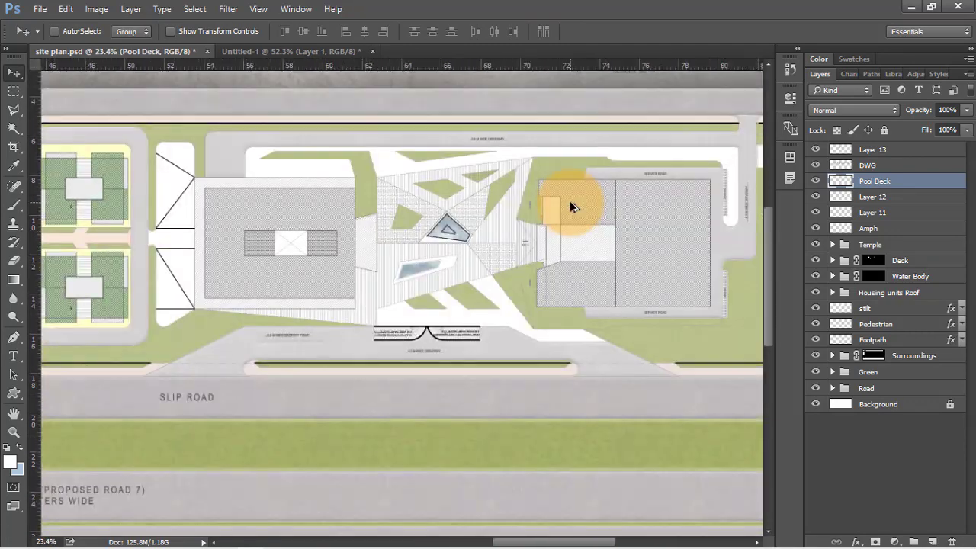
{"action": "scroll", "coordinate": [569, 201], "scroll_direction": "up", "scroll_amount": 1}
{"action": "scroll", "coordinate": [82, 212], "scroll_direction": "up", "scroll_amount": 3}
{"action": "key", "text": "w"}
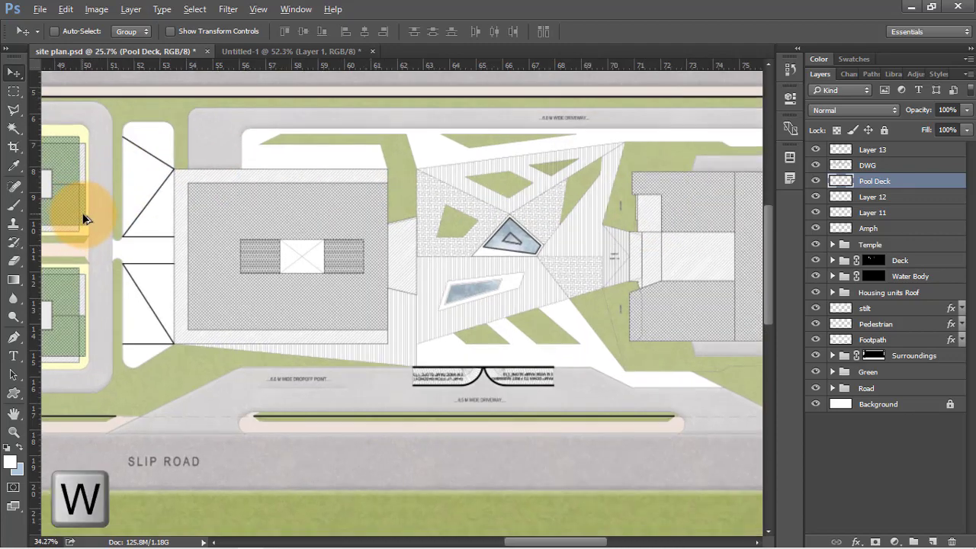
{"action": "left_click", "coordinate": [872, 150]}
{"action": "left_click", "coordinate": [900, 164]}
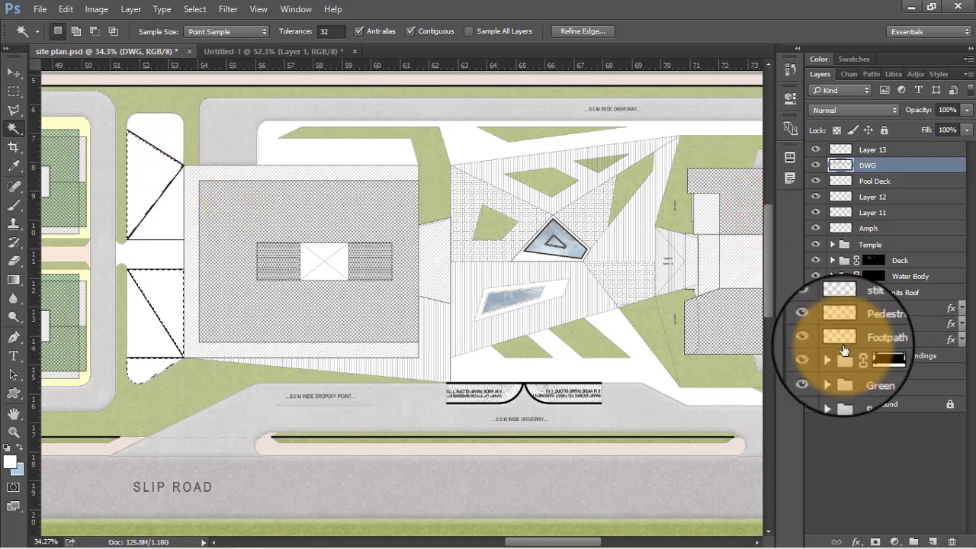
Step: Create a new layer and fill the selected triangular areas with pale yellow fffed9, based on the colour sampled from the housing plot border
{"action": "left_click", "coordinate": [932, 540]}
{"action": "key", "text": "i"}
{"action": "key", "text": "shift+BackSpace"}
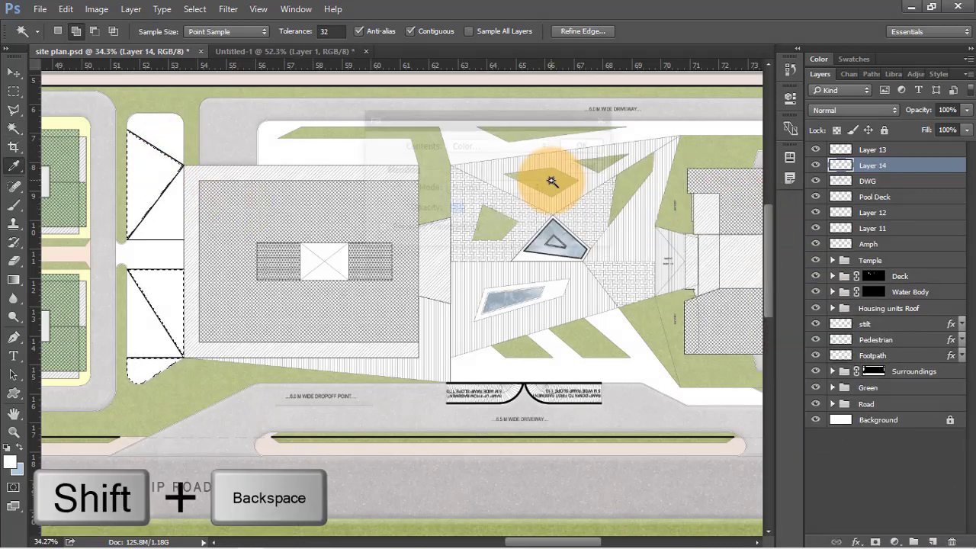
{"action": "left_click", "coordinate": [472, 144]}
{"action": "left_click", "coordinate": [472, 145]}
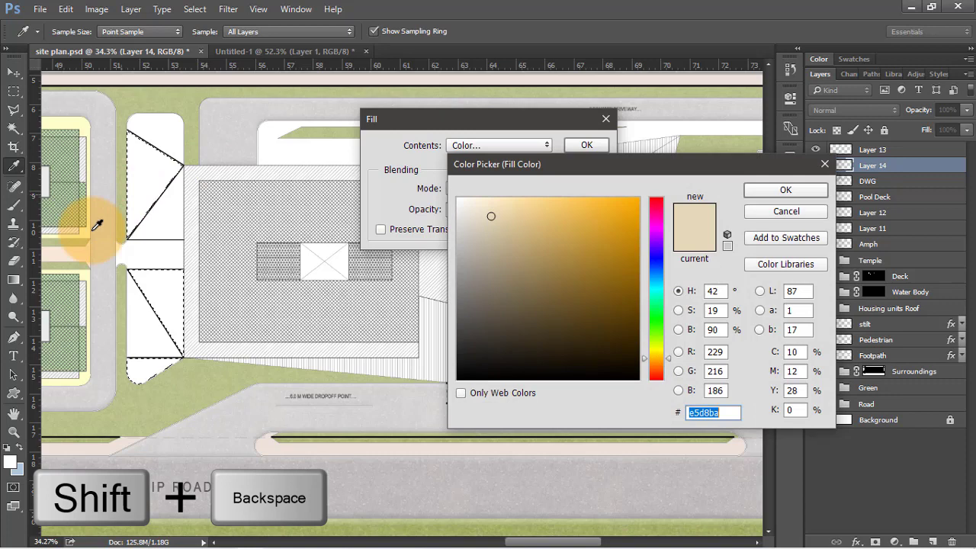
{"action": "left_click", "coordinate": [87, 273]}
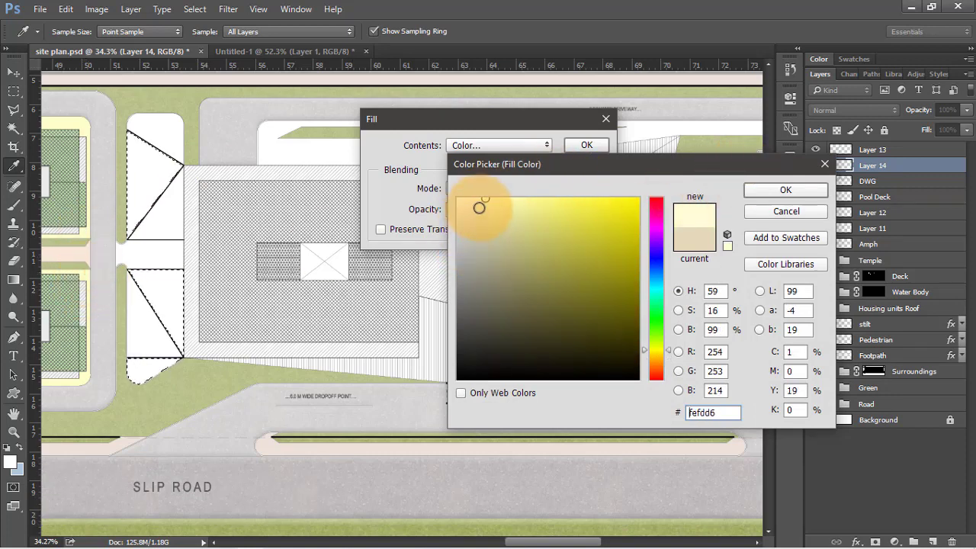
{"action": "left_click_drag", "start_coordinate": [483, 195], "coordinate": [483, 199]}
{"action": "left_click", "coordinate": [773, 190]}
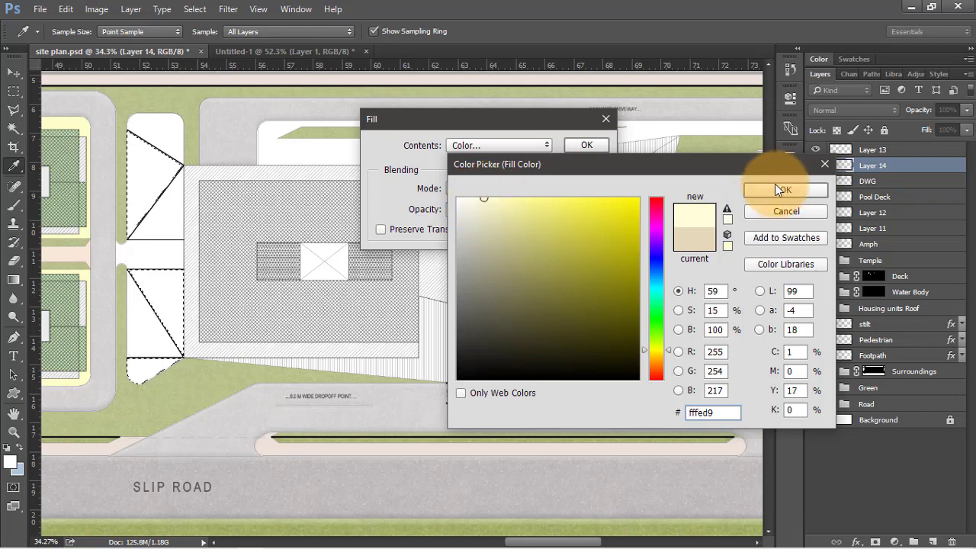
{"action": "left_click", "coordinate": [586, 145]}
{"action": "key", "text": "w"}
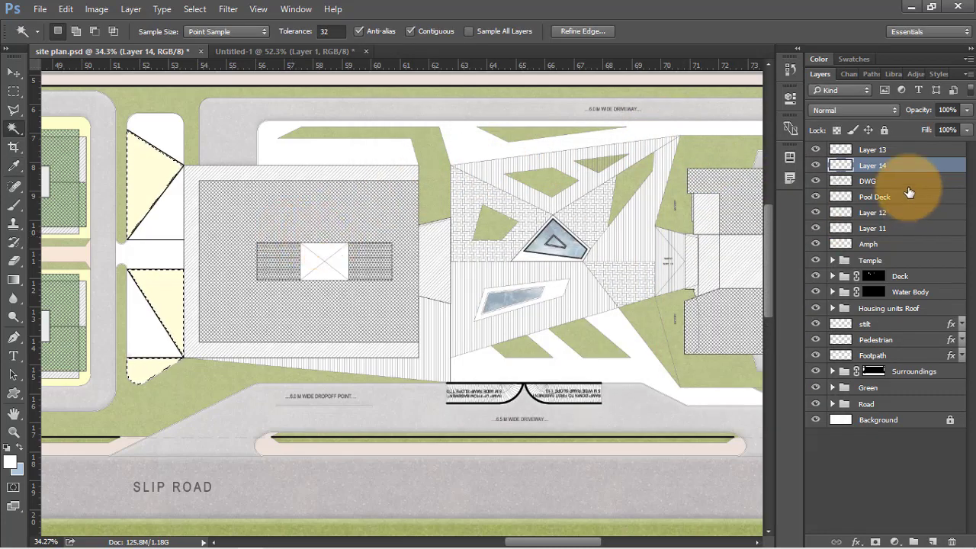
Step: Move the pale yellow triangle fill layer below DWG and rename it Plaza 1
{"action": "left_click_drag", "start_coordinate": [911, 183], "coordinate": [899, 166]}
{"action": "left_click", "coordinate": [876, 181]}
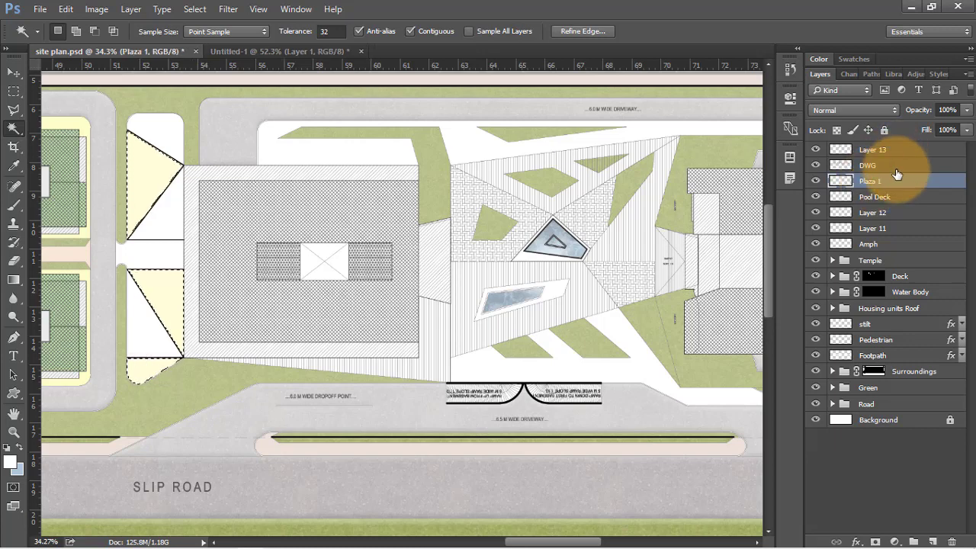
Step: Select the white path strip between the yellow triangles from the DWG layer and create a new layer below DWG for it
{"action": "left_click", "coordinate": [897, 170]}
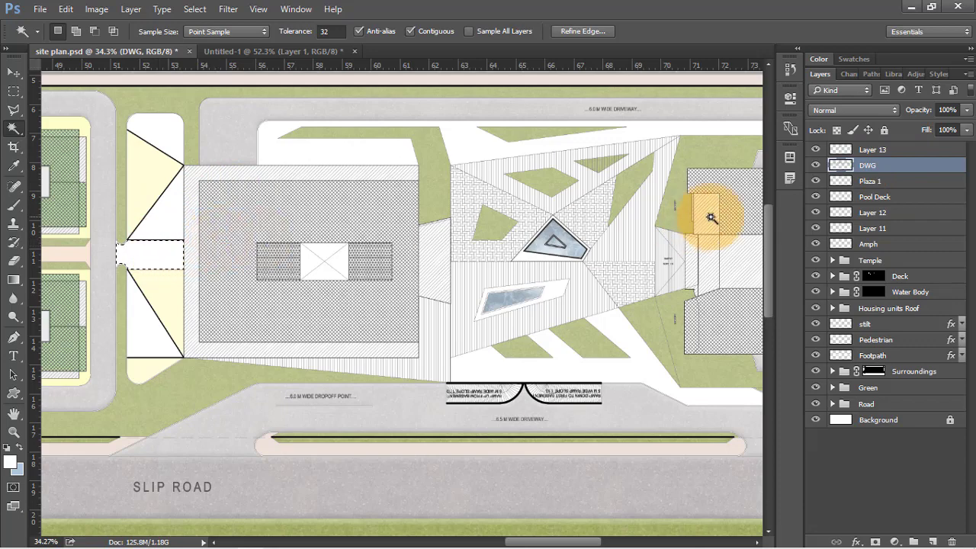
{"action": "left_click", "coordinate": [931, 541]}
{"action": "left_click_drag", "start_coordinate": [873, 165], "coordinate": [898, 190]}
Step: Fill the path strip with pale peach fff5ec, lightened from the neighbouring path's sampled colour, and rename its layer Pedes
{"action": "key", "text": "shift+BackSpace"}
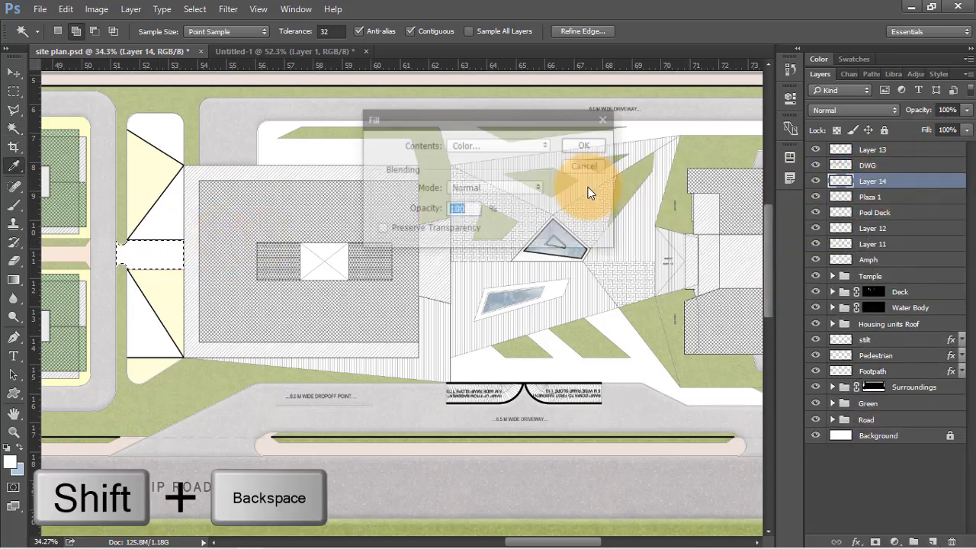
{"action": "left_click", "coordinate": [503, 147]}
{"action": "left_click", "coordinate": [503, 147]}
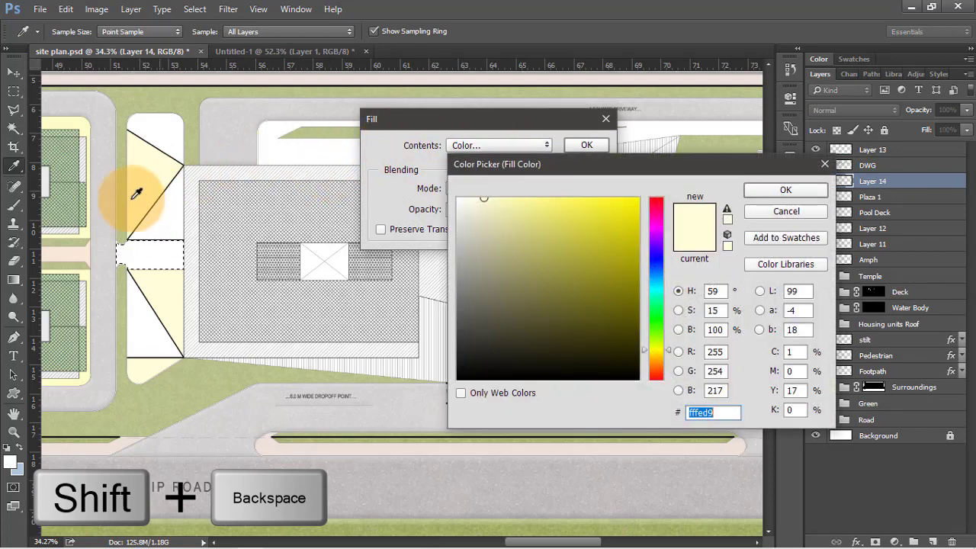
{"action": "left_click", "coordinate": [87, 246]}
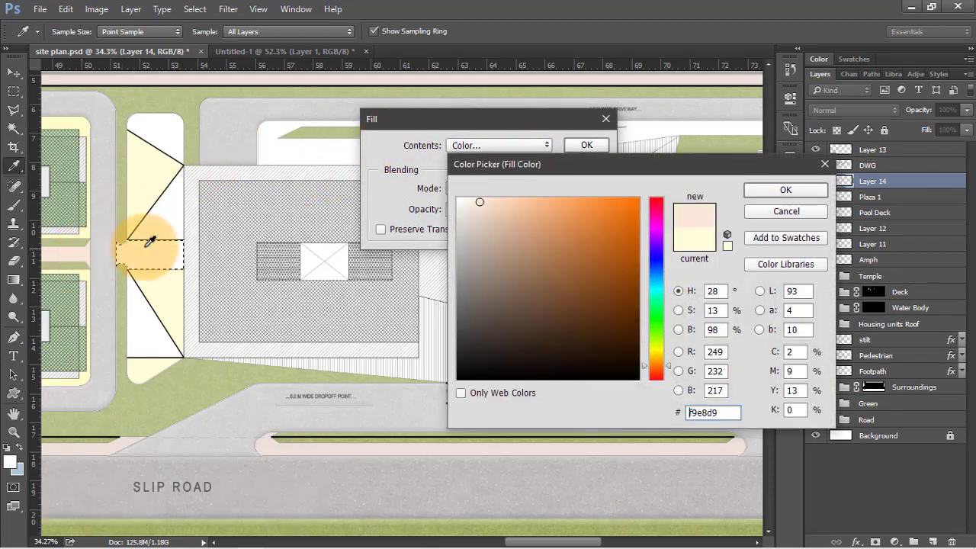
{"action": "left_click", "coordinate": [471, 197]}
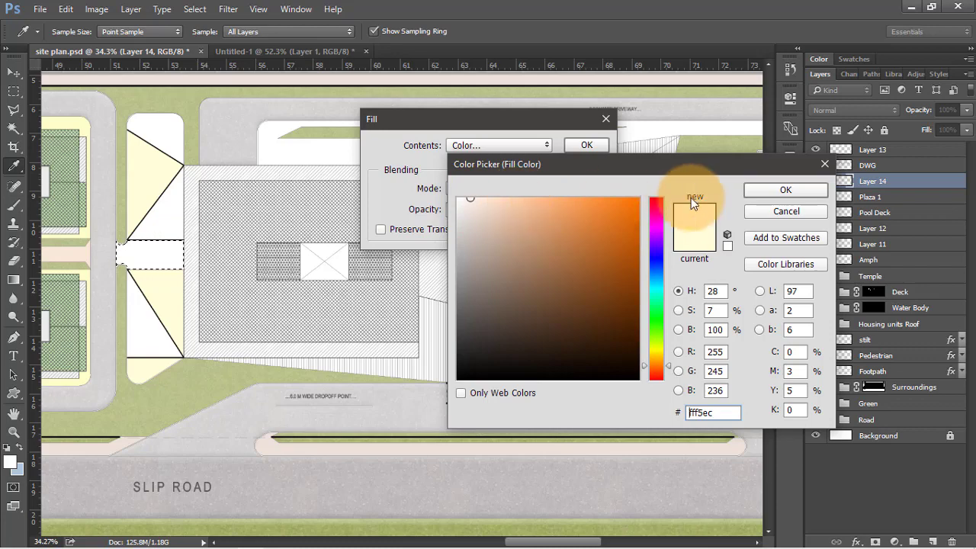
{"action": "left_click", "coordinate": [753, 189]}
{"action": "left_click", "coordinate": [579, 147]}
{"action": "key", "text": "w"}
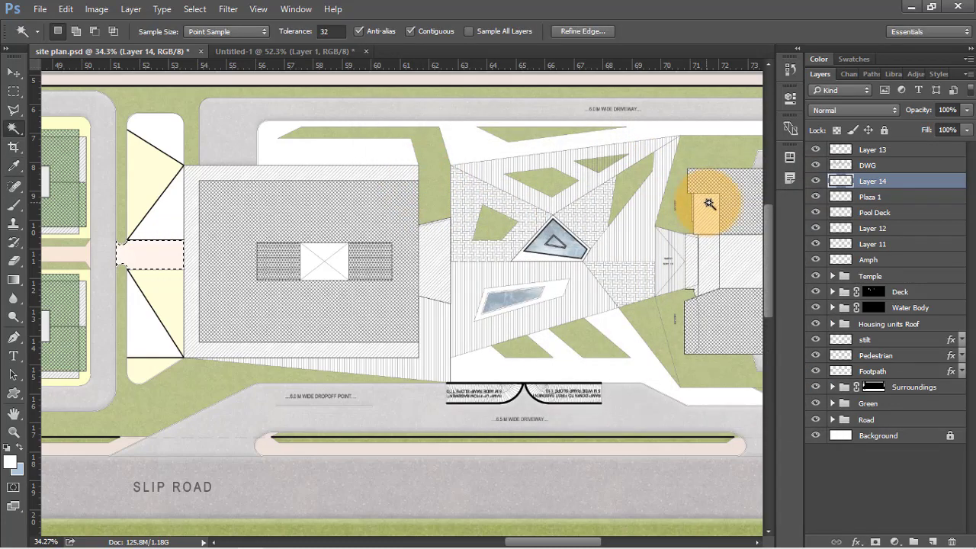
Step: Select the white areas beside the yellow triangles from the DWG layer and add a new layer below DWG for them
{"action": "left_click", "coordinate": [869, 166]}
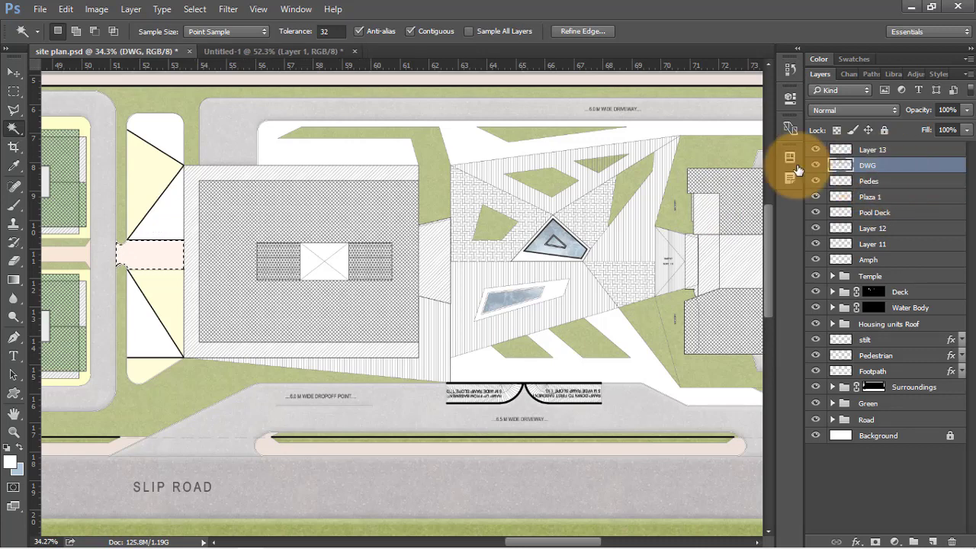
{"action": "left_click", "coordinate": [172, 152]}
{"action": "left_click", "coordinate": [133, 328], "text": "shift"}
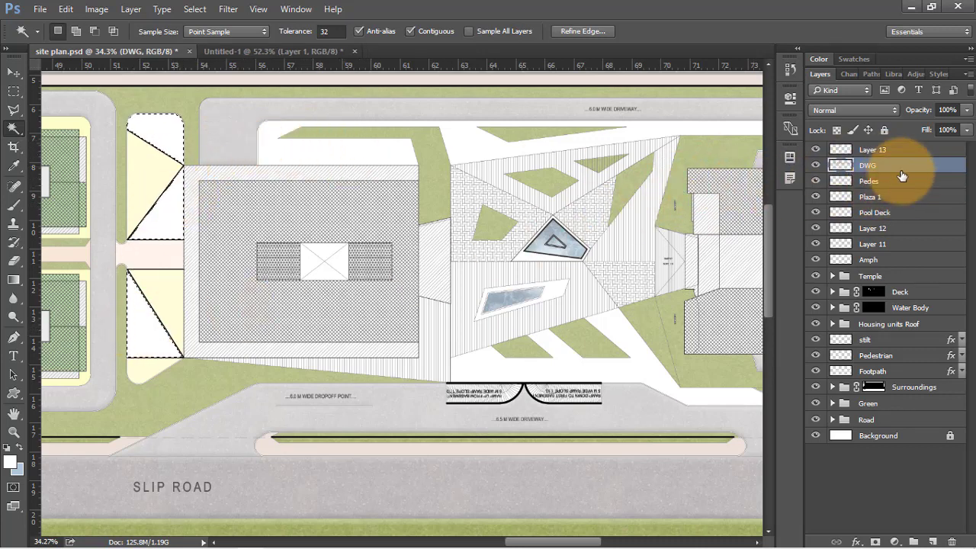
{"action": "key", "text": "ctrl+j"}
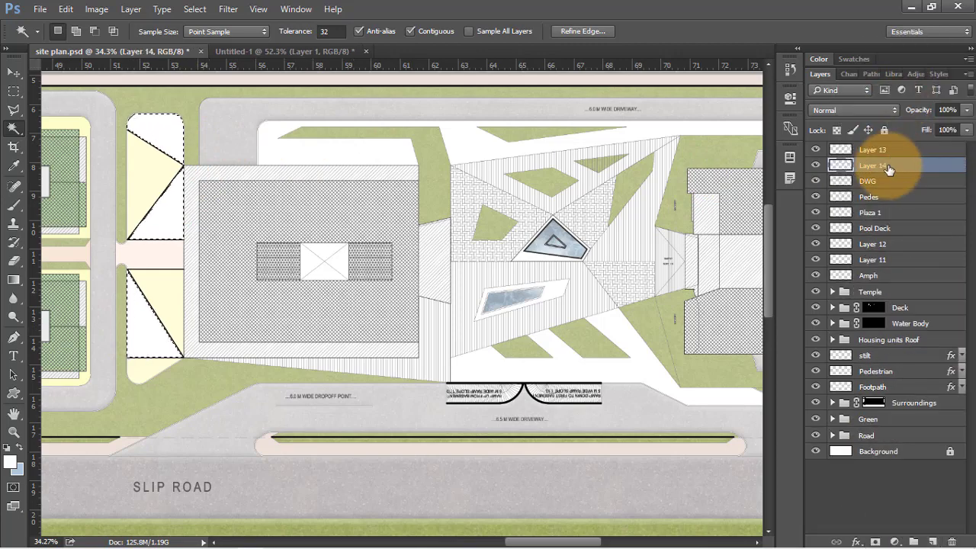
{"action": "left_click_drag", "start_coordinate": [876, 165], "coordinate": [884, 189]}
Step: Fill the selected areas with light grey f1f1f1, using hue 0, saturation 0% and brightness 95%, and deselect them
{"action": "key", "text": "shift+BackSpace"}
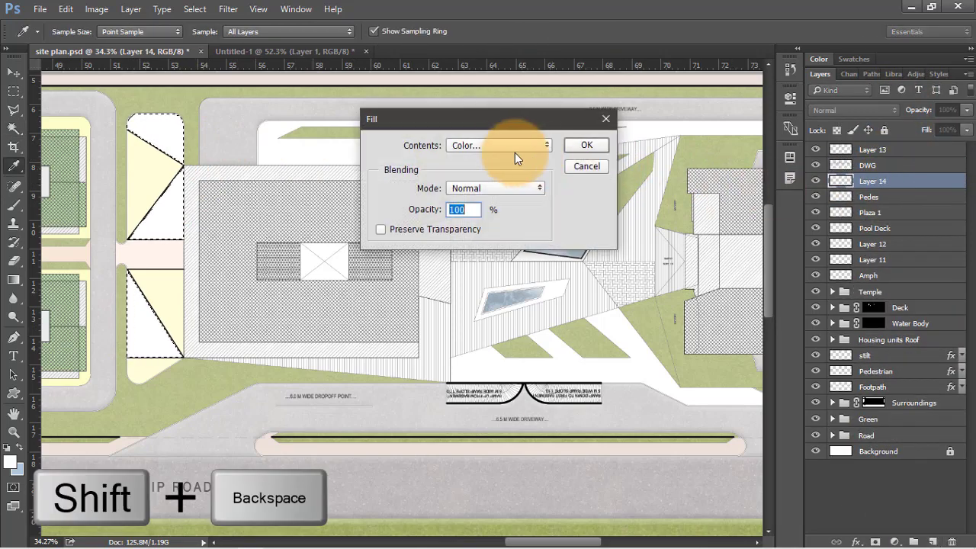
{"action": "left_click", "coordinate": [511, 149]}
{"action": "left_click", "coordinate": [509, 154]}
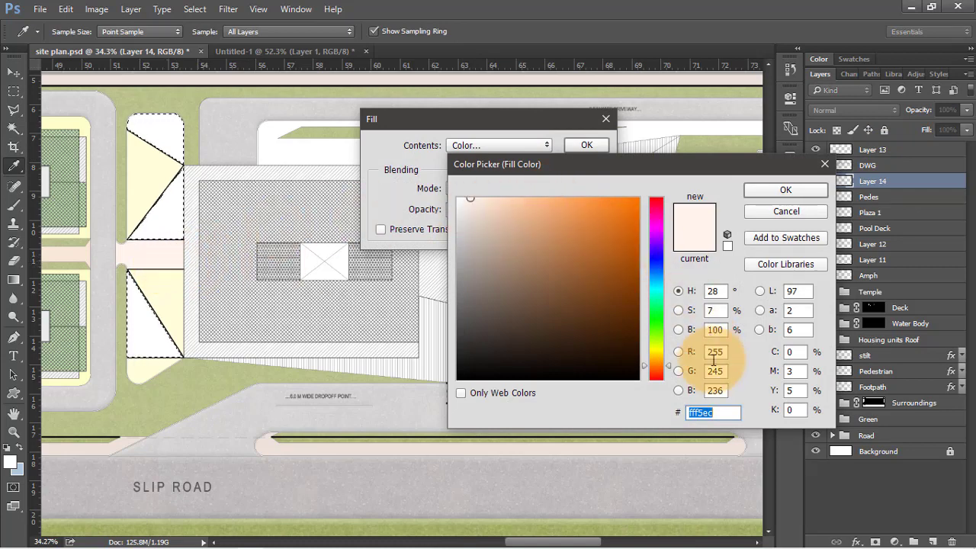
{"action": "left_click_drag", "start_coordinate": [724, 292], "coordinate": [692, 294]}
{"action": "type", "text": "0"}
{"action": "key", "text": "Tab"}
{"action": "type", "text": "0"}
{"action": "left_click_drag", "start_coordinate": [458, 206], "coordinate": [432, 208]}
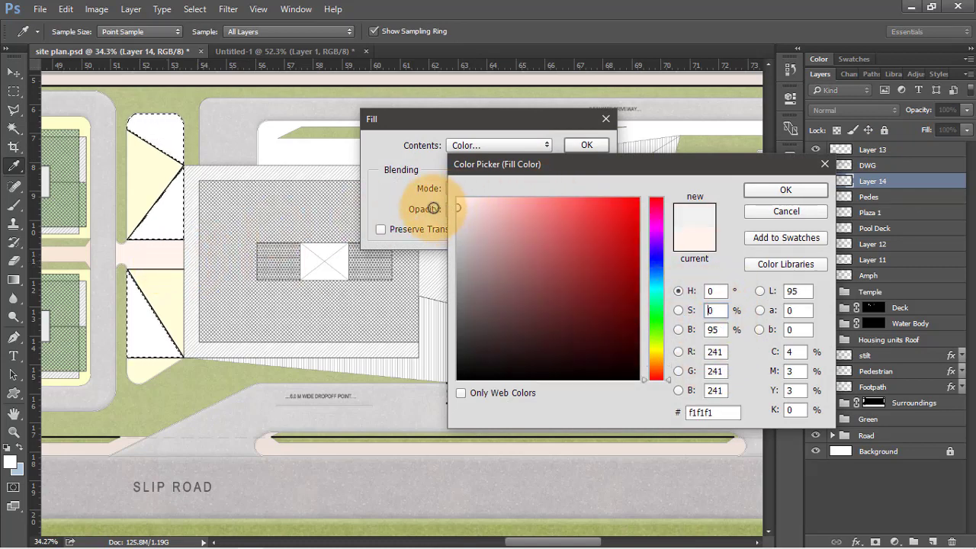
{"action": "left_click", "coordinate": [785, 190]}
{"action": "left_click", "coordinate": [581, 145]}
{"action": "key", "text": "w"}
{"action": "key", "text": "ctrl+d"}
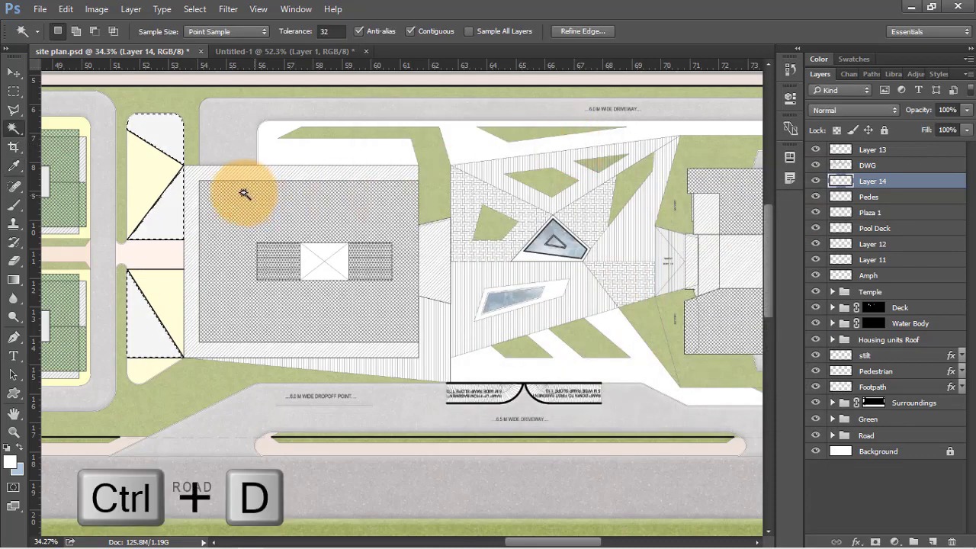
{"action": "key", "text": "v"}
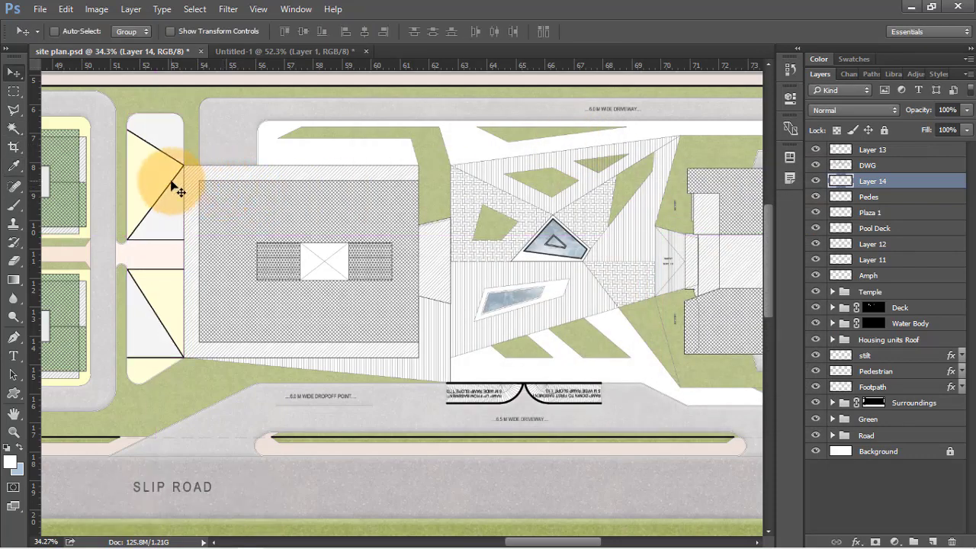
Step: Select the white open areas around the hatched plaza and along the driveways from the DWG layer with the Magic Wand
{"action": "scroll", "coordinate": [176, 186], "scroll_direction": "right", "scroll_amount": 4}
{"action": "scroll", "coordinate": [179, 193], "scroll_direction": "right", "scroll_amount": 1}
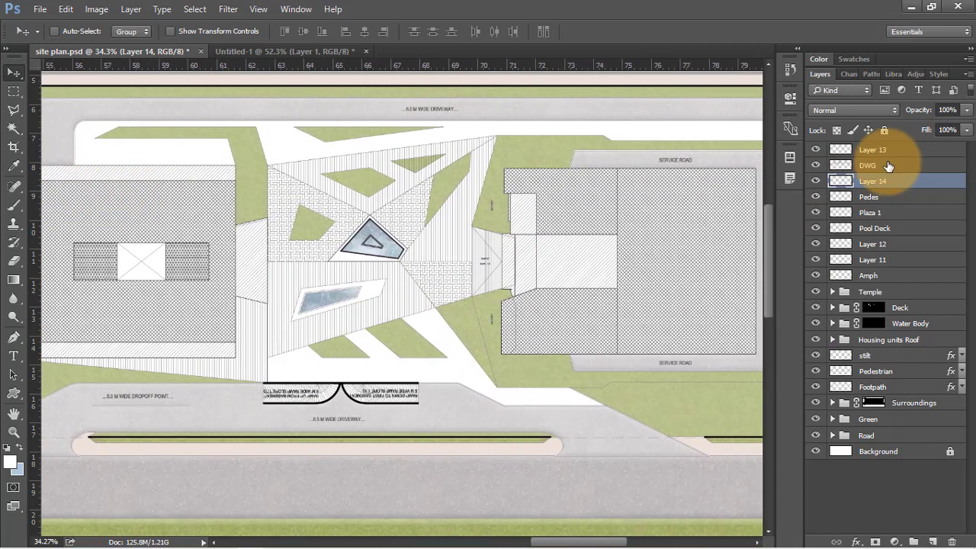
{"action": "left_click", "coordinate": [888, 166]}
{"action": "key", "text": "w"}
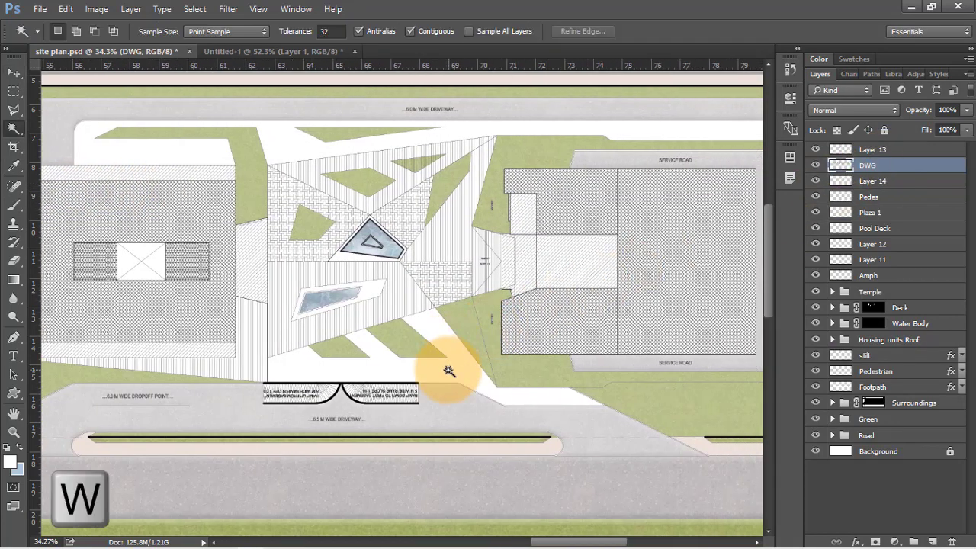
{"action": "left_click", "coordinate": [451, 156]}
{"action": "scroll", "coordinate": [442, 371], "scroll_direction": "left", "scroll_amount": 2}
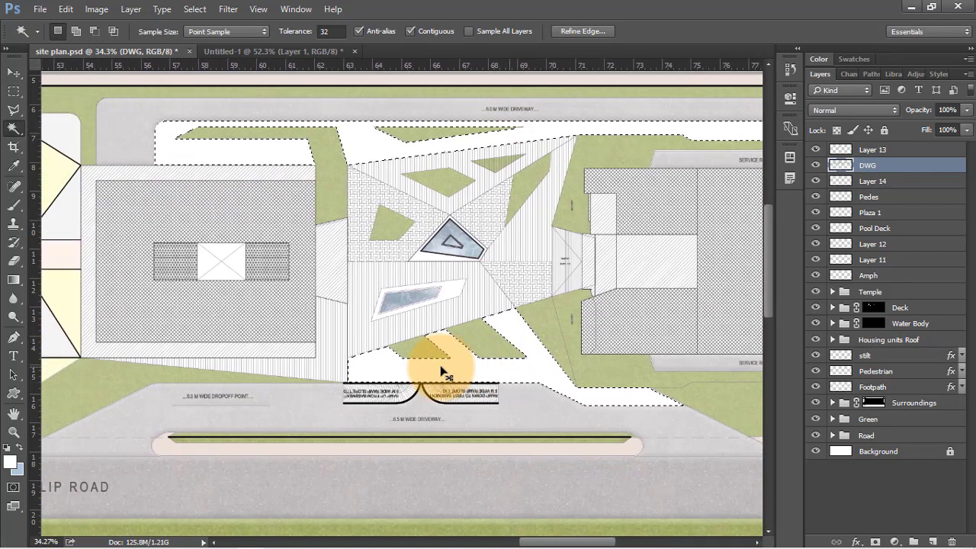
{"action": "scroll", "coordinate": [442, 370], "scroll_direction": "left", "scroll_amount": 3}
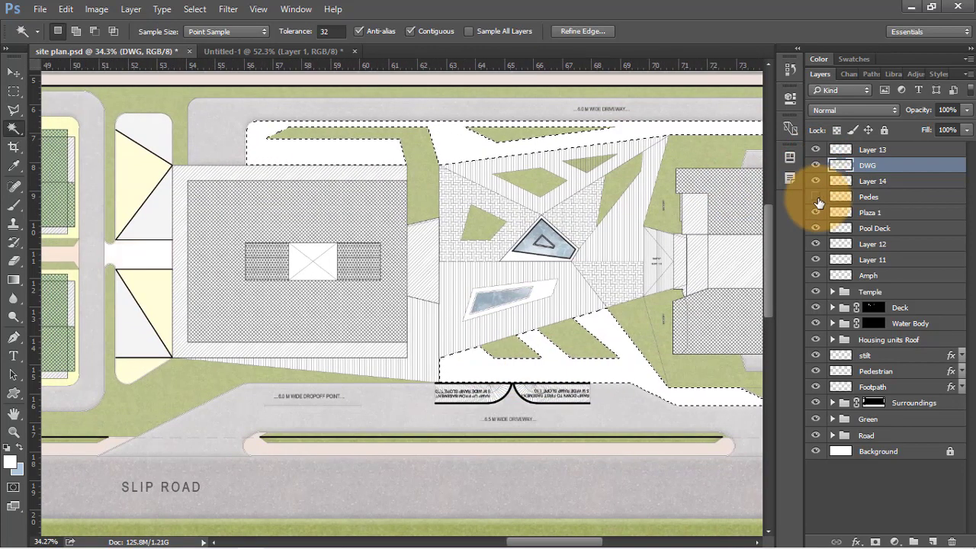
Step: Fill the selected open areas on the Pedes layer with fff5ec sampled from the path strip, and deselect them
{"action": "left_click", "coordinate": [827, 200]}
{"action": "key", "text": "shift+BackSpace"}
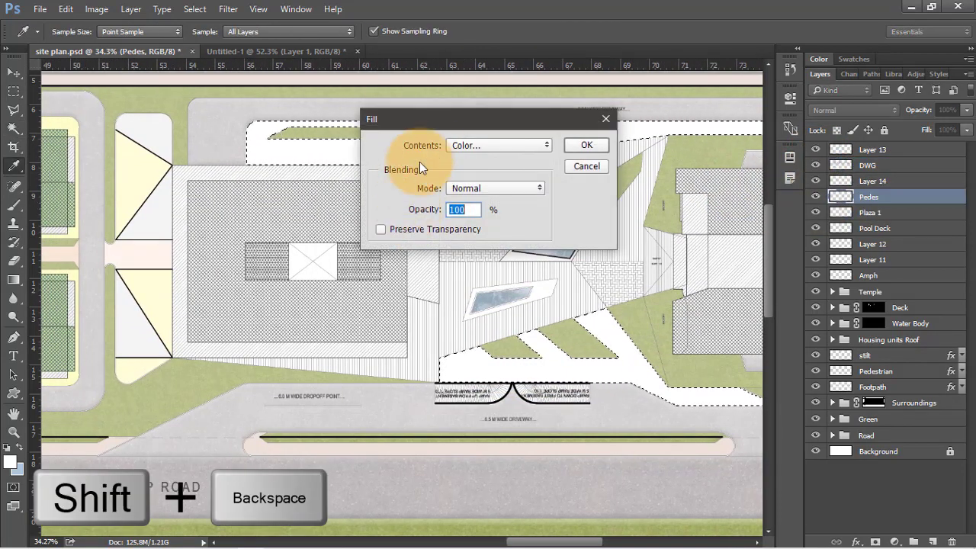
{"action": "left_click", "coordinate": [468, 145]}
{"action": "left_click", "coordinate": [468, 145]}
{"action": "left_click", "coordinate": [142, 254]}
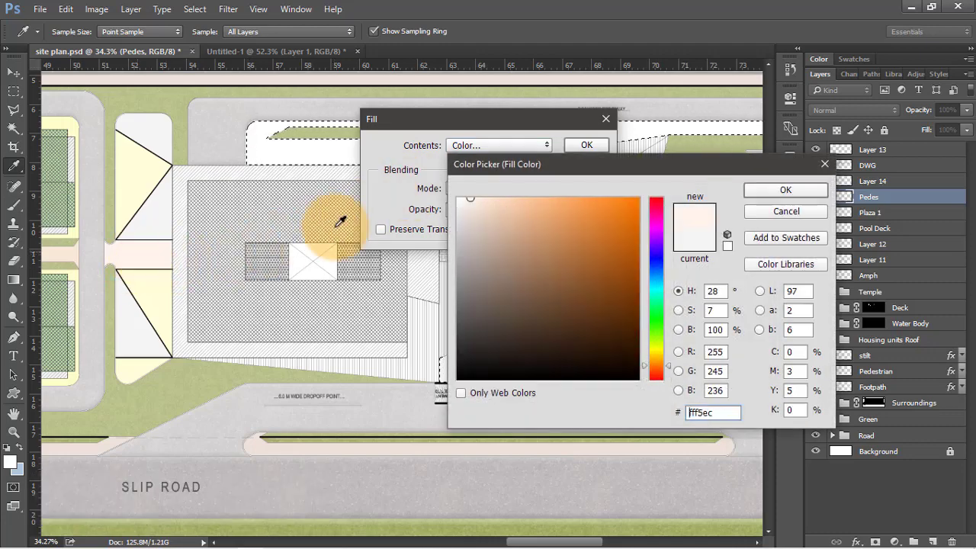
{"action": "left_click", "coordinate": [766, 189]}
{"action": "left_click", "coordinate": [586, 145]}
{"action": "key", "text": "w"}
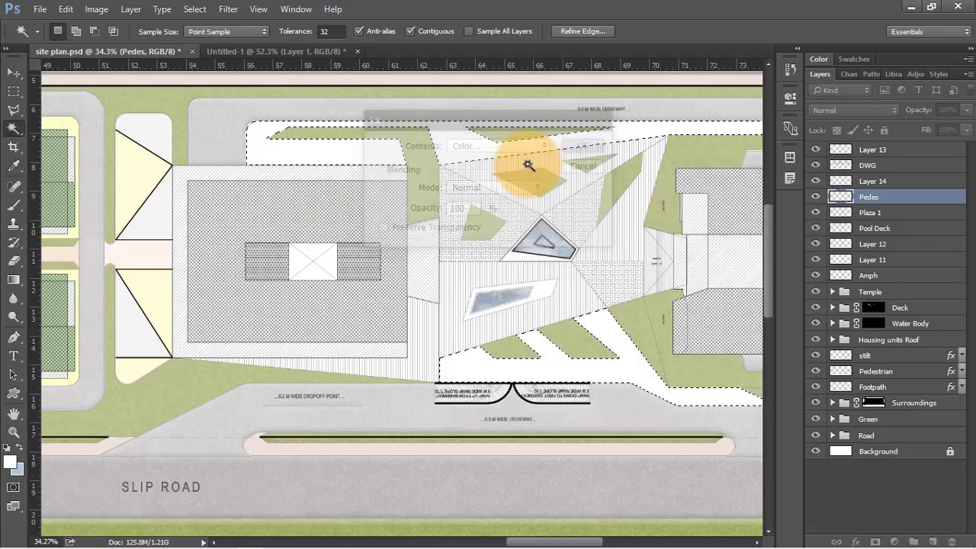
{"action": "key", "text": "ctrl+d"}
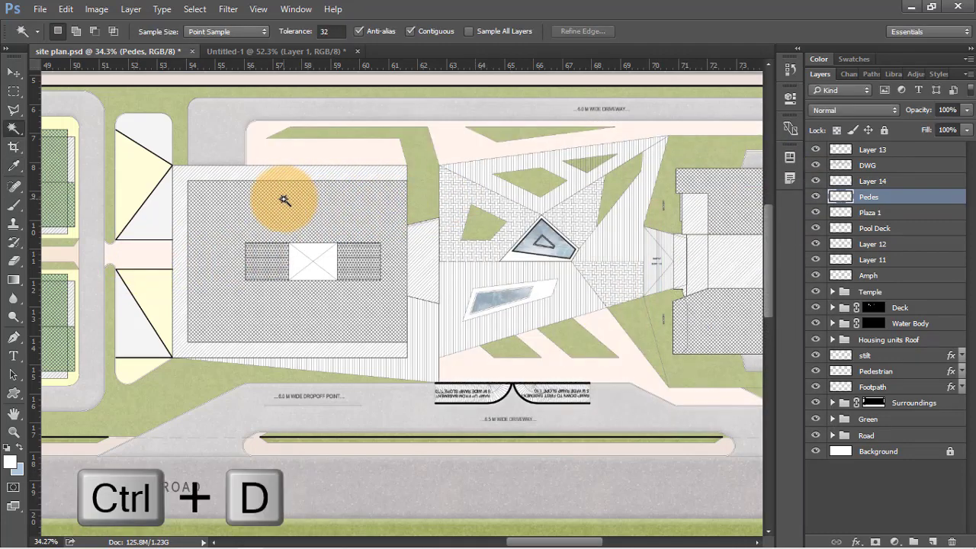
Step: Outline the vertically striped paving beside the large hatched building and around the slanted pool with the Polygonal Lasso
{"action": "left_click", "coordinate": [869, 165]}
{"action": "scroll", "coordinate": [452, 344], "scroll_direction": "up", "scroll_amount": 3}
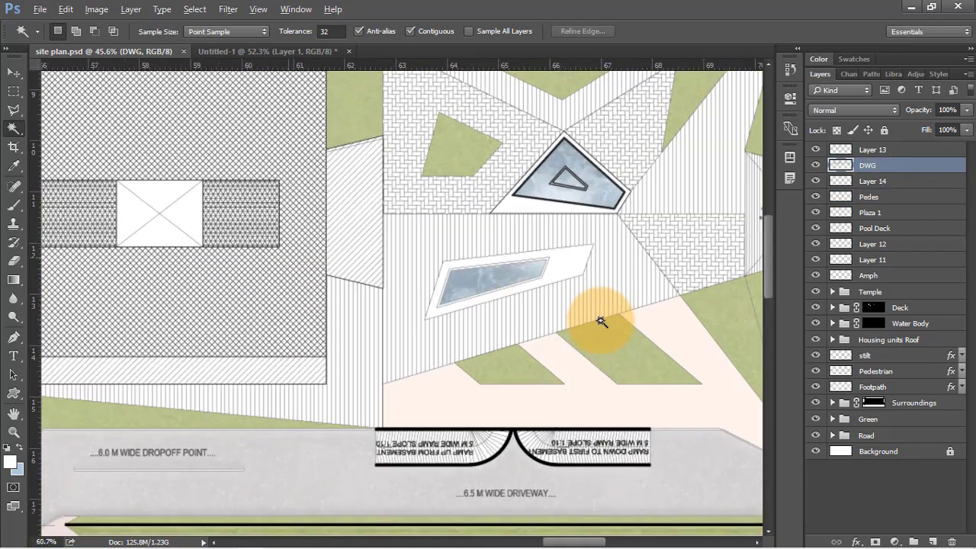
{"action": "scroll", "coordinate": [601, 321], "scroll_direction": "up", "scroll_amount": 1}
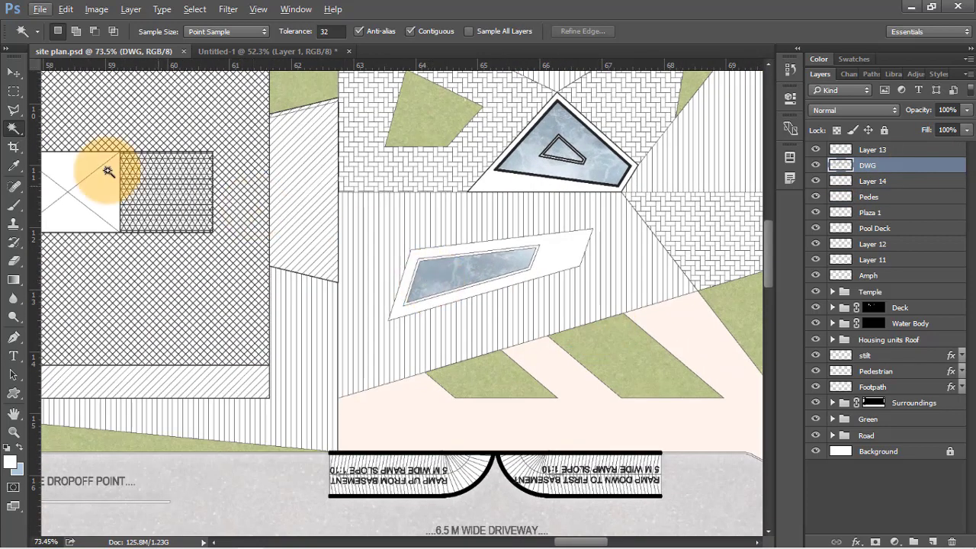
{"action": "left_click", "coordinate": [14, 109]}
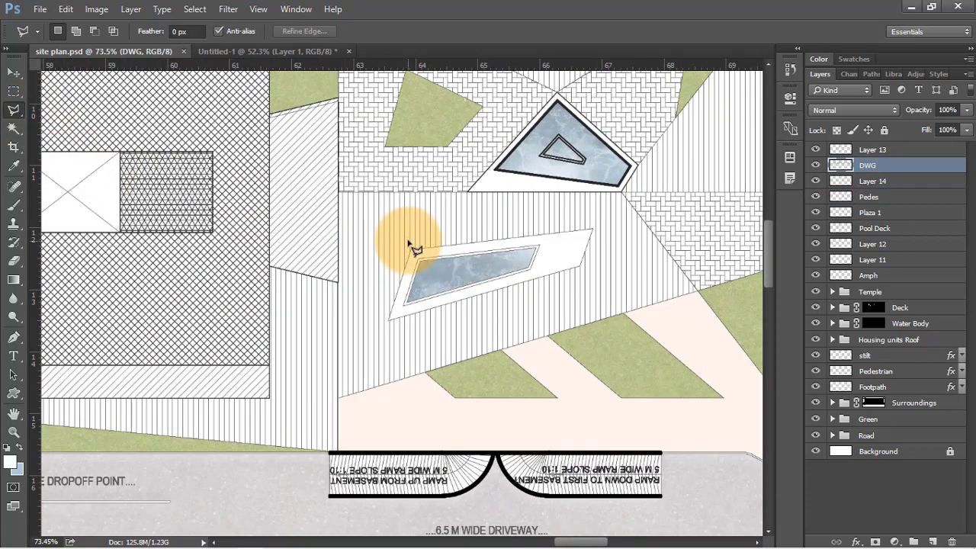
{"action": "left_click", "coordinate": [270, 267]}
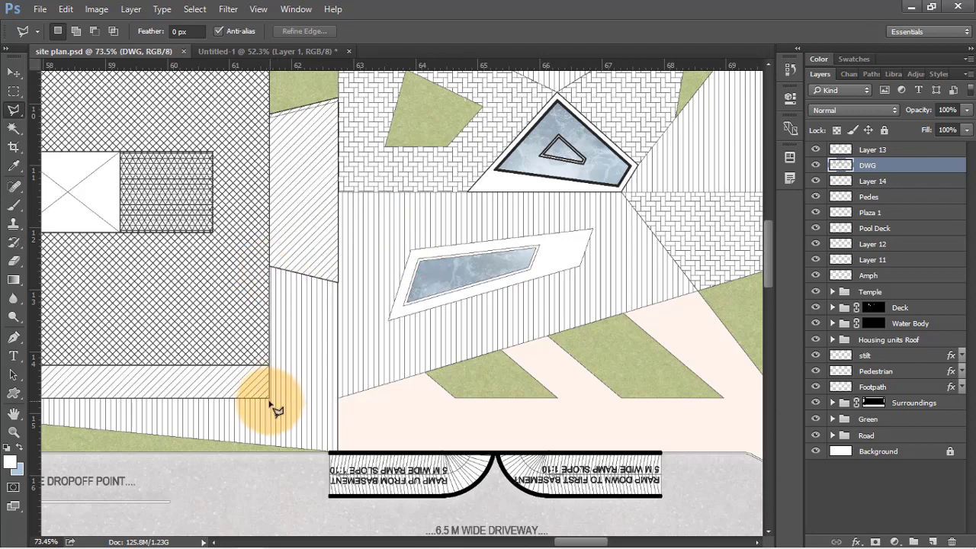
{"action": "left_click", "coordinate": [270, 399]}
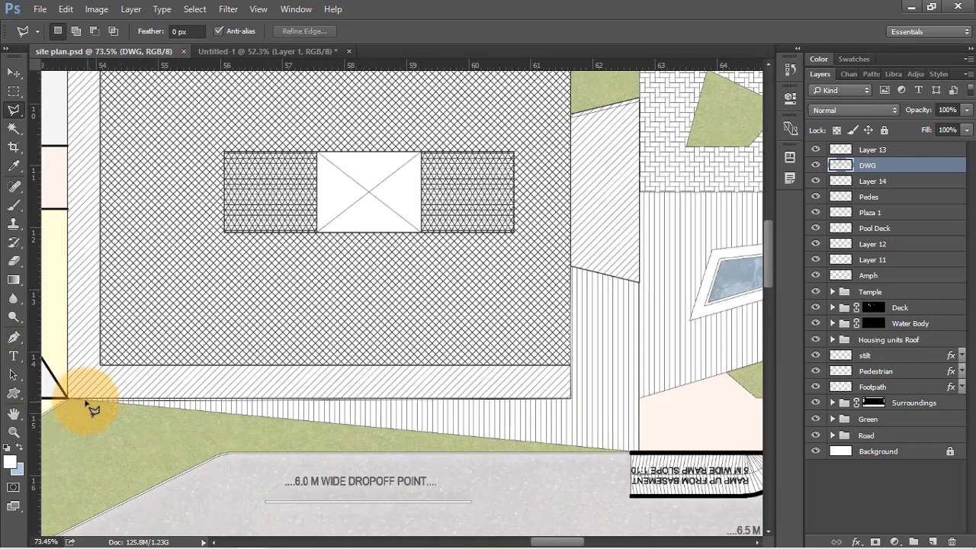
{"action": "left_click", "coordinate": [650, 460]}
{"action": "left_click", "coordinate": [641, 395]}
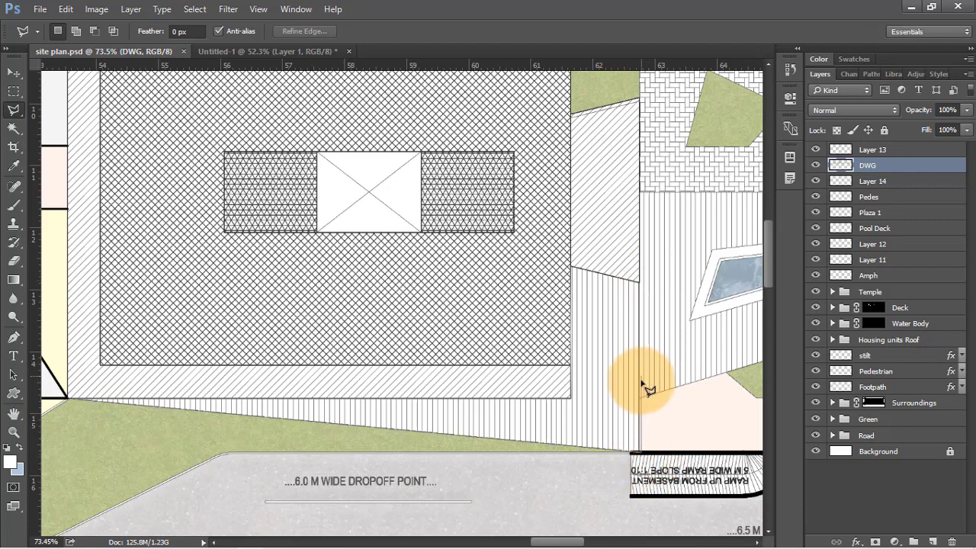
{"action": "left_click", "coordinate": [838, 307]}
{"action": "left_click", "coordinate": [709, 291]}
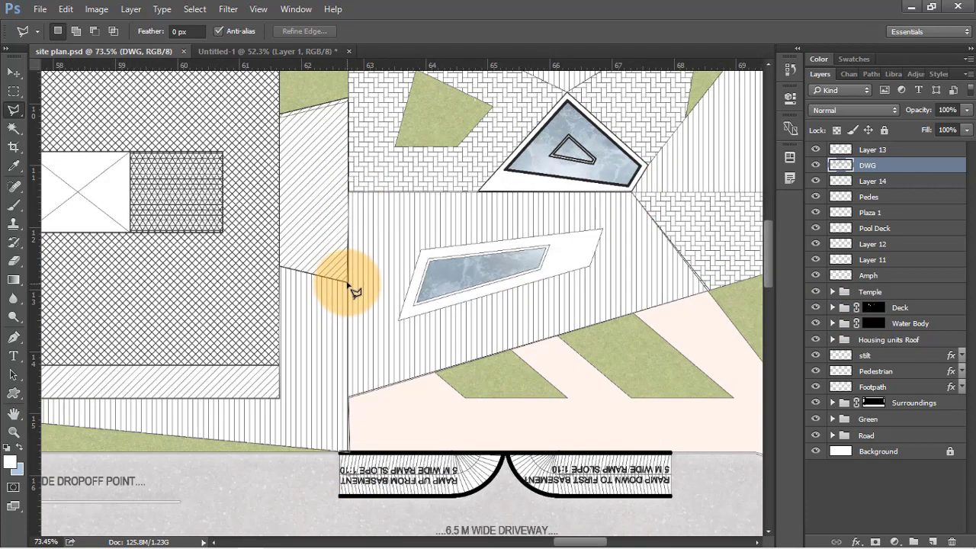
Step: Subtract the slanted pool and its white surround from the striped paving selection with the Polygonal Lasso
{"action": "left_click", "coordinate": [447, 260], "text": "alt"}
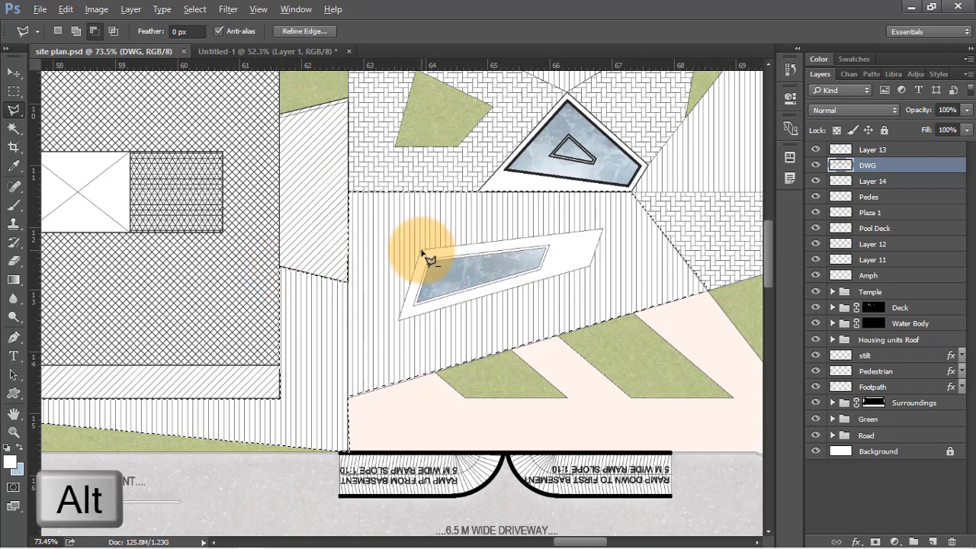
{"action": "left_click", "coordinate": [421, 250], "text": "alt"}
{"action": "left_click", "coordinate": [399, 320]}
{"action": "left_click", "coordinate": [589, 266]}
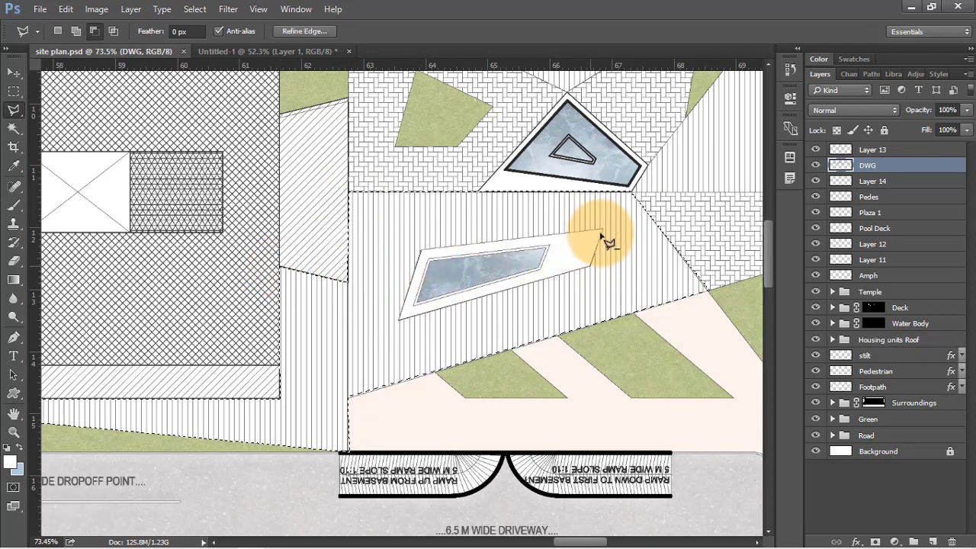
{"action": "left_click", "coordinate": [602, 230]}
{"action": "left_click", "coordinate": [431, 255]}
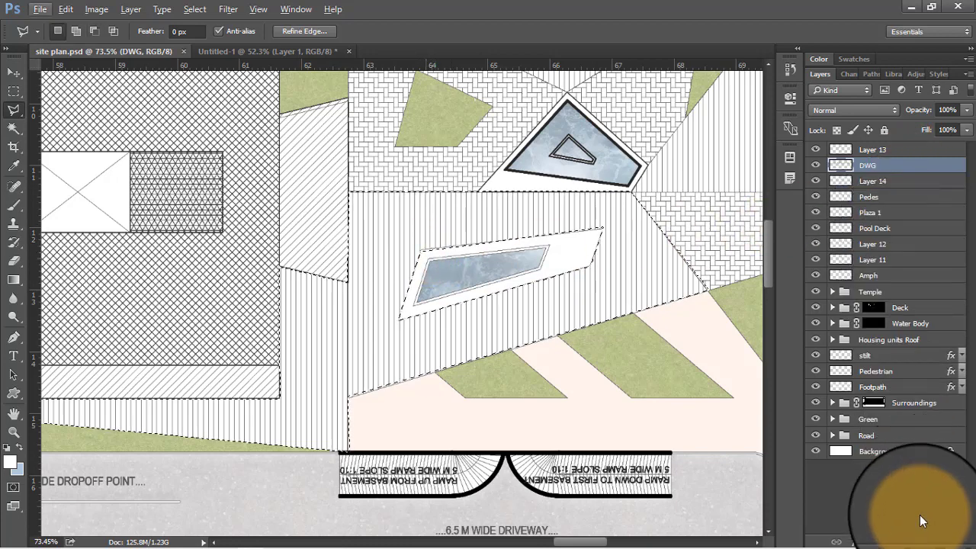
Step: Fill the striped paving selection with pale yellow, about f3ecae, on a new layer beneath DWG, and deselect it
{"action": "left_click", "coordinate": [931, 540]}
{"action": "left_click_drag", "start_coordinate": [877, 181], "coordinate": [878, 174]}
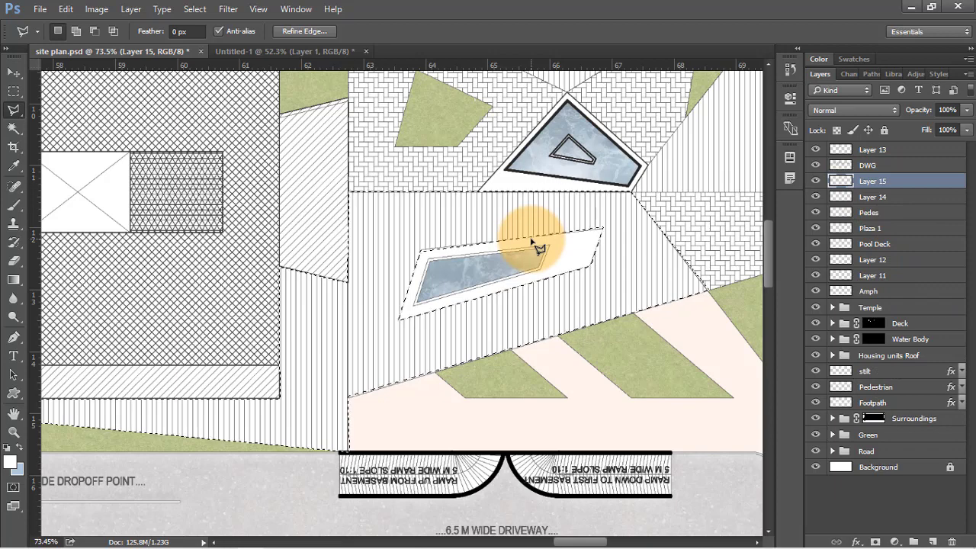
{"action": "key", "text": "shift+BackSpace"}
{"action": "left_click", "coordinate": [523, 148]}
{"action": "left_click", "coordinate": [505, 152]}
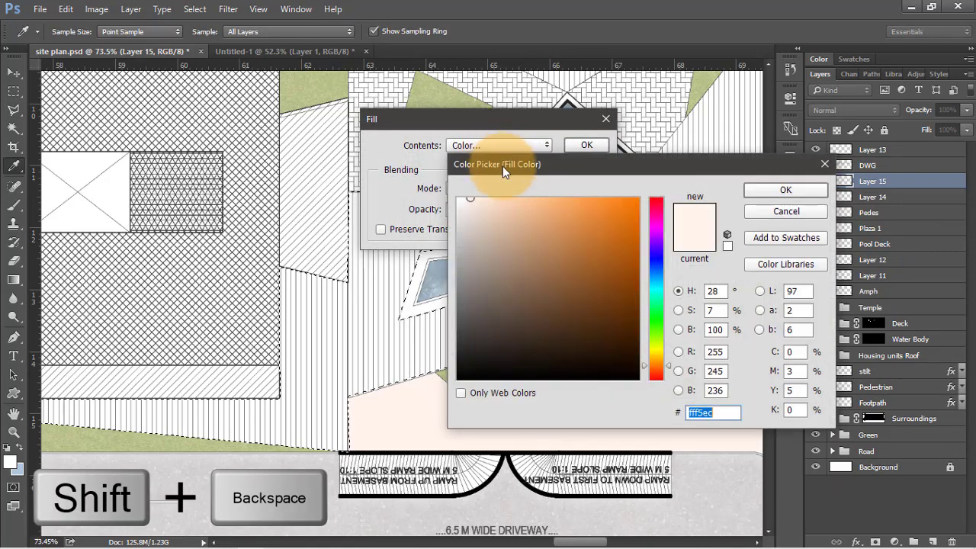
{"action": "left_click", "coordinate": [656, 349]}
{"action": "left_click", "coordinate": [480, 202]}
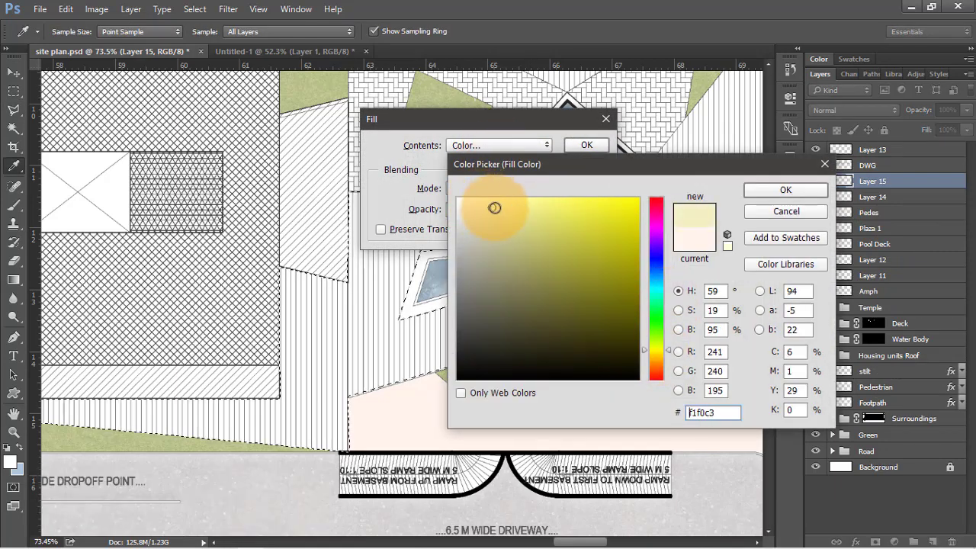
{"action": "left_click", "coordinate": [578, 198]}
{"action": "left_click", "coordinate": [654, 351]}
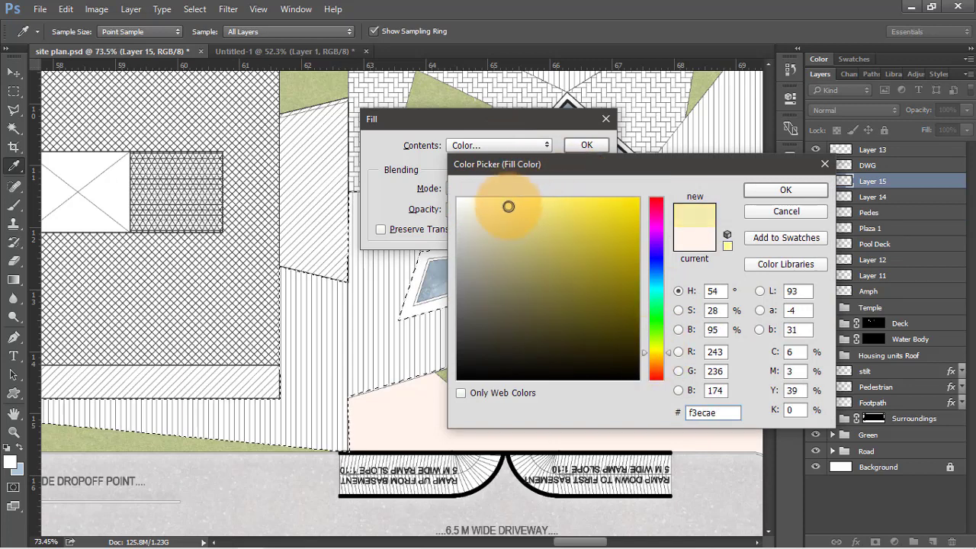
{"action": "left_click", "coordinate": [761, 189]}
{"action": "left_click", "coordinate": [600, 147]}
{"action": "key", "text": "l"}
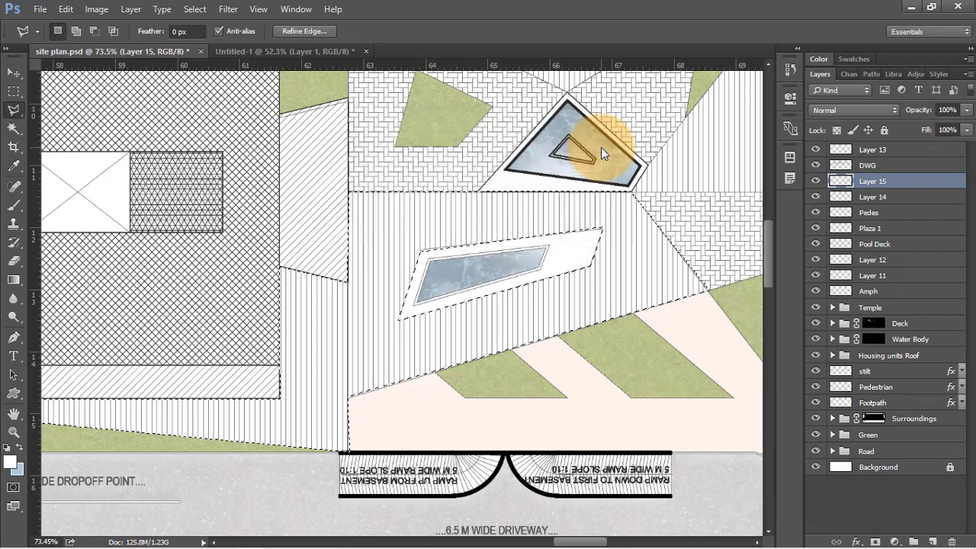
{"action": "scroll", "coordinate": [226, 258], "scroll_direction": "down", "scroll_amount": 1}
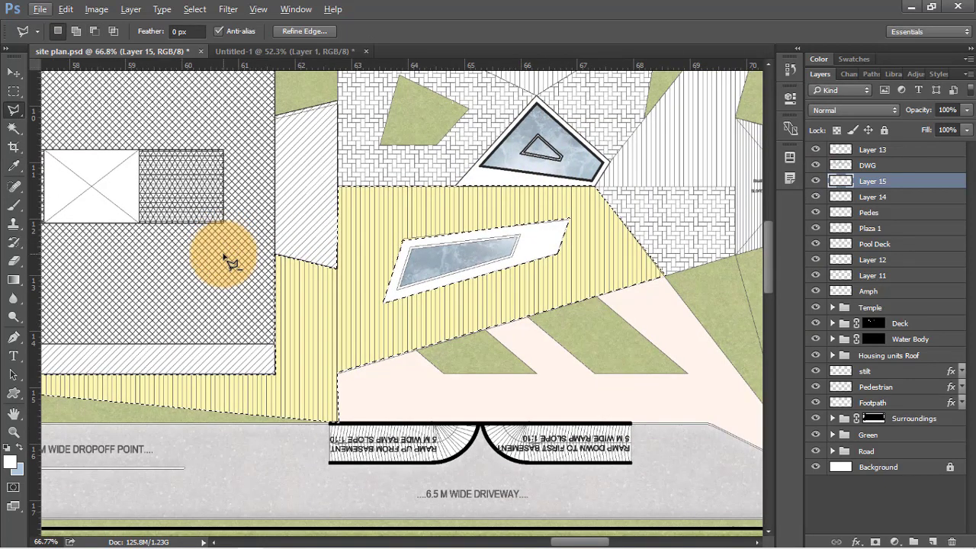
{"action": "key", "text": "v"}
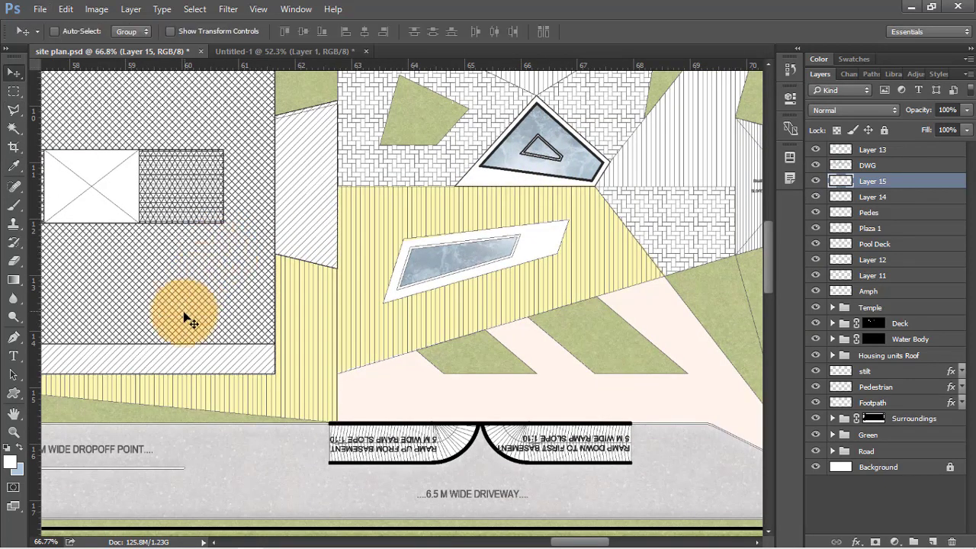
Step: Outline the herringbone paving between the hatched building and the triangular pool with the Polygonal Lasso on the DWG layer
{"action": "scroll", "coordinate": [183, 312], "scroll_direction": "down", "scroll_amount": 7}
{"action": "left_click", "coordinate": [438, 167], "text": "ctrl"}
{"action": "scroll", "coordinate": [438, 170], "scroll_direction": "up", "scroll_amount": 3}
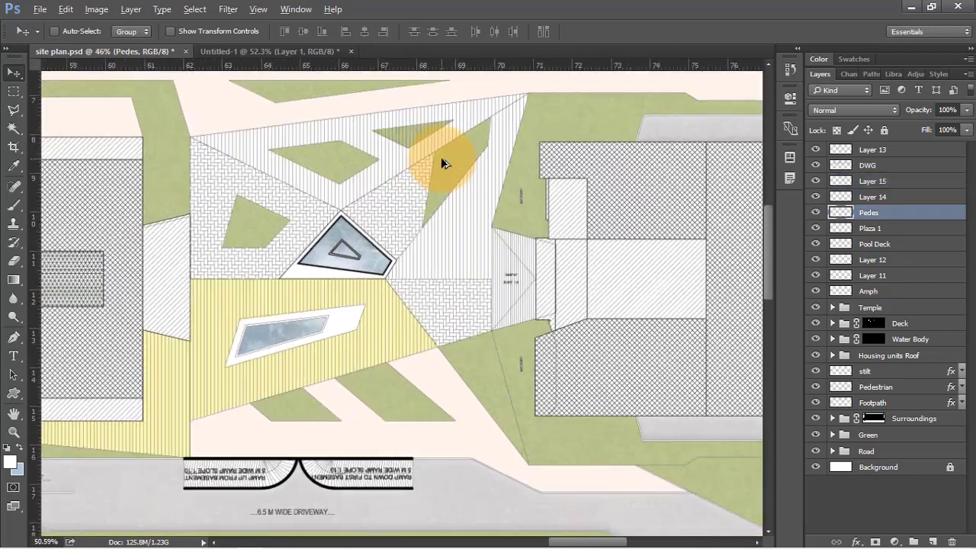
{"action": "scroll", "coordinate": [298, 137], "scroll_direction": "up", "scroll_amount": 2}
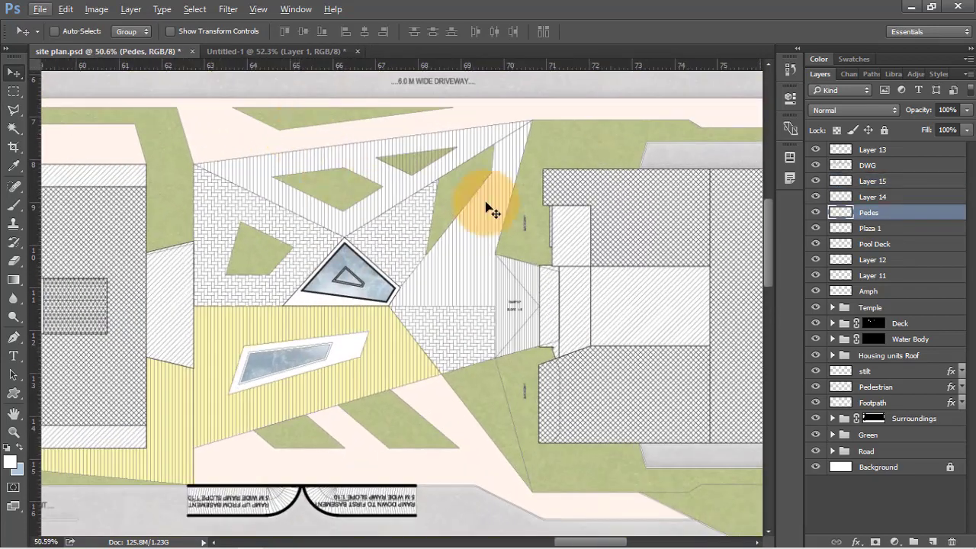
{"action": "left_click", "coordinate": [898, 168]}
{"action": "scroll", "coordinate": [360, 278], "scroll_direction": "up", "scroll_amount": 2}
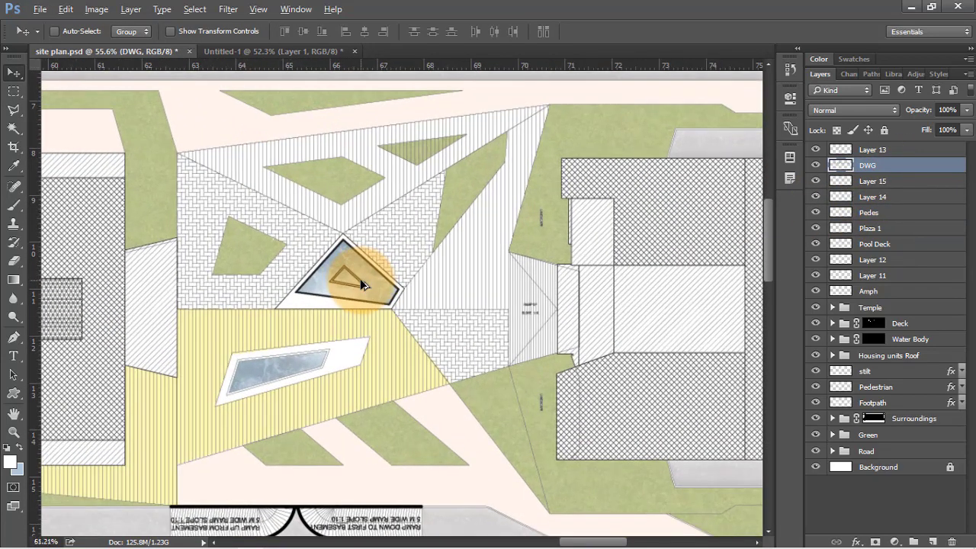
{"action": "left_click", "coordinate": [21, 112]}
{"action": "left_click", "coordinate": [160, 141]}
{"action": "left_click", "coordinate": [161, 311]}
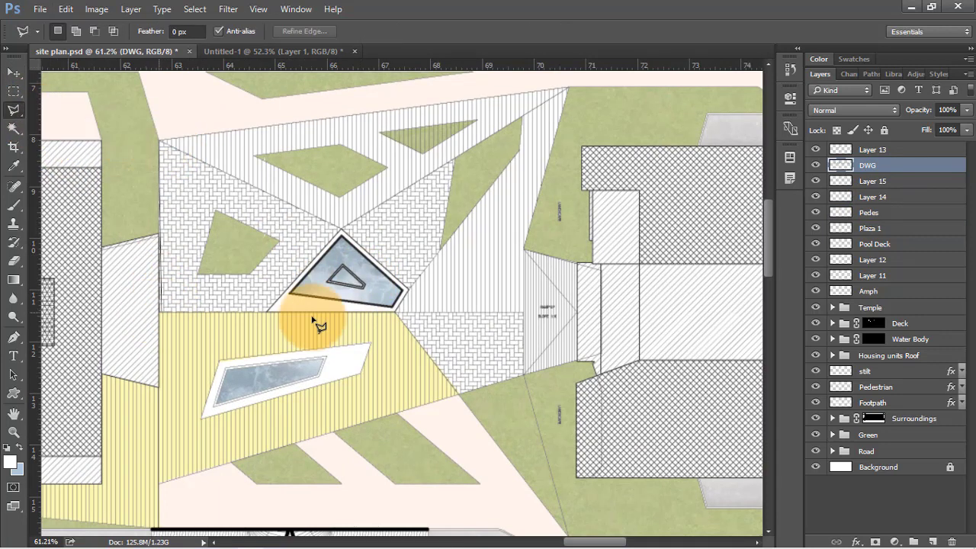
{"action": "left_click", "coordinate": [339, 229]}
{"action": "left_click", "coordinate": [160, 142]}
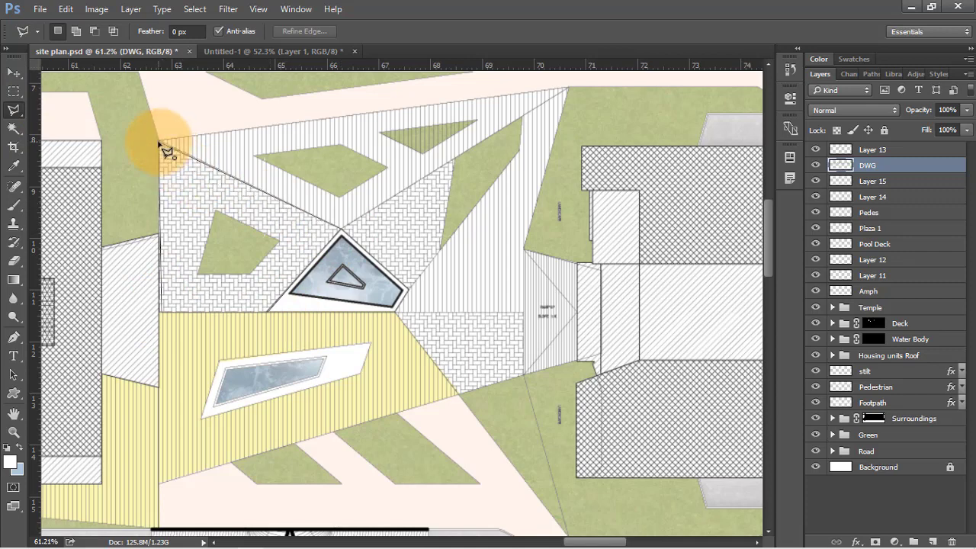
Step: Add the two herringbone patches on the other side of the triangular pool to the selection with the Polygonal Lasso
{"action": "key", "text": "shift"}
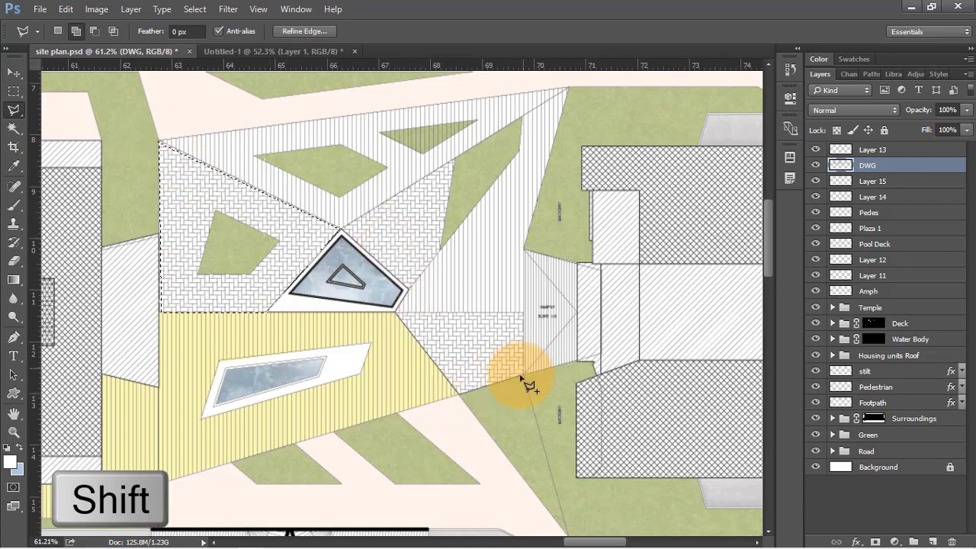
{"action": "left_click", "coordinate": [397, 311]}
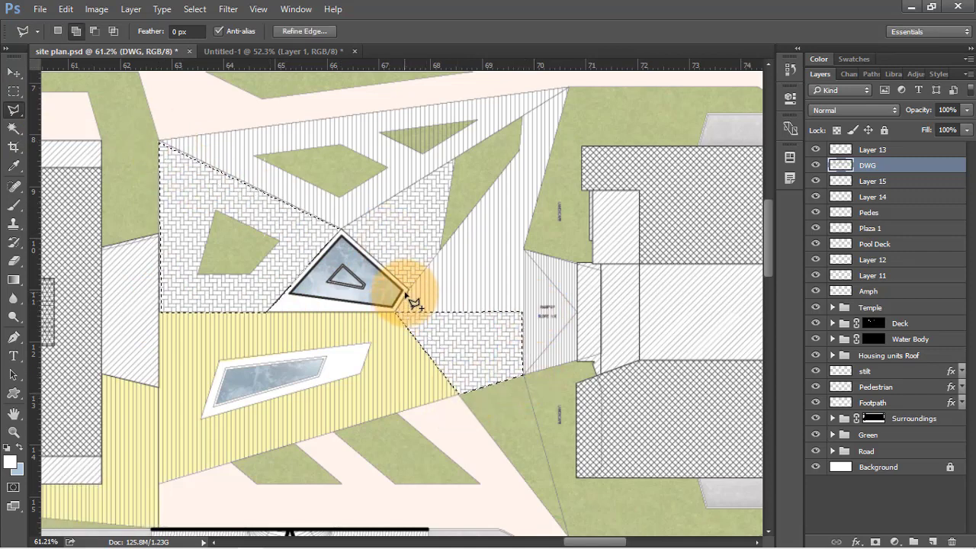
{"action": "left_click", "coordinate": [455, 160]}
{"action": "left_click", "coordinate": [339, 229]}
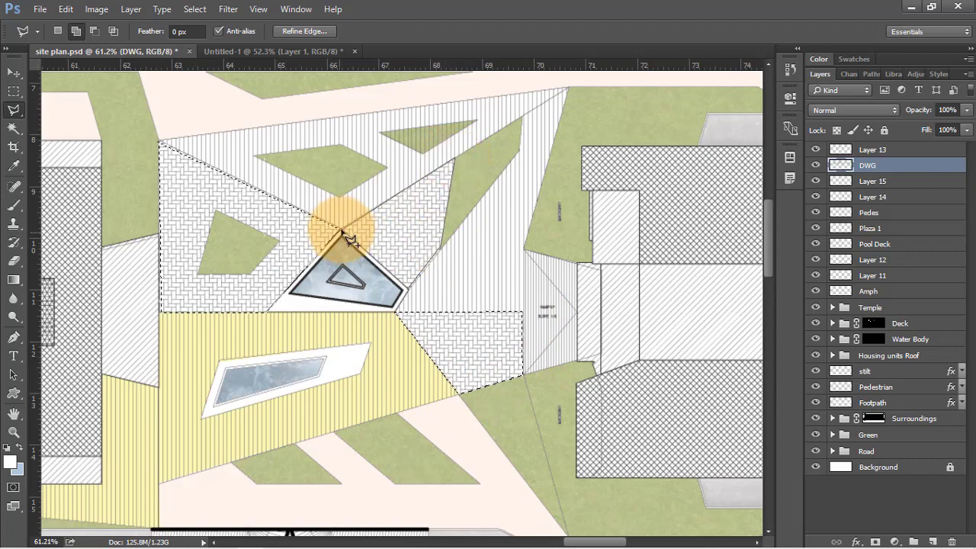
{"action": "left_click", "coordinate": [406, 288]}
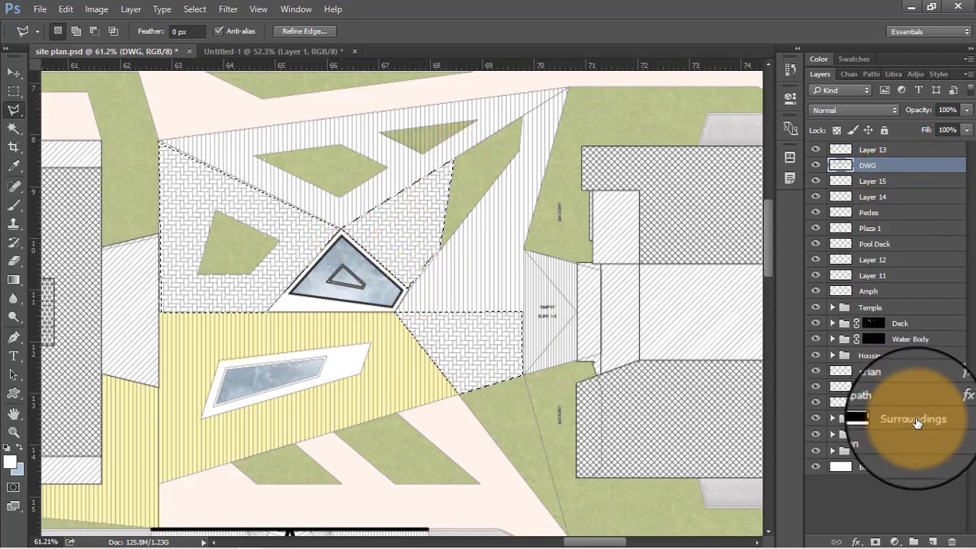
Step: Fill the selected herringbone paving with light grey efefef on a new layer beneath DWG
{"action": "left_click", "coordinate": [931, 541]}
{"action": "left_click_drag", "start_coordinate": [877, 173], "coordinate": [877, 187]}
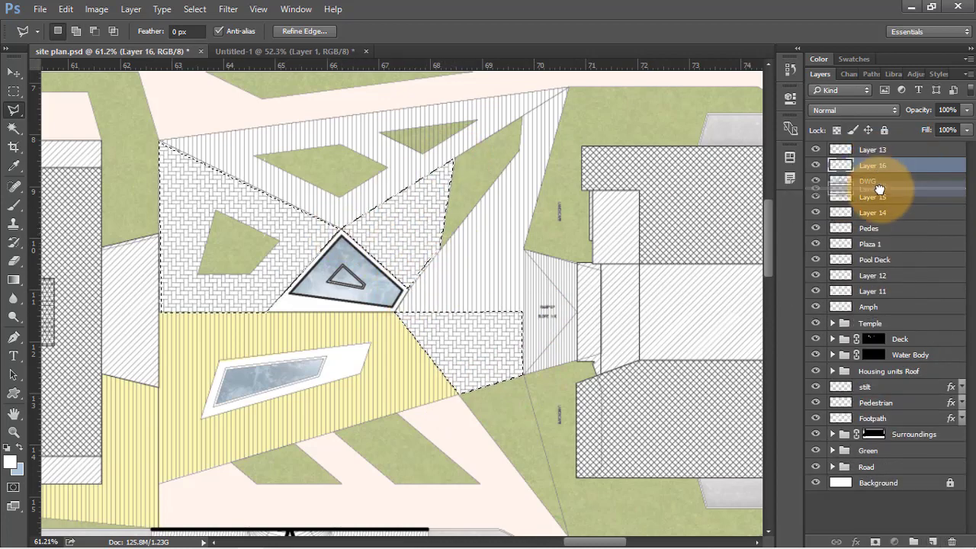
{"action": "key", "text": "shift+BackSpace"}
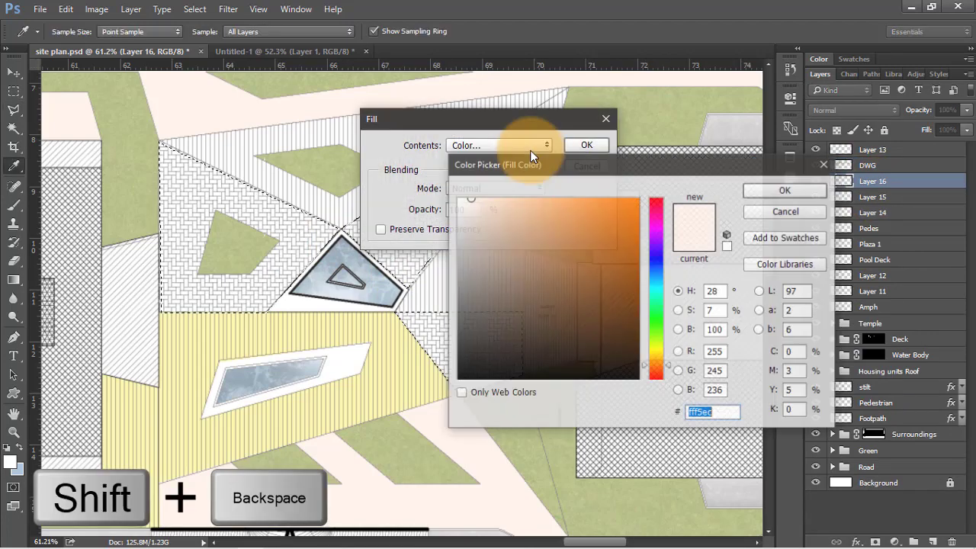
{"action": "left_click", "coordinate": [453, 220]}
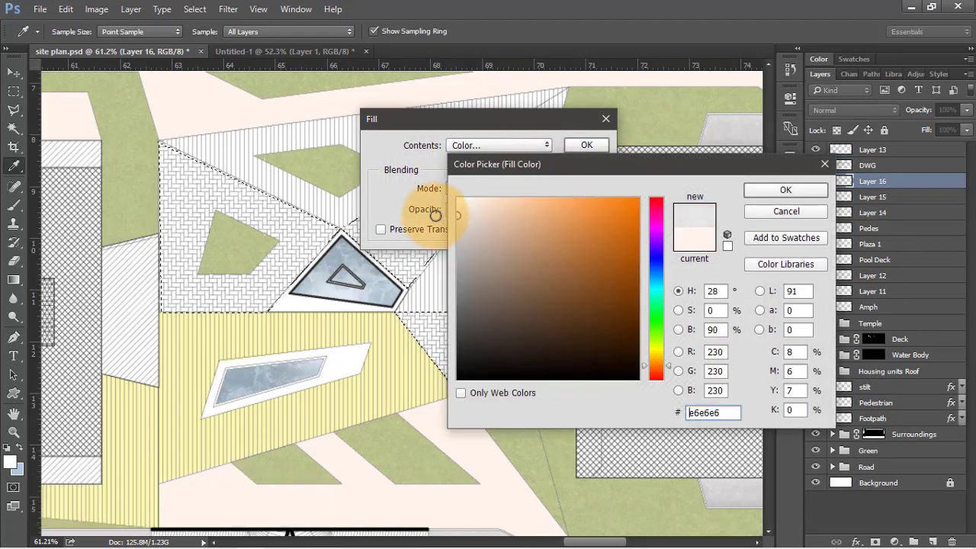
{"action": "left_click_drag", "start_coordinate": [421, 206], "coordinate": [446, 209]}
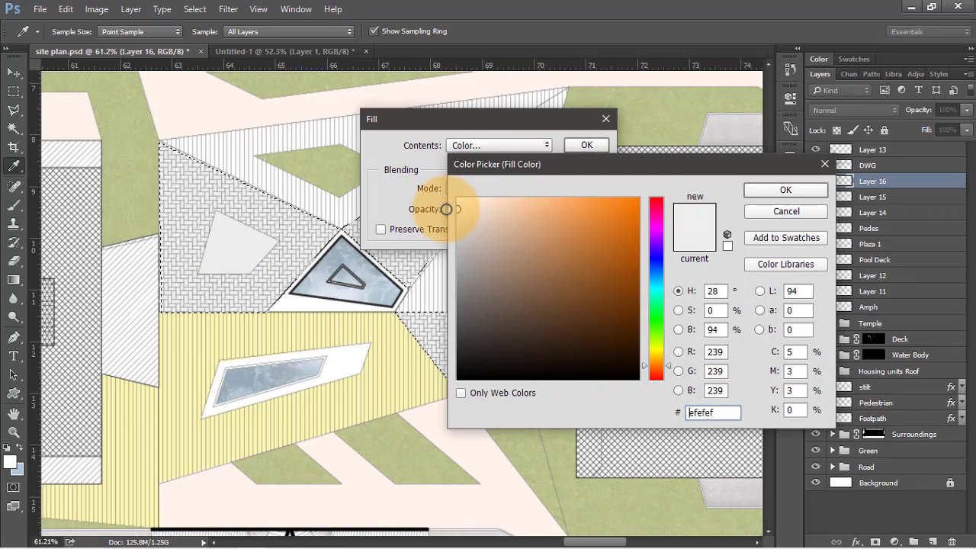
{"action": "left_click", "coordinate": [785, 189]}
{"action": "left_click", "coordinate": [586, 144]}
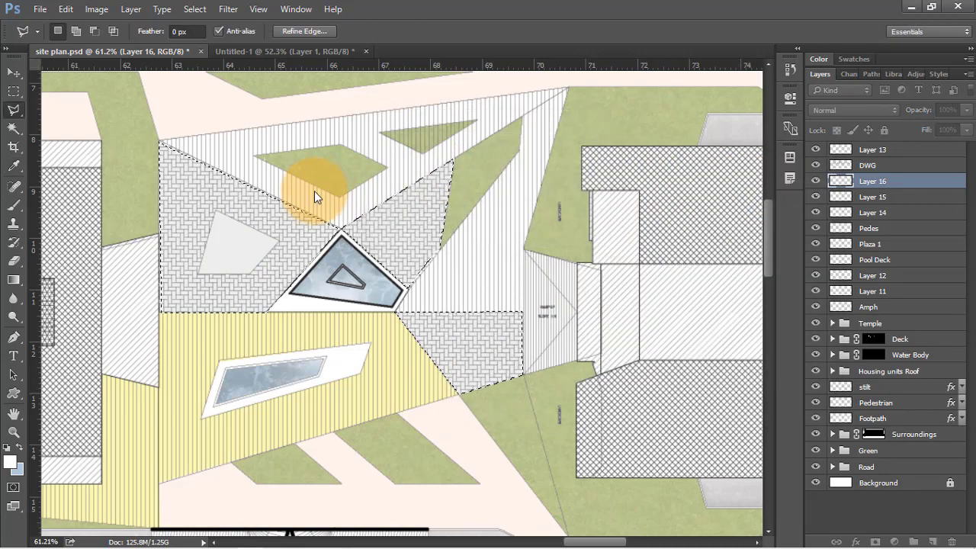
Step: Outline the large vertically striped triangle above the triangular pool with the Polygonal Lasso on the DWG layer
{"action": "left_click", "coordinate": [911, 164]}
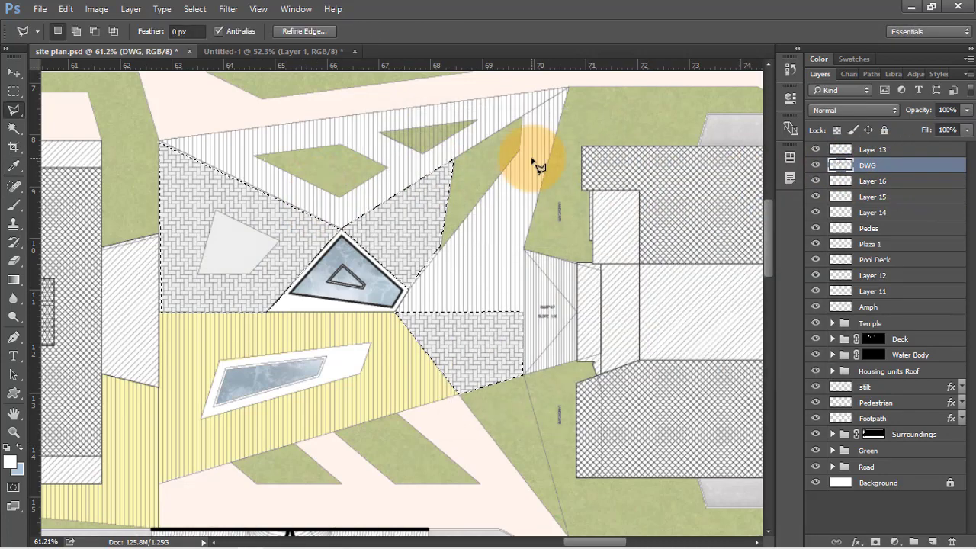
{"action": "left_click", "coordinate": [159, 141]}
{"action": "left_click", "coordinate": [341, 228]}
{"action": "left_click", "coordinate": [568, 87]}
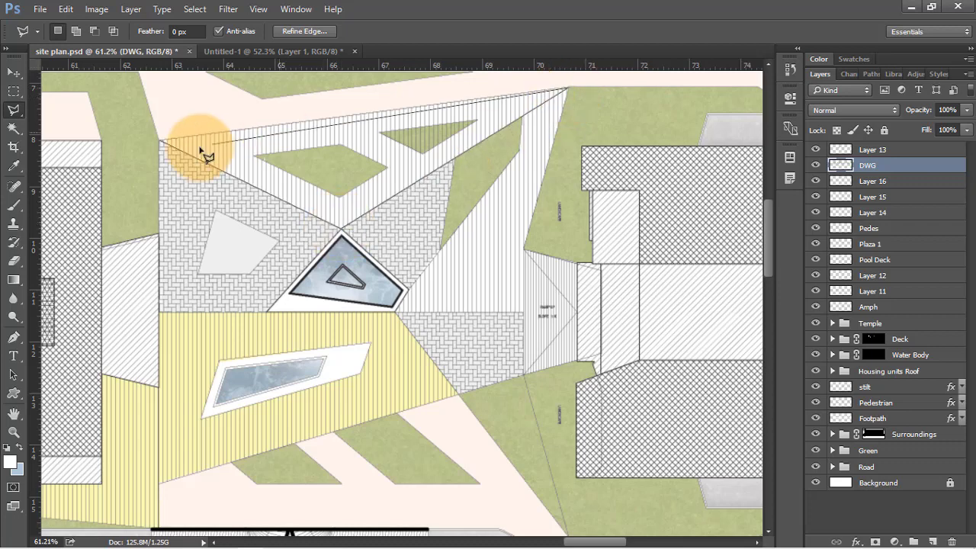
{"action": "left_click", "coordinate": [161, 142]}
Step: Subtract the two green planting beds inside the striped triangle from the selection with the Polygonal Lasso
{"action": "key", "text": "alt"}
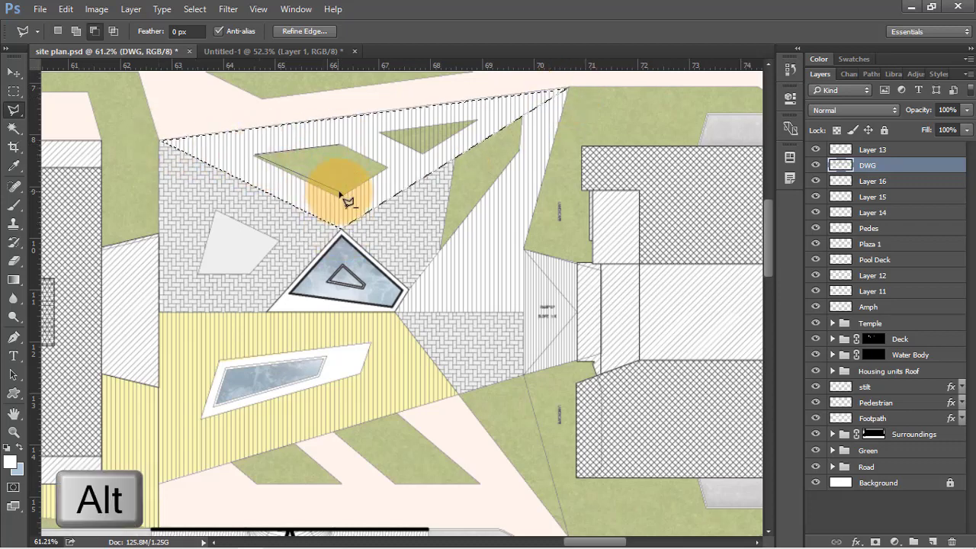
{"action": "left_click", "coordinate": [339, 197]}
{"action": "left_click", "coordinate": [386, 167]}
{"action": "left_click", "coordinate": [339, 145]}
{"action": "left_click", "coordinate": [381, 133], "text": "alt"}
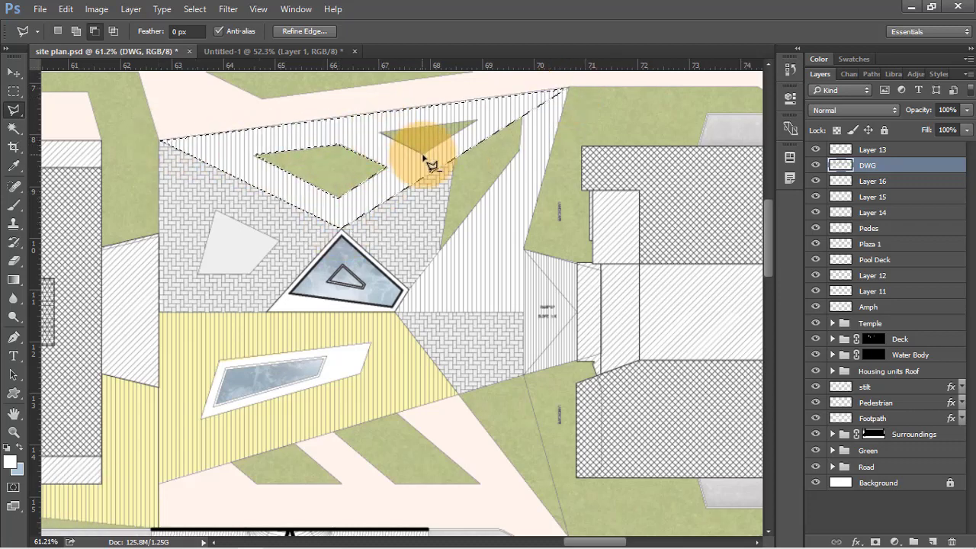
{"action": "left_click", "coordinate": [423, 155]}
{"action": "left_click", "coordinate": [477, 120]}
{"action": "left_click", "coordinate": [381, 132]}
Step: Add the striped paving wedge between the narrow green bed and the ramp to the selection with the Polygonal Lasso
{"action": "left_click", "coordinate": [567, 88], "text": "shift"}
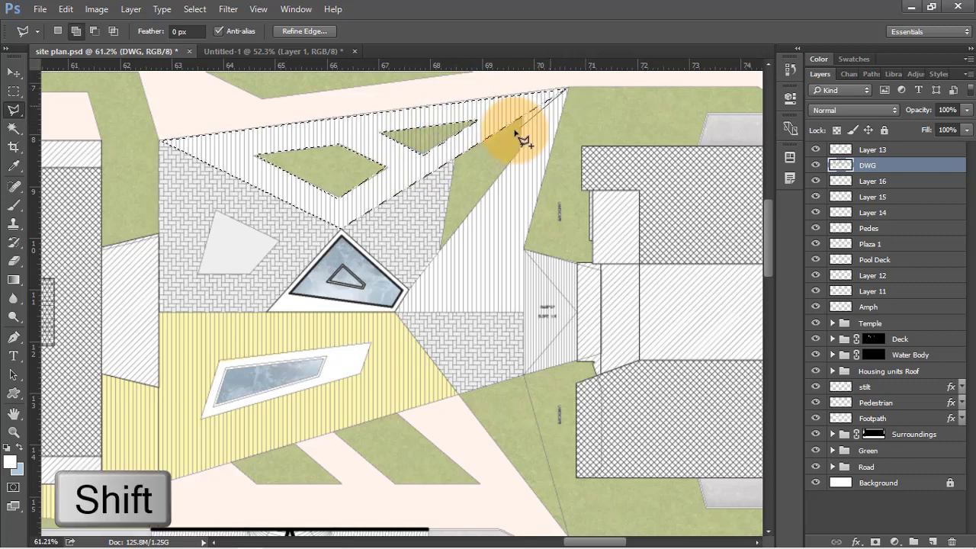
{"action": "left_click", "coordinate": [521, 118]}
{"action": "left_click", "coordinate": [518, 150]}
{"action": "left_click", "coordinate": [395, 311]}
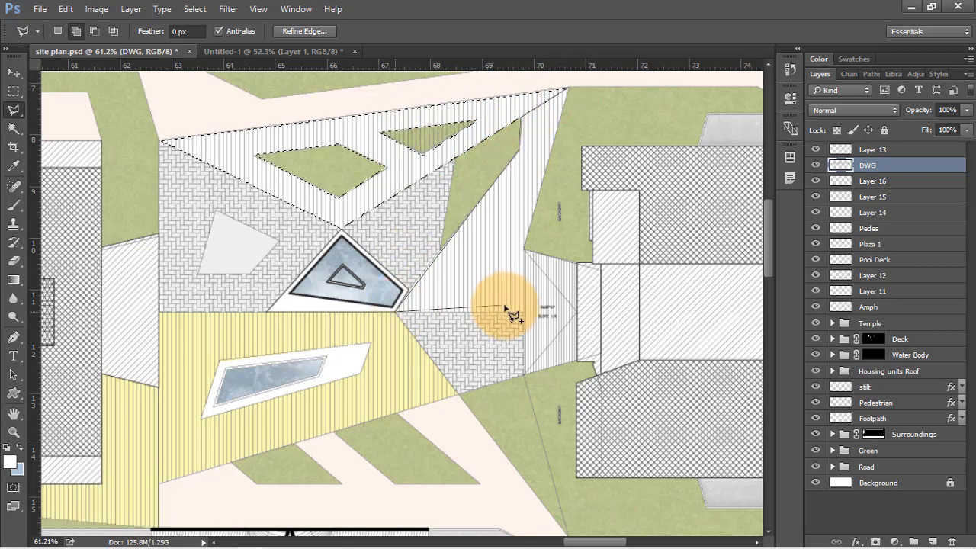
{"action": "left_click", "coordinate": [524, 311]}
{"action": "left_click", "coordinate": [523, 249]}
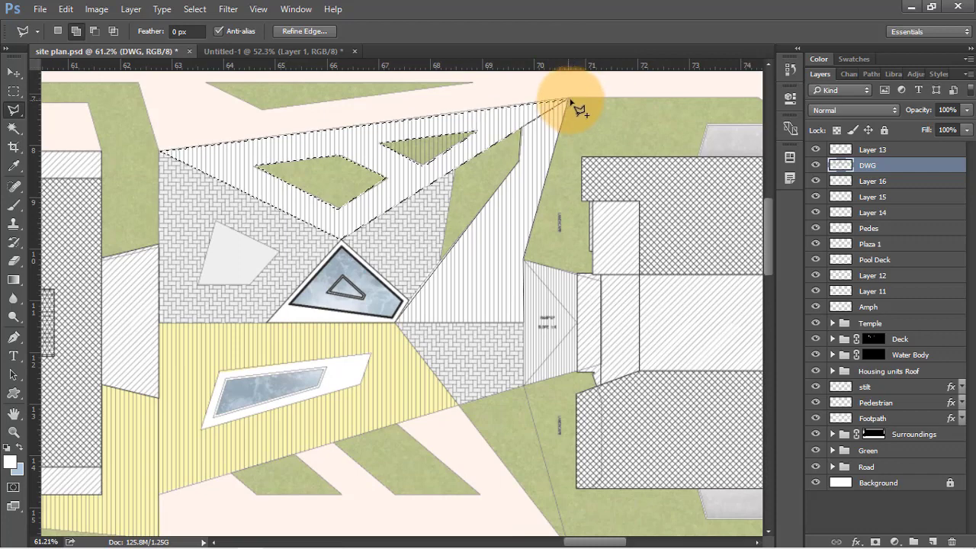
{"action": "left_click", "coordinate": [569, 100]}
Step: Fill the selected striped paving with the orange-brown c5854c on a new layer beneath DWG
{"action": "left_click", "coordinate": [931, 542]}
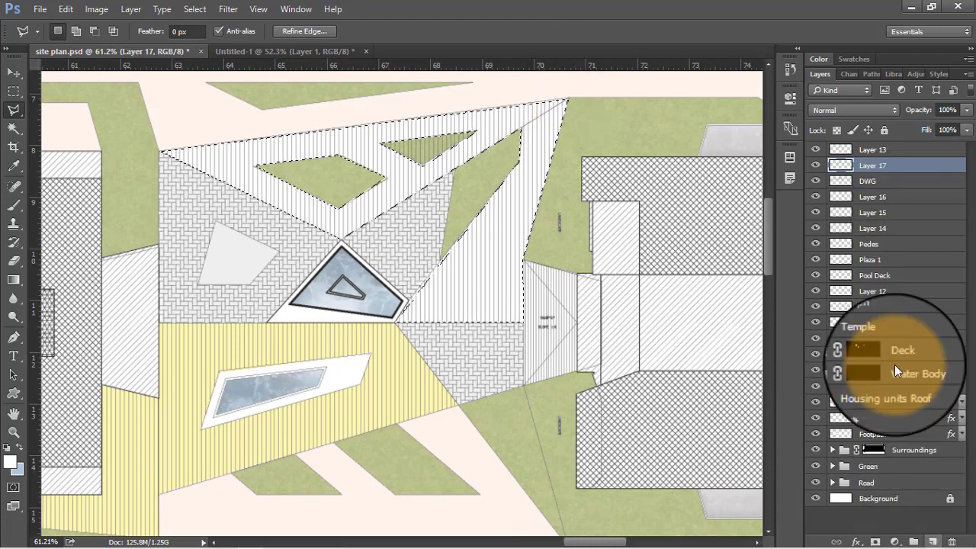
{"action": "left_click_drag", "start_coordinate": [923, 167], "coordinate": [923, 190]}
{"action": "key", "text": "shift+BackSpace"}
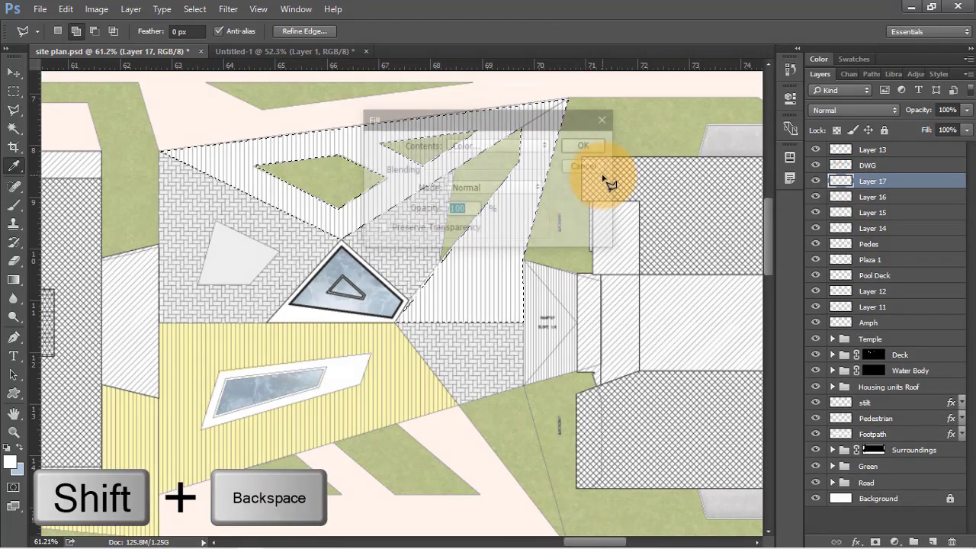
{"action": "left_click", "coordinate": [510, 146]}
{"action": "left_click", "coordinate": [510, 148]}
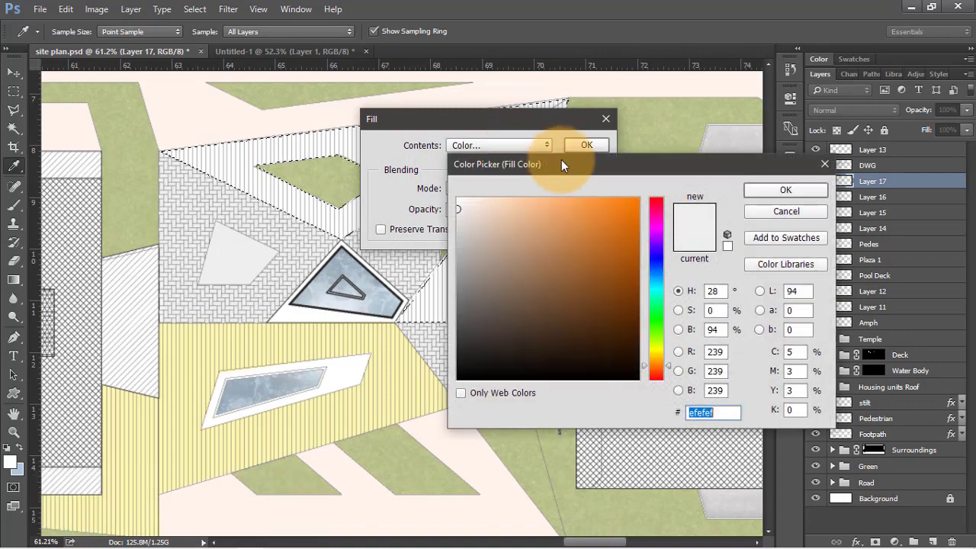
{"action": "left_click_drag", "start_coordinate": [561, 165], "coordinate": [670, 179]}
{"action": "left_click", "coordinate": [677, 253]}
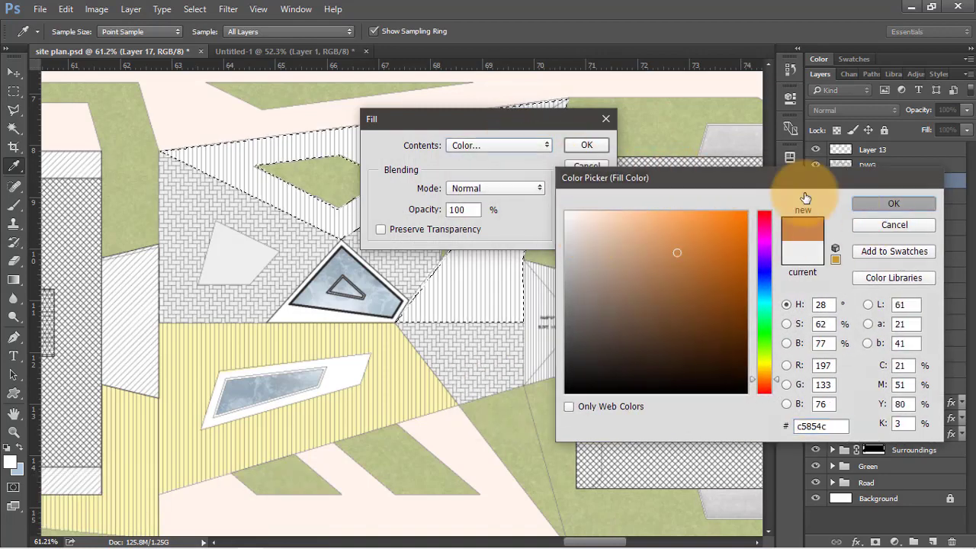
{"action": "left_click", "coordinate": [893, 204]}
{"action": "left_click", "coordinate": [587, 145]}
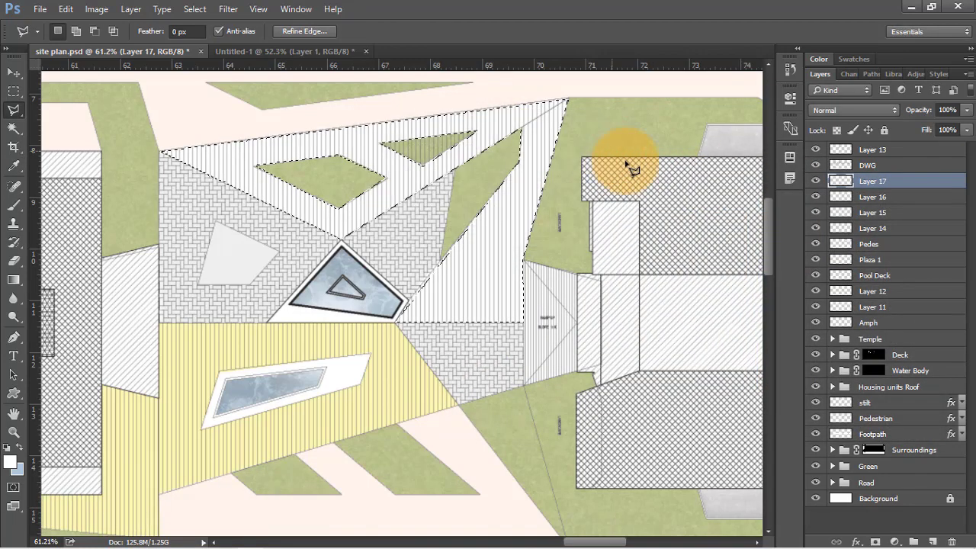
Step: Lower the opacity of the orange-brown striped paving layer to 25% and clear the selection
{"action": "left_click", "coordinate": [949, 110]}
{"action": "type", "text": "20"}
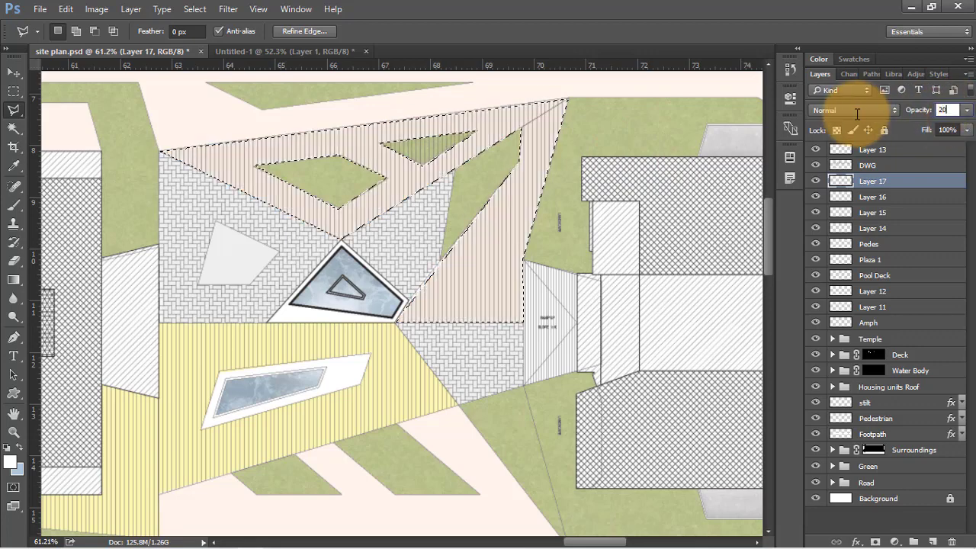
{"action": "key", "text": "BackSpace"}
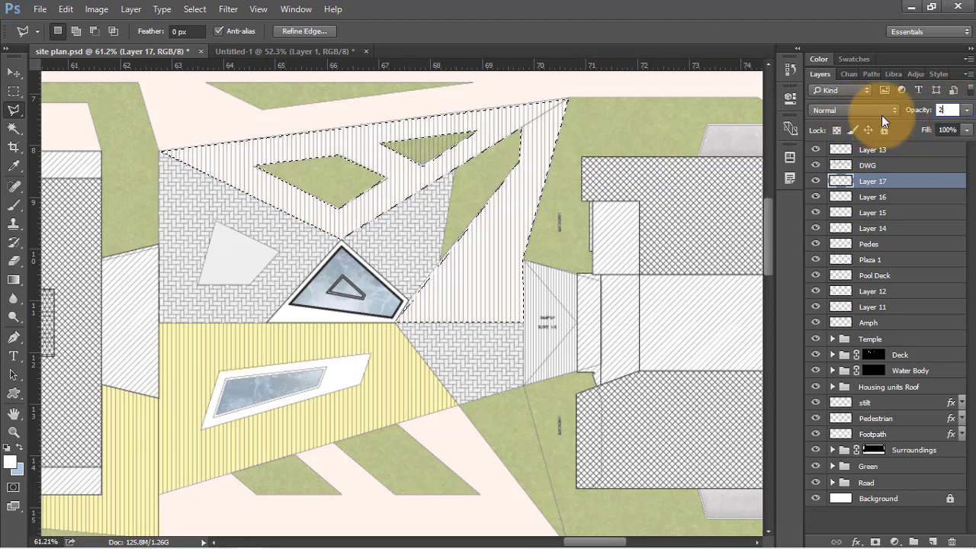
{"action": "type", "text": "5"}
{"action": "key", "text": "ctrl+d"}
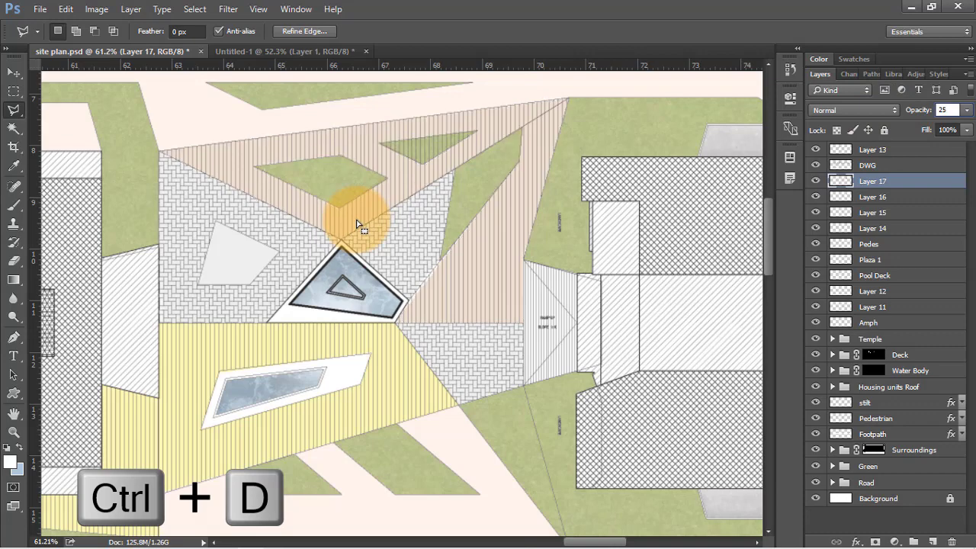
{"action": "key", "text": "v"}
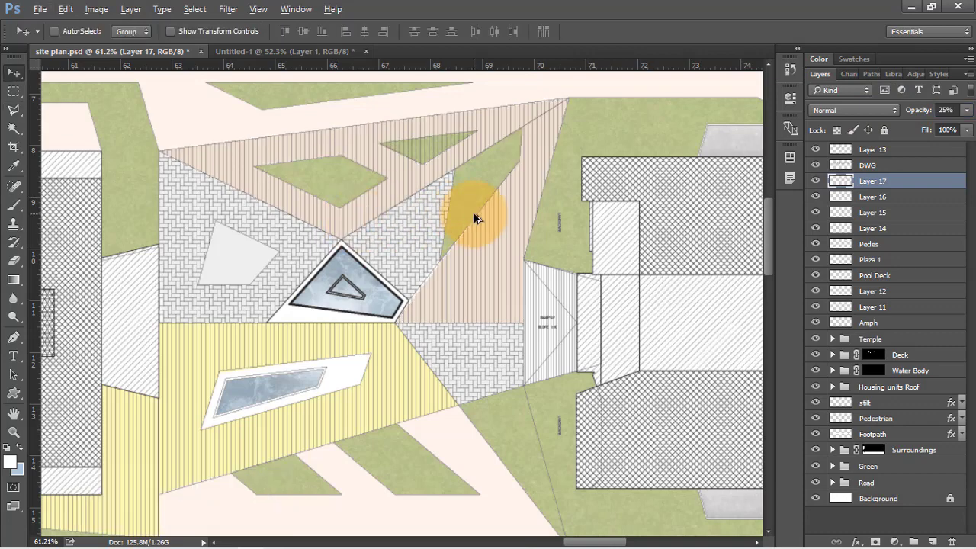
Step: Select both densely hatched rectangles flanking the crossed white square on the retail roof with the Rectangular Marquee on the DWG layer
{"action": "scroll", "coordinate": [487, 208], "scroll_direction": "down", "scroll_amount": 3}
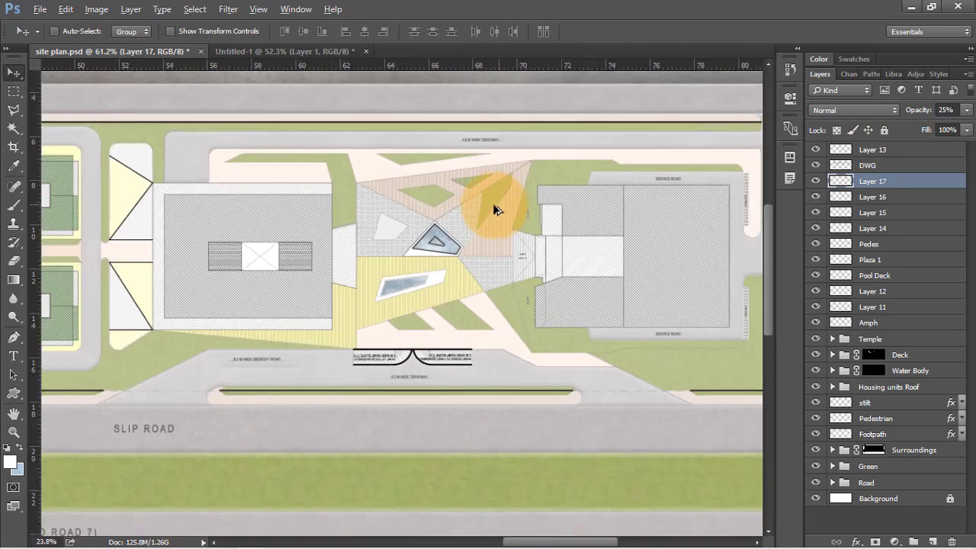
{"action": "scroll", "coordinate": [159, 218], "scroll_direction": "up", "scroll_amount": 3}
{"action": "scroll", "coordinate": [285, 245], "scroll_direction": "up", "scroll_amount": 2}
{"action": "scroll", "coordinate": [286, 244], "scroll_direction": "up", "scroll_amount": 1}
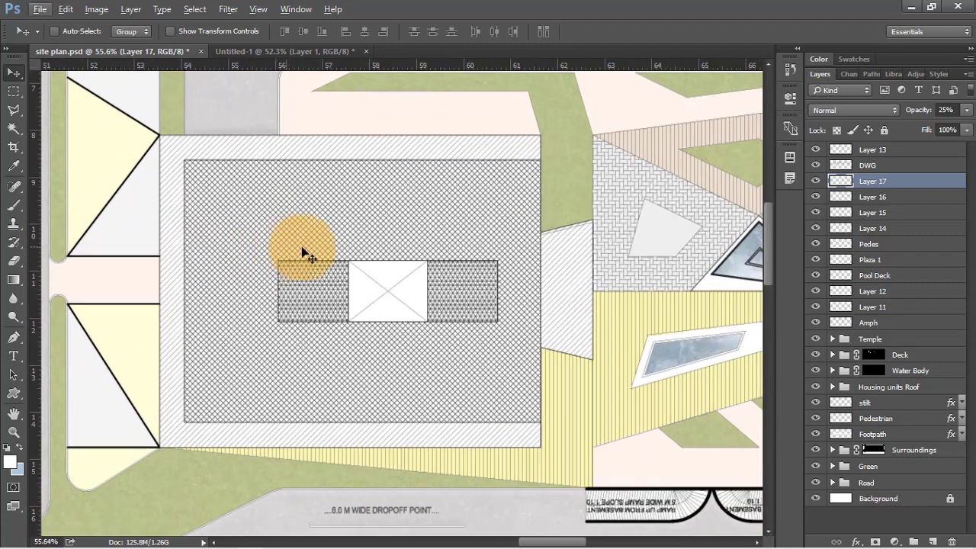
{"action": "left_click", "coordinate": [907, 165]}
{"action": "key", "text": "m"}
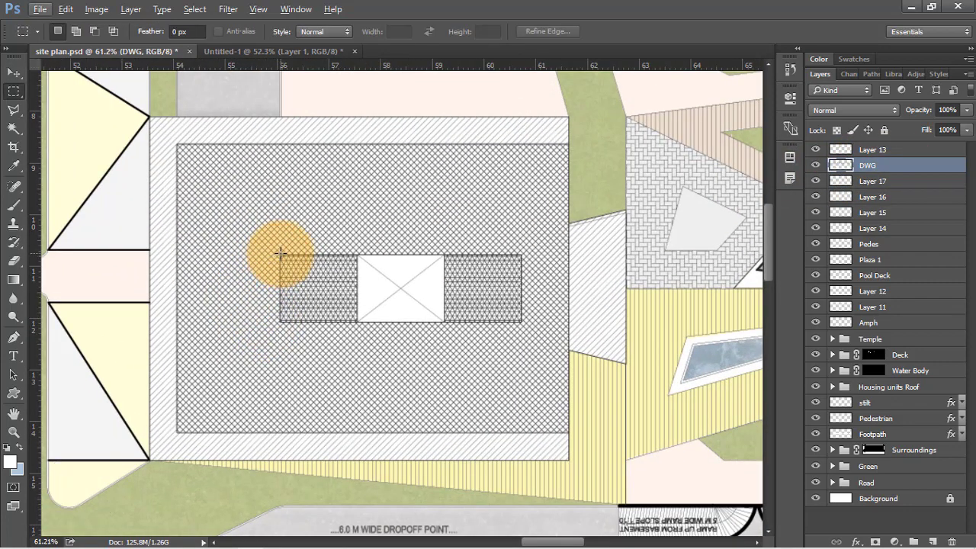
{"action": "left_click_drag", "start_coordinate": [280, 255], "coordinate": [358, 321]}
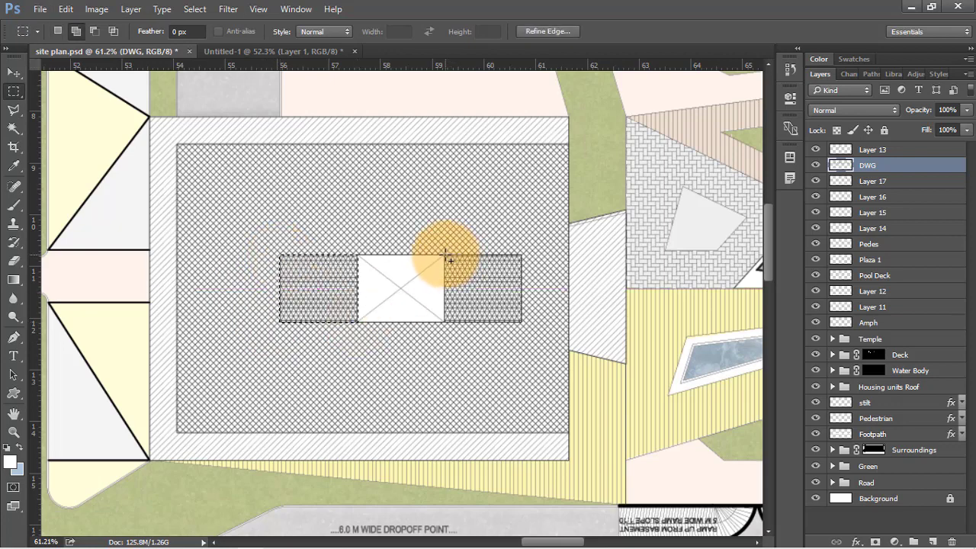
{"action": "left_click_drag", "start_coordinate": [521, 321], "coordinate": [521, 321]}
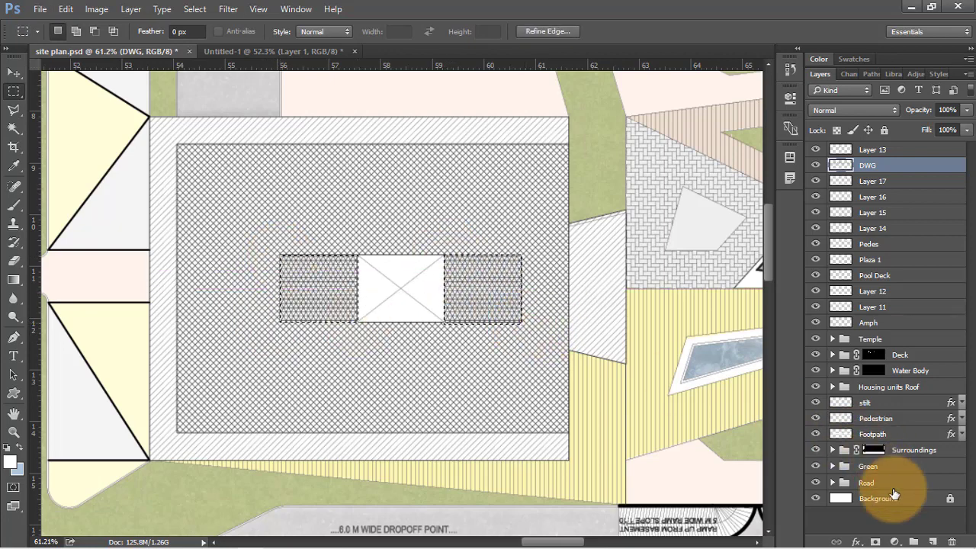
Step: Create a layer named Retail Building beneath DWG and put it in a new group named Retail block
{"action": "left_click", "coordinate": [927, 540]}
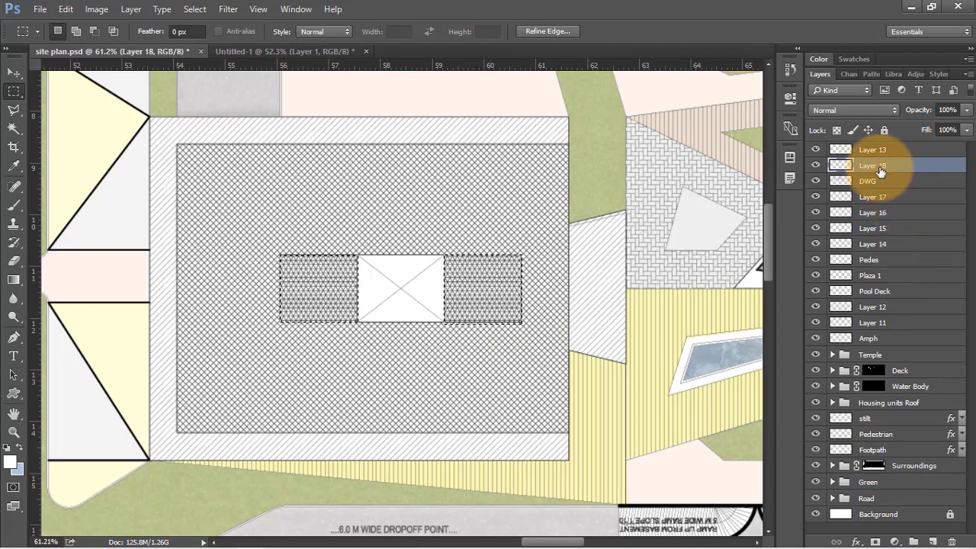
{"action": "left_click_drag", "start_coordinate": [880, 169], "coordinate": [873, 187]}
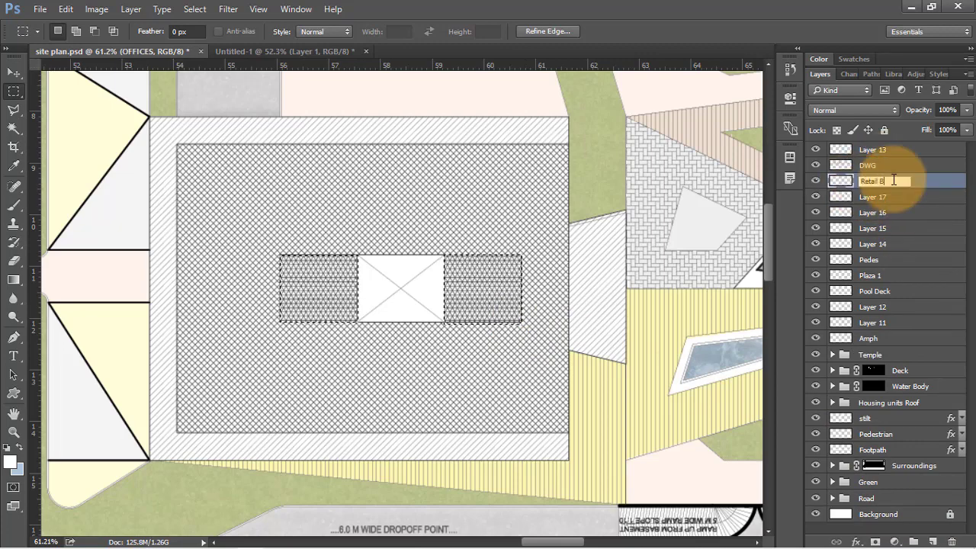
{"action": "key", "text": "BackSpace"}
{"action": "key", "text": "Return"}
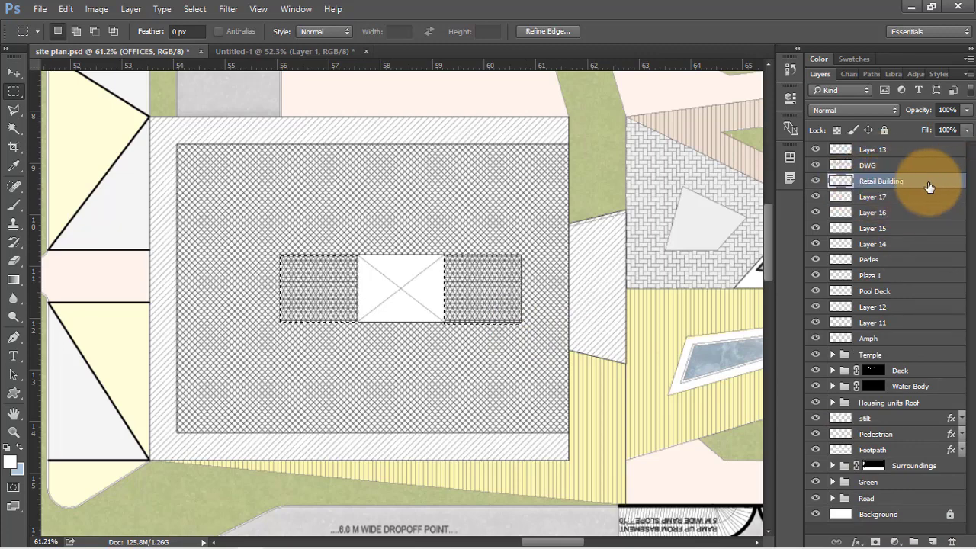
{"action": "left_click_drag", "start_coordinate": [928, 185], "coordinate": [913, 541]}
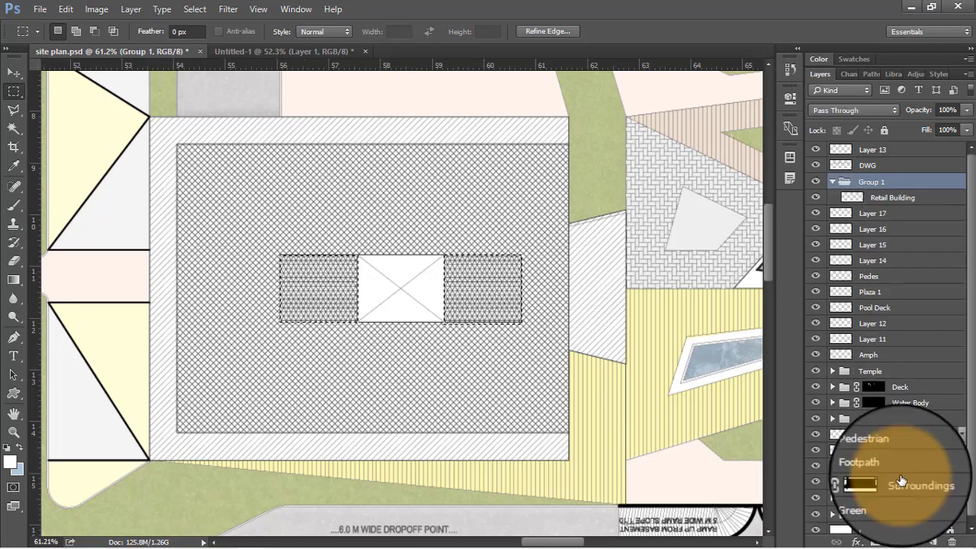
{"action": "double_click", "coordinate": [882, 187]}
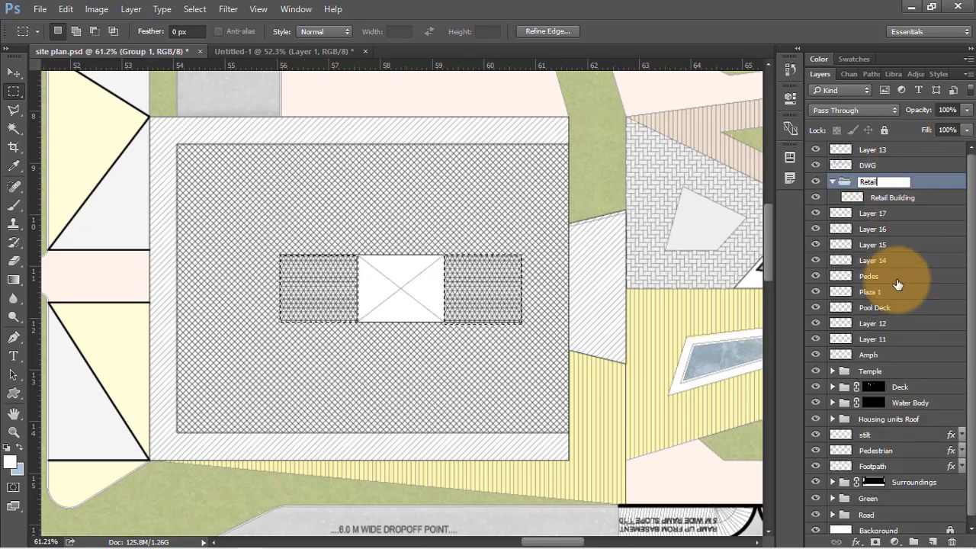
Step: Fill the two selected roof rectangles with the grey bfbfbf on the Retail Building layer
{"action": "left_click", "coordinate": [903, 198]}
{"action": "key", "text": "shift+BackSpace"}
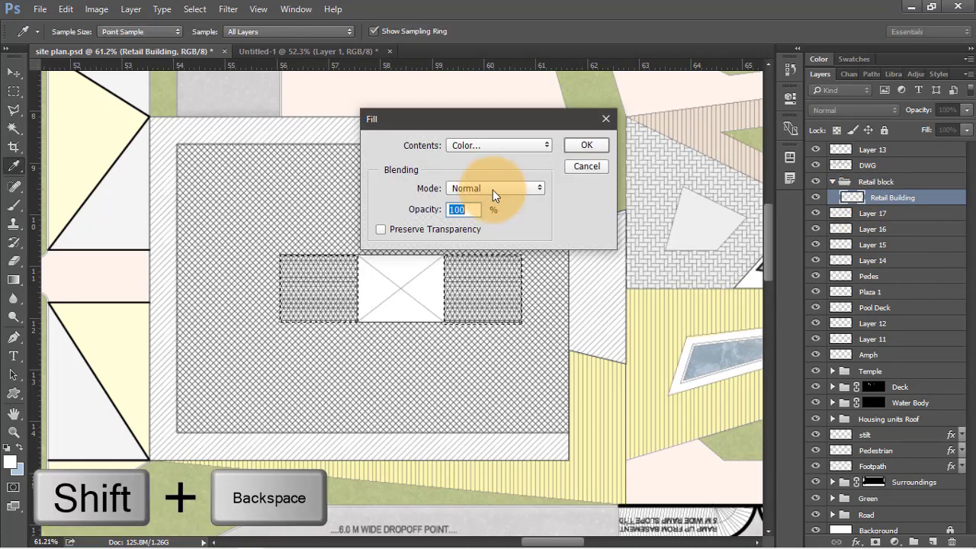
{"action": "left_click", "coordinate": [497, 146]}
{"action": "left_click", "coordinate": [492, 183]}
{"action": "left_click", "coordinate": [567, 257]}
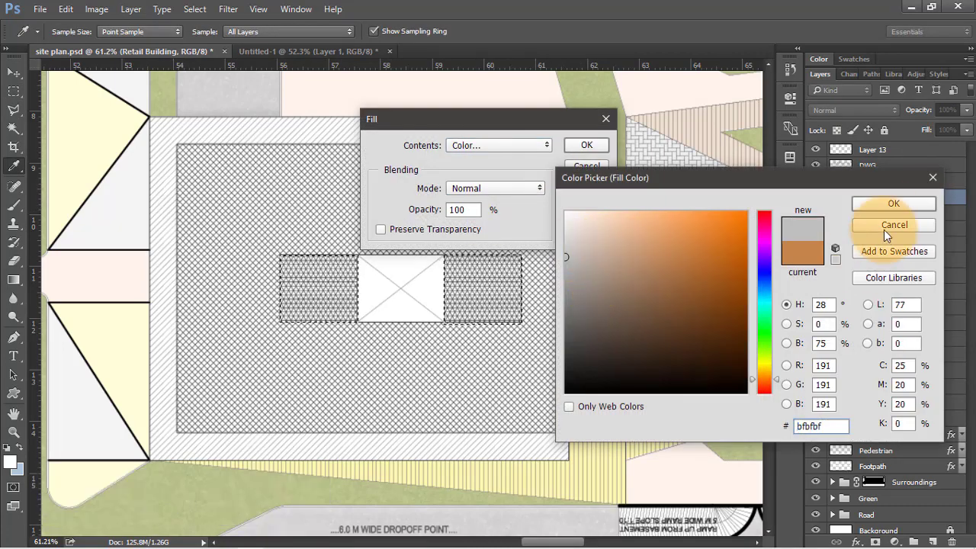
{"action": "left_click", "coordinate": [889, 206]}
{"action": "left_click", "coordinate": [586, 146]}
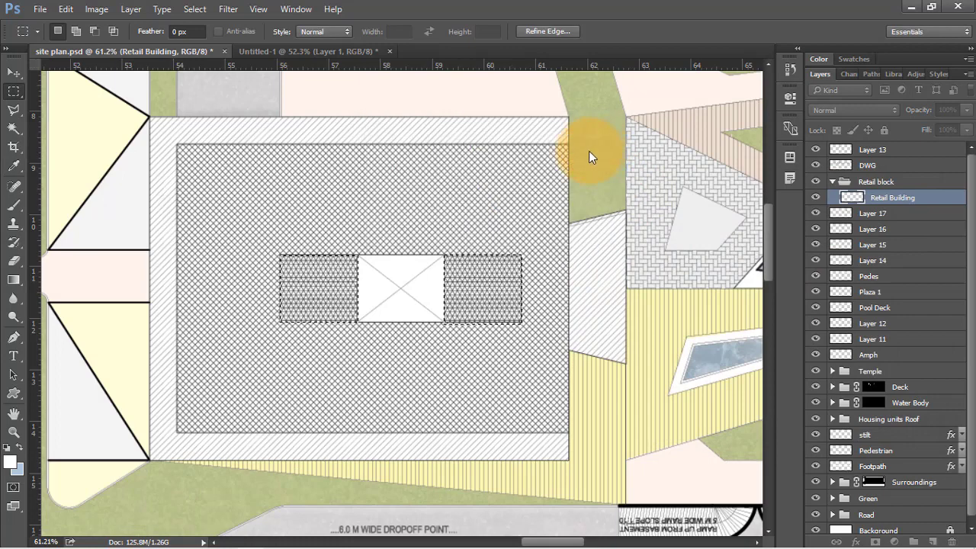
Step: Select the large cross-hatched retail roof on the DWG layer, subtracting the central strip with the white square and its flanking rectangles
{"action": "left_click", "coordinate": [896, 167]}
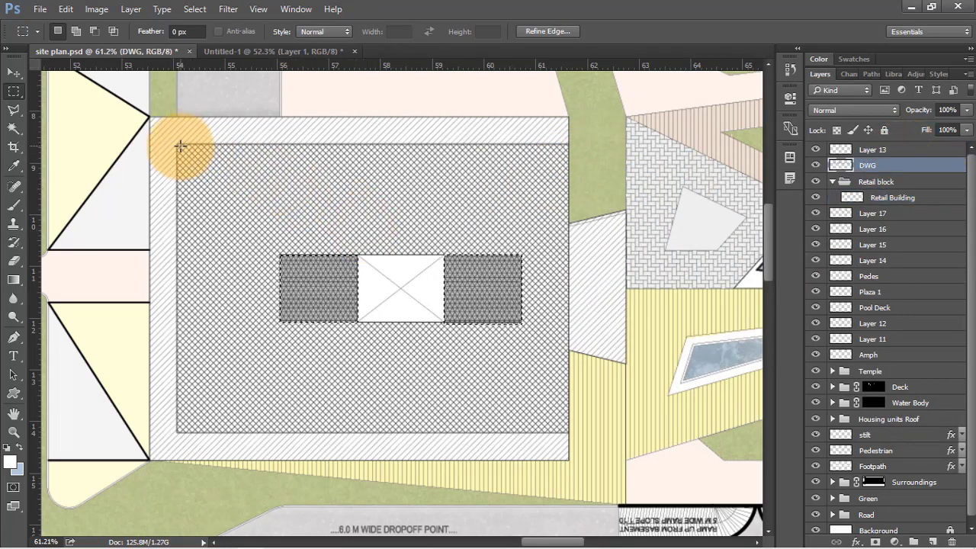
{"action": "mouse_move", "coordinate": [177, 144]}
{"action": "left_mouse_down"}
{"action": "mouse_move", "coordinate": [257, 305]}
{"action": "mouse_move", "coordinate": [581, 463]}
{"action": "mouse_move", "coordinate": [568, 433]}
{"action": "left_mouse_up"}
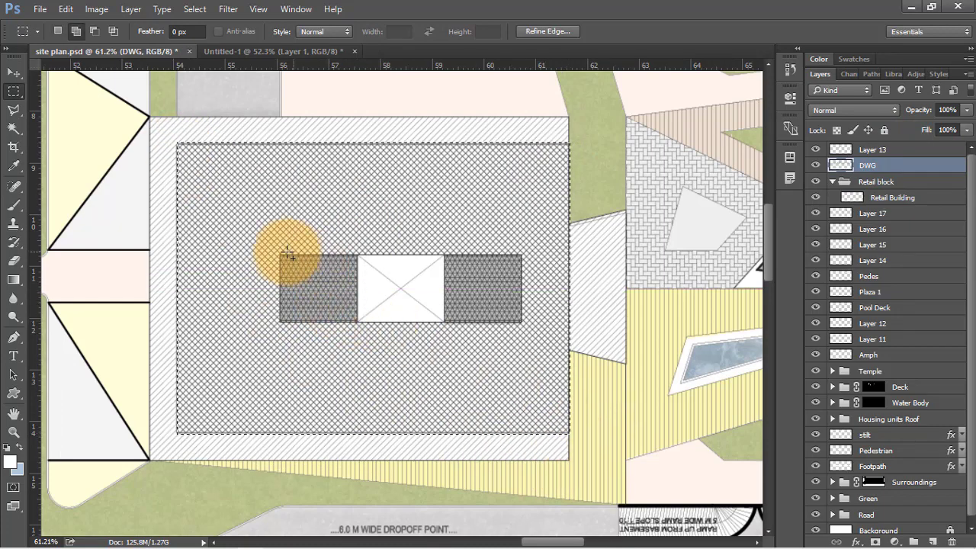
{"action": "key", "text": "alt"}
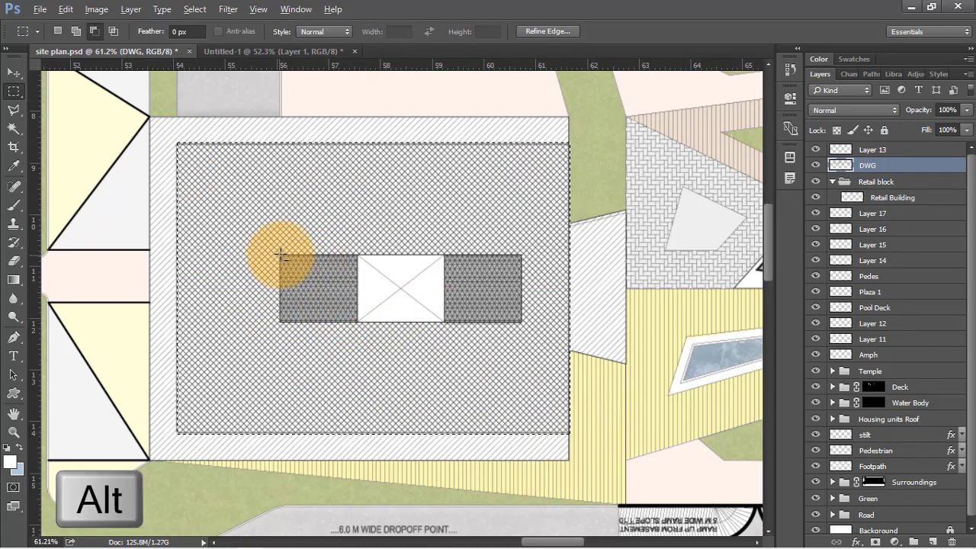
{"action": "left_click_drag", "start_coordinate": [281, 254], "coordinate": [523, 321]}
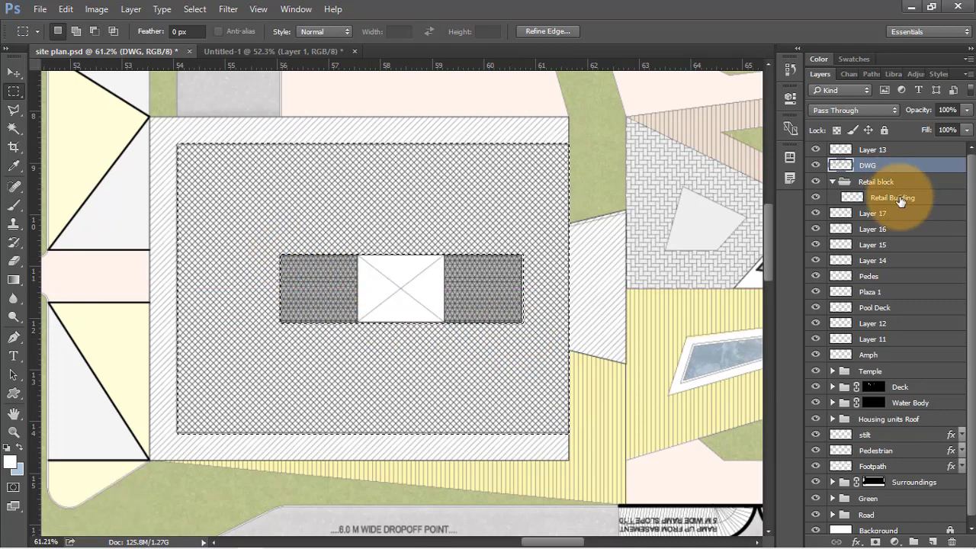
Step: Fill the selected cross-hatched roof with the light grey dbdbdb on a new layer in the Retail block group
{"action": "left_click", "coordinate": [884, 183]}
{"action": "left_click", "coordinate": [933, 541]}
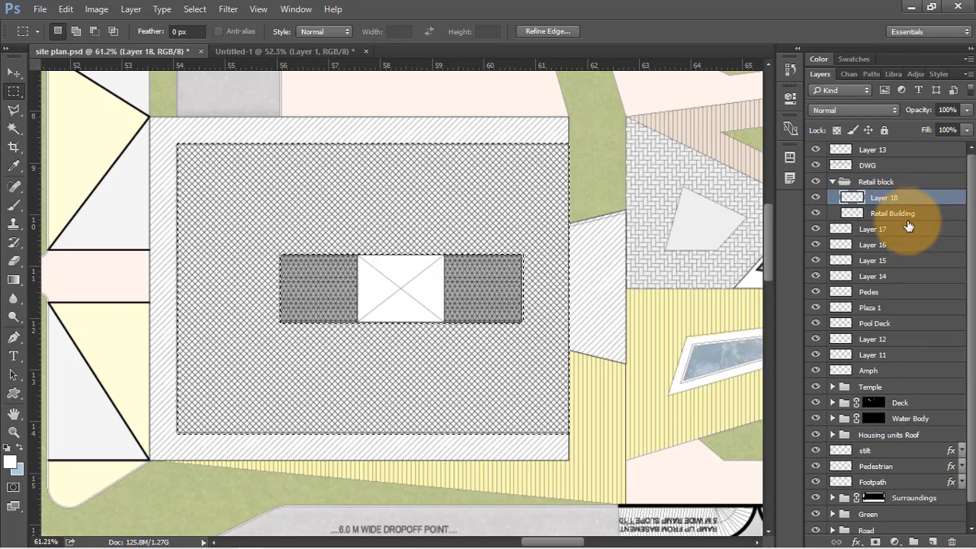
{"action": "key", "text": "shift+BackSpace"}
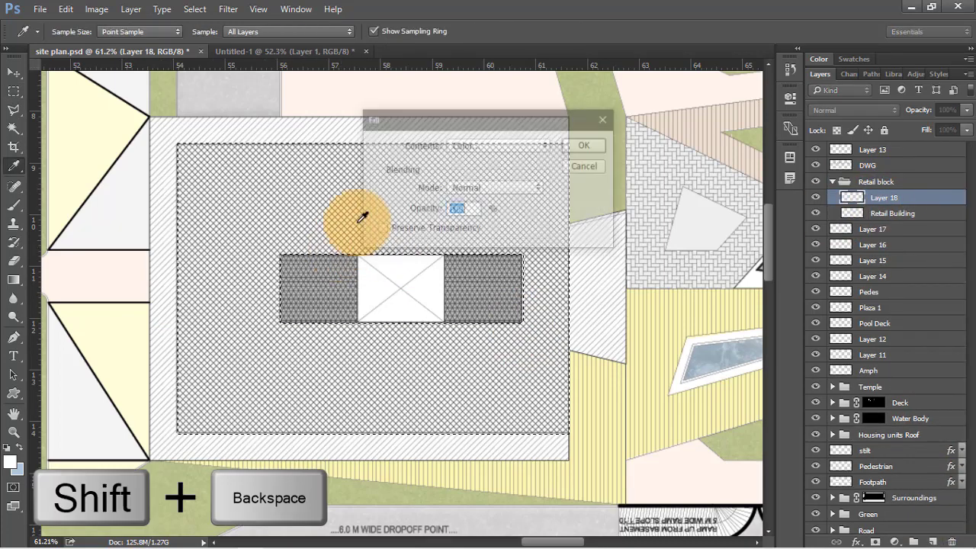
{"action": "left_click", "coordinate": [458, 143]}
{"action": "left_click", "coordinate": [526, 236]}
{"action": "left_click", "coordinate": [560, 237]}
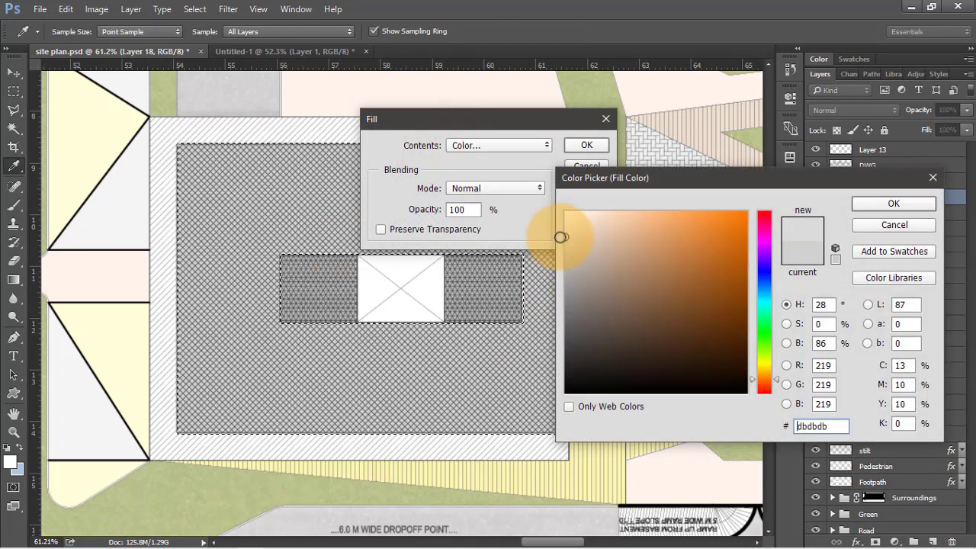
{"action": "left_click", "coordinate": [884, 206]}
{"action": "left_click", "coordinate": [586, 145]}
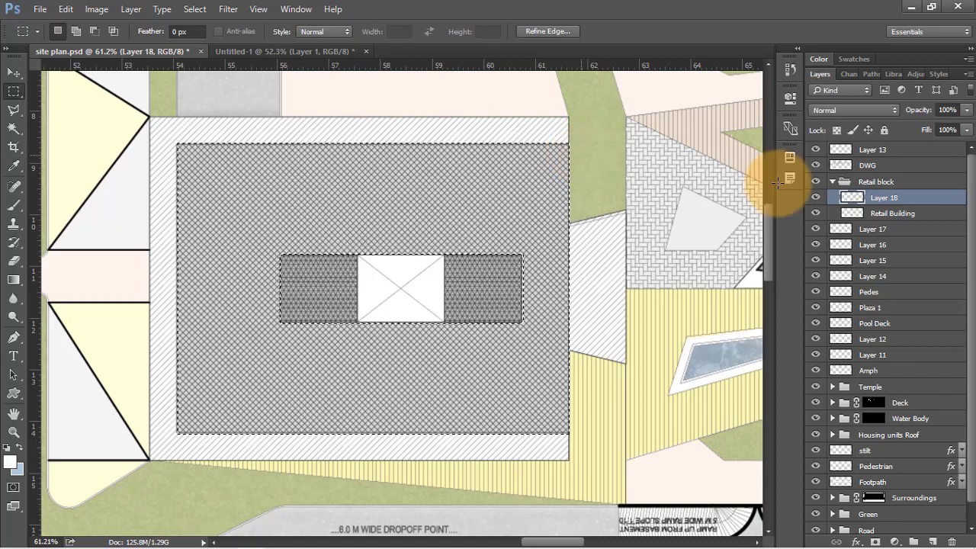
Step: Add another layer to the Retail block group and select the diagonally hatched border strips around the roof with the Rectangular Marquee
{"action": "left_click", "coordinate": [937, 542]}
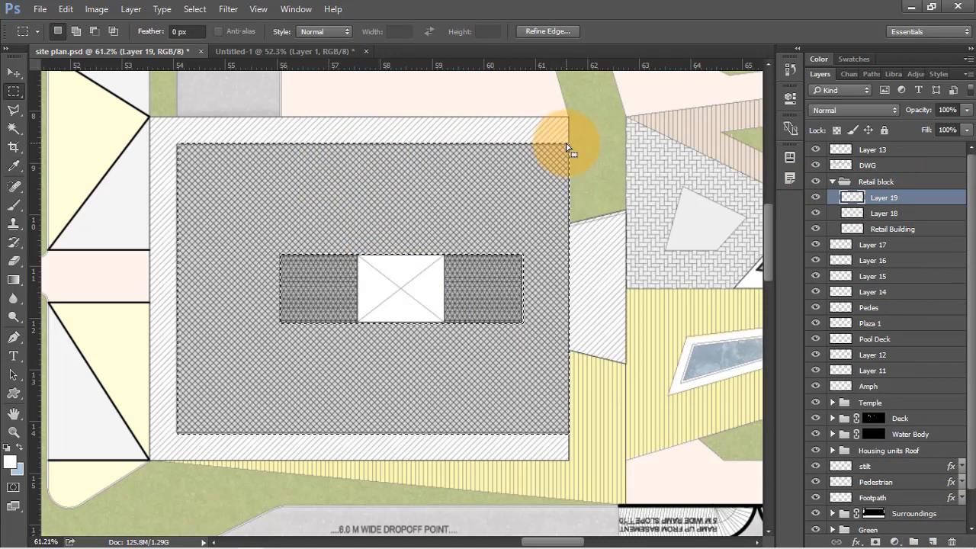
{"action": "left_click_drag", "start_coordinate": [567, 116], "coordinate": [568, 461]}
{"action": "key", "text": "shift"}
{"action": "left_click_drag", "start_coordinate": [188, 509], "coordinate": [150, 499]}
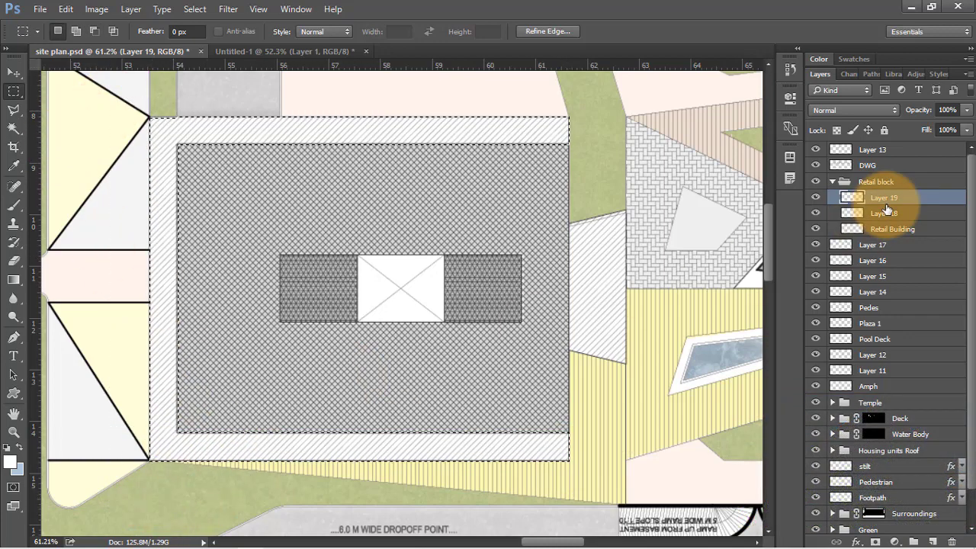
Step: Fill the selected border strips of the retail roof with the pale grey ececec
{"action": "key", "text": "shift+BackSpace"}
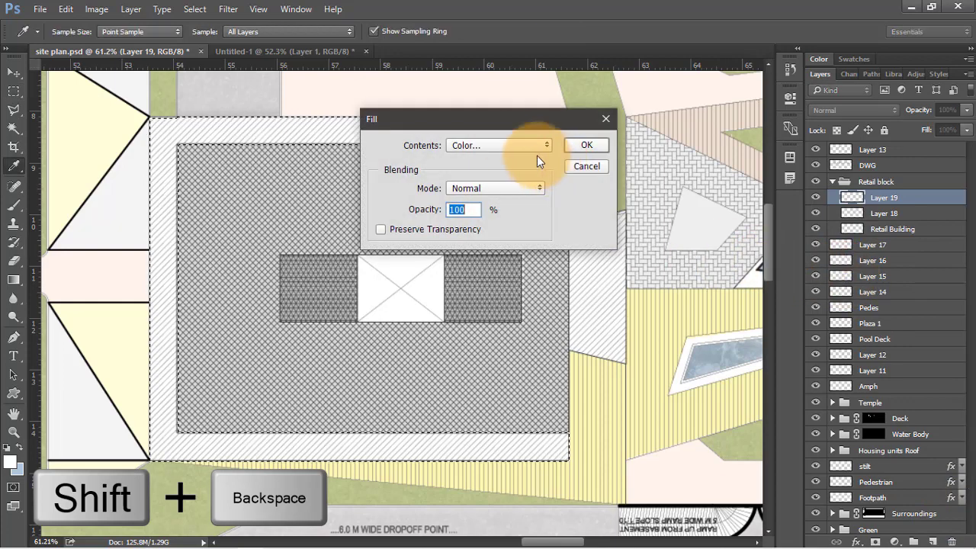
{"action": "left_click", "coordinate": [519, 146]}
{"action": "left_click", "coordinate": [565, 224]}
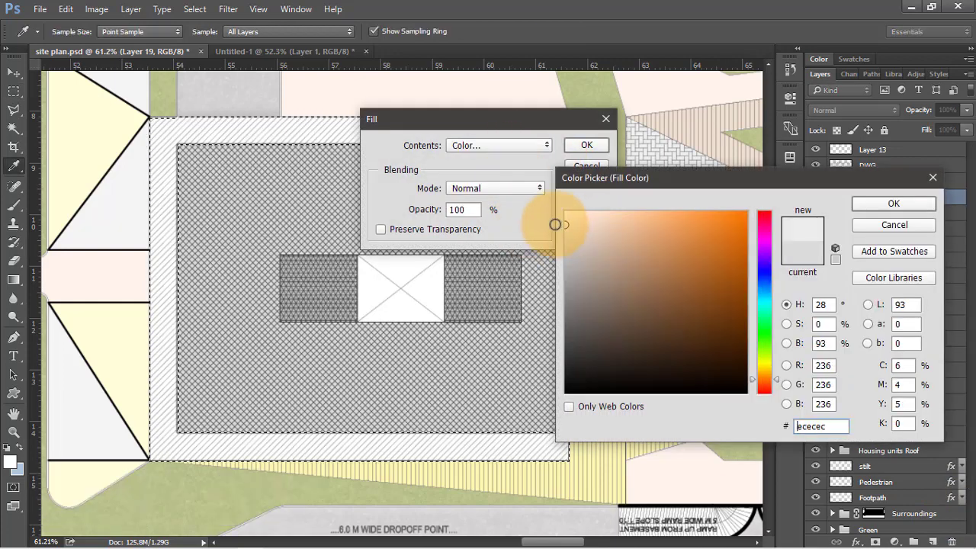
{"action": "left_click", "coordinate": [887, 203]}
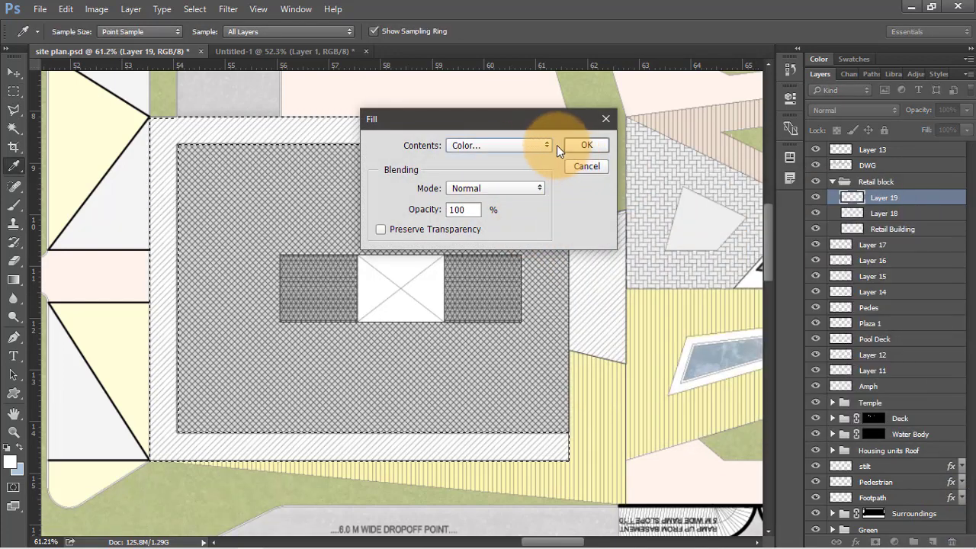
{"action": "left_click", "coordinate": [585, 146]}
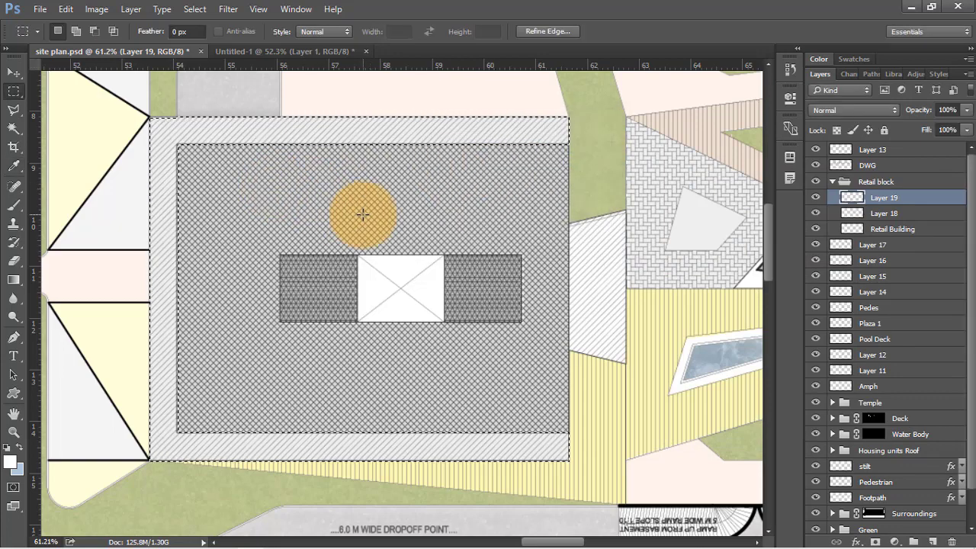
Step: Examine the filled retail block in full-screen view and the uncoloured hatched building between the two service roads
{"action": "key", "text": "f"}
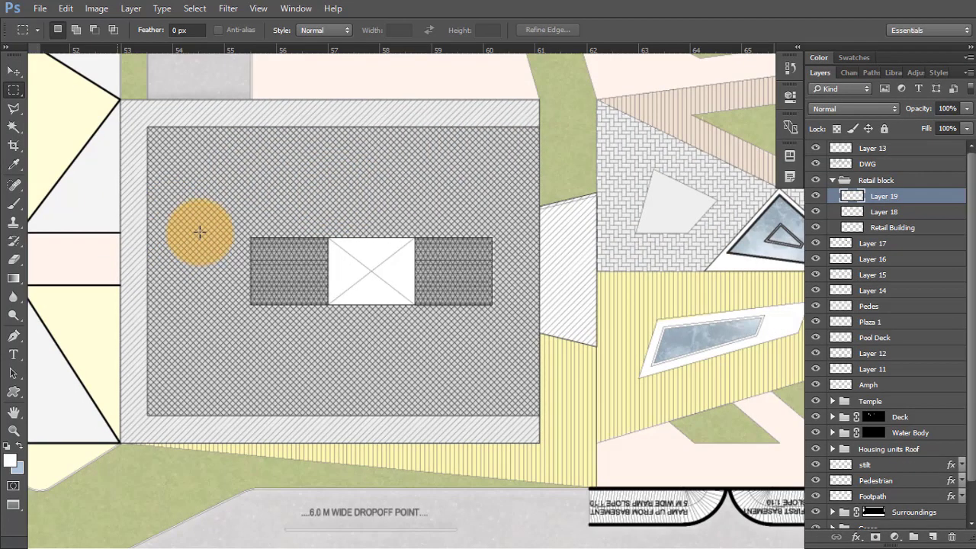
{"action": "scroll", "coordinate": [202, 230], "scroll_direction": "down", "scroll_amount": 2}
{"action": "scroll", "coordinate": [201, 230], "scroll_direction": "down", "scroll_amount": 2}
{"action": "key", "text": "v"}
{"action": "scroll", "coordinate": [101, 267], "scroll_direction": "down", "scroll_amount": 5}
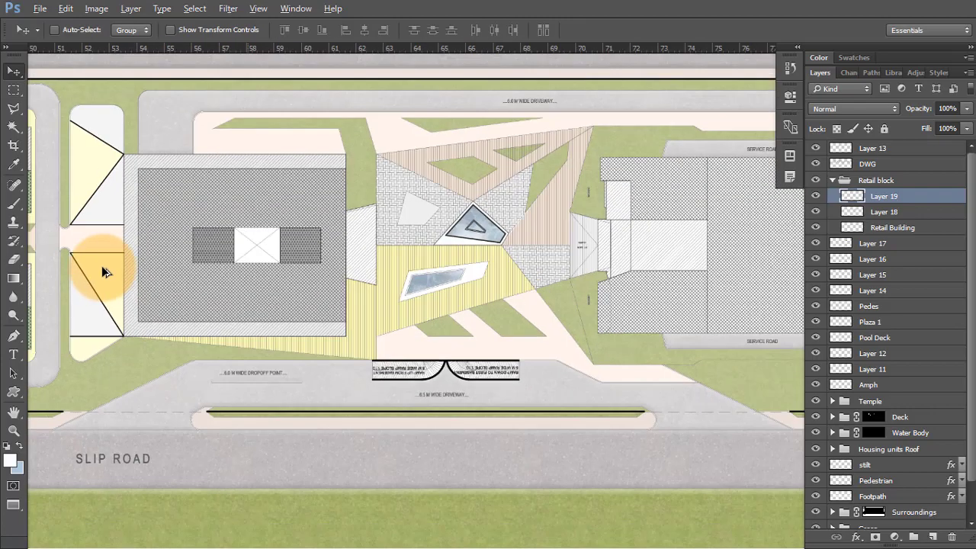
{"action": "scroll", "coordinate": [576, 265], "scroll_direction": "up", "scroll_amount": 5}
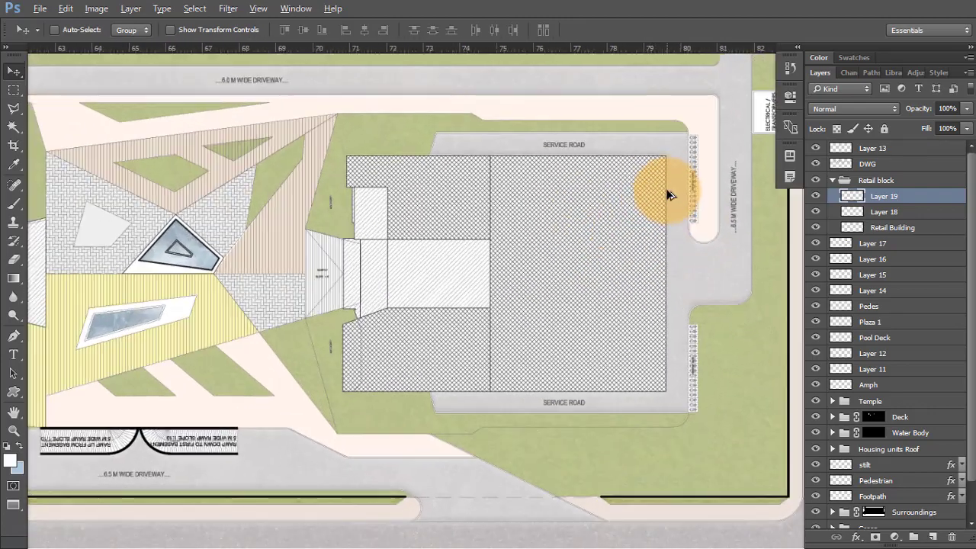
{"action": "scroll", "coordinate": [609, 222], "scroll_direction": "up", "scroll_amount": 1}
{"action": "scroll", "coordinate": [573, 229], "scroll_direction": "up", "scroll_amount": 1}
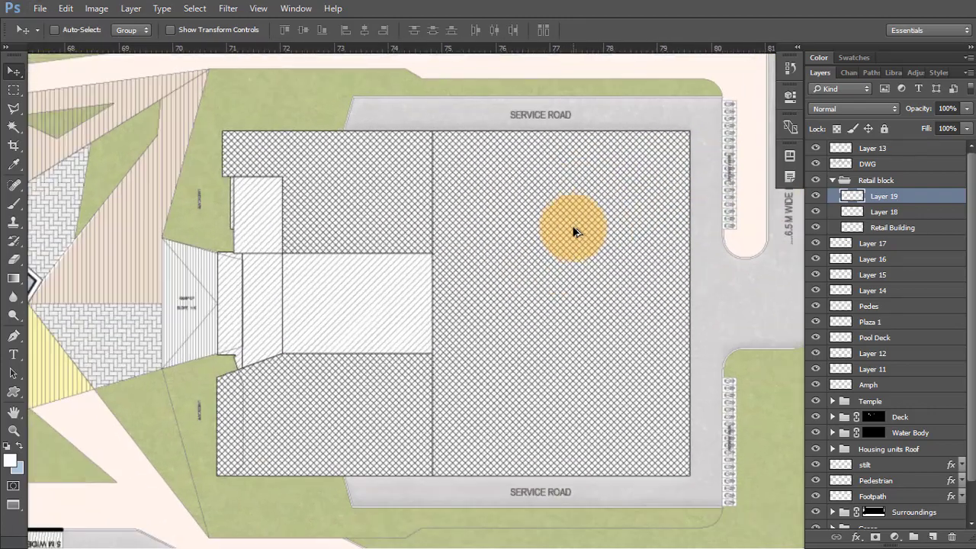
Step: Collapse the Retail block group, add a layer named Mall above it, and place it in a new group named Mall
{"action": "left_click", "coordinate": [832, 179]}
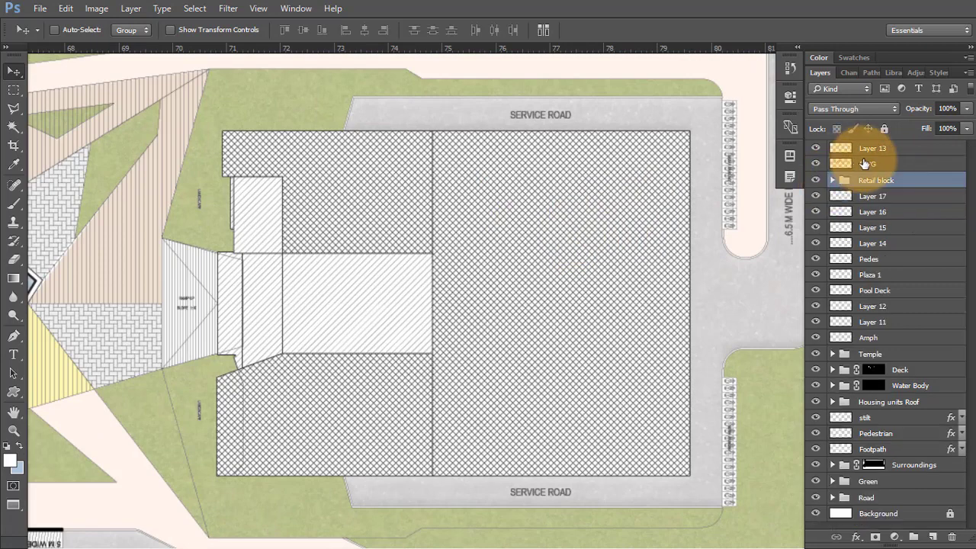
{"action": "left_click", "coordinate": [934, 537]}
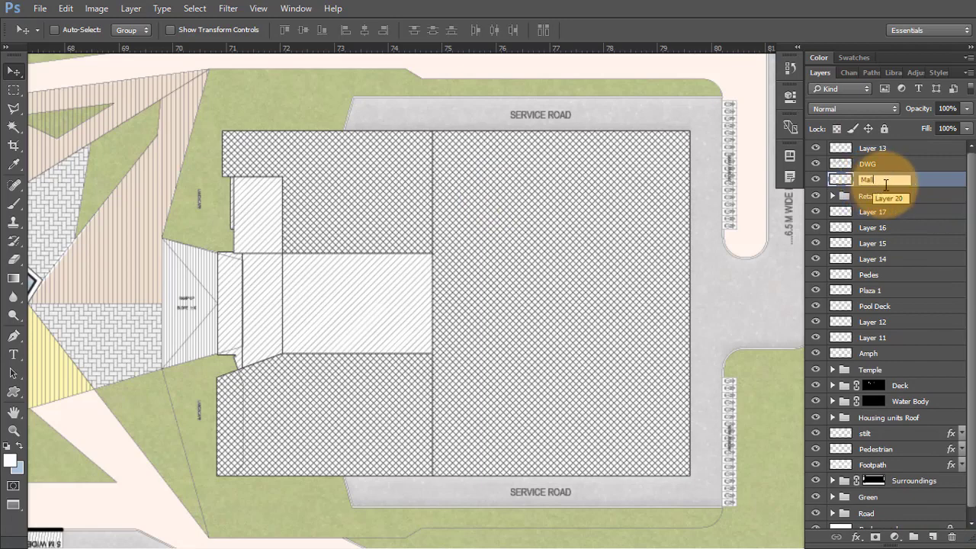
{"action": "key", "text": "Return"}
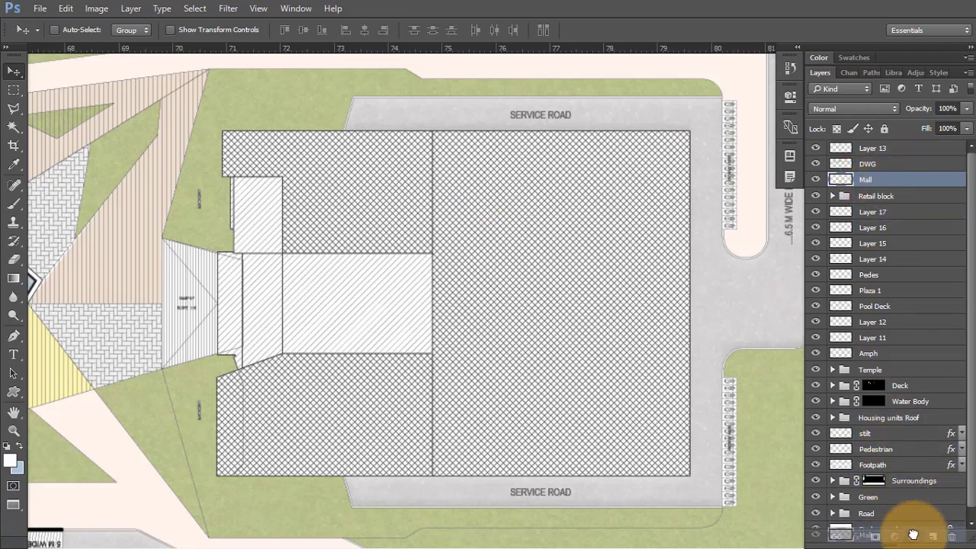
{"action": "left_click", "coordinate": [913, 535]}
{"action": "double_click", "coordinate": [876, 181]}
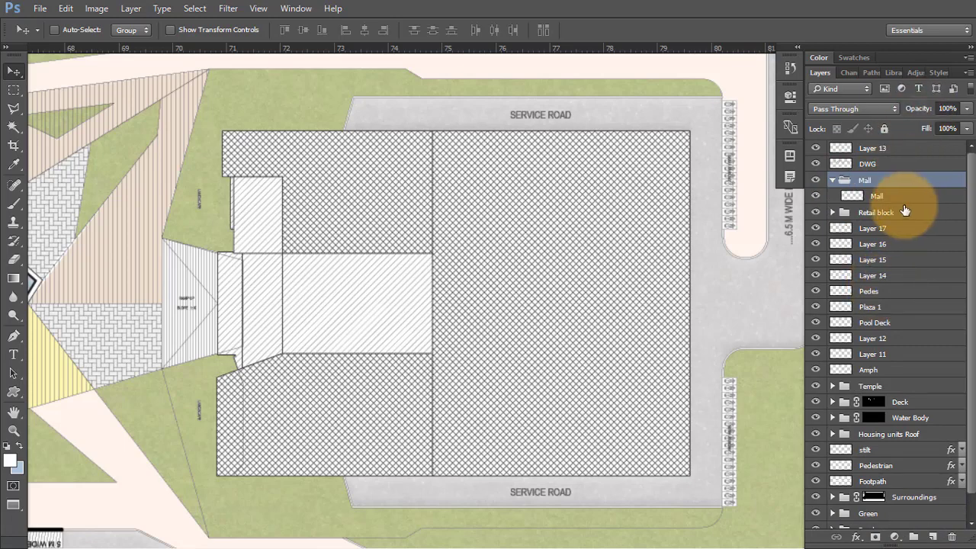
Step: On the Mall layer, select the large rectangular cross-hatched roof between the service roads with the Rectangular Marquee
{"action": "left_click", "coordinate": [877, 196]}
{"action": "key", "text": "m"}
{"action": "mouse_move", "coordinate": [432, 131]}
{"action": "left_mouse_down"}
{"action": "mouse_move", "coordinate": [690, 448]}
{"action": "mouse_move", "coordinate": [688, 476]}
{"action": "left_mouse_up"}
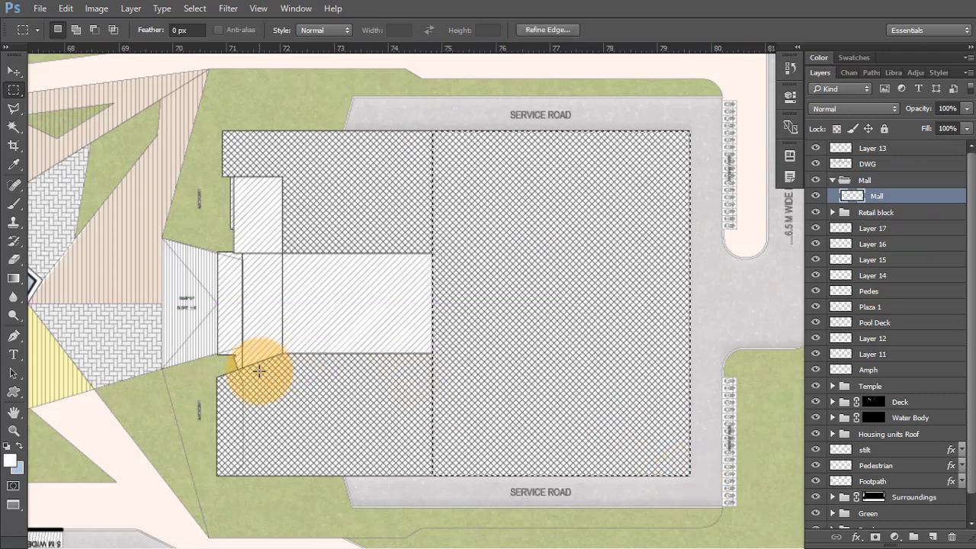
Step: Add the two cross-hatched roof wings above and below the diagonally hatched middle to the selection with the Polygonal Lasso
{"action": "left_click", "coordinate": [14, 109]}
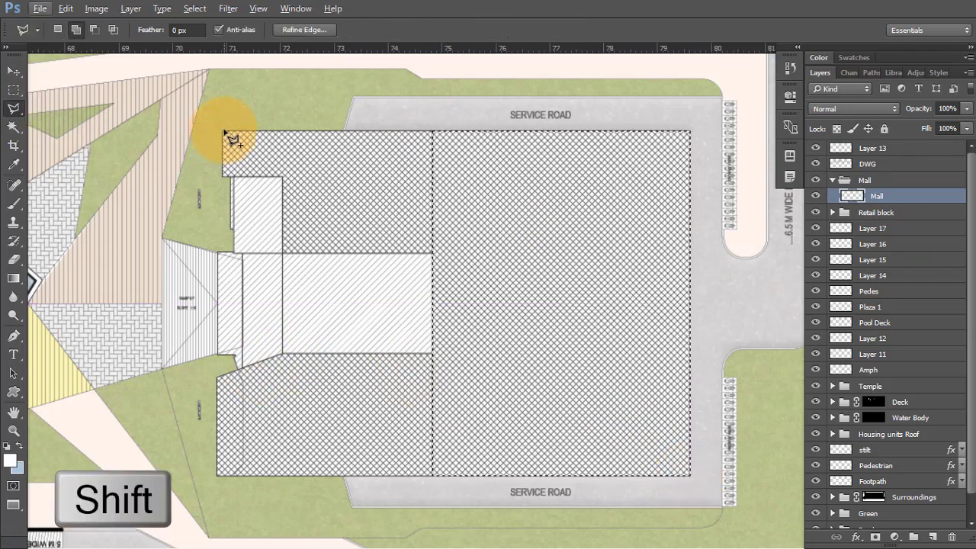
{"action": "left_click", "coordinate": [222, 178]}
{"action": "left_click", "coordinate": [282, 177]}
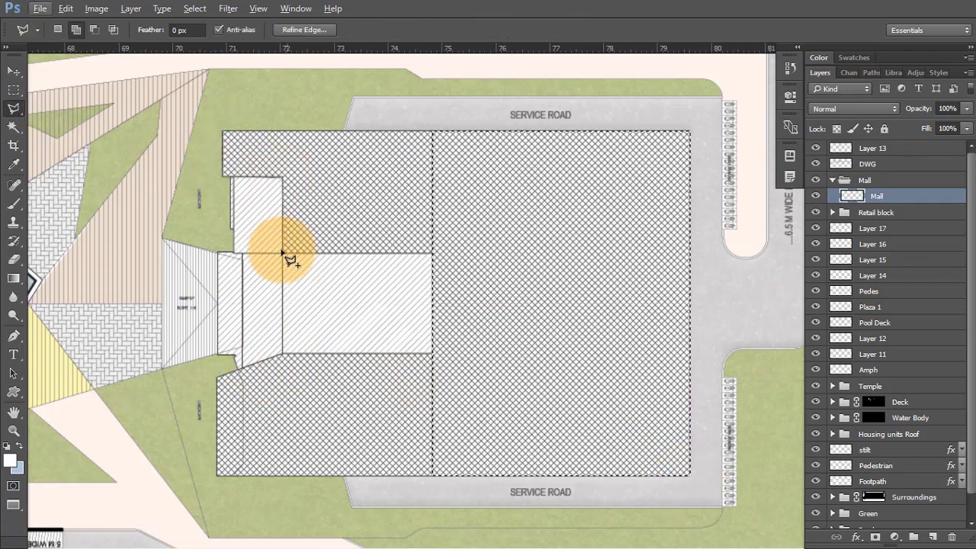
{"action": "left_click", "coordinate": [282, 253]}
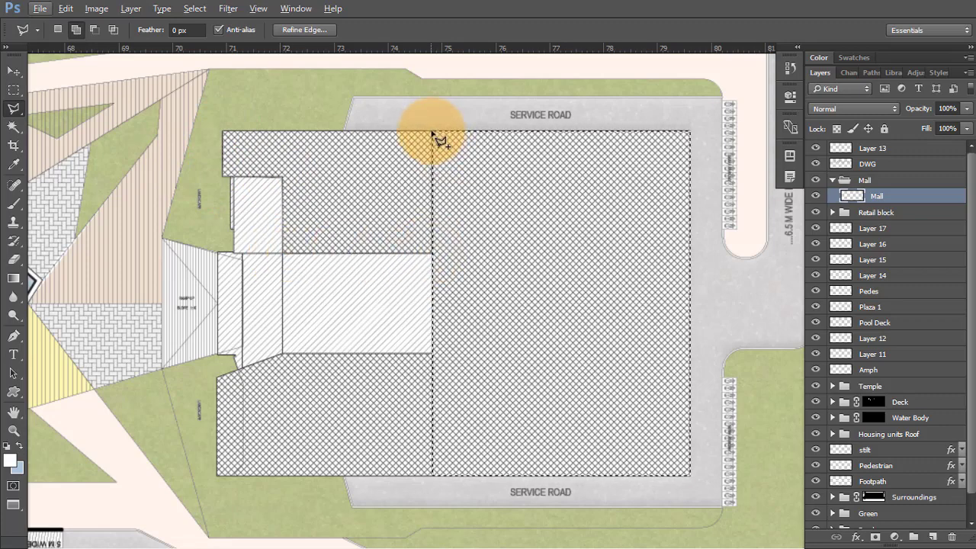
{"action": "left_click", "coordinate": [227, 132]}
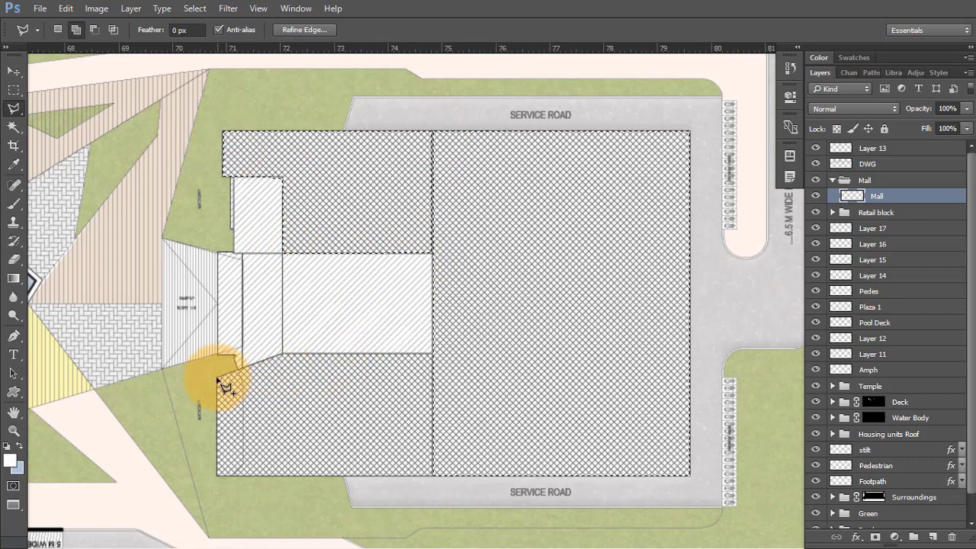
{"action": "left_click", "coordinate": [220, 474]}
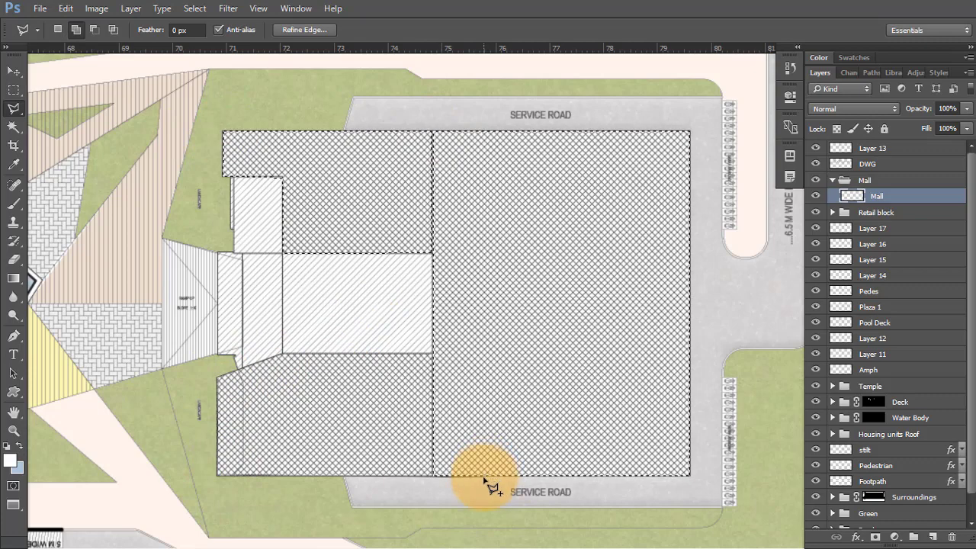
{"action": "left_click", "coordinate": [433, 355]}
{"action": "left_click", "coordinate": [282, 354]}
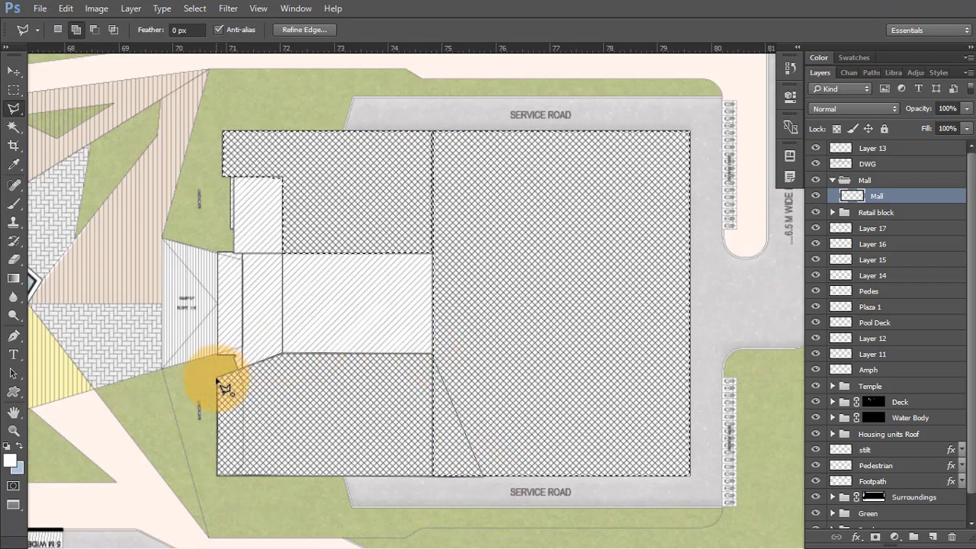
{"action": "left_click", "coordinate": [218, 379]}
Step: Fill the selected cross-hatched mall roof with the light grey dbdbdb at 100% opacity
{"action": "key", "text": "shift+BackSpace"}
{"action": "left_click", "coordinate": [525, 146]}
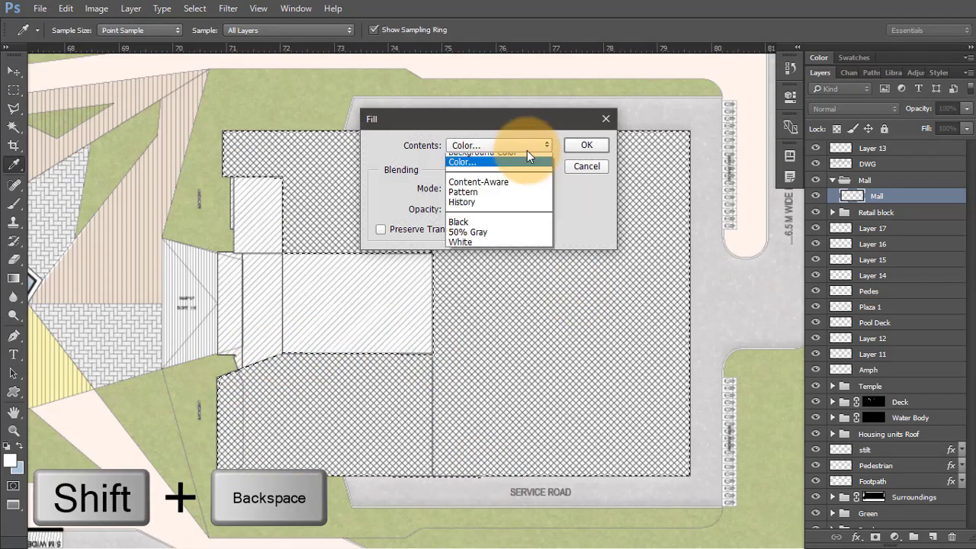
{"action": "left_click", "coordinate": [519, 161]}
{"action": "left_click", "coordinate": [574, 248]}
{"action": "left_click", "coordinate": [877, 202]}
{"action": "left_click", "coordinate": [569, 142]}
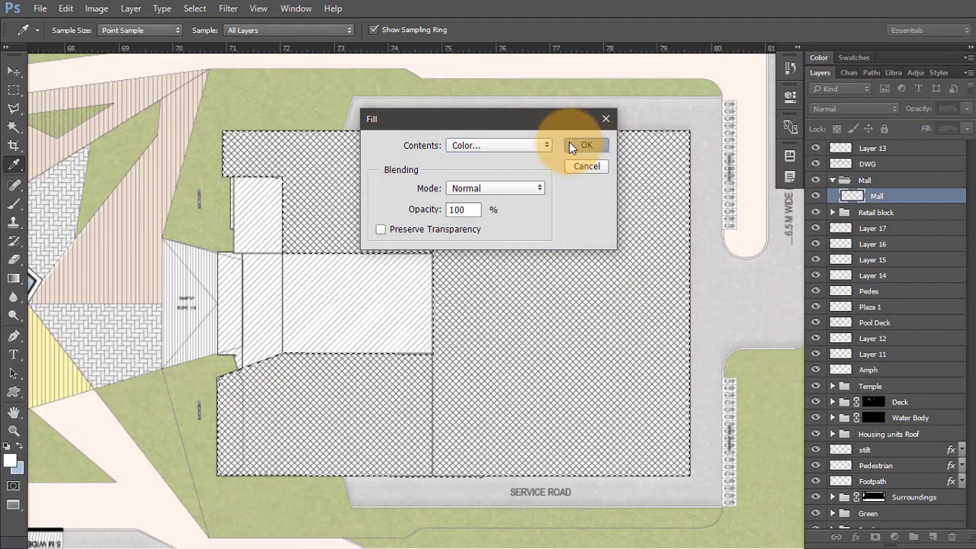
Step: Add a layer to the Mall group and marquee-select the rectangular diagonally hatched roof parts, including the narrow edge strip
{"action": "scroll", "coordinate": [586, 251], "scroll_direction": "left", "scroll_amount": 1}
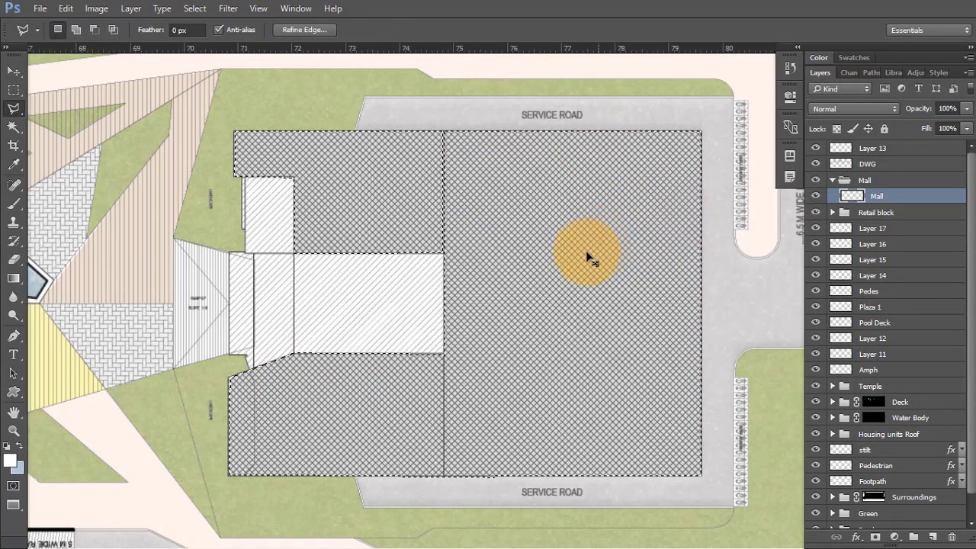
{"action": "scroll", "coordinate": [589, 258], "scroll_direction": "left", "scroll_amount": 6}
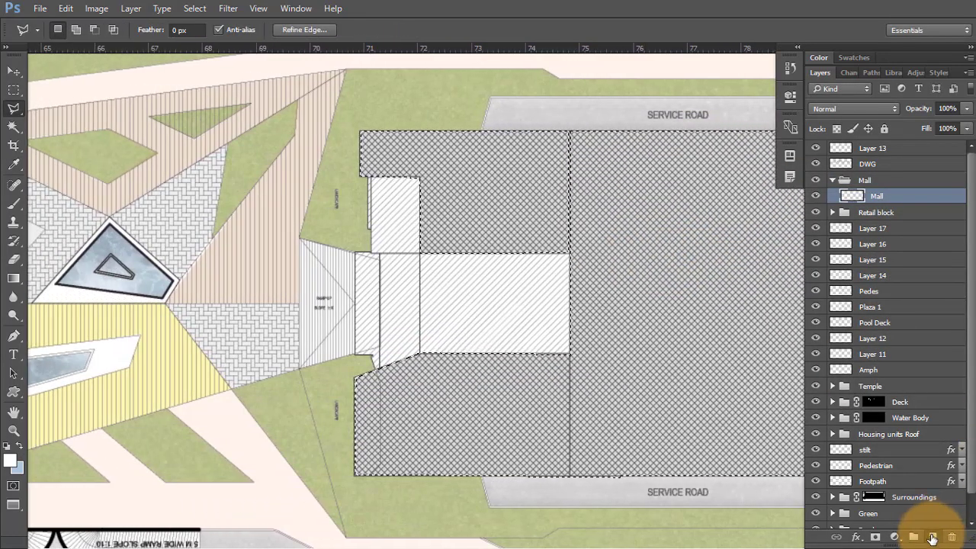
{"action": "left_click", "coordinate": [931, 537]}
{"action": "key", "text": "m"}
{"action": "left_click_drag", "start_coordinate": [370, 177], "coordinate": [420, 251]}
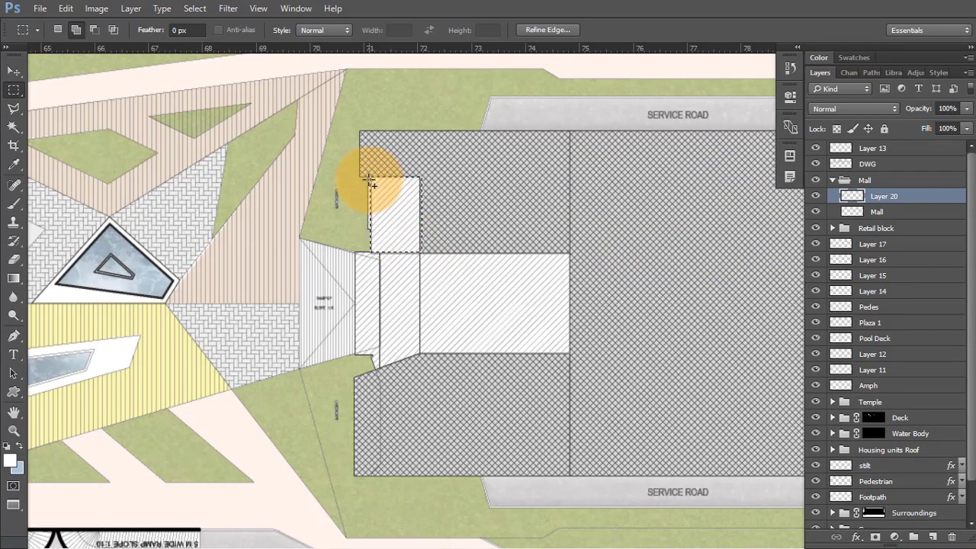
{"action": "left_click_drag", "start_coordinate": [367, 177], "coordinate": [380, 229]}
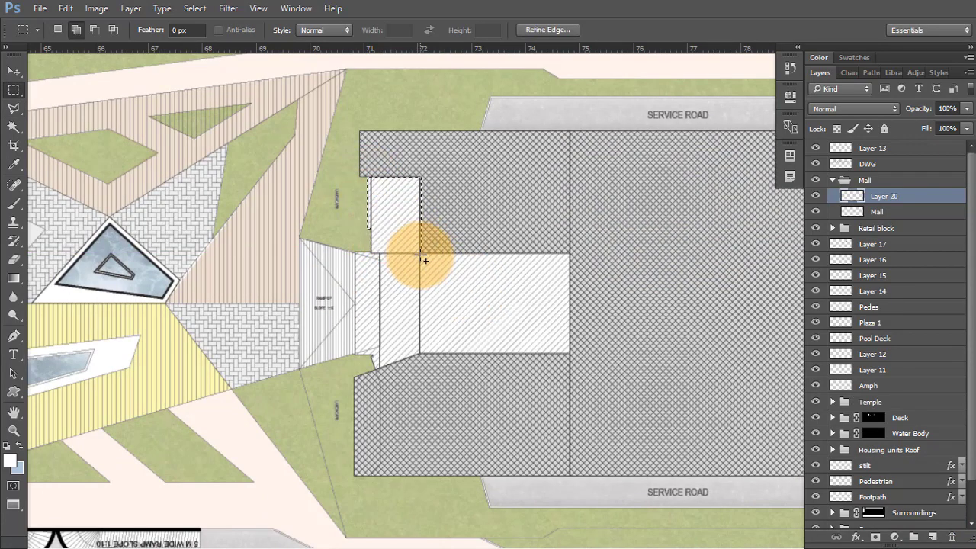
{"action": "left_click_drag", "start_coordinate": [420, 253], "coordinate": [497, 369]}
{"action": "left_click_drag", "start_coordinate": [569, 354], "coordinate": [568, 354]}
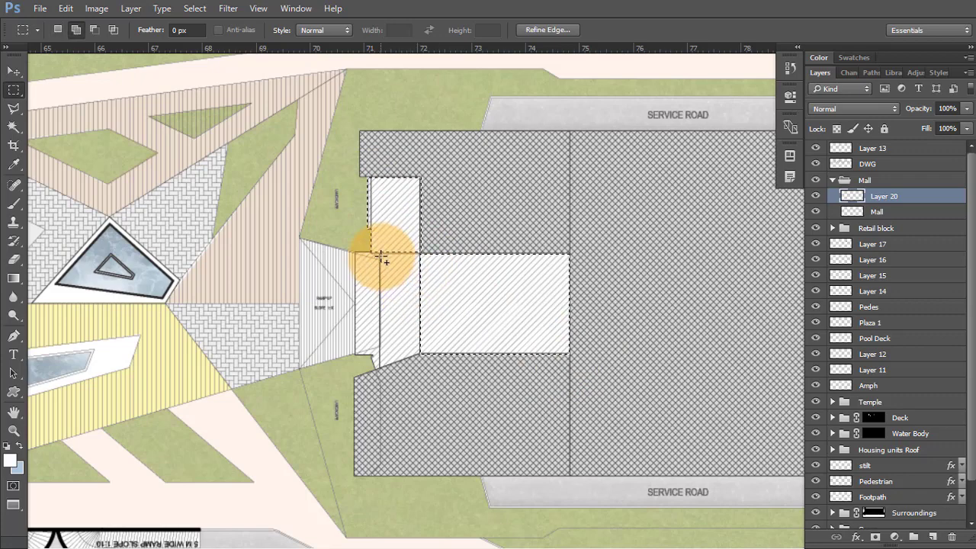
Step: Add the angled diagonally hatched areas at the mall entrance beside the ramp to the selection with the Polygonal Lasso
{"action": "left_click", "coordinate": [13, 109]}
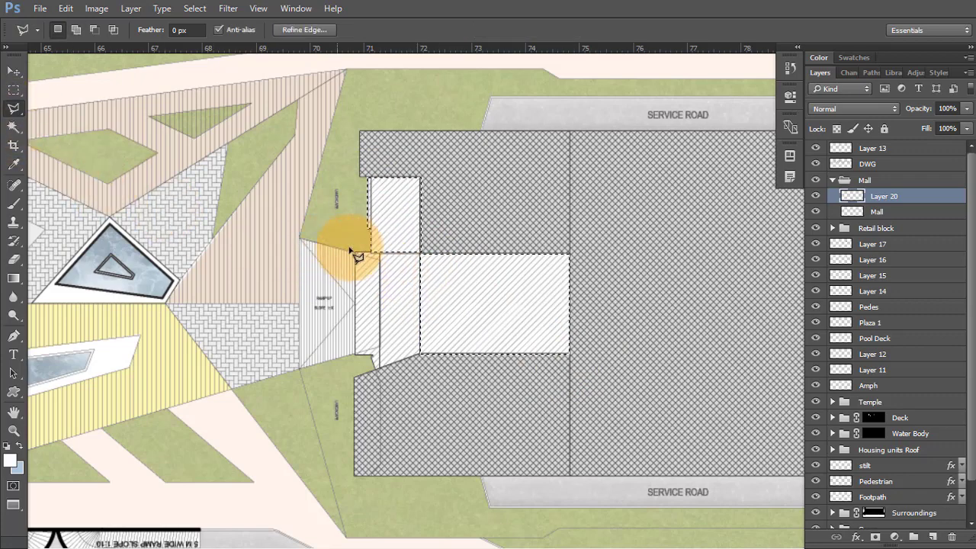
{"action": "left_click", "coordinate": [383, 365]}
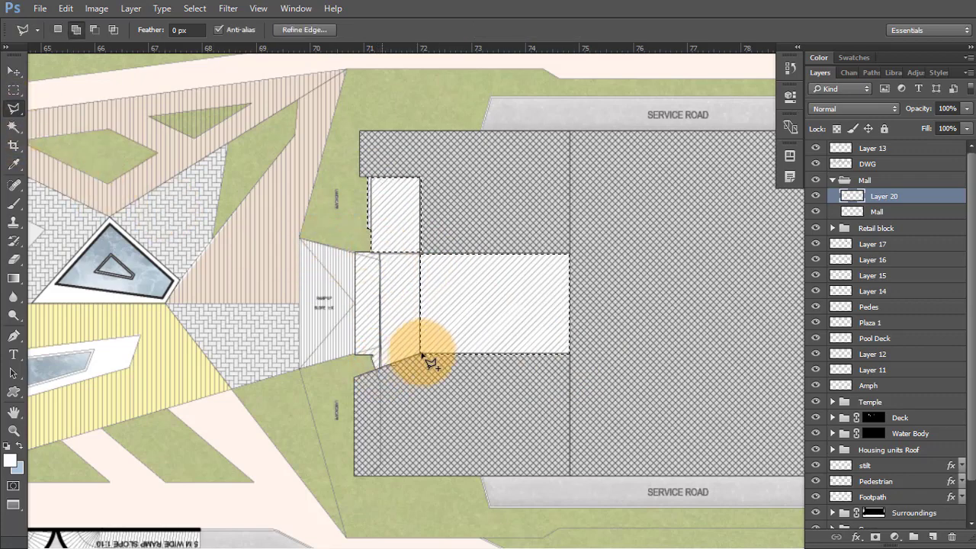
{"action": "left_click", "coordinate": [420, 255]}
{"action": "left_click", "coordinate": [382, 255]}
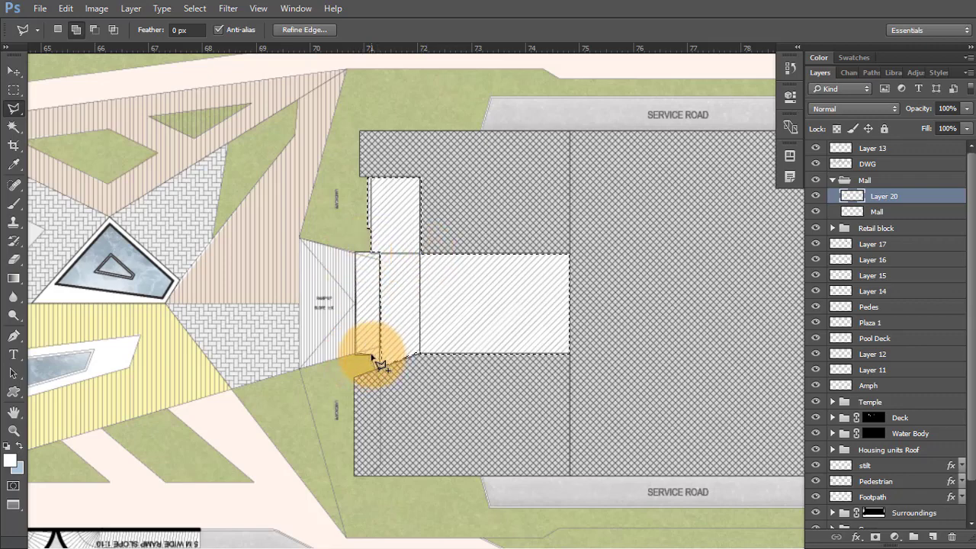
{"action": "left_click", "coordinate": [381, 256]}
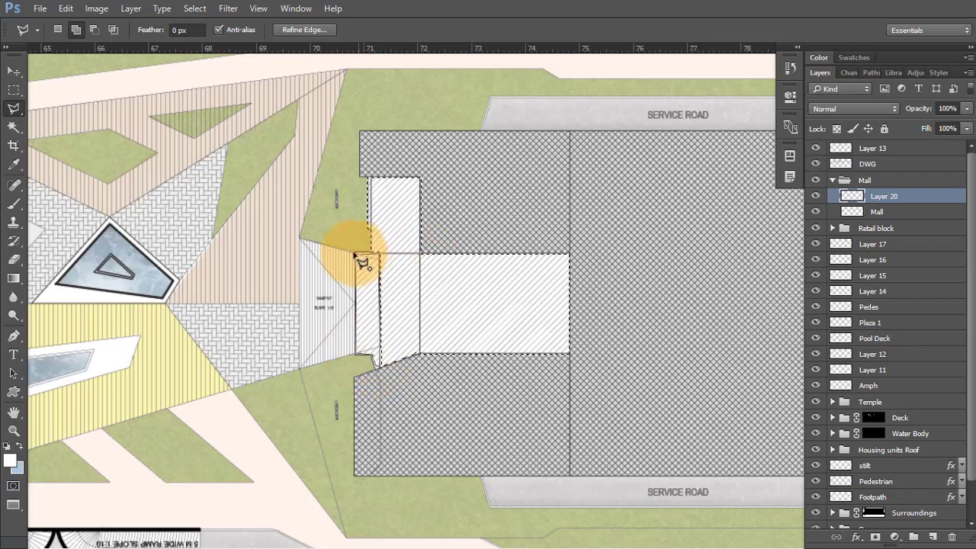
Step: Fill the selected diagonally hatched mall roof with the pale grey ebebeb and deselect it
{"action": "key", "text": "i"}
{"action": "key", "text": "shift+BackSpace"}
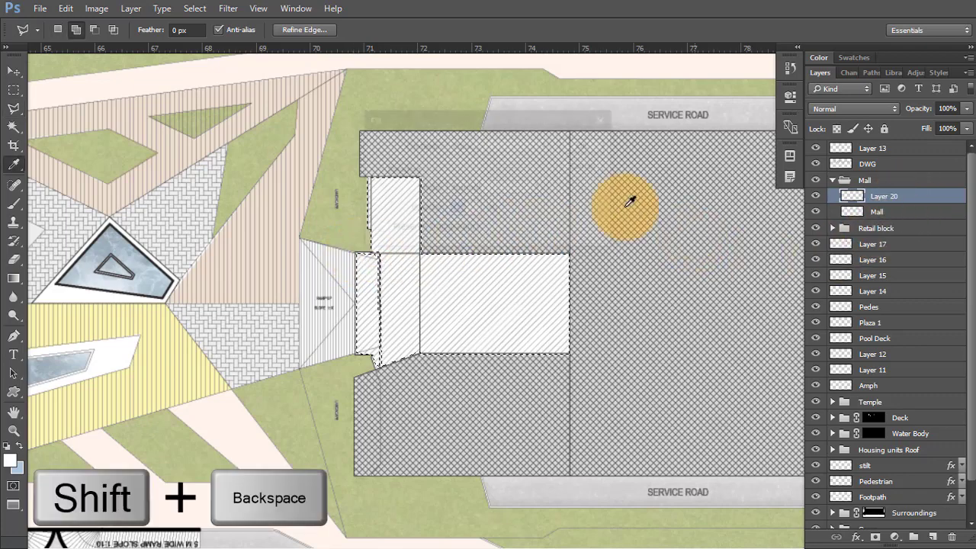
{"action": "left_click", "coordinate": [508, 145]}
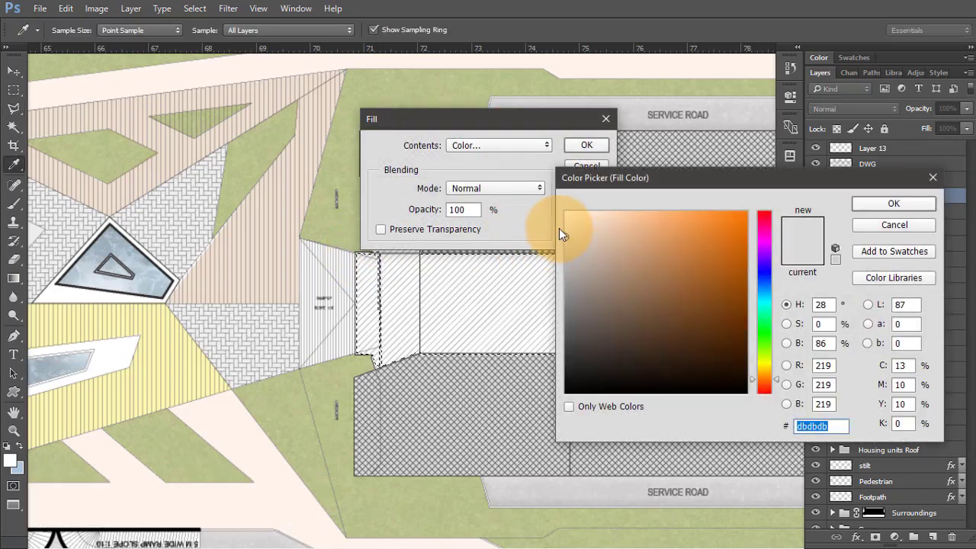
{"action": "left_click", "coordinate": [561, 227]}
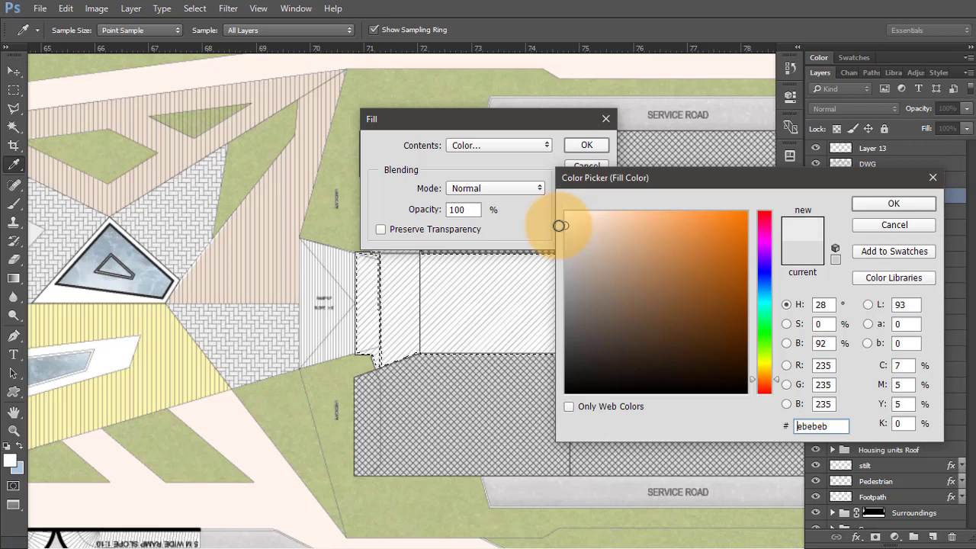
{"action": "left_click", "coordinate": [890, 204]}
{"action": "left_click", "coordinate": [586, 145]}
{"action": "key", "text": "l"}
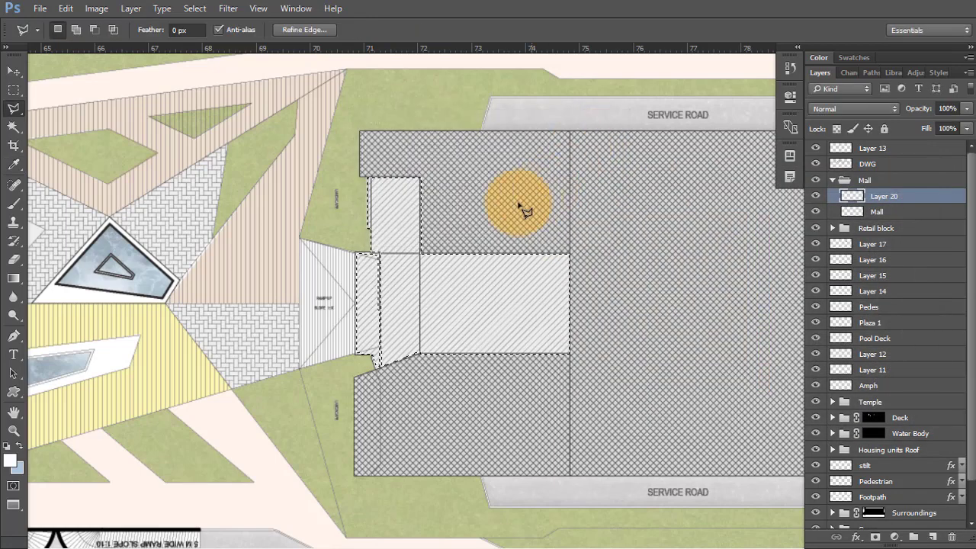
{"action": "key", "text": "ctrl+d"}
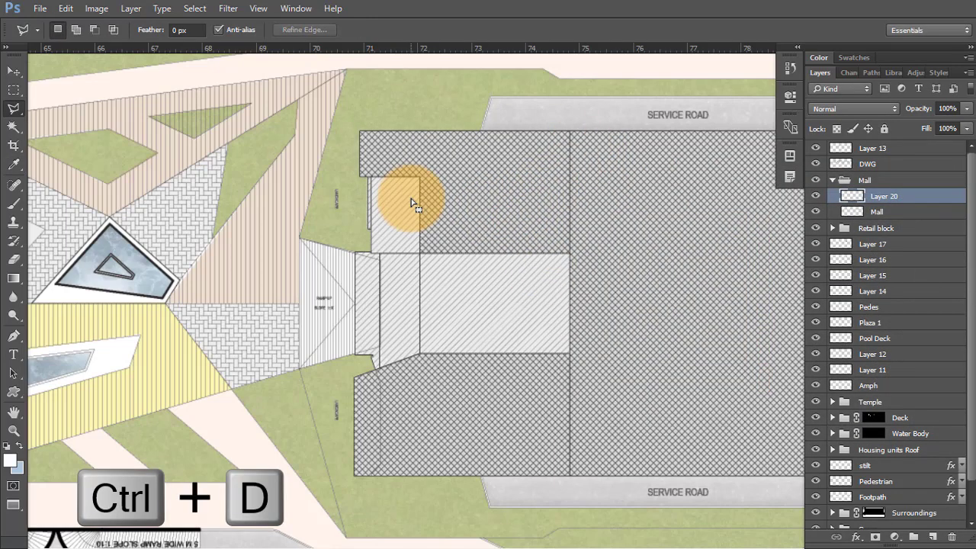
Step: Leave full-screen view and collapse the Retail block and Mall layer groups
{"action": "key", "text": "f"}
{"action": "key", "text": "f"}
{"action": "key", "text": "v"}
{"action": "scroll", "coordinate": [570, 199], "scroll_direction": "down", "scroll_amount": 2}
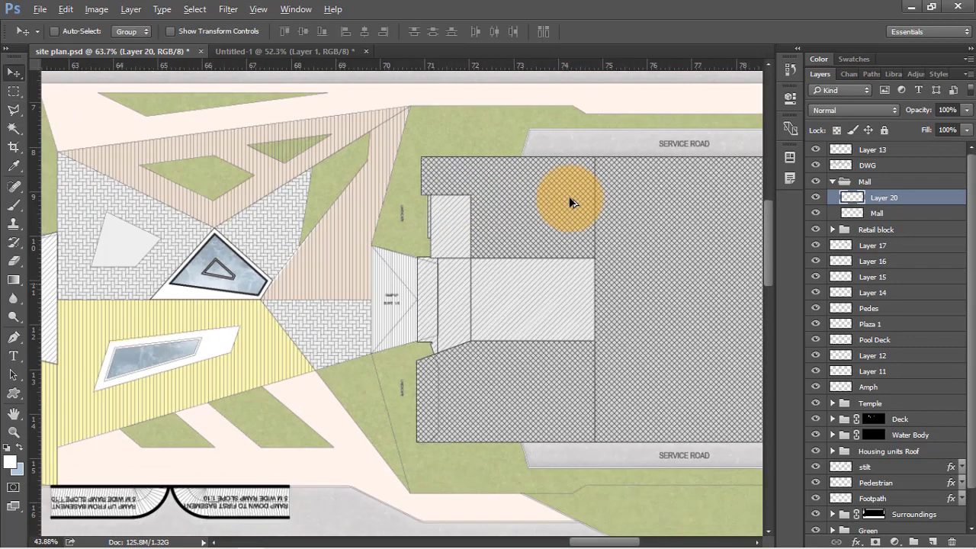
{"action": "scroll", "coordinate": [568, 196], "scroll_direction": "down", "scroll_amount": 10}
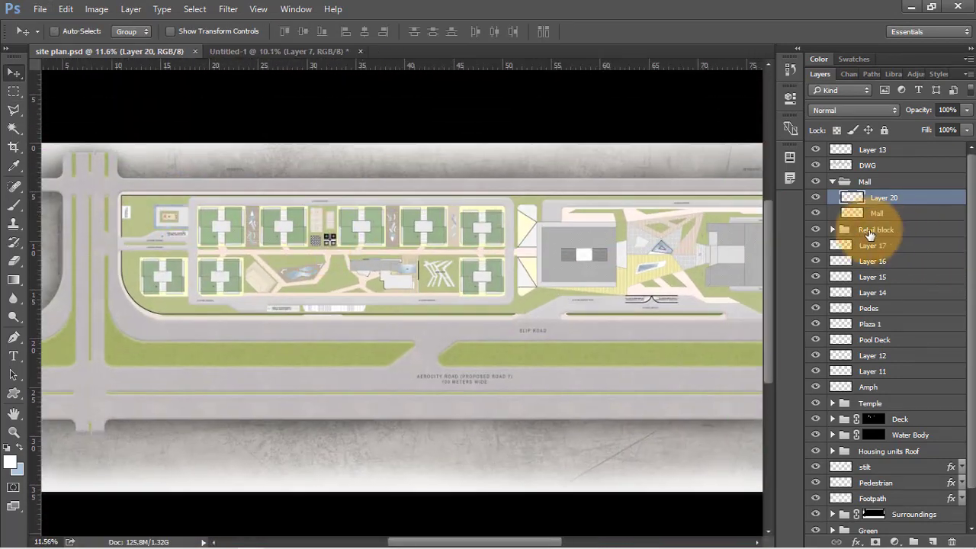
{"action": "left_click", "coordinate": [834, 230]}
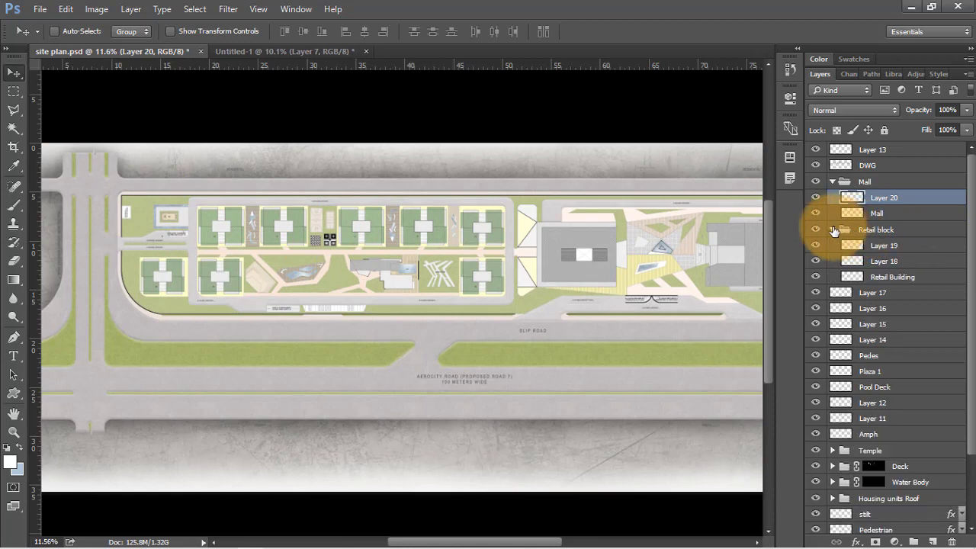
{"action": "left_click", "coordinate": [834, 229]}
{"action": "left_click", "coordinate": [831, 182]}
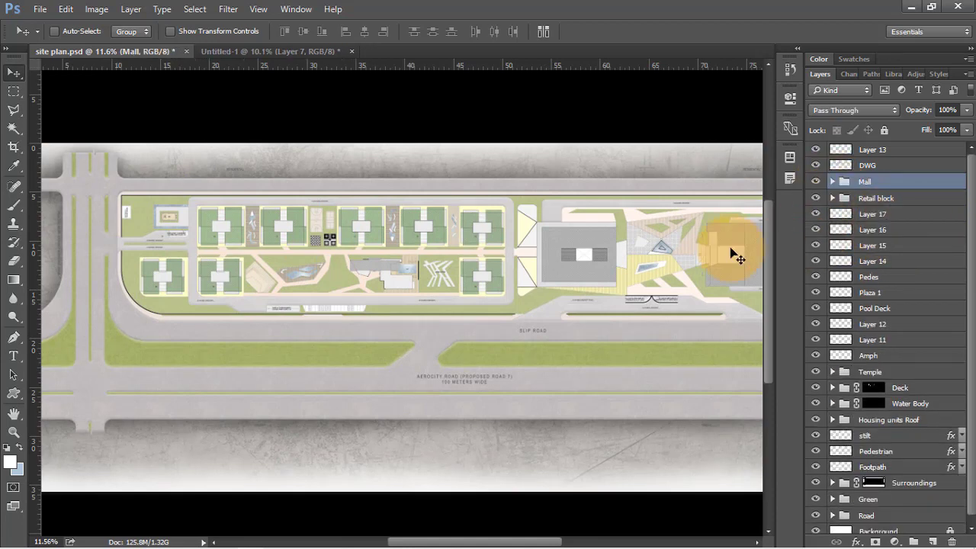
Step: Copy the building shadows on Layer 7 of the Untitled-1 document into site plan.psd above the Mall group and rename the layer Shadows
{"action": "left_click", "coordinate": [300, 55]}
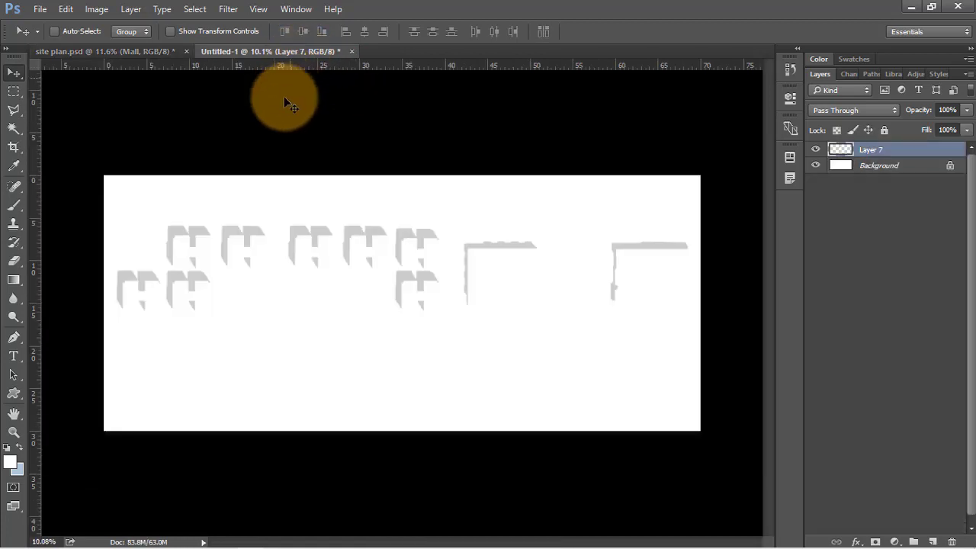
{"action": "left_click_drag", "start_coordinate": [872, 161], "coordinate": [226, 220]}
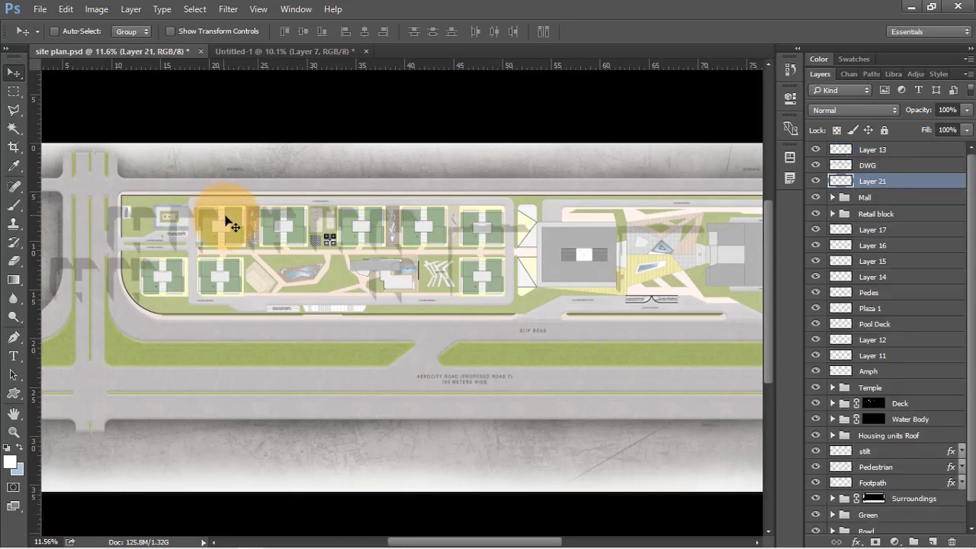
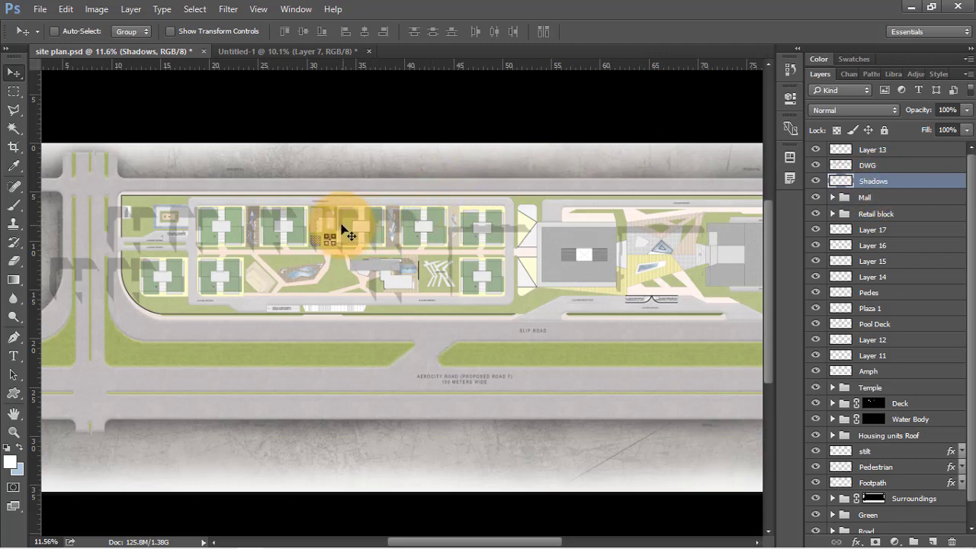
Step: Move the Shadows layer until the building shadows line up with the housing units
{"action": "left_click_drag", "start_coordinate": [249, 212], "coordinate": [297, 201]}
{"action": "scroll", "coordinate": [166, 205], "scroll_direction": "up", "scroll_amount": 5}
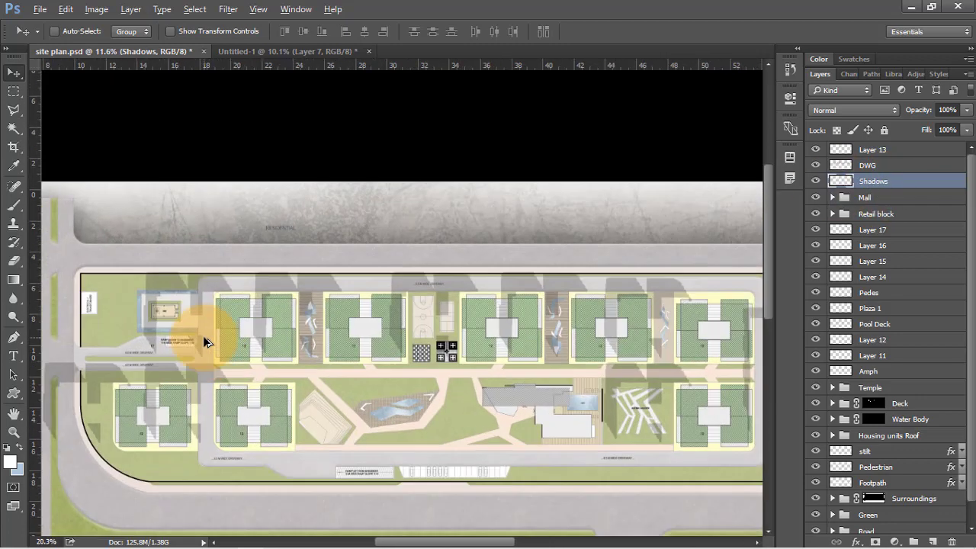
{"action": "scroll", "coordinate": [203, 335], "scroll_direction": "up", "scroll_amount": 5}
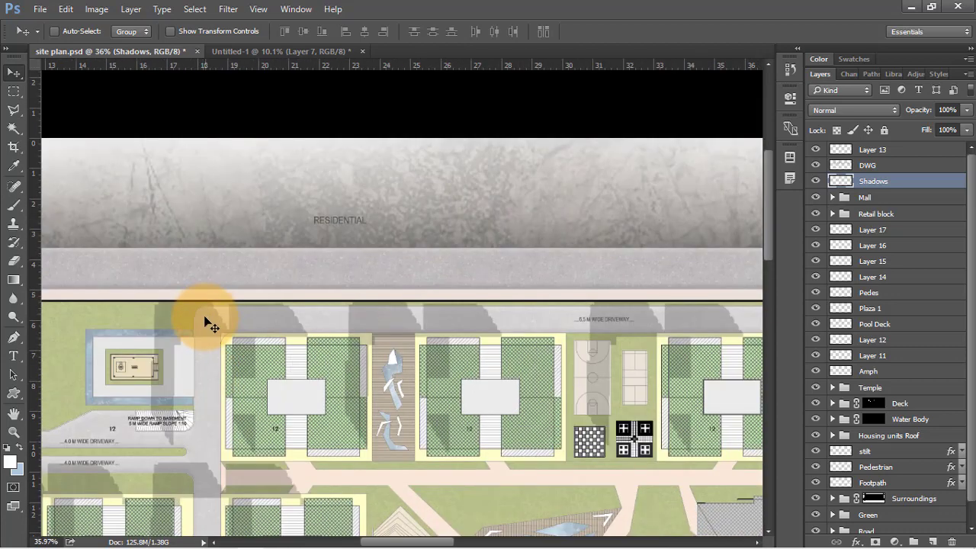
{"action": "left_click_drag", "start_coordinate": [203, 320], "coordinate": [240, 312]}
{"action": "scroll", "coordinate": [251, 316], "scroll_direction": "up", "scroll_amount": 2}
{"action": "scroll", "coordinate": [235, 318], "scroll_direction": "down", "scroll_amount": 1}
{"action": "scroll", "coordinate": [238, 319], "scroll_direction": "down", "scroll_amount": 4}
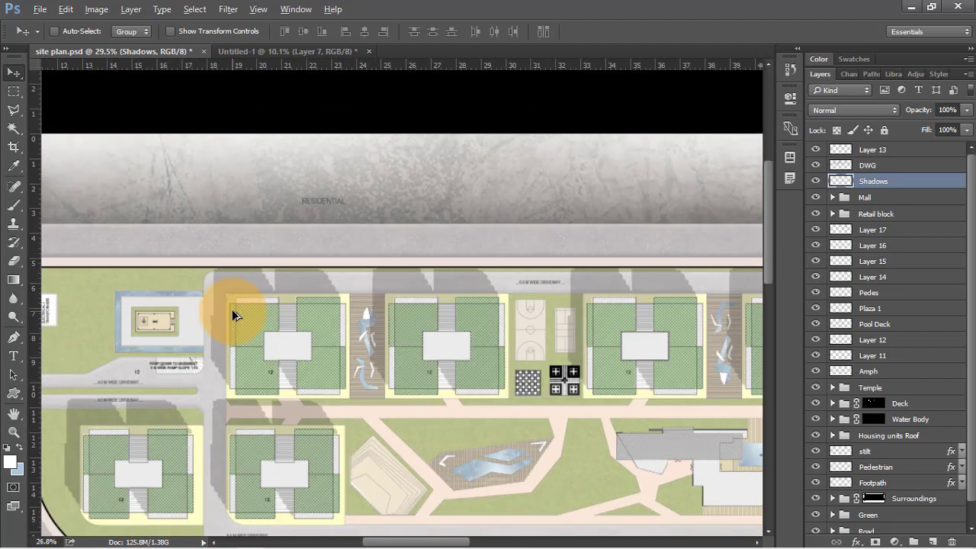
{"action": "scroll", "coordinate": [721, 341], "scroll_direction": "up", "scroll_amount": 3}
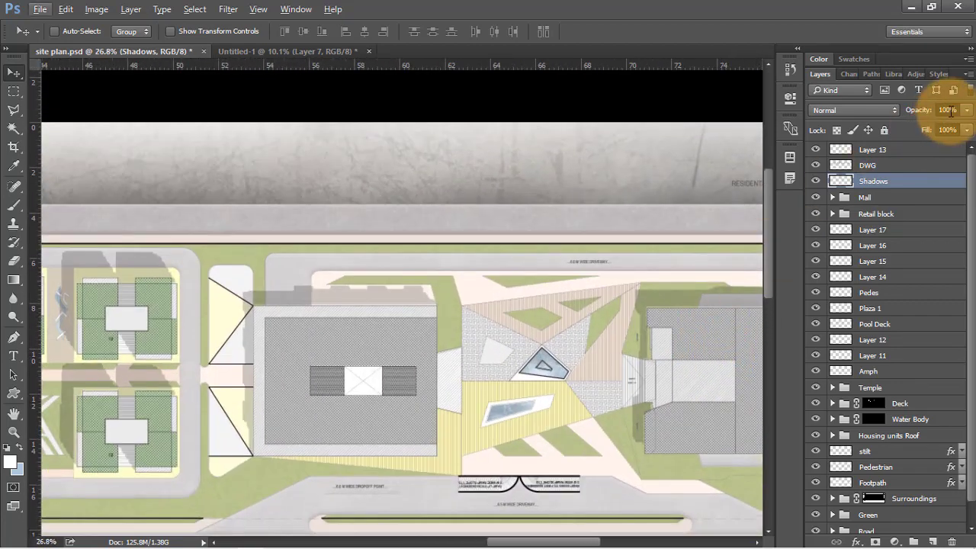
Step: Set the Shadows layer's opacity to 80% and hide the layer
{"action": "left_click", "coordinate": [949, 110]}
{"action": "type", "text": "80"}
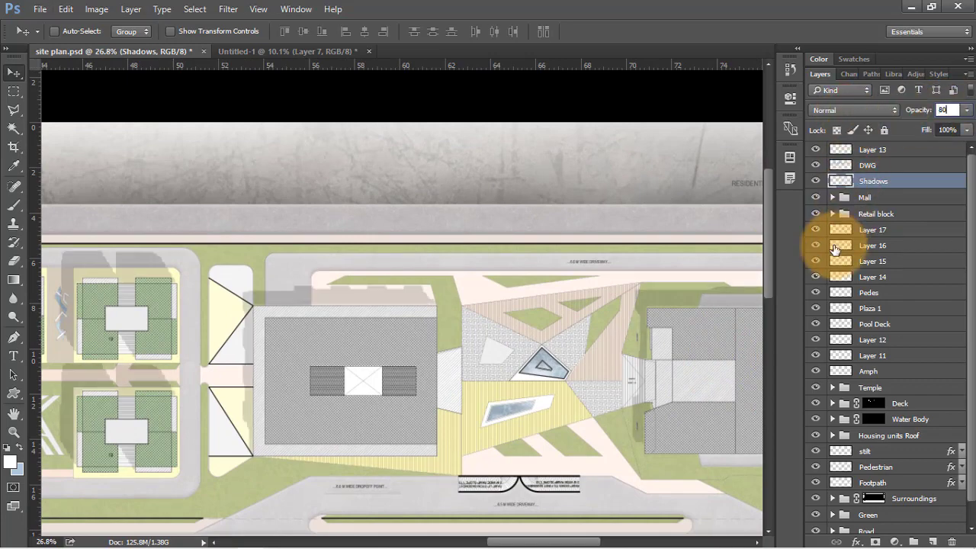
{"action": "scroll", "coordinate": [370, 300], "scroll_direction": "down", "scroll_amount": 3}
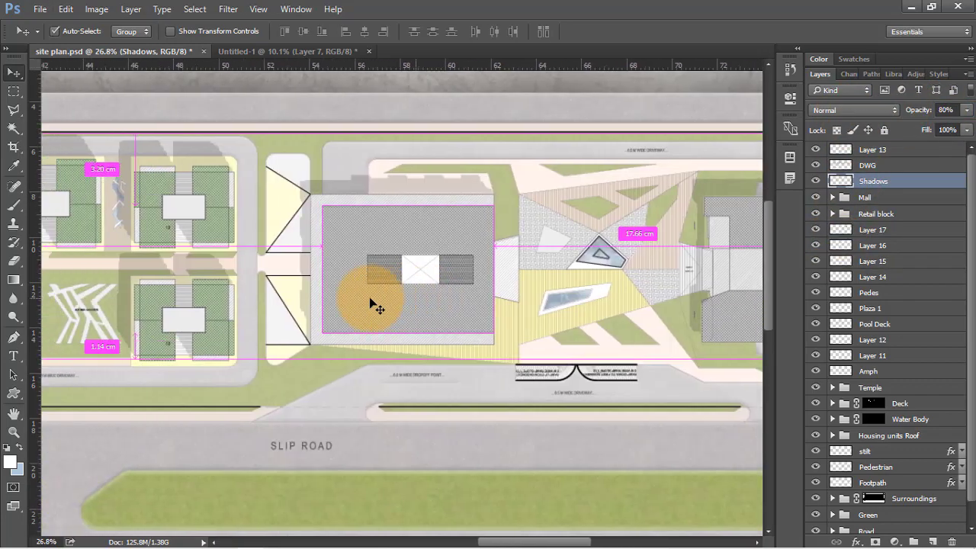
{"action": "scroll", "coordinate": [377, 307], "scroll_direction": "left", "scroll_amount": 4}
{"action": "scroll", "coordinate": [377, 307], "scroll_direction": "left", "scroll_amount": 8}
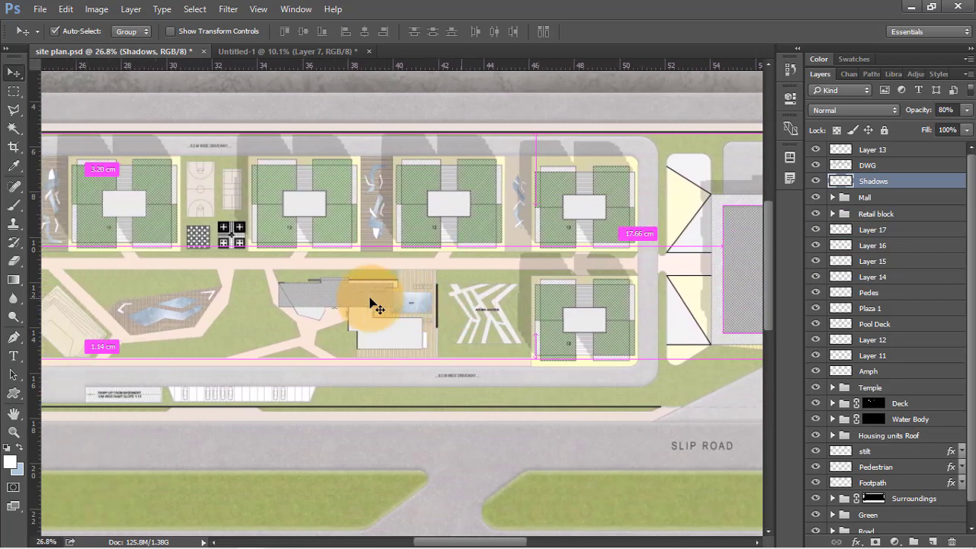
{"action": "scroll", "coordinate": [377, 307], "scroll_direction": "left", "scroll_amount": 9}
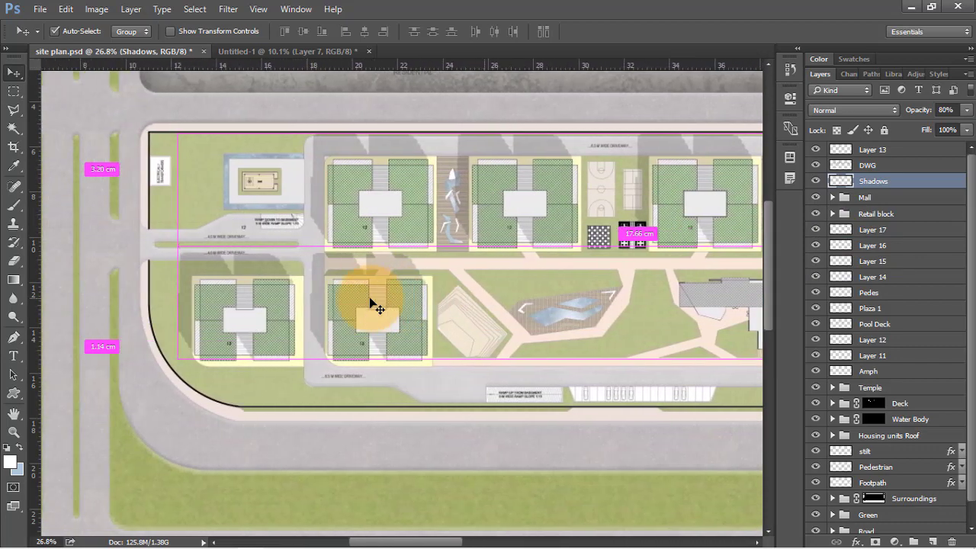
{"action": "scroll", "coordinate": [371, 300], "scroll_direction": "up", "scroll_amount": 1}
{"action": "left_click", "coordinate": [815, 181]}
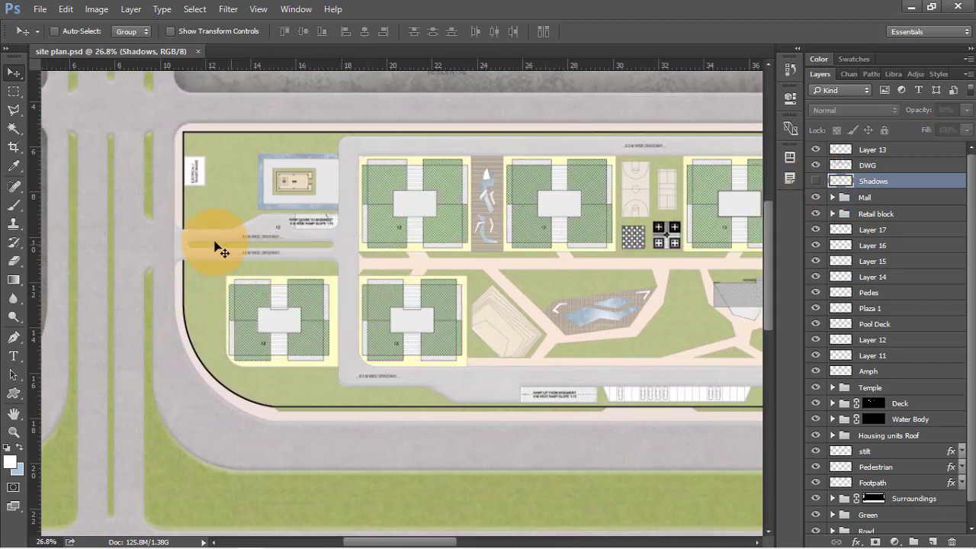
Step: Place tree 1.png from the PS site render folder into the site plan near the driveway entrance
{"action": "scroll", "coordinate": [189, 244], "scroll_direction": "up", "scroll_amount": 7}
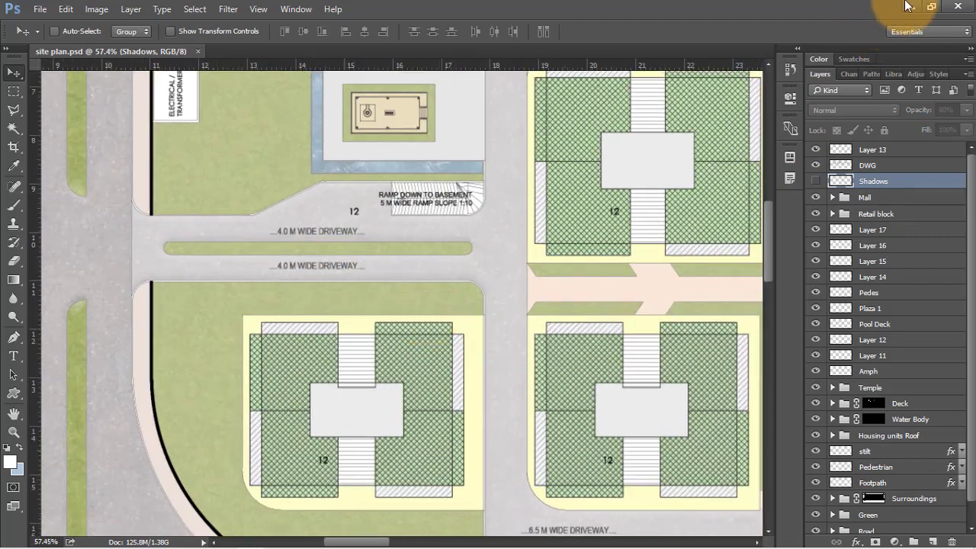
{"action": "left_click", "coordinate": [905, 6]}
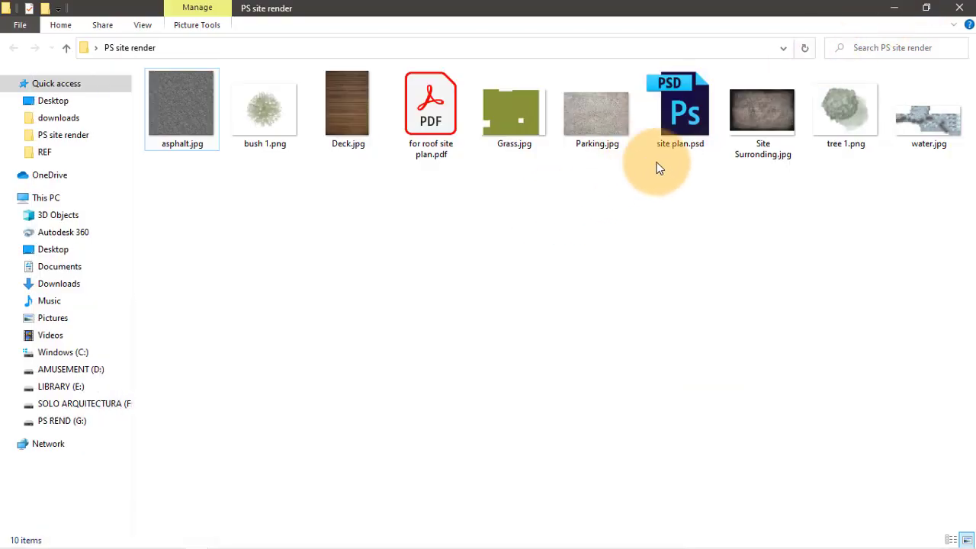
{"action": "left_click_drag", "start_coordinate": [834, 131], "coordinate": [233, 268]}
{"action": "left_click_drag", "start_coordinate": [447, 272], "coordinate": [239, 227]}
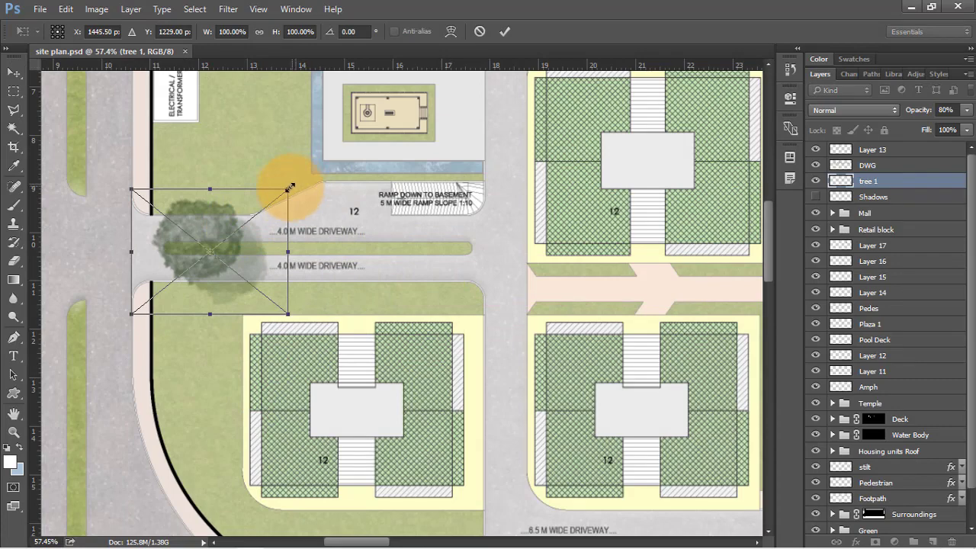
Step: Scale the placed tree to about 31% and position it on the entrance end of the green driveway median
{"action": "left_click_drag", "start_coordinate": [288, 186], "coordinate": [204, 251]}
{"action": "scroll", "coordinate": [142, 218], "scroll_direction": "up", "scroll_amount": 1}
{"action": "left_click_drag", "start_coordinate": [258, 228], "coordinate": [214, 250]}
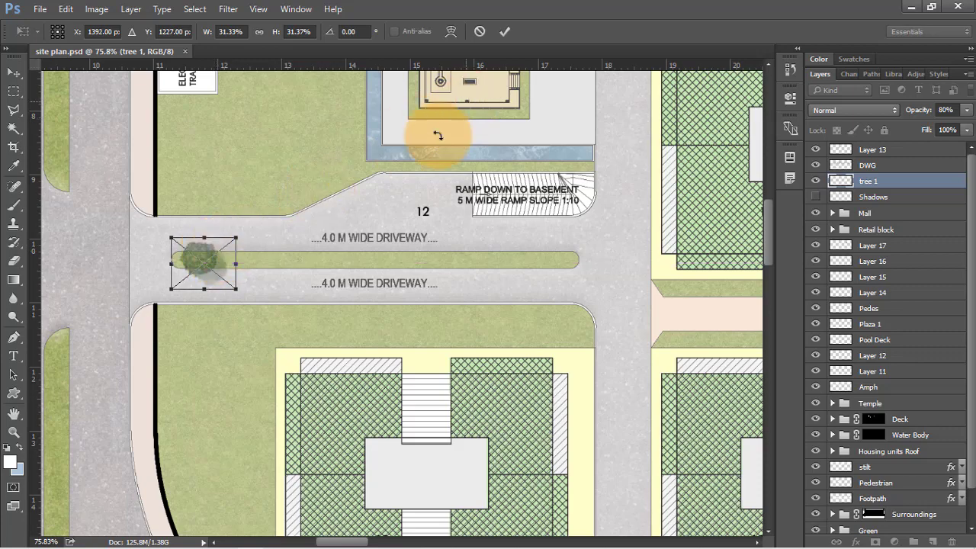
{"action": "left_click", "coordinate": [505, 30]}
{"action": "scroll", "coordinate": [115, 275], "scroll_direction": "up", "scroll_amount": 3}
{"action": "scroll", "coordinate": [212, 274], "scroll_direction": "down", "scroll_amount": 2}
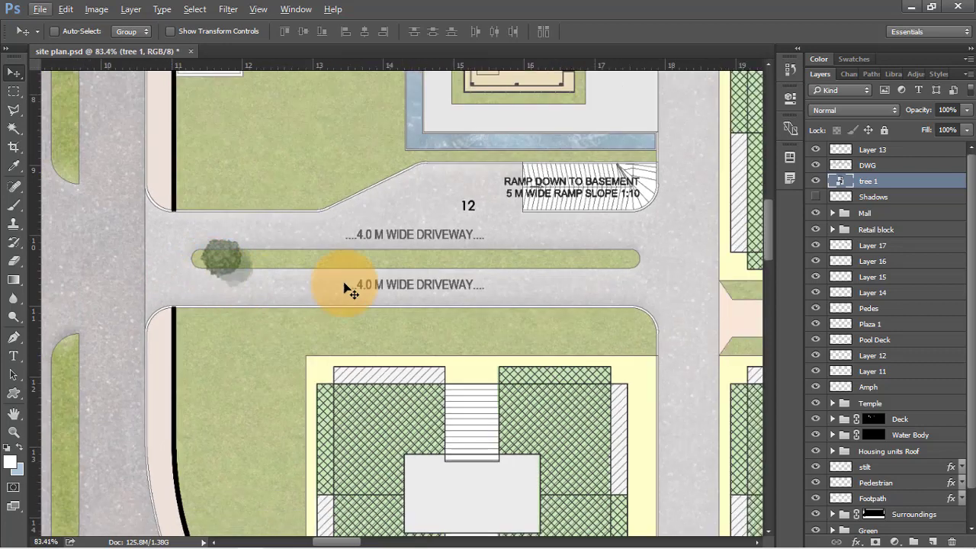
Step: Put the tree 1 layer into a new layer group named Trees
{"action": "left_click_drag", "start_coordinate": [888, 232], "coordinate": [913, 541]}
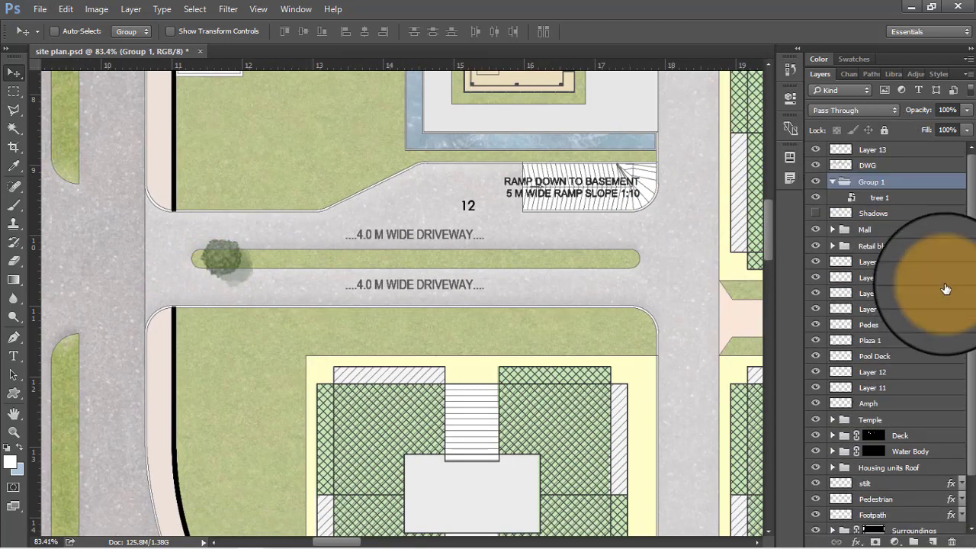
{"action": "double_click", "coordinate": [872, 182]}
{"action": "type", "text": "Trees"}
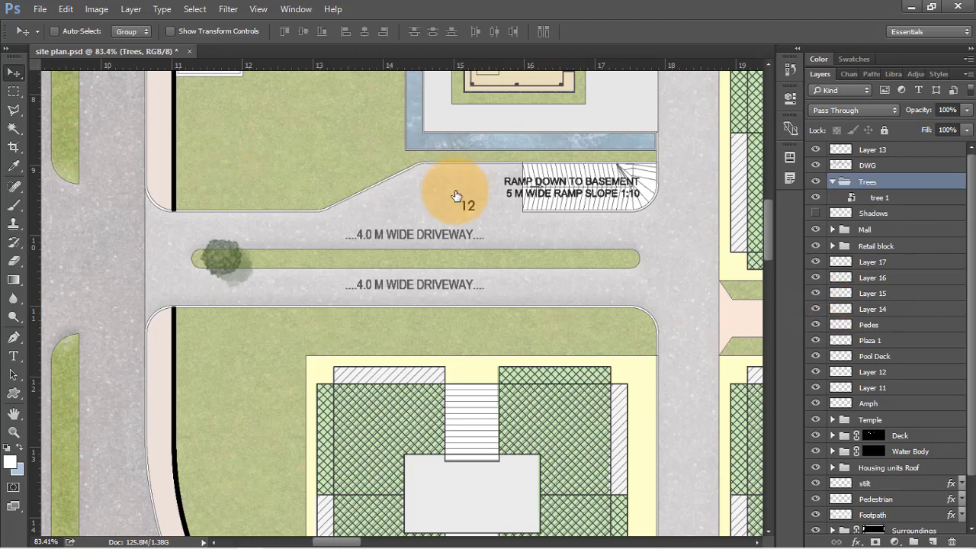
Step: Duplicate tree 1 repeatedly at irregular spacing along the whole green median between the two 4.0 m wide driveways
{"action": "scroll", "coordinate": [449, 214], "scroll_direction": "up", "scroll_amount": 1}
{"action": "left_click", "coordinate": [169, 277], "text": "ctrl"}
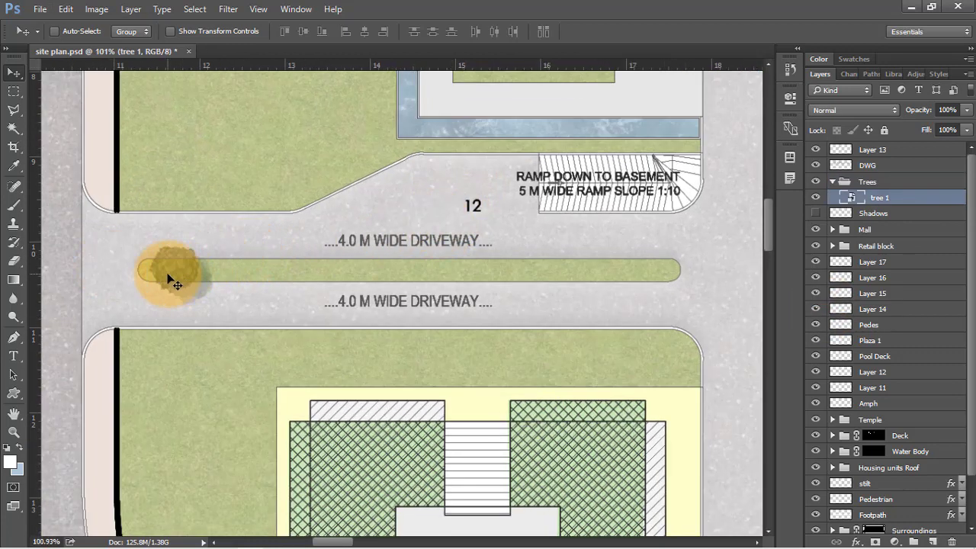
{"action": "right_click", "coordinate": [173, 266]}
{"action": "left_click", "coordinate": [195, 292]}
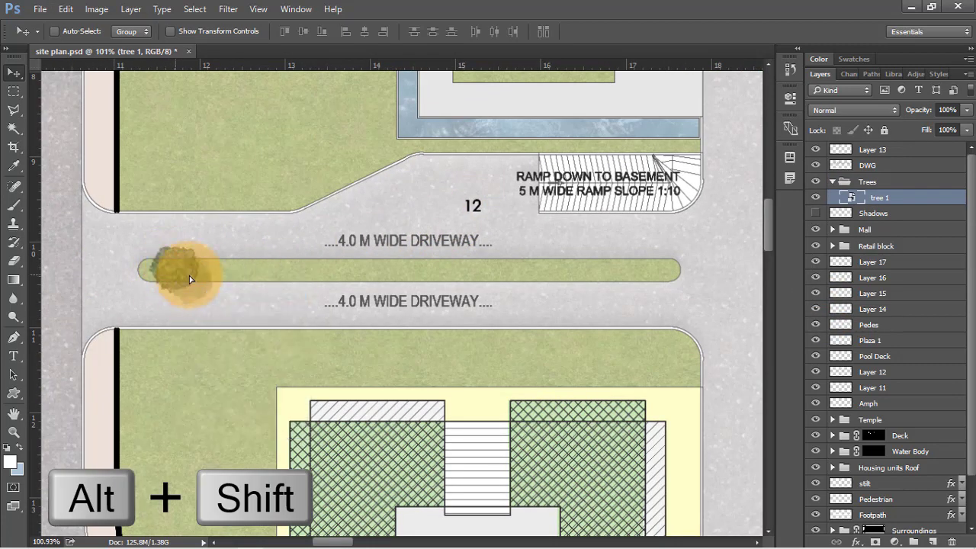
{"action": "left_click_drag", "start_coordinate": [255, 274], "coordinate": [333, 276]}
{"action": "left_click_drag", "start_coordinate": [330, 276], "coordinate": [400, 276]}
{"action": "left_click_drag", "start_coordinate": [403, 271], "coordinate": [435, 270]}
{"action": "left_click_drag", "start_coordinate": [448, 268], "coordinate": [612, 277]}
{"action": "left_click_drag", "start_coordinate": [612, 277], "coordinate": [657, 276]}
{"action": "scroll", "coordinate": [346, 291], "scroll_direction": "down", "scroll_amount": 3}
{"action": "scroll", "coordinate": [322, 312], "scroll_direction": "down", "scroll_amount": 1}
{"action": "scroll", "coordinate": [393, 227], "scroll_direction": "up", "scroll_amount": 3}
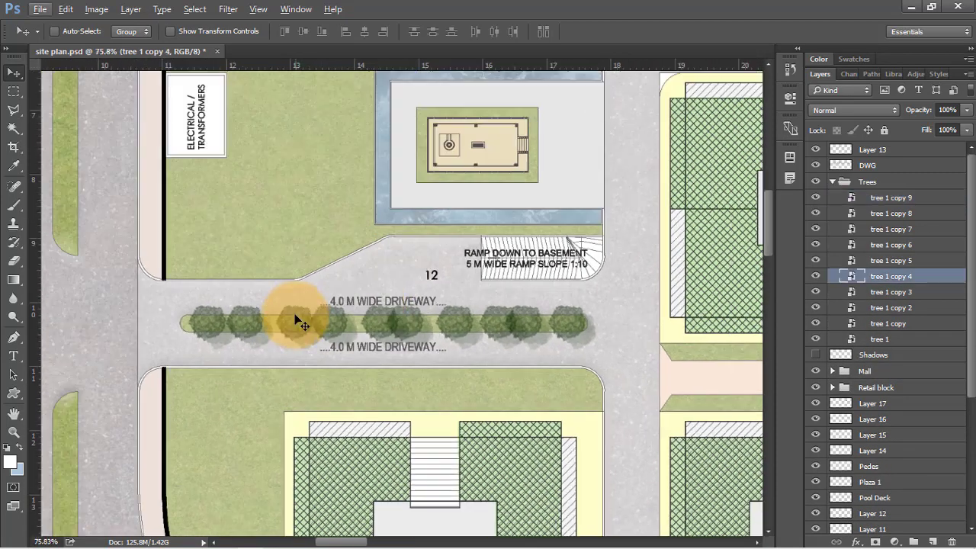
Step: Duplicate trees along the lawn's curved and angled edge above the driveway entrance
{"action": "right_click", "coordinate": [296, 319]}
{"action": "left_click", "coordinate": [313, 341]}
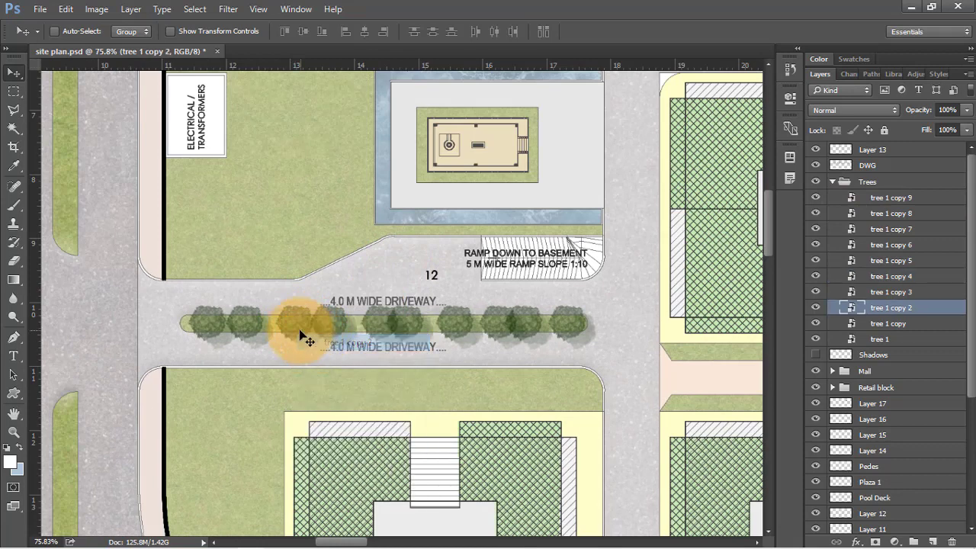
{"action": "left_click_drag", "start_coordinate": [305, 337], "coordinate": [330, 251]}
{"action": "right_click", "coordinate": [230, 257]}
{"action": "left_click", "coordinate": [253, 283]}
{"action": "right_click", "coordinate": [278, 259]}
{"action": "left_click", "coordinate": [298, 286]}
{"action": "scroll", "coordinate": [347, 195], "scroll_direction": "up", "scroll_amount": 2}
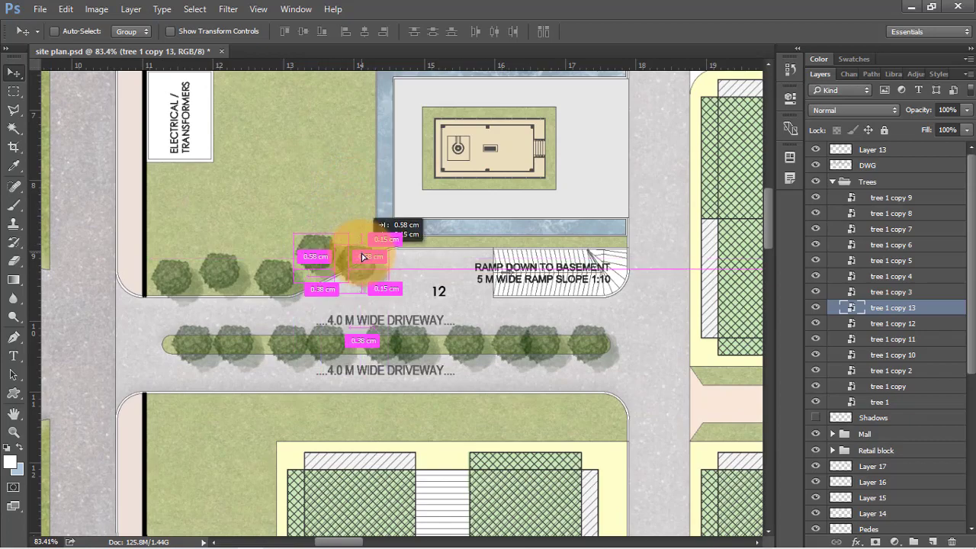
Step: Place bush 1.png at the water body's lower-left corner, scaled to about 26%, and move its layer to the top of the Trees group
{"action": "key", "text": "alt+Tab"}
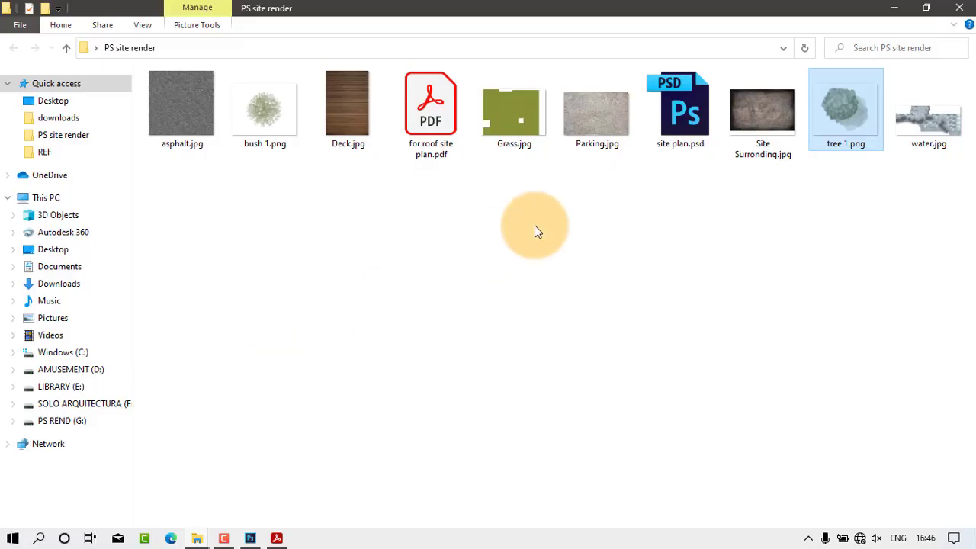
{"action": "left_click", "coordinate": [534, 225]}
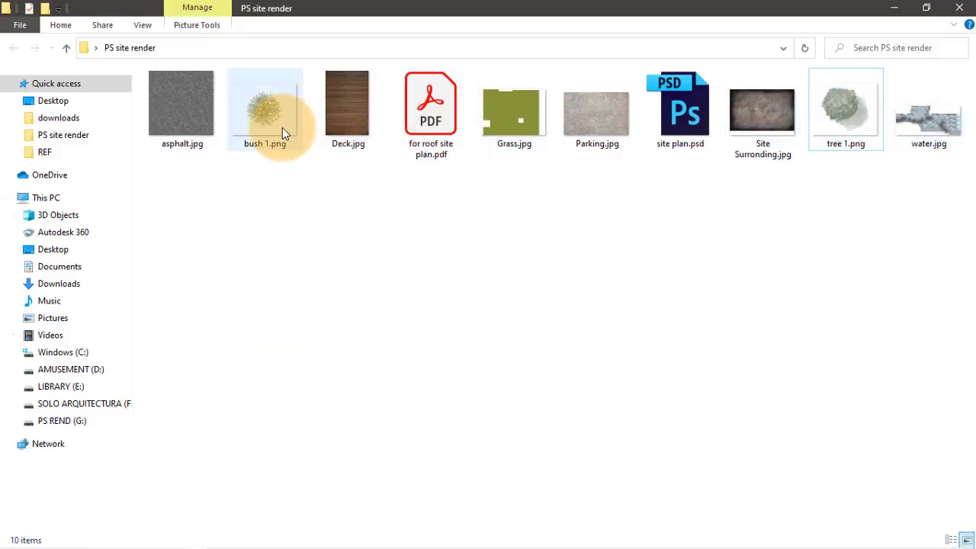
{"action": "left_click_drag", "start_coordinate": [282, 128], "coordinate": [241, 208]}
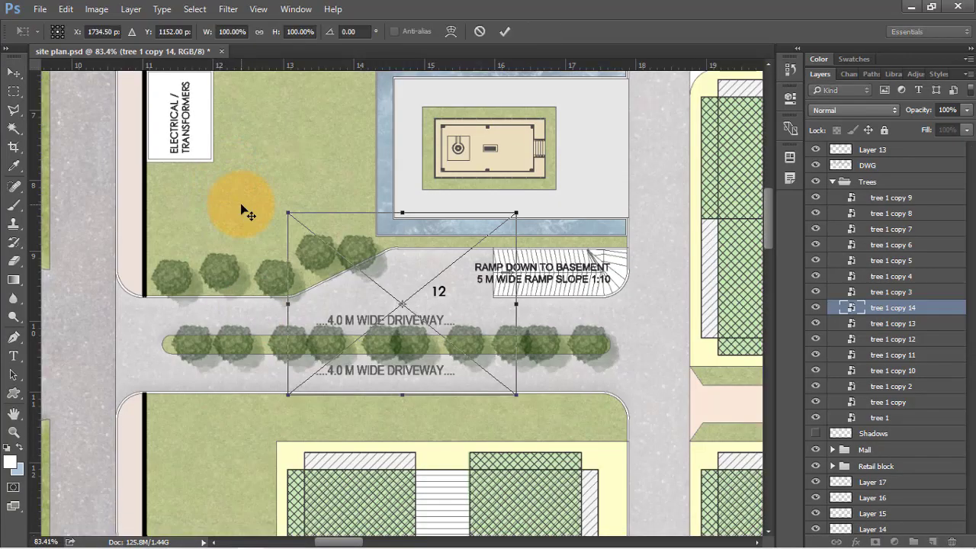
{"action": "left_click_drag", "start_coordinate": [515, 214], "coordinate": [407, 231]}
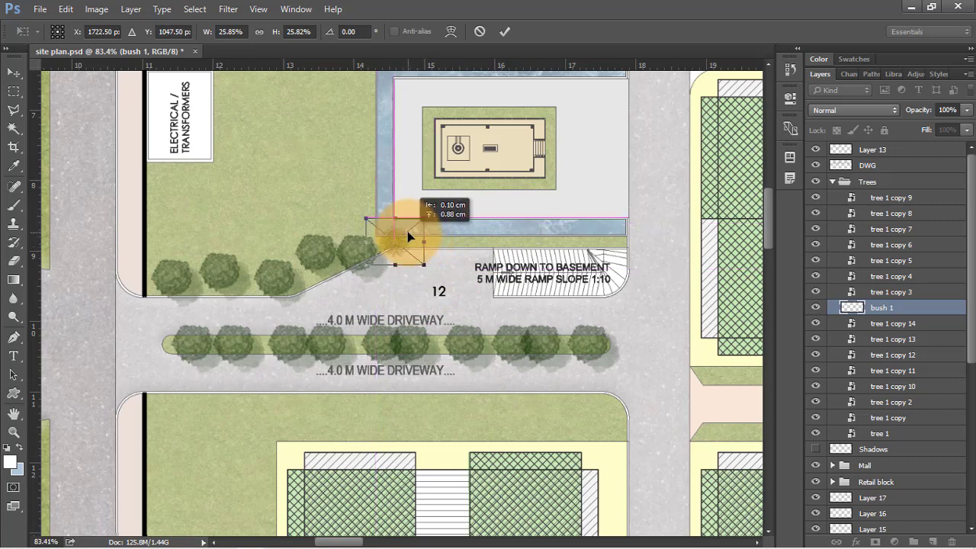
{"action": "left_click", "coordinate": [504, 32]}
{"action": "left_click_drag", "start_coordinate": [894, 307], "coordinate": [900, 200]}
Step: Select the median tree layers tree 1 copy 3 to tree 1 copy 9 and enlarge them together slightly
{"action": "left_click", "coordinate": [846, 323]}
{"action": "left_click", "coordinate": [900, 307]}
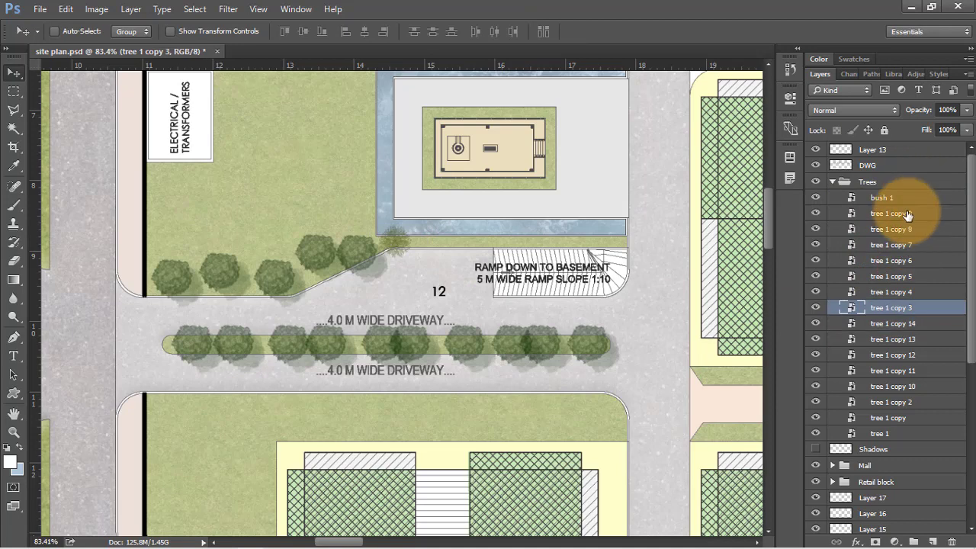
{"action": "left_click", "coordinate": [908, 213], "text": "shift"}
{"action": "key", "text": "ctrl+t"}
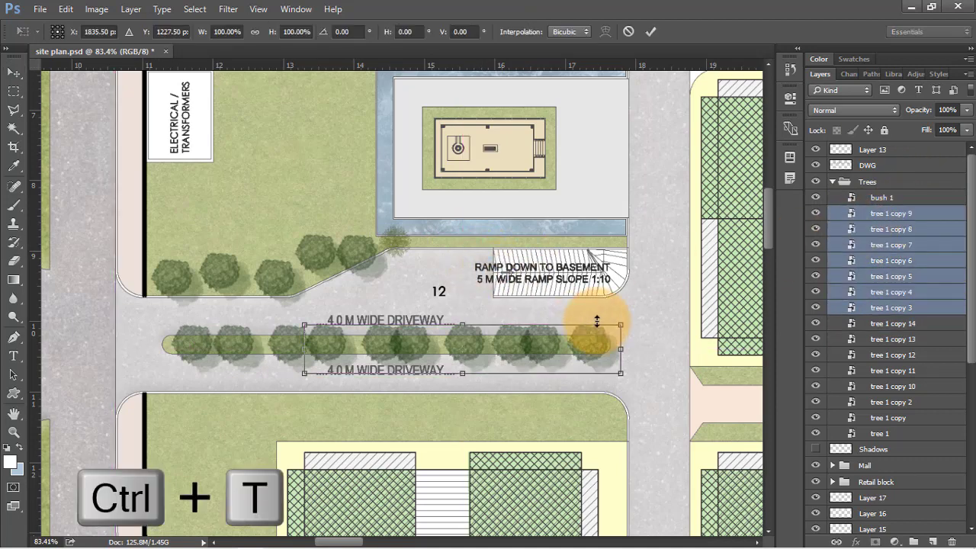
{"action": "left_click_drag", "start_coordinate": [620, 323], "coordinate": [598, 345]}
{"action": "left_click", "coordinate": [650, 31]}
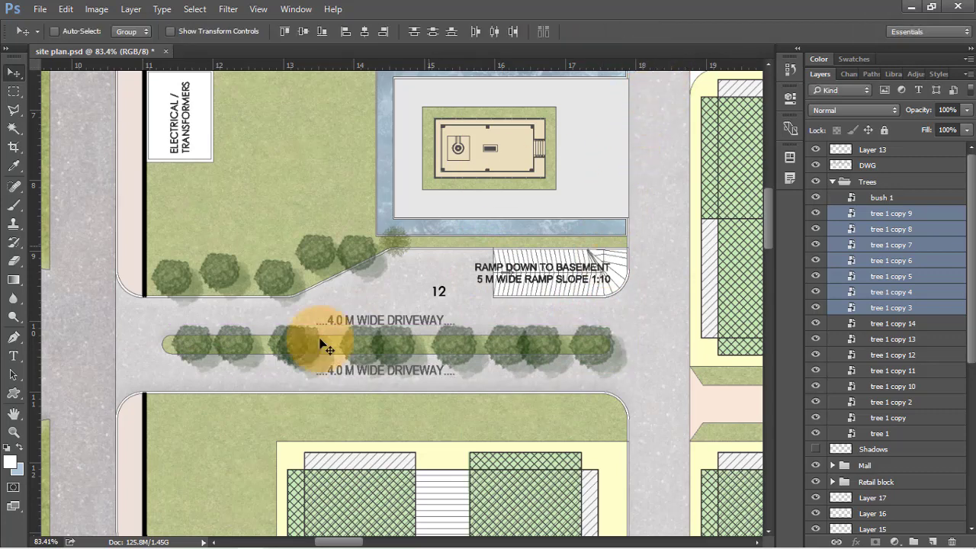
Step: Delete the three smaller trees tree 1, tree 1 copy and tree 1 copy 2 from the median's entrance end
{"action": "right_click", "coordinate": [279, 347]}
{"action": "left_click", "coordinate": [298, 380]}
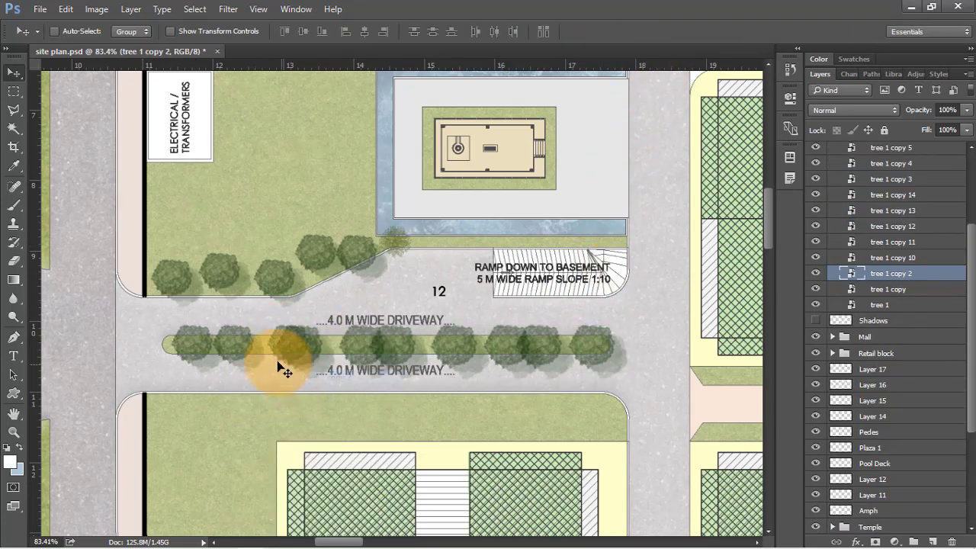
{"action": "key", "text": "Delete"}
{"action": "right_click", "coordinate": [238, 343]}
{"action": "left_click", "coordinate": [256, 372]}
{"action": "key", "text": "Delete"}
{"action": "right_click", "coordinate": [194, 345]}
{"action": "left_click", "coordinate": [213, 371]}
{"action": "key", "text": "Delete"}
Step: Delete the smaller trees along the lawn edge above the driveway
{"action": "right_click", "coordinate": [183, 280]}
{"action": "left_click", "coordinate": [200, 300]}
{"action": "key", "text": "Delete"}
{"action": "right_click", "coordinate": [215, 276]}
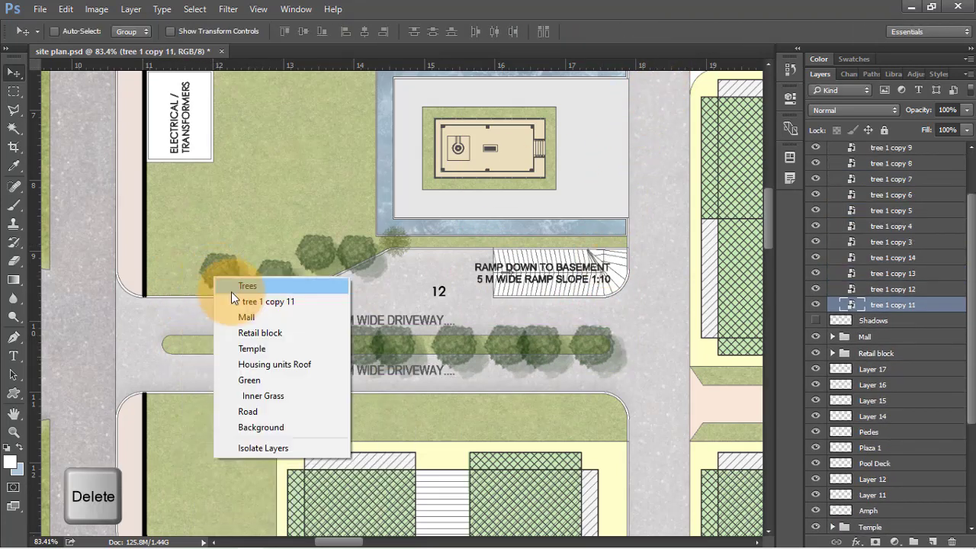
{"action": "left_click", "coordinate": [235, 301]}
{"action": "key", "text": "Delete"}
{"action": "right_click", "coordinate": [289, 276]}
{"action": "left_click", "coordinate": [309, 301]}
{"action": "key", "text": "Delete"}
Step: Duplicate the enlarged tree 1 copy 3 to fill the empty entrance end of the driveway median
{"action": "right_click", "coordinate": [323, 352]}
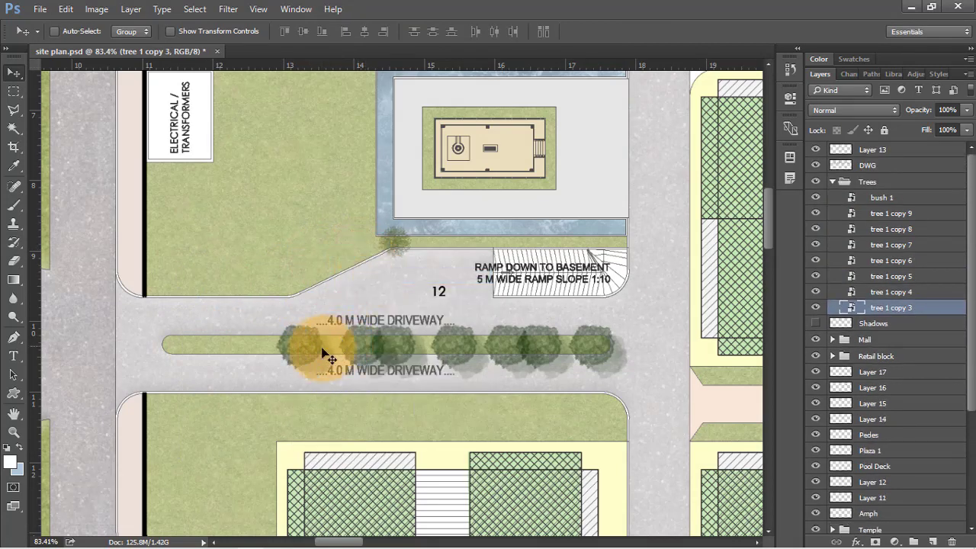
{"action": "right_click", "coordinate": [301, 343]}
{"action": "left_click", "coordinate": [328, 369]}
{"action": "left_click_drag", "start_coordinate": [303, 354], "coordinate": [221, 347]}
{"action": "left_click_drag", "start_coordinate": [221, 347], "coordinate": [186, 348]}
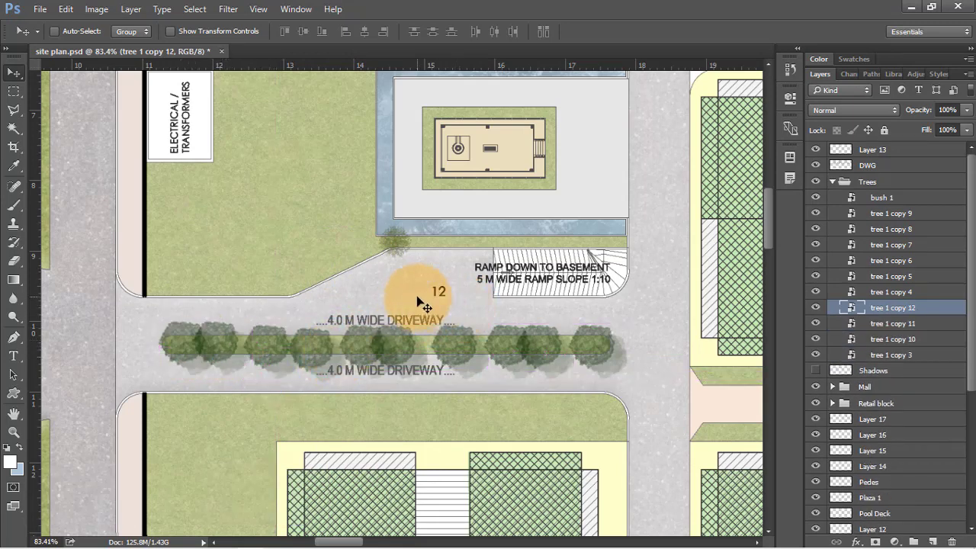
Step: Select the bush 1 layer and duplicate the bush along the narrow green strip between the water body and basement ramp
{"action": "left_click_drag", "start_coordinate": [418, 302], "coordinate": [396, 257]}
{"action": "right_click", "coordinate": [397, 250]}
{"action": "left_click", "coordinate": [410, 257]}
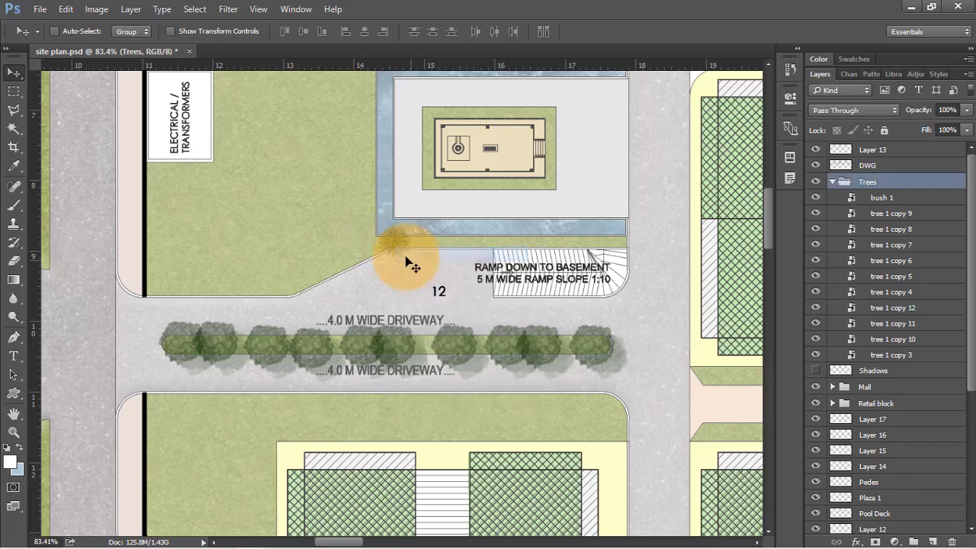
{"action": "right_click", "coordinate": [401, 259]}
{"action": "left_click", "coordinate": [411, 268]}
{"action": "key", "text": "ctrl+t"}
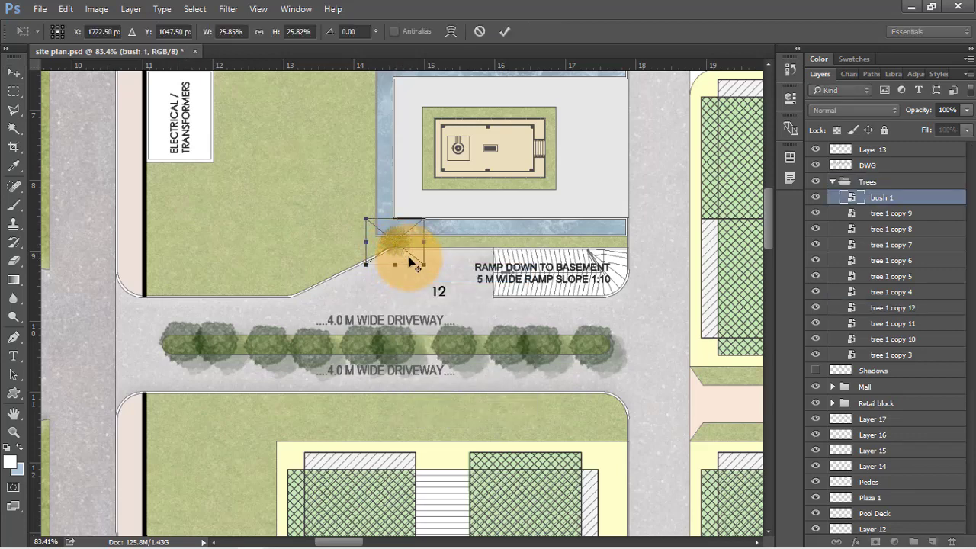
{"action": "left_click", "coordinate": [503, 32]}
{"action": "left_click_drag", "start_coordinate": [430, 245], "coordinate": [566, 241]}
Step: Duplicate an enlarged median tree several times along the lawn edge above the driveway entrance
{"action": "left_click_drag", "start_coordinate": [349, 337], "coordinate": [295, 271]}
{"action": "left_click_drag", "start_coordinate": [296, 271], "coordinate": [244, 259]}
{"action": "left_click_drag", "start_coordinate": [244, 258], "coordinate": [191, 277]}
{"action": "scroll", "coordinate": [238, 218], "scroll_direction": "down", "scroll_amount": 2}
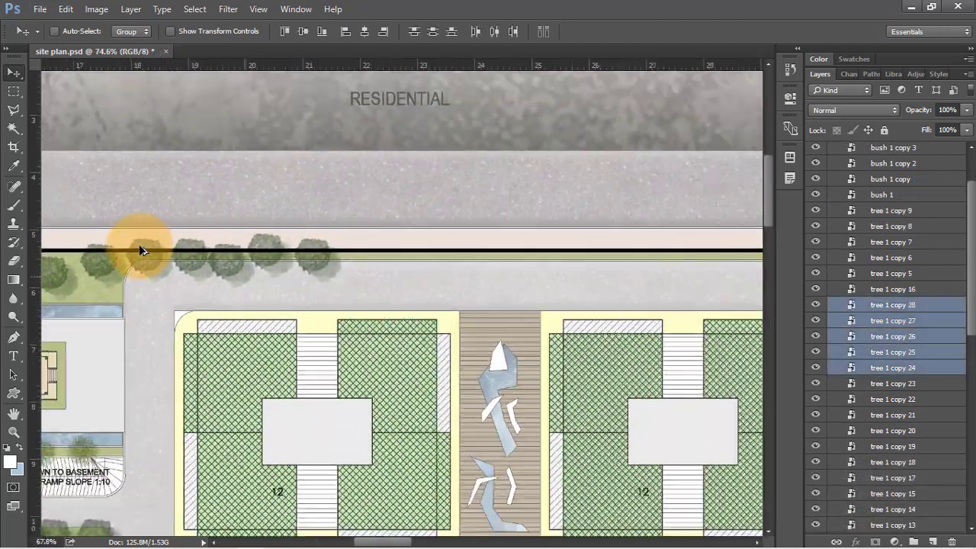
Step: Duplicate the group of five trees repeatedly along the narrow green strip above the 6.5 m wide driveway
{"action": "scroll", "coordinate": [139, 244], "scroll_direction": "down", "scroll_amount": 1}
{"action": "left_click_drag", "start_coordinate": [215, 263], "coordinate": [405, 276]}
{"action": "scroll", "coordinate": [66, 248], "scroll_direction": "down", "scroll_amount": 4}
{"action": "scroll", "coordinate": [422, 243], "scroll_direction": "up", "scroll_amount": 2}
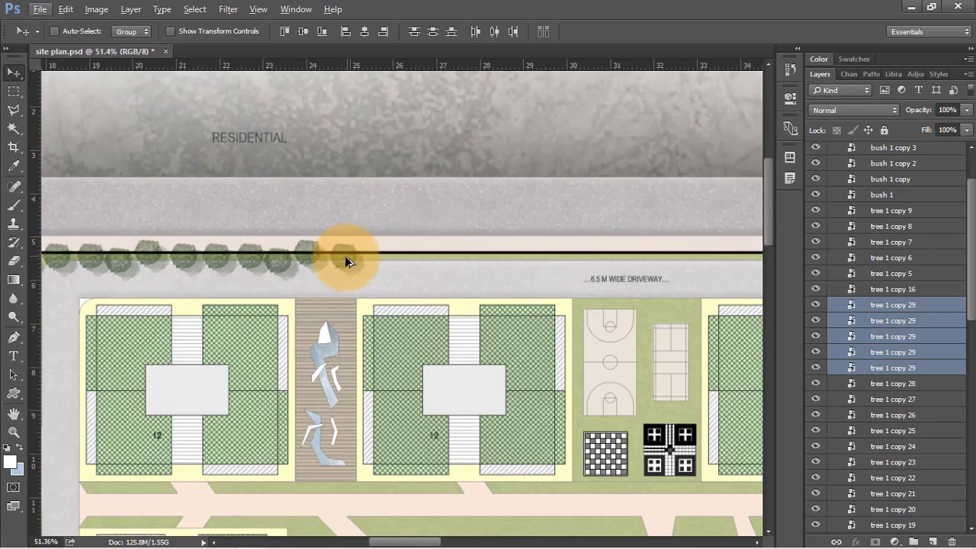
{"action": "left_click_drag", "start_coordinate": [346, 262], "coordinate": [493, 263]}
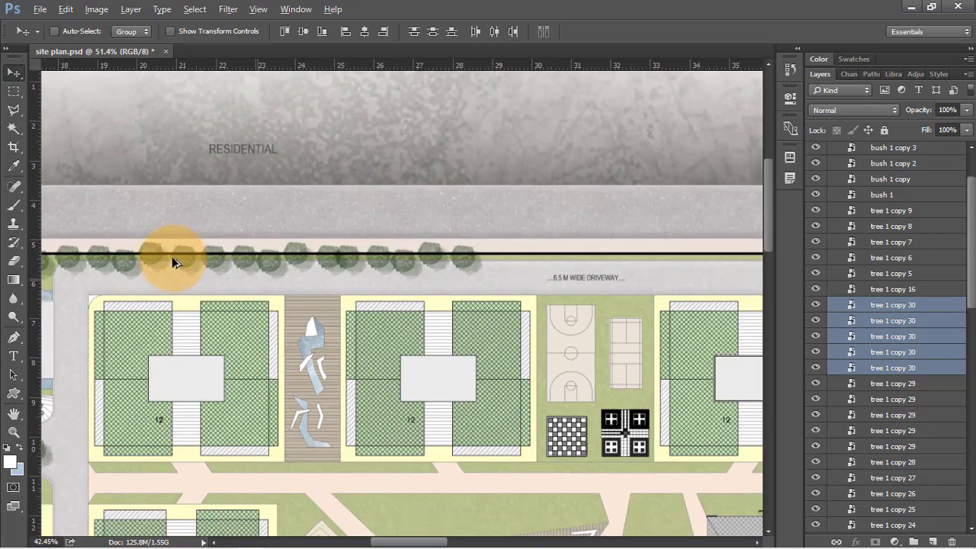
{"action": "scroll", "coordinate": [175, 256], "scroll_direction": "down", "scroll_amount": 3}
{"action": "left_click_drag", "start_coordinate": [344, 262], "coordinate": [464, 264]}
{"action": "scroll", "coordinate": [79, 261], "scroll_direction": "down", "scroll_amount": 4}
{"action": "scroll", "coordinate": [530, 257], "scroll_direction": "up", "scroll_amount": 2}
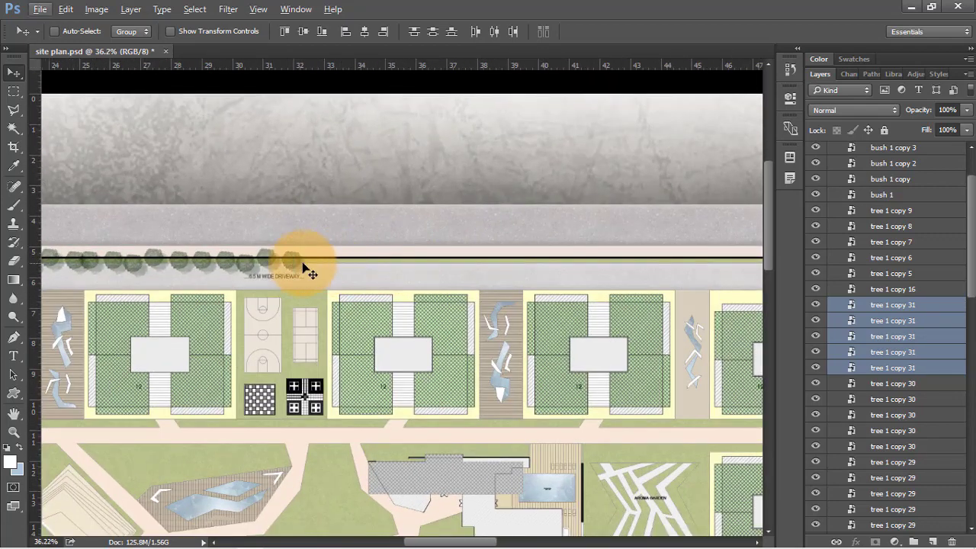
Step: Continue duplicating the tree rows along the remaining boundary strips, including the lawn edge below the lower driveway
{"action": "left_click_drag", "start_coordinate": [305, 269], "coordinate": [203, 345]}
{"action": "scroll", "coordinate": [541, 228], "scroll_direction": "down", "scroll_amount": 10}
{"action": "scroll", "coordinate": [203, 344], "scroll_direction": "up", "scroll_amount": 10}
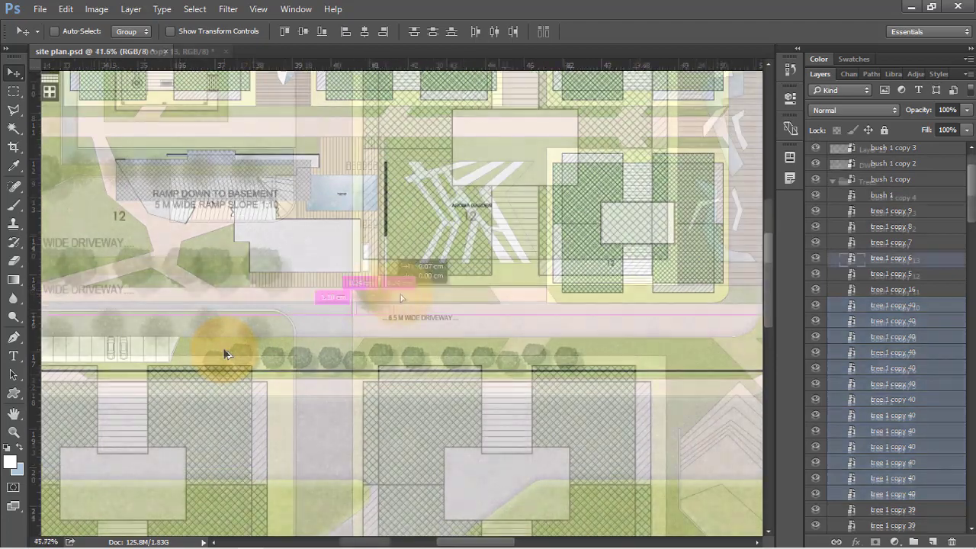
Step: Duplicate the group of four bushes along the green strips on both sides of the central pedestrian path
{"action": "left_click_drag", "start_coordinate": [370, 297], "coordinate": [471, 292]}
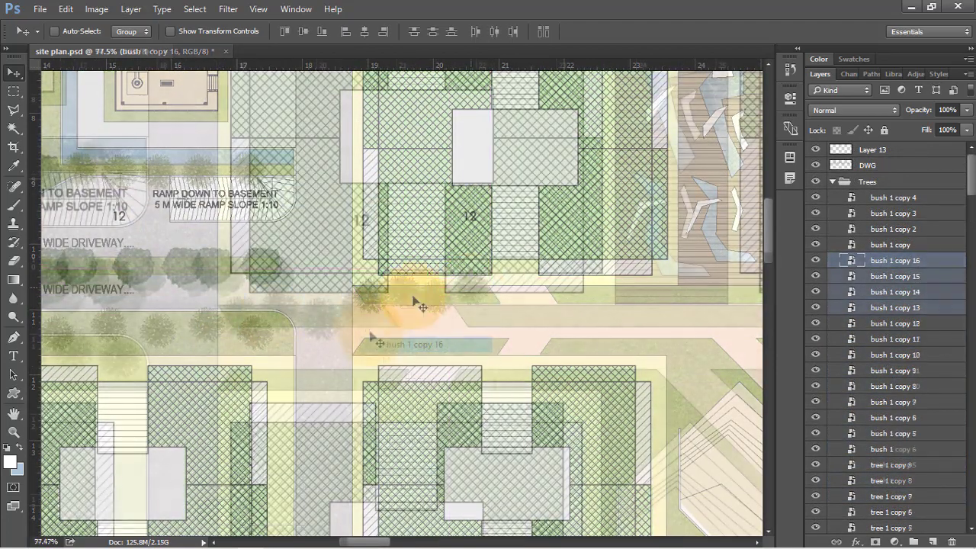
{"action": "left_click_drag", "start_coordinate": [361, 314], "coordinate": [328, 370]}
{"action": "scroll", "coordinate": [244, 320], "scroll_direction": "down", "scroll_amount": 3}
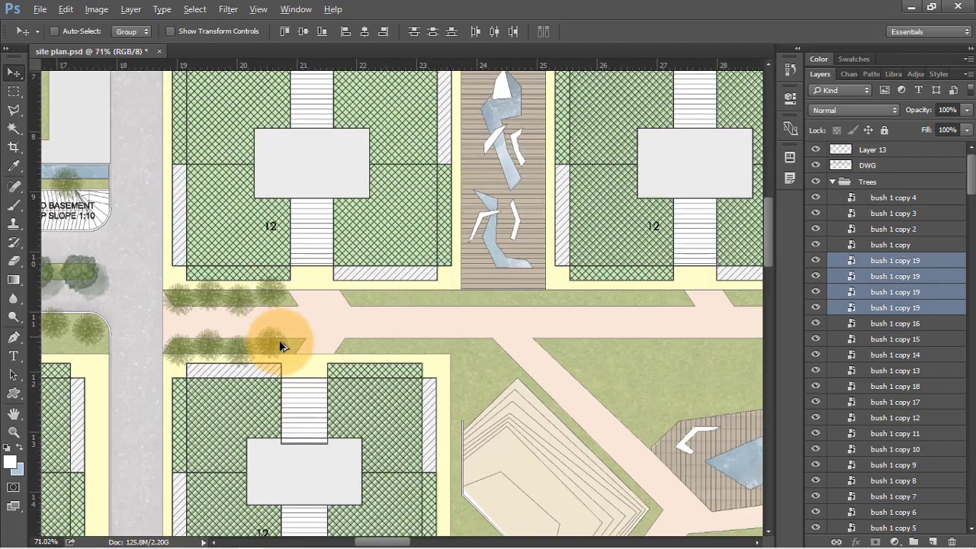
{"action": "left_click_drag", "start_coordinate": [279, 345], "coordinate": [457, 351]}
{"action": "scroll", "coordinate": [274, 311], "scroll_direction": "down", "scroll_amount": 1}
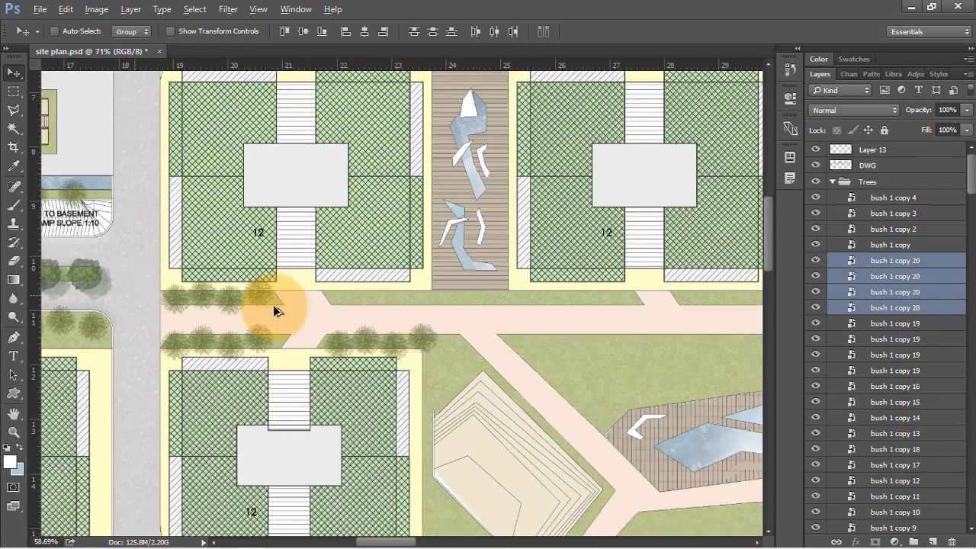
{"action": "scroll", "coordinate": [320, 333], "scroll_direction": "up", "scroll_amount": 1}
{"action": "left_click_drag", "start_coordinate": [320, 333], "coordinate": [320, 291]}
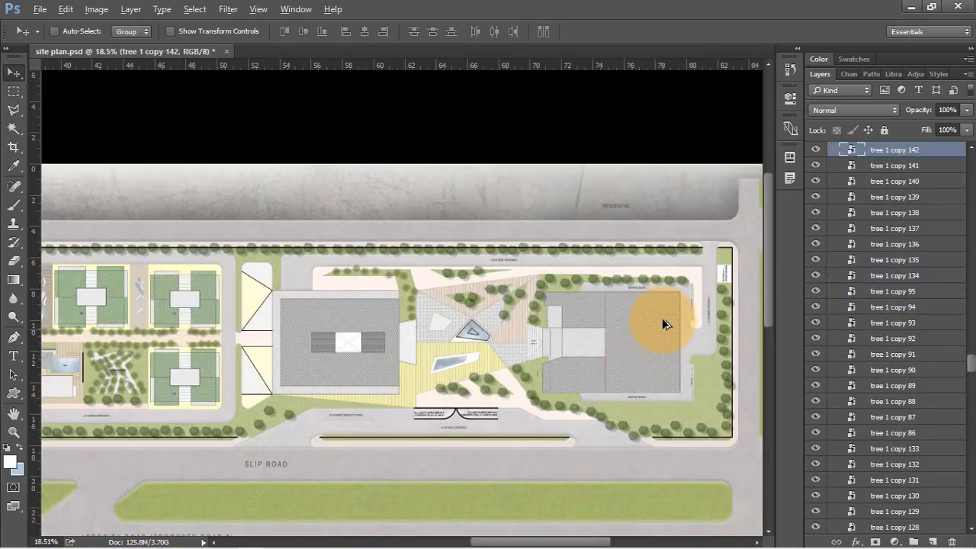
Step: Collapse the Trees group and make the DWG layer active
{"action": "scroll", "coordinate": [701, 298], "scroll_direction": "down", "scroll_amount": 1}
{"action": "scroll", "coordinate": [737, 275], "scroll_direction": "up", "scroll_amount": 8}
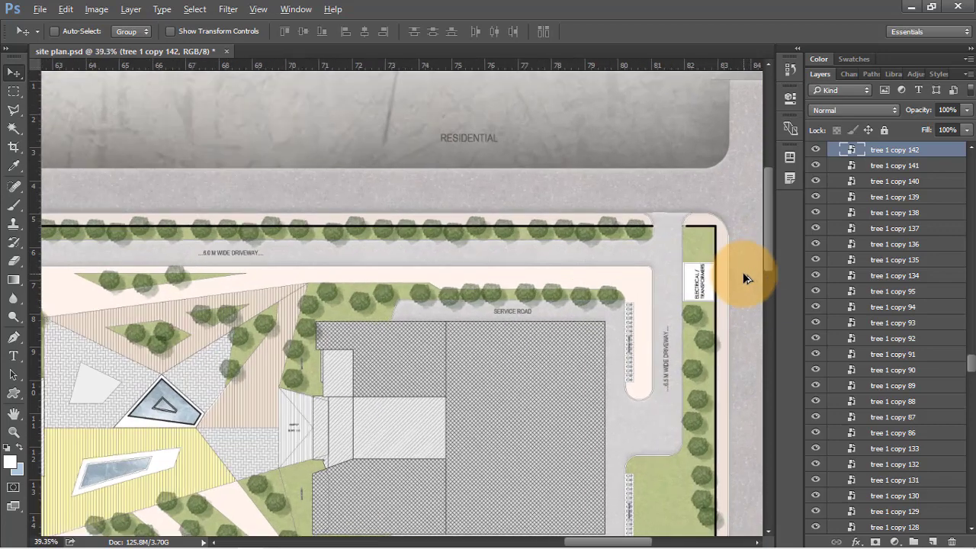
{"action": "scroll", "coordinate": [822, 182], "scroll_direction": "up", "scroll_amount": 2}
{"action": "left_click", "coordinate": [833, 180]}
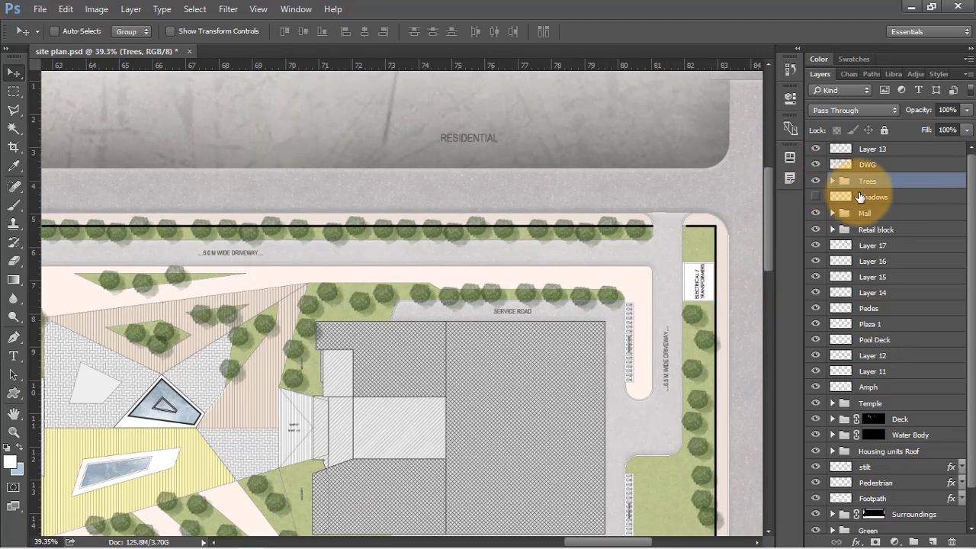
{"action": "left_click", "coordinate": [892, 165]}
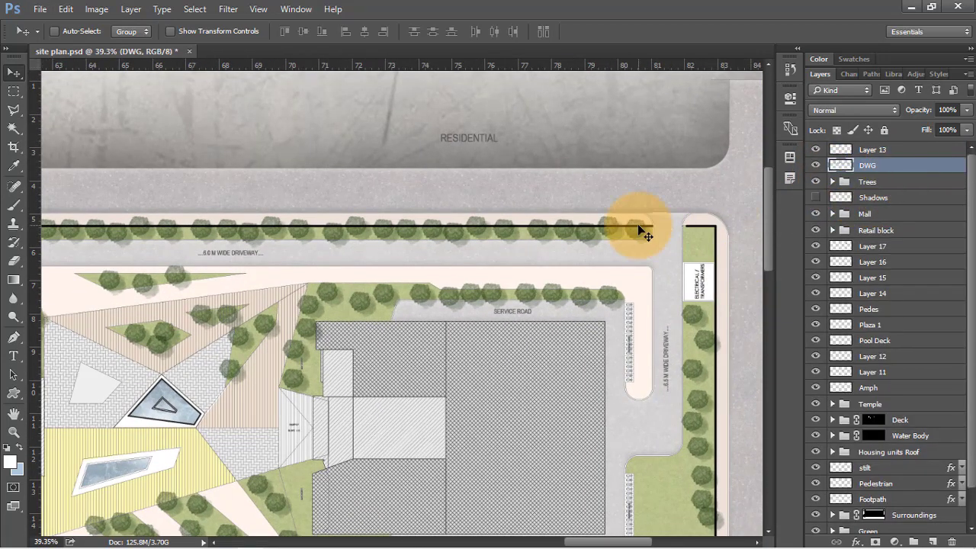
Step: Marquee-select the Electrical / Transformers box near the mall driveway and add a new layer between DWG and Trees
{"action": "scroll", "coordinate": [701, 279], "scroll_direction": "up", "scroll_amount": 7}
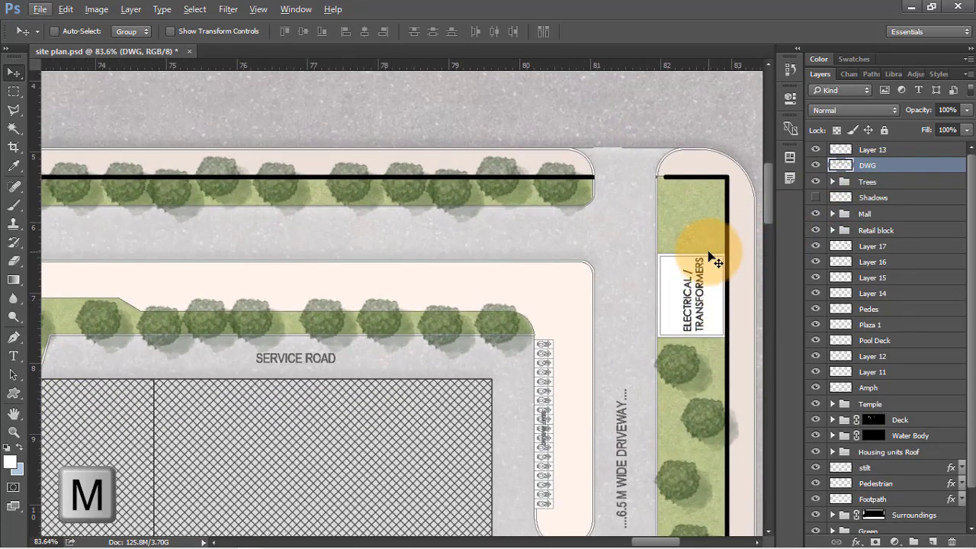
{"action": "key", "text": "m"}
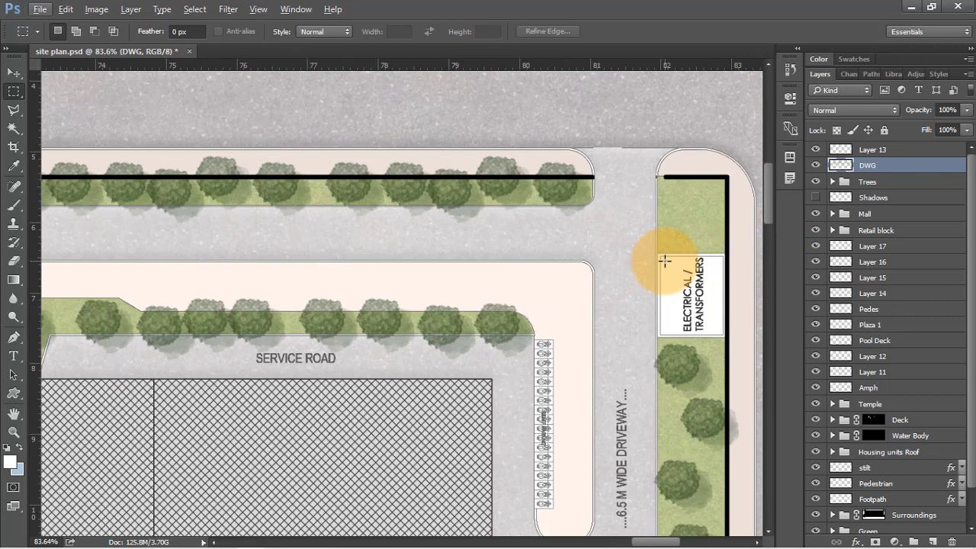
{"action": "left_click_drag", "start_coordinate": [660, 257], "coordinate": [723, 335]}
{"action": "left_click", "coordinate": [932, 541]}
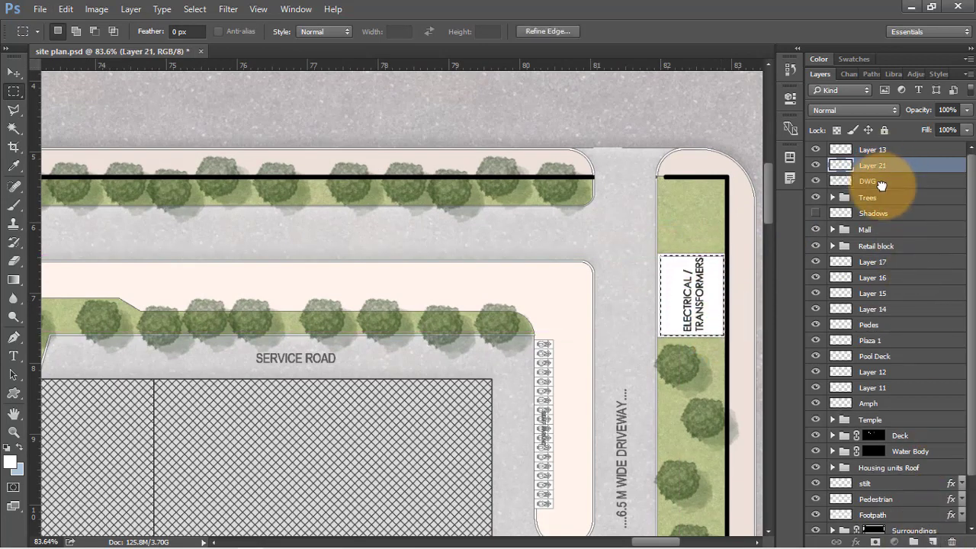
{"action": "left_click_drag", "start_coordinate": [881, 185], "coordinate": [881, 188]}
Step: Fill the selected transformer box on the new layer with the light orange colour f7d0ac
{"action": "key", "text": "shift+BackSpace"}
{"action": "left_click", "coordinate": [521, 144]}
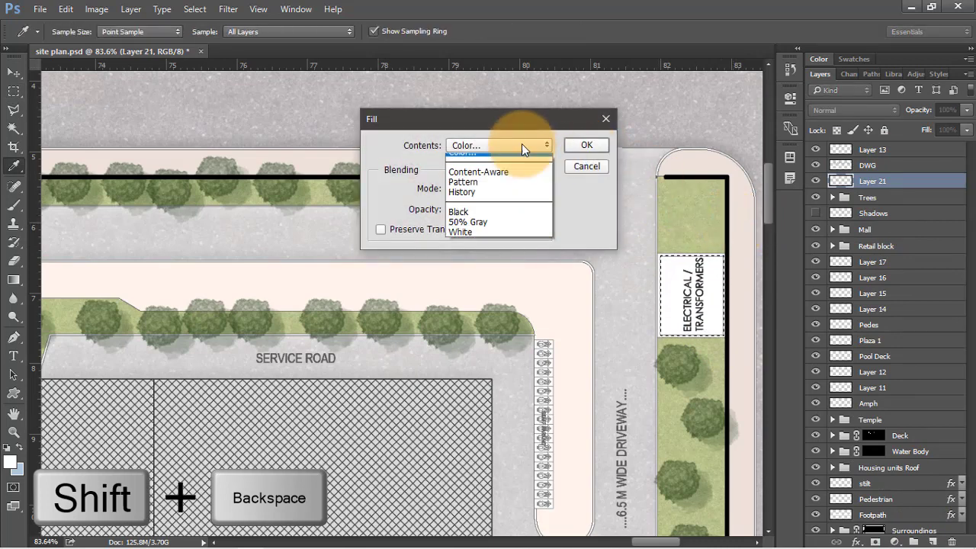
{"action": "left_click", "coordinate": [521, 149]}
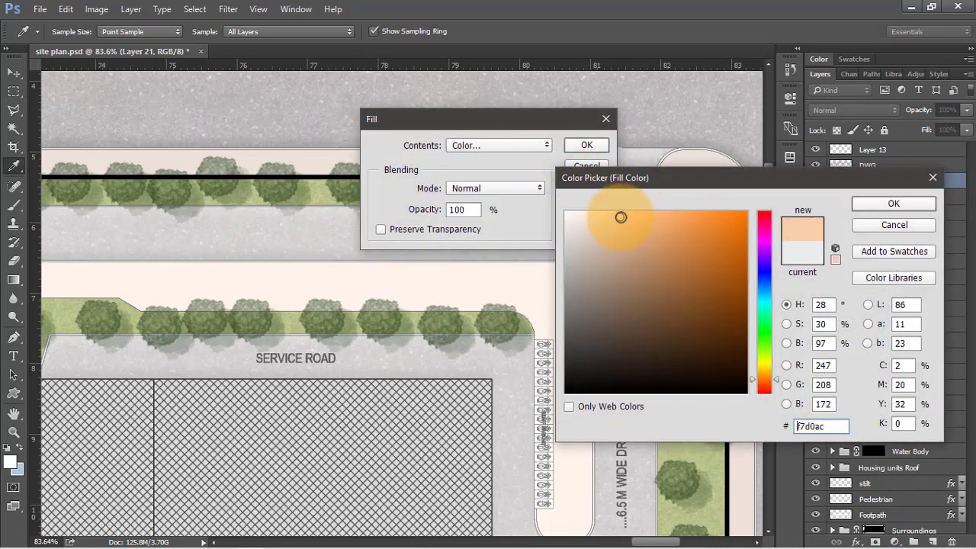
{"action": "left_click", "coordinate": [884, 206]}
{"action": "left_click", "coordinate": [582, 148]}
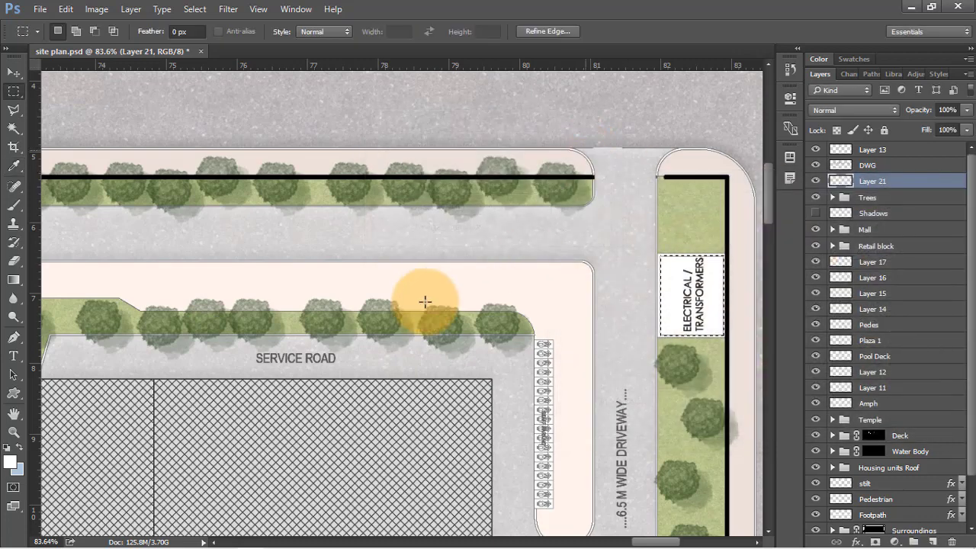
Step: Set the foreground colour by sampling the light orange of the filled transformer box
{"action": "left_click", "coordinate": [11, 461]}
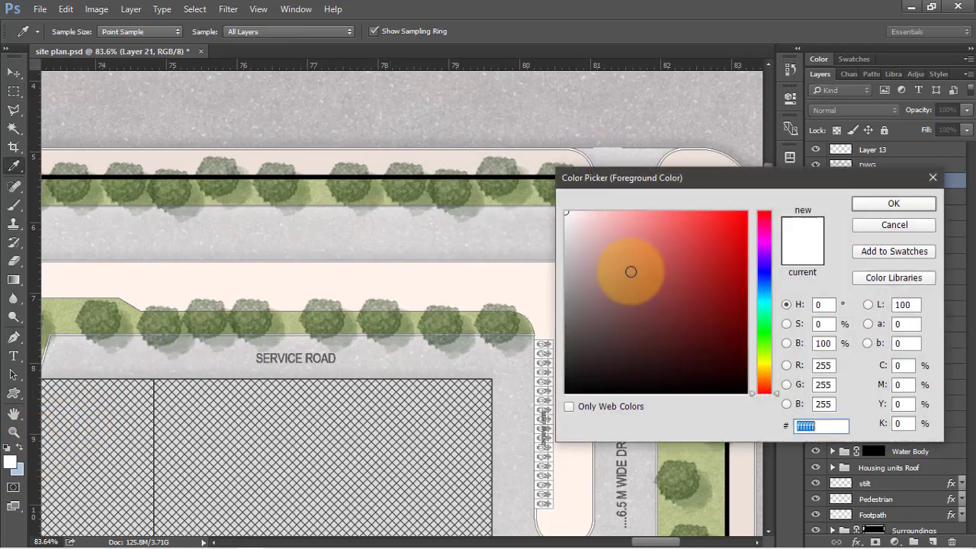
{"action": "left_click_drag", "start_coordinate": [652, 188], "coordinate": [648, 317]}
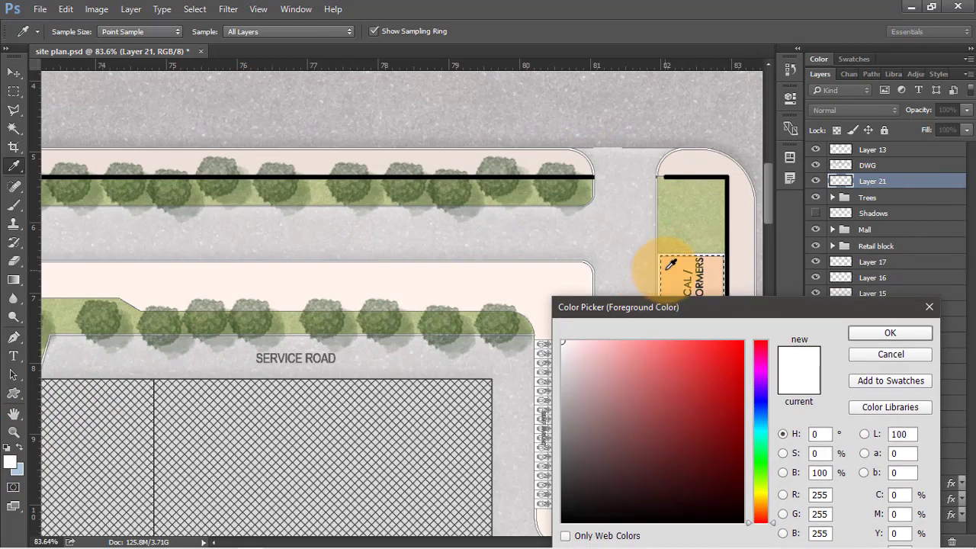
{"action": "left_click", "coordinate": [668, 275]}
{"action": "left_click", "coordinate": [884, 330]}
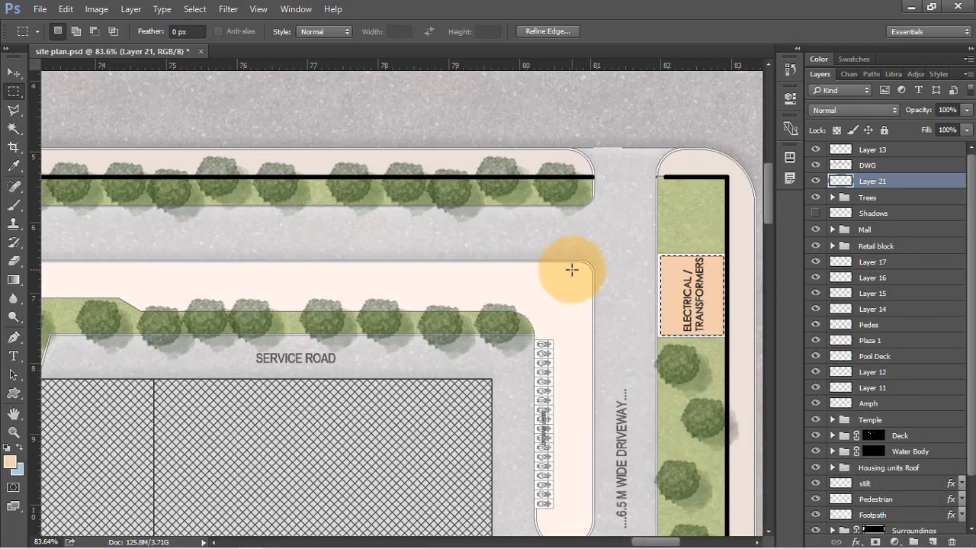
Step: Marquee-select the other Electrical / Transformers box near the temple, about 0.89 × 1.29 cm, and fill it with the same light orange
{"action": "key", "text": "v"}
{"action": "scroll", "coordinate": [612, 266], "scroll_direction": "down", "scroll_amount": 5, "text": "alt"}
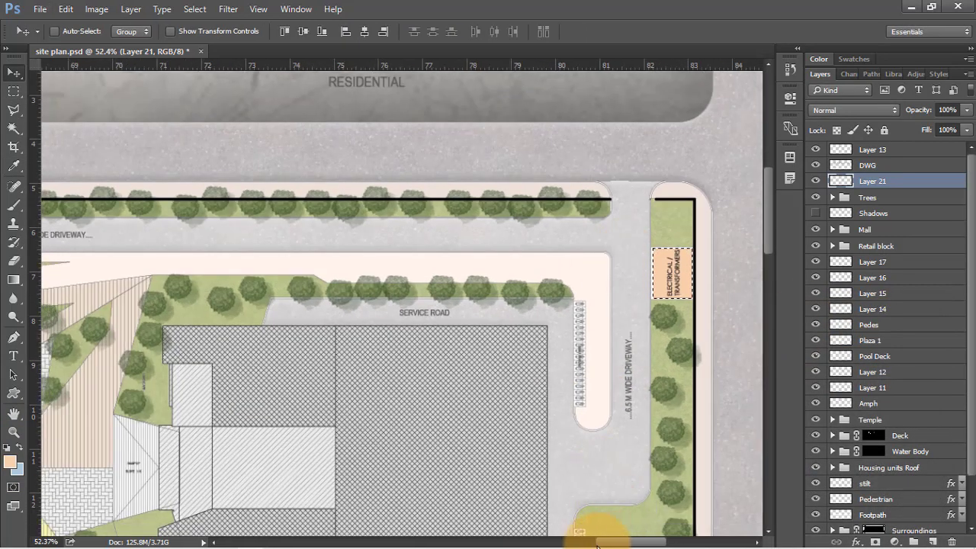
{"action": "left_click_drag", "start_coordinate": [597, 546], "coordinate": [352, 539]}
{"action": "mouse_move", "coordinate": [293, 540]}
{"action": "left_mouse_down"}
{"action": "mouse_move", "coordinate": [262, 529]}
{"action": "mouse_move", "coordinate": [305, 538]}
{"action": "left_mouse_up"}
{"action": "key", "text": "m"}
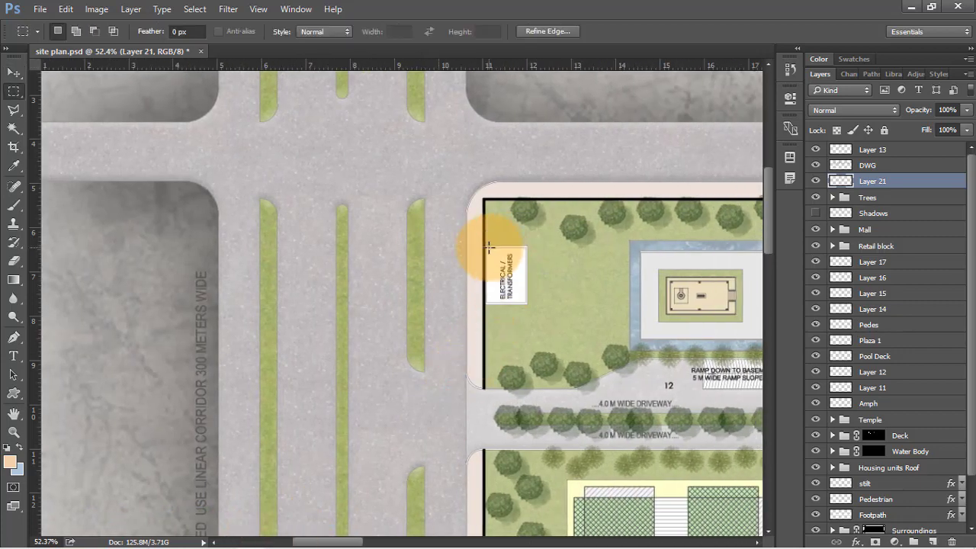
{"action": "left_click_drag", "start_coordinate": [485, 246], "coordinate": [521, 304]}
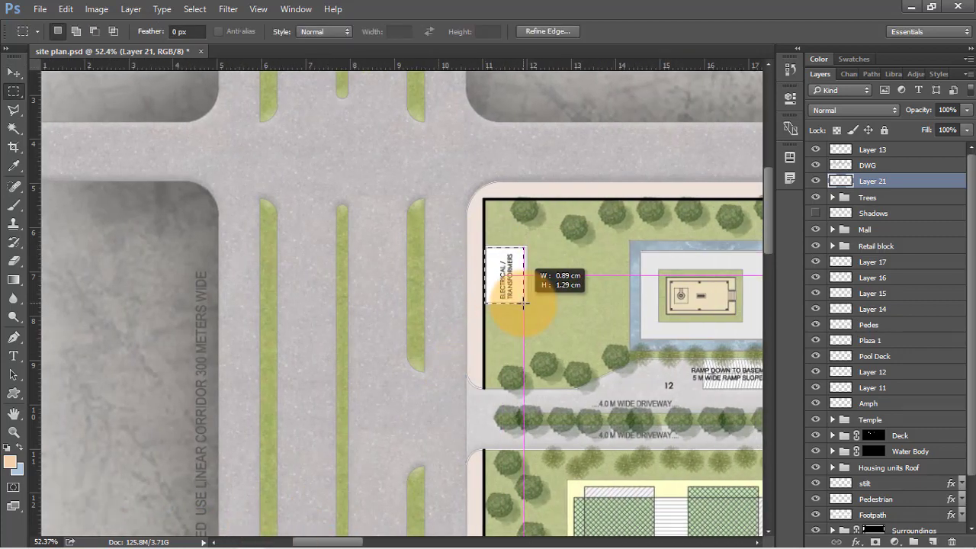
{"action": "key", "text": "shift+BackSpace"}
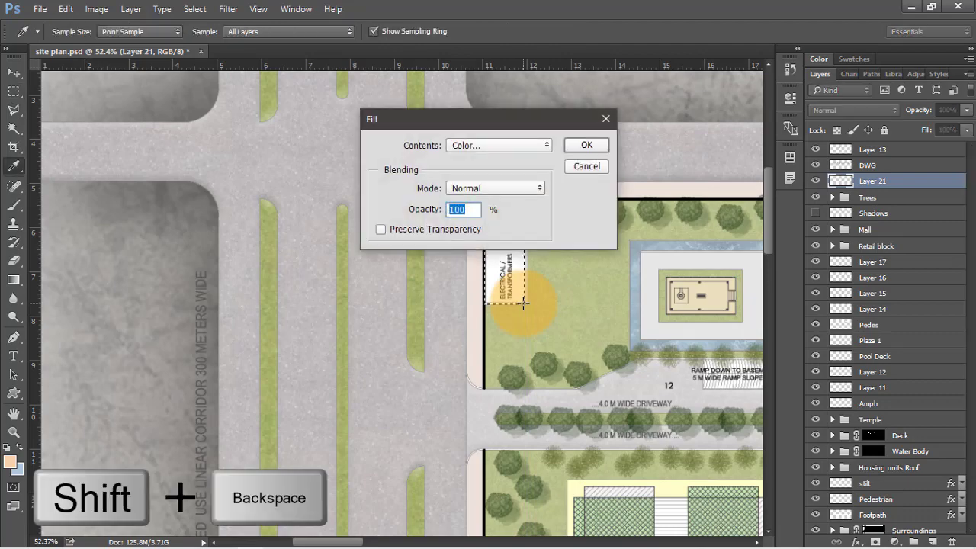
{"action": "key", "text": "Return"}
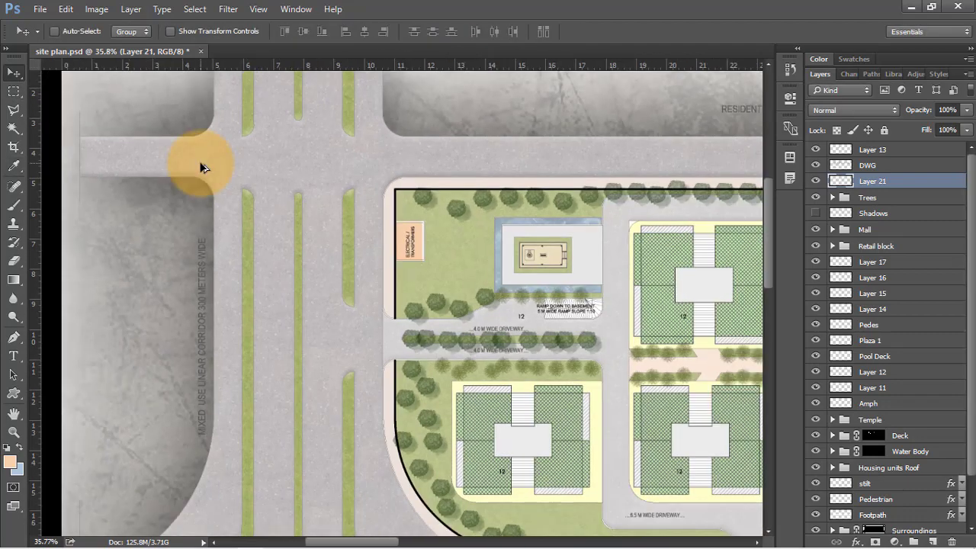
Step: Turn on the visibility of the Shadows layer and review the building shadows along the site plan
{"action": "scroll", "coordinate": [202, 168], "scroll_direction": "down", "scroll_amount": 1}
{"action": "scroll", "coordinate": [202, 168], "scroll_direction": "down", "scroll_amount": 3}
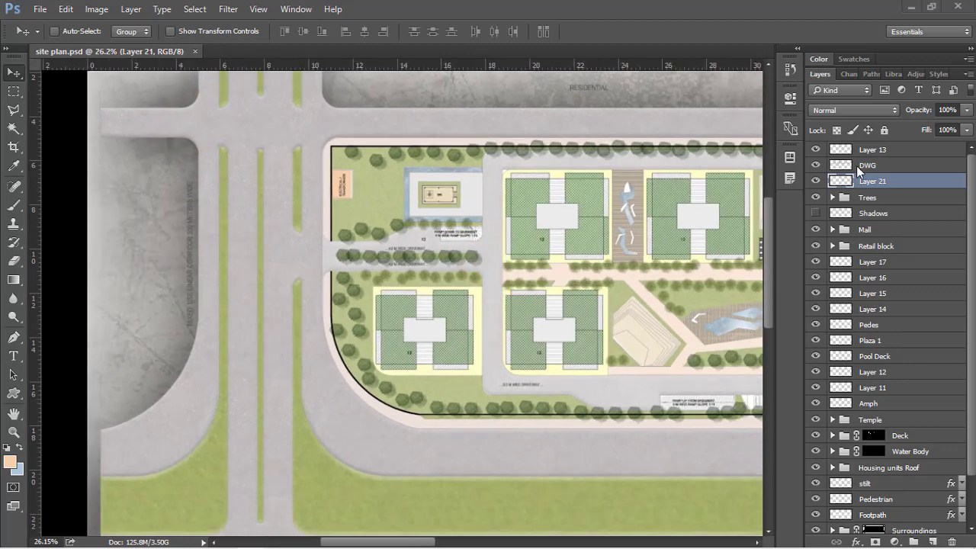
{"action": "left_click", "coordinate": [843, 217]}
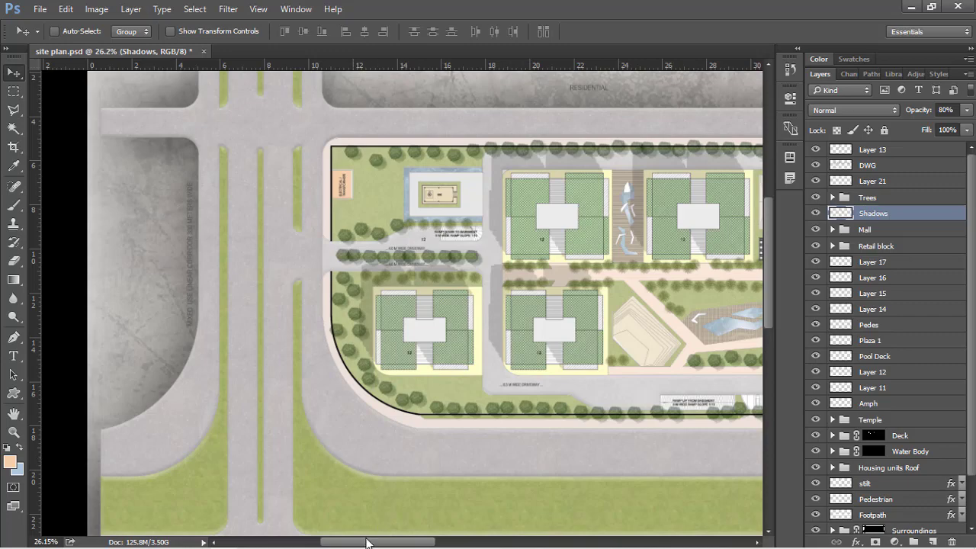
{"action": "left_click_drag", "start_coordinate": [367, 544], "coordinate": [576, 544]}
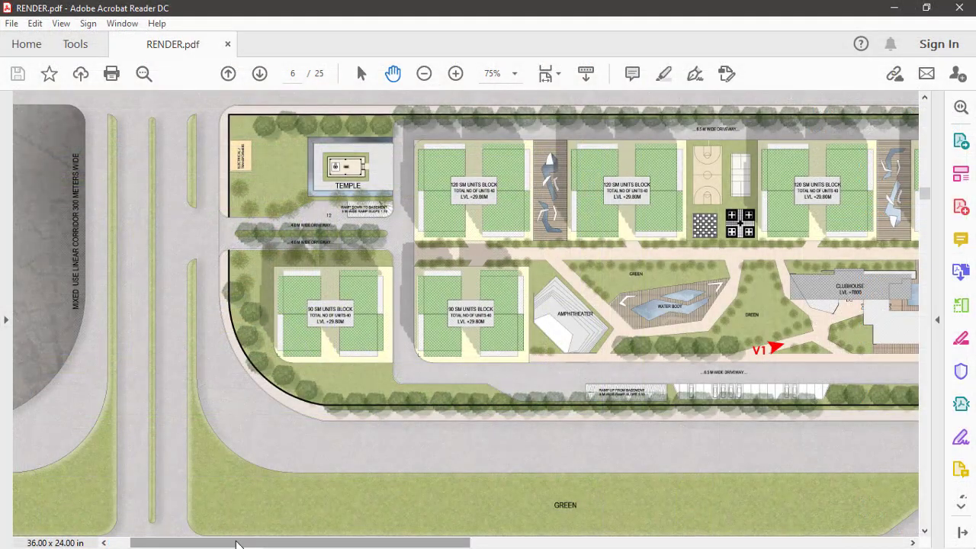
Step: Switch to RENDER.pdf in Acrobat Reader and examine the finished site plan's labels, shadows and planting on page 6
{"action": "left_click_drag", "start_coordinate": [236, 543], "coordinate": [260, 544]}
{"action": "left_click_drag", "start_coordinate": [266, 543], "coordinate": [644, 542]}
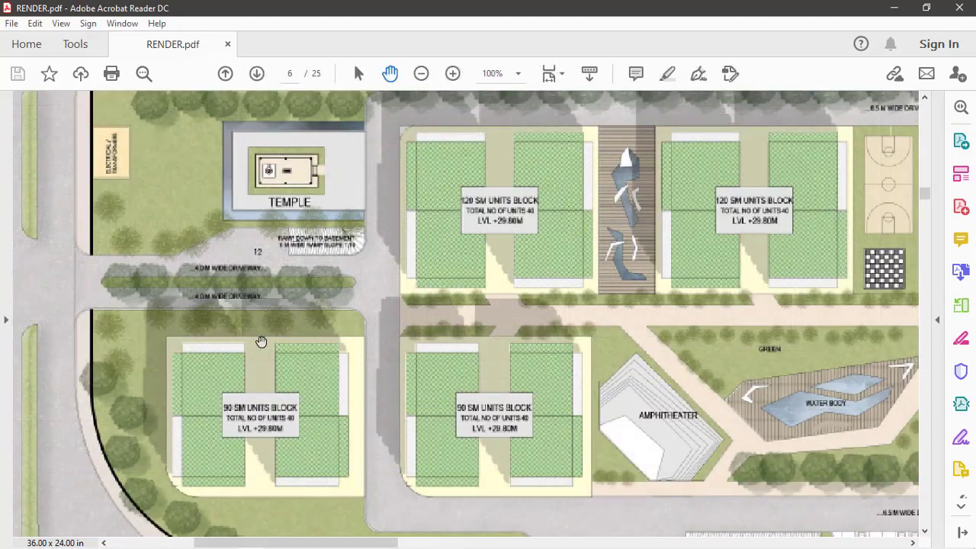
{"action": "left_click_drag", "start_coordinate": [262, 341], "coordinate": [263, 353]}
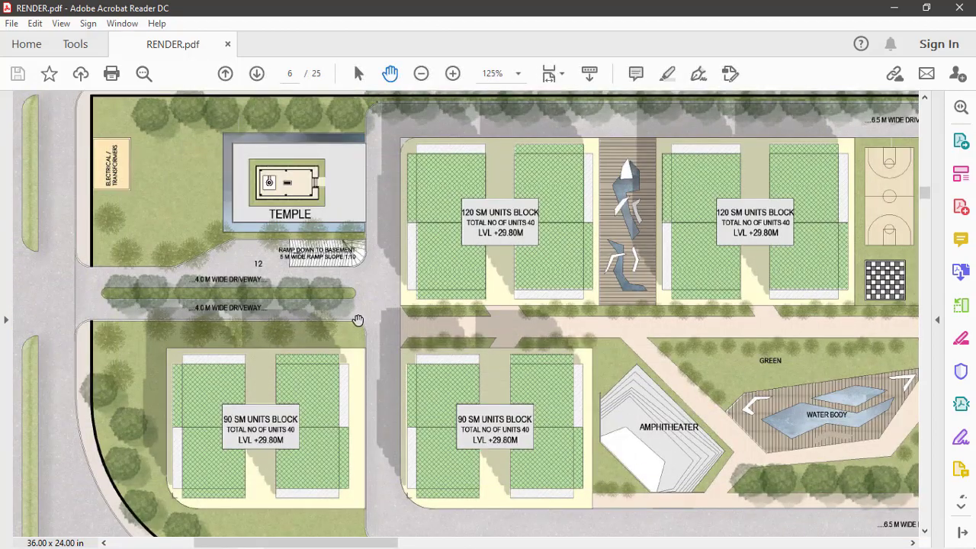
{"action": "left_click_drag", "start_coordinate": [357, 320], "coordinate": [163, 310]}
{"action": "left_click_drag", "start_coordinate": [680, 367], "coordinate": [197, 359]}
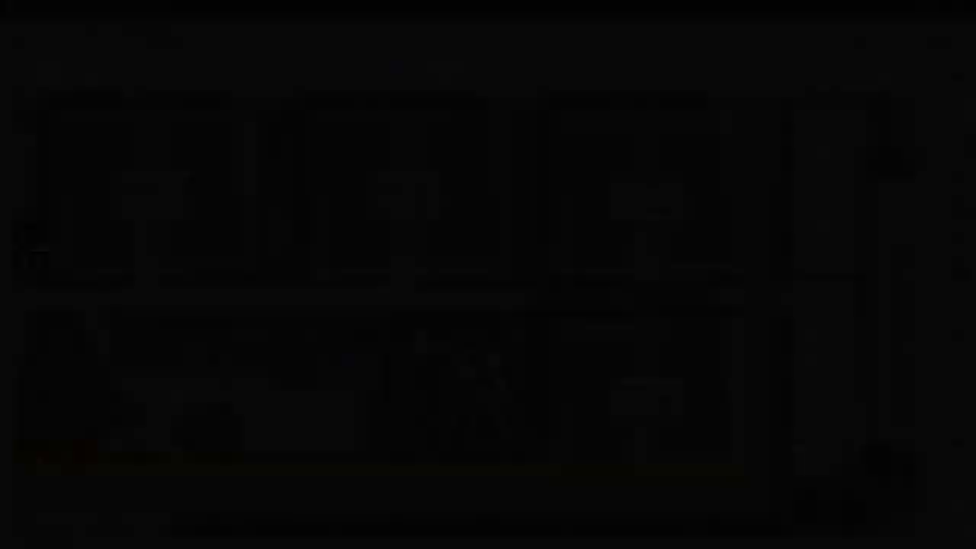